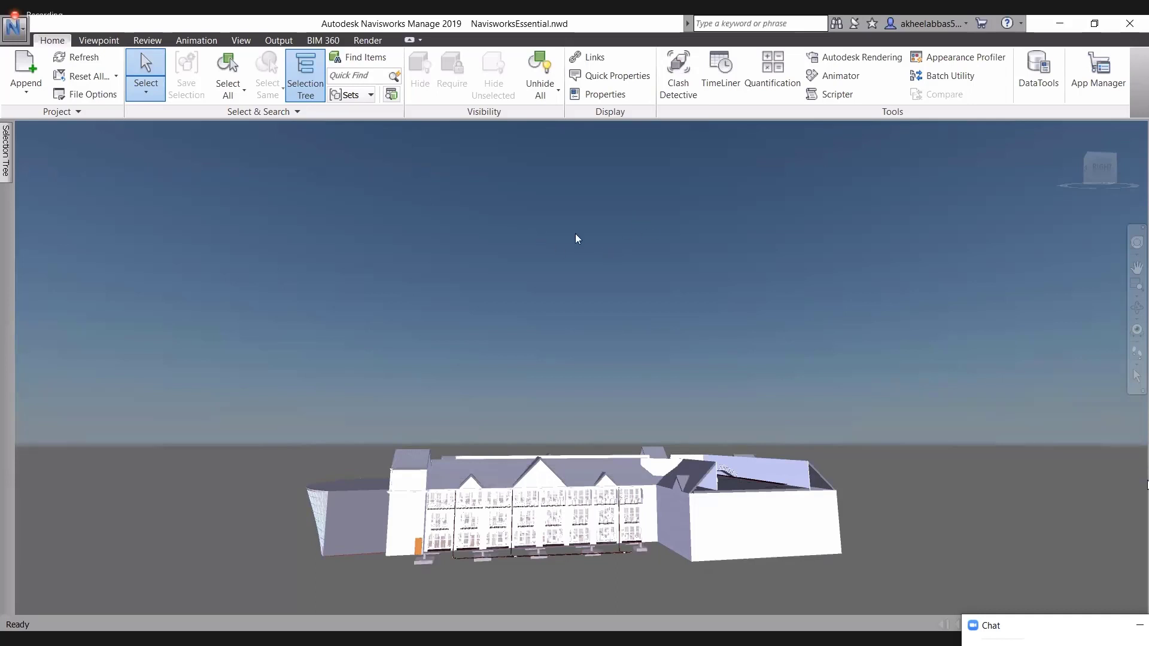
{"action": "left_click", "coordinate": [99, 42]}
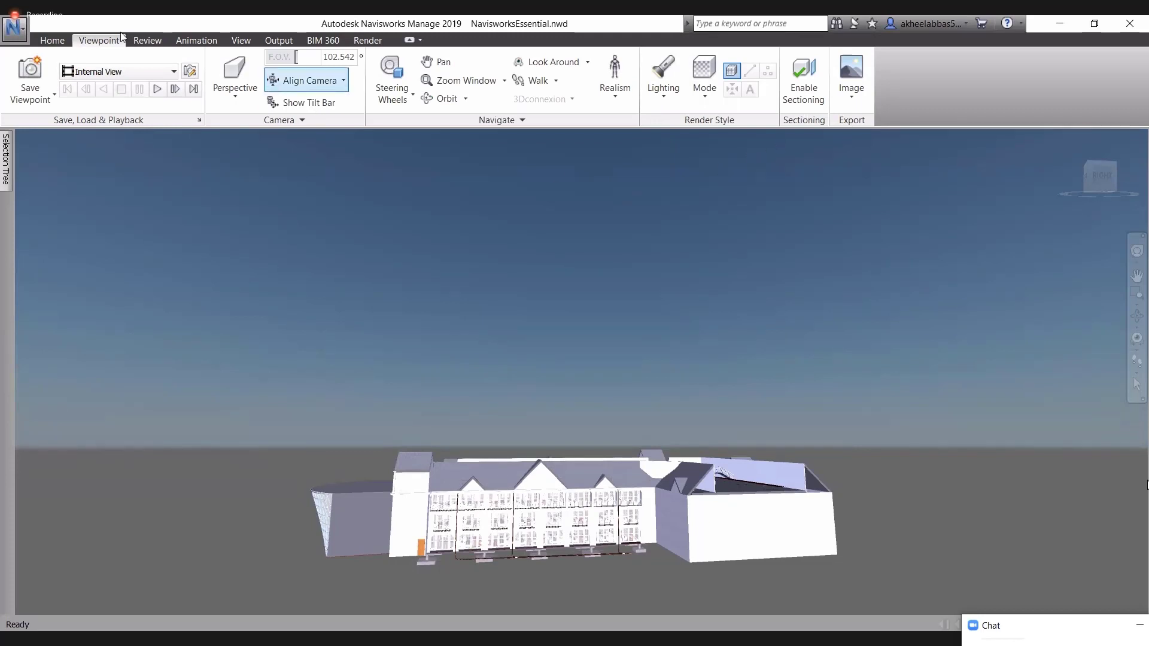
{"action": "left_click", "coordinate": [147, 40]}
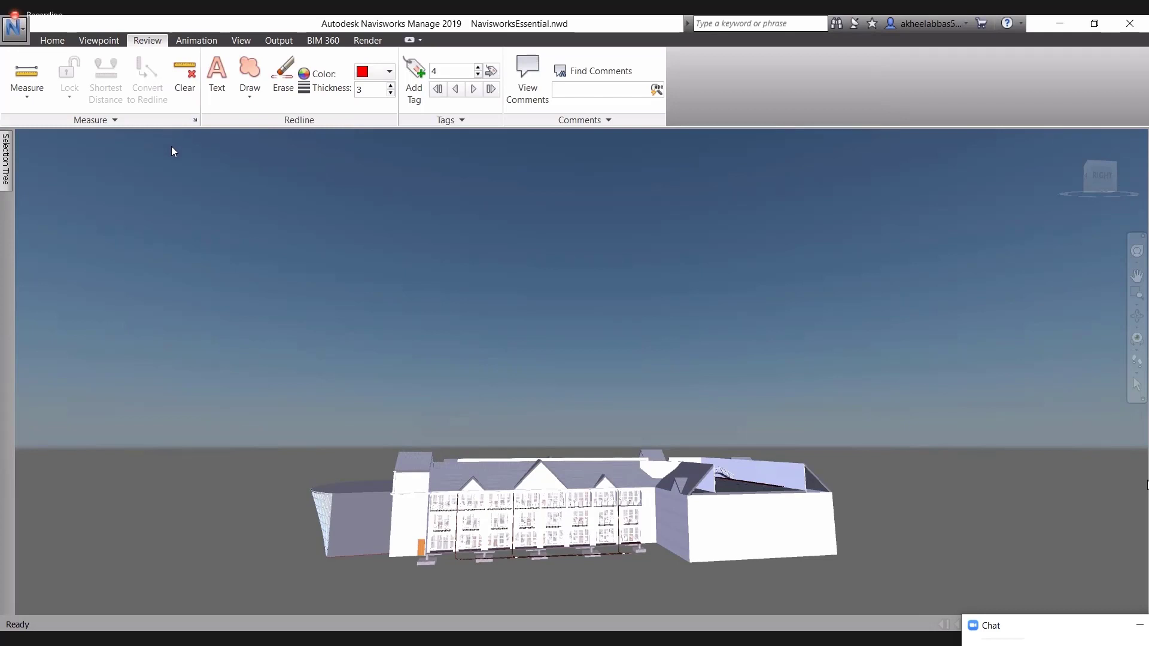
{"action": "left_click", "coordinate": [196, 42]}
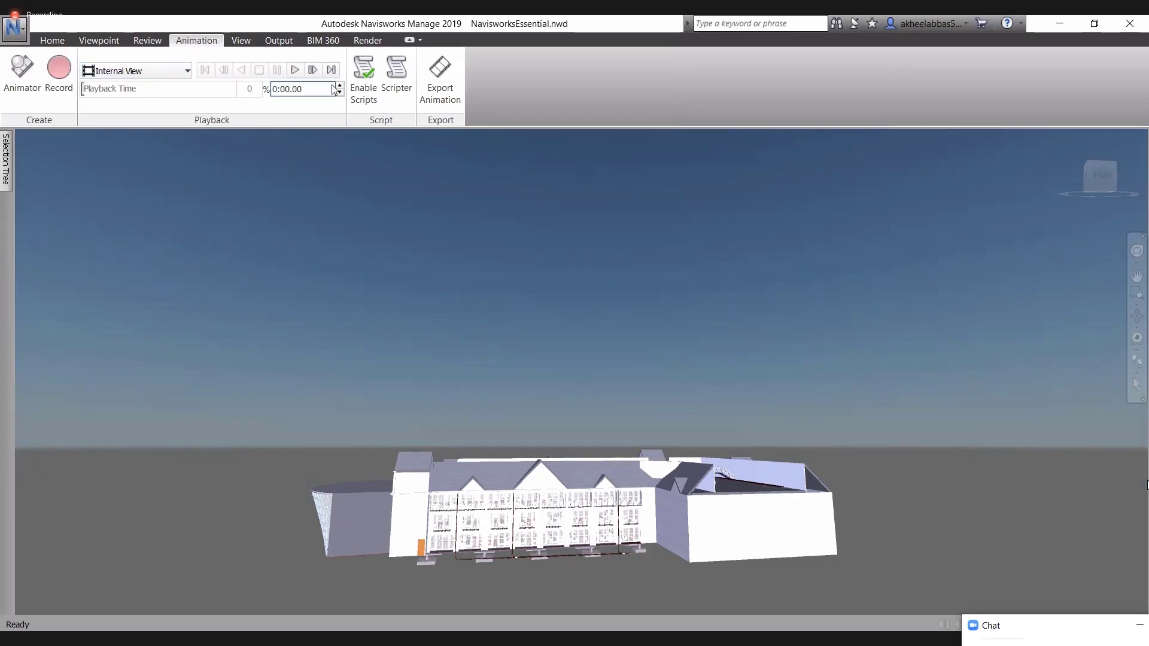
{"action": "left_click", "coordinate": [240, 41]}
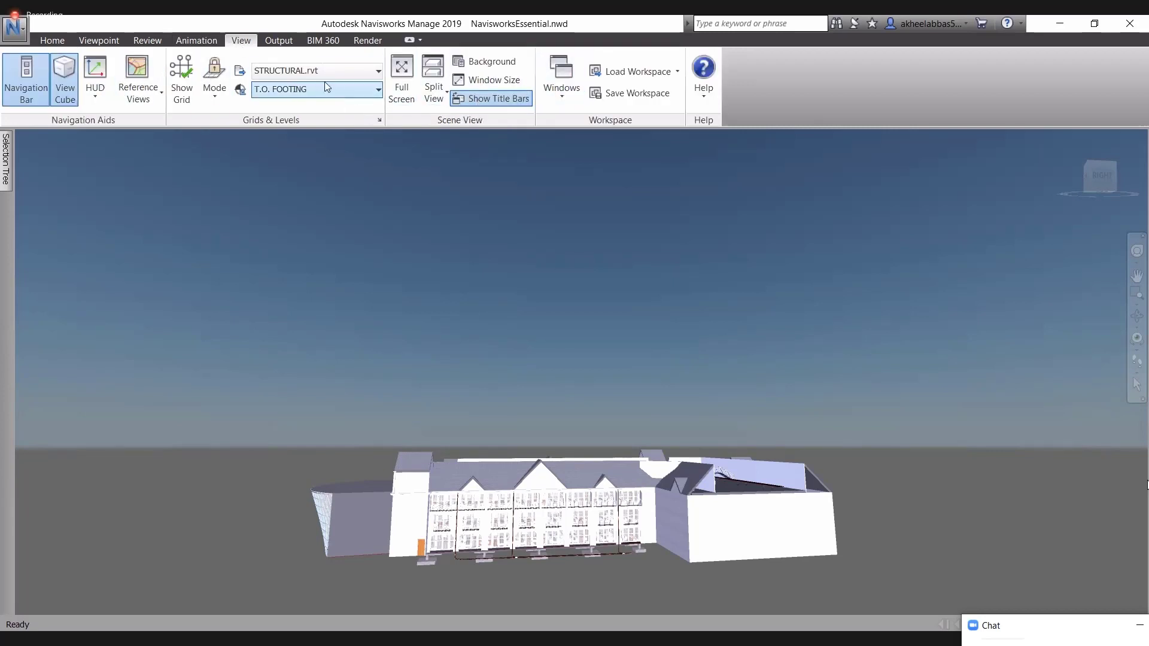
{"action": "left_click", "coordinate": [60, 41]}
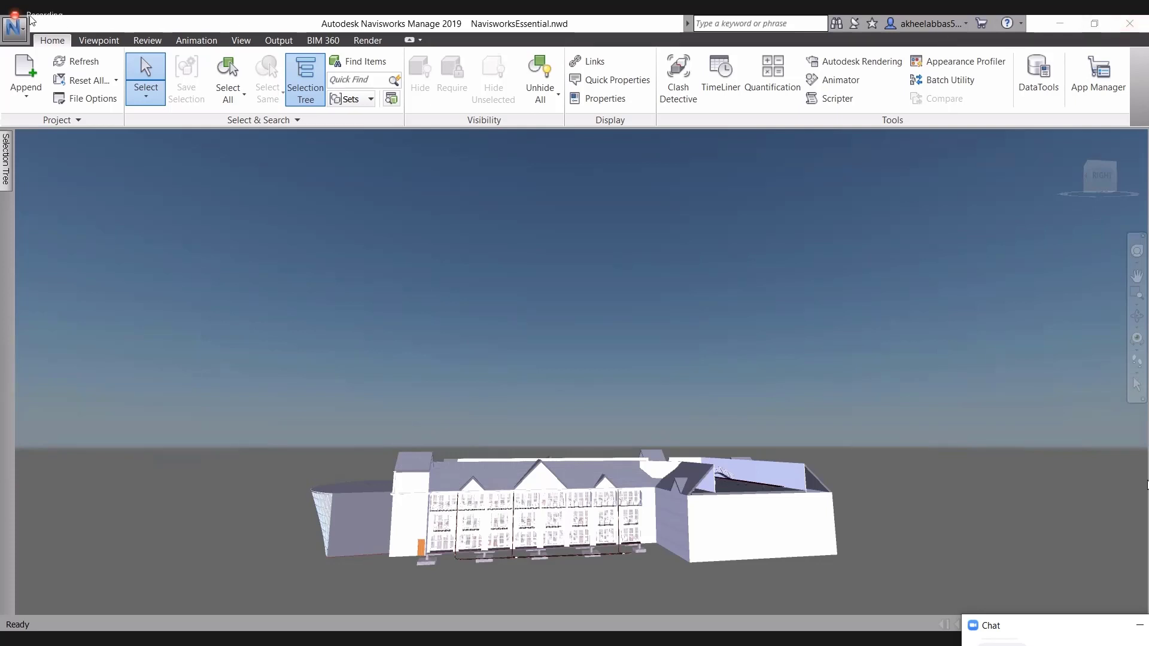
Use the SteeringWheels to zoom, pan and orbit from the gabled facade around to the building's curved glass end.
{"action": "left_click", "coordinate": [100, 43]}
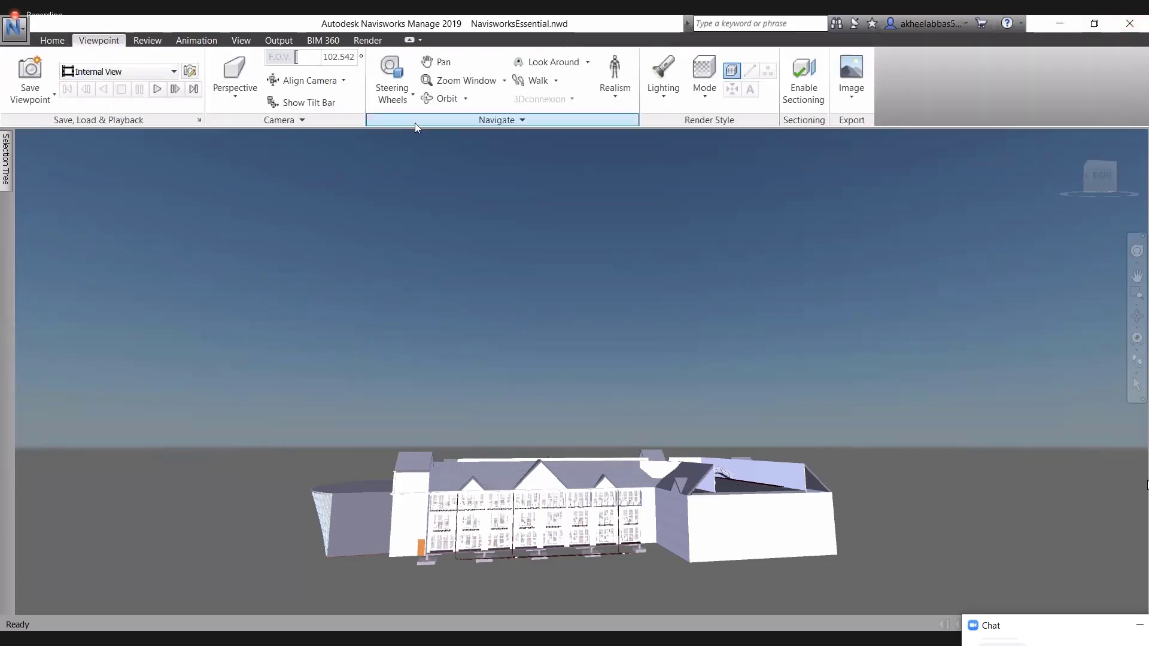
{"action": "left_click", "coordinate": [393, 90]}
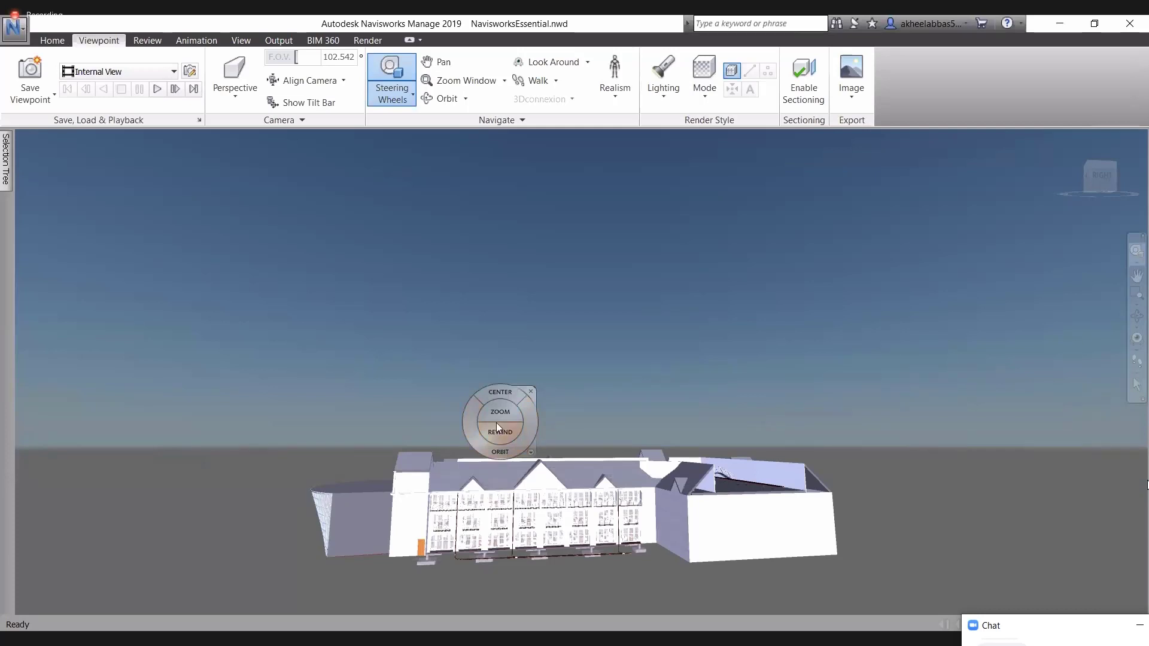
{"action": "left_click_drag", "start_coordinate": [498, 419], "coordinate": [540, 265]}
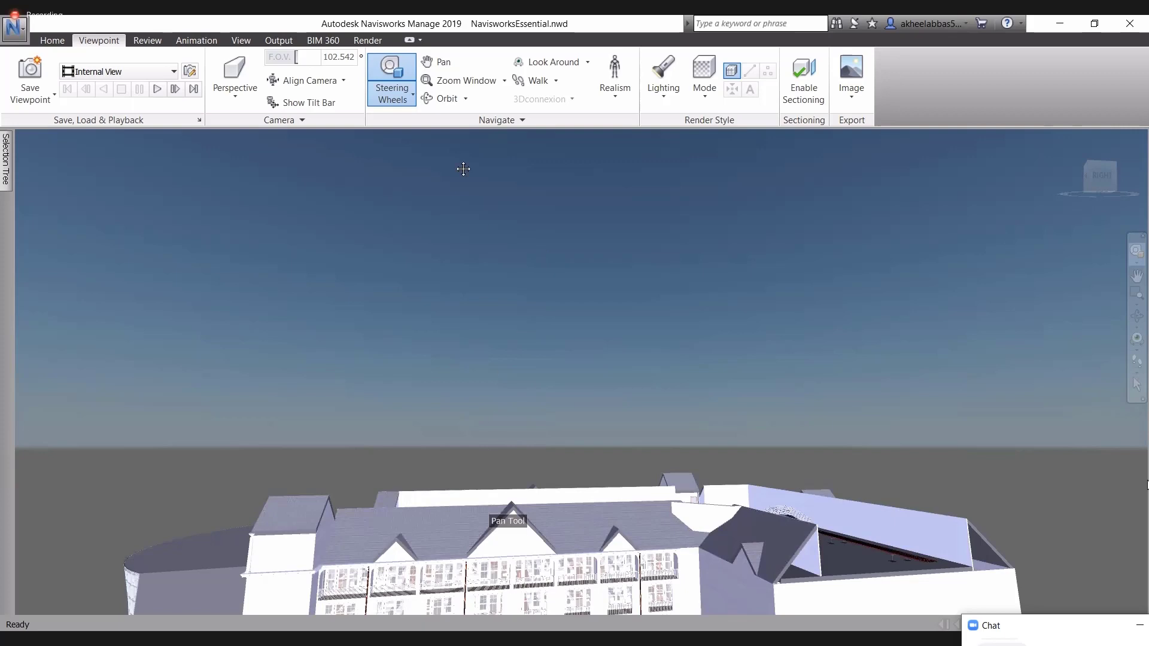
{"action": "left_click_drag", "start_coordinate": [463, 169], "coordinate": [444, 114]}
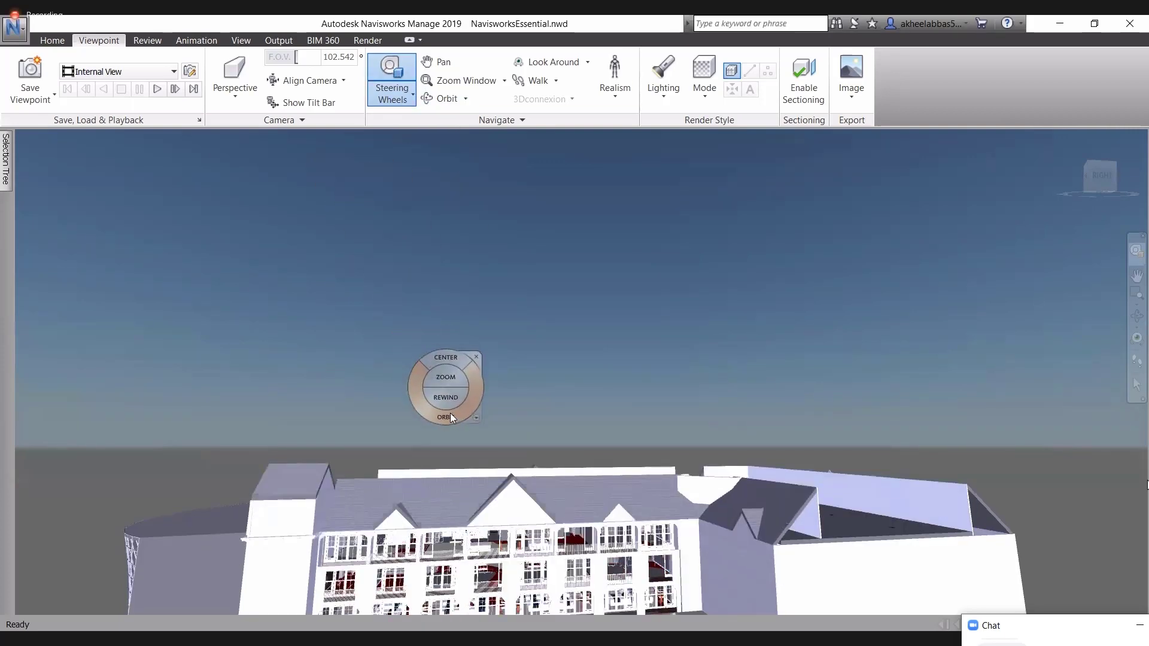
{"action": "mouse_move", "coordinate": [451, 444]}
{"action": "left_mouse_down"}
{"action": "mouse_move", "coordinate": [398, 411]}
{"action": "mouse_move", "coordinate": [449, 365]}
{"action": "mouse_move", "coordinate": [464, 425]}
{"action": "mouse_move", "coordinate": [455, 483]}
{"action": "mouse_move", "coordinate": [405, 397]}
{"action": "mouse_move", "coordinate": [559, 428]}
{"action": "mouse_move", "coordinate": [1003, 431]}
{"action": "mouse_move", "coordinate": [829, 428]}
{"action": "mouse_move", "coordinate": [1066, 473]}
{"action": "mouse_move", "coordinate": [750, 542]}
{"action": "mouse_move", "coordinate": [689, 474]}
{"action": "mouse_move", "coordinate": [707, 419]}
{"action": "left_mouse_up"}
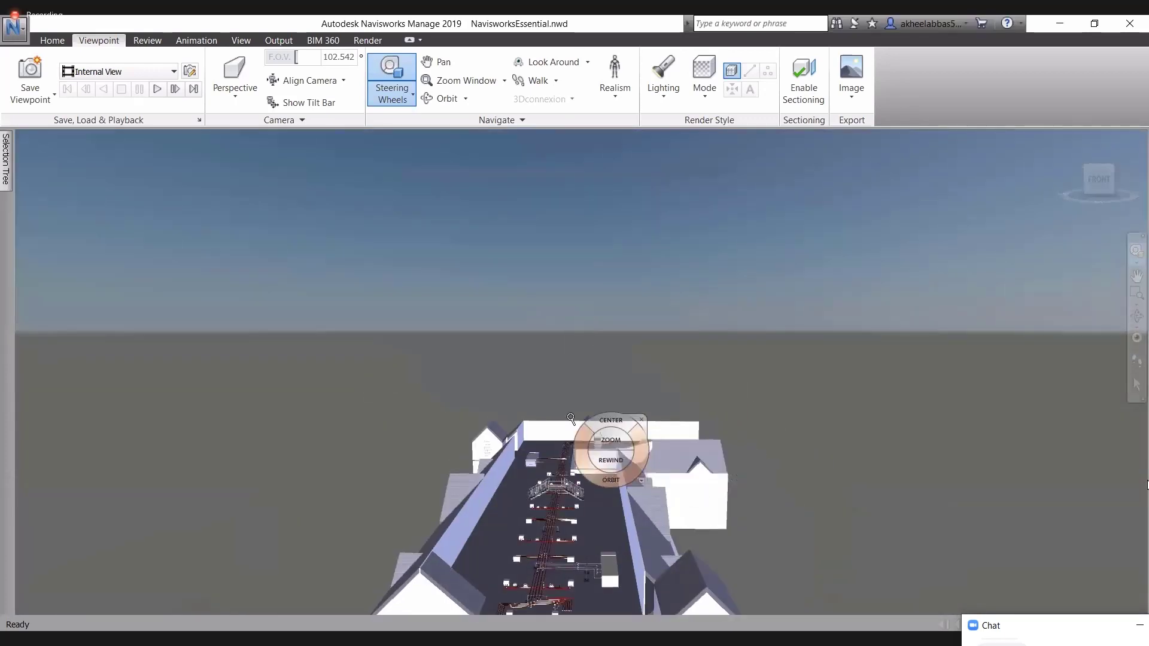
{"action": "left_click_drag", "start_coordinate": [571, 420], "coordinate": [590, 452]}
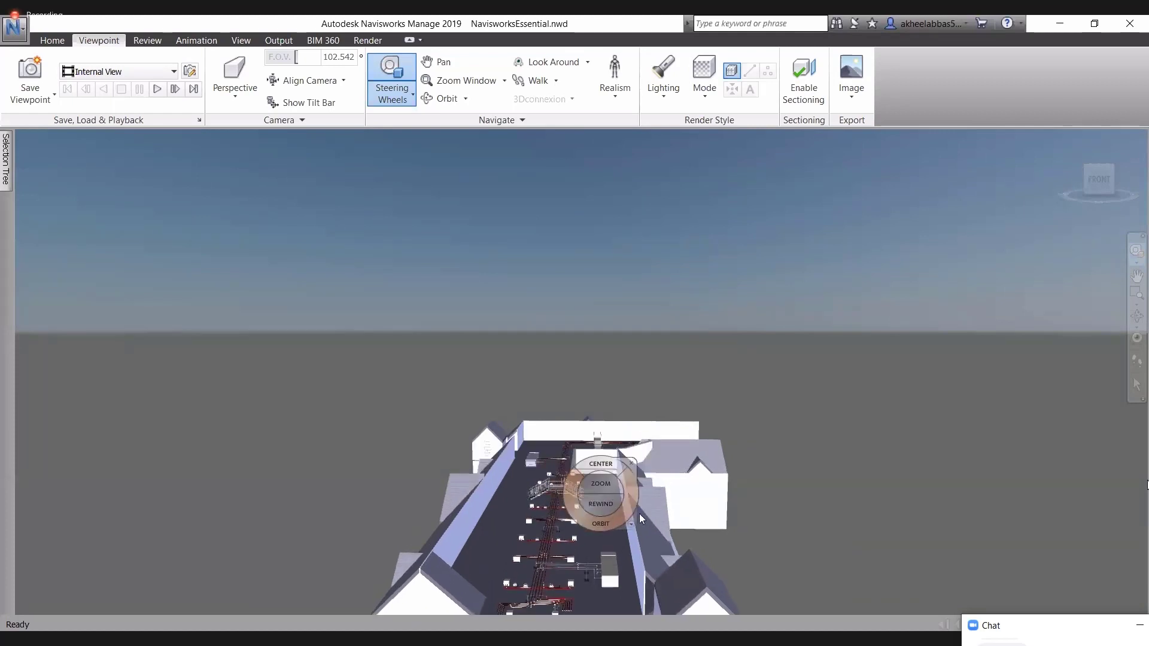
{"action": "middle_click_drag", "start_coordinate": [740, 545], "coordinate": [577, 344]}
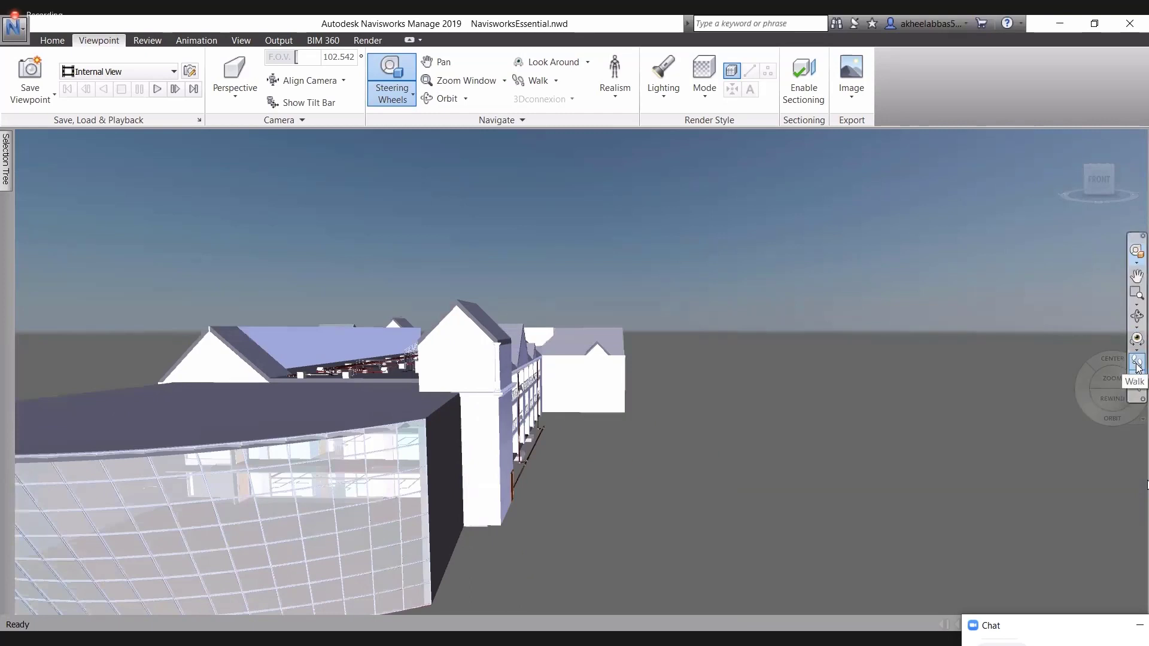
Walk the camera from the curved glass end forward along the building's balcony facade.
{"action": "left_click", "coordinate": [1136, 364]}
{"action": "left_click_drag", "start_coordinate": [593, 484], "coordinate": [665, 282]}
{"action": "left_click_drag", "start_coordinate": [665, 360], "coordinate": [575, 449]}
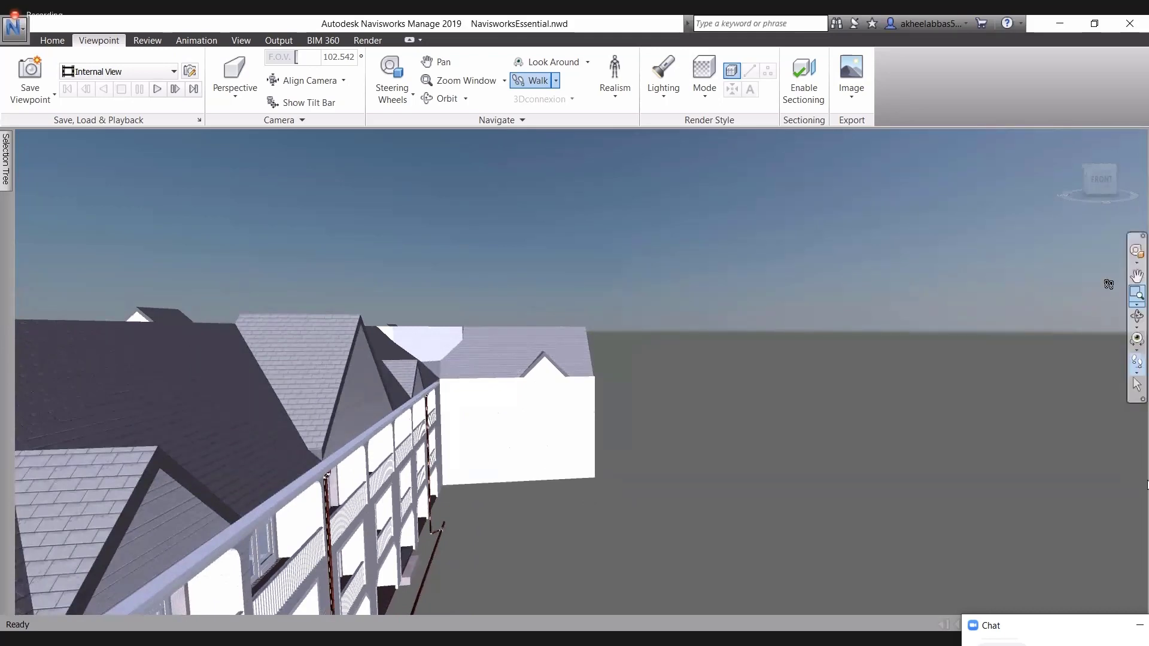
Bring the whole building back into view with the SteeringWheels and centre the pivot on its gabled facade.
{"action": "left_click", "coordinate": [391, 76]}
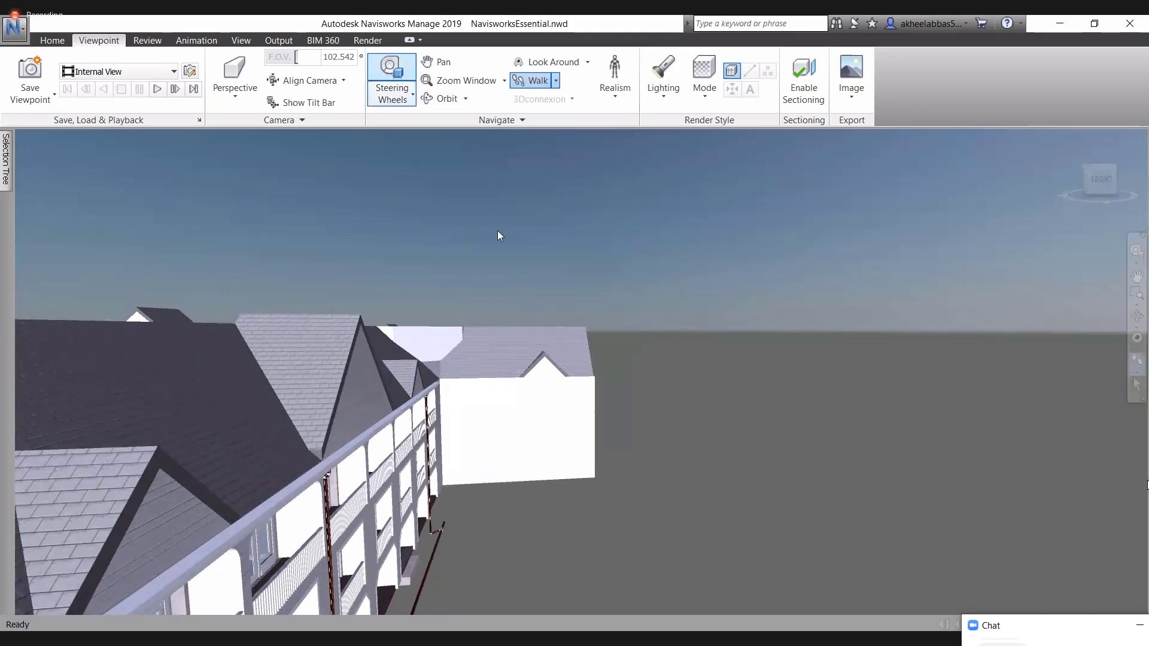
{"action": "left_click_drag", "start_coordinate": [476, 214], "coordinate": [555, 227]}
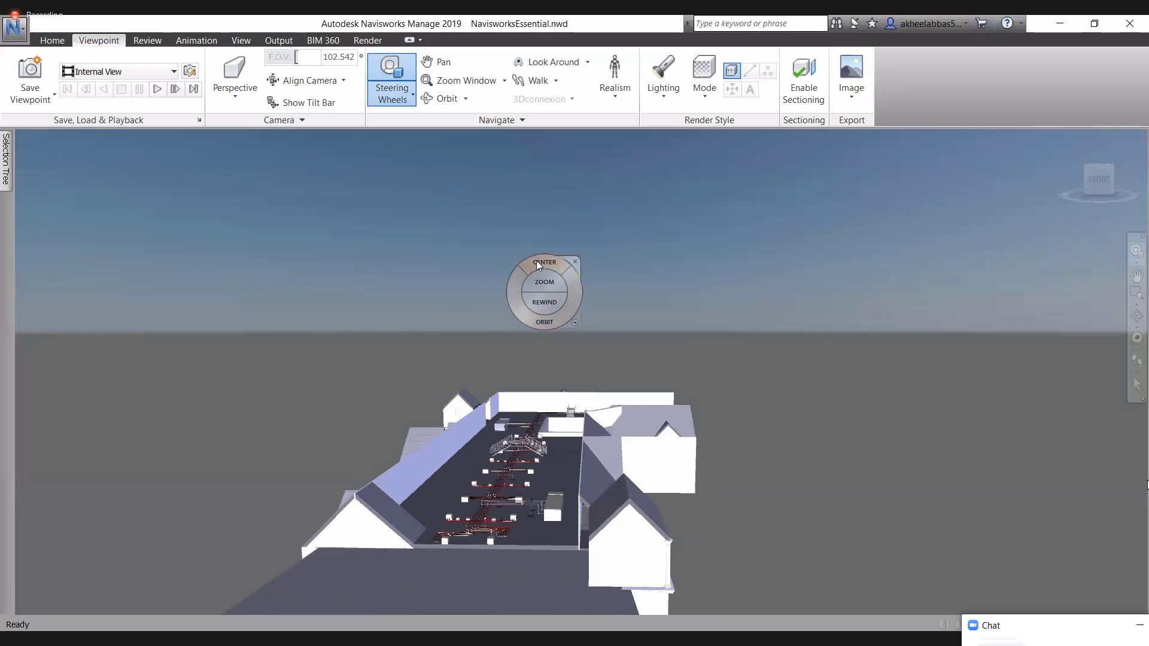
{"action": "left_click", "coordinate": [537, 264]}
{"action": "left_click", "coordinate": [537, 266]}
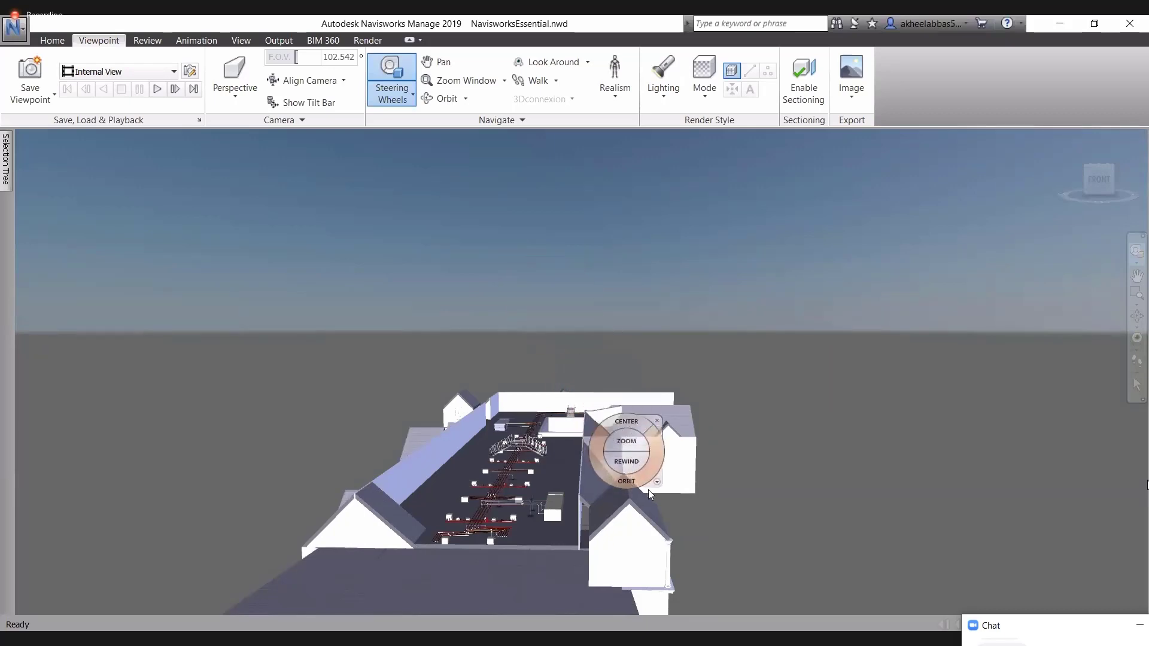
{"action": "left_click_drag", "start_coordinate": [608, 472], "coordinate": [646, 549]}
{"action": "left_click", "coordinate": [624, 467]}
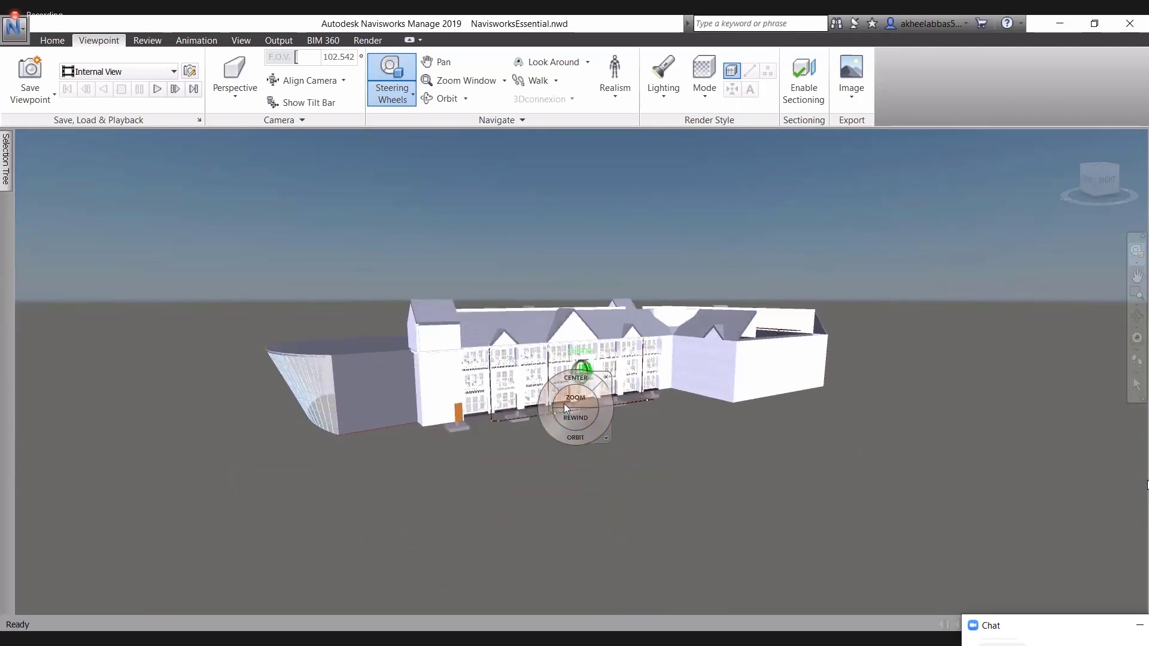
{"action": "left_click", "coordinate": [606, 379]}
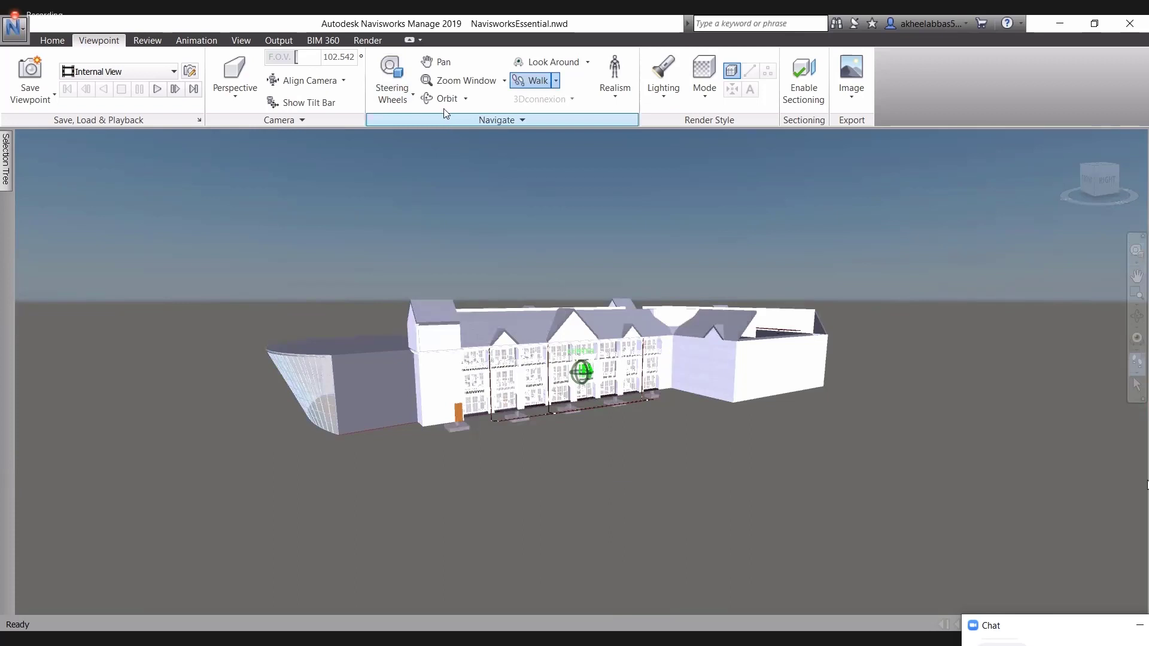
Use the Pan tool and zoom in to inspect the upper-floor balconies and windows of the gabled facade.
{"action": "left_click", "coordinate": [439, 64]}
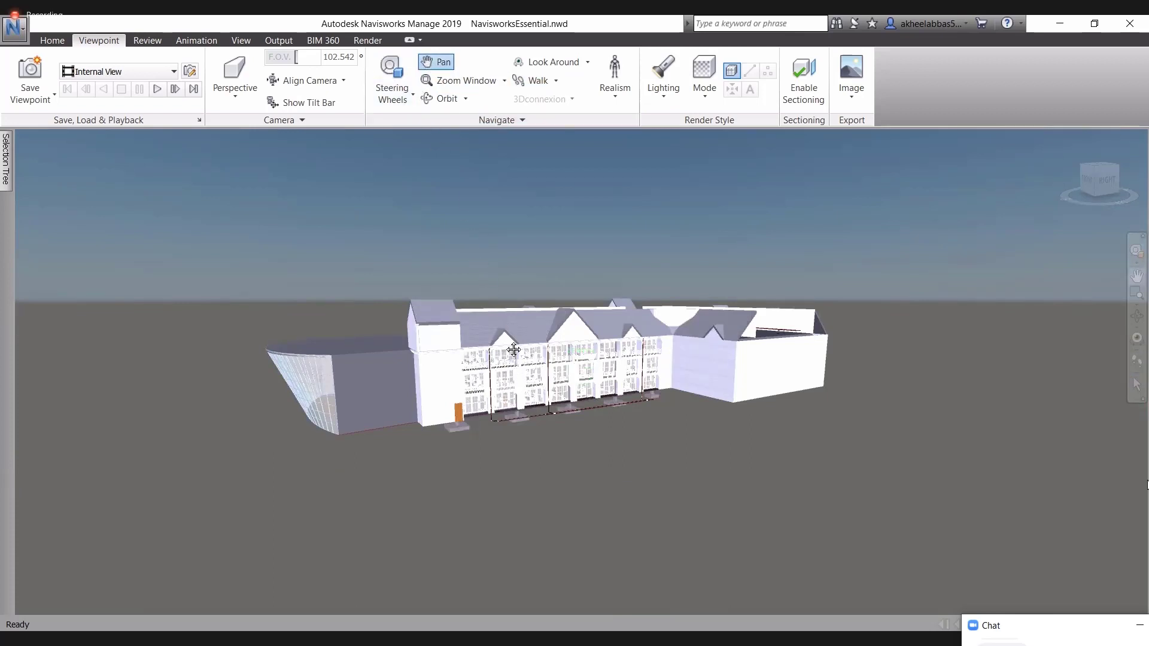
{"action": "left_click_drag", "start_coordinate": [504, 363], "coordinate": [501, 64]}
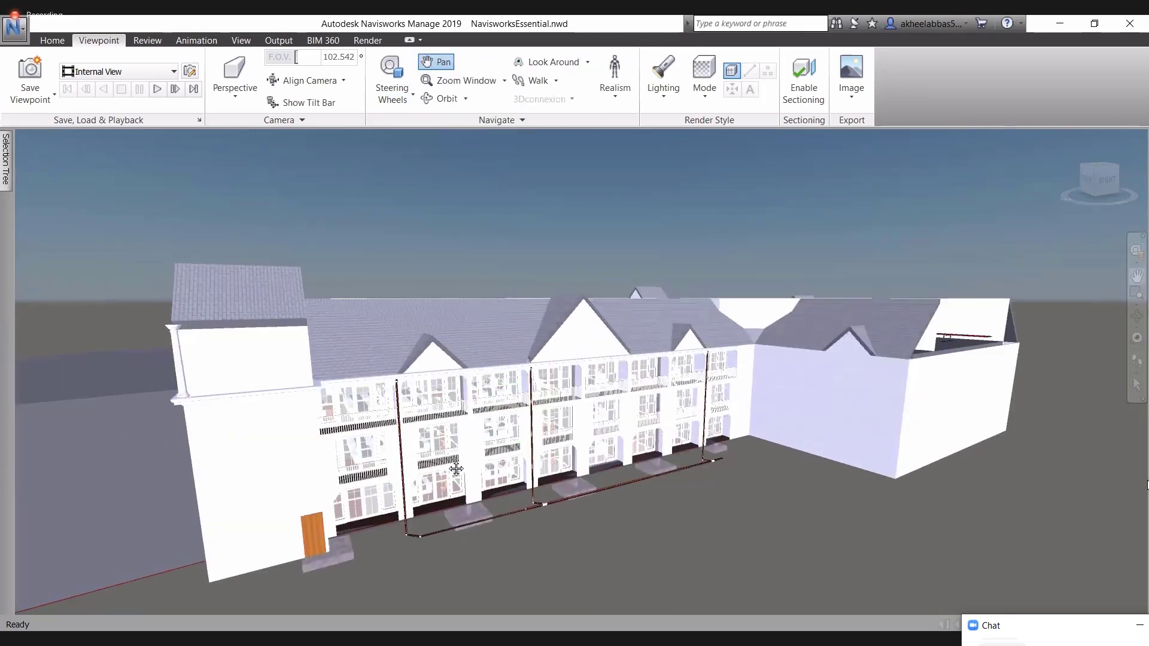
{"action": "scroll", "coordinate": [458, 467], "scroll_direction": "up", "scroll_amount": 3}
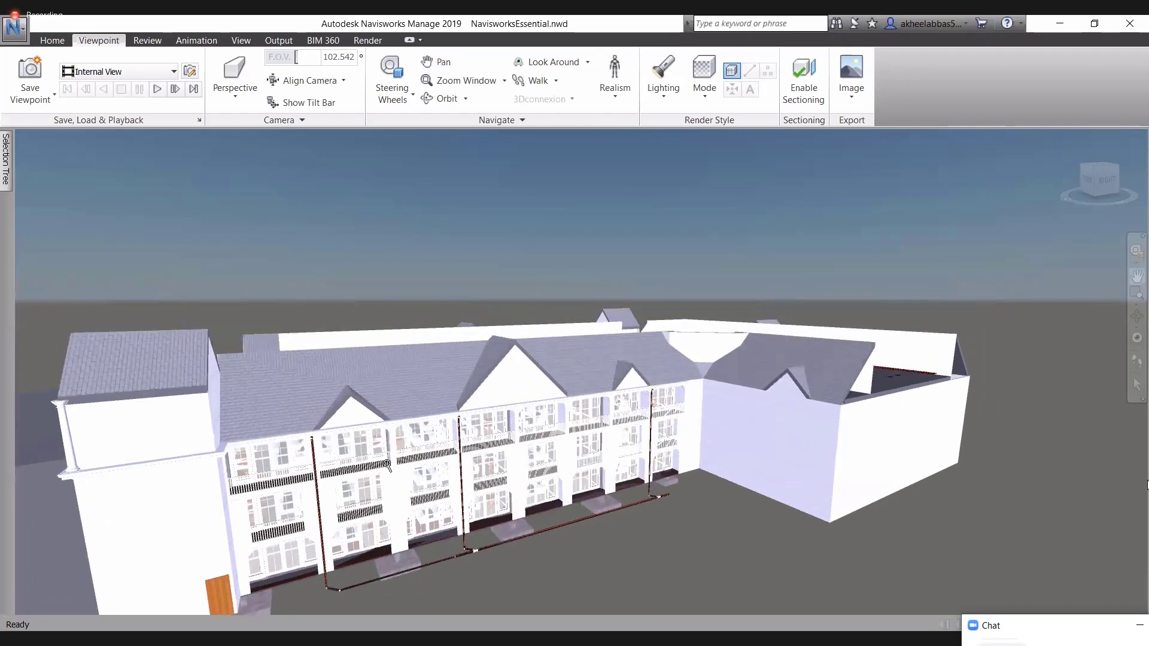
{"action": "scroll", "coordinate": [388, 467], "scroll_direction": "up", "scroll_amount": 3}
{"action": "scroll", "coordinate": [379, 487], "scroll_direction": "up", "scroll_amount": 2}
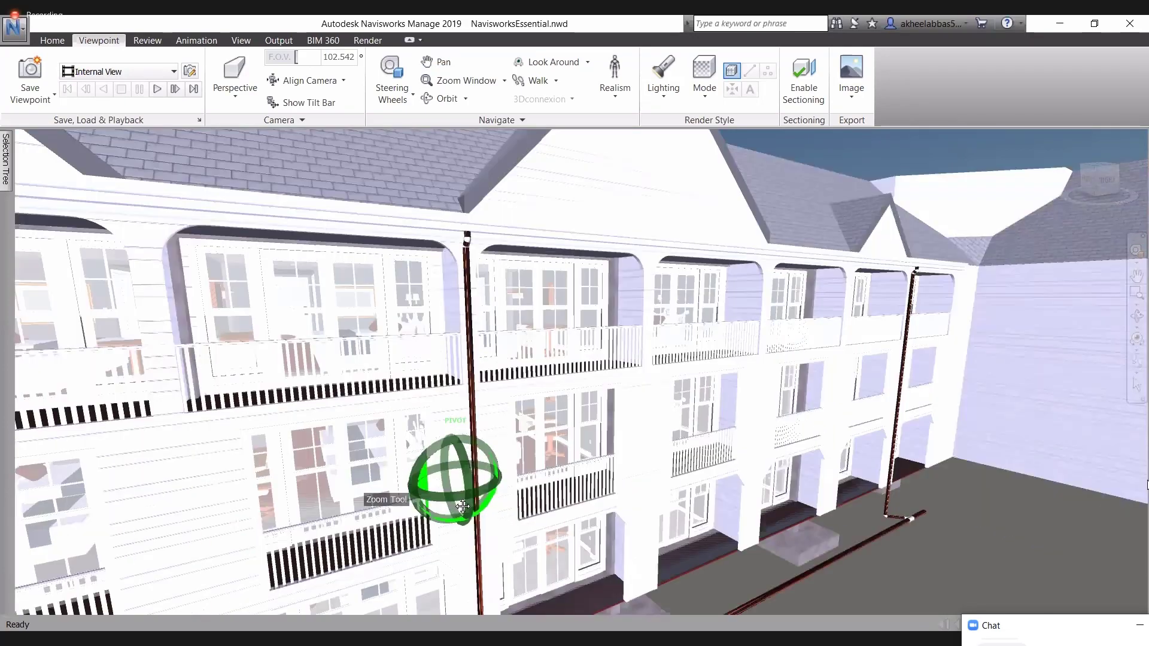
{"action": "middle_click_drag", "start_coordinate": [575, 341], "coordinate": [719, 376]}
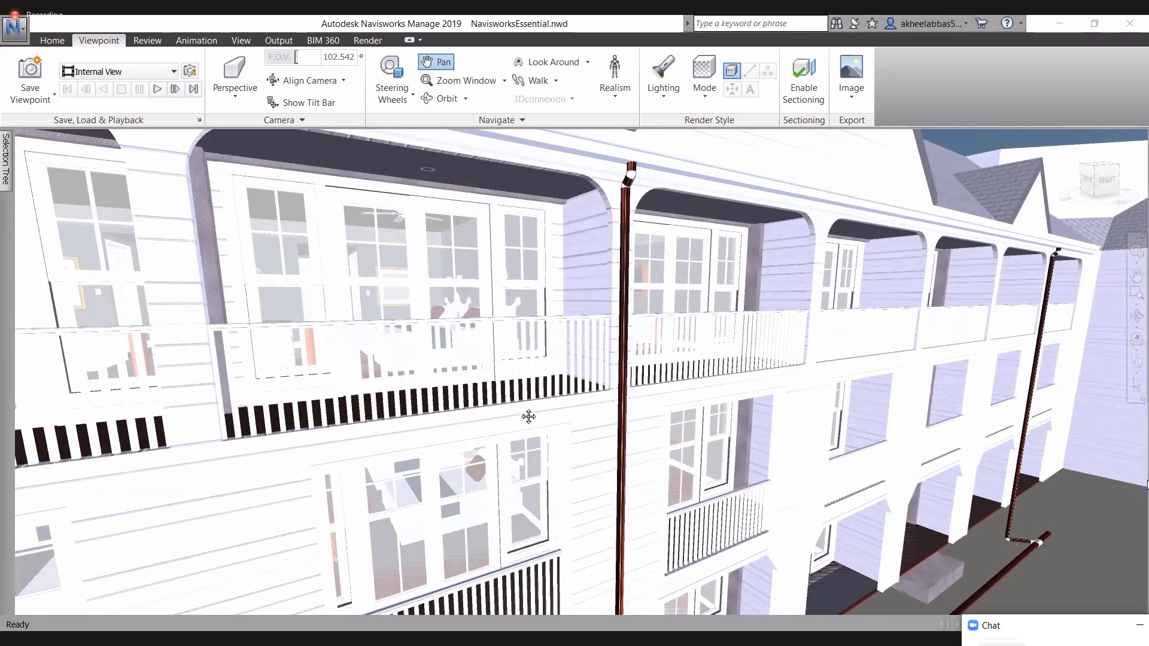
{"action": "left_click_drag", "start_coordinate": [496, 323], "coordinate": [503, 387]}
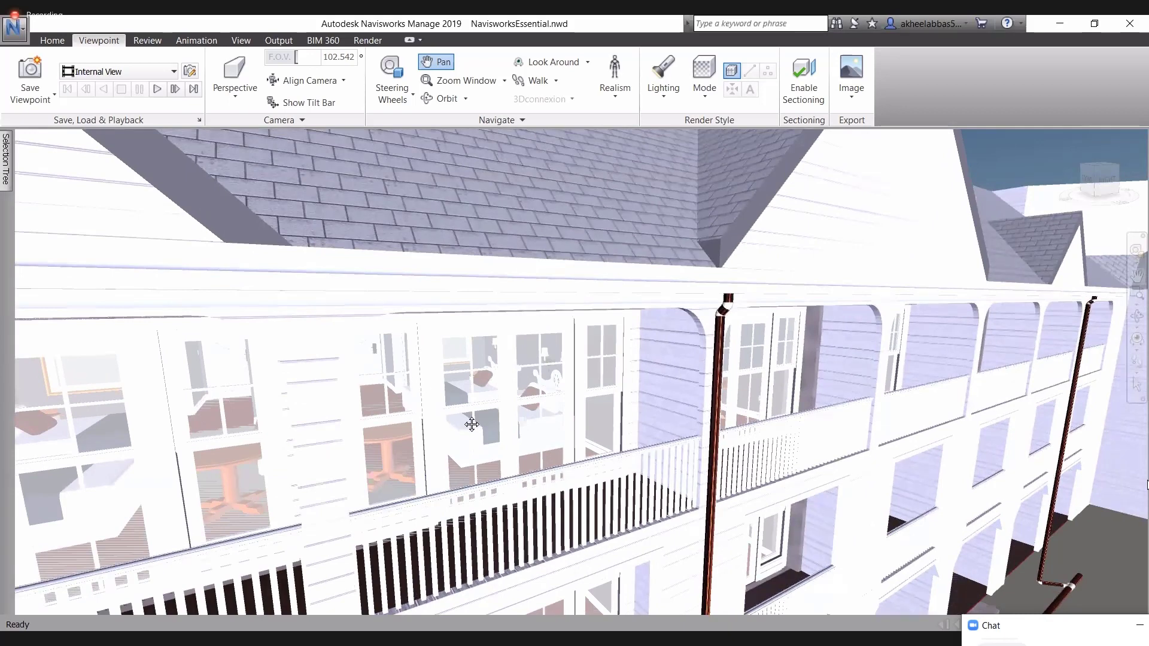
Use Zoom Window to get a close view of the downpipe elbow under the eave beside the large gable.
{"action": "left_click", "coordinate": [455, 81]}
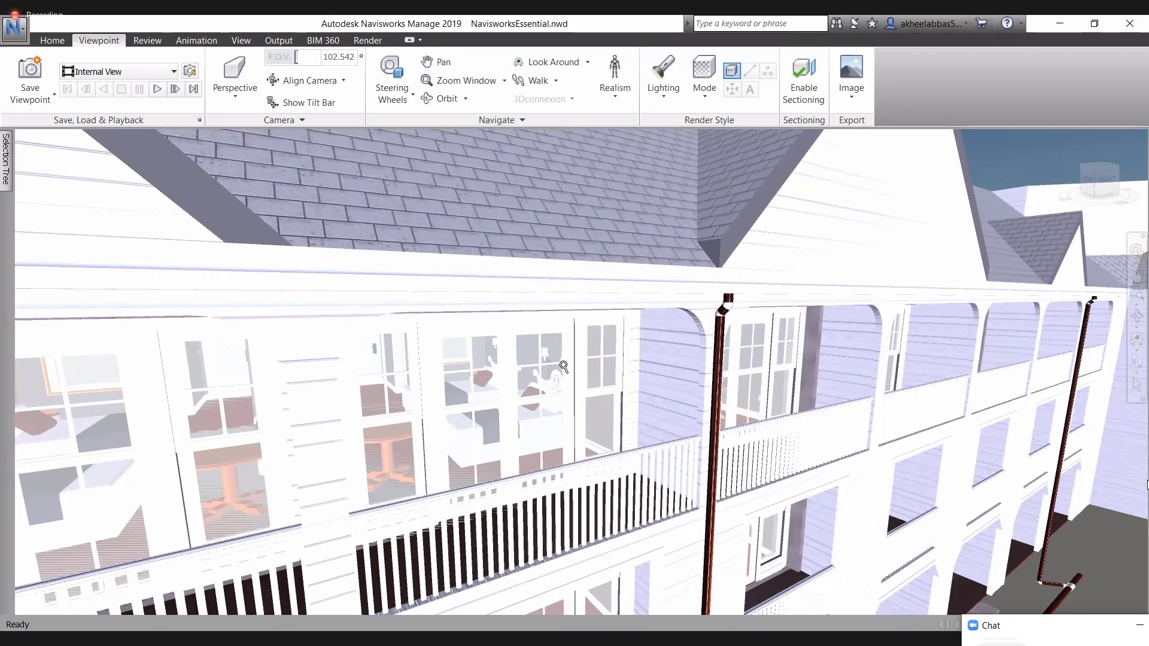
{"action": "left_click", "coordinate": [514, 327]}
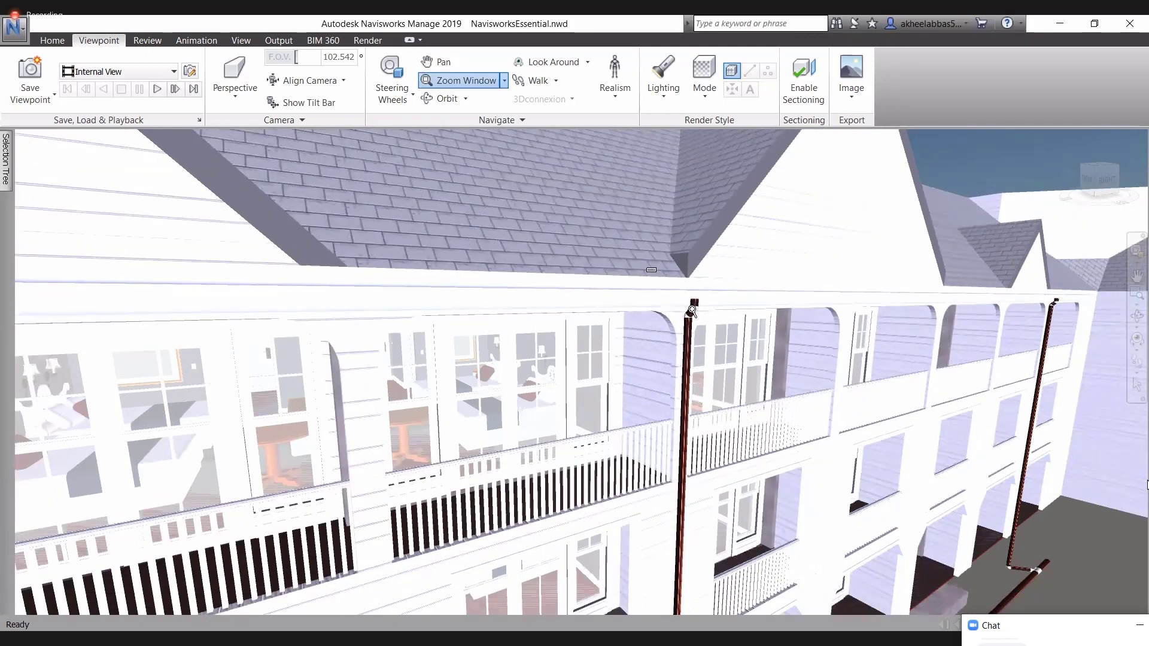
{"action": "left_click_drag", "start_coordinate": [647, 268], "coordinate": [777, 376]}
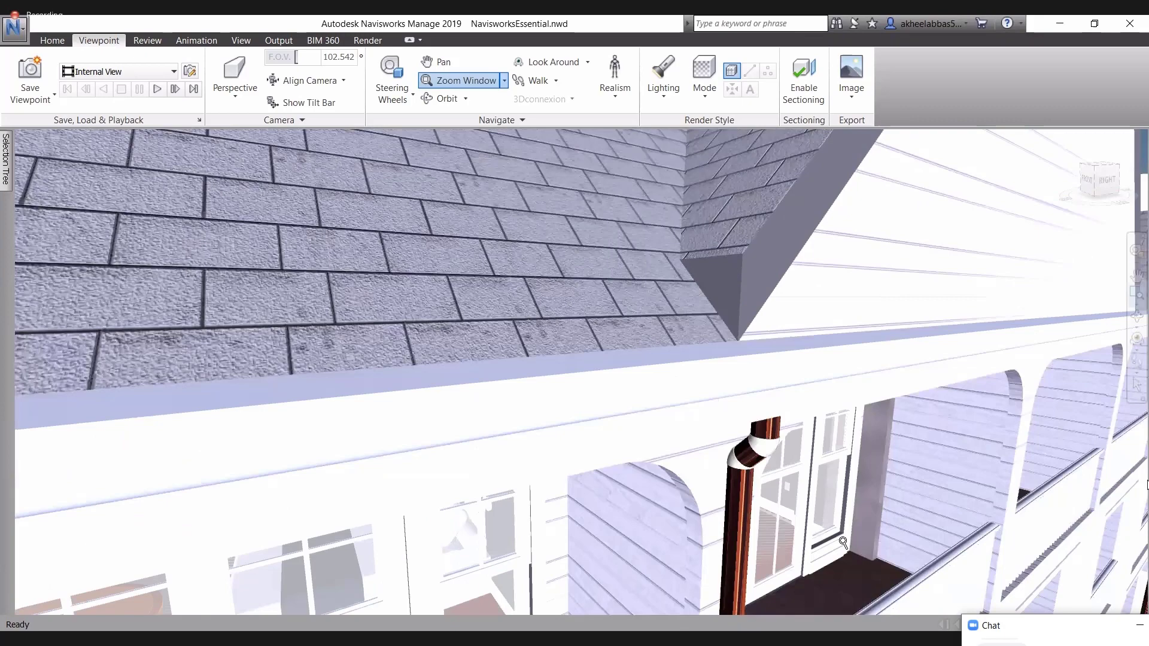
{"action": "left_click_drag", "start_coordinate": [698, 403], "coordinate": [873, 592]}
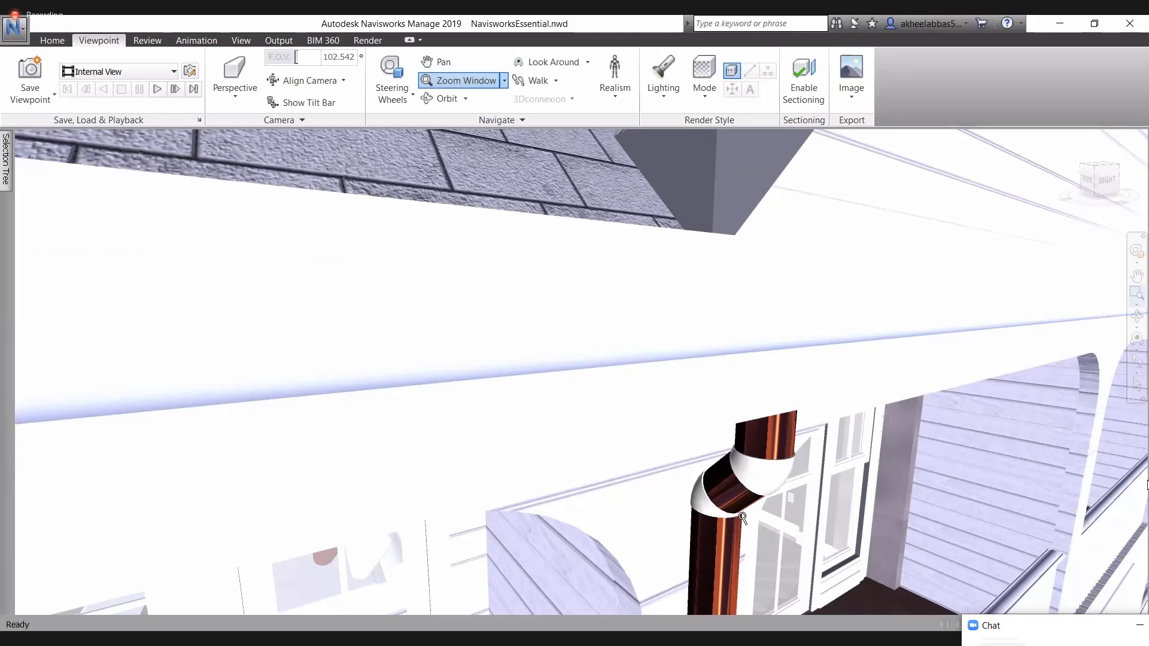
Back out to the roof and use Zoom Window to inspect the elbow of the downpipe nearest the adjoining wing.
{"action": "scroll", "coordinate": [690, 480], "scroll_direction": "down", "scroll_amount": 1}
{"action": "scroll", "coordinate": [699, 489], "scroll_direction": "down", "scroll_amount": 3}
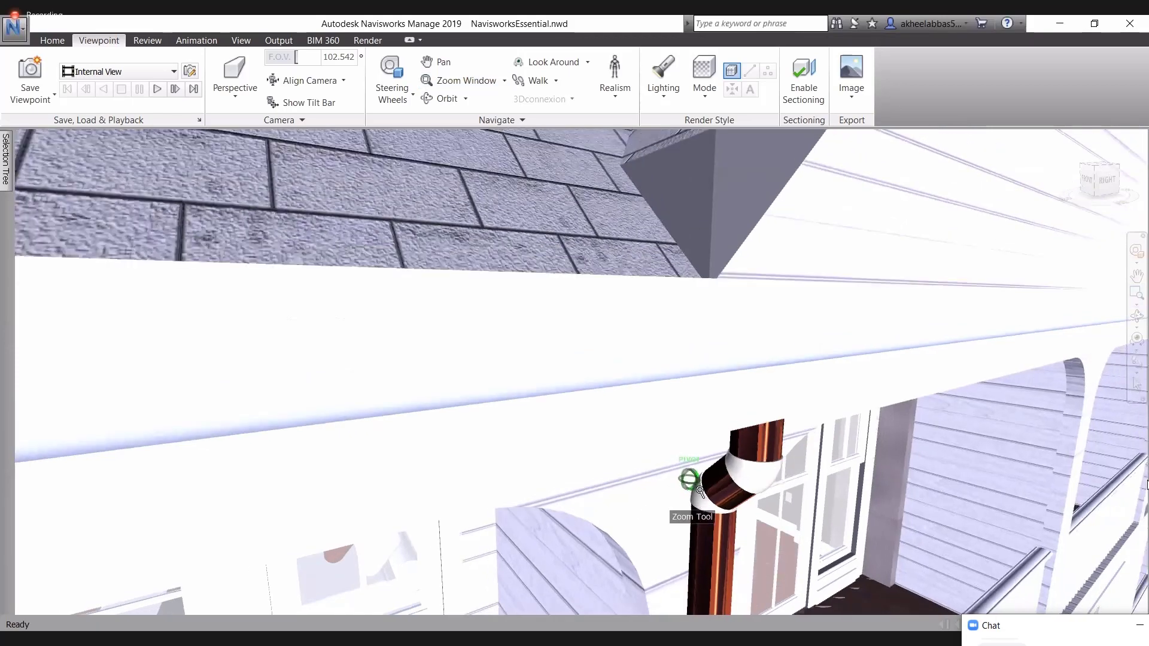
{"action": "scroll", "coordinate": [766, 545], "scroll_direction": "down", "scroll_amount": 4}
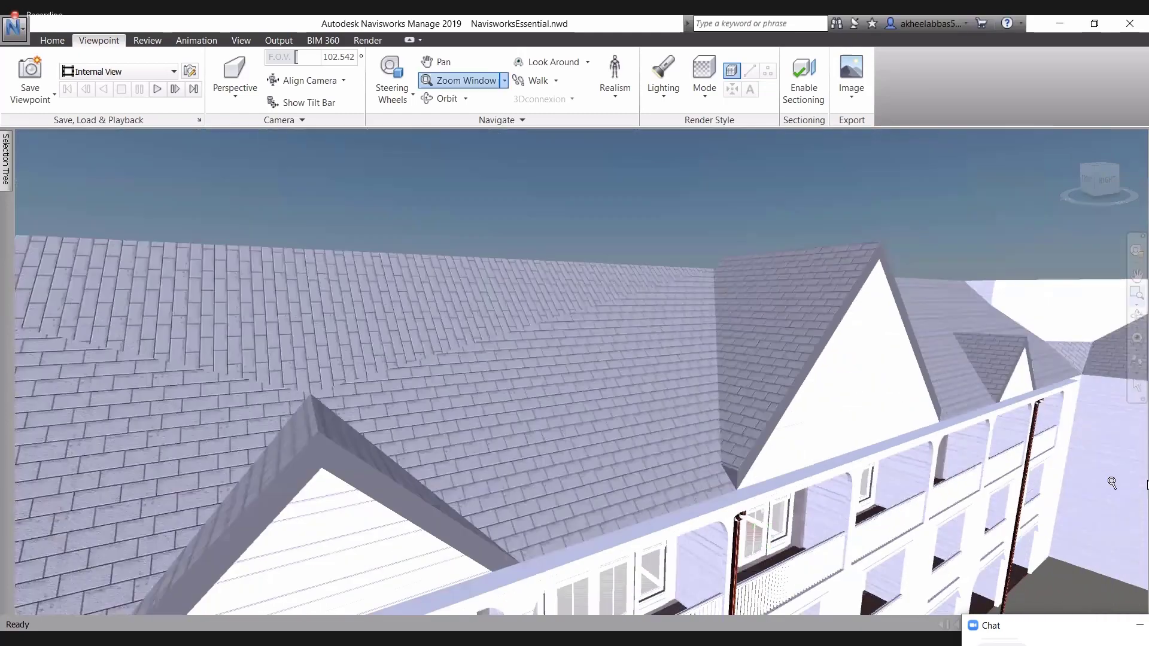
{"action": "left_click_drag", "start_coordinate": [1112, 483], "coordinate": [1010, 382]}
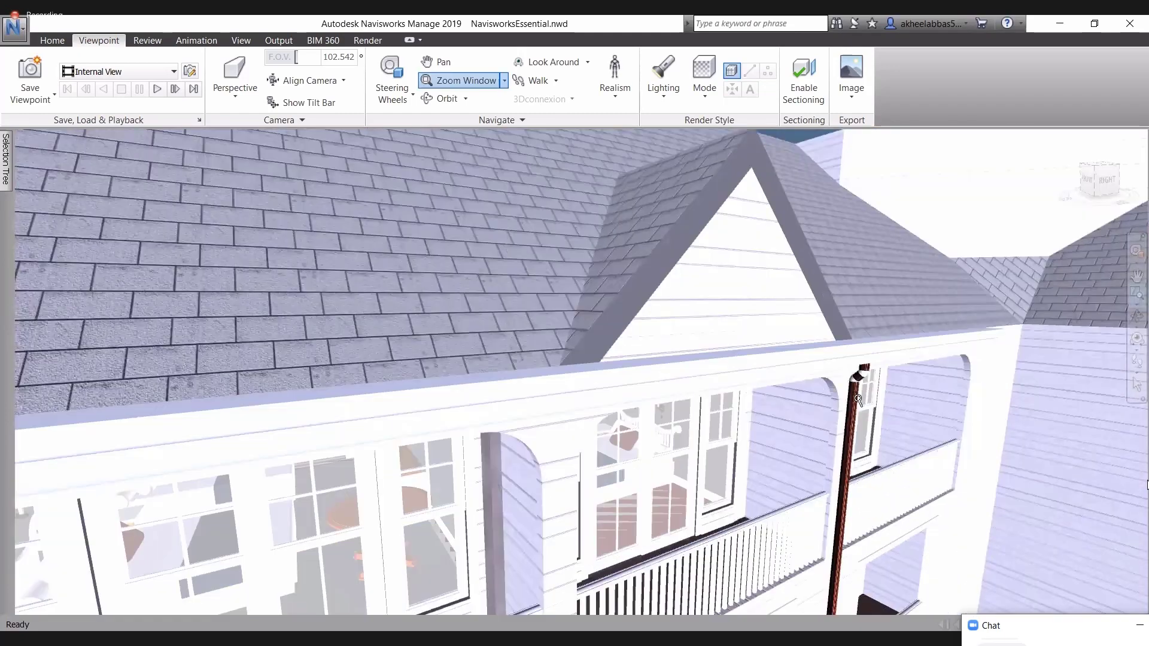
{"action": "scroll", "coordinate": [862, 393], "scroll_direction": "up", "scroll_amount": 3}
{"action": "left_click_drag", "start_coordinate": [937, 464], "coordinate": [832, 377]}
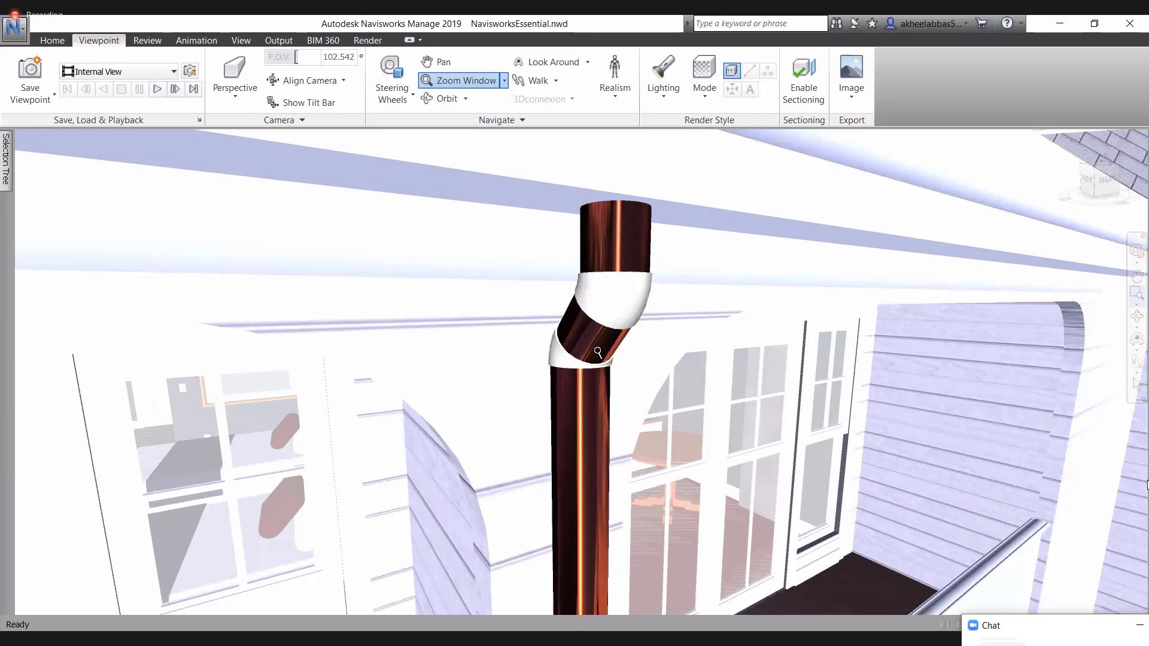
Choose Look Around and back away from the downpipe elbow until the balconies and surrounding roof are in view.
{"action": "left_click", "coordinate": [553, 60]}
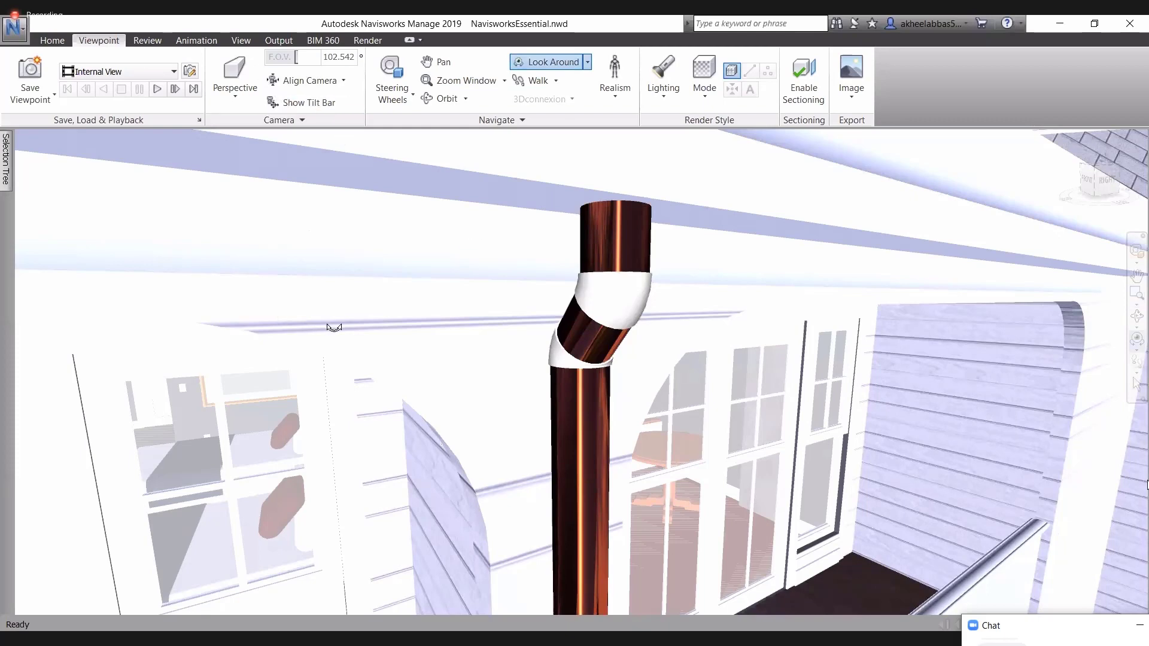
{"action": "scroll", "coordinate": [334, 328], "scroll_direction": "down", "scroll_amount": 5}
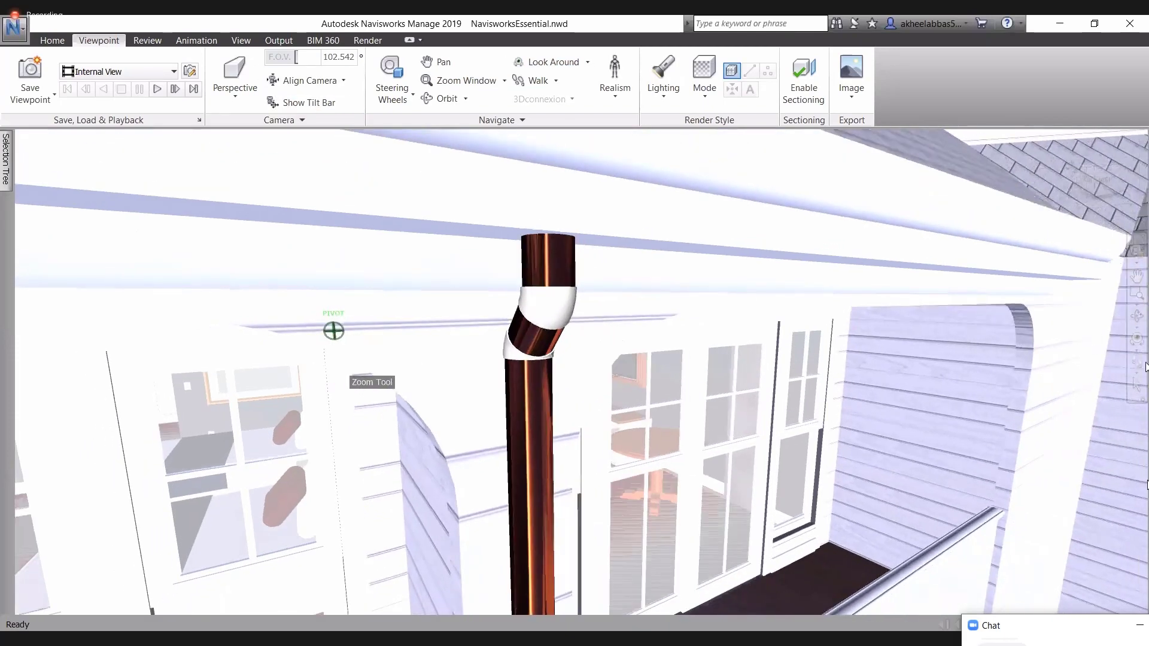
{"action": "scroll", "coordinate": [442, 417], "scroll_direction": "down", "scroll_amount": 3}
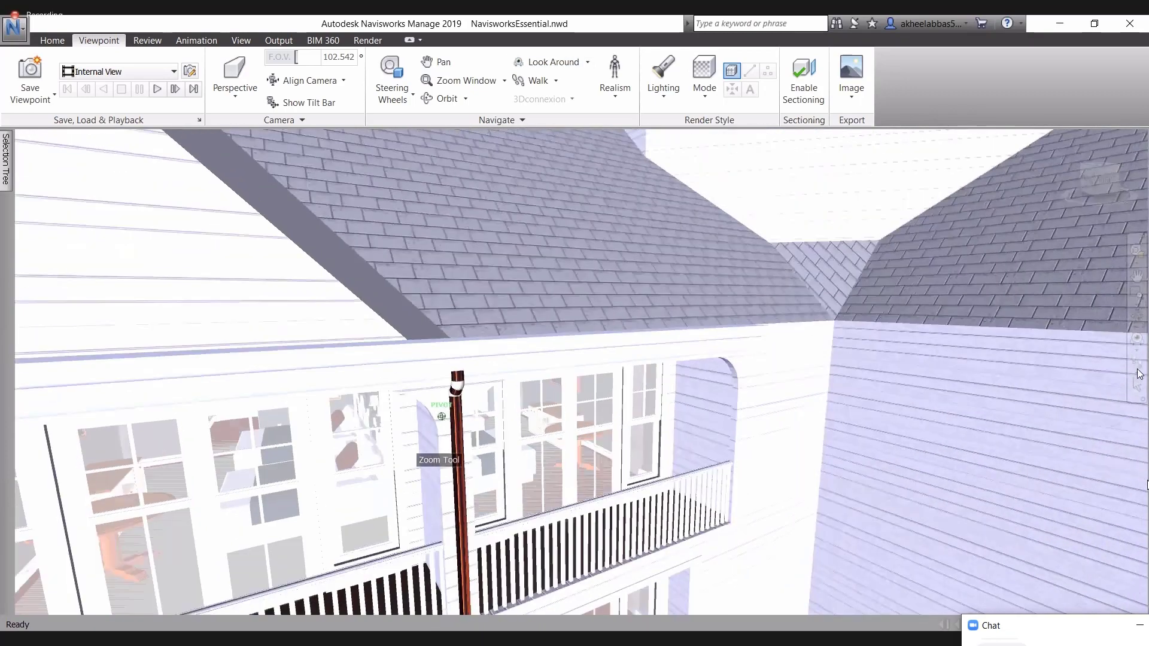
Check the Walk options and use Walk to move past the roof and upper-floor balconies towards the guest room.
{"action": "left_click", "coordinate": [1138, 362]}
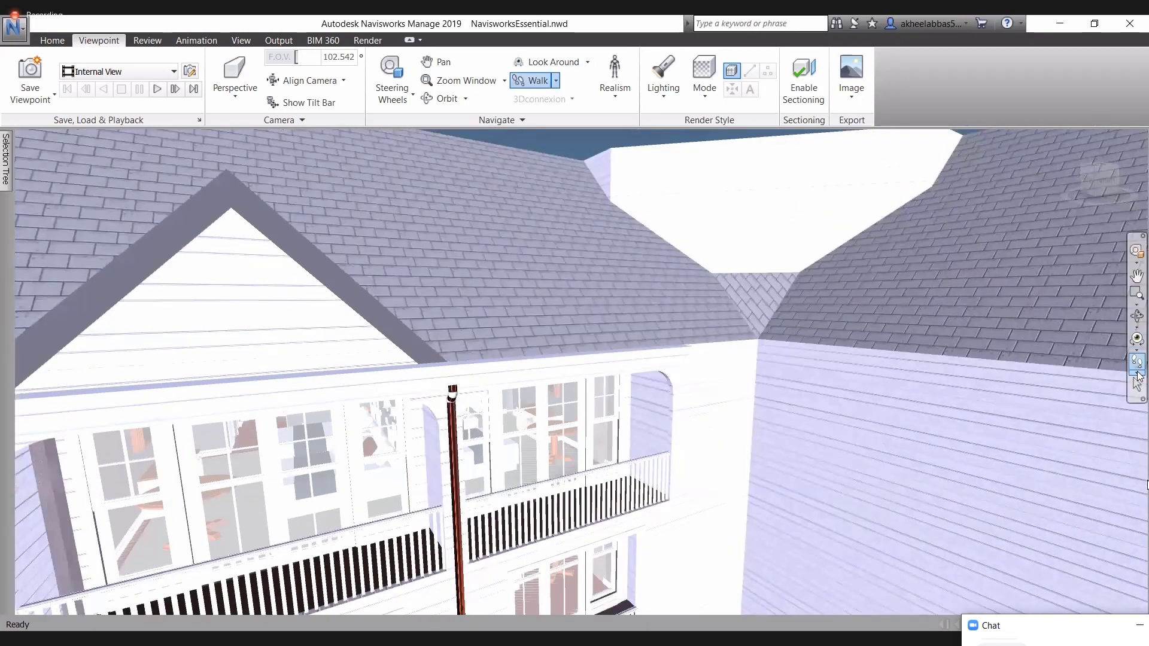
{"action": "left_click", "coordinate": [1137, 373]}
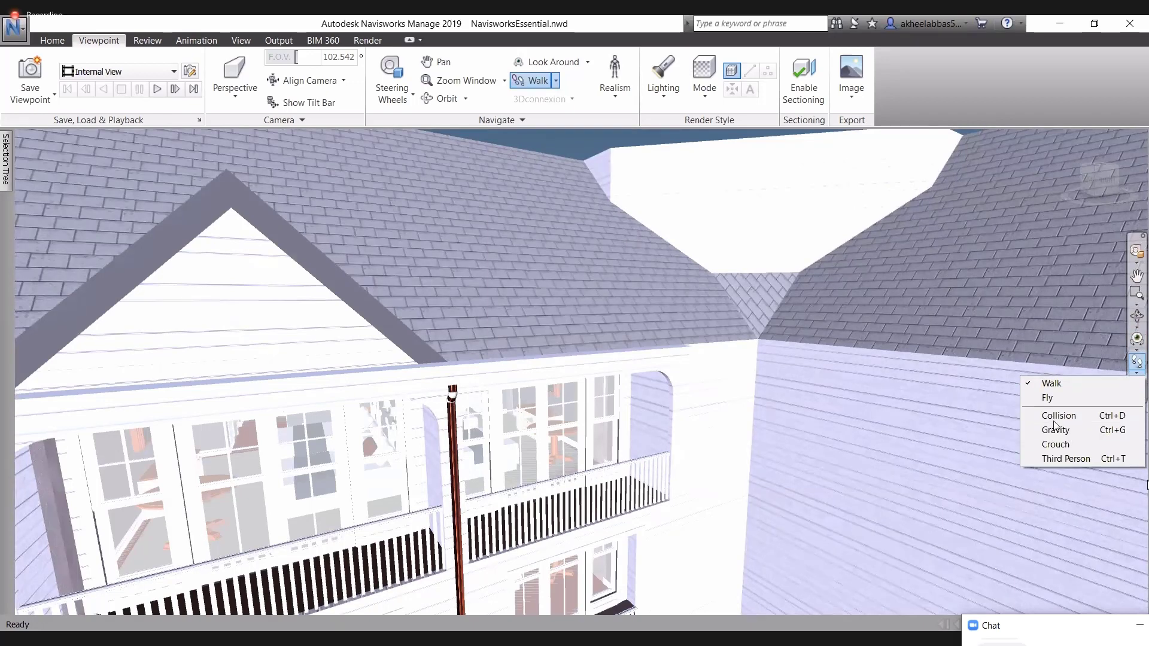
{"action": "left_click", "coordinate": [1069, 397]}
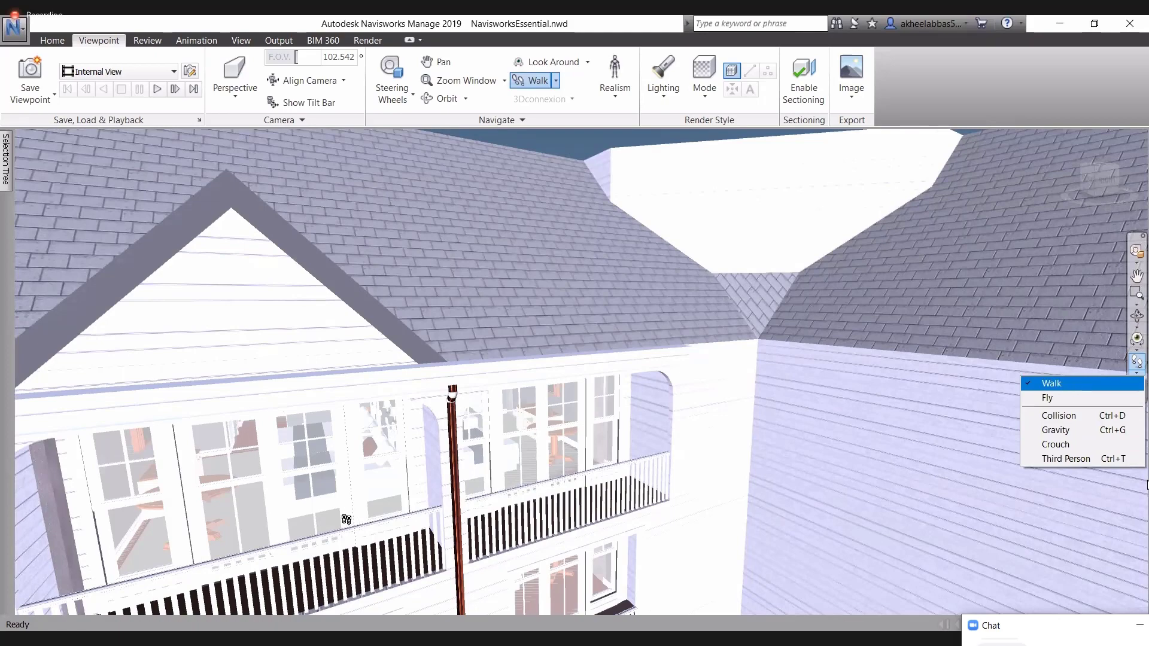
{"action": "middle_click_drag", "start_coordinate": [273, 574], "coordinate": [257, 571]}
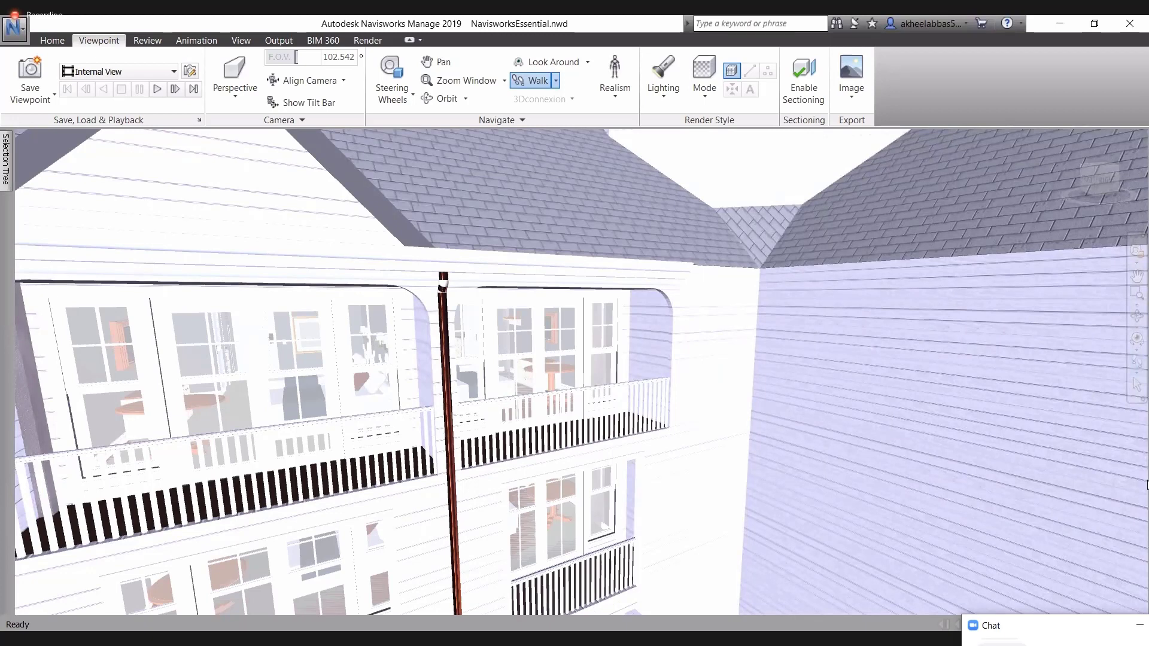
{"action": "left_click", "coordinate": [1148, 485]}
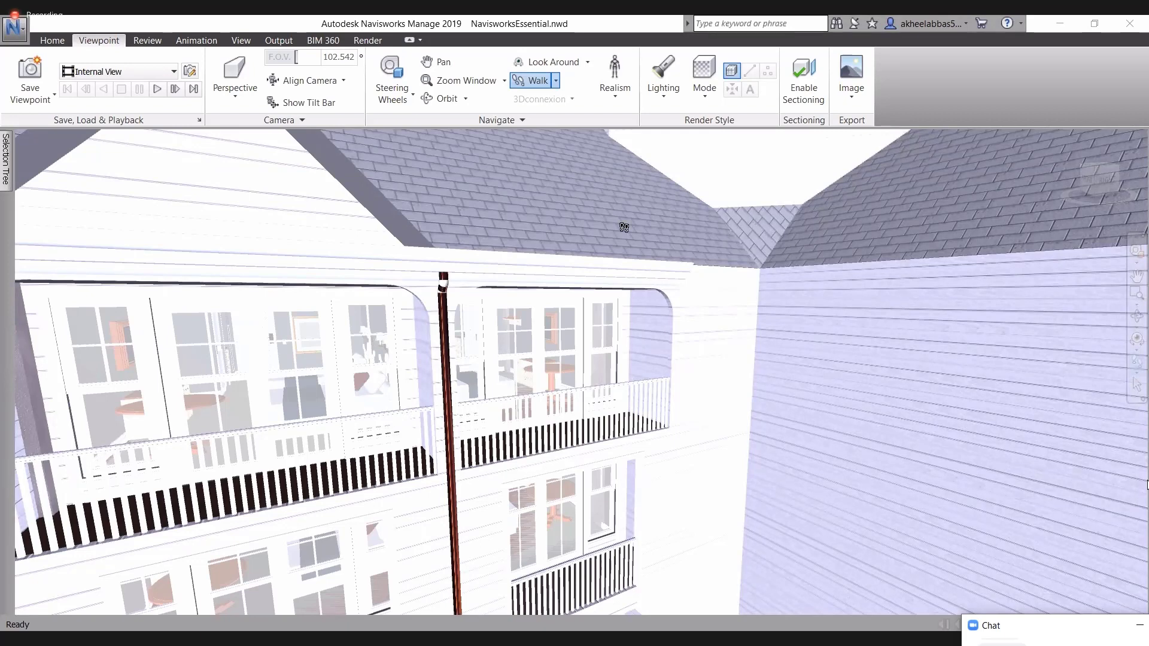
{"action": "scroll", "coordinate": [238, 455], "scroll_direction": "up", "scroll_amount": 1}
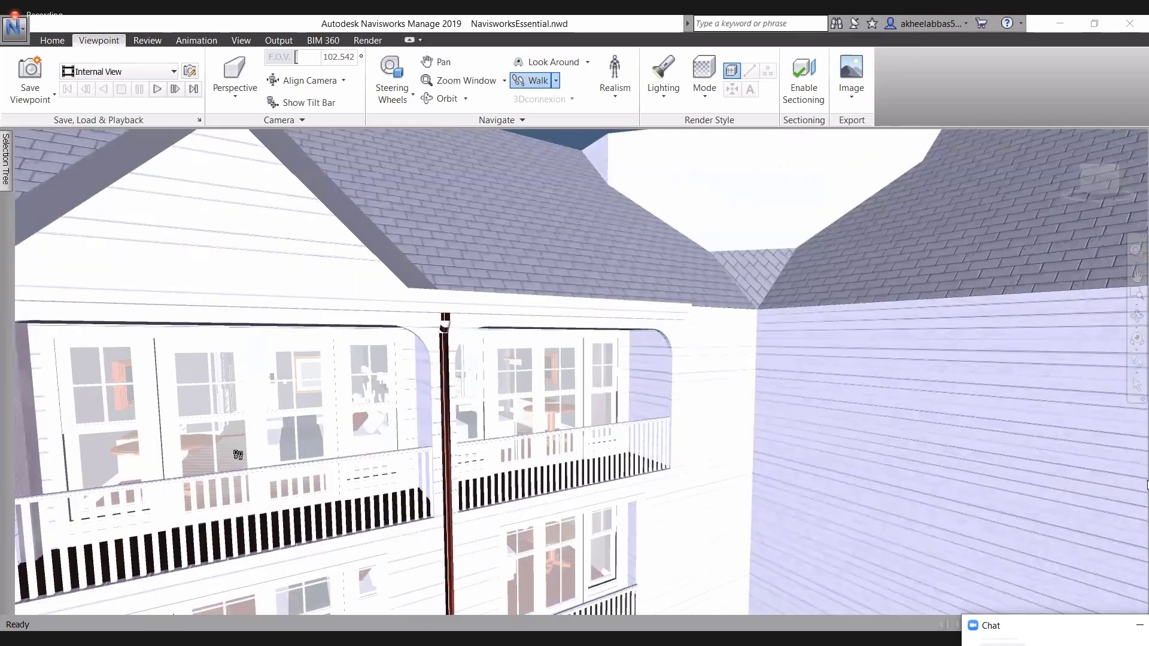
{"action": "left_click_drag", "start_coordinate": [221, 409], "coordinate": [191, 361]}
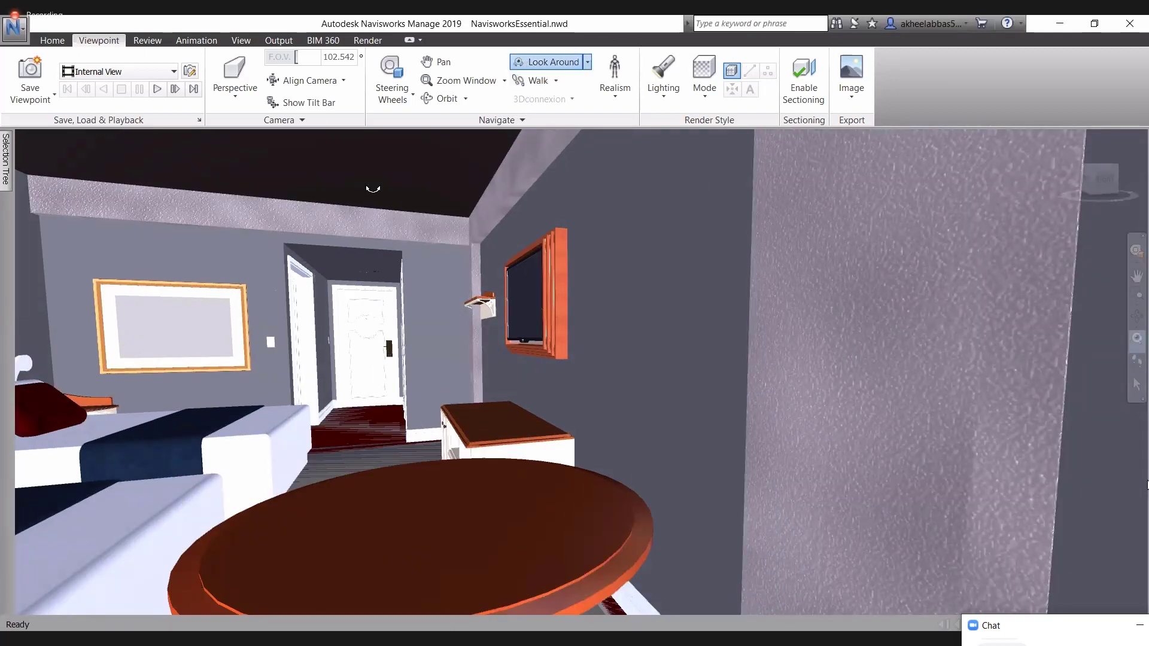
Look up around the guest room, and walk past the wall-mounted TV towards the entrance hallway.
{"action": "mouse_move", "coordinate": [356, 244]}
{"action": "left_mouse_down"}
{"action": "mouse_move", "coordinate": [270, 251]}
{"action": "mouse_move", "coordinate": [1018, 233]}
{"action": "mouse_move", "coordinate": [1071, 224]}
{"action": "mouse_move", "coordinate": [1006, 218]}
{"action": "mouse_move", "coordinate": [1144, 217]}
{"action": "mouse_move", "coordinate": [275, 239]}
{"action": "mouse_move", "coordinate": [383, 246]}
{"action": "mouse_move", "coordinate": [239, 323]}
{"action": "mouse_move", "coordinate": [239, 405]}
{"action": "mouse_move", "coordinate": [323, 258]}
{"action": "mouse_move", "coordinate": [313, 161]}
{"action": "mouse_move", "coordinate": [321, 559]}
{"action": "mouse_move", "coordinate": [287, 599]}
{"action": "mouse_move", "coordinate": [156, 589]}
{"action": "mouse_move", "coordinate": [289, 595]}
{"action": "mouse_move", "coordinate": [290, 133]}
{"action": "mouse_move", "coordinate": [285, 204]}
{"action": "mouse_move", "coordinate": [383, 174]}
{"action": "left_mouse_up"}
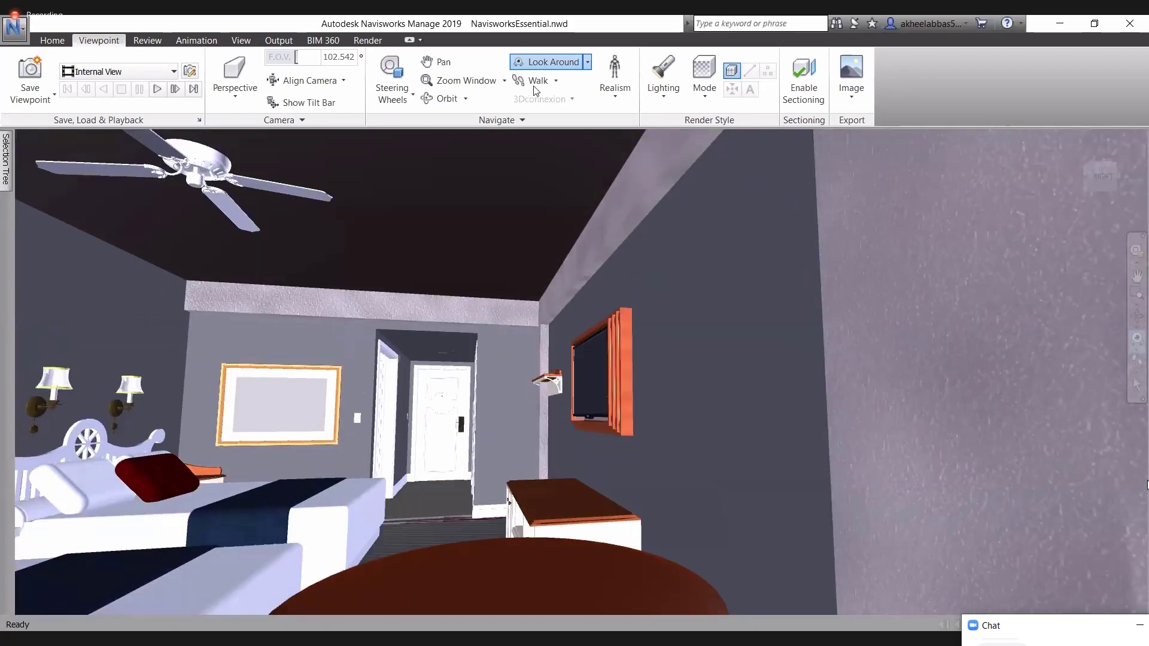
{"action": "left_click", "coordinate": [552, 81]}
{"action": "left_click", "coordinate": [556, 81]}
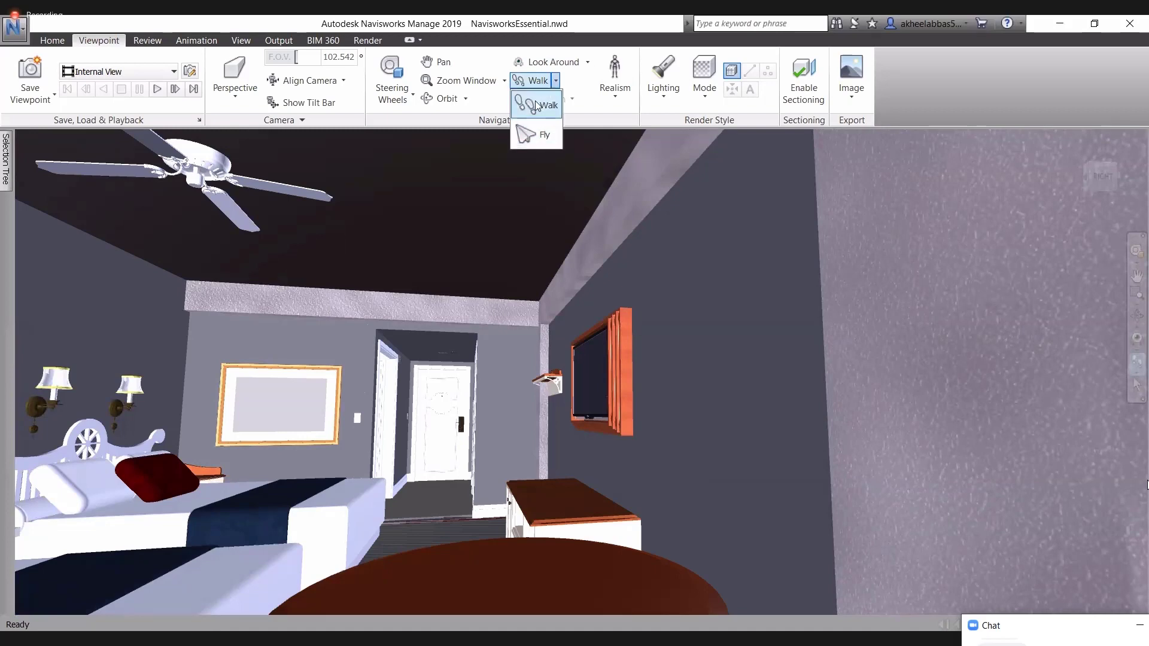
{"action": "left_click", "coordinate": [535, 106]}
{"action": "left_click_drag", "start_coordinate": [440, 429], "coordinate": [547, 449]}
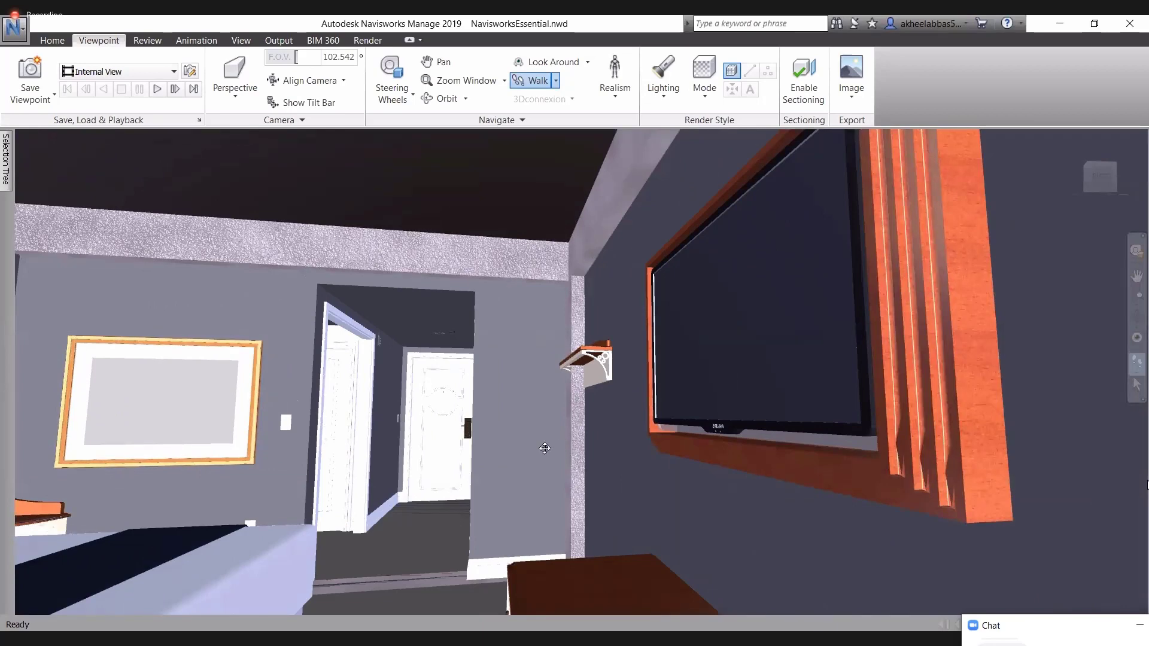
{"action": "middle_click_drag", "start_coordinate": [543, 449], "coordinate": [429, 458]}
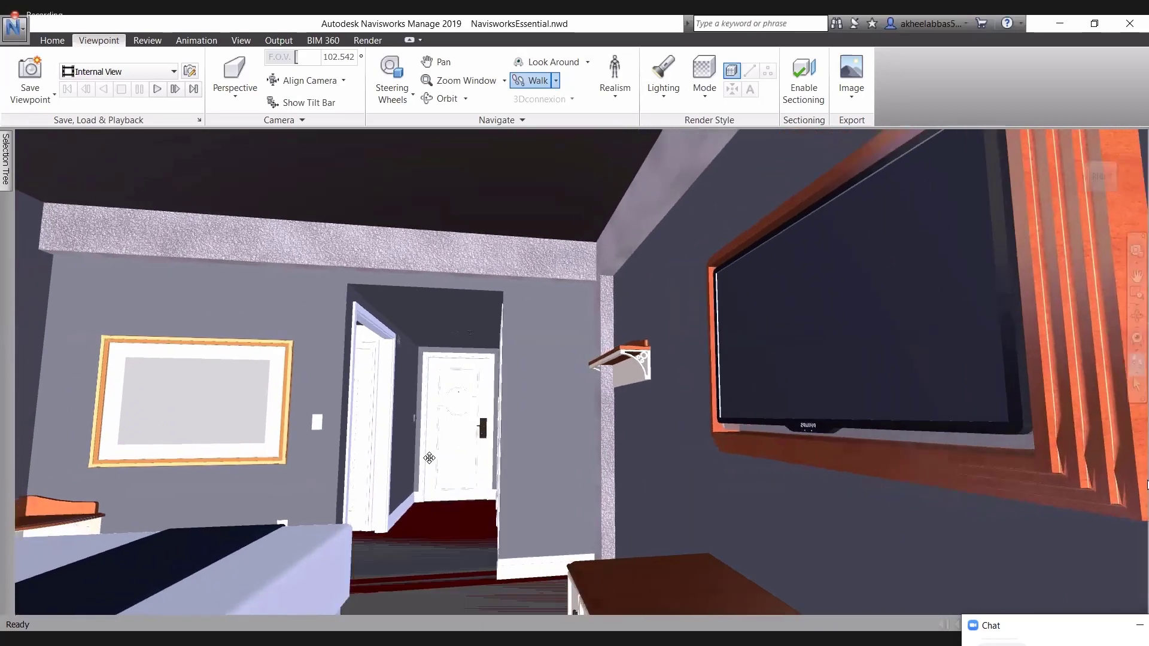
{"action": "left_click_drag", "start_coordinate": [492, 459], "coordinate": [500, 311]}
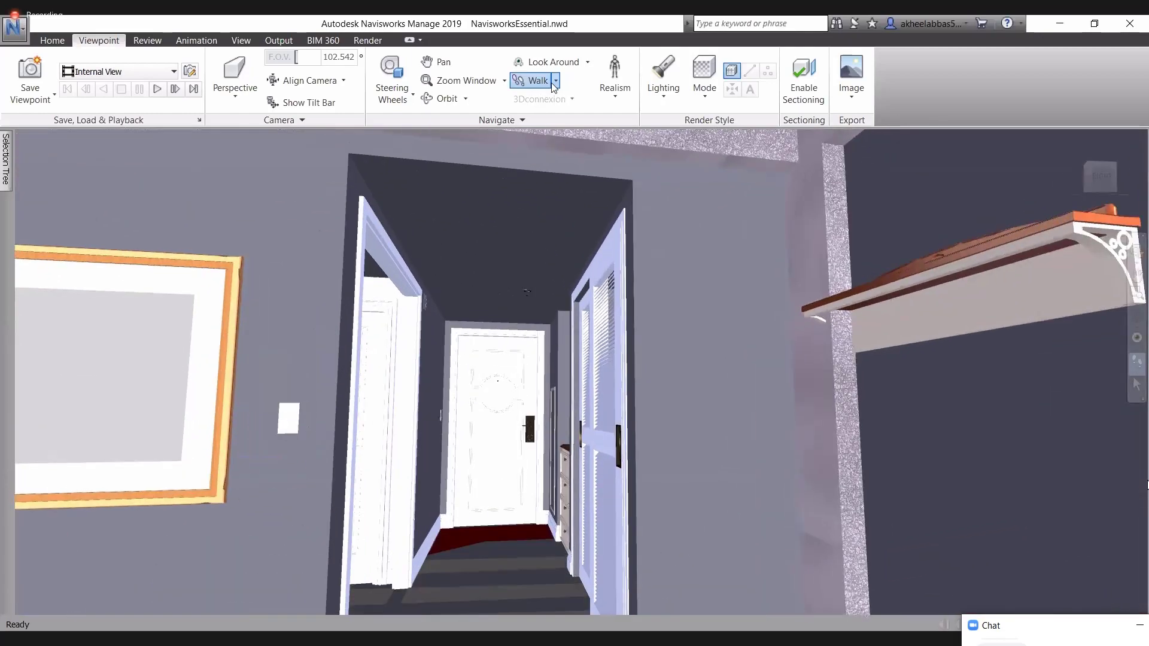
Switch to Fly and move through the hallway up to the white entrance door.
{"action": "left_click", "coordinate": [556, 81]}
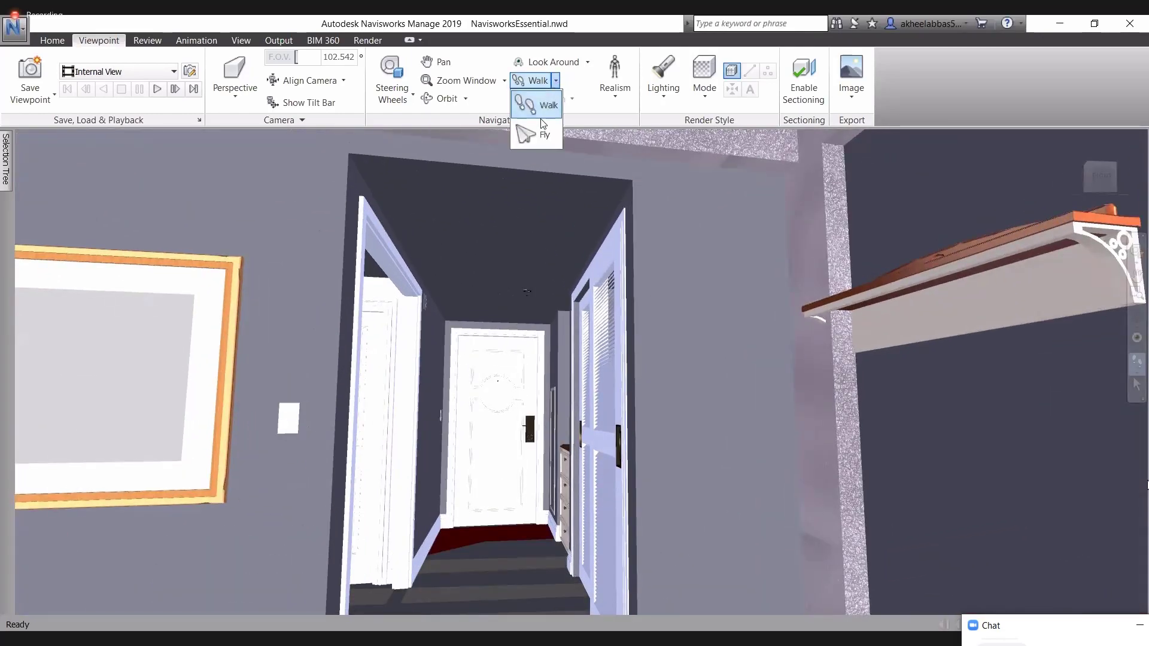
{"action": "left_click", "coordinate": [537, 128]}
{"action": "left_click_drag", "start_coordinate": [516, 389], "coordinate": [491, 404]}
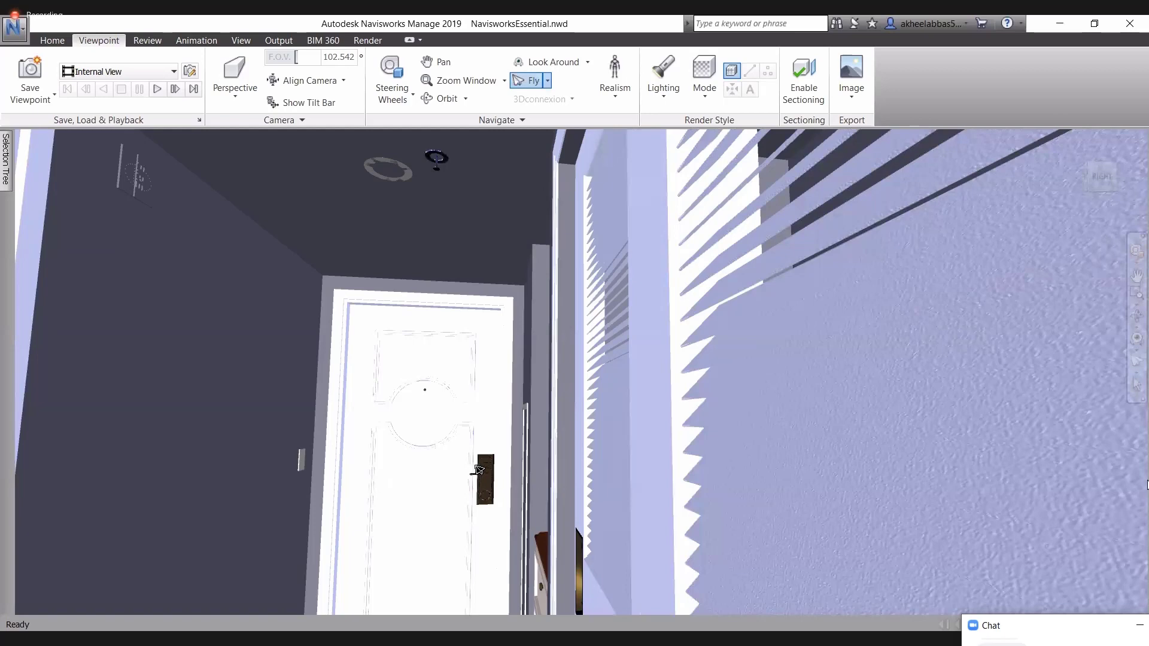
Return to the home view, fly over the building's roof, and restore the home view.
{"action": "left_click", "coordinate": [1063, 140]}
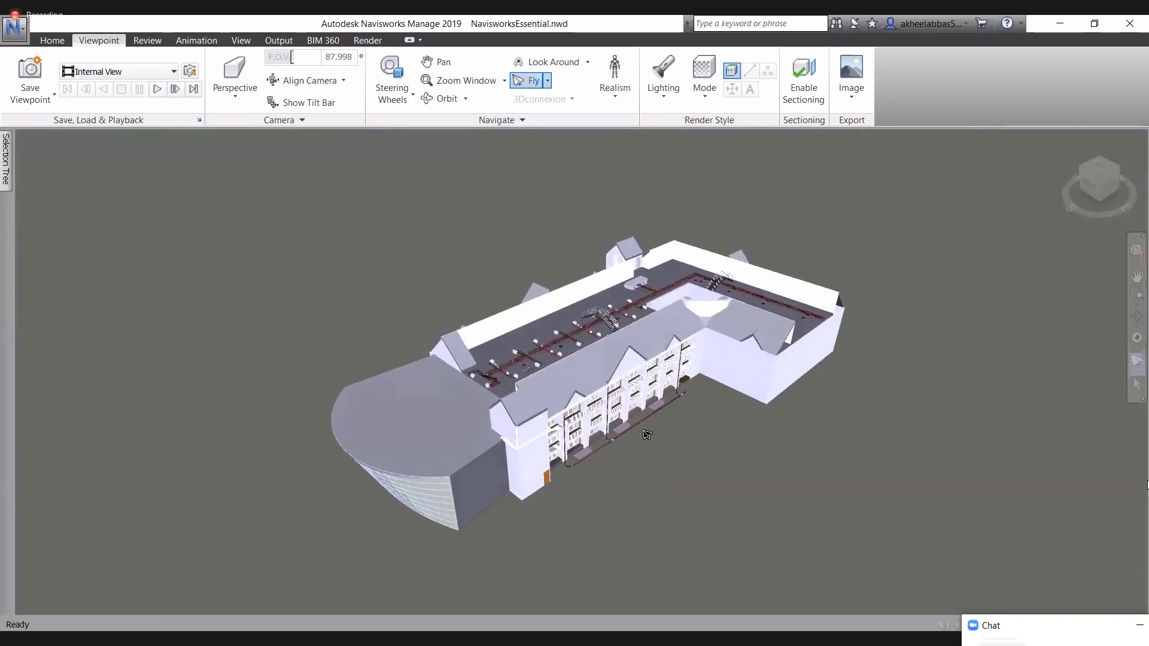
{"action": "left_click_drag", "start_coordinate": [653, 465], "coordinate": [455, 576]}
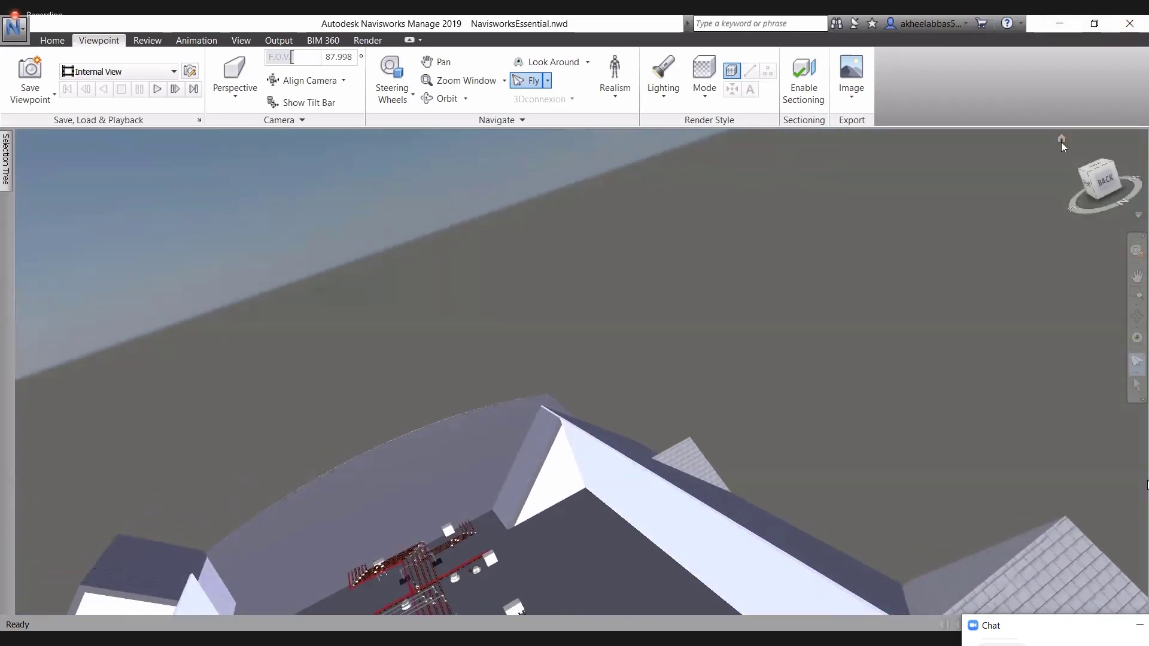
{"action": "left_click", "coordinate": [1062, 139]}
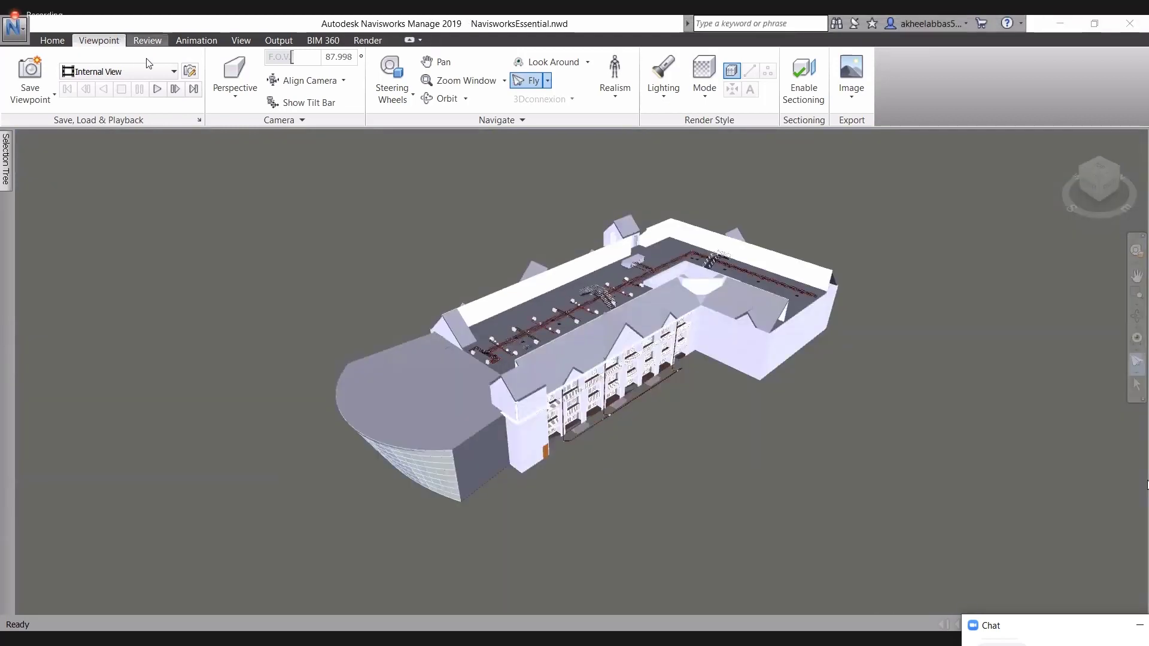
Record a camera animation while flying from the home view in towards the building's roof.
{"action": "left_click", "coordinate": [59, 75]}
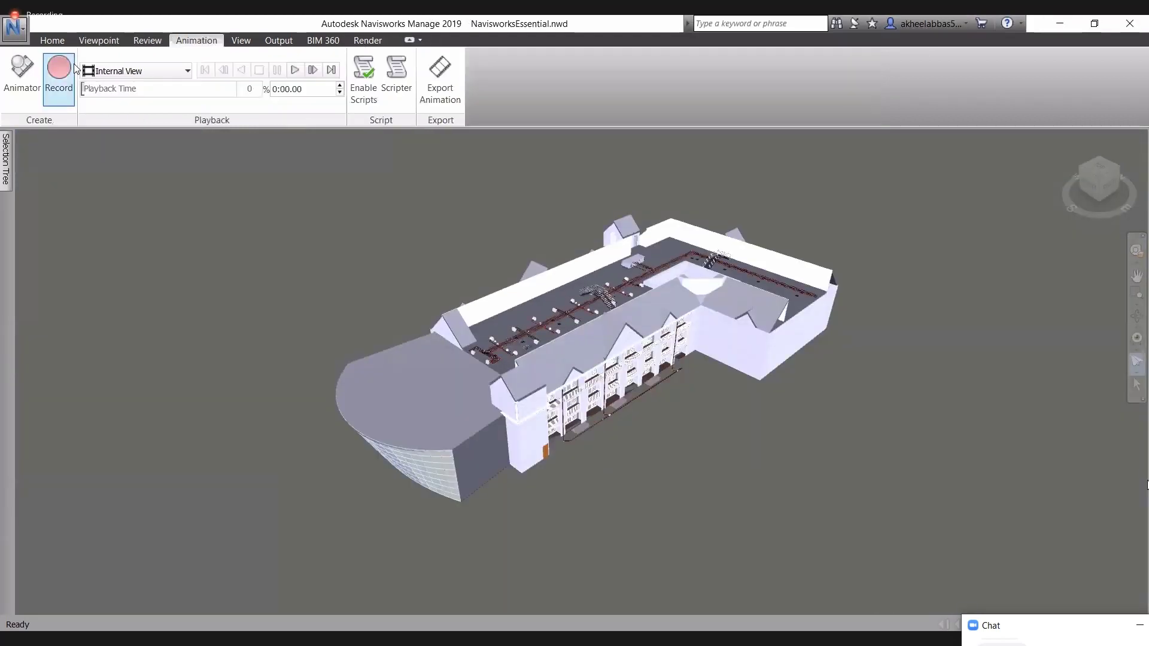
{"action": "left_click_drag", "start_coordinate": [494, 401], "coordinate": [401, 401]}
{"action": "left_click", "coordinate": [501, 82]}
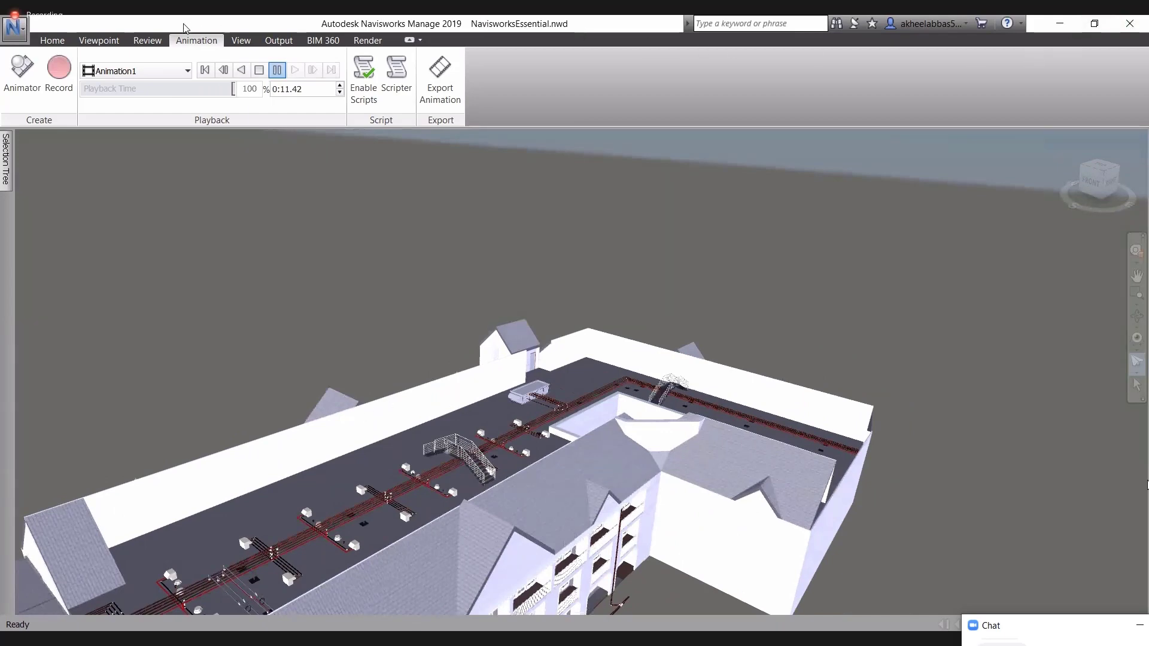
Enable the Collision and Gravity realism options and switch the navigation mode from Fly to Walk.
{"action": "left_click", "coordinate": [52, 40]}
{"action": "left_click", "coordinate": [99, 40]}
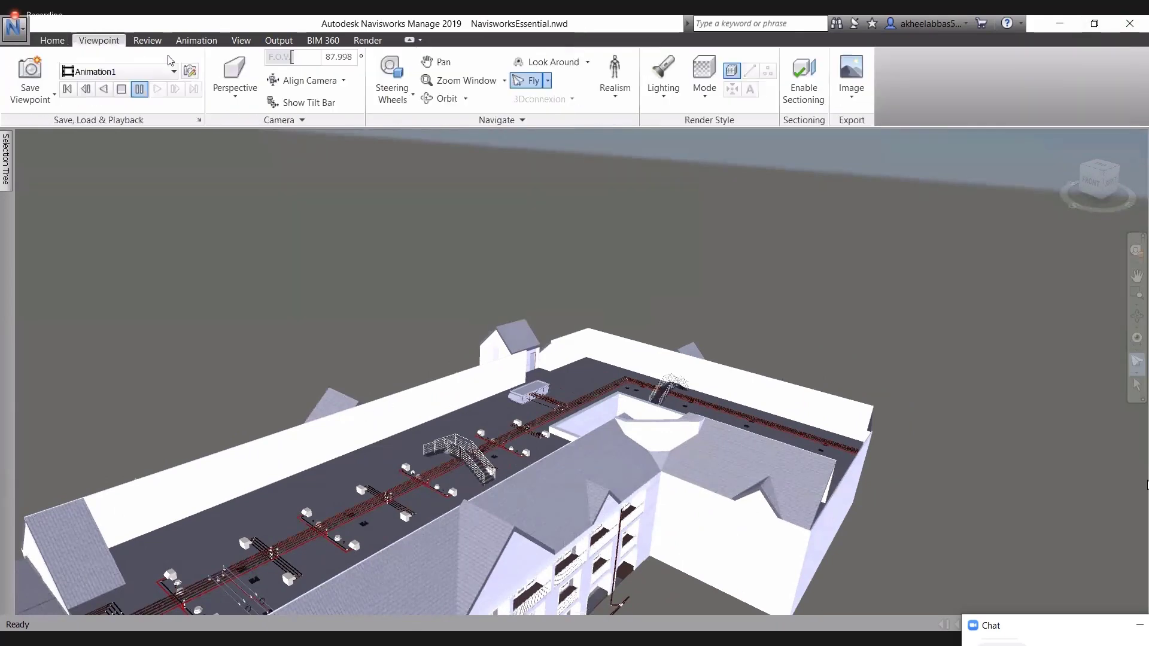
{"action": "left_click", "coordinate": [615, 96]}
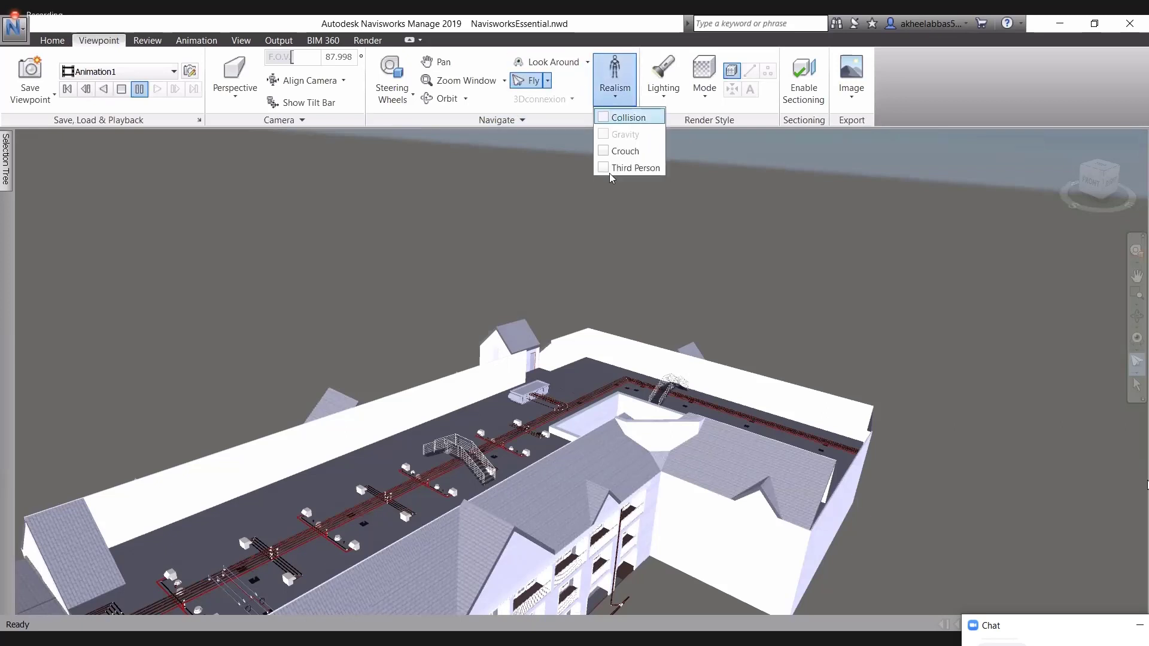
{"action": "left_click", "coordinate": [620, 120]}
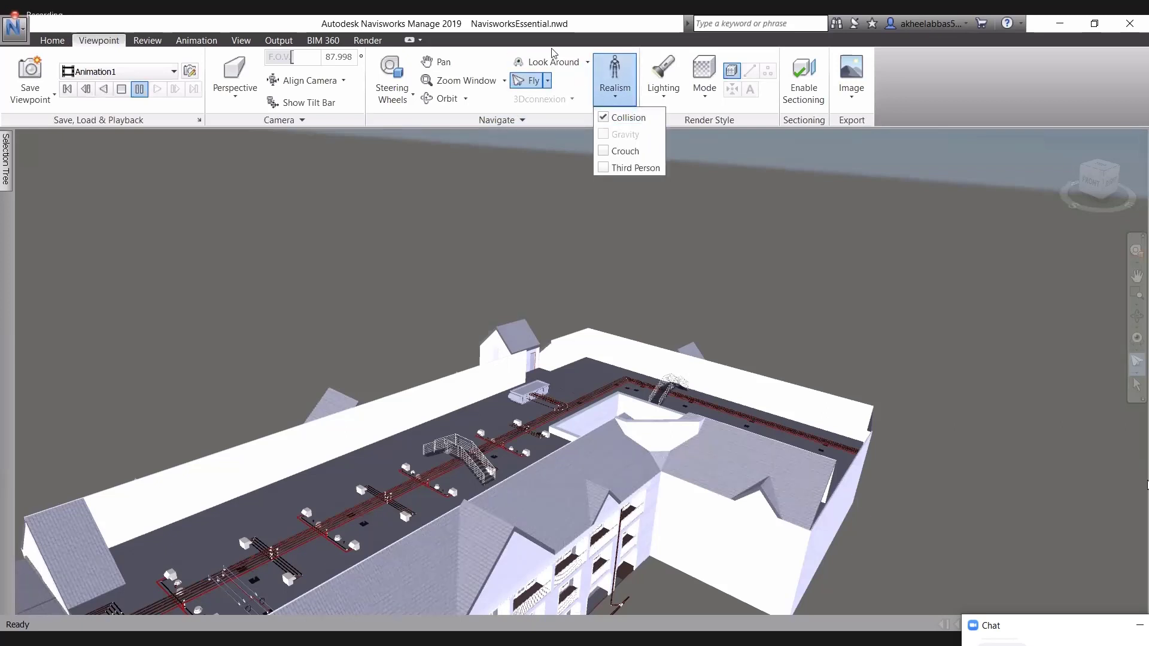
{"action": "left_click", "coordinate": [548, 81]}
{"action": "left_click", "coordinate": [533, 103]}
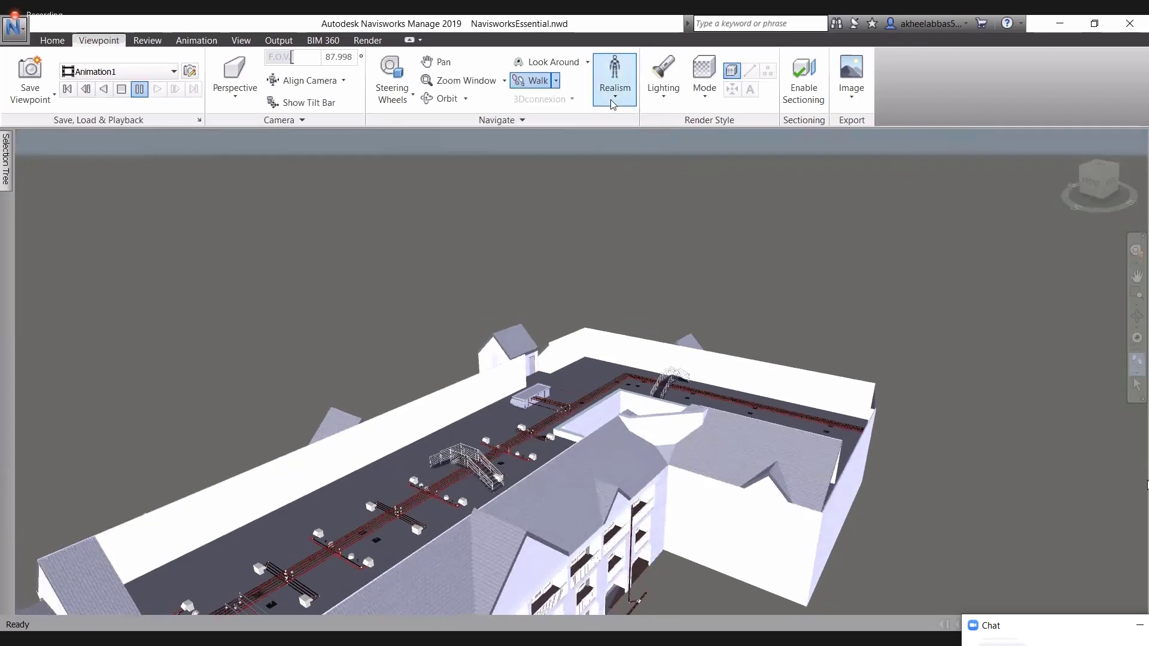
{"action": "left_click", "coordinate": [616, 96]}
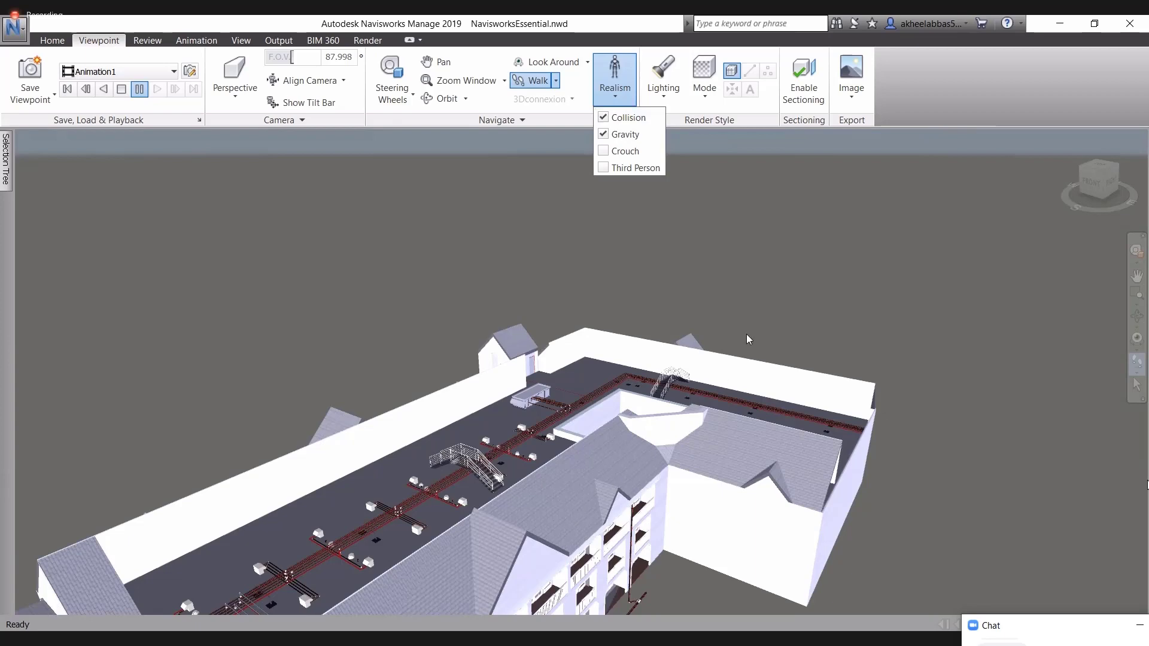
Walk towards the building's front facade with Collision and Gravity on, restarting from the home view whenever the model is lost.
{"action": "left_click", "coordinate": [523, 79]}
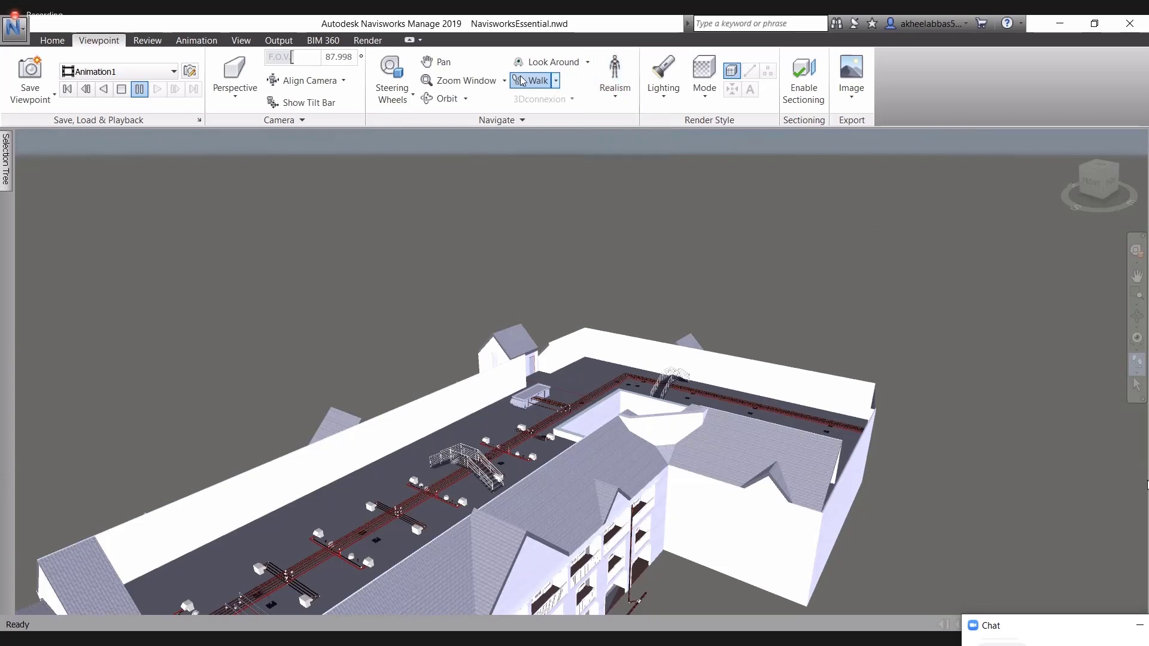
{"action": "left_click_drag", "start_coordinate": [721, 403], "coordinate": [506, 333]}
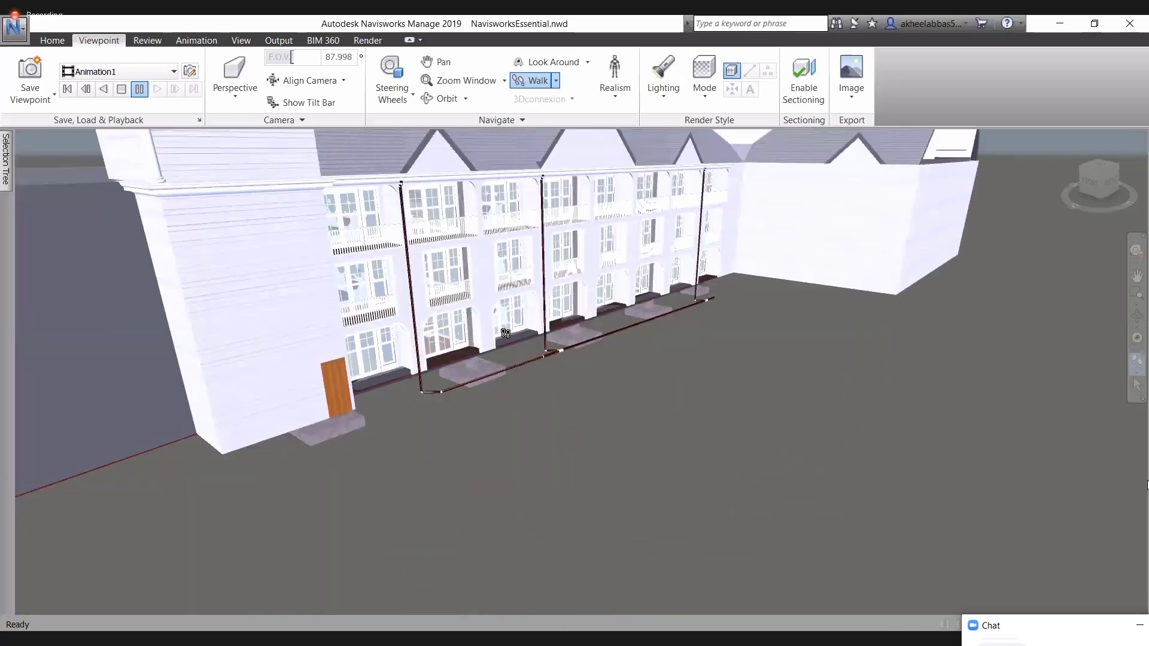
{"action": "left_click_drag", "start_coordinate": [507, 294], "coordinate": [508, 295]}
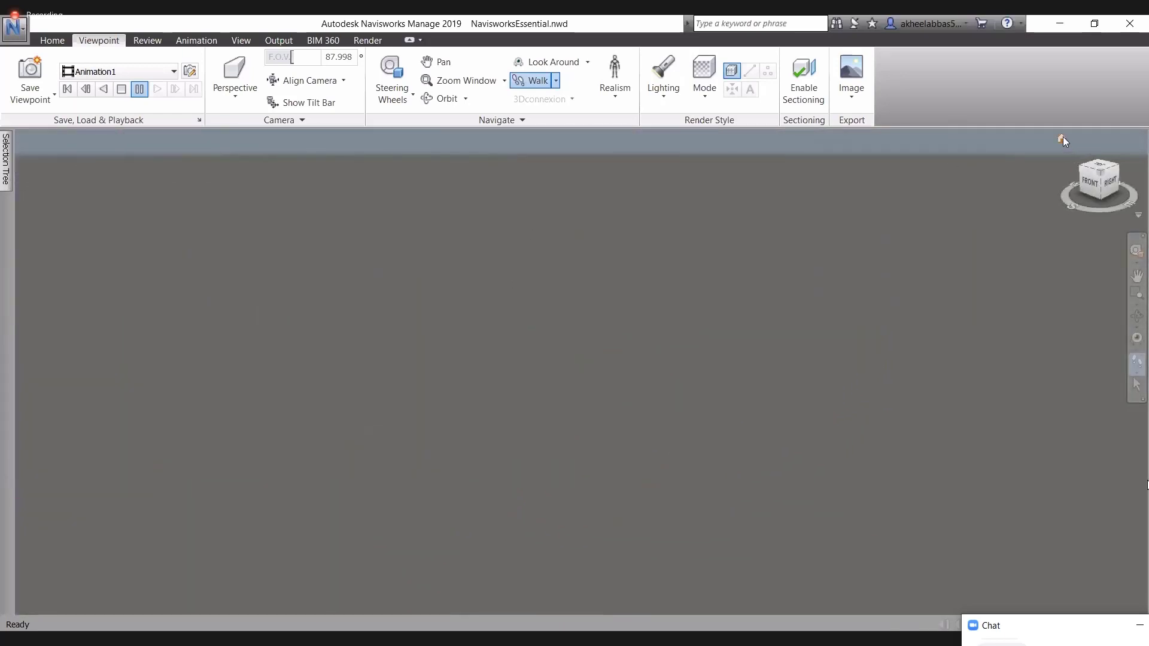
{"action": "left_click", "coordinate": [1063, 137]}
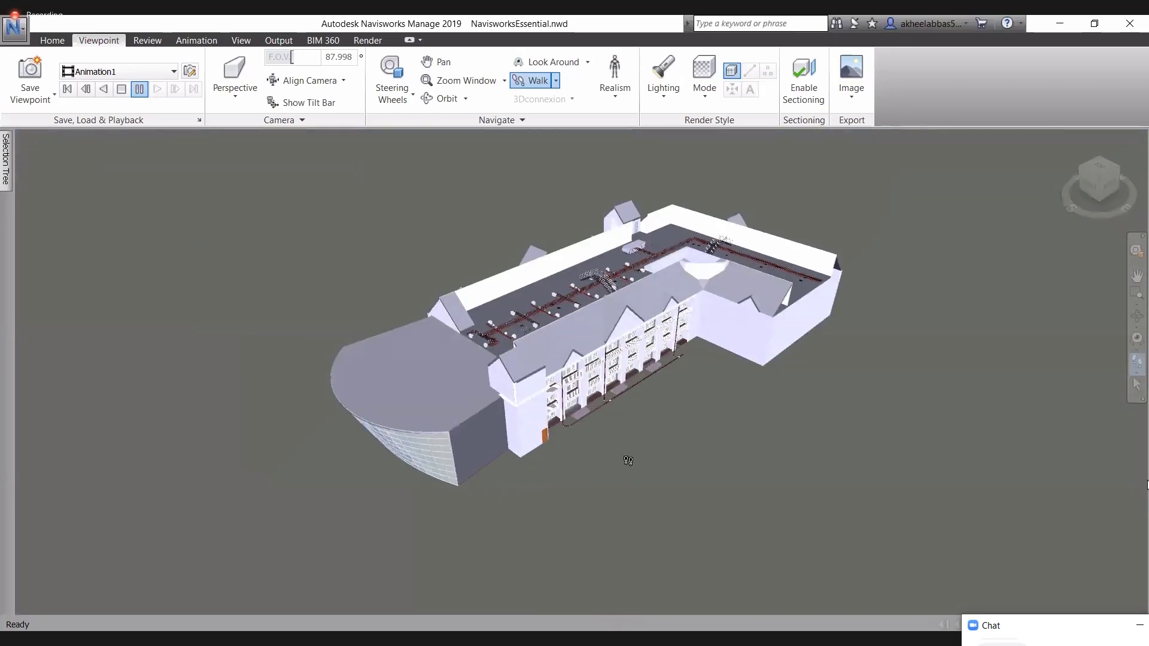
{"action": "left_click_drag", "start_coordinate": [634, 455], "coordinate": [618, 249]}
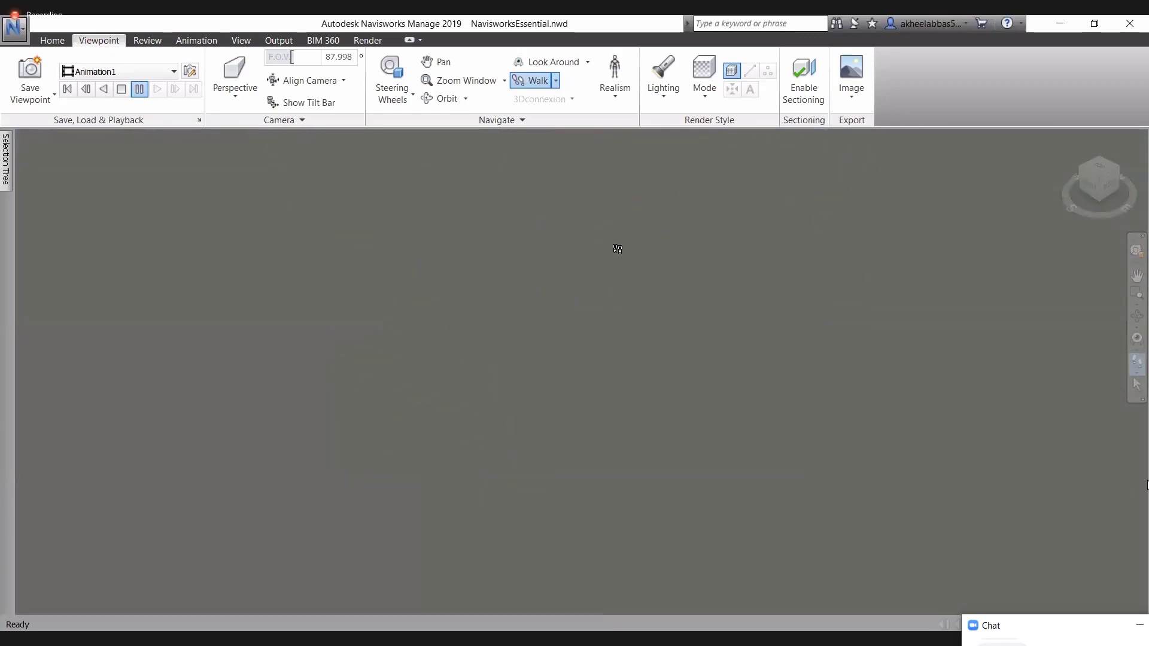
{"action": "left_click", "coordinate": [1062, 140]}
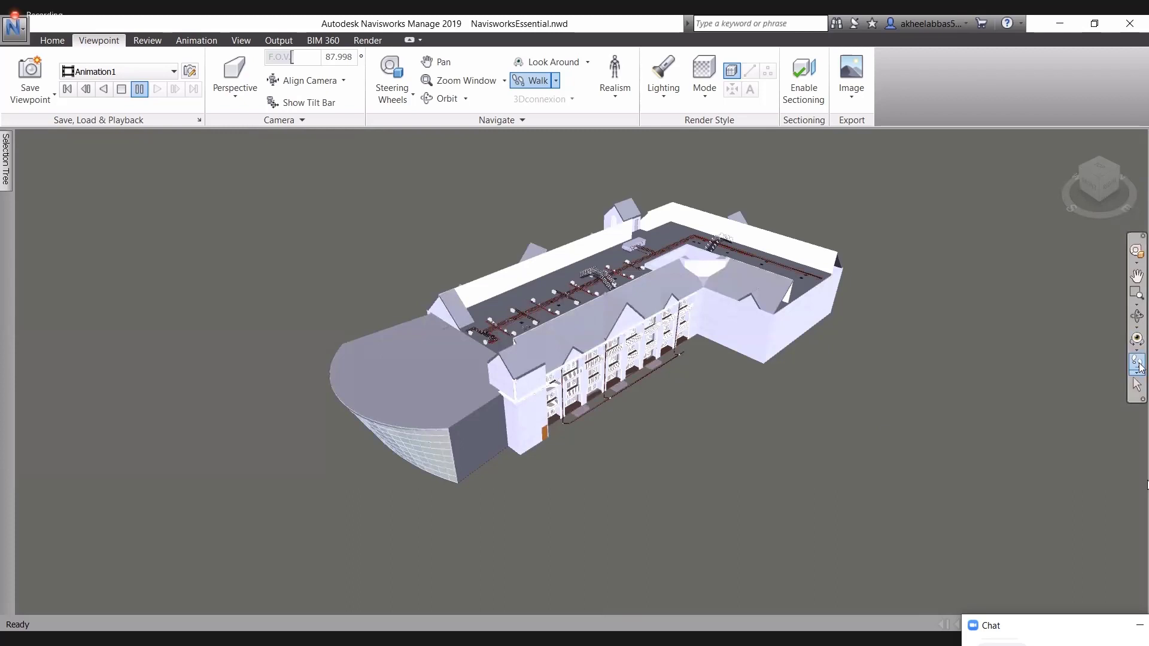
{"action": "left_click_drag", "start_coordinate": [581, 480], "coordinate": [609, 313]}
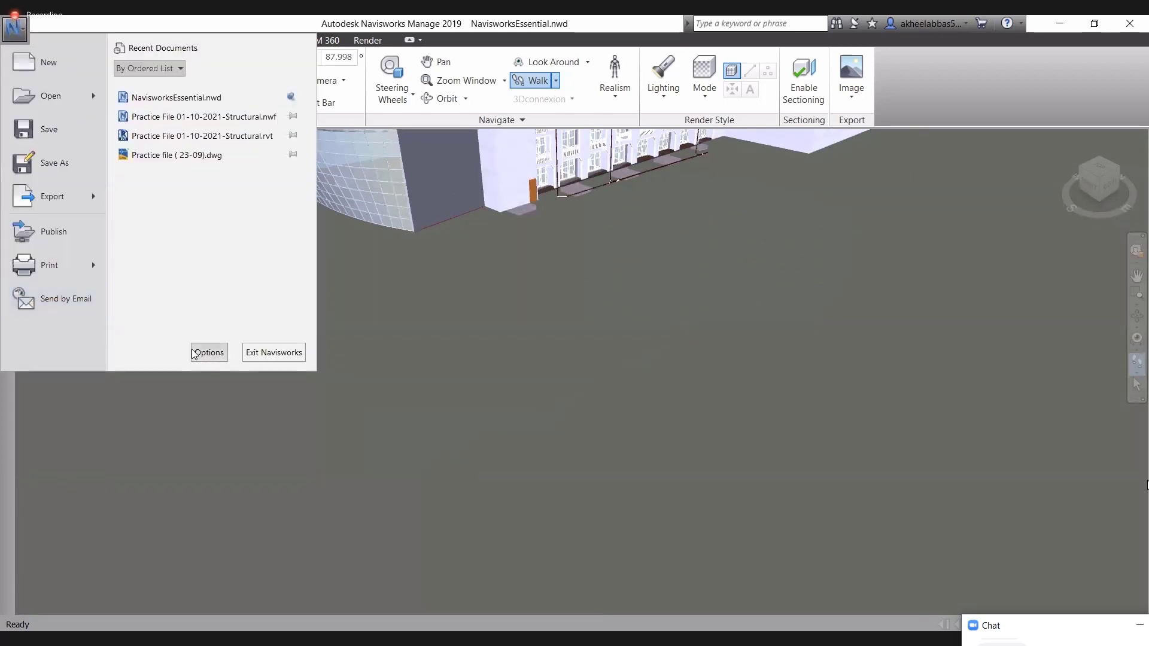
Try setting the interface's linear display units to Feet and Inches in the Options Editor.
{"action": "left_click", "coordinate": [207, 353]}
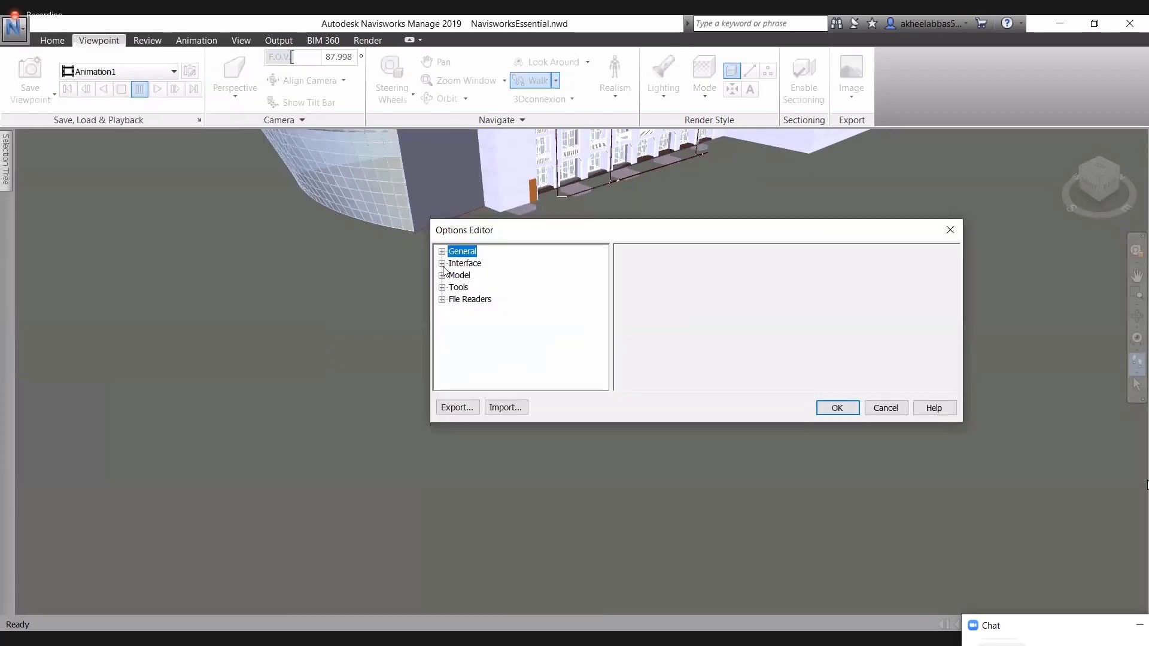
{"action": "left_click", "coordinate": [442, 275]}
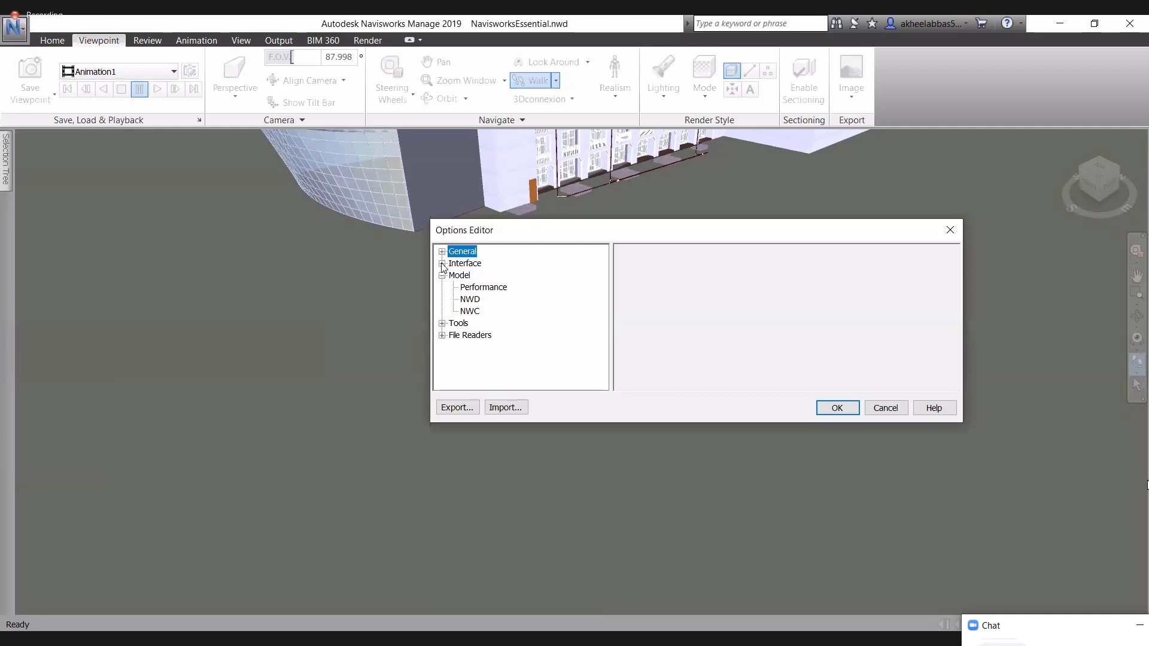
{"action": "left_click", "coordinate": [442, 263]}
{"action": "scroll", "coordinate": [482, 330], "scroll_direction": "down", "scroll_amount": 2}
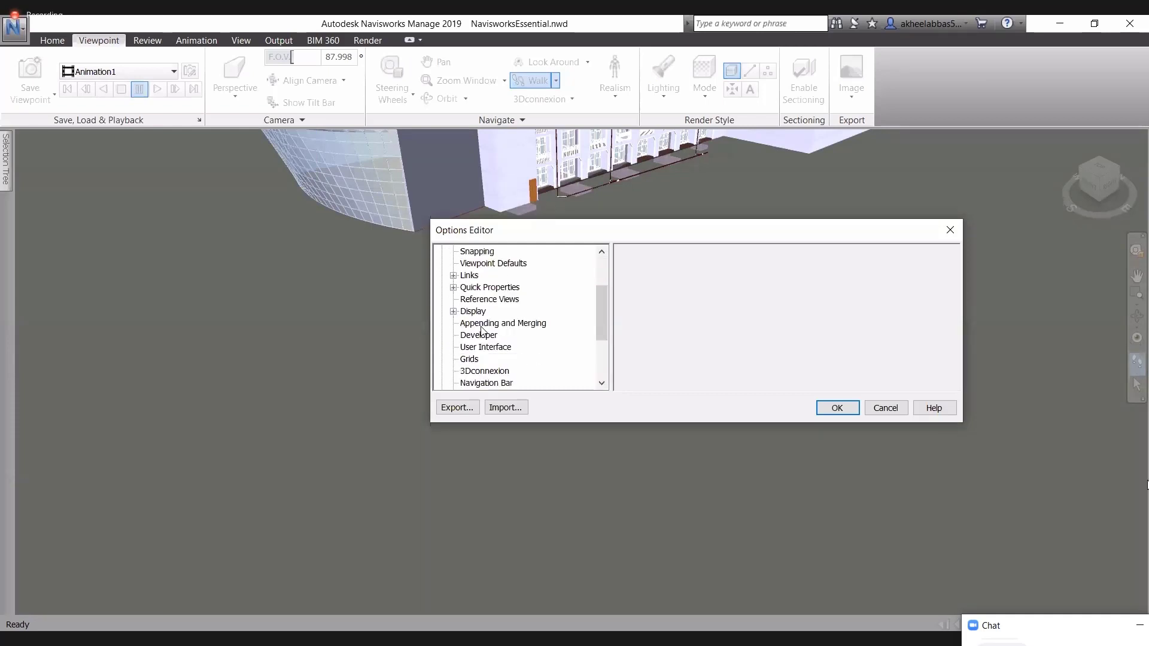
{"action": "scroll", "coordinate": [482, 330], "scroll_direction": "up", "scroll_amount": 1}
{"action": "scroll", "coordinate": [482, 330], "scroll_direction": "up", "scroll_amount": 1}
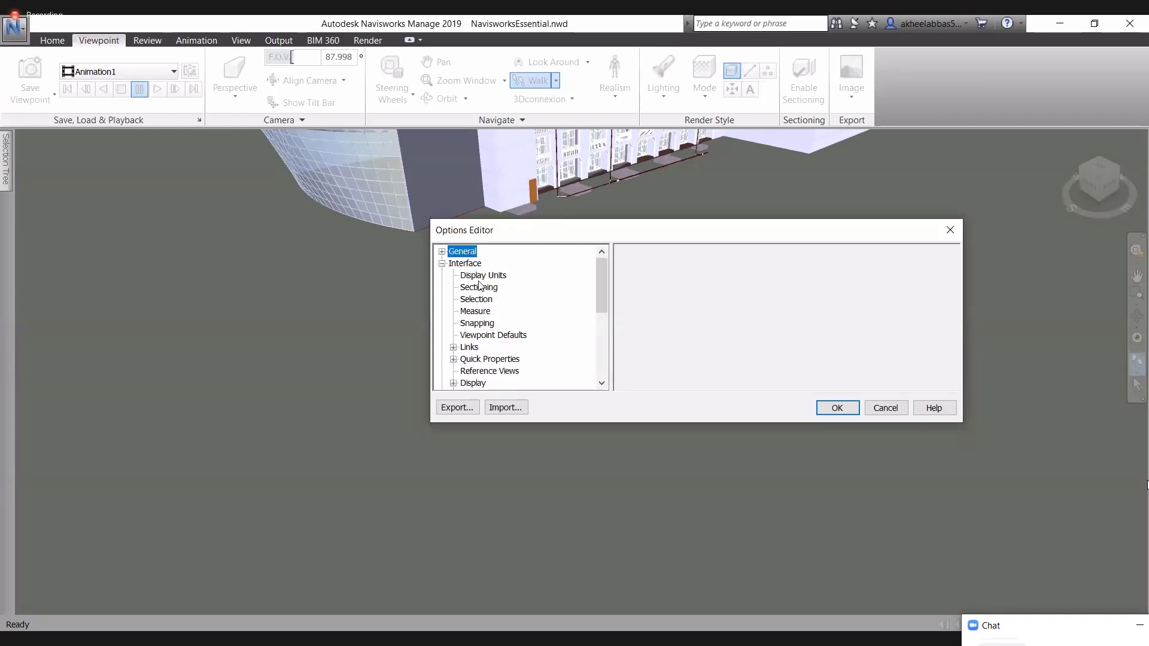
{"action": "left_click", "coordinate": [483, 275]}
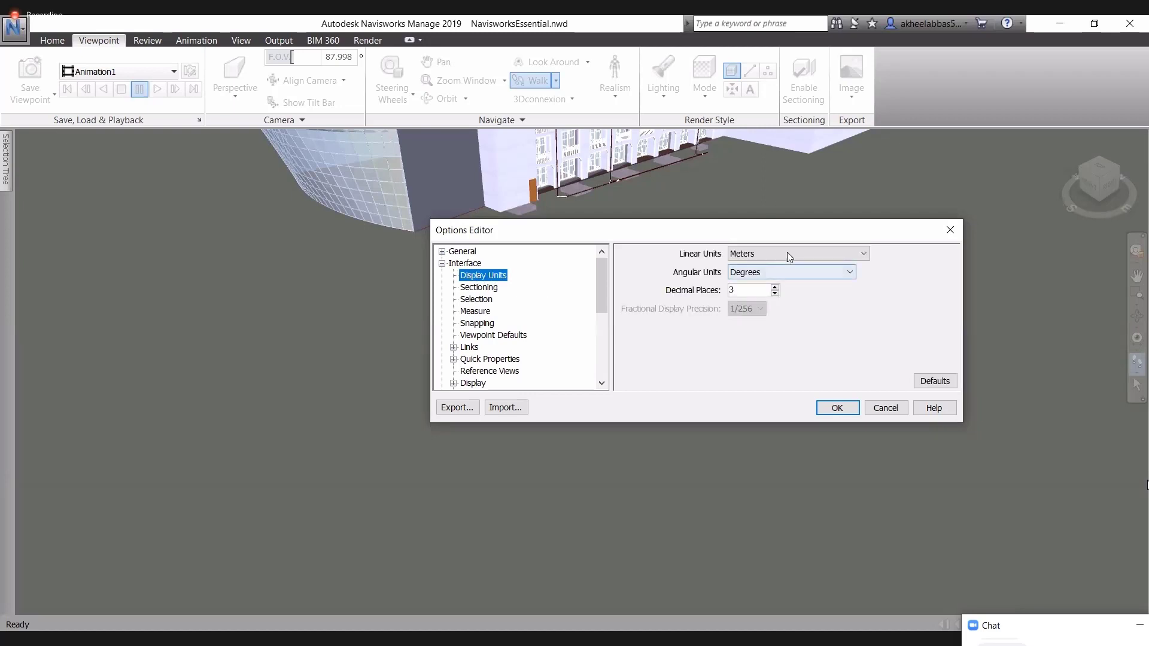
{"action": "left_click", "coordinate": [788, 254]}
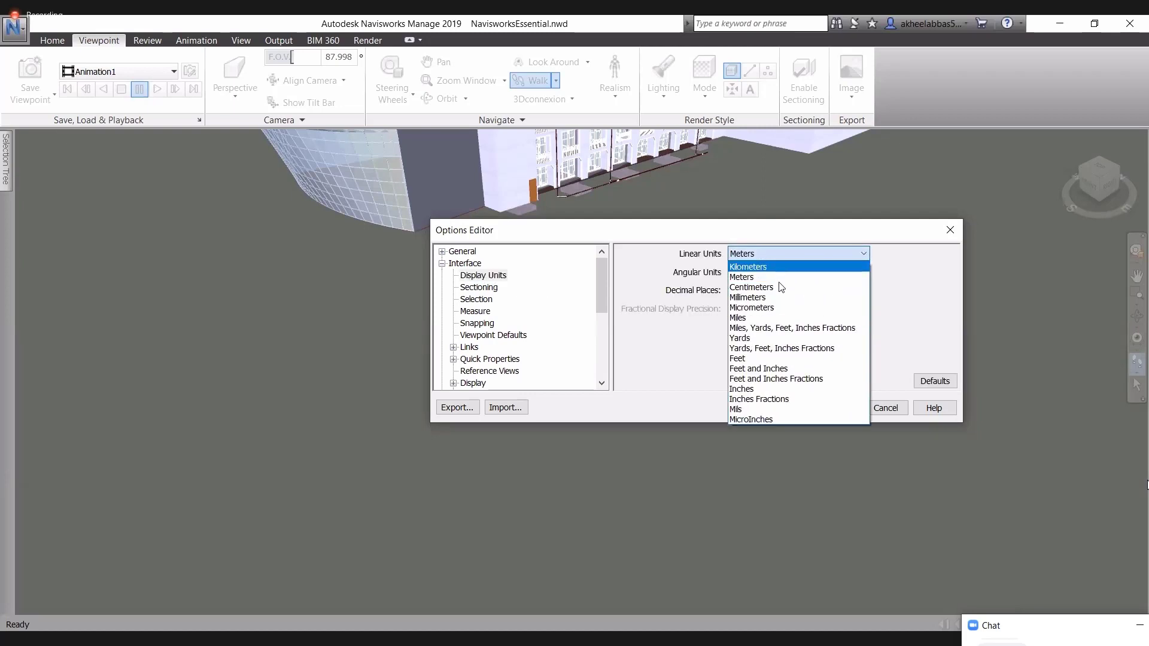
{"action": "left_click", "coordinate": [766, 369]}
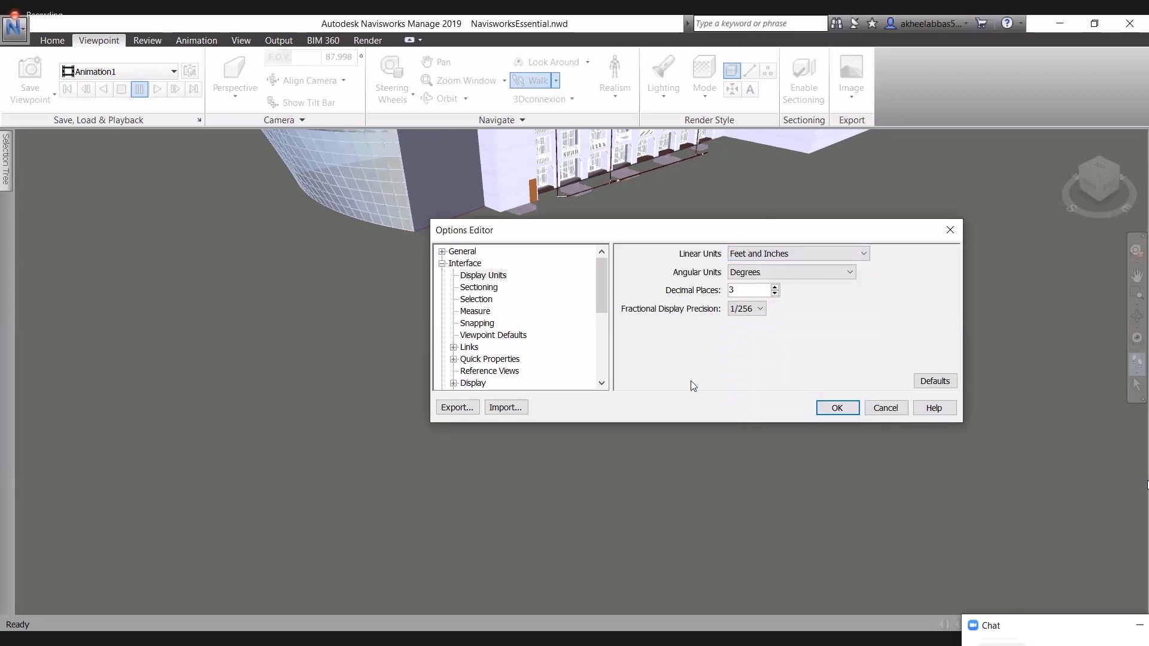
Try lowering the SteeringWheels walk speed to about 0.36, then close the Options Editor without applying the changes.
{"action": "scroll", "coordinate": [464, 344], "scroll_direction": "down", "scroll_amount": 2}
{"action": "scroll", "coordinate": [484, 375], "scroll_direction": "down", "scroll_amount": 1}
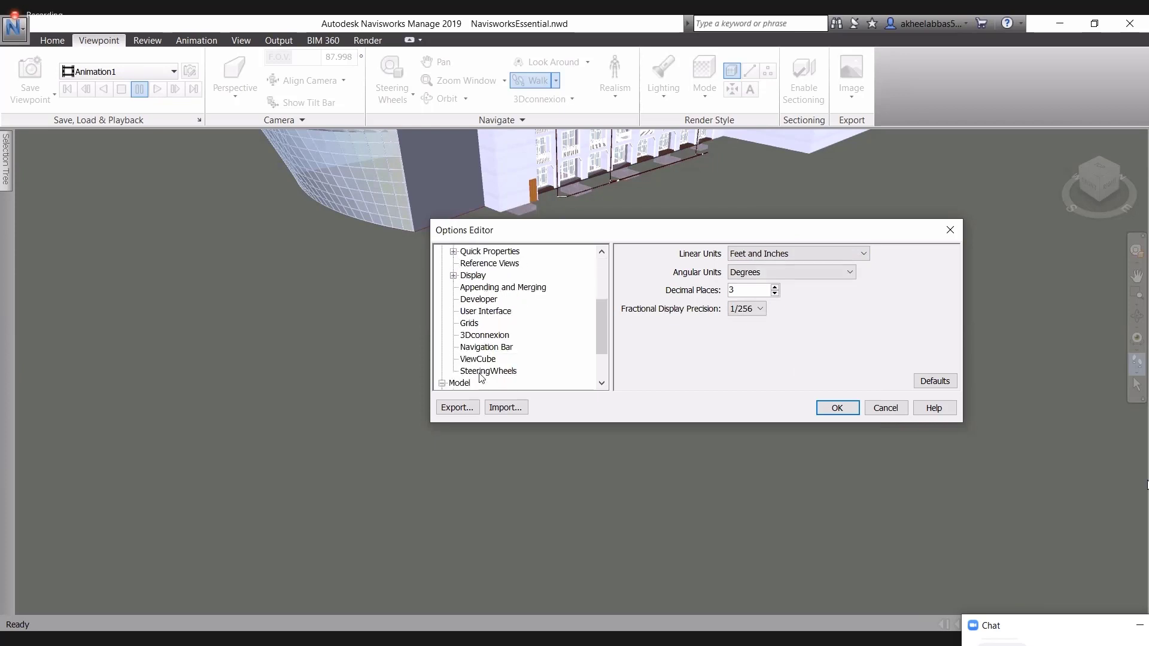
{"action": "left_click", "coordinate": [480, 347]}
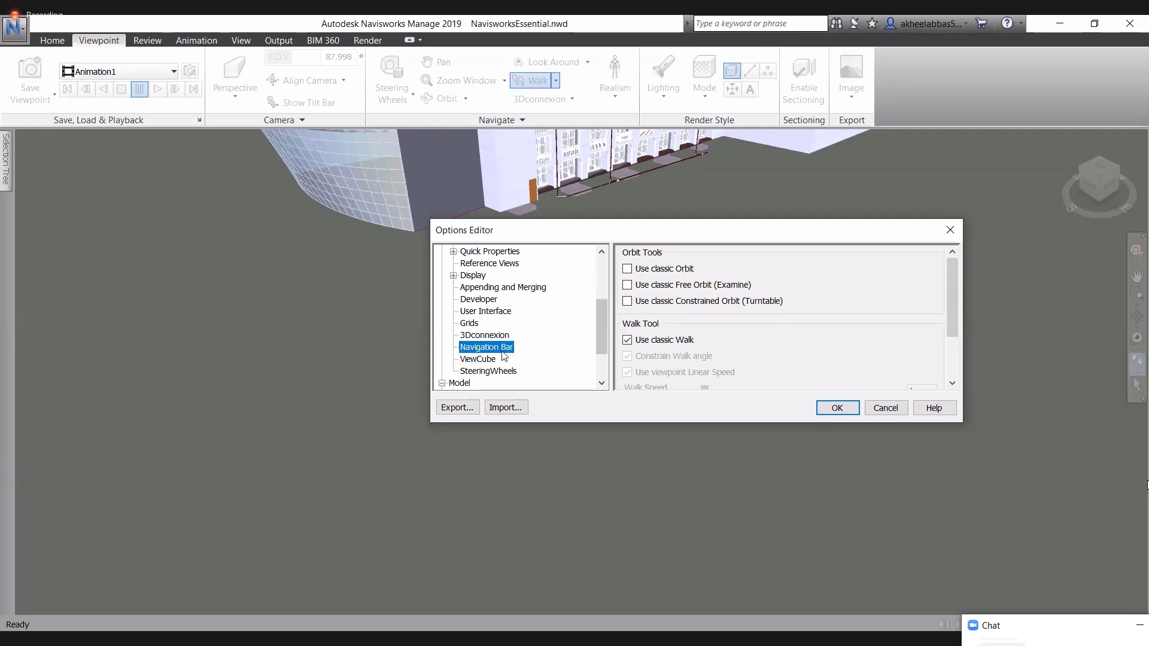
{"action": "scroll", "coordinate": [504, 356], "scroll_direction": "down", "scroll_amount": 1}
{"action": "left_click", "coordinate": [486, 336]}
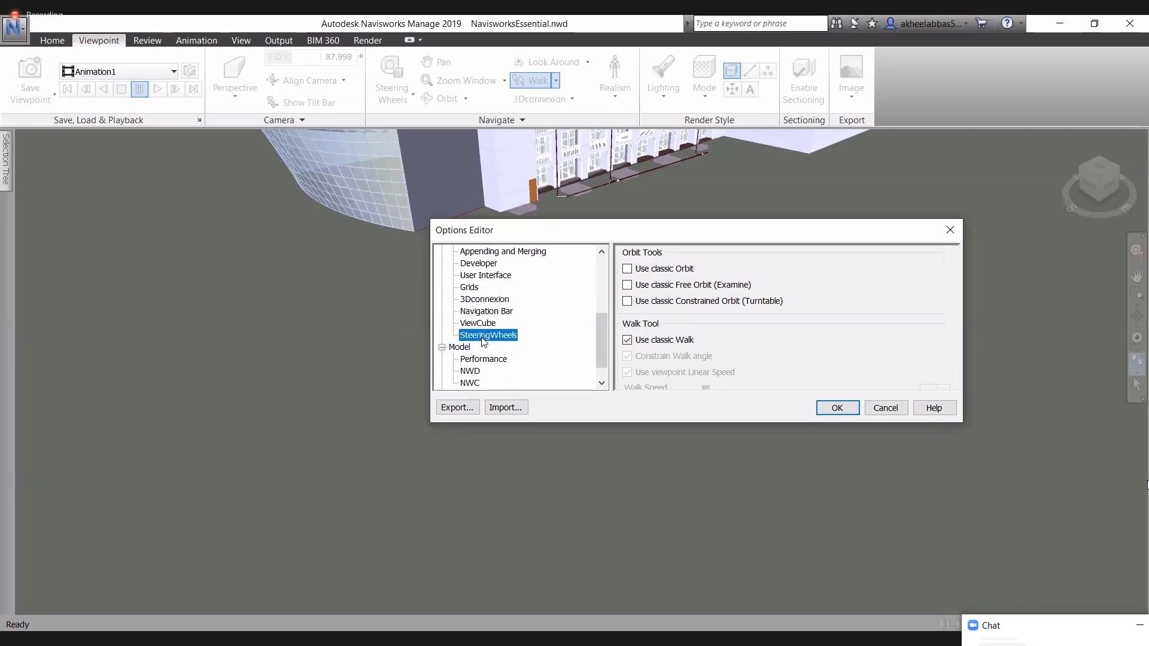
{"action": "scroll", "coordinate": [669, 321], "scroll_direction": "down", "scroll_amount": 4}
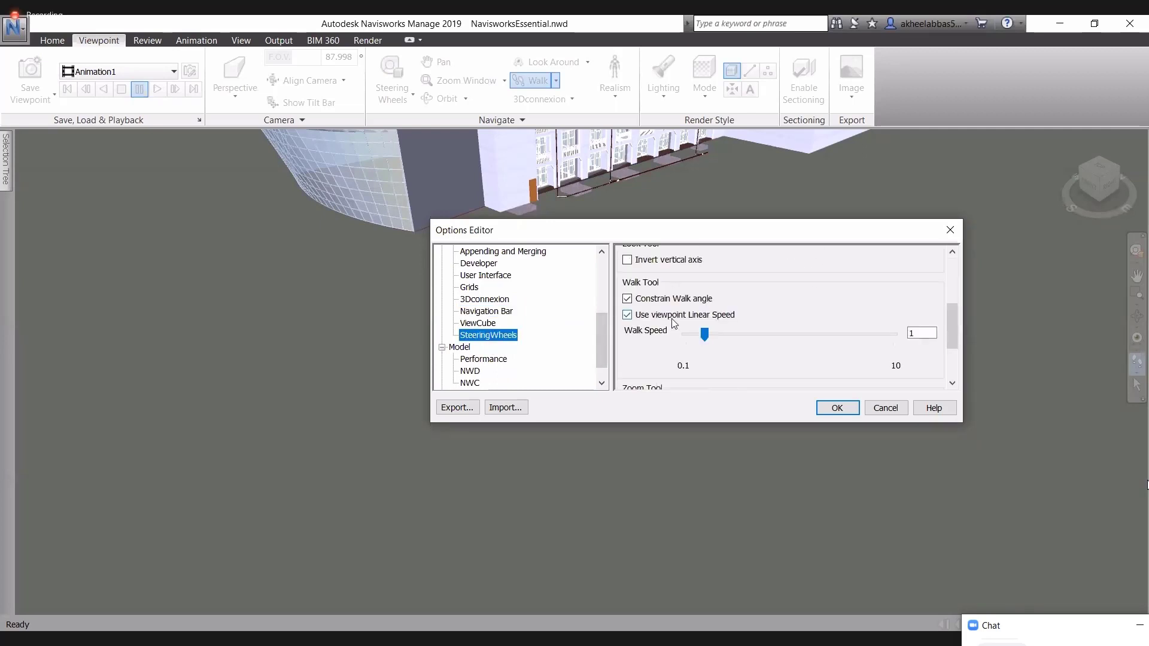
{"action": "left_click", "coordinate": [705, 339]}
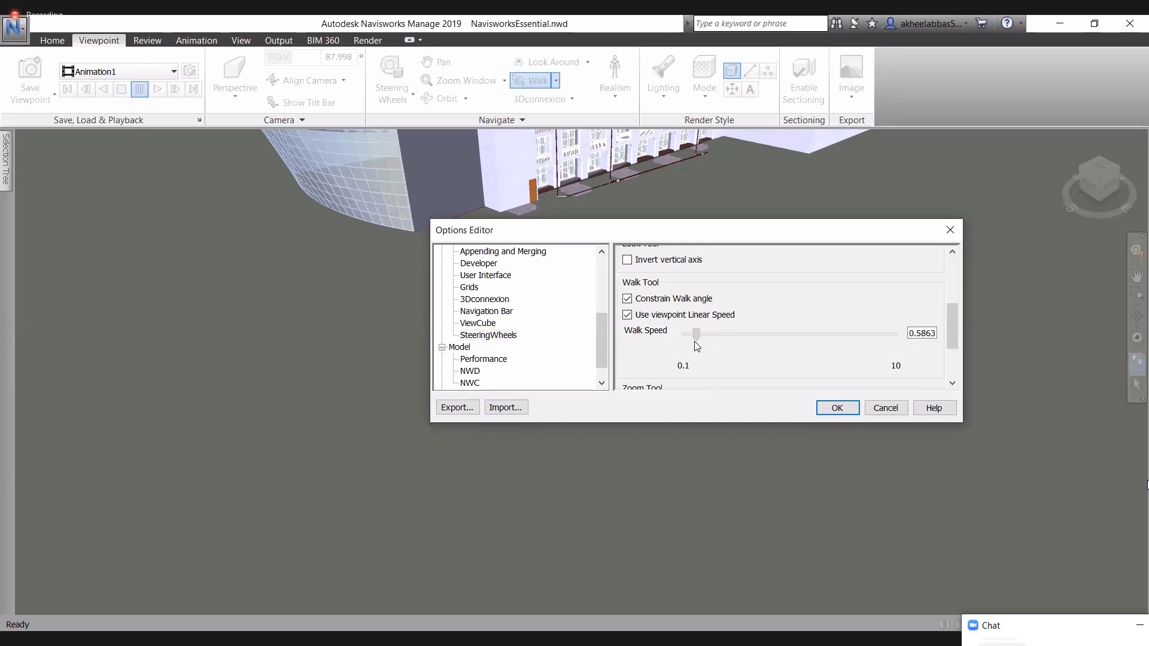
{"action": "left_click_drag", "start_coordinate": [695, 341], "coordinate": [684, 354]}
{"action": "scroll", "coordinate": [539, 376], "scroll_direction": "up", "scroll_amount": 2}
{"action": "scroll", "coordinate": [537, 360], "scroll_direction": "up", "scroll_amount": 2}
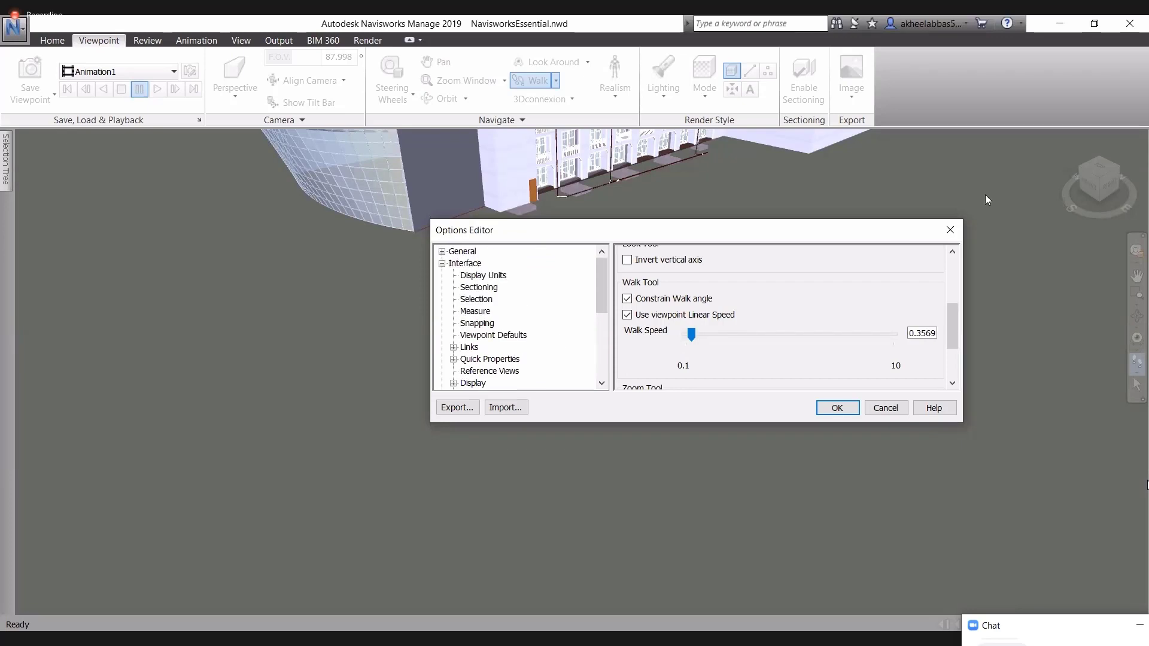
{"action": "left_click", "coordinate": [950, 230]}
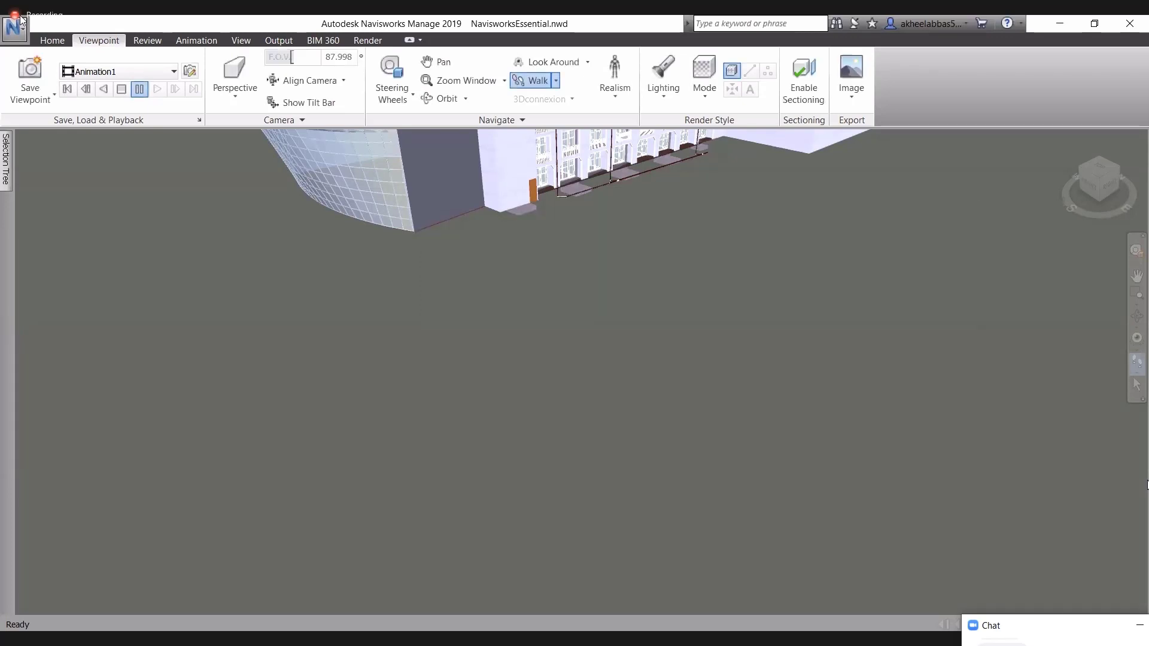
Reopen the Options Editor, lower the SteeringWheels walk speed to about 0.61, and apply the change.
{"action": "left_click", "coordinate": [21, 18]}
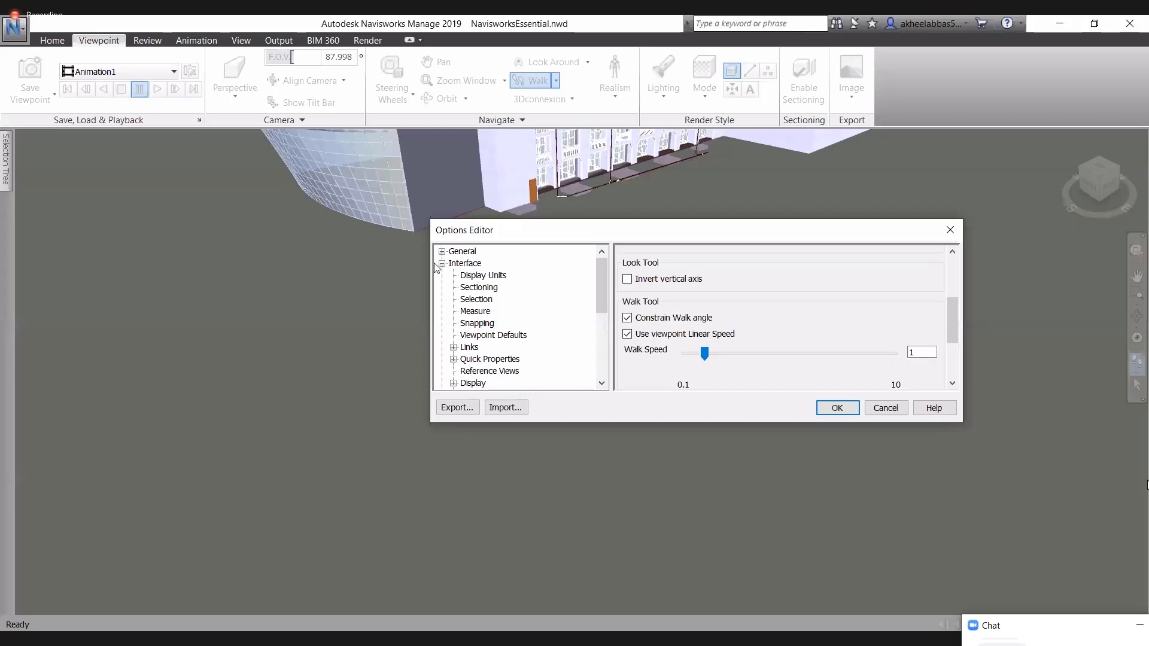
{"action": "left_click", "coordinate": [441, 263]}
{"action": "left_click", "coordinate": [442, 264]}
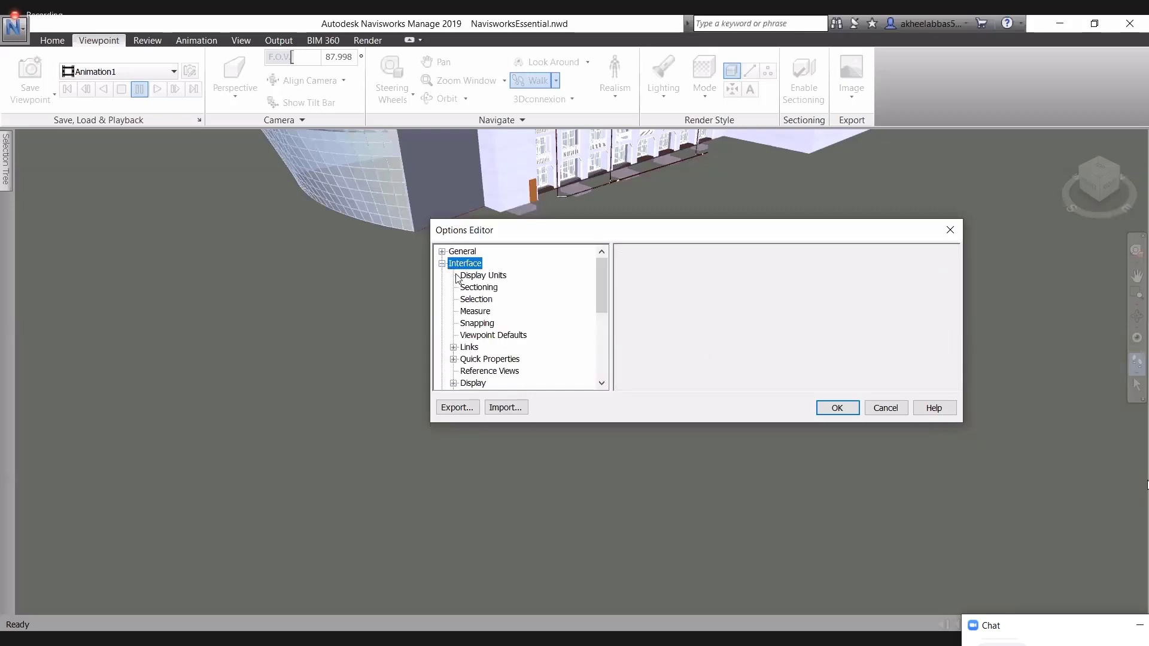
{"action": "scroll", "coordinate": [475, 308], "scroll_direction": "down", "scroll_amount": 3}
{"action": "scroll", "coordinate": [476, 316], "scroll_direction": "down", "scroll_amount": 1}
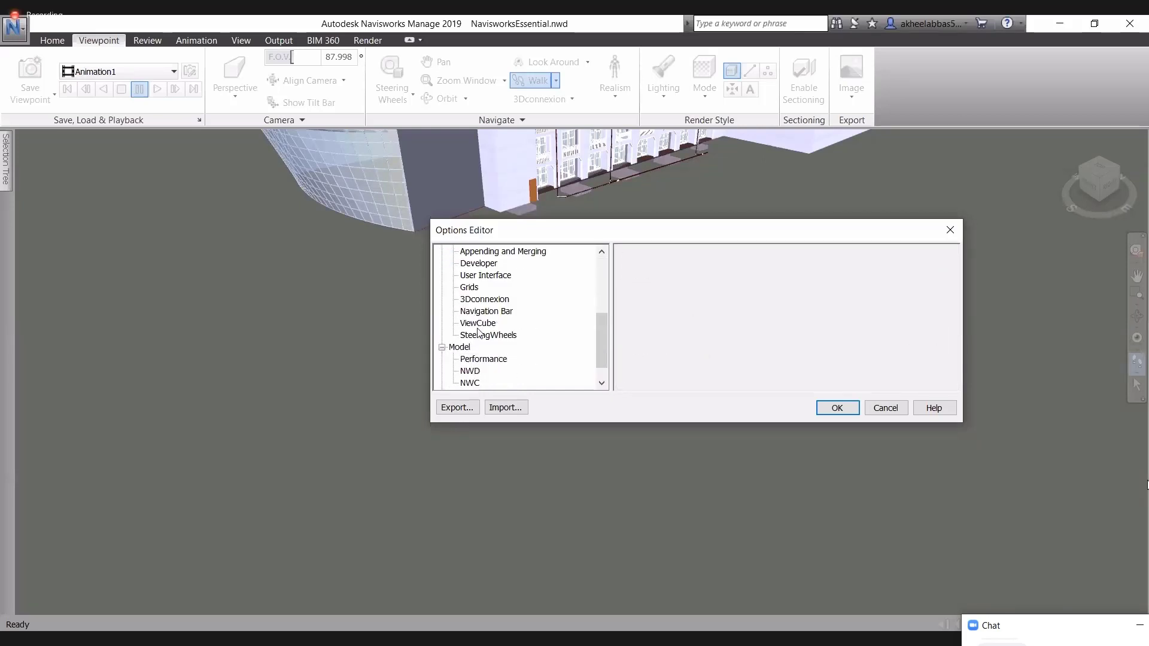
{"action": "left_click", "coordinate": [488, 336]}
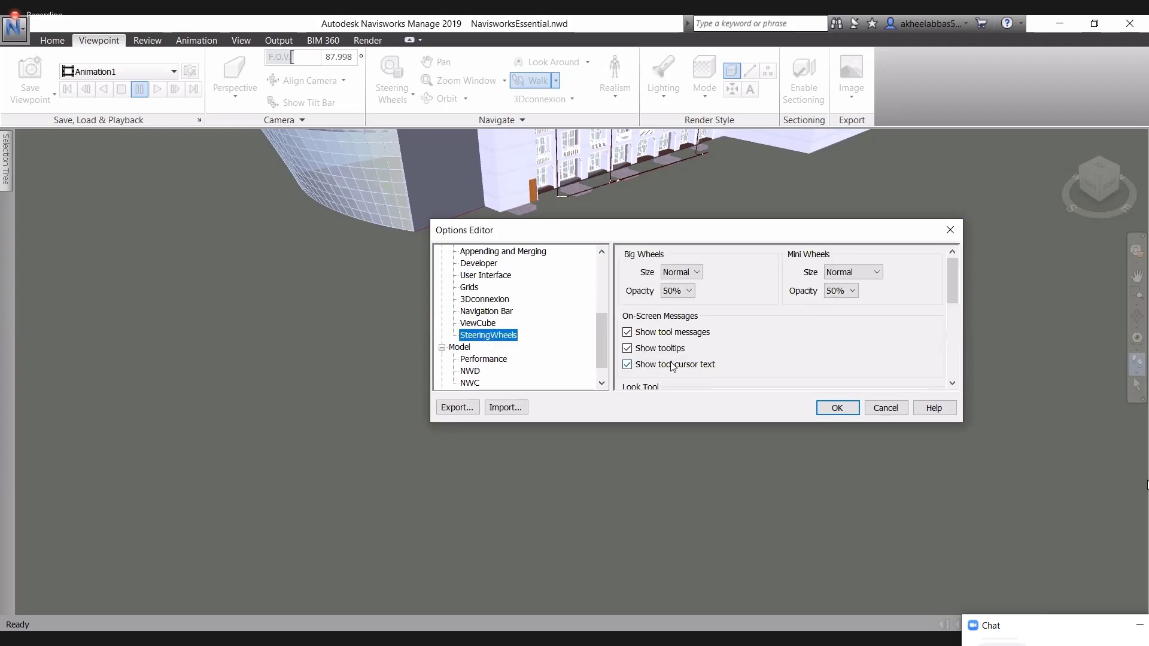
{"action": "scroll", "coordinate": [670, 362], "scroll_direction": "down", "scroll_amount": 5}
{"action": "scroll", "coordinate": [669, 357], "scroll_direction": "up", "scroll_amount": 3}
{"action": "scroll", "coordinate": [669, 358], "scroll_direction": "down", "scroll_amount": 3}
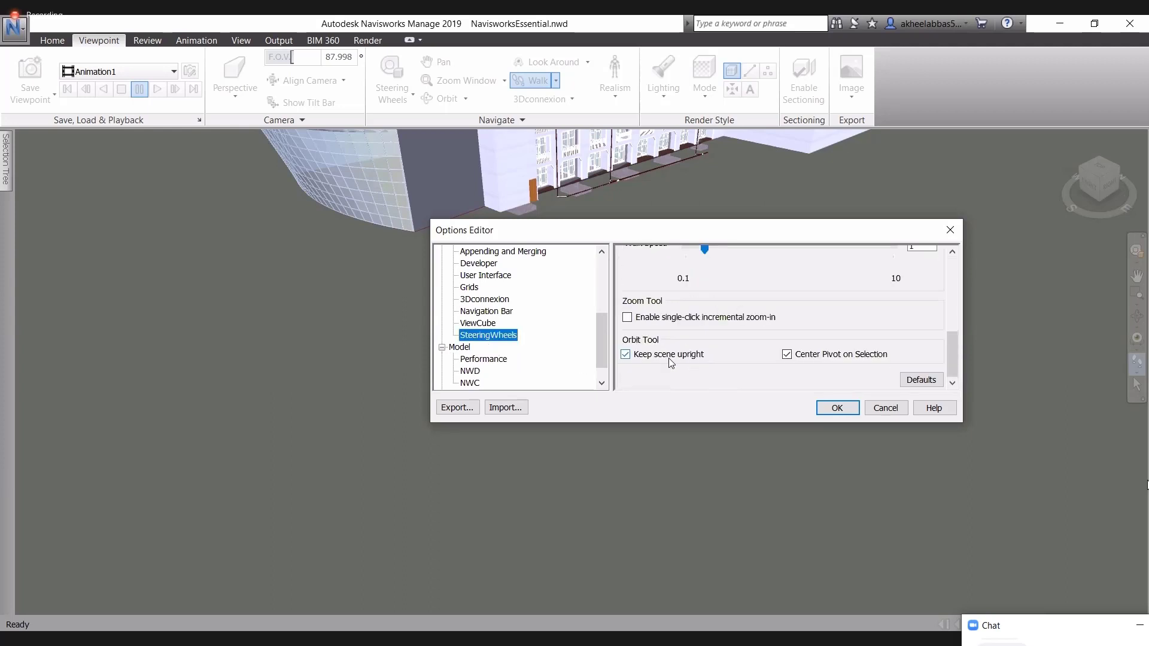
{"action": "scroll", "coordinate": [649, 352], "scroll_direction": "up", "scroll_amount": 3}
{"action": "scroll", "coordinate": [649, 352], "scroll_direction": "down", "scroll_amount": 3}
{"action": "scroll", "coordinate": [659, 334], "scroll_direction": "up", "scroll_amount": 2}
{"action": "left_click", "coordinate": [706, 319]}
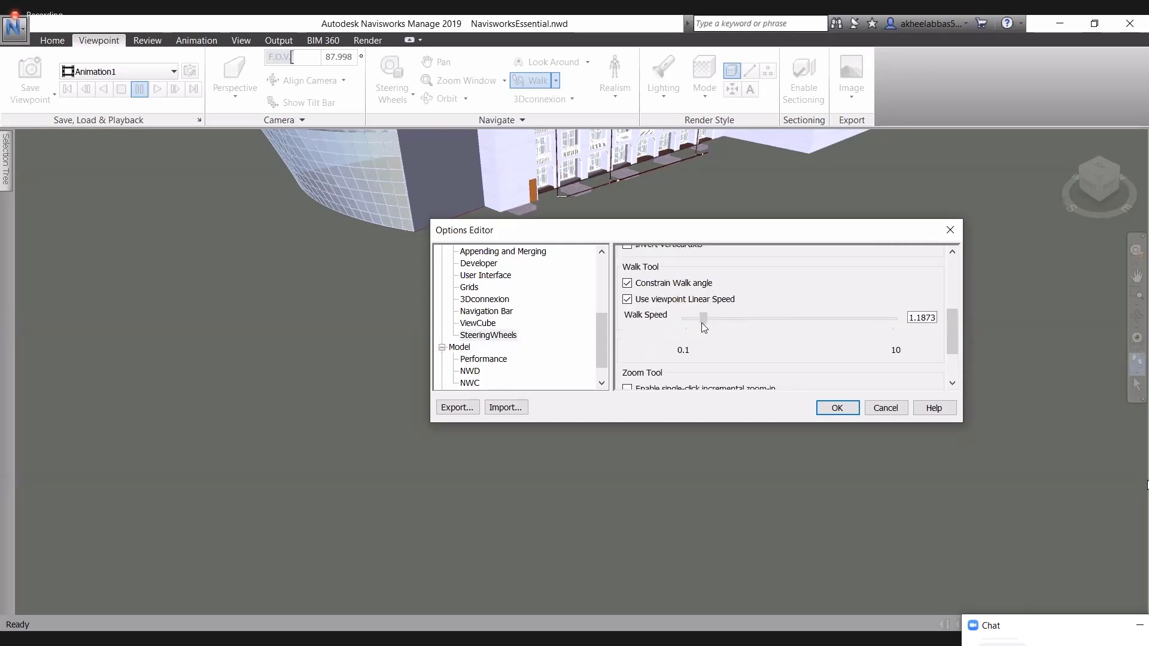
{"action": "mouse_move", "coordinate": [702, 323]}
{"action": "left_mouse_down"}
{"action": "mouse_move", "coordinate": [692, 323]}
{"action": "mouse_move", "coordinate": [701, 326]}
{"action": "left_mouse_up"}
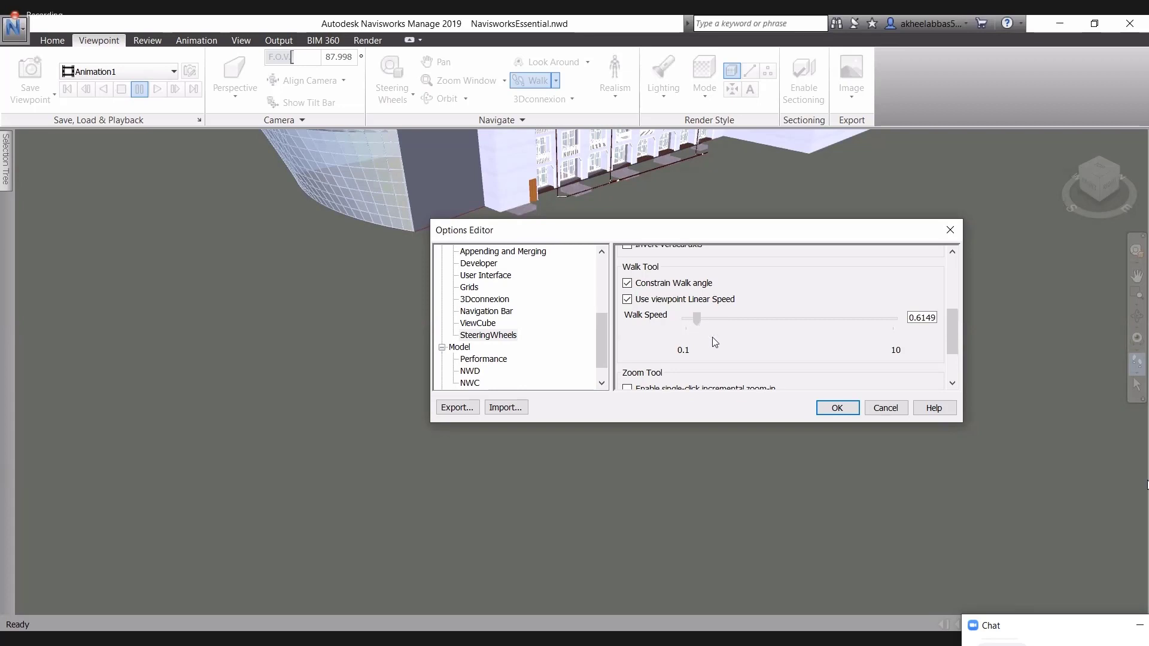
{"action": "left_click", "coordinate": [836, 408]}
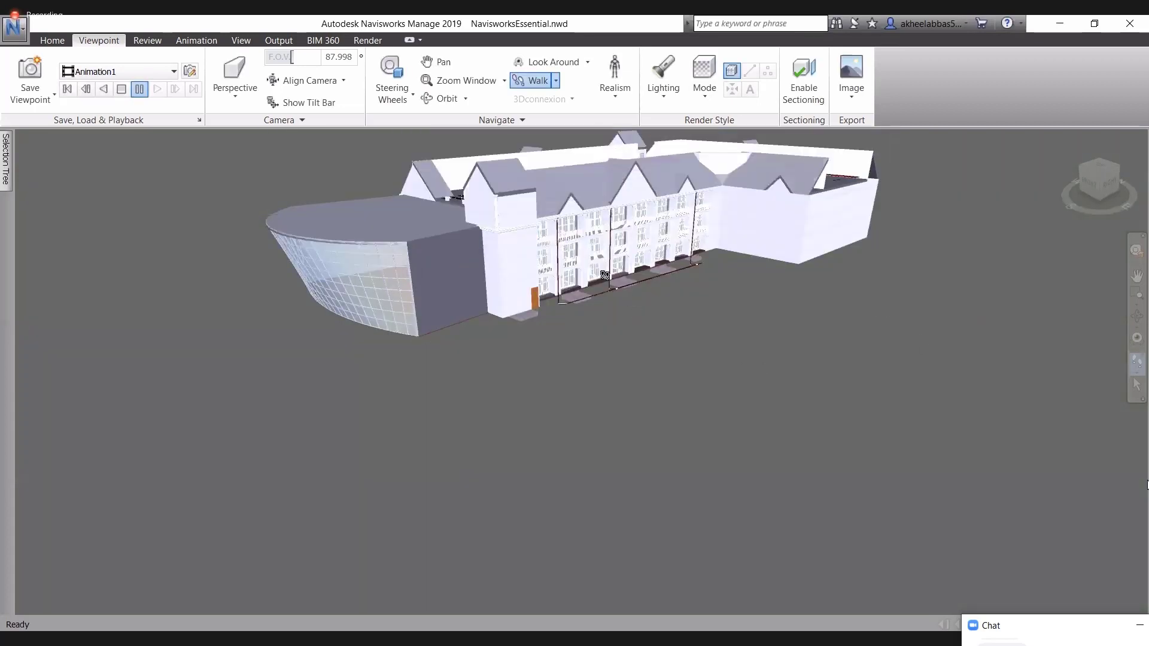
Test walking towards the building's front facade, restoring the home view before walking again.
{"action": "left_click_drag", "start_coordinate": [569, 249], "coordinate": [586, 288]}
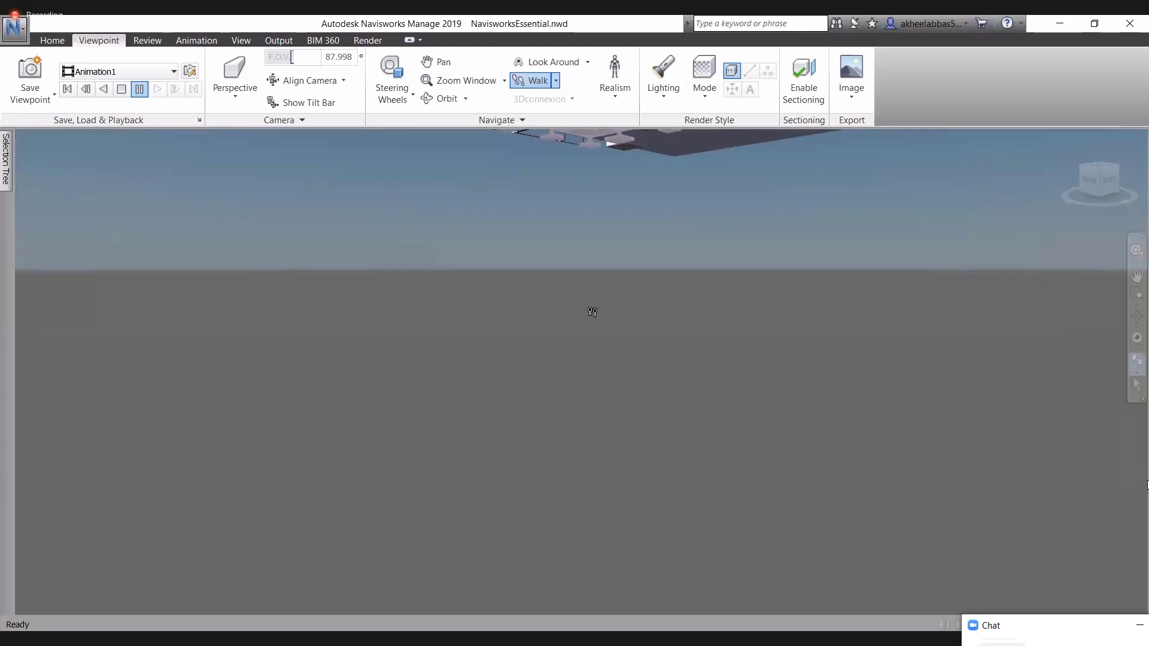
{"action": "left_click_drag", "start_coordinate": [599, 331], "coordinate": [599, 346]}
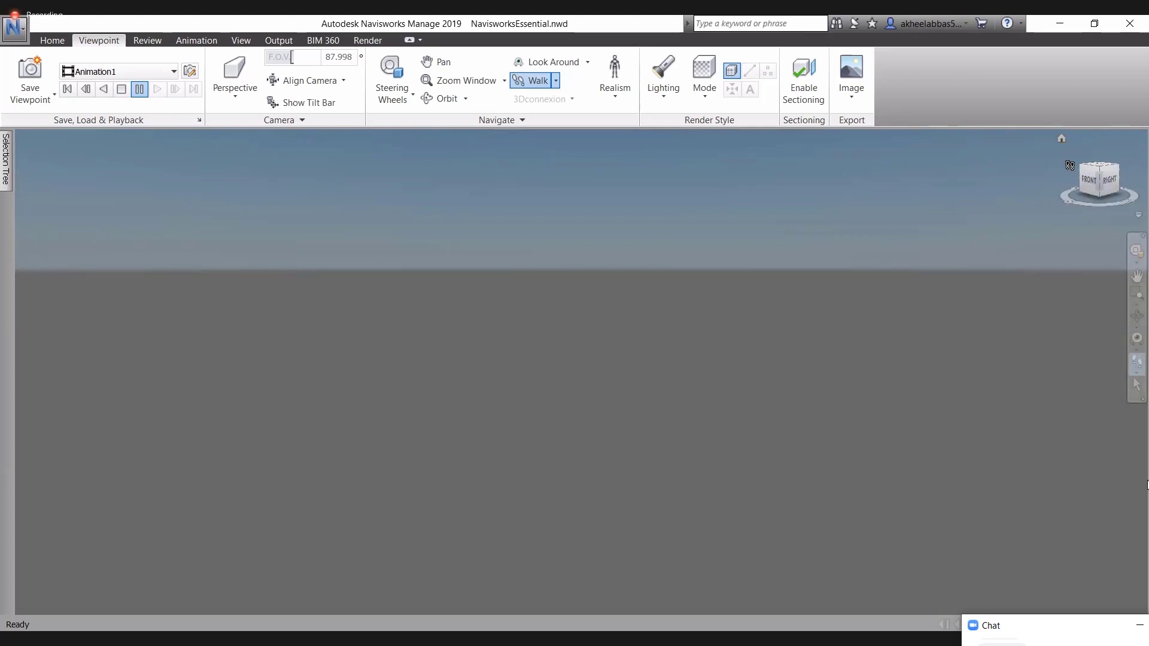
{"action": "left_click", "coordinate": [1062, 138]}
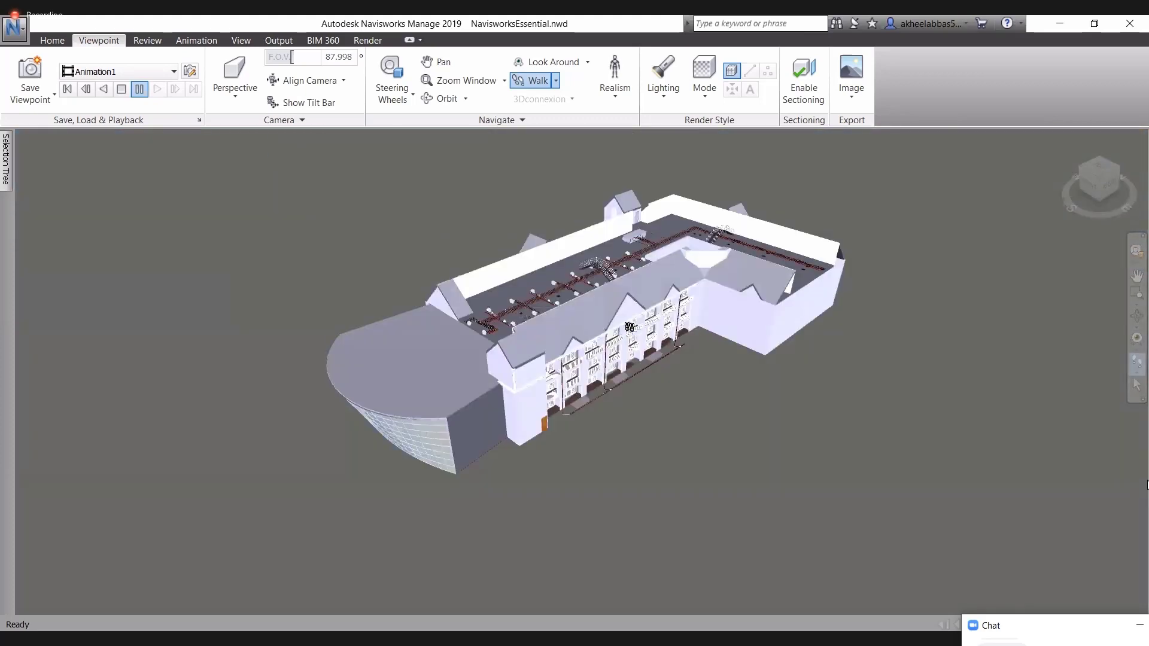
{"action": "left_click_drag", "start_coordinate": [616, 321], "coordinate": [616, 308]}
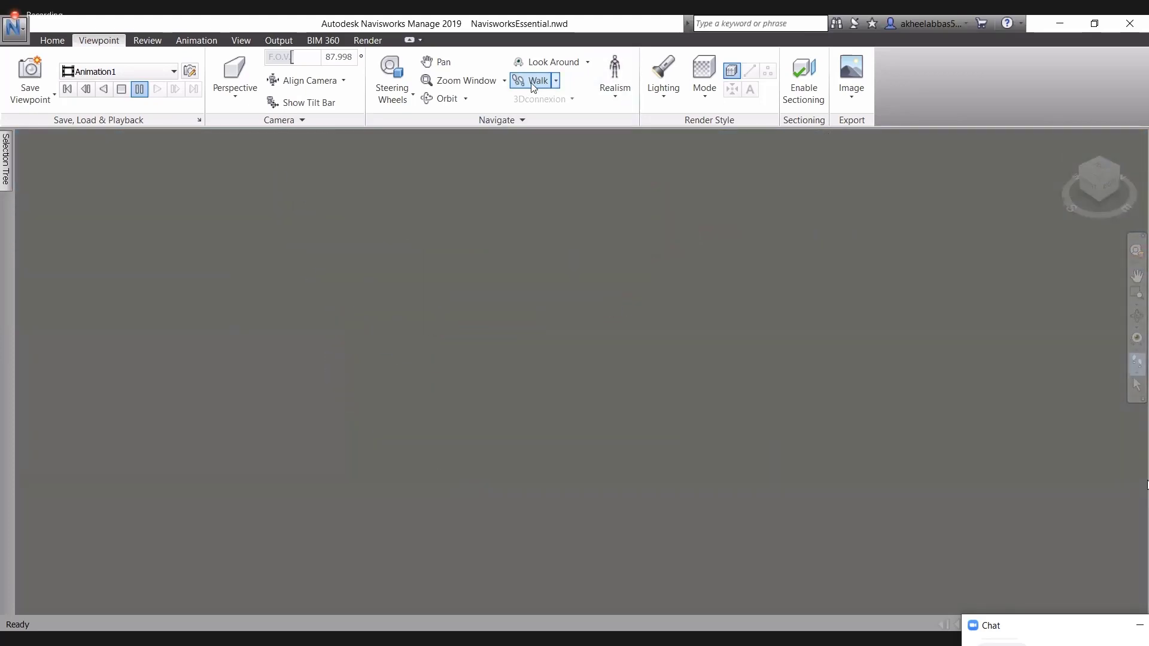
Turn off Collision for the Walk tool and bring the building's front facade back into close view.
{"action": "left_click", "coordinate": [556, 82]}
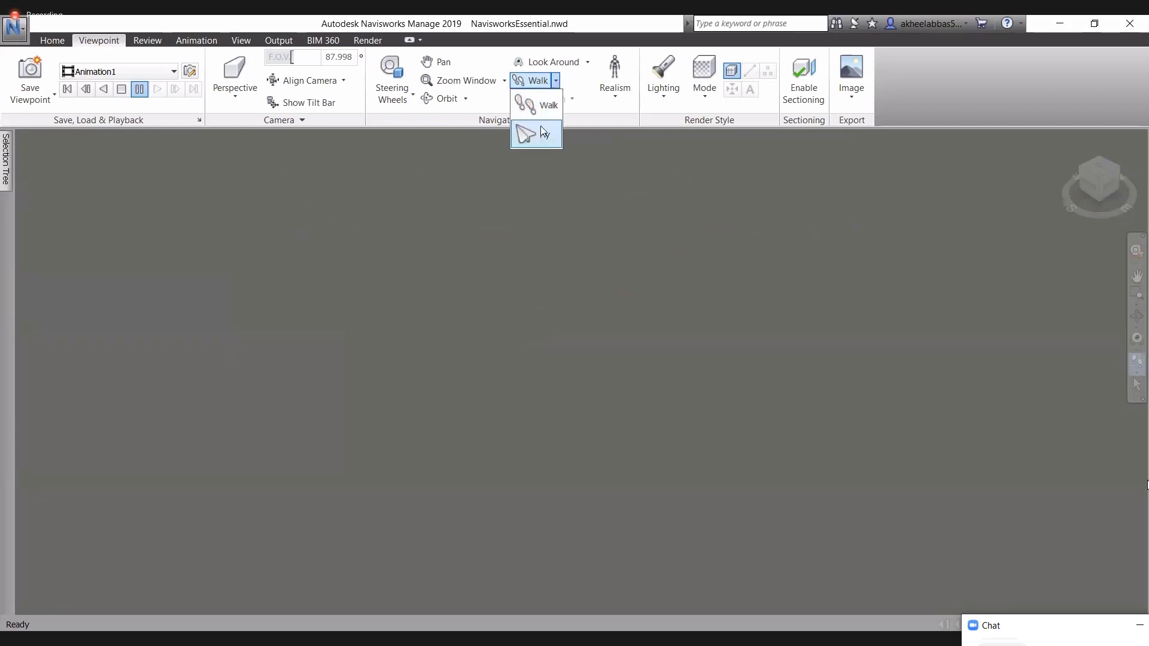
{"action": "left_click", "coordinate": [565, 114]}
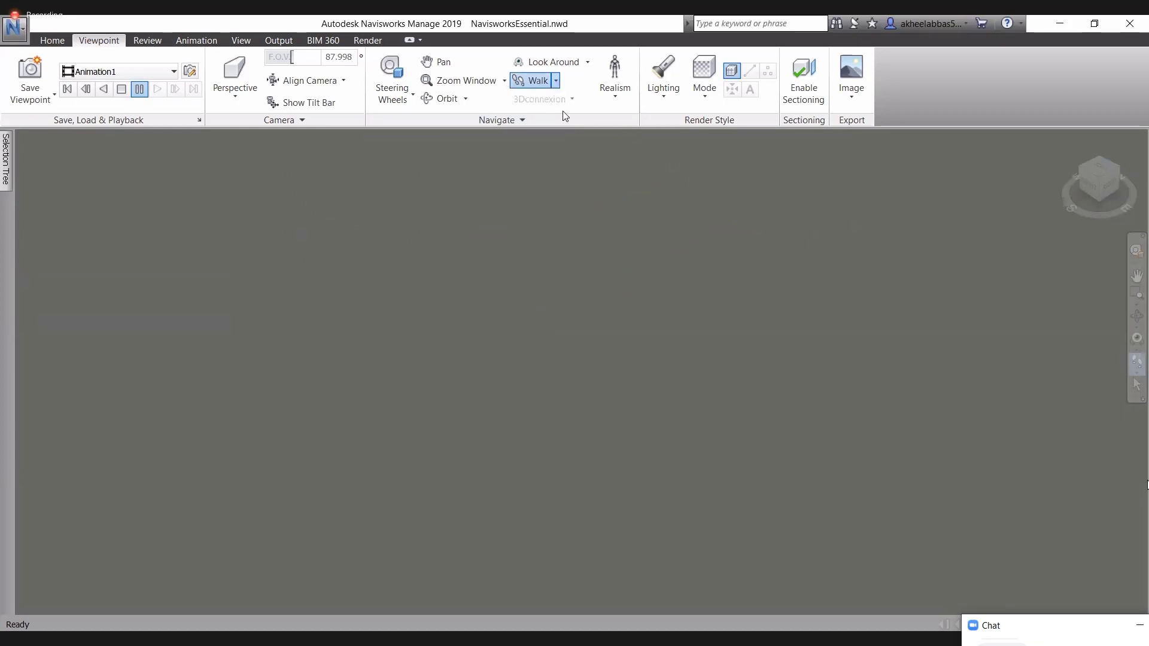
{"action": "left_click", "coordinate": [1137, 372]}
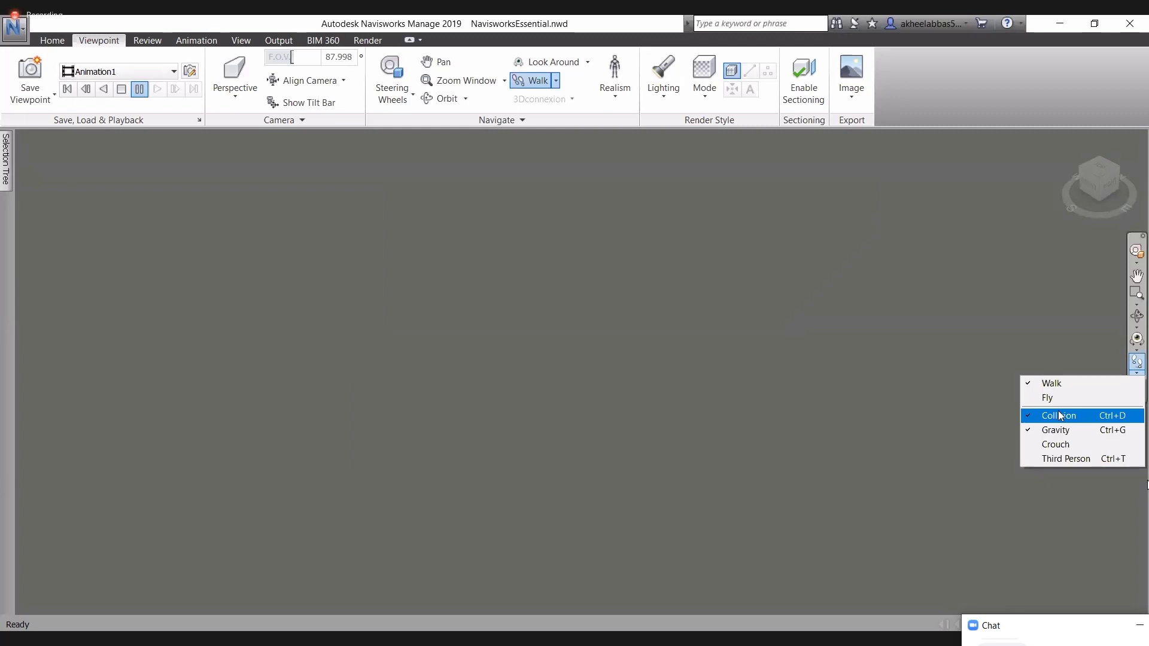
{"action": "left_click", "coordinate": [1059, 415]}
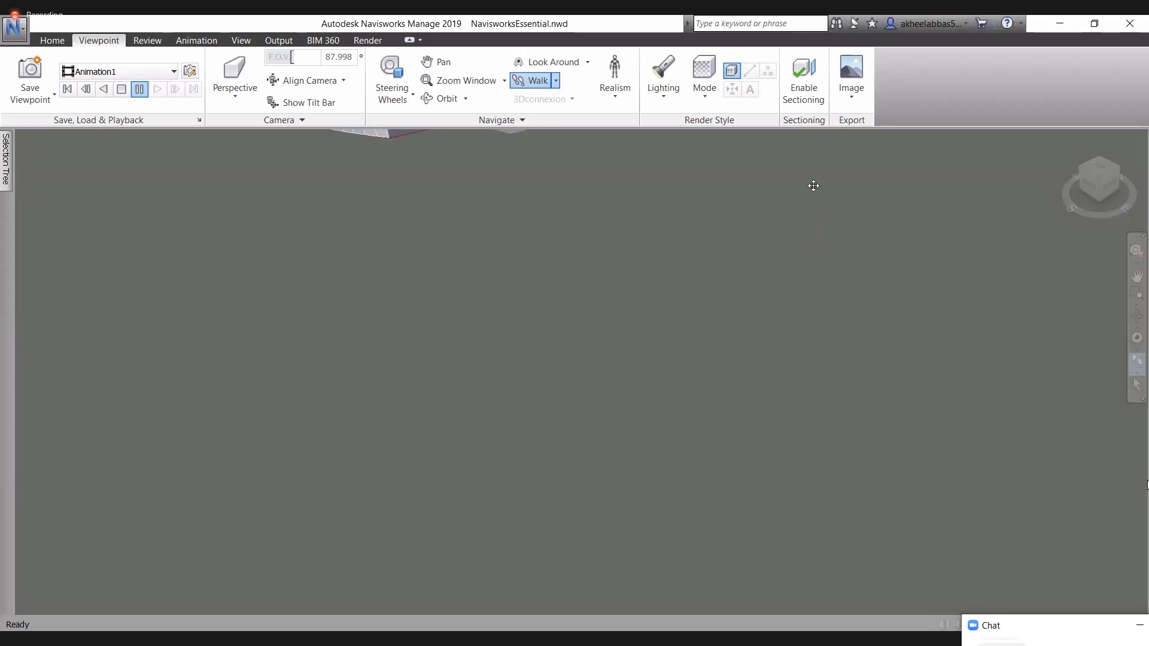
{"action": "left_click_drag", "start_coordinate": [813, 186], "coordinate": [626, 235]}
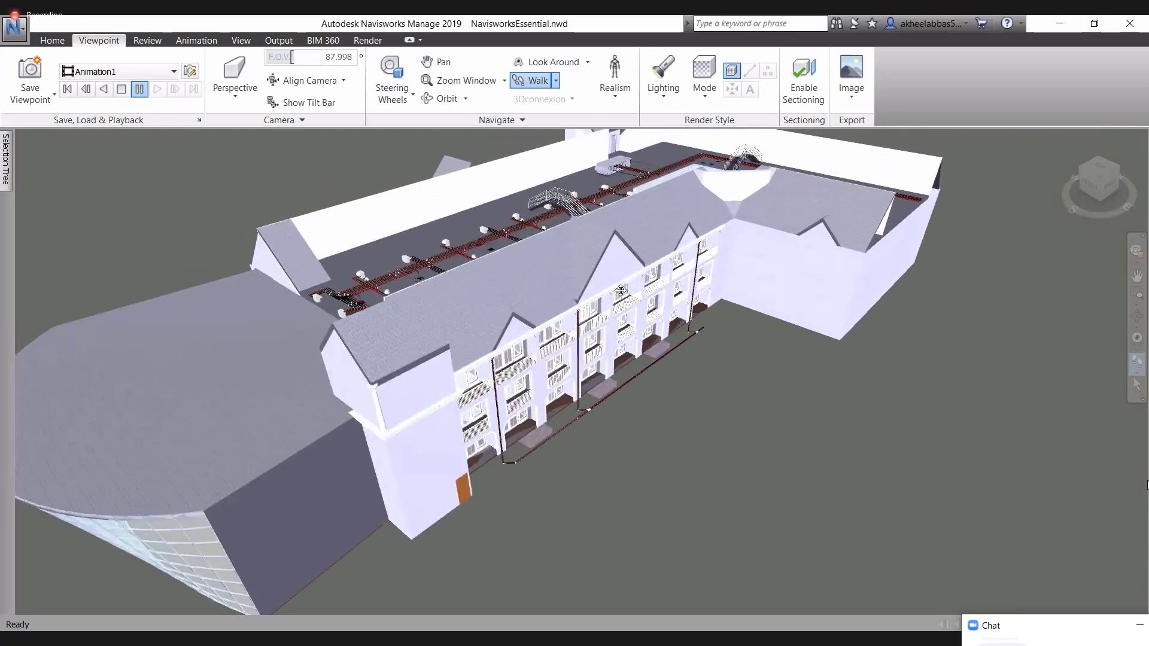
{"action": "left_click_drag", "start_coordinate": [621, 290], "coordinate": [513, 229]}
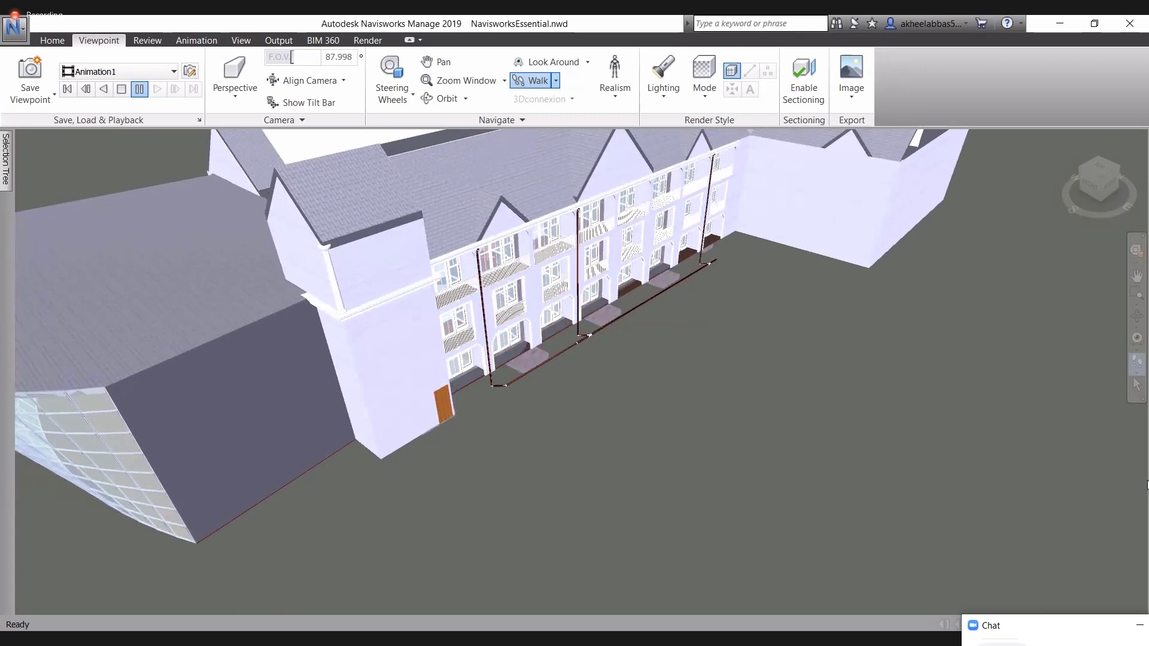
Walk into the building's interior to the staircase and select the plank-clad wall beside it.
{"action": "left_click_drag", "start_coordinate": [195, 530], "coordinate": [226, 262]}
{"action": "mouse_move", "coordinate": [243, 380]}
{"action": "left_mouse_down"}
{"action": "mouse_move", "coordinate": [290, 339]}
{"action": "mouse_move", "coordinate": [328, 173]}
{"action": "mouse_move", "coordinate": [462, 133]}
{"action": "mouse_move", "coordinate": [534, 131]}
{"action": "mouse_move", "coordinate": [639, 203]}
{"action": "mouse_move", "coordinate": [724, 141]}
{"action": "mouse_move", "coordinate": [647, 102]}
{"action": "mouse_move", "coordinate": [518, 105]}
{"action": "mouse_move", "coordinate": [582, 97]}
{"action": "mouse_move", "coordinate": [598, 63]}
{"action": "left_mouse_up"}
{"action": "mouse_move", "coordinate": [493, 272]}
{"action": "left_mouse_down"}
{"action": "mouse_move", "coordinate": [505, 264]}
{"action": "mouse_move", "coordinate": [505, 403]}
{"action": "mouse_move", "coordinate": [519, 361]}
{"action": "mouse_move", "coordinate": [515, 304]}
{"action": "left_mouse_up"}
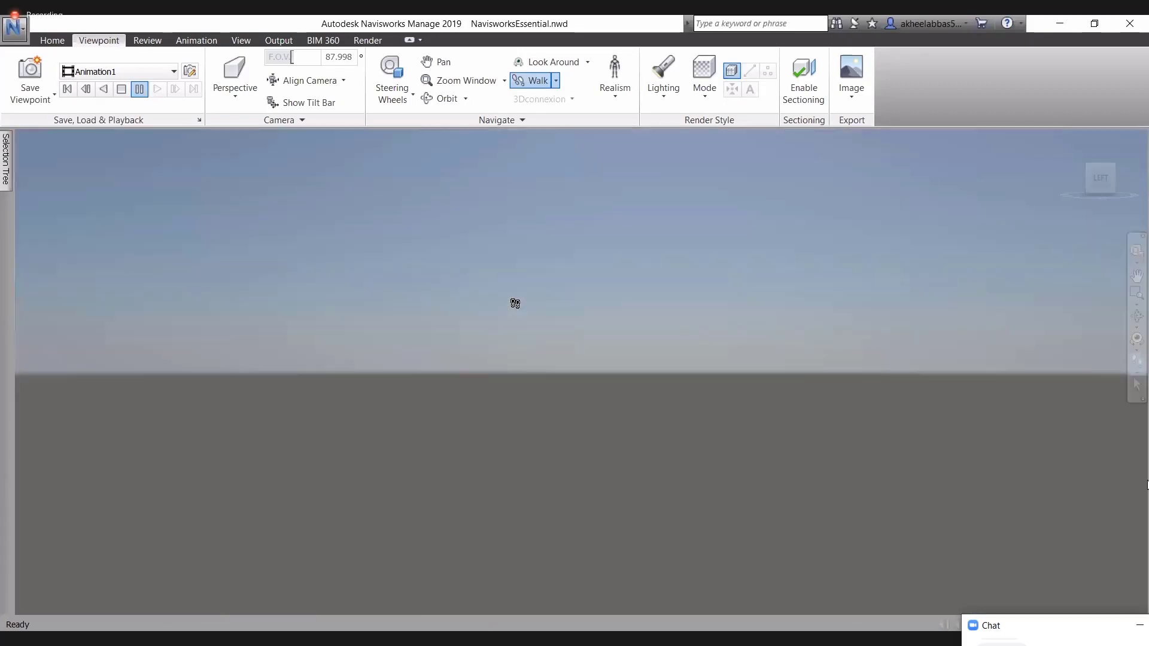
{"action": "left_click_drag", "start_coordinate": [918, 383], "coordinate": [712, 461]}
{"action": "left_click_drag", "start_coordinate": [709, 423], "coordinate": [710, 373]}
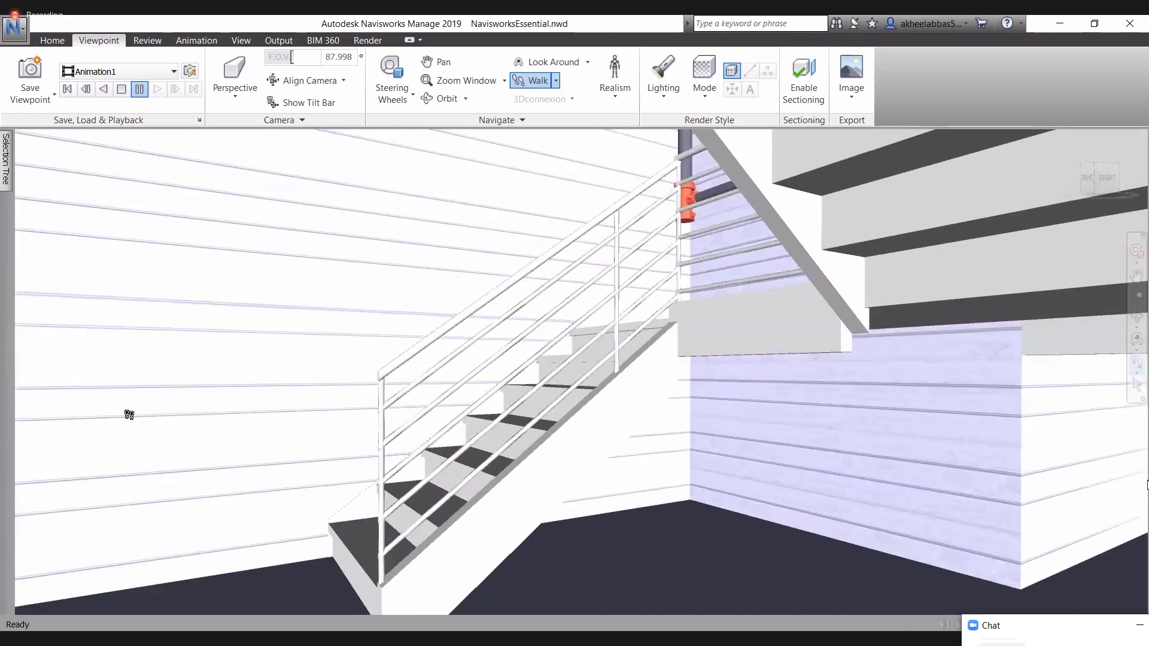
{"action": "left_click", "coordinate": [74, 336]}
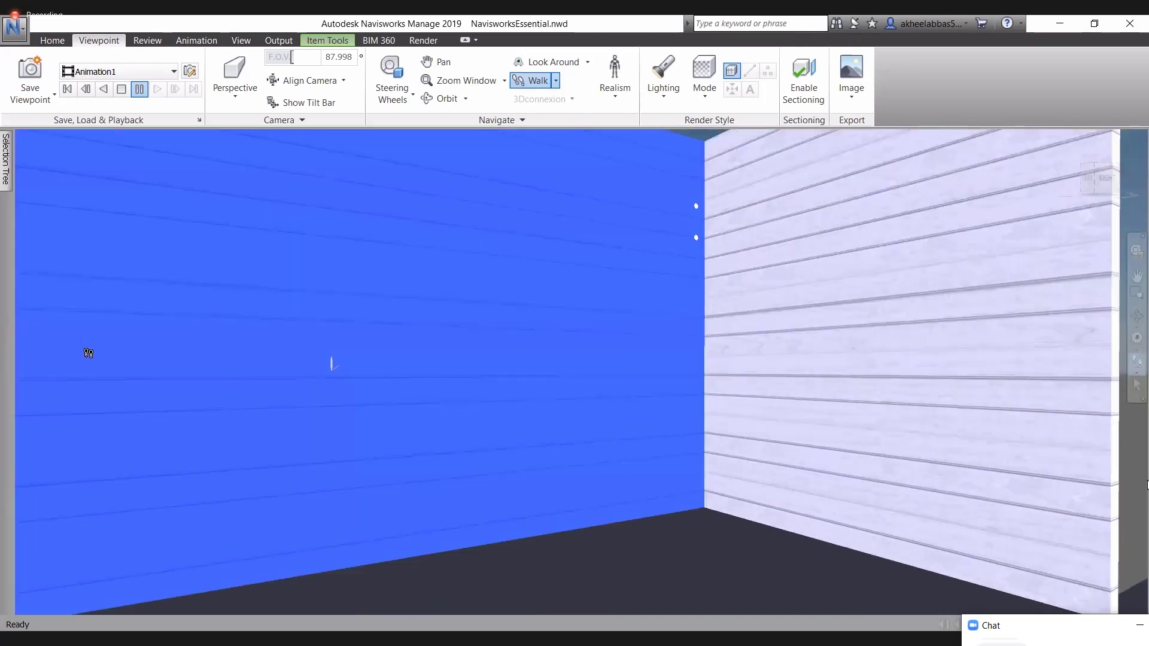
Deselect the plank-clad wall and turn on Gravity together with Collision for the Walk tool.
{"action": "key", "text": "Escape"}
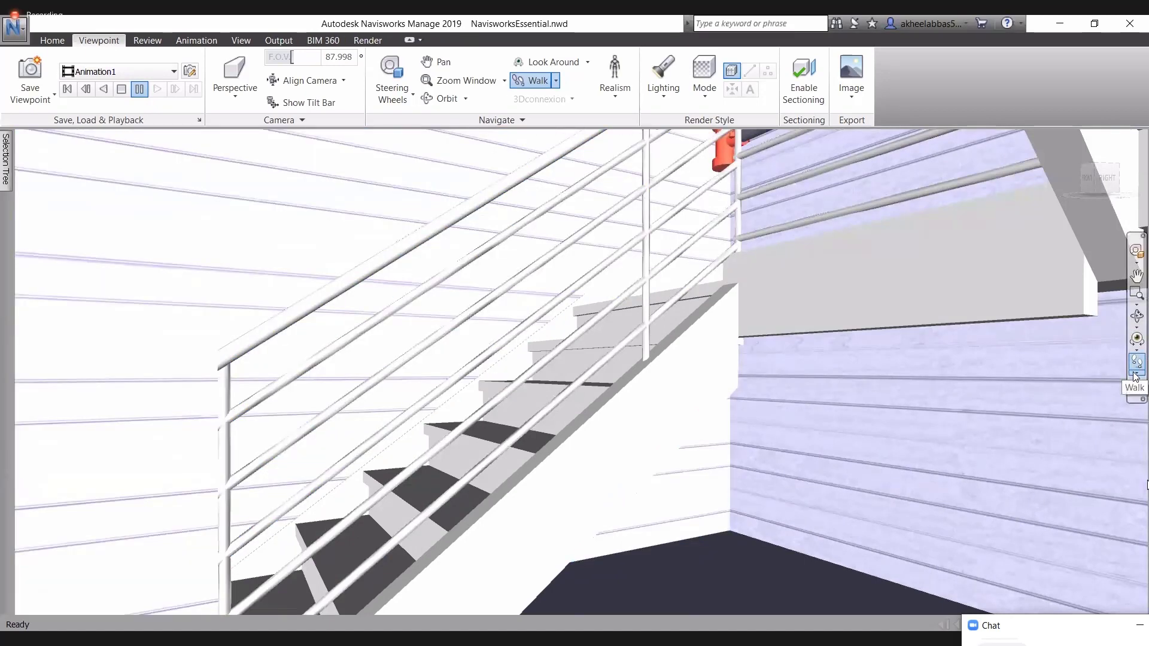
{"action": "left_click", "coordinate": [1137, 375]}
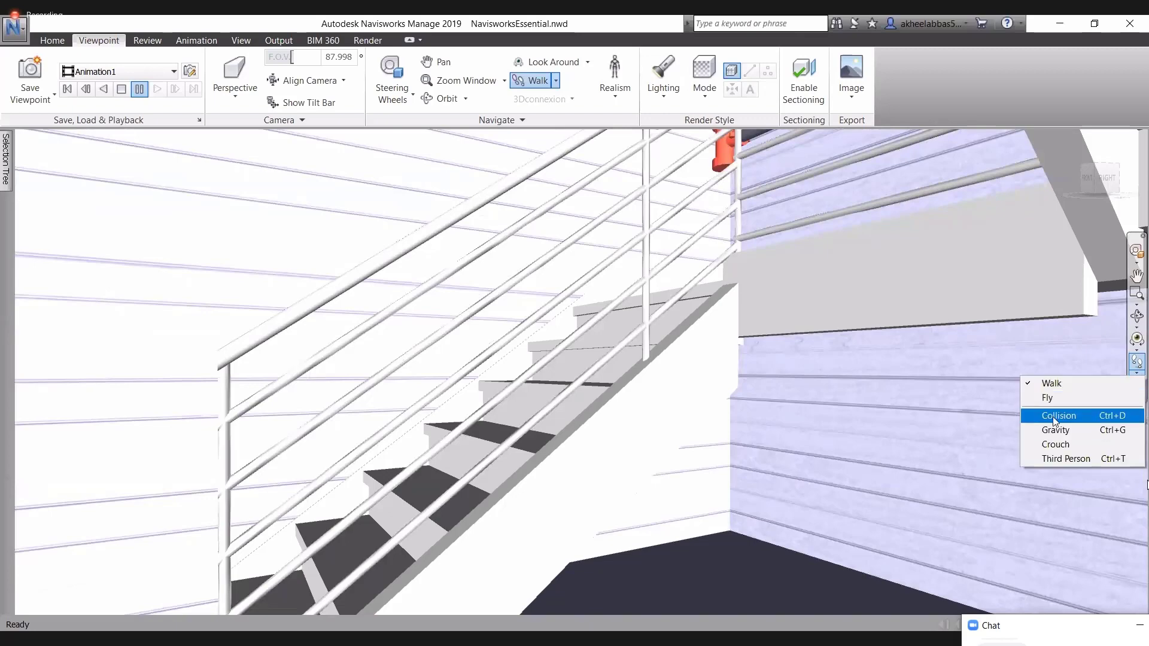
{"action": "left_click", "coordinate": [463, 548]}
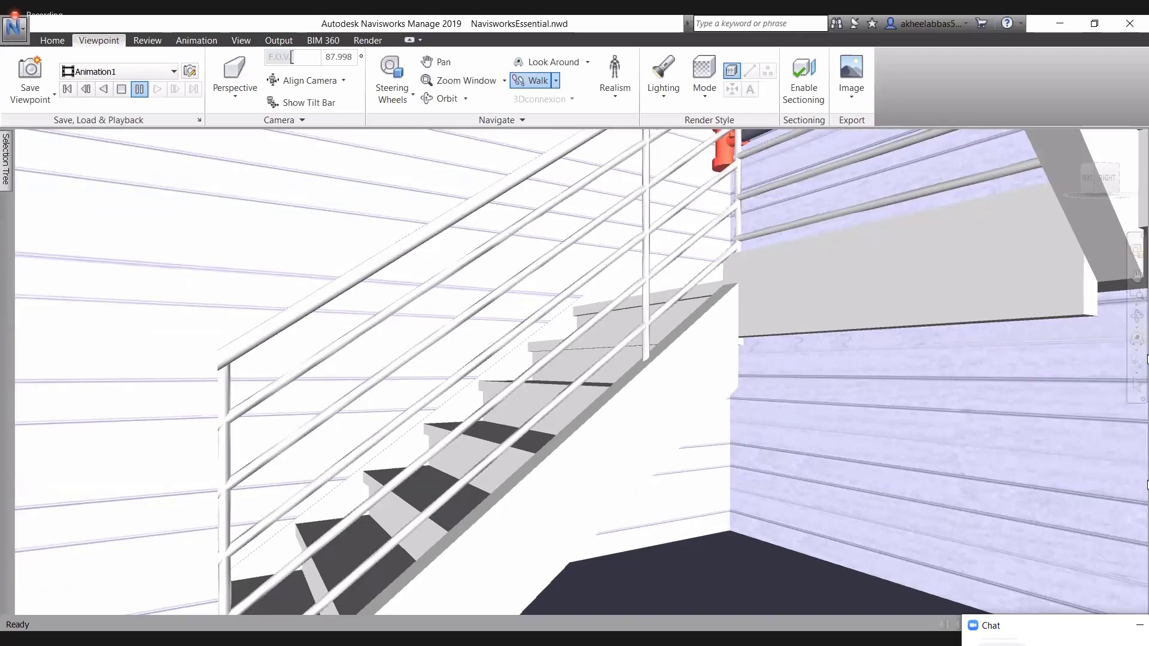
{"action": "left_click", "coordinate": [1137, 375]}
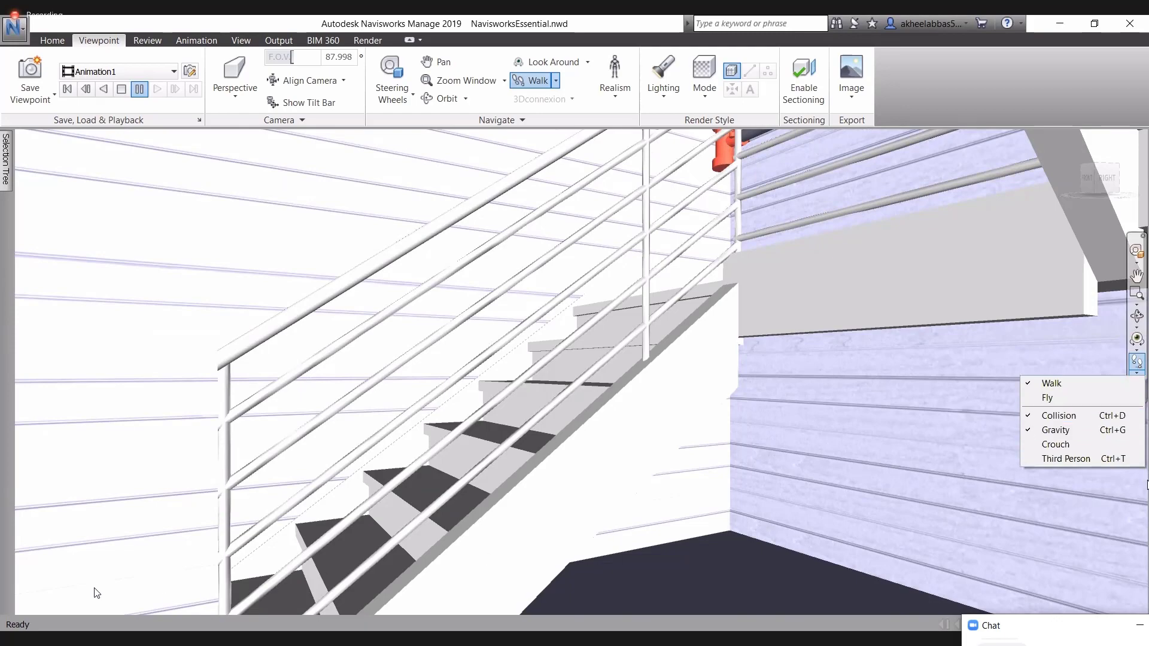
{"action": "left_click", "coordinate": [73, 568]}
Look up along the plank-clad walls to the ceiling corner and back down to the floor.
{"action": "scroll", "coordinate": [74, 569], "scroll_direction": "up", "scroll_amount": 4}
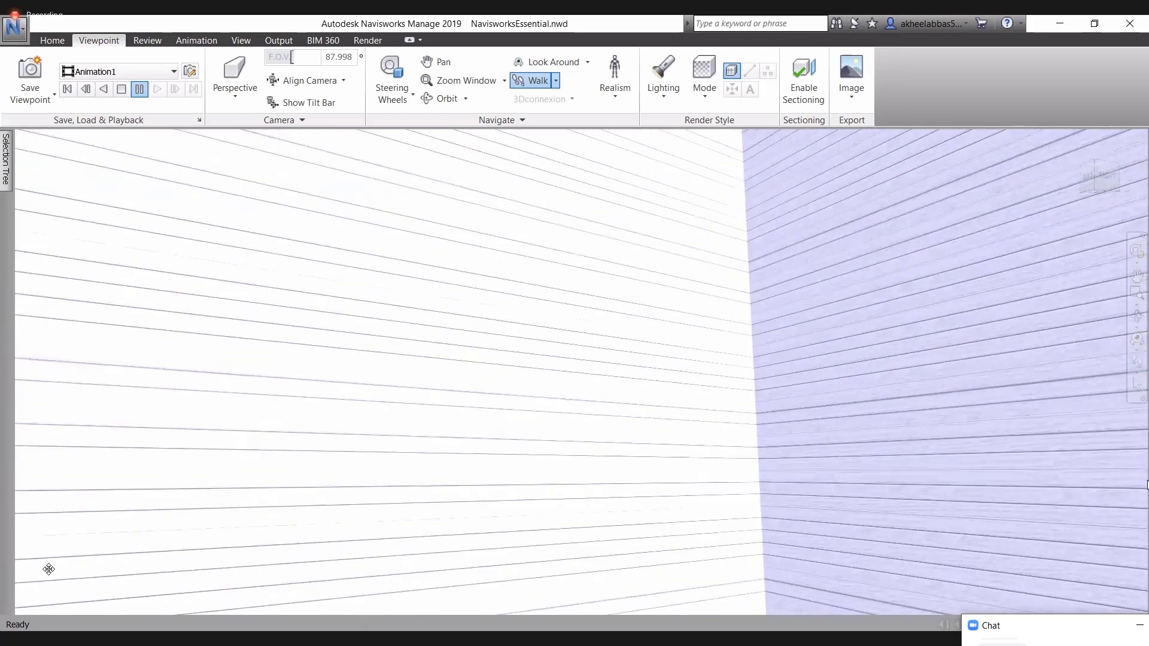
{"action": "left_click_drag", "start_coordinate": [49, 569], "coordinate": [3, 507]}
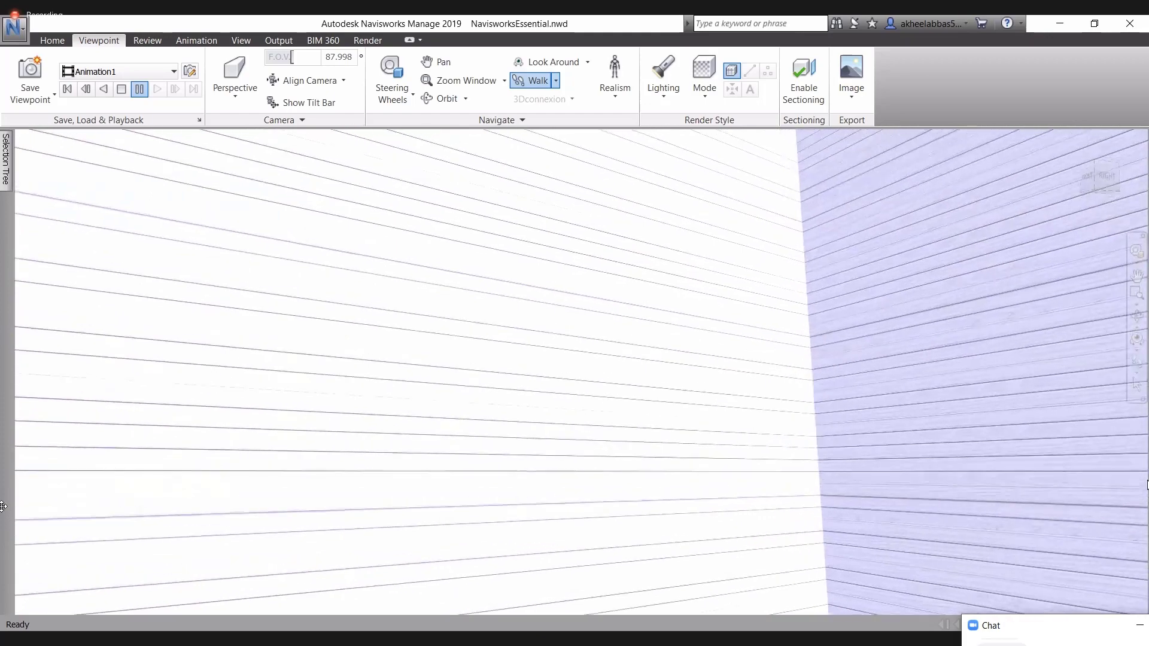
{"action": "scroll", "coordinate": [290, 506], "scroll_direction": "up", "scroll_amount": 5}
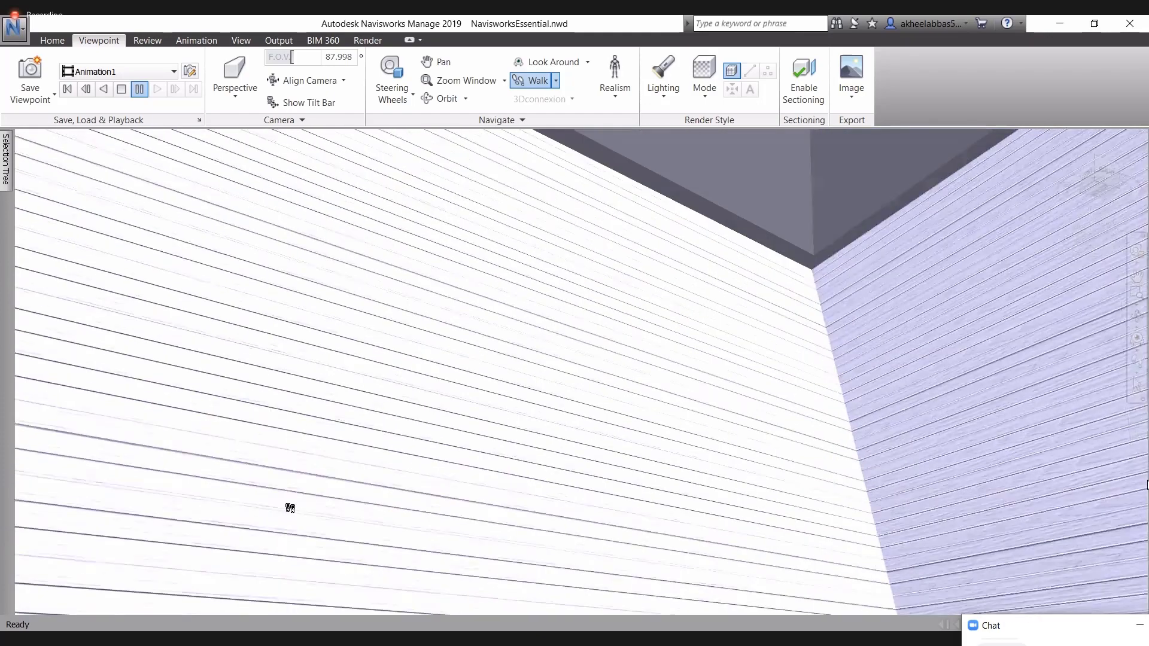
{"action": "scroll", "coordinate": [292, 506], "scroll_direction": "up", "scroll_amount": 3}
{"action": "scroll", "coordinate": [294, 506], "scroll_direction": "down", "scroll_amount": 8}
{"action": "middle_click_drag", "start_coordinate": [295, 506], "coordinate": [309, 555]}
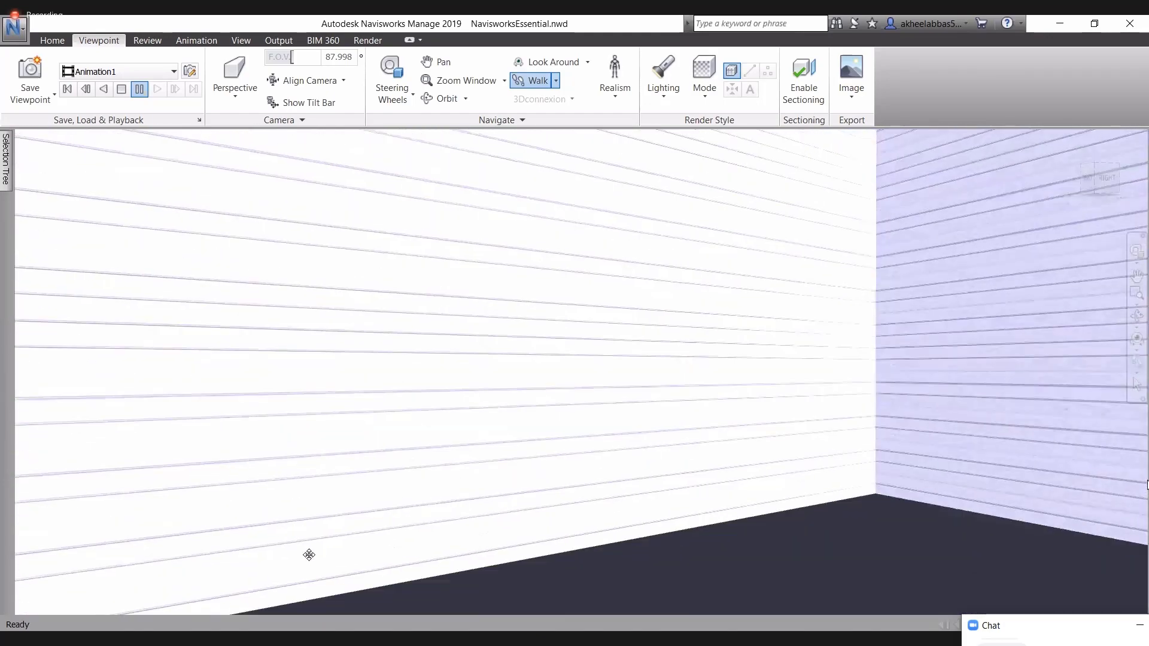
Walk across the interior past the staircase to the red pipe fitting in the wall corner.
{"action": "left_click_drag", "start_coordinate": [327, 577], "coordinate": [221, 625]}
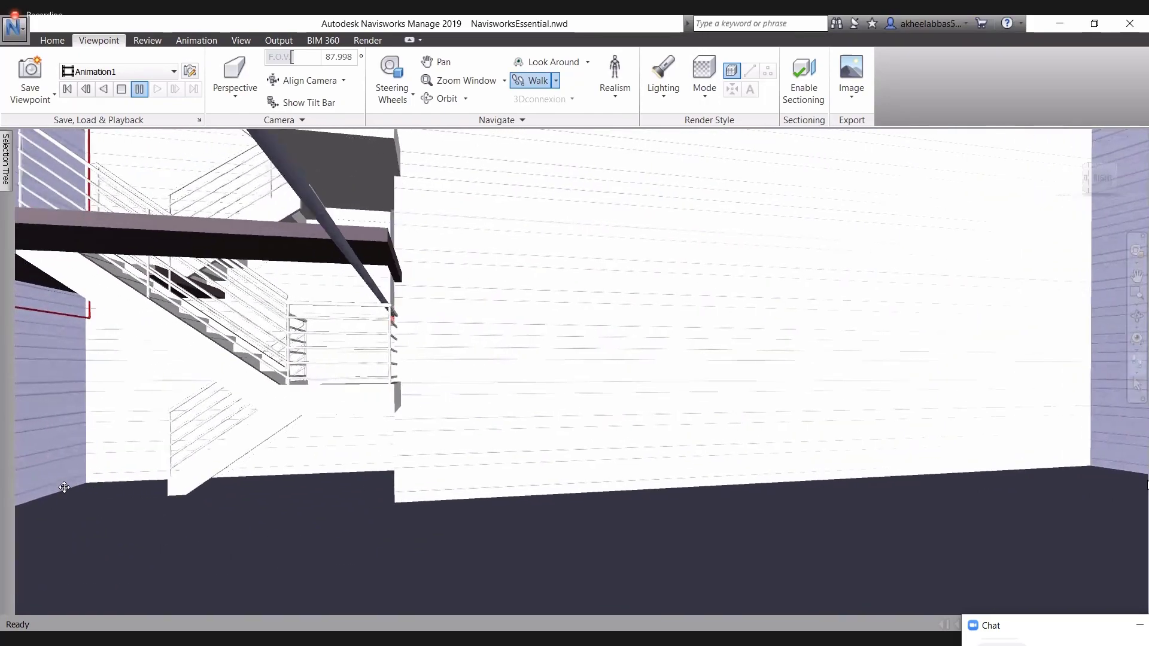
{"action": "left_click_drag", "start_coordinate": [191, 544], "coordinate": [53, 445]}
{"action": "left_click_drag", "start_coordinate": [345, 503], "coordinate": [298, 480]}
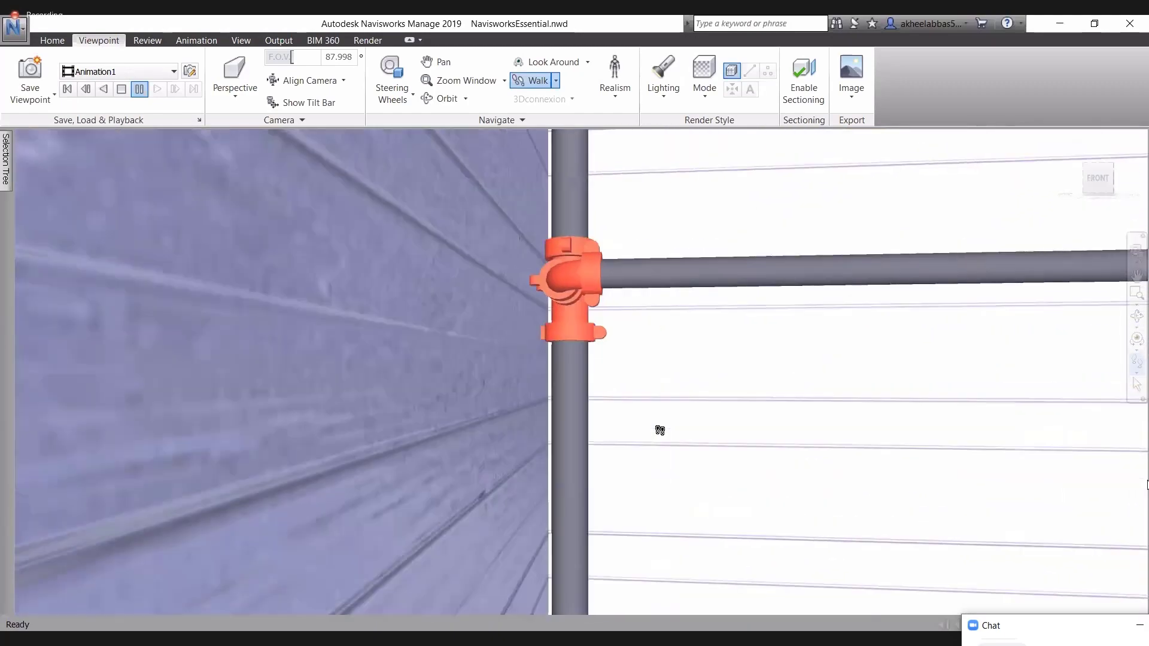
{"action": "left_click_drag", "start_coordinate": [660, 430], "coordinate": [946, 469]}
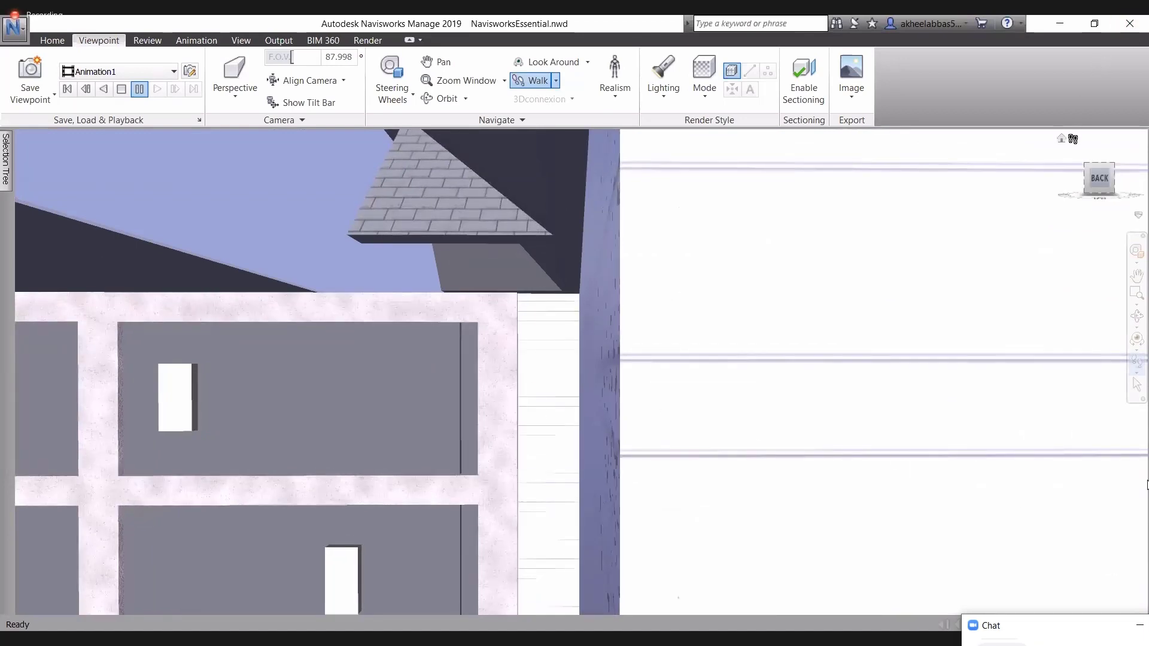
Restore the home view, review the Walk tool's options, and walk closer to the building's front facade.
{"action": "left_click", "coordinate": [1063, 140]}
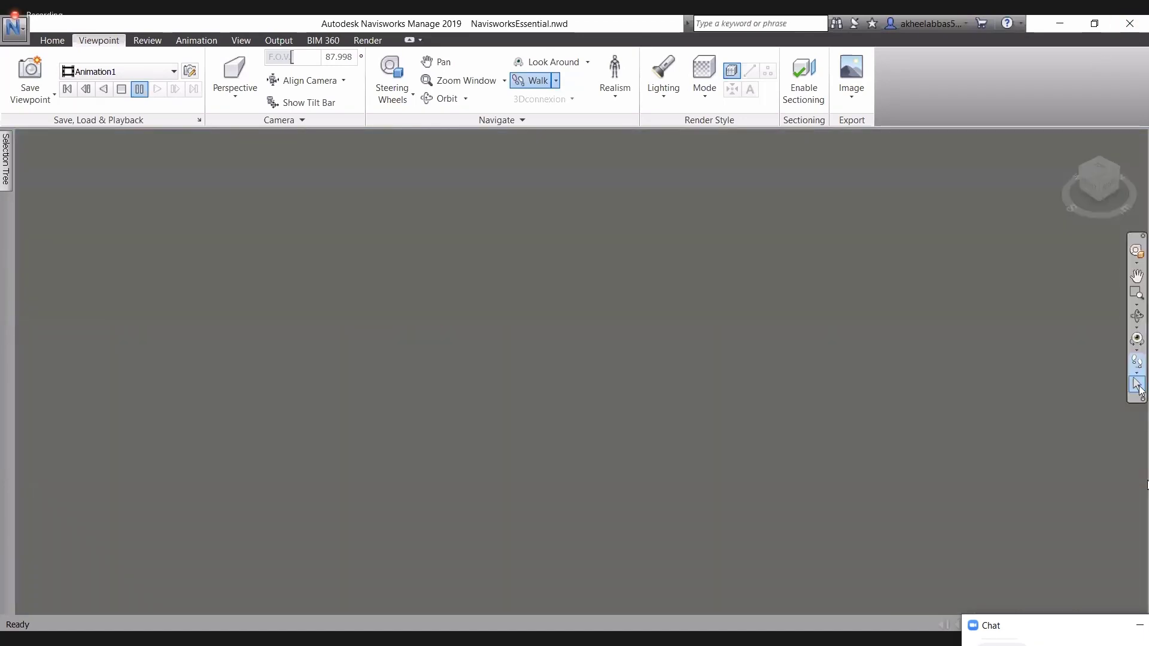
{"action": "left_click", "coordinate": [1137, 372]}
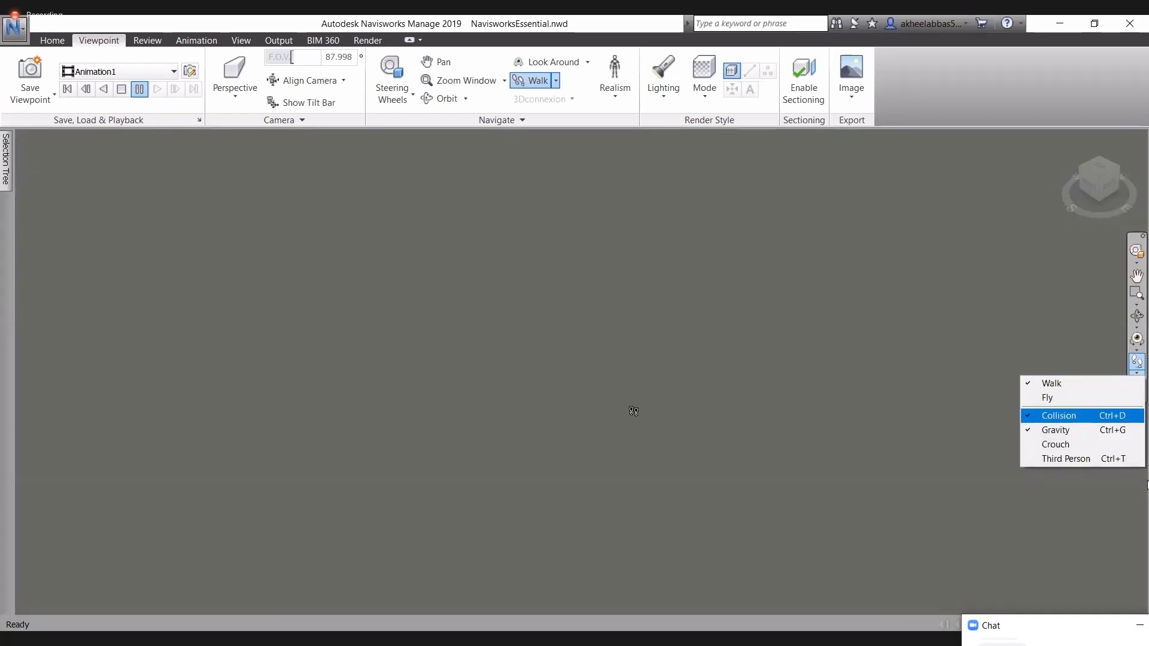
{"action": "left_click", "coordinate": [573, 420]}
{"action": "left_click", "coordinate": [1061, 139]}
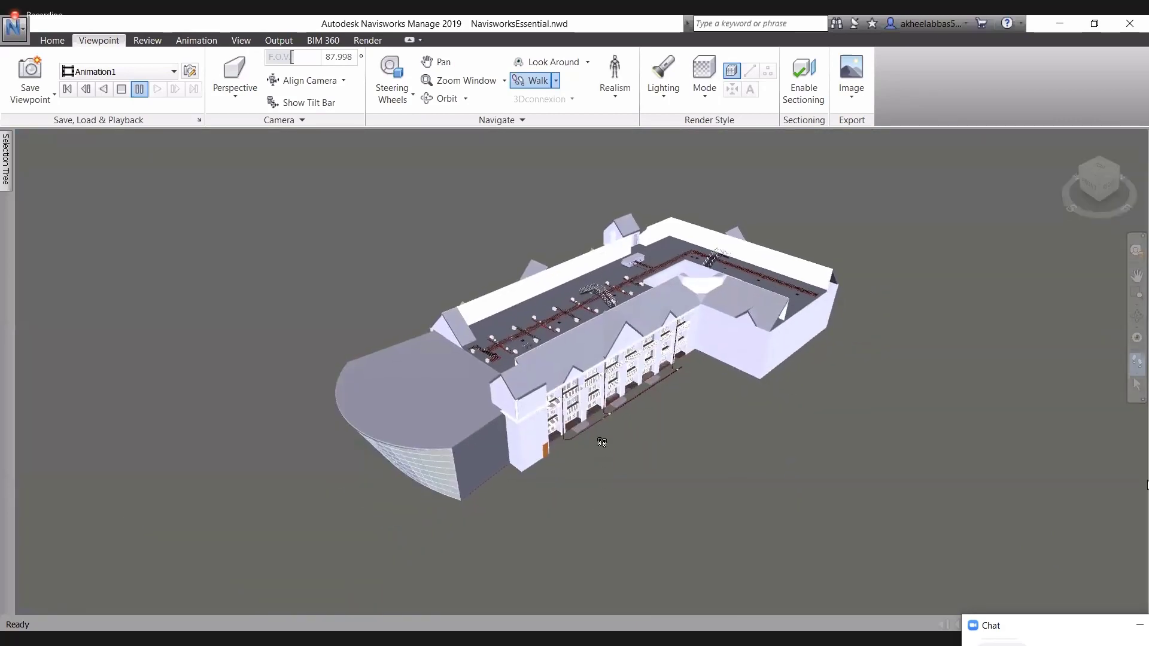
{"action": "left_click_drag", "start_coordinate": [600, 500], "coordinate": [616, 214]}
{"action": "right_click", "coordinate": [616, 215]}
{"action": "left_click", "coordinate": [564, 429]}
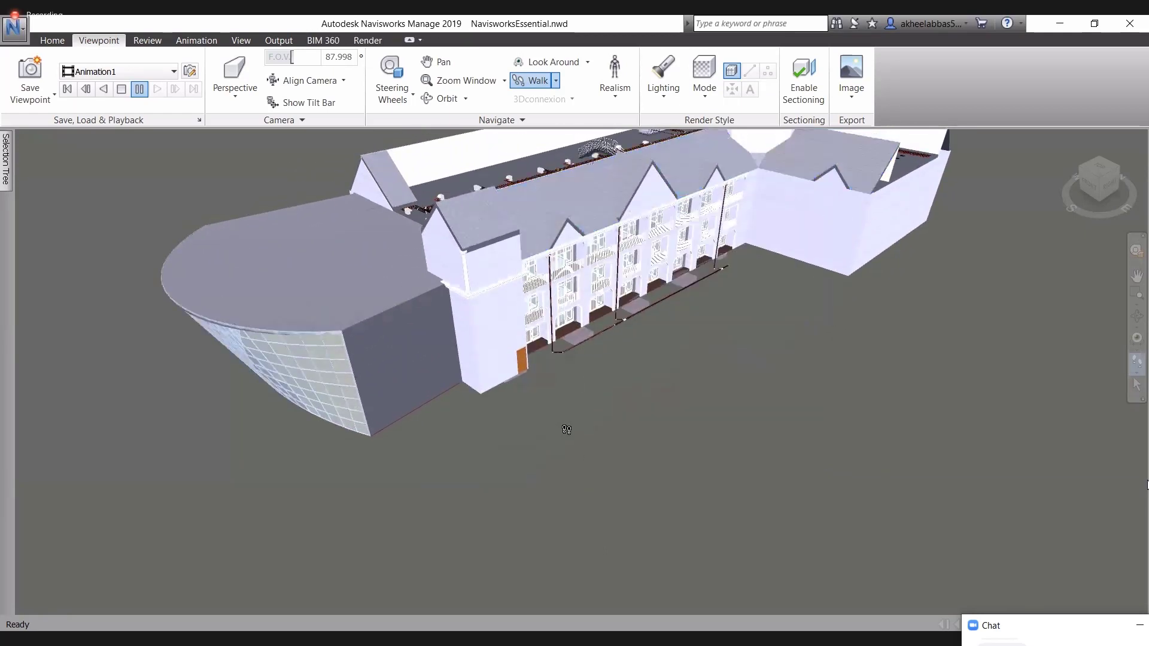
Try the Crouch realism option off and on, leaving it enabled together with Collision and Gravity.
{"action": "left_click", "coordinate": [616, 90]}
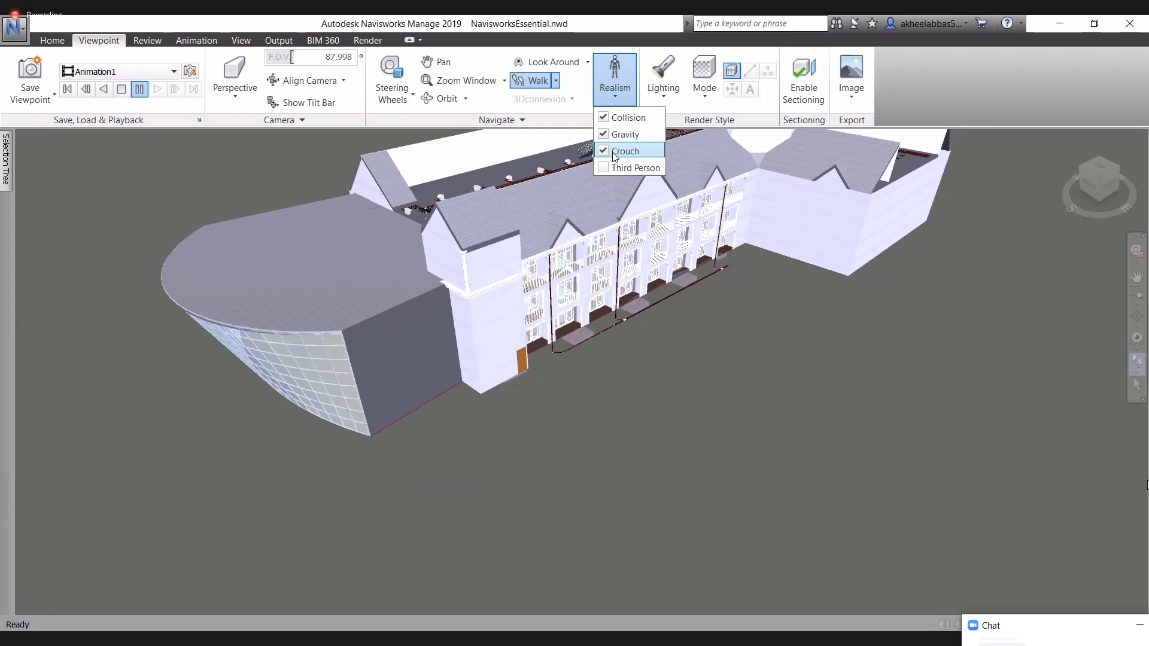
{"action": "left_click", "coordinate": [609, 153]}
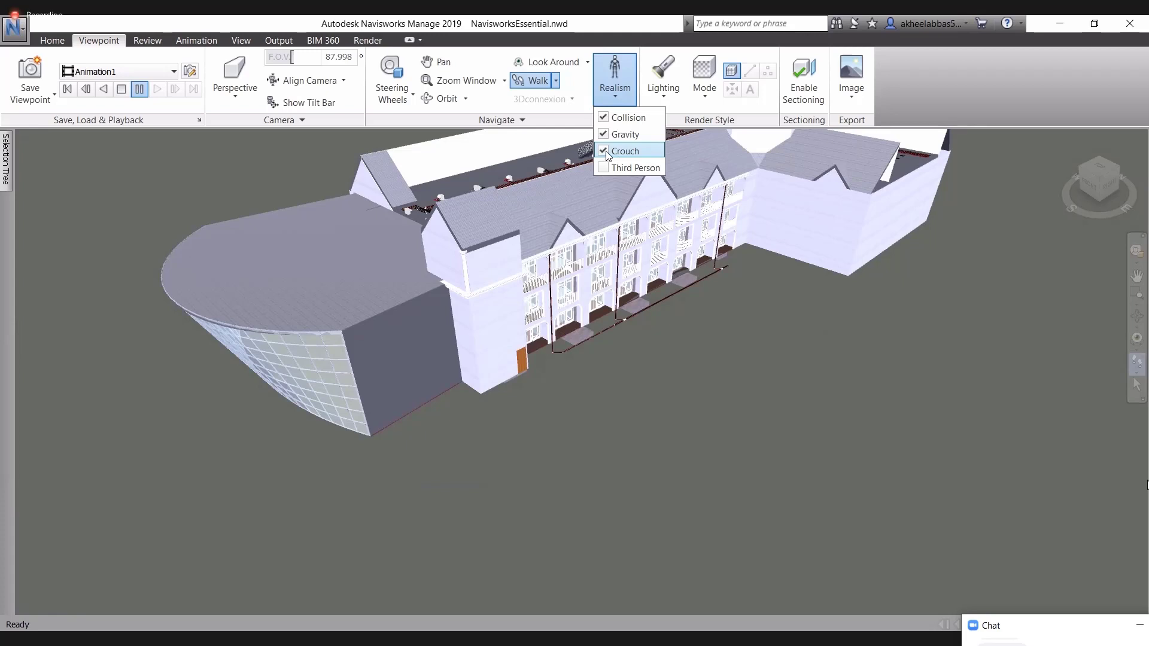
{"action": "left_click", "coordinate": [606, 118]}
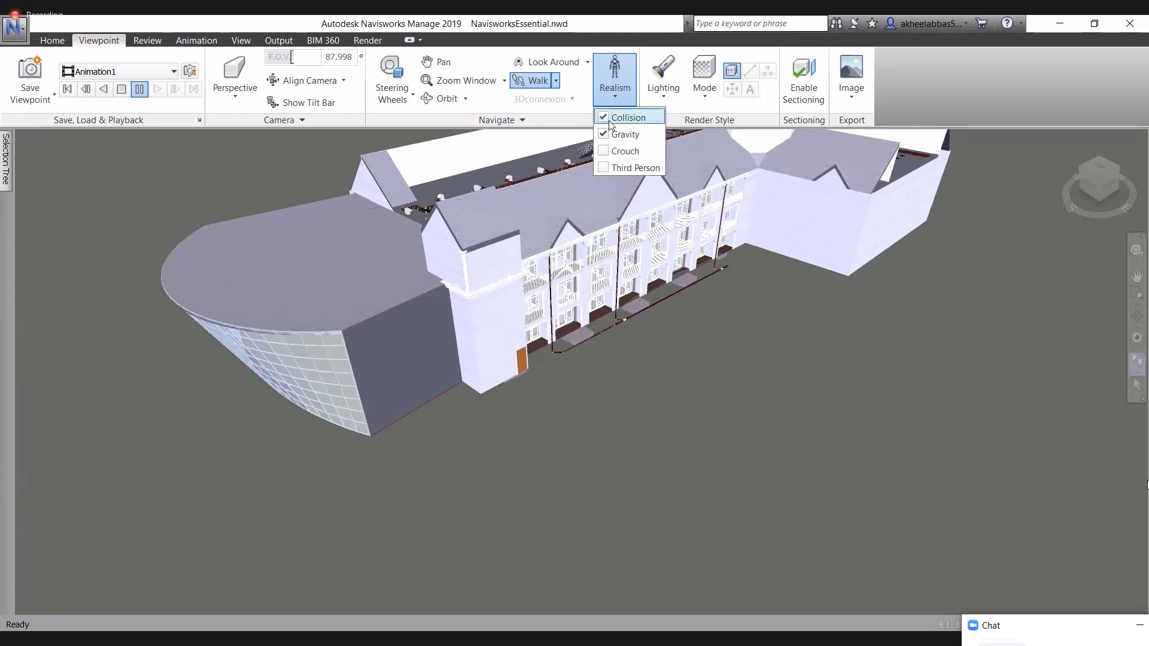
{"action": "left_click", "coordinate": [608, 153]}
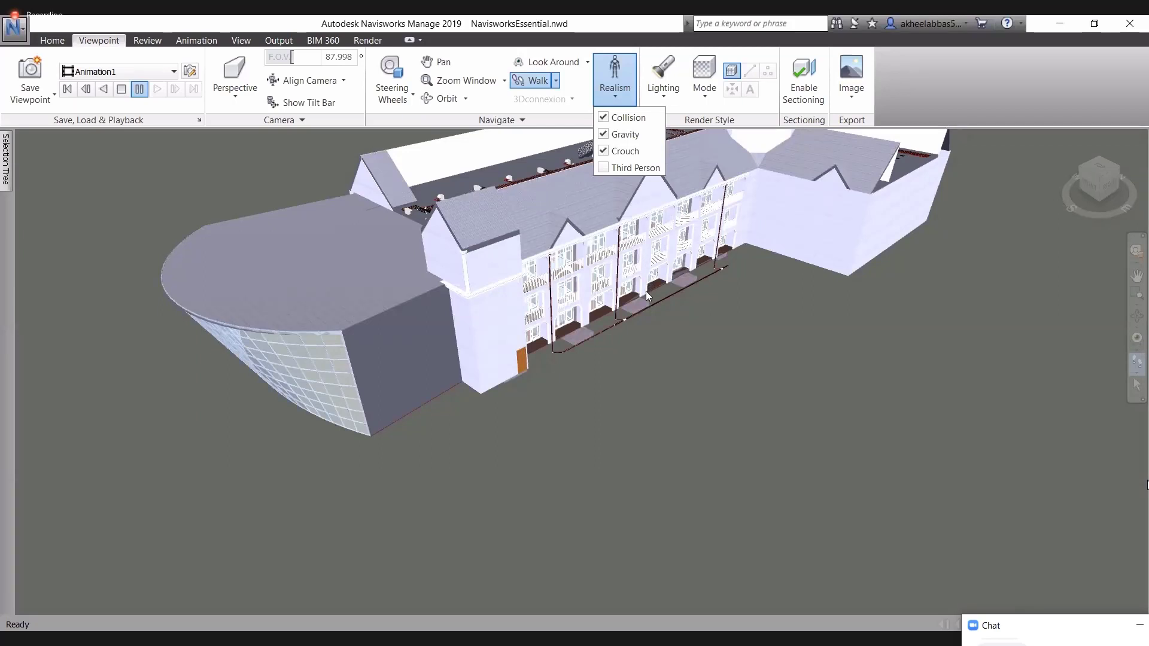
Walk towards the orange door on the front facade and tilt the view to a lower angle.
{"action": "left_click", "coordinate": [1135, 372]}
{"action": "left_click_drag", "start_coordinate": [674, 397], "coordinate": [550, 231]}
{"action": "middle_click_drag", "start_coordinate": [578, 216], "coordinate": [600, 256]}
{"action": "scroll", "coordinate": [1125, 371], "scroll_direction": "up", "scroll_amount": 3}
Turn on Third Person for the Walk tool and walk the avatar around the building to the pipe racks.
{"action": "left_click", "coordinate": [1136, 373]}
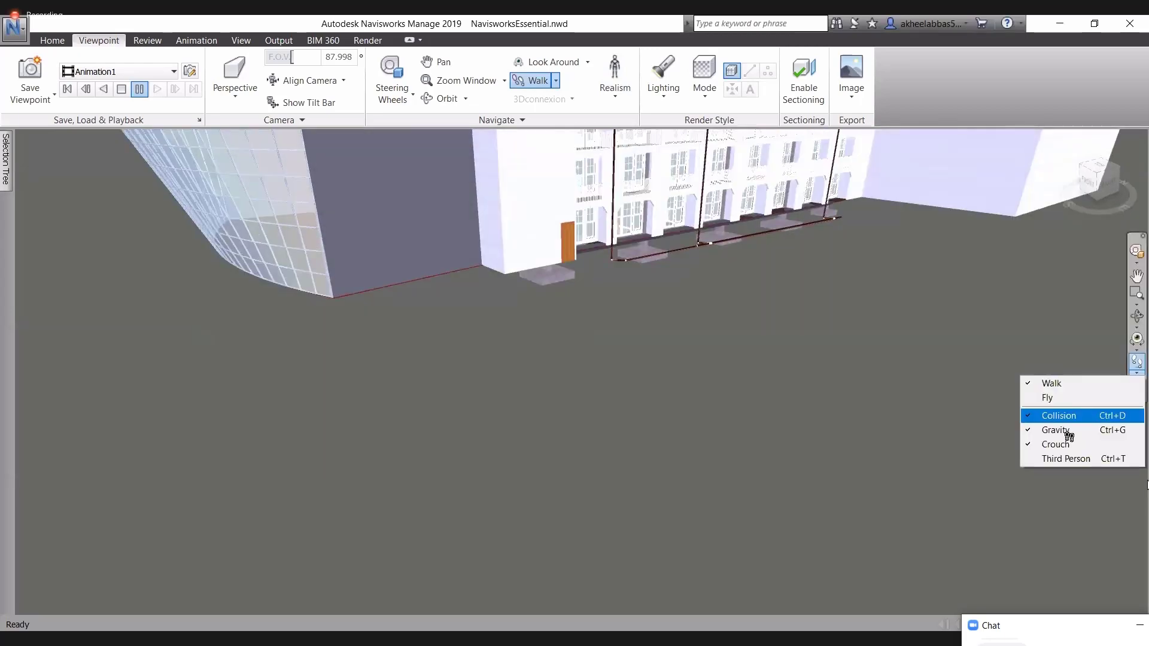
{"action": "left_click", "coordinate": [1072, 459]}
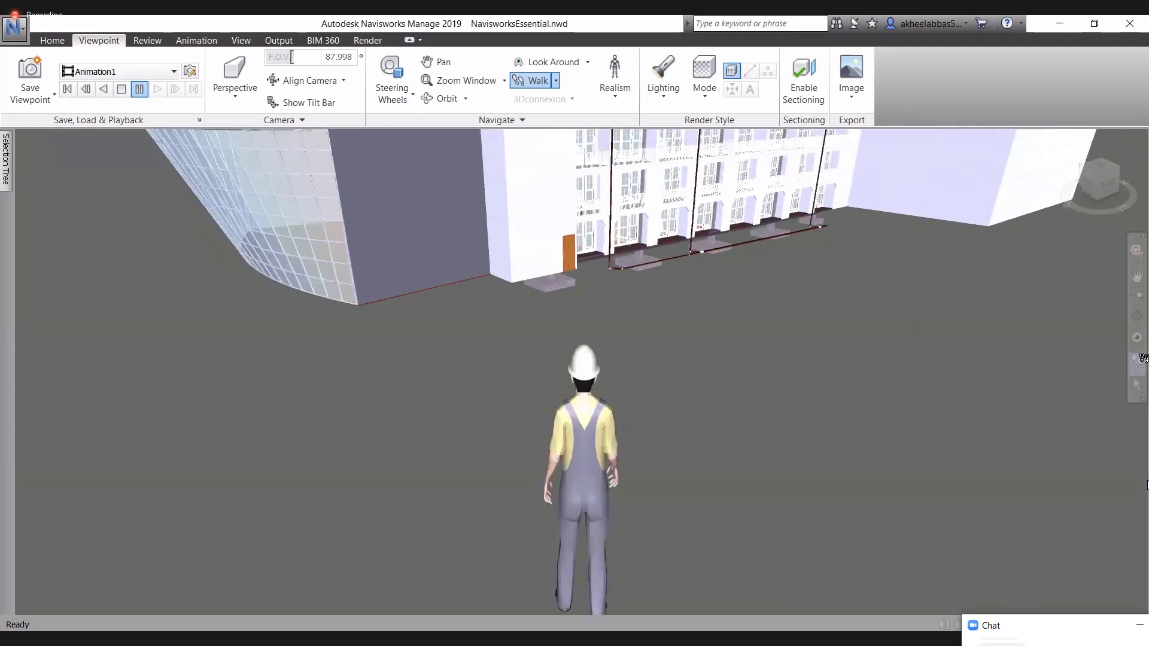
{"action": "left_click", "coordinate": [1136, 373]}
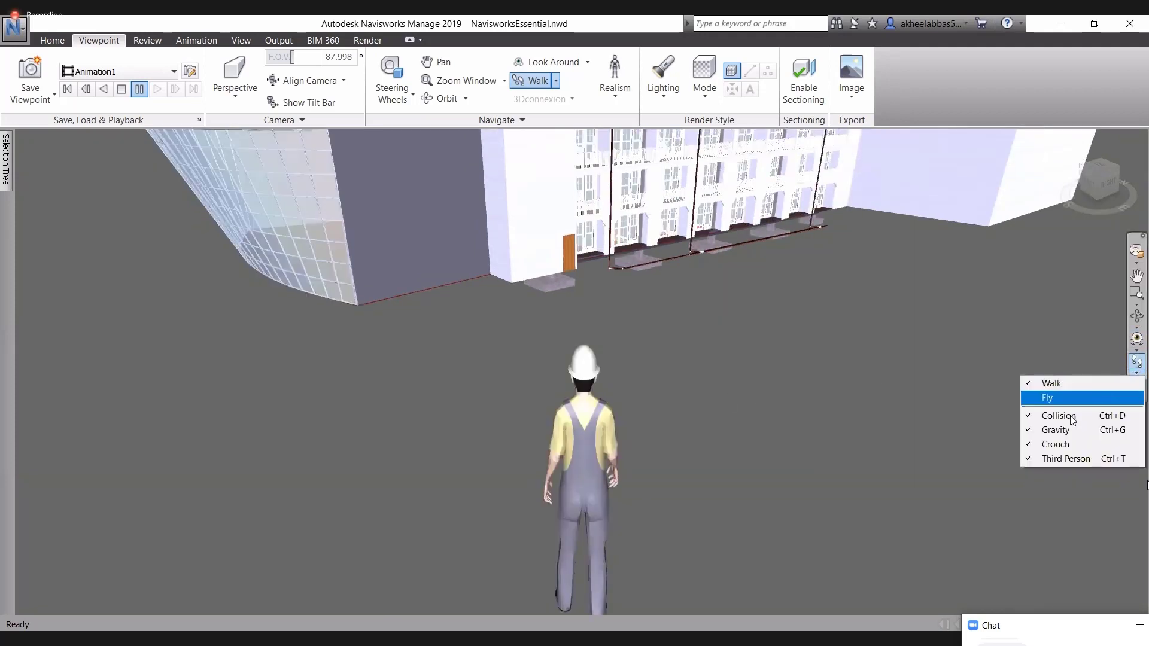
{"action": "left_click", "coordinate": [1143, 381]}
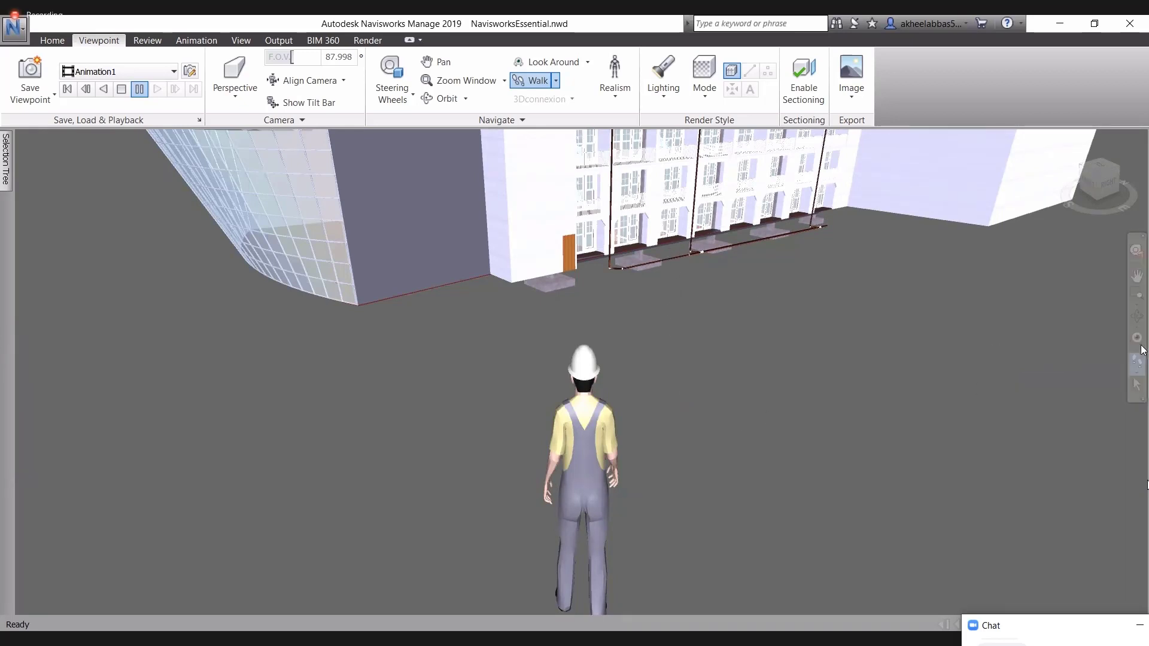
{"action": "left_click_drag", "start_coordinate": [631, 395], "coordinate": [1031, 350]}
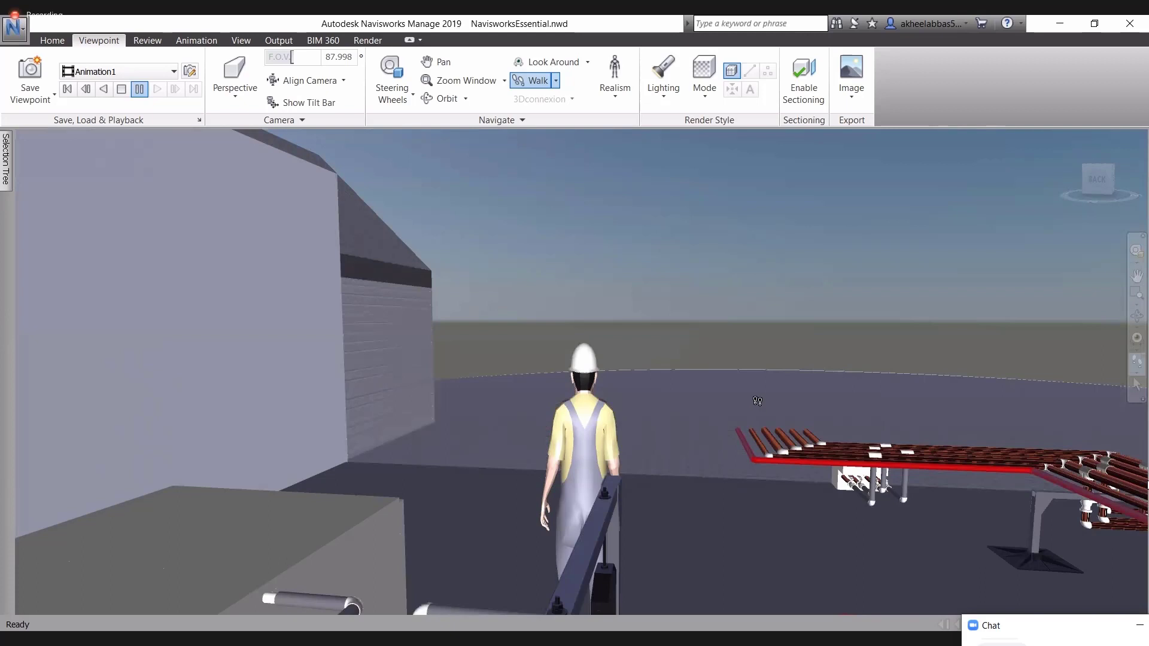
Compare the Head Light and Full Lights lighting options, ending on Full Lights.
{"action": "left_click", "coordinate": [664, 107]}
{"action": "left_click", "coordinate": [662, 182]}
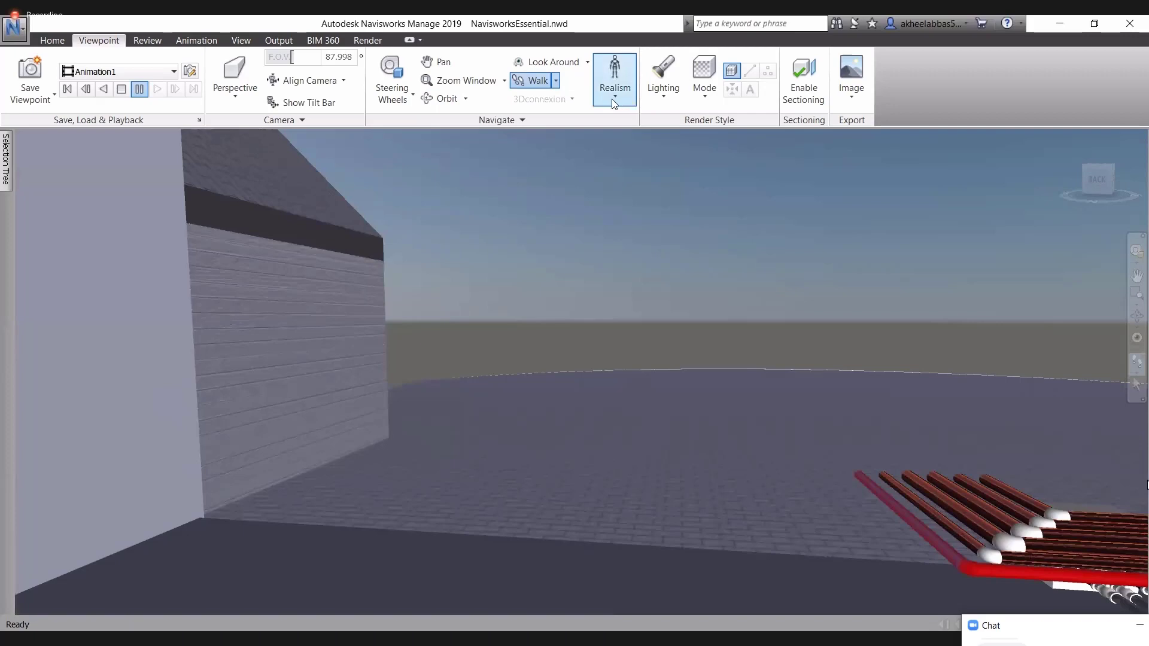
{"action": "left_click", "coordinate": [675, 112]}
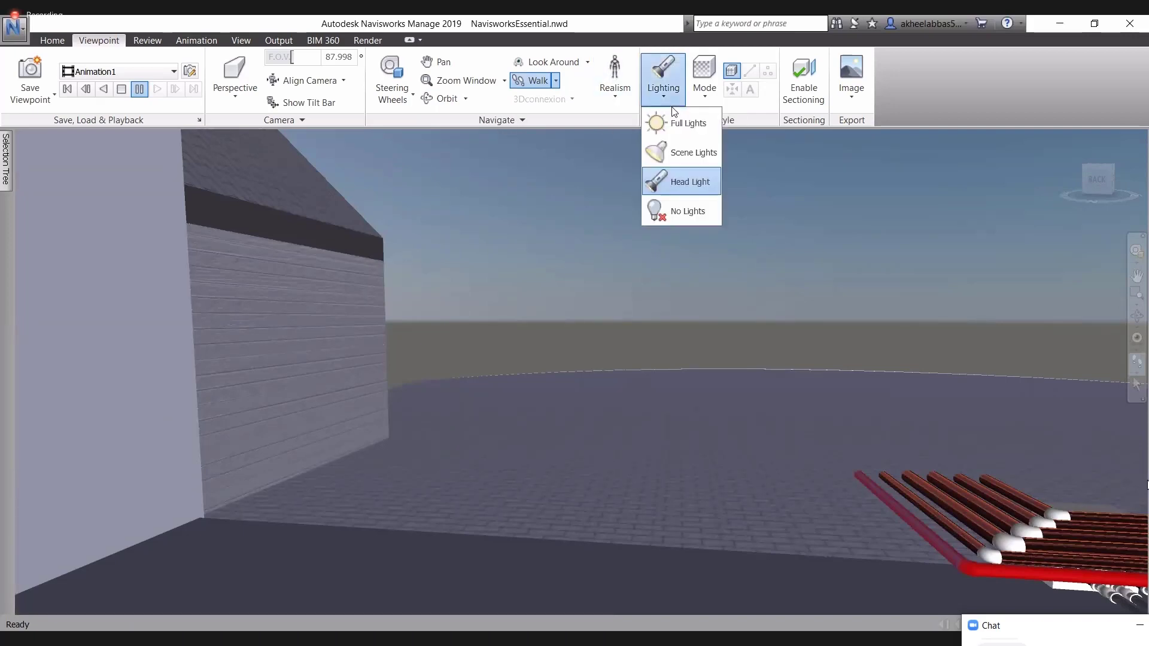
{"action": "left_click", "coordinate": [677, 122]}
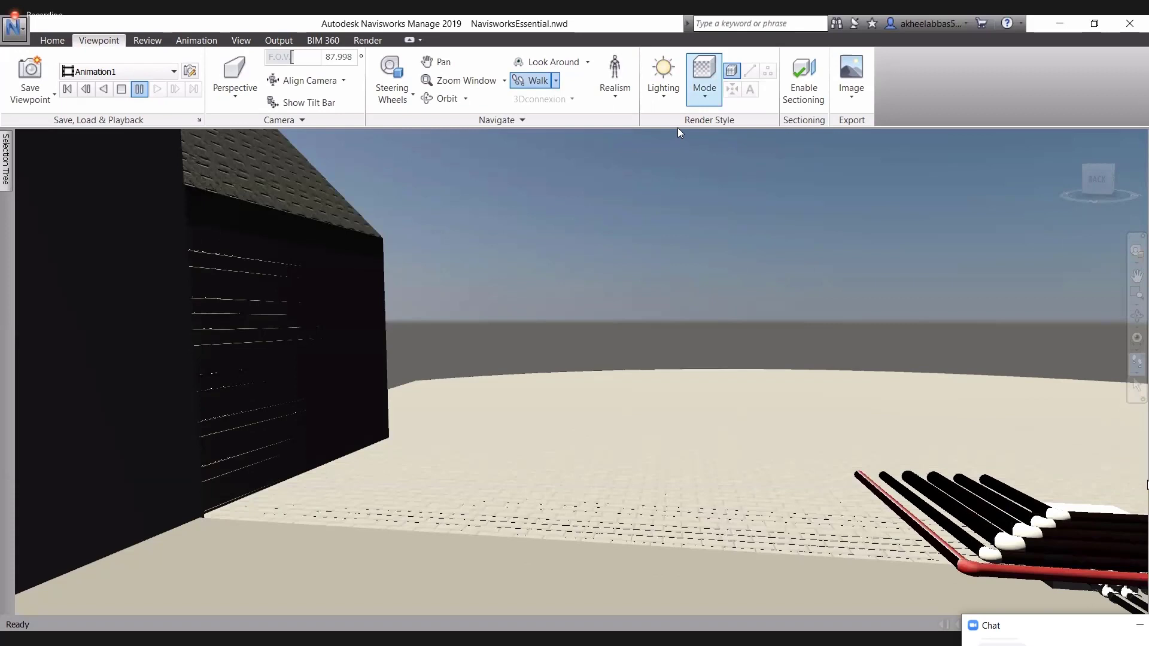
Restore the home view, orbit the building to a low front angle, and switch to the Select tool.
{"action": "left_click", "coordinate": [641, 189]}
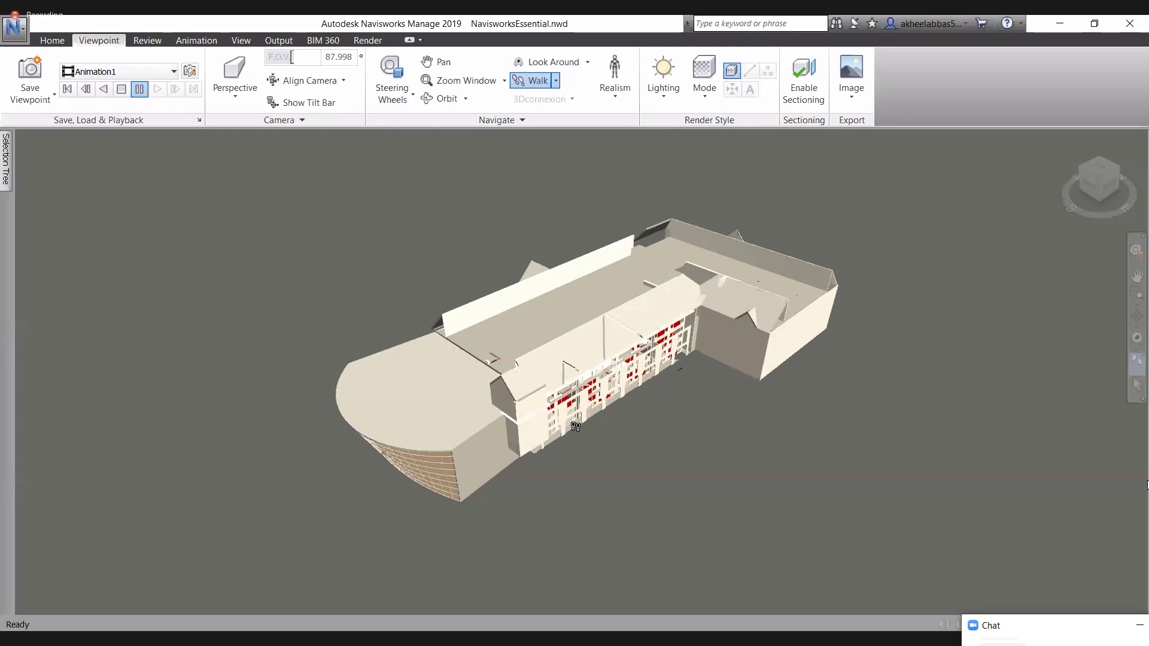
{"action": "mouse_move", "coordinate": [576, 427]}
{"action": "left_mouse_down"}
{"action": "mouse_move", "coordinate": [651, 505]}
{"action": "mouse_move", "coordinate": [564, 457]}
{"action": "mouse_move", "coordinate": [603, 466]}
{"action": "mouse_move", "coordinate": [554, 424]}
{"action": "left_mouse_up"}
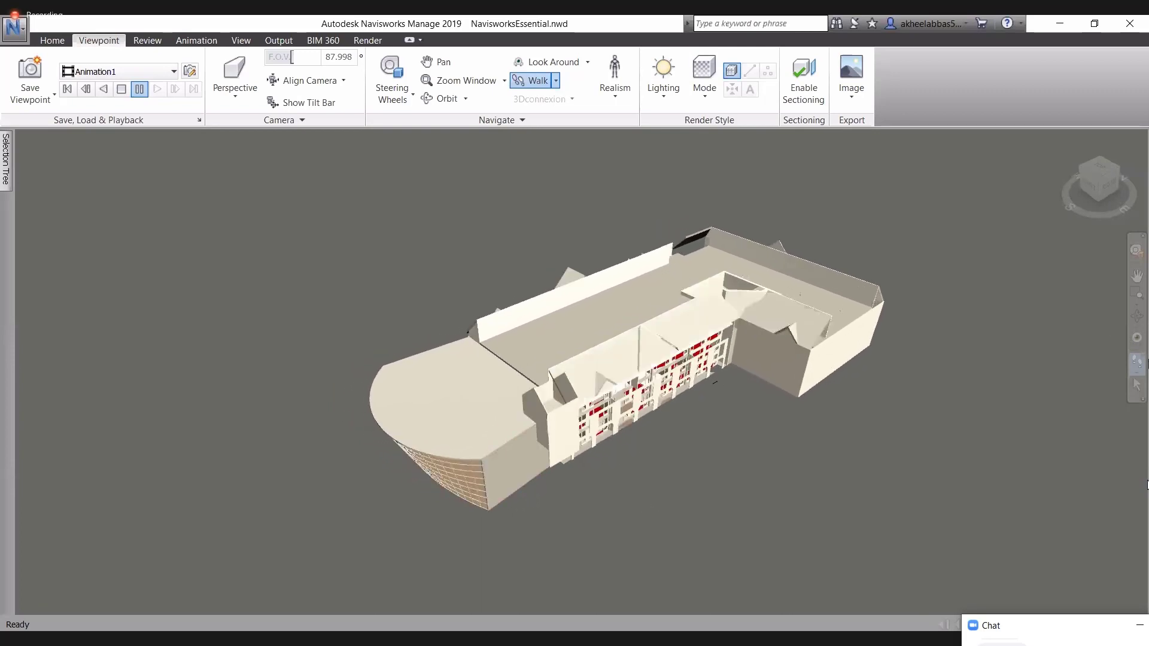
{"action": "left_click", "coordinate": [1137, 315]}
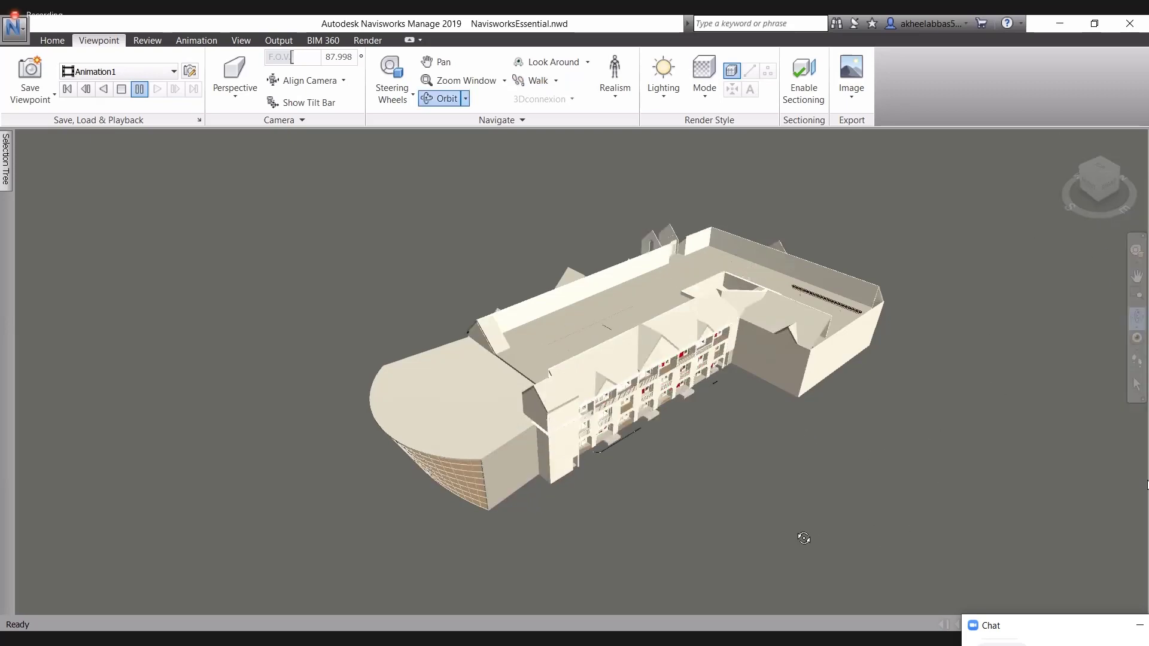
{"action": "left_click_drag", "start_coordinate": [800, 537], "coordinate": [802, 477]}
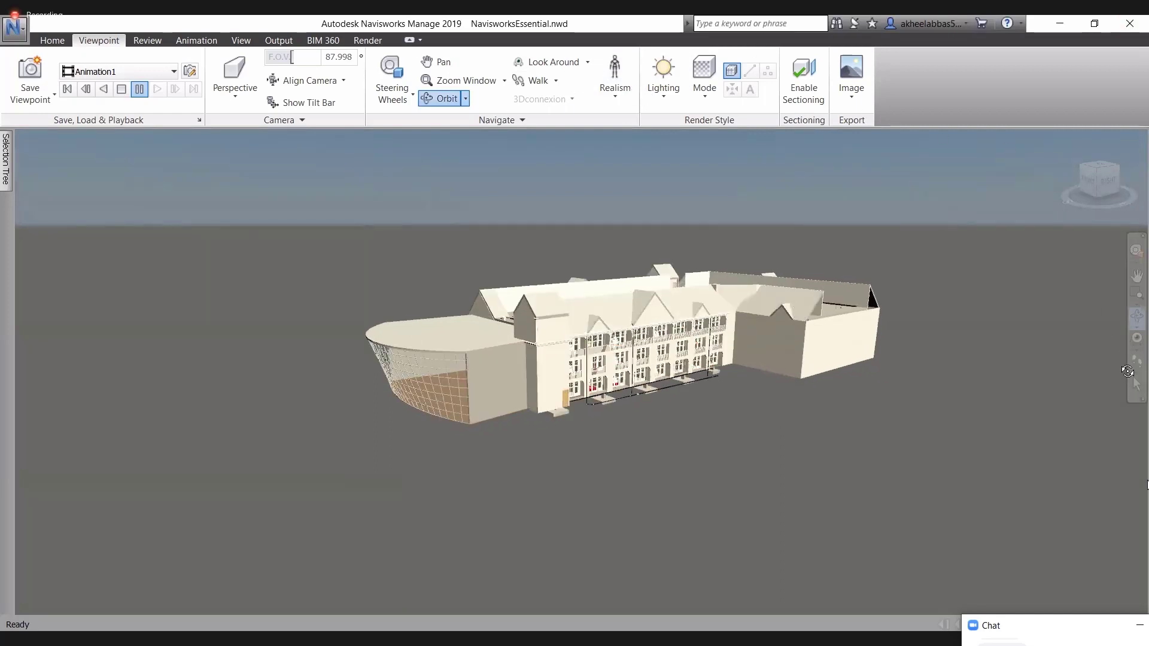
{"action": "left_click", "coordinate": [1137, 380]}
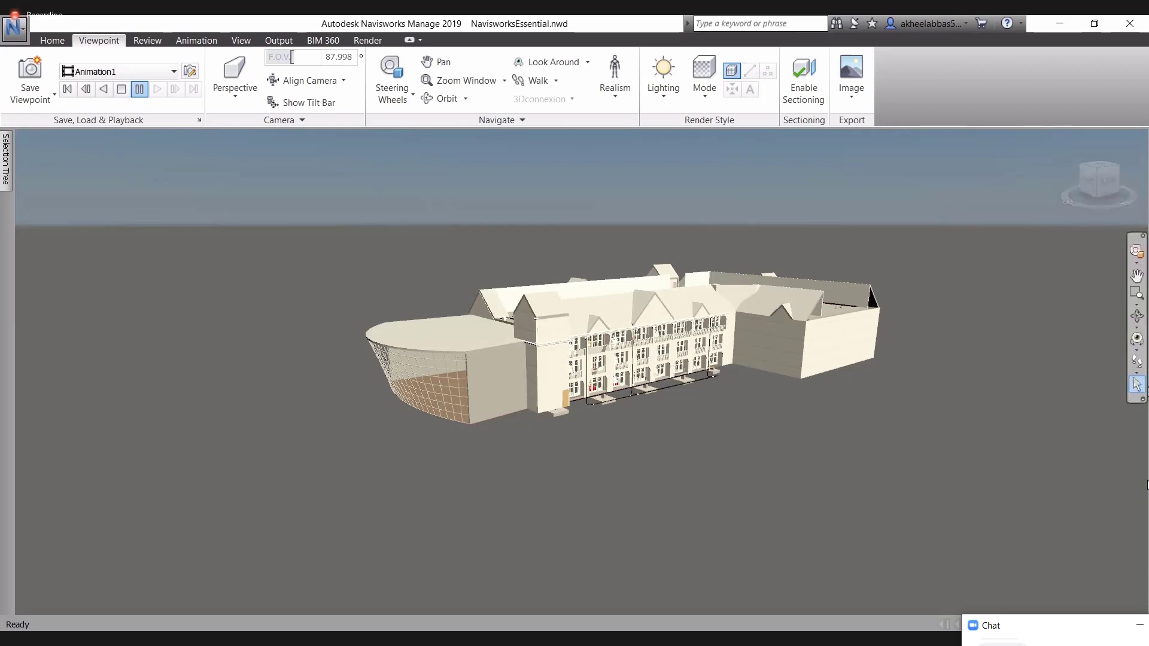
Set the lighting to No Lights and the render mode to Full Render.
{"action": "left_click", "coordinate": [665, 106]}
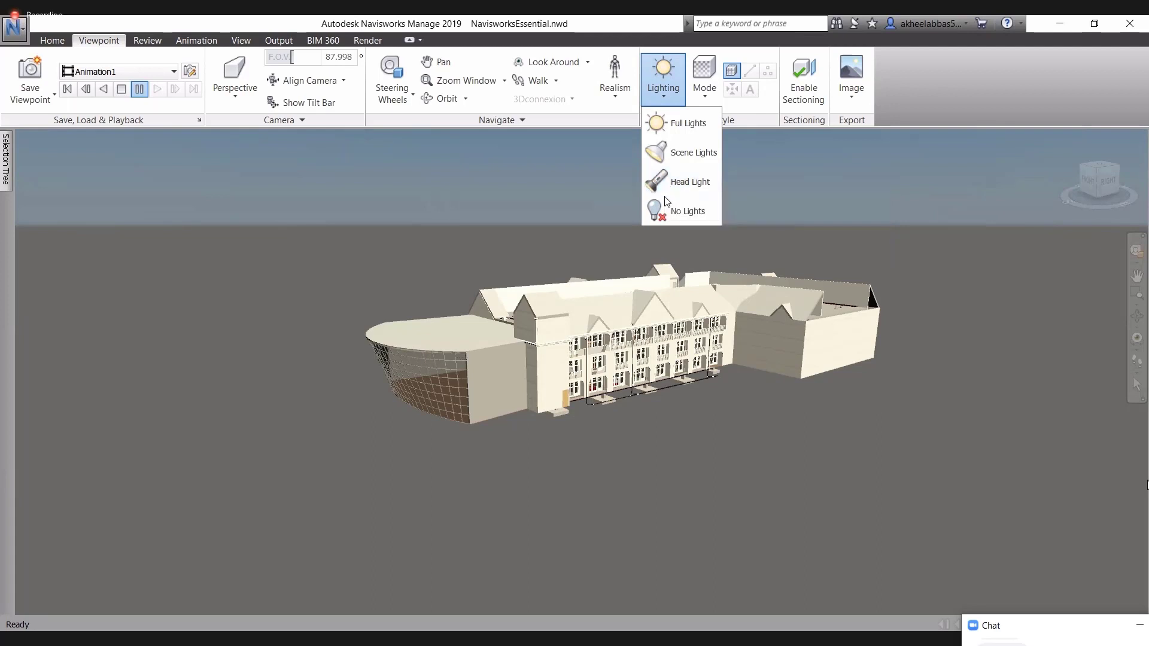
{"action": "left_click", "coordinate": [664, 210]}
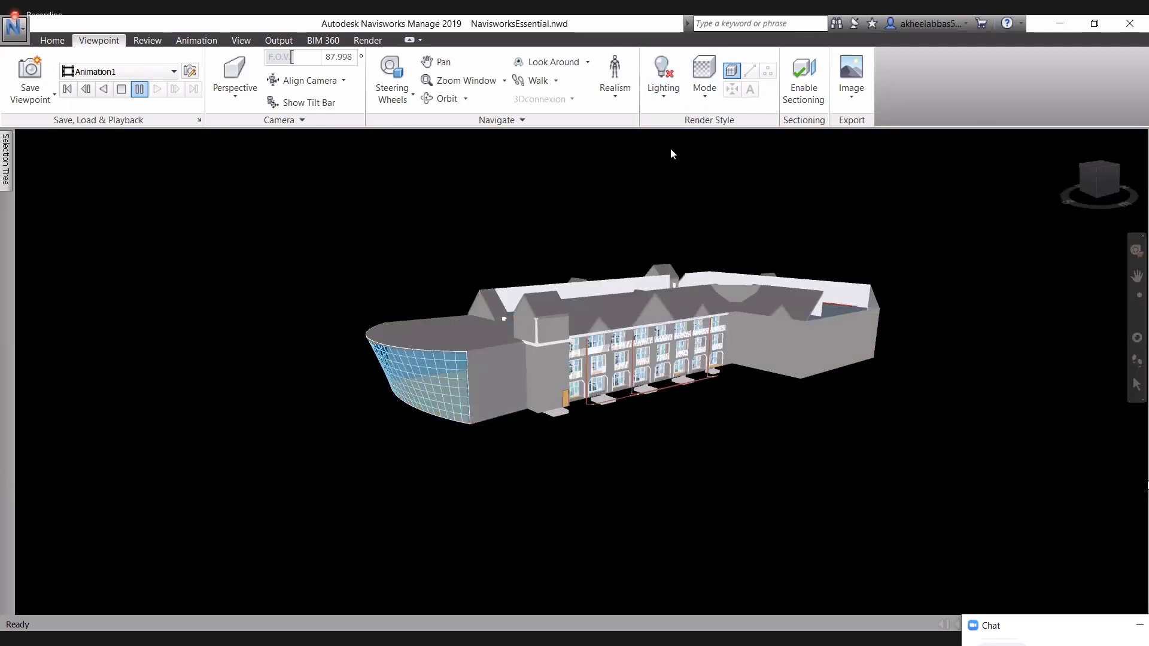
{"action": "left_click", "coordinate": [704, 98]}
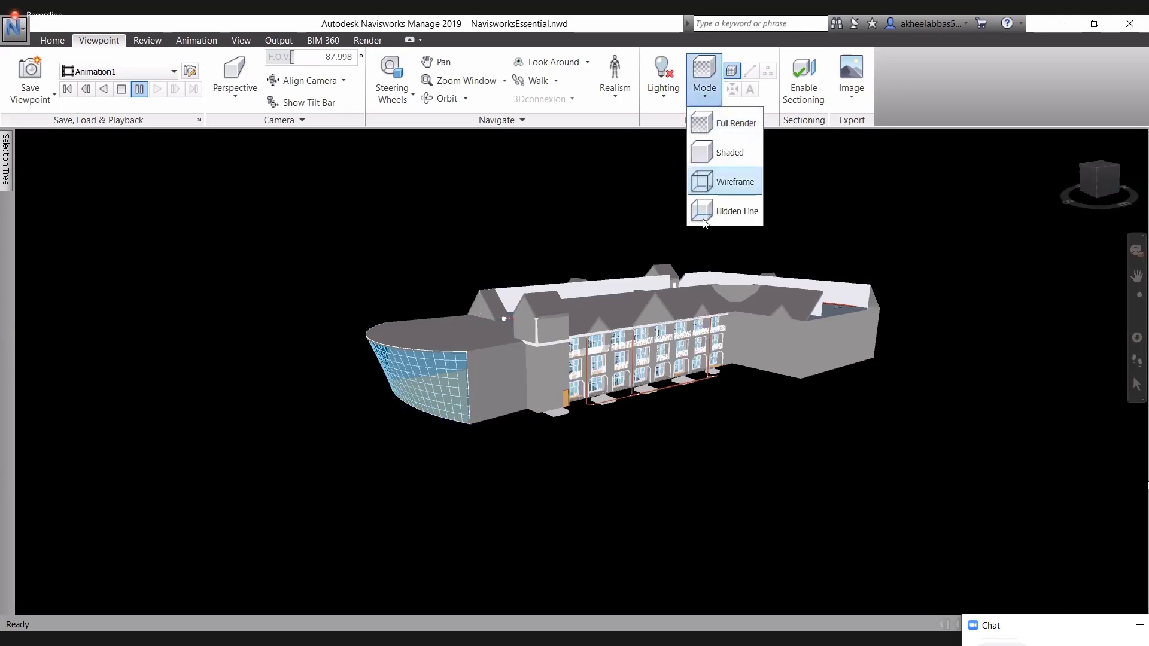
{"action": "left_click", "coordinate": [734, 124]}
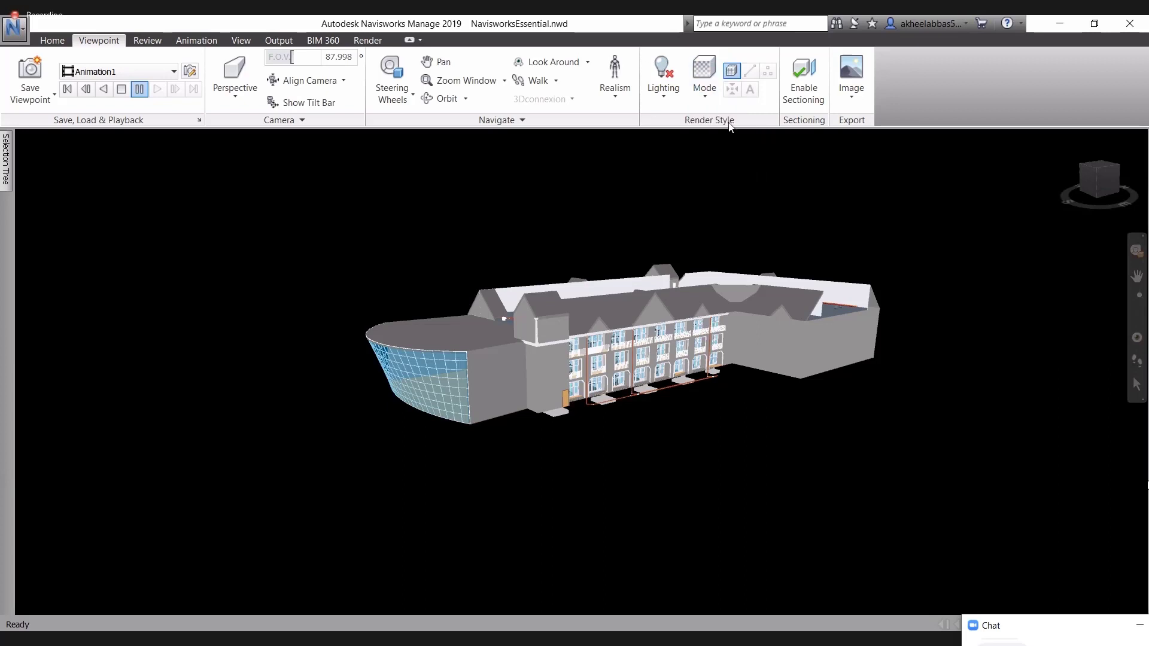
Compare the Shaded, Wireframe and Hidden Line render modes on the building, ending on Full Render.
{"action": "left_click", "coordinate": [707, 98]}
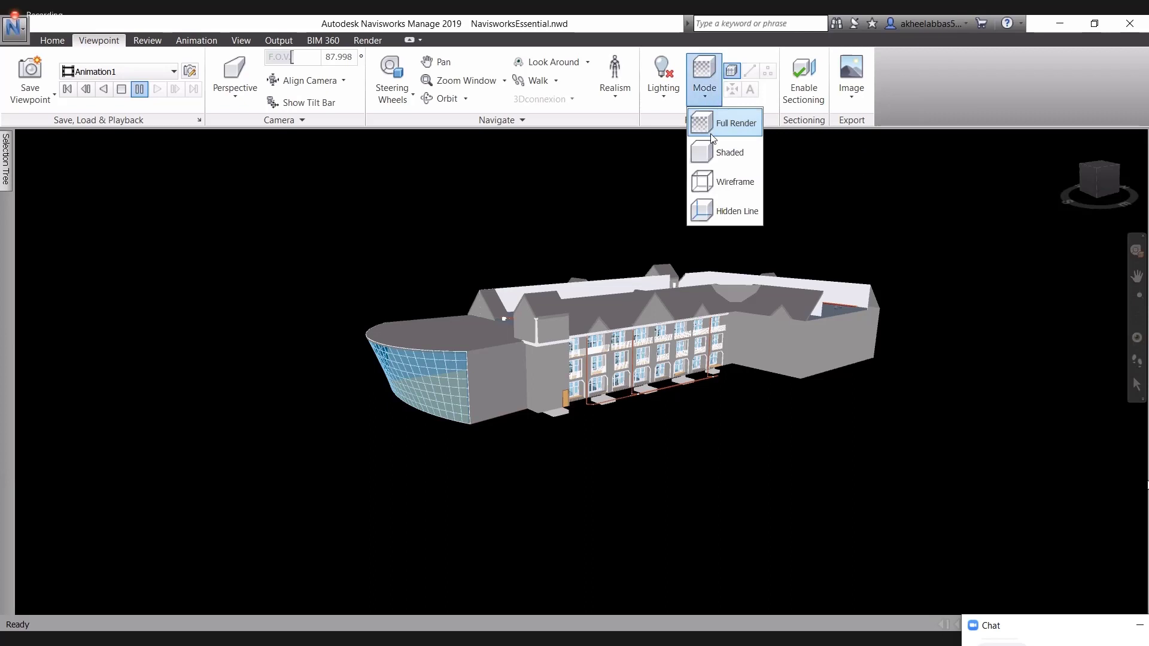
{"action": "left_click", "coordinate": [716, 149]}
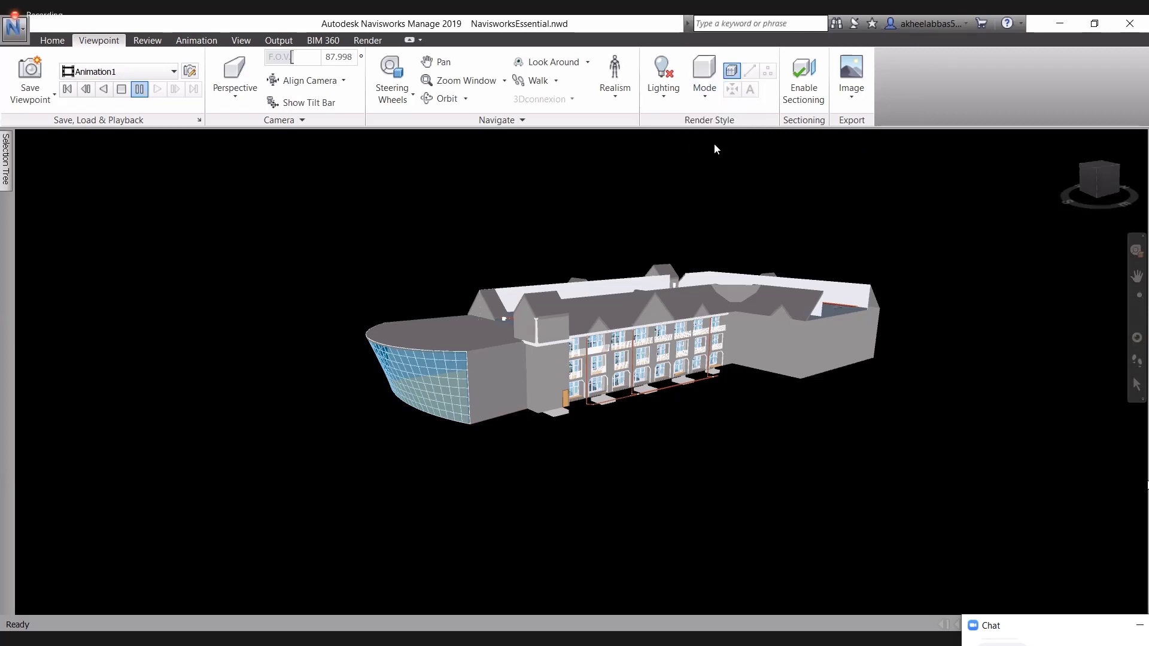
{"action": "scroll", "coordinate": [630, 298], "scroll_direction": "down", "scroll_amount": 3}
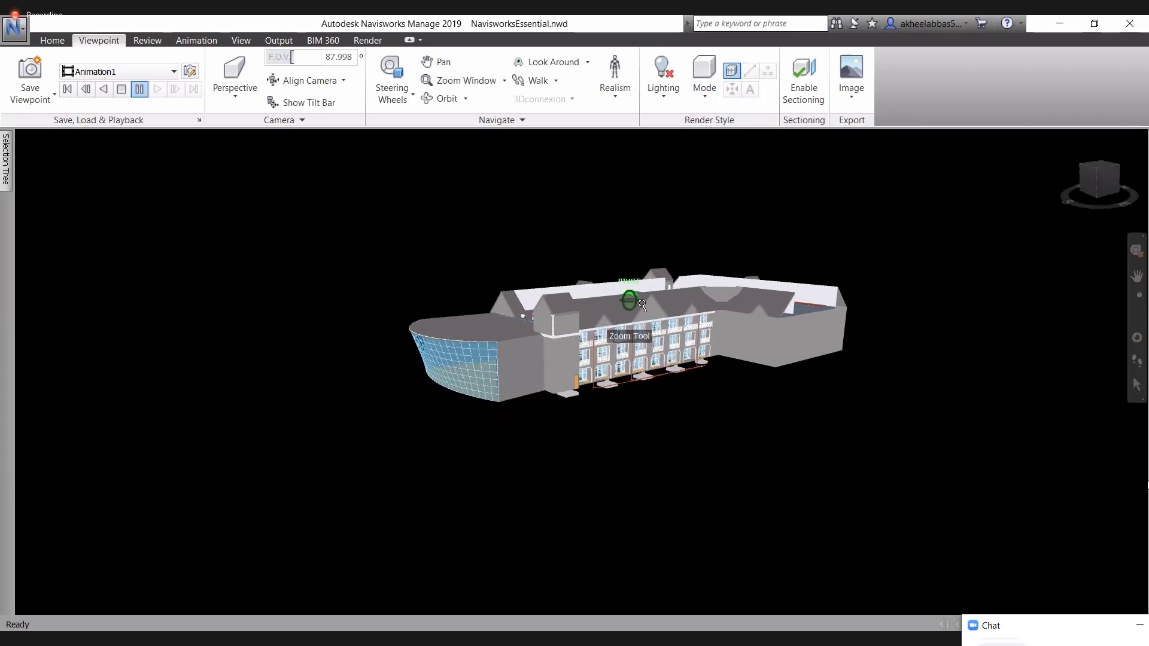
{"action": "scroll", "coordinate": [675, 262], "scroll_direction": "up", "scroll_amount": 4}
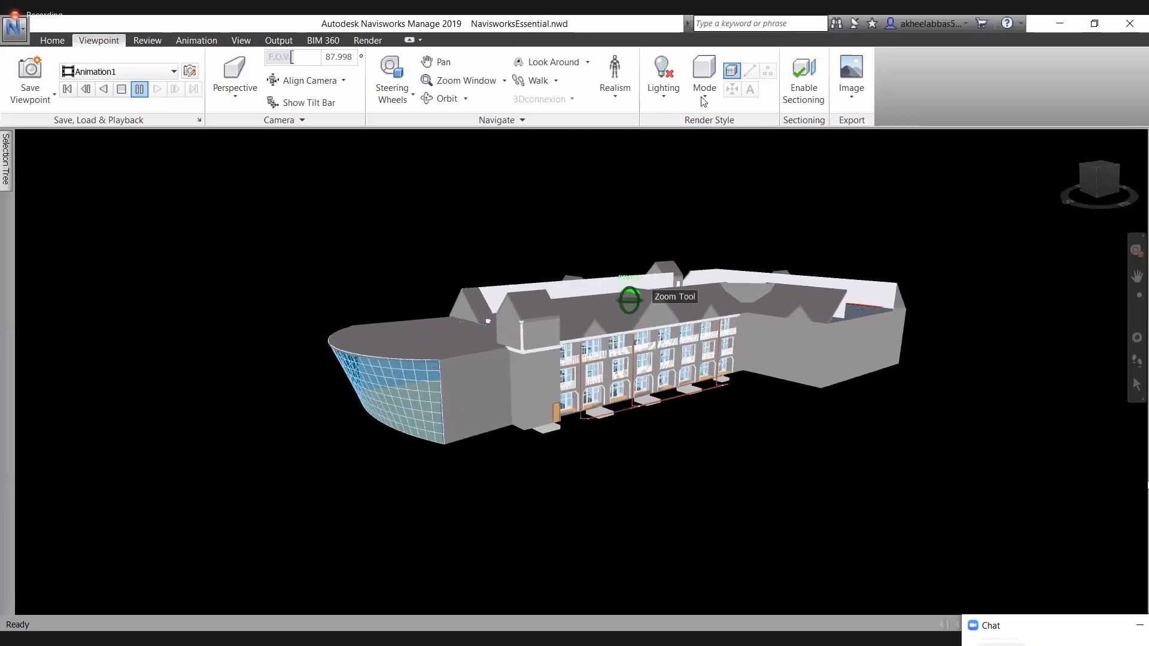
{"action": "left_click", "coordinate": [705, 78]}
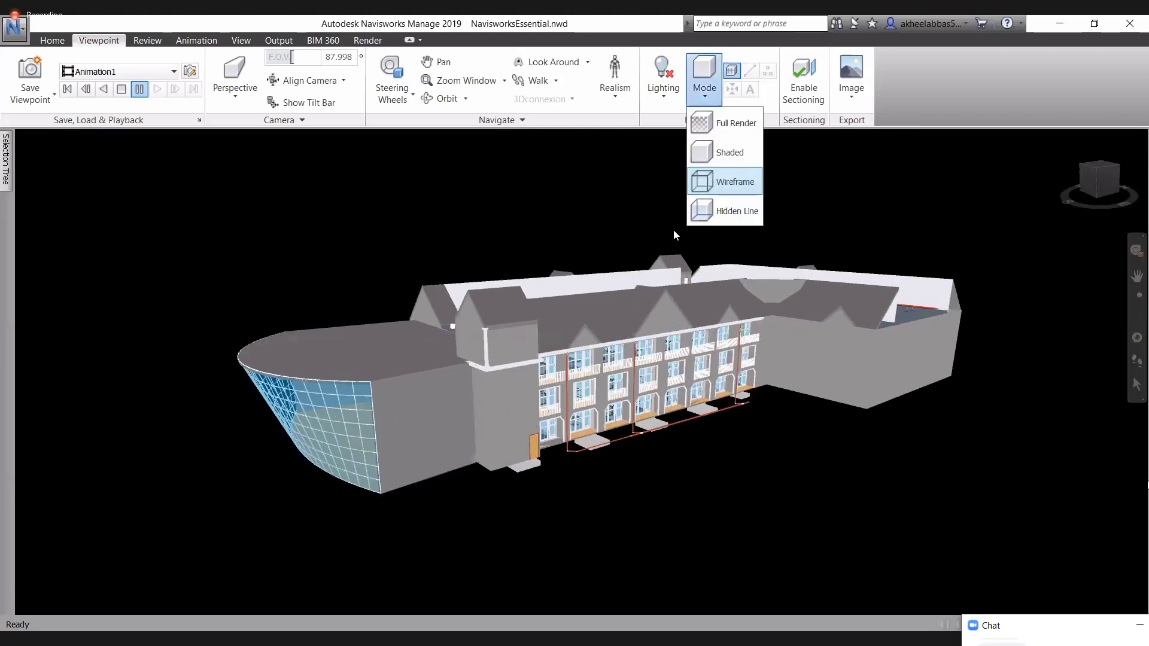
{"action": "left_click", "coordinate": [509, 307]}
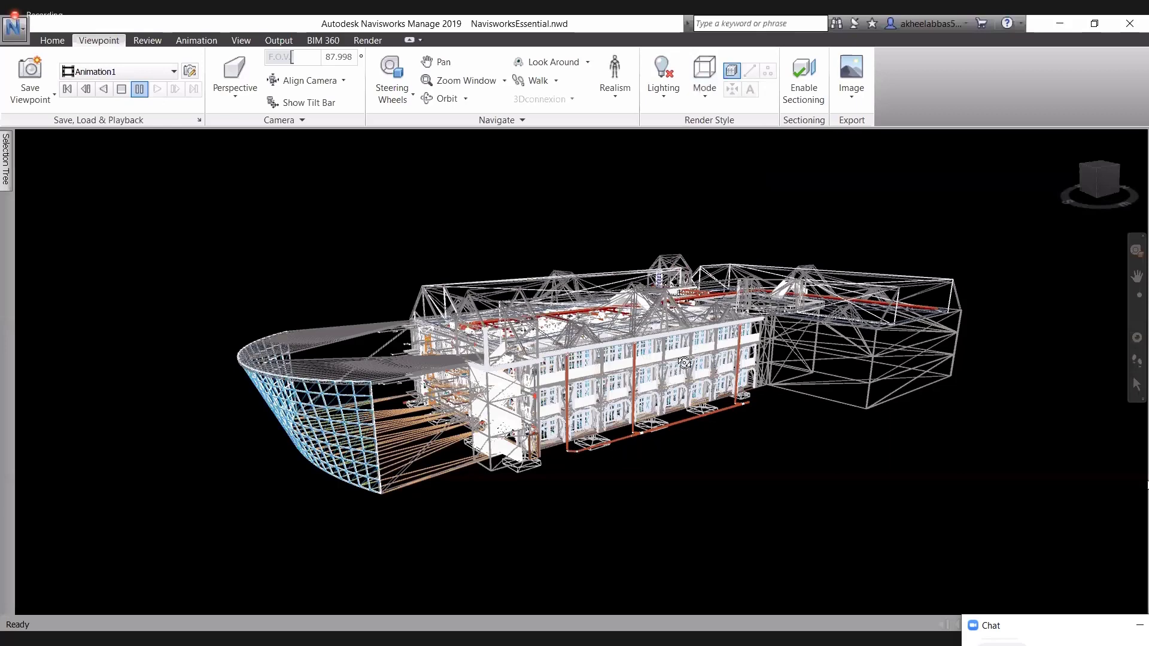
{"action": "left_click_drag", "start_coordinate": [706, 420], "coordinate": [535, 409]}
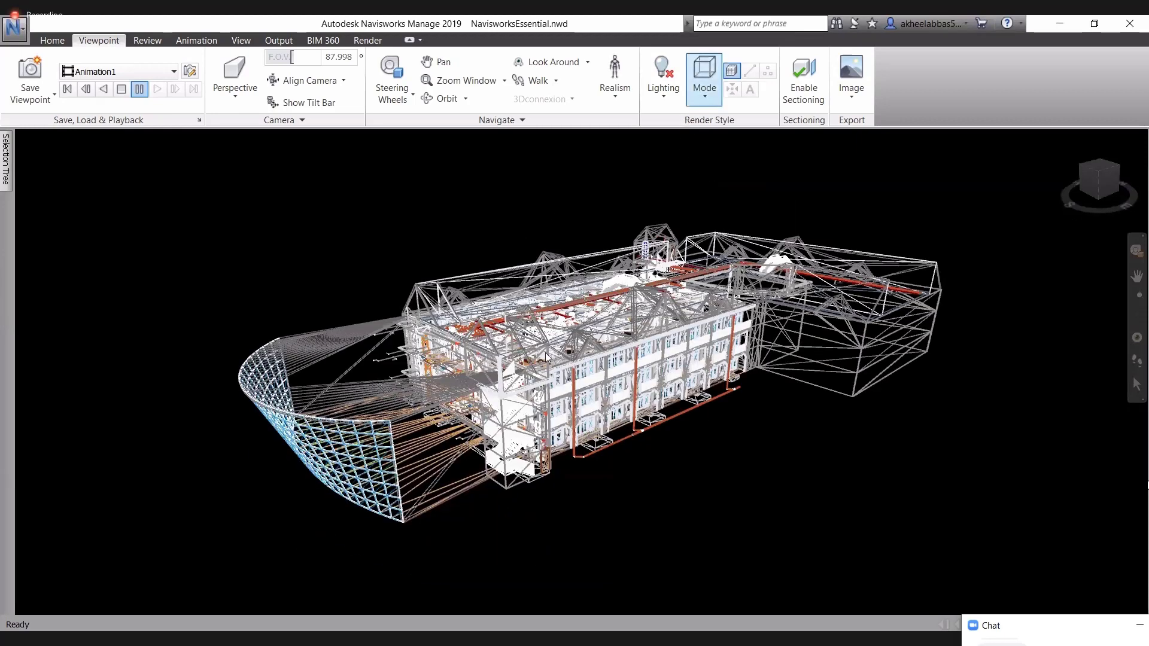
{"action": "mouse_move", "coordinate": [505, 431]}
{"action": "middle_mouse_down", "text": "shift"}
{"action": "mouse_move", "coordinate": [491, 437]}
{"action": "mouse_move", "coordinate": [519, 432]}
{"action": "middle_mouse_up", "text": "shift"}
{"action": "scroll", "coordinate": [604, 317], "scroll_direction": "up", "scroll_amount": 1}
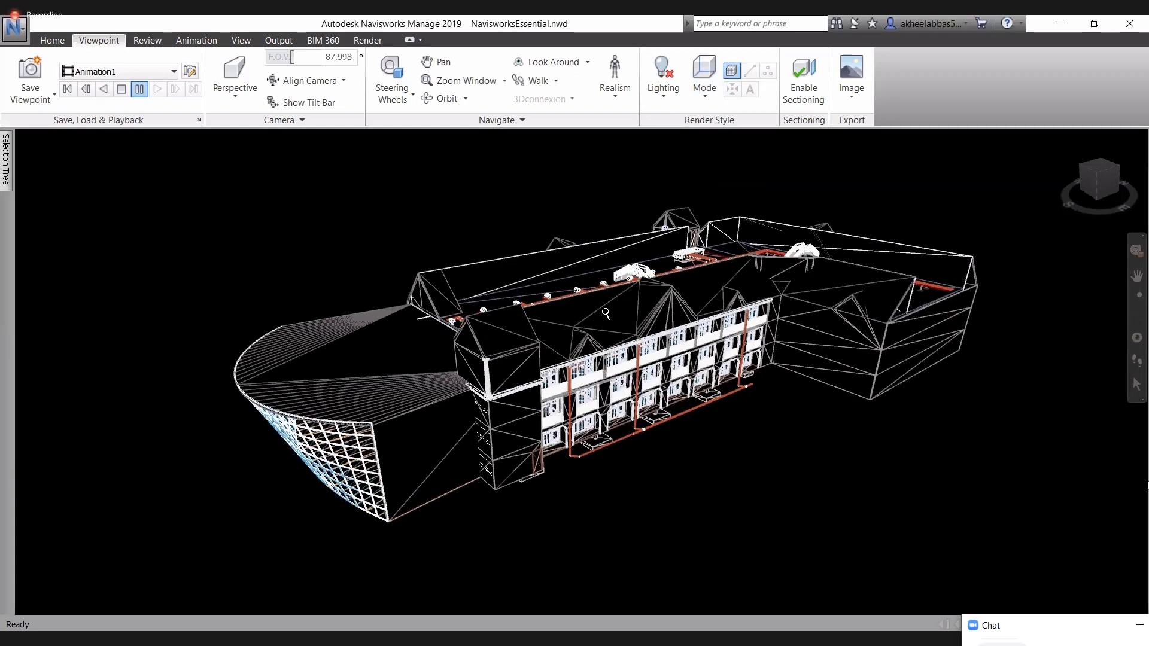
{"action": "scroll", "coordinate": [605, 328], "scroll_direction": "down", "scroll_amount": 1}
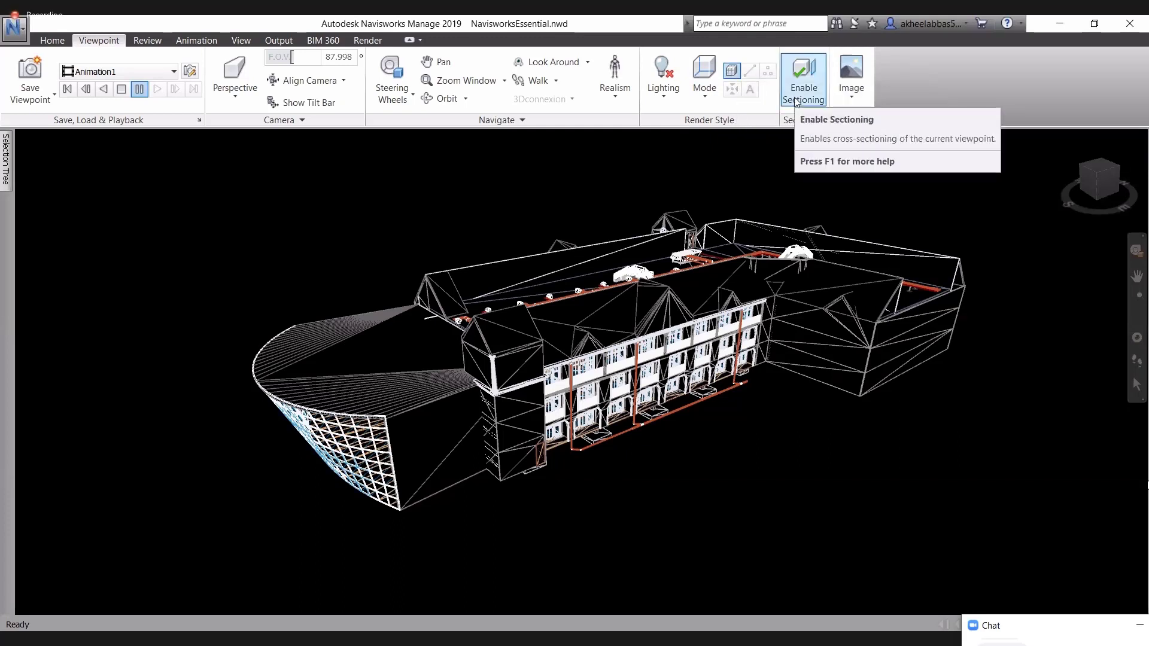
{"action": "left_click", "coordinate": [699, 96]}
{"action": "left_click", "coordinate": [724, 123]}
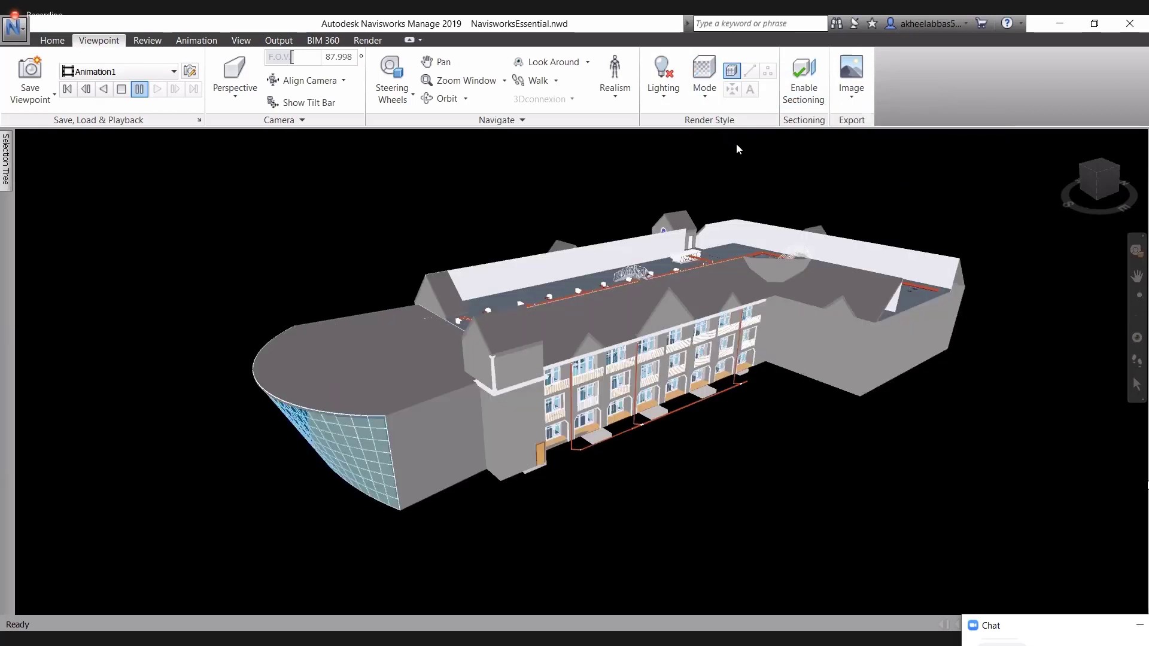
Enable sectioning and move section plane 1 along the building so it cuts through the furnished rooms of the windowed wing.
{"action": "left_click", "coordinate": [795, 102]}
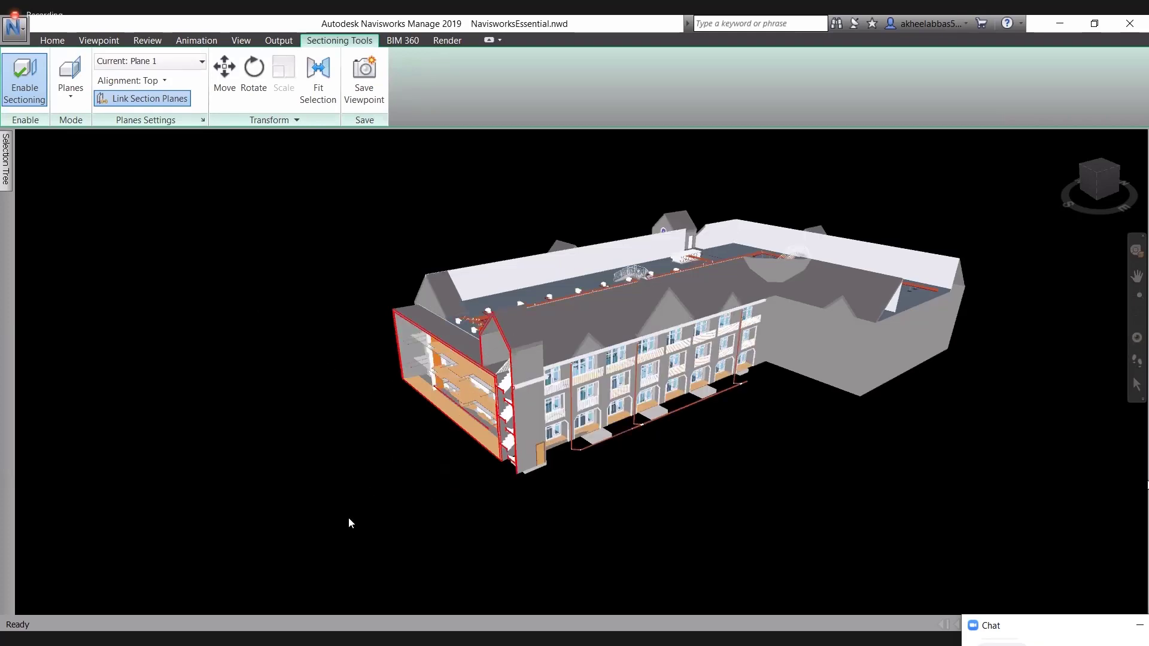
{"action": "middle_click_drag", "start_coordinate": [604, 488], "coordinate": [363, 222], "text": "shift"}
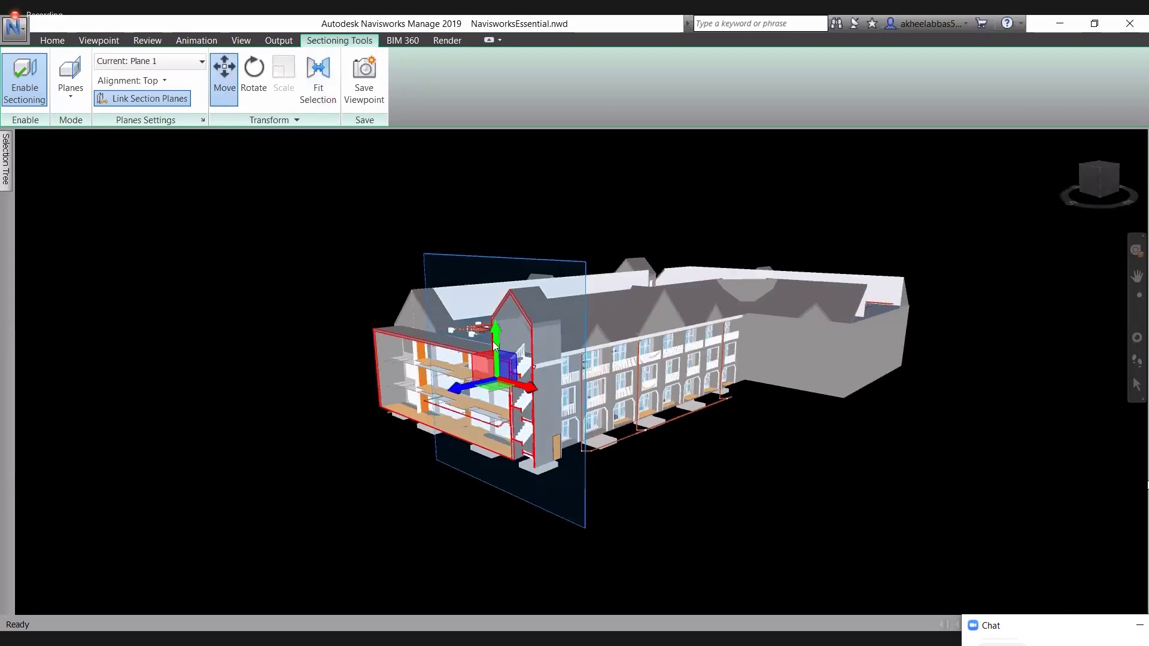
{"action": "left_click_drag", "start_coordinate": [497, 347], "coordinate": [490, 328]}
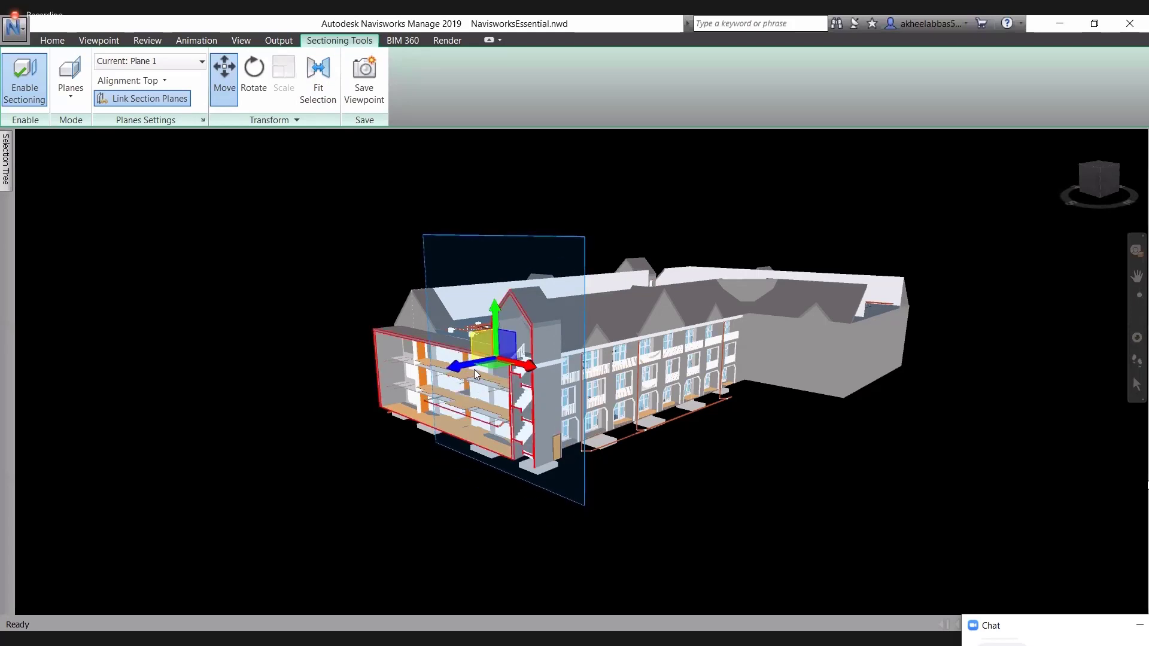
{"action": "left_click_drag", "start_coordinate": [464, 364], "coordinate": [416, 376]}
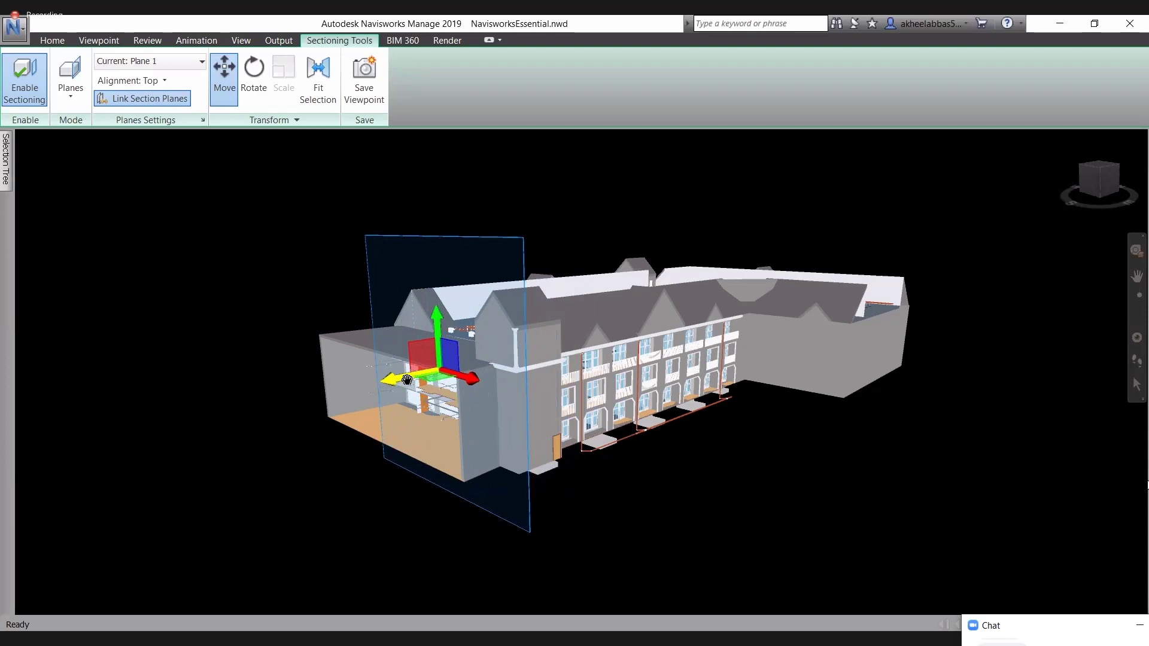
{"action": "left_click_drag", "start_coordinate": [407, 380], "coordinate": [577, 344]}
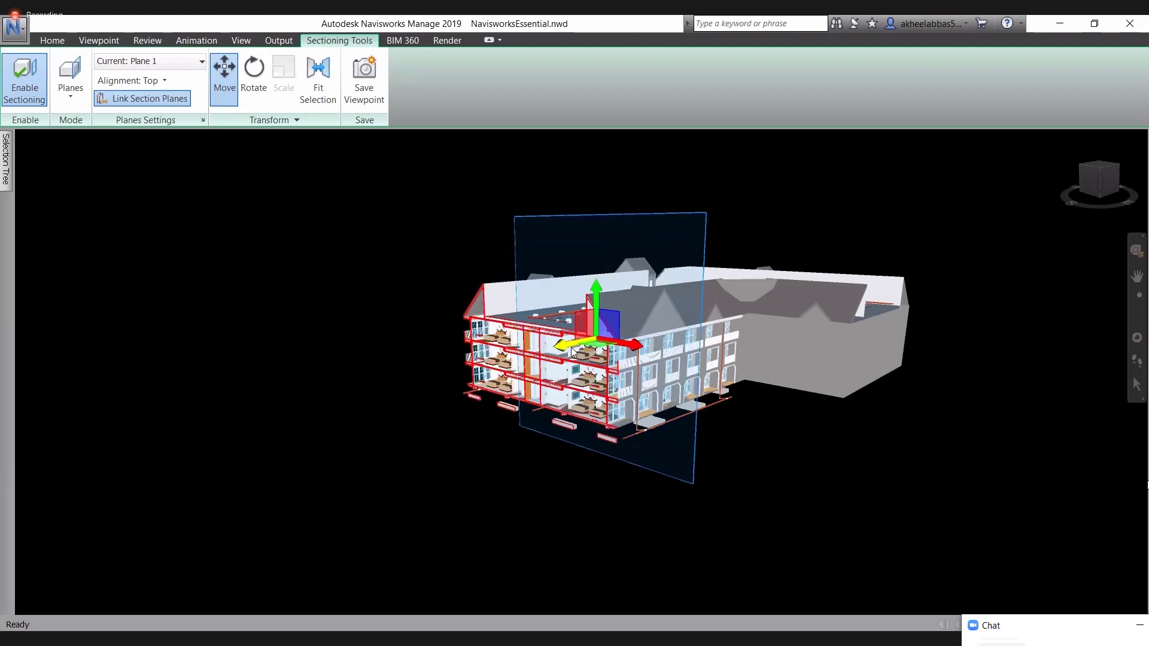
Section the building with a Box, shift the box towards the curved glass end, and return to Planes mode.
{"action": "left_click", "coordinate": [76, 105]}
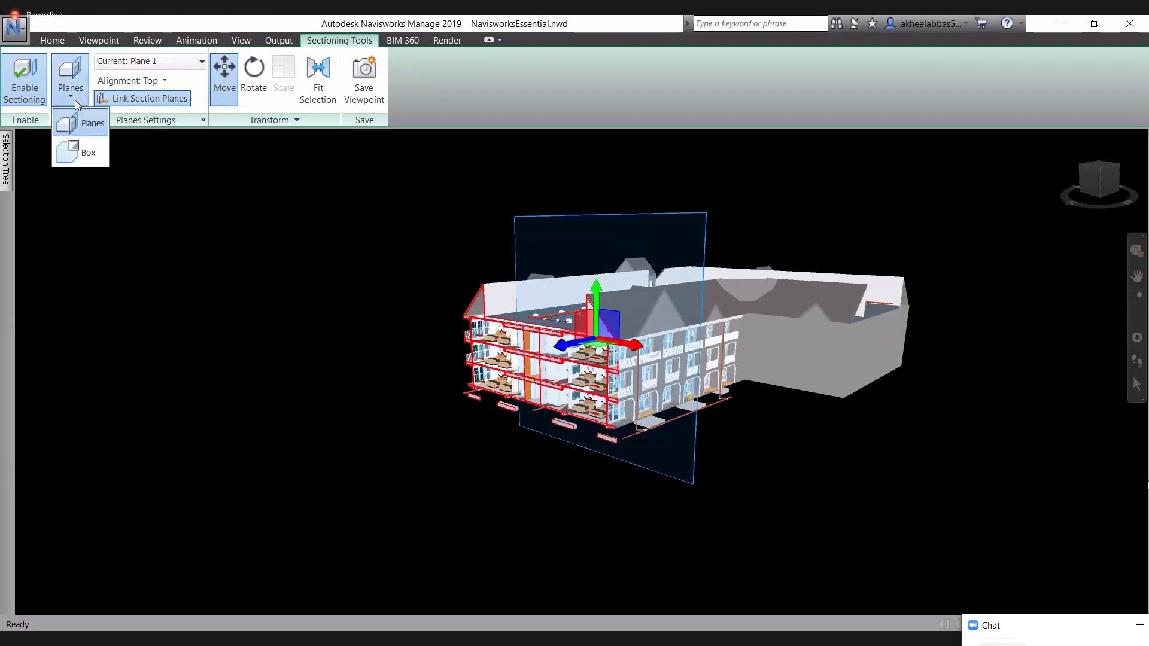
{"action": "left_click", "coordinate": [84, 148]}
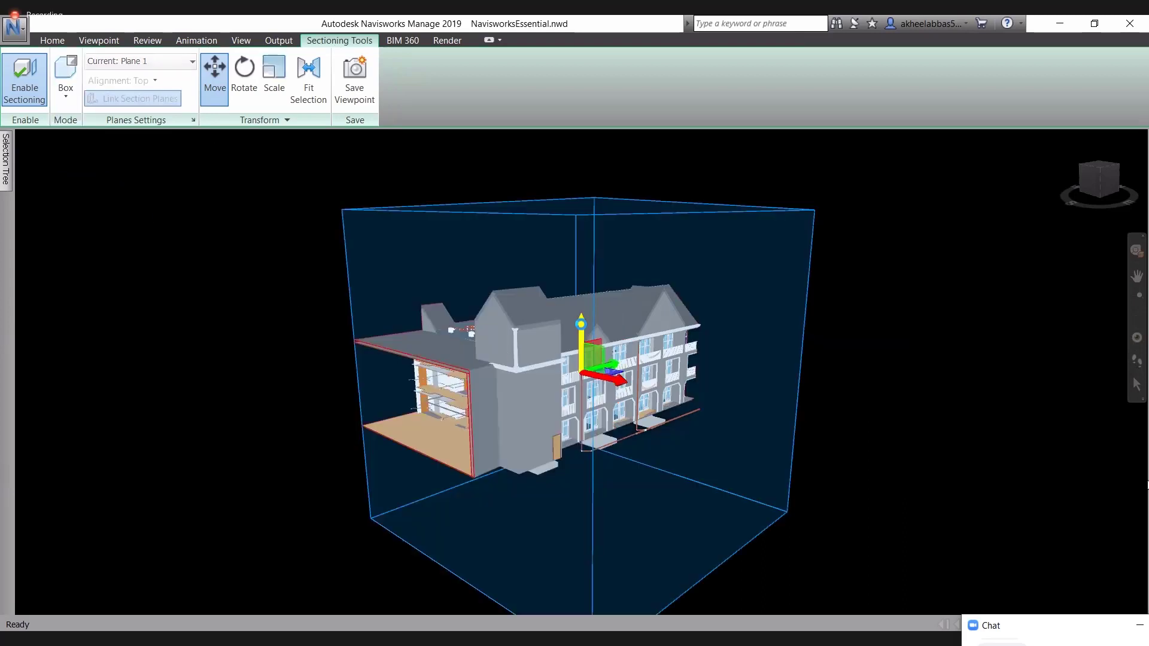
{"action": "mouse_move", "coordinate": [563, 314]}
{"action": "left_mouse_down"}
{"action": "mouse_move", "coordinate": [563, 210]}
{"action": "mouse_move", "coordinate": [564, 311]}
{"action": "left_mouse_up"}
{"action": "left_click_drag", "start_coordinate": [620, 380], "coordinate": [513, 366]}
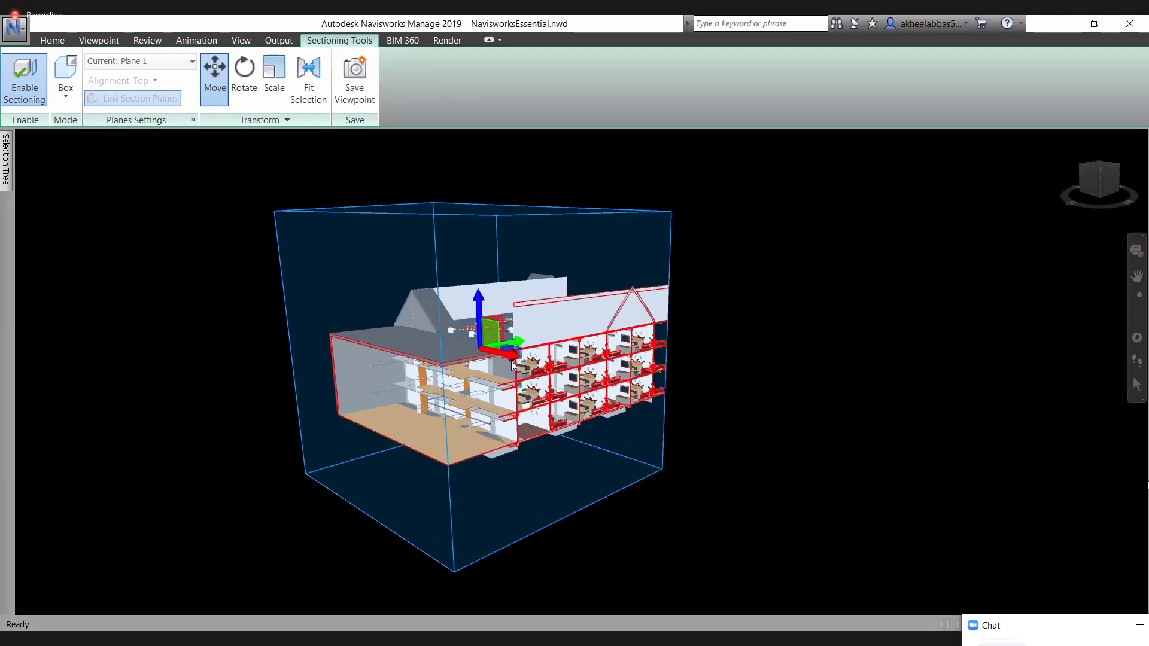
{"action": "left_click", "coordinate": [67, 93]}
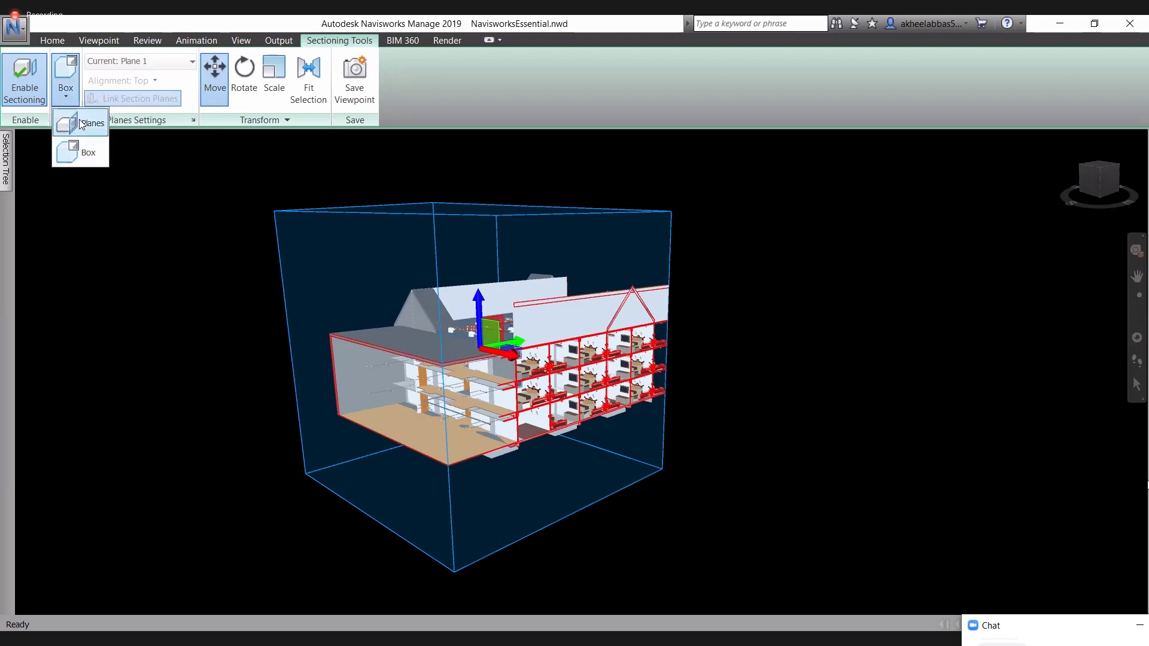
{"action": "left_click", "coordinate": [90, 122]}
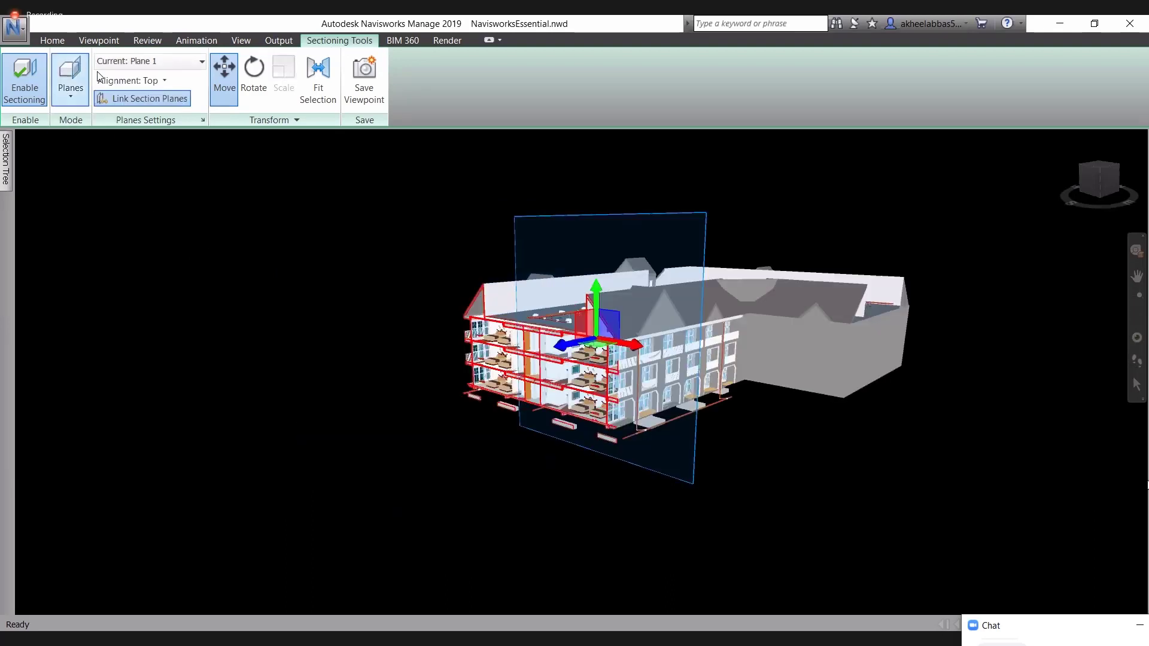
Align section plane 1 to Front and move it back and forth along the length of the building.
{"action": "left_click", "coordinate": [157, 63]}
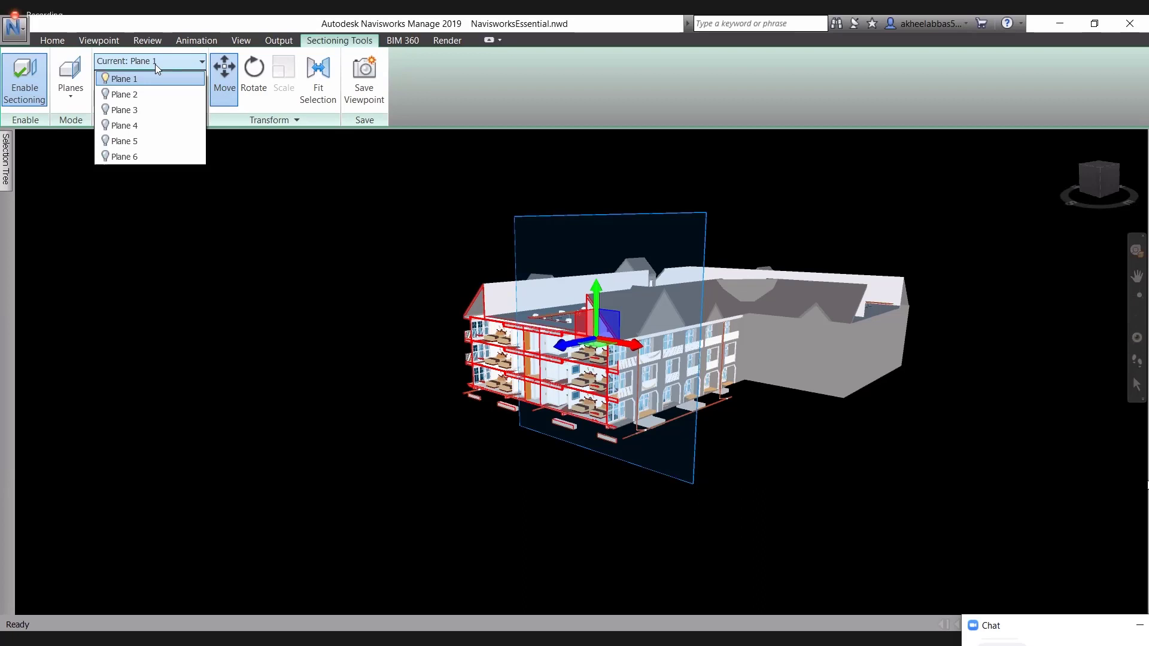
{"action": "left_click", "coordinate": [155, 64]}
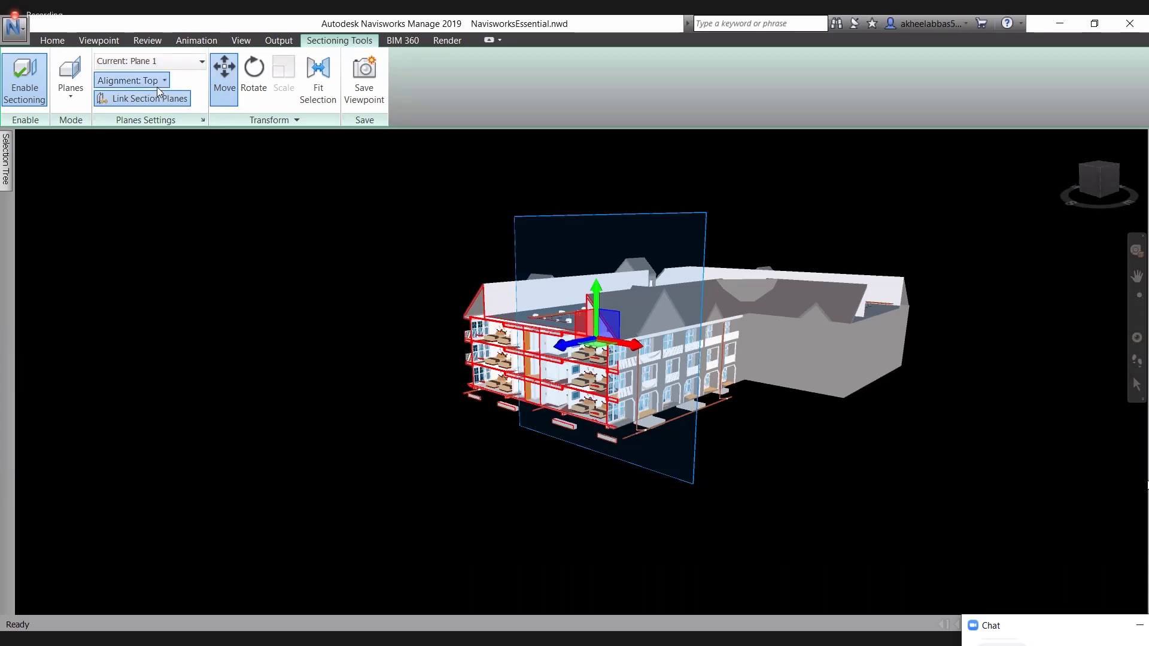
{"action": "left_click", "coordinate": [163, 81]}
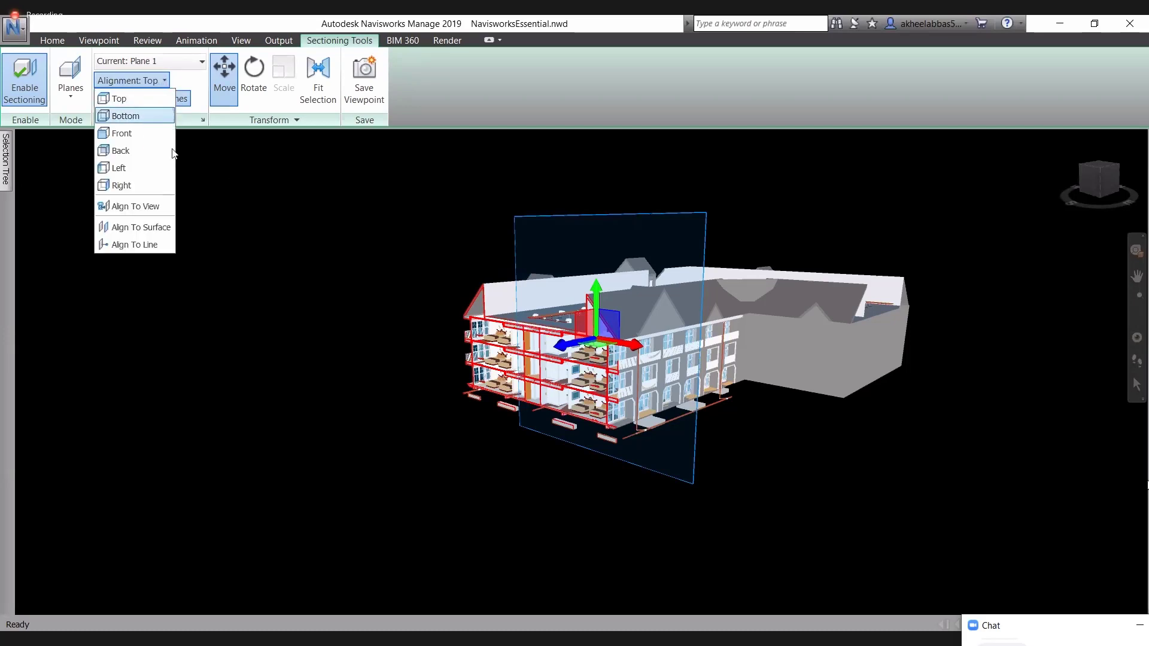
{"action": "left_click", "coordinate": [145, 134]}
{"action": "mouse_move", "coordinate": [597, 288]}
{"action": "left_mouse_down"}
{"action": "mouse_move", "coordinate": [626, 279]}
{"action": "mouse_move", "coordinate": [628, 245]}
{"action": "mouse_move", "coordinate": [614, 291]}
{"action": "left_mouse_up"}
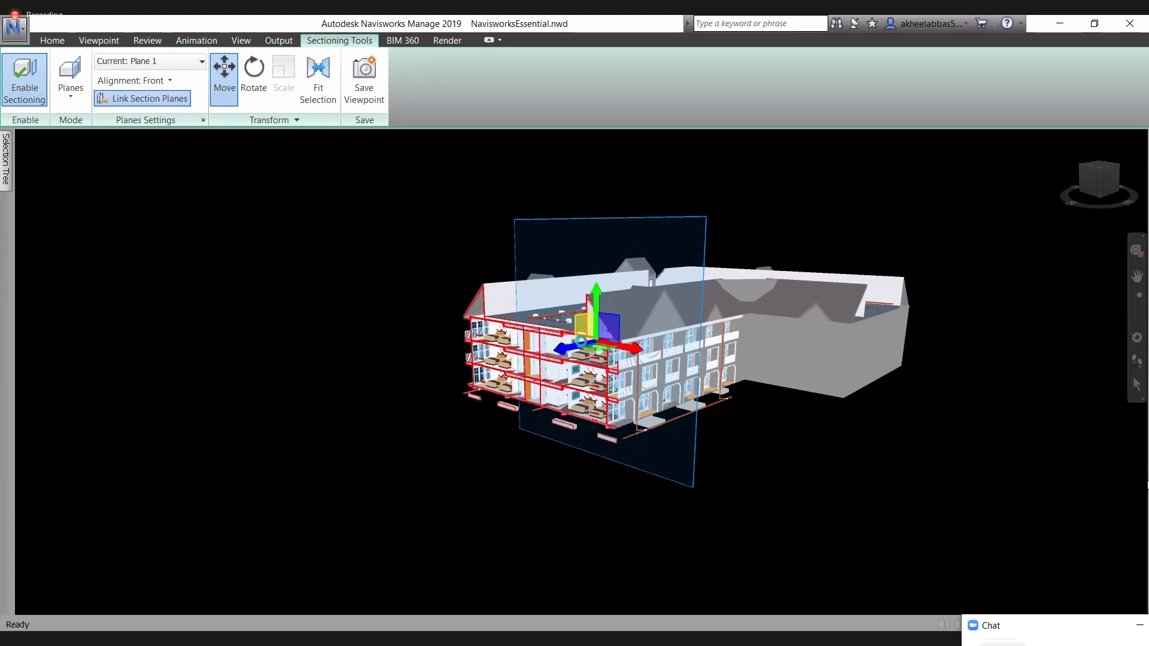
{"action": "left_click_drag", "start_coordinate": [578, 348], "coordinate": [277, 423]}
{"action": "left_click_drag", "start_coordinate": [501, 352], "coordinate": [548, 345]}
{"action": "left_click", "coordinate": [137, 99]}
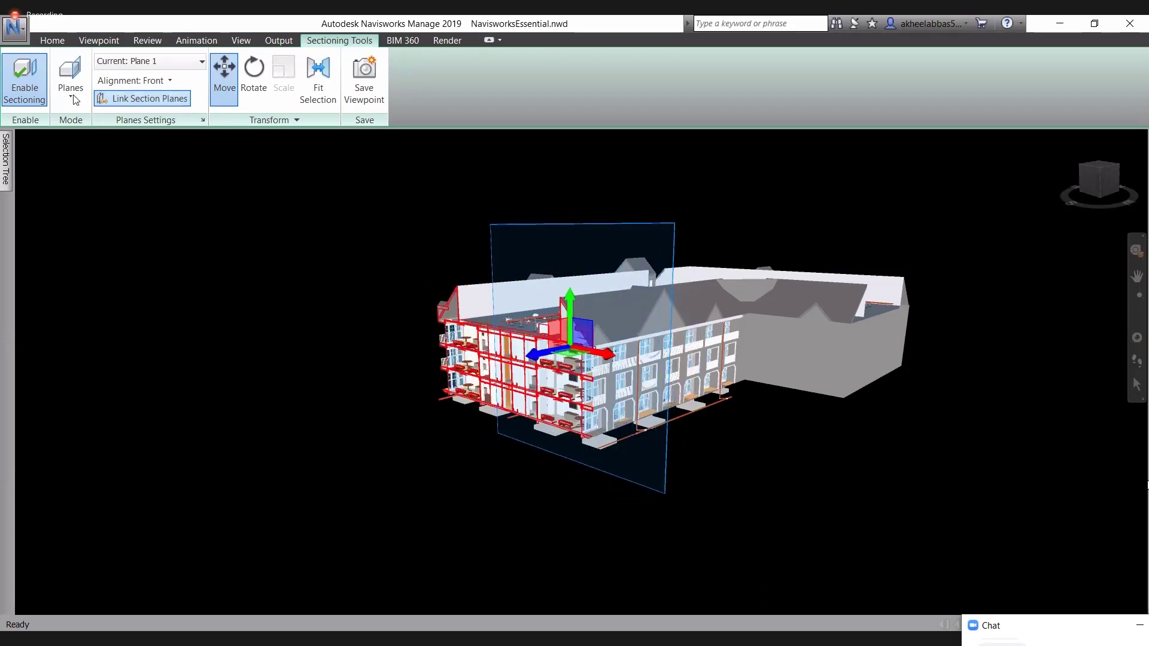
Align section plane 1 to Left and move it towards the rear until the whole curved glass facade is uncut.
{"action": "left_click", "coordinate": [133, 81]}
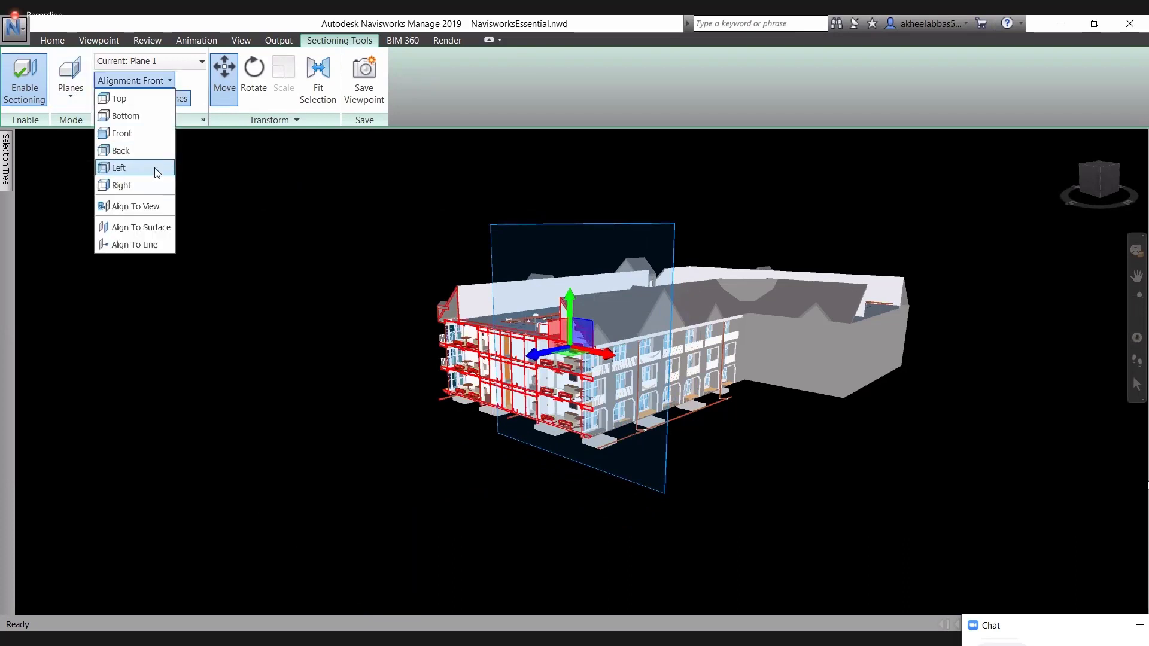
{"action": "left_click", "coordinate": [155, 166]}
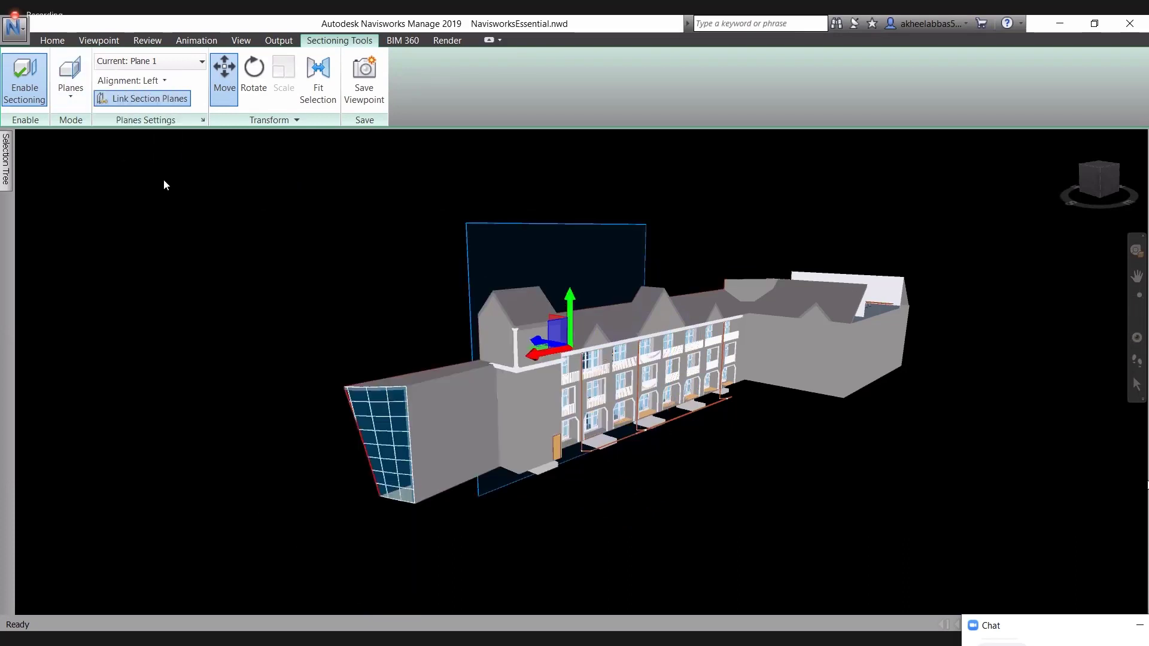
{"action": "left_click_drag", "start_coordinate": [519, 333], "coordinate": [455, 340]}
Align section plane 1 to Right, move it out past the front facade, and orbit to face the windowed front.
{"action": "left_click", "coordinate": [166, 81]}
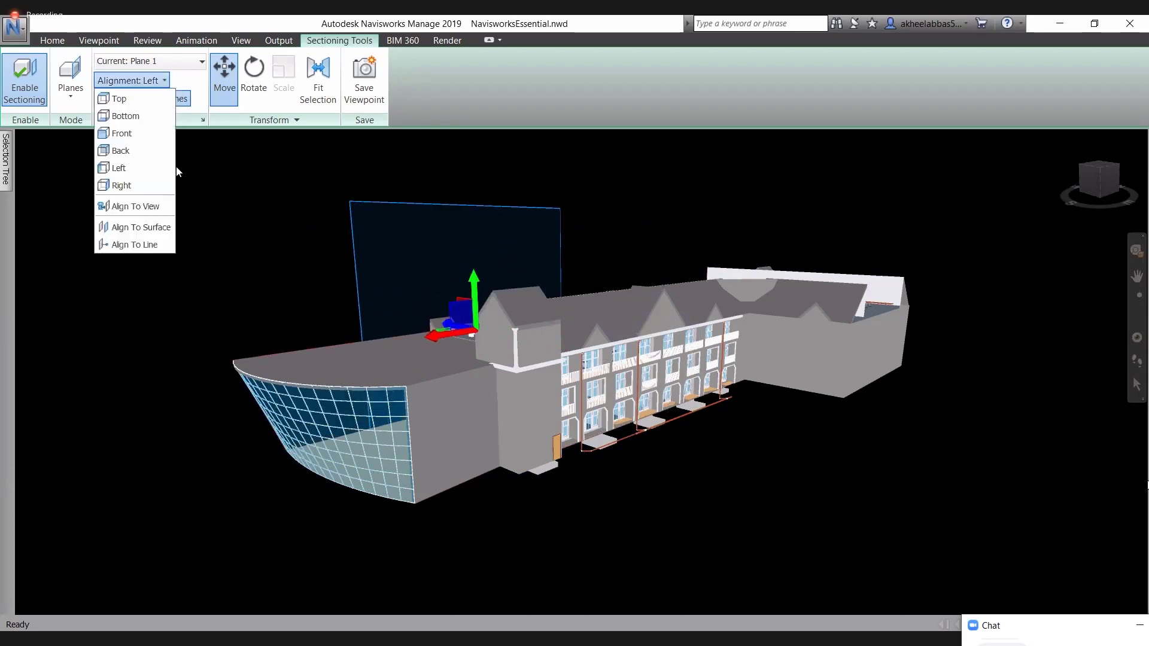
{"action": "left_click", "coordinate": [123, 186]}
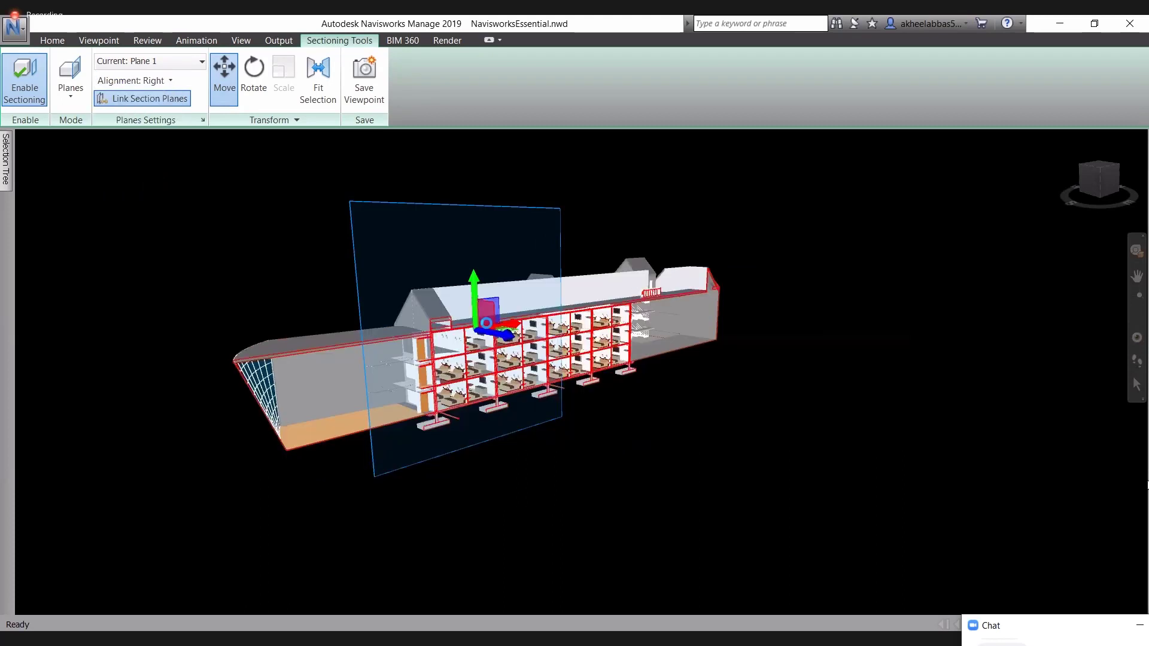
{"action": "left_click_drag", "start_coordinate": [512, 340], "coordinate": [779, 459]}
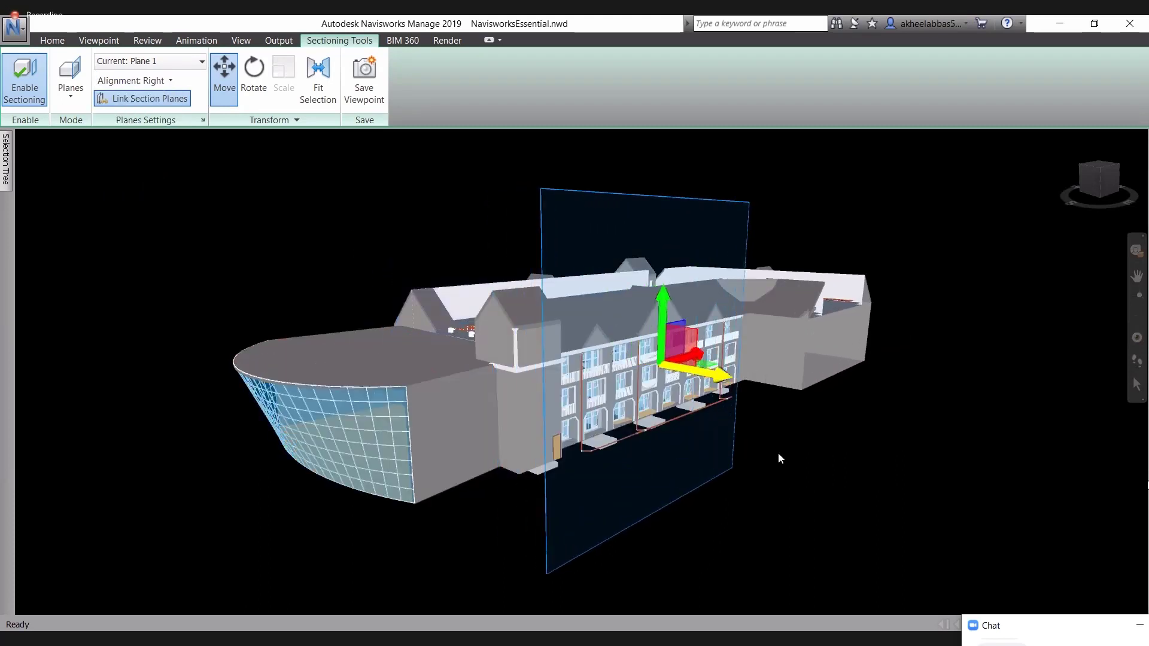
{"action": "middle_click_drag", "start_coordinate": [779, 453], "coordinate": [582, 319], "text": "shift"}
{"action": "left_click", "coordinate": [590, 364]}
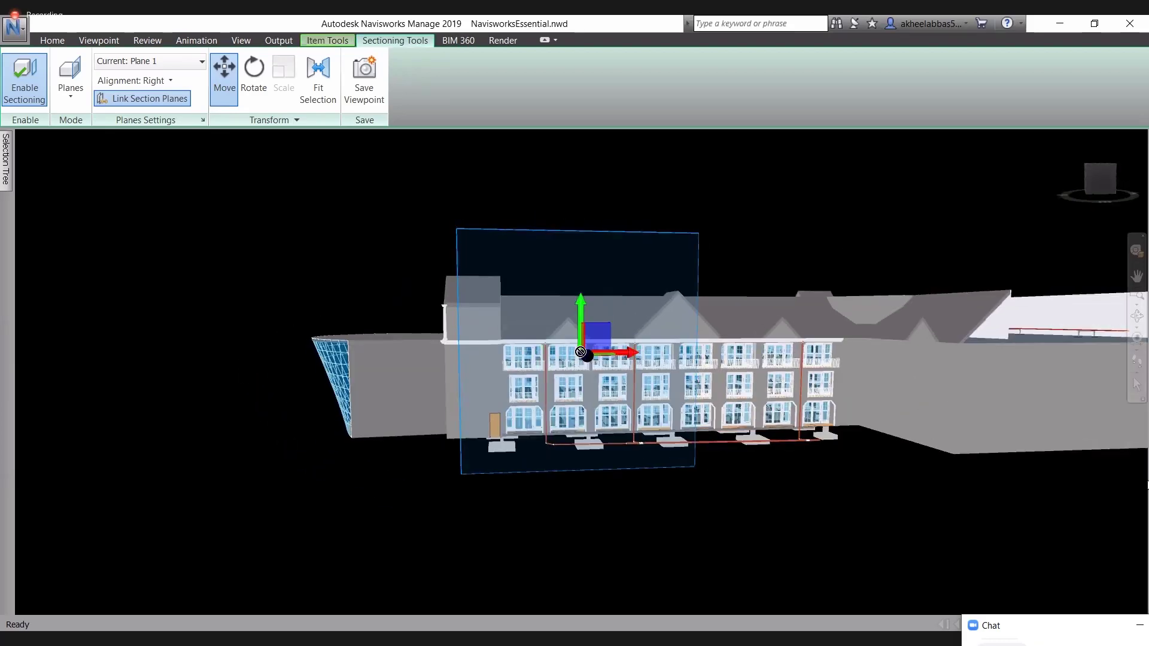
Cut into the windowed front with section plane 1 aligned to Right and frame the exposed rooms head-on.
{"action": "middle_click_drag", "start_coordinate": [508, 446], "coordinate": [525, 466], "text": "shift"}
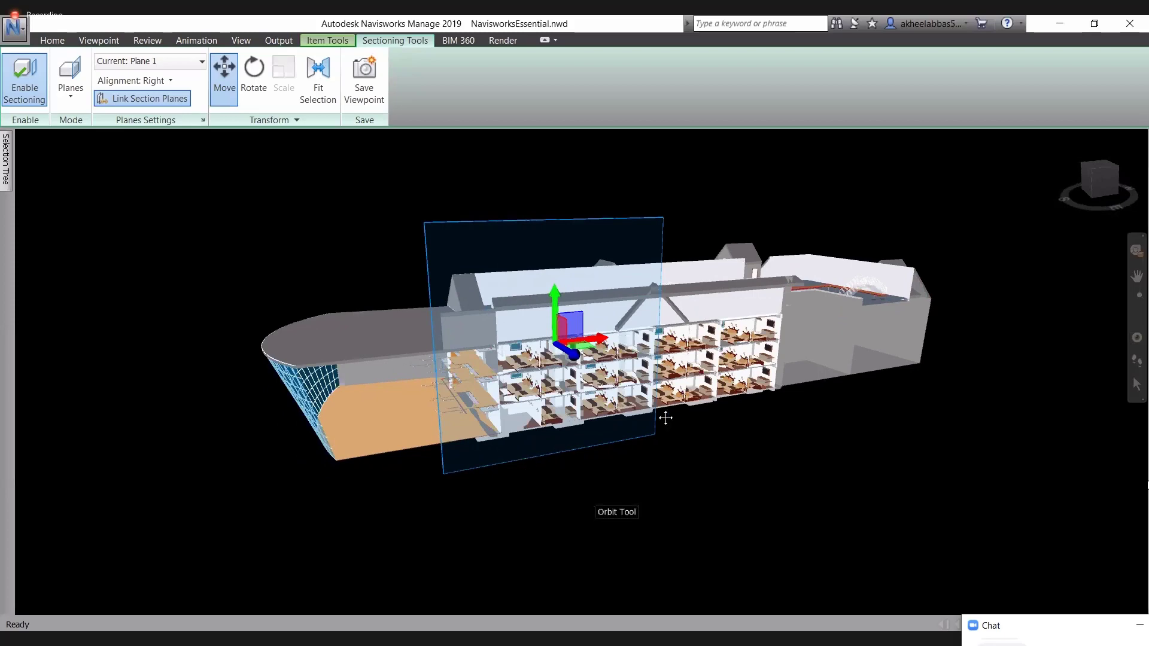
{"action": "middle_click_drag", "start_coordinate": [667, 415], "coordinate": [670, 419], "text": "shift"}
{"action": "scroll", "coordinate": [670, 414], "scroll_direction": "up", "scroll_amount": 4}
{"action": "scroll", "coordinate": [671, 413], "scroll_direction": "up", "scroll_amount": 3}
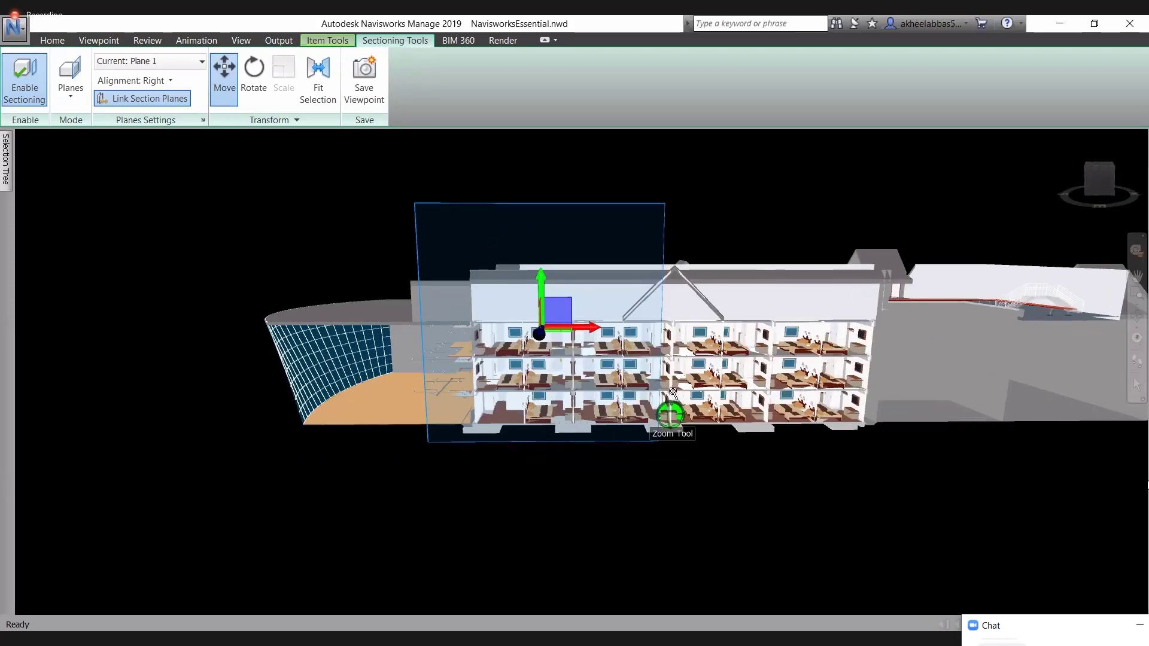
Save the sectioned view as a viewpoint named "Section View of the Building in Right" and recall it.
{"action": "left_click", "coordinate": [95, 40]}
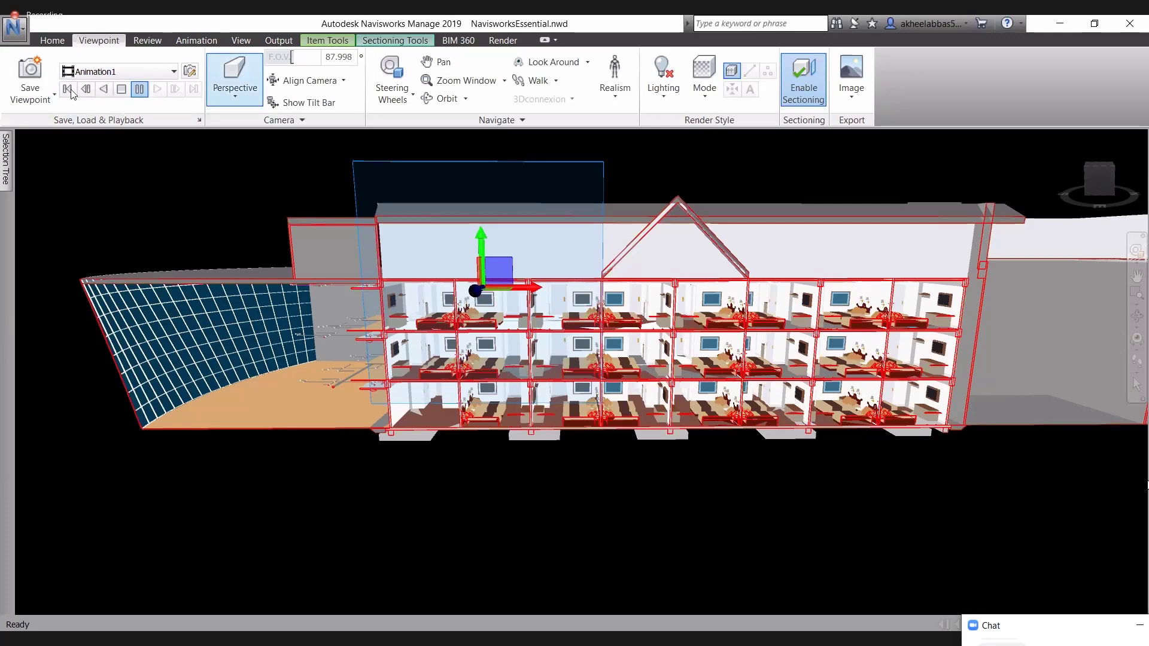
{"action": "left_click", "coordinate": [30, 77]}
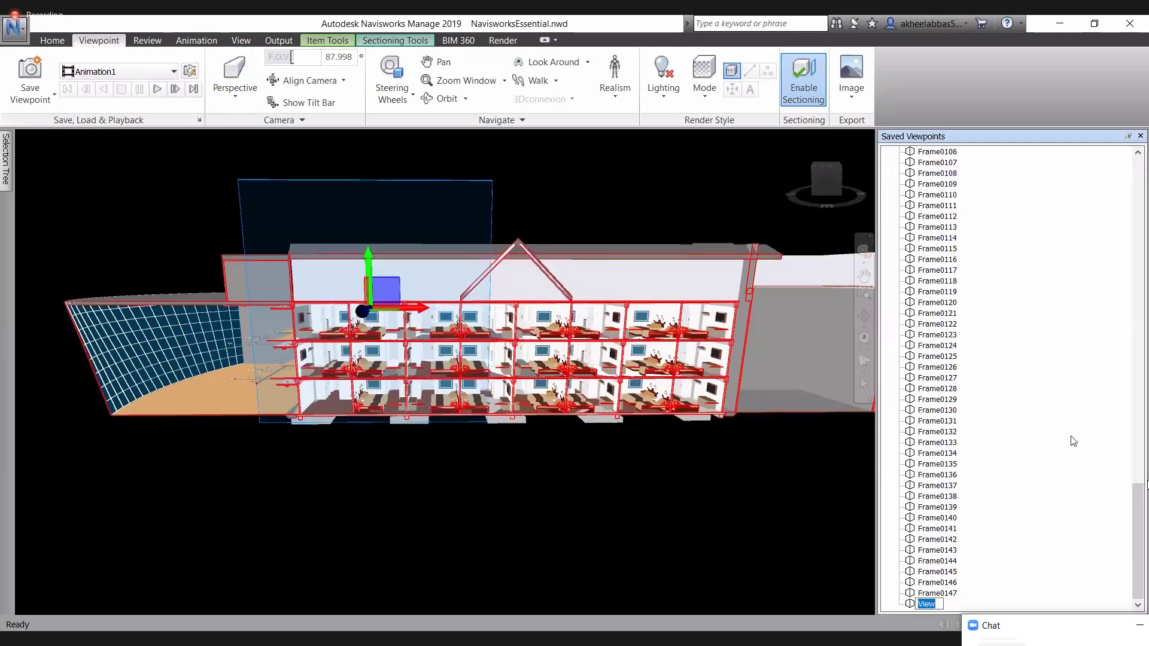
{"action": "key", "text": "BackSpace"}
{"action": "type", "text": "Section Poin"}
{"action": "type", "text": "of"}
{"action": "type", "text": " the Building "}
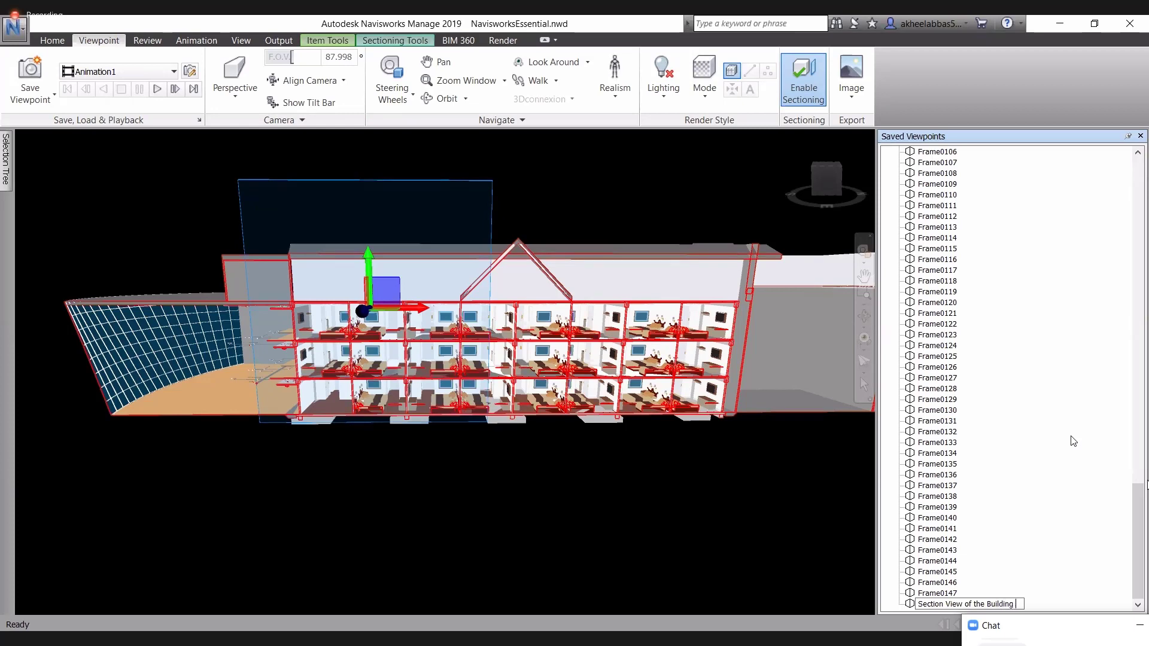
{"action": "type", "text": "in Right"}
{"action": "key", "text": "Return"}
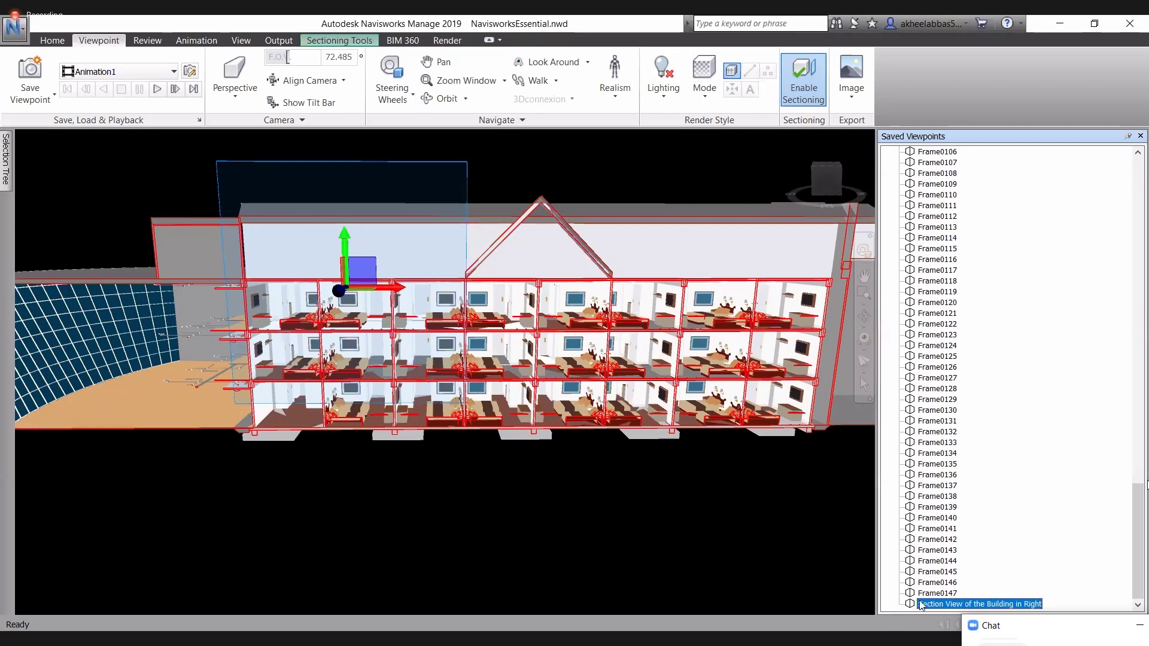
{"action": "left_click", "coordinate": [920, 603]}
{"action": "left_click", "coordinate": [921, 604]}
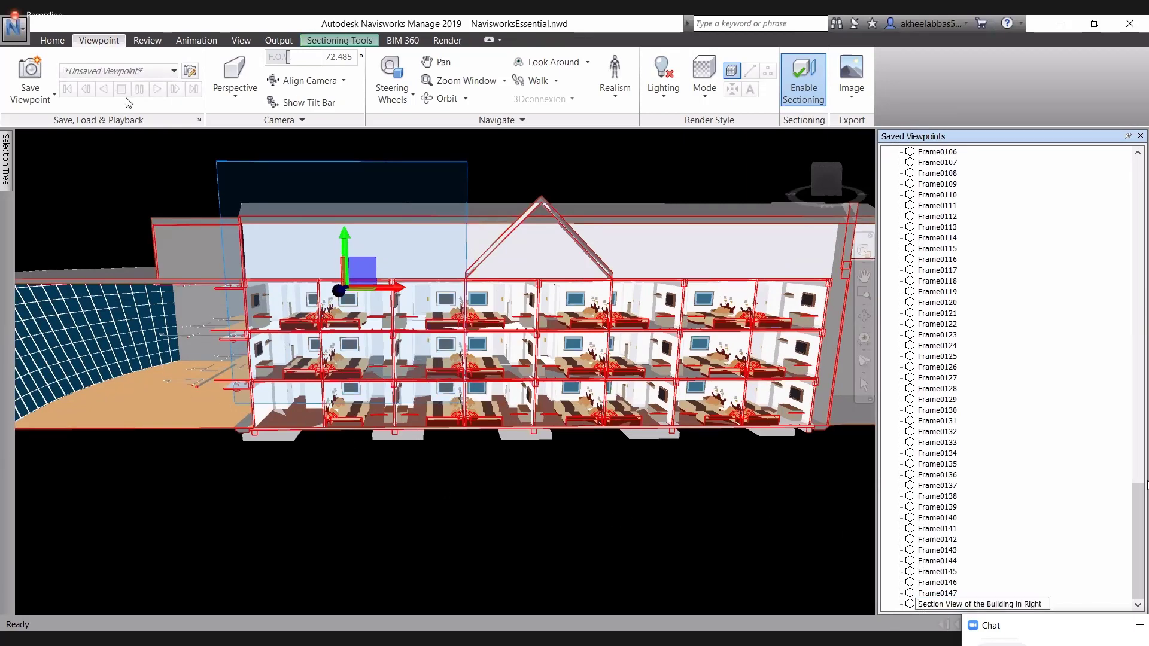
Align section plane 1 to Top and lower it through the building until the room layouts can be viewed from above.
{"action": "left_click", "coordinate": [316, 41]}
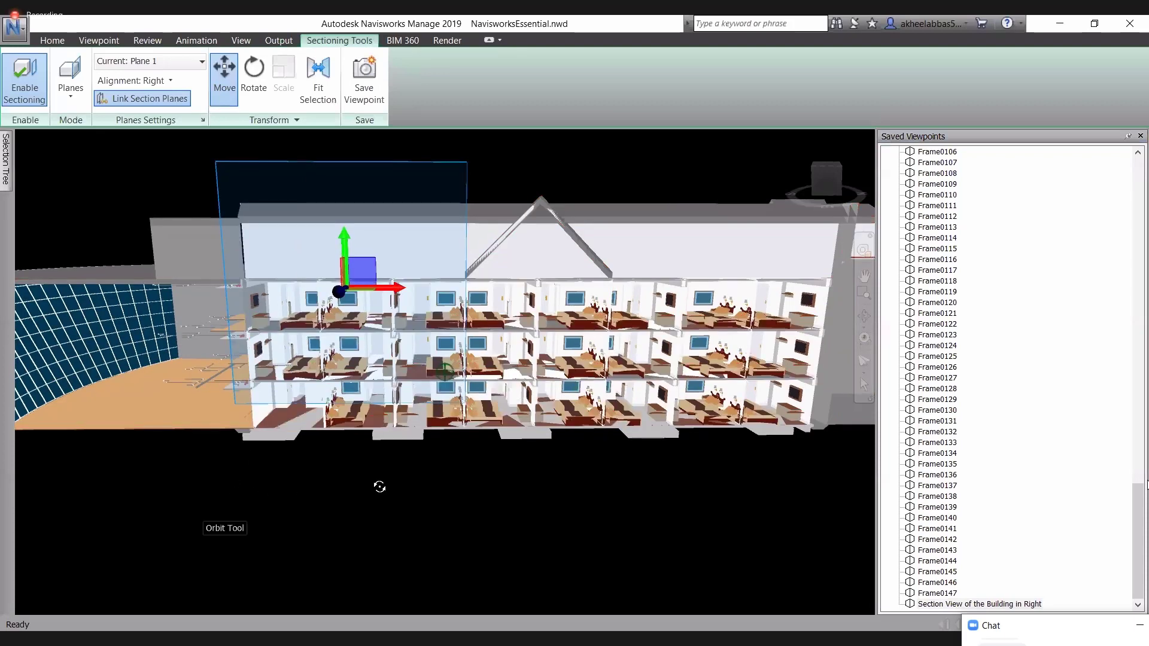
{"action": "left_click_drag", "start_coordinate": [379, 483], "coordinate": [480, 462]}
{"action": "middle_click_drag", "start_coordinate": [480, 462], "coordinate": [472, 457], "text": "shift"}
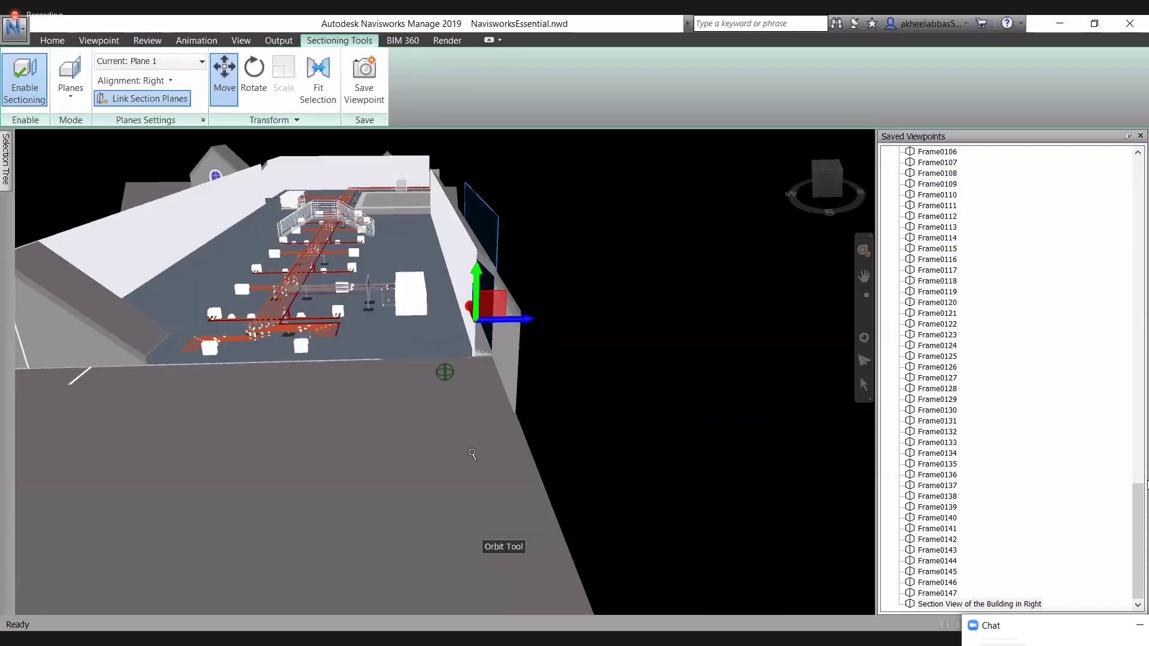
{"action": "scroll", "coordinate": [476, 459], "scroll_direction": "down", "scroll_amount": 3}
{"action": "middle_click_drag", "start_coordinate": [482, 397], "coordinate": [335, 353]}
{"action": "left_click", "coordinate": [146, 79]}
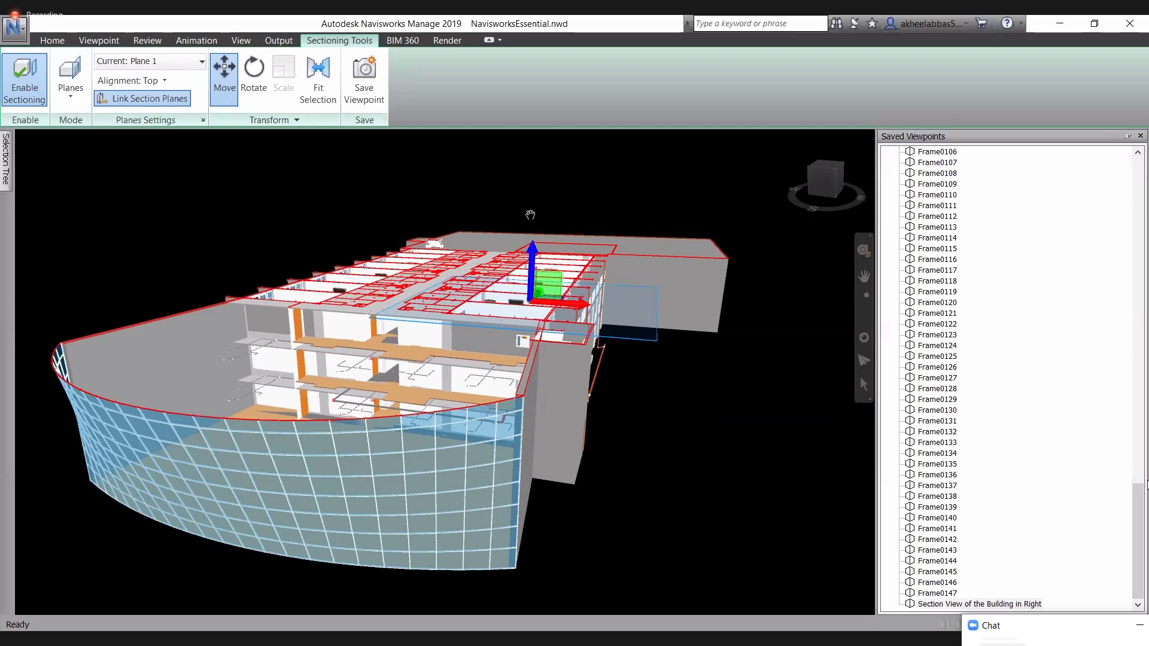
{"action": "left_click_drag", "start_coordinate": [531, 247], "coordinate": [529, 371]}
{"action": "middle_click_drag", "start_coordinate": [540, 462], "coordinate": [618, 525], "text": "shift"}
{"action": "scroll", "coordinate": [503, 494], "scroll_direction": "down", "scroll_amount": 2}
{"action": "middle_click_drag", "start_coordinate": [504, 493], "coordinate": [512, 226]}
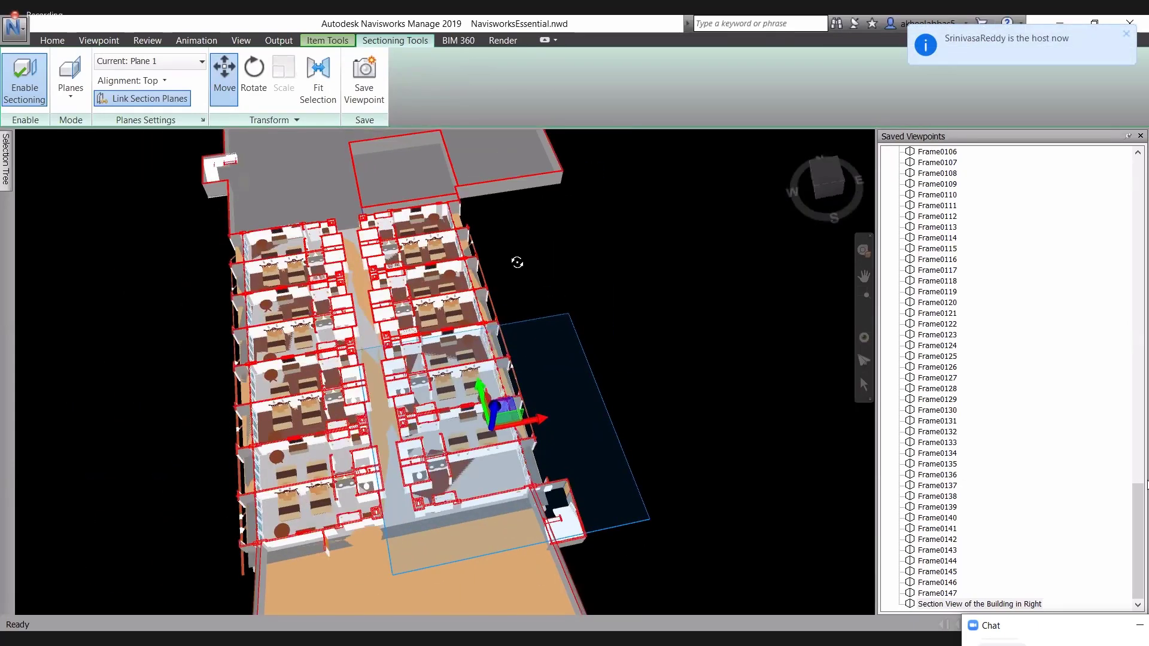
{"action": "middle_click_drag", "start_coordinate": [516, 287], "coordinate": [498, 350], "text": "shift"}
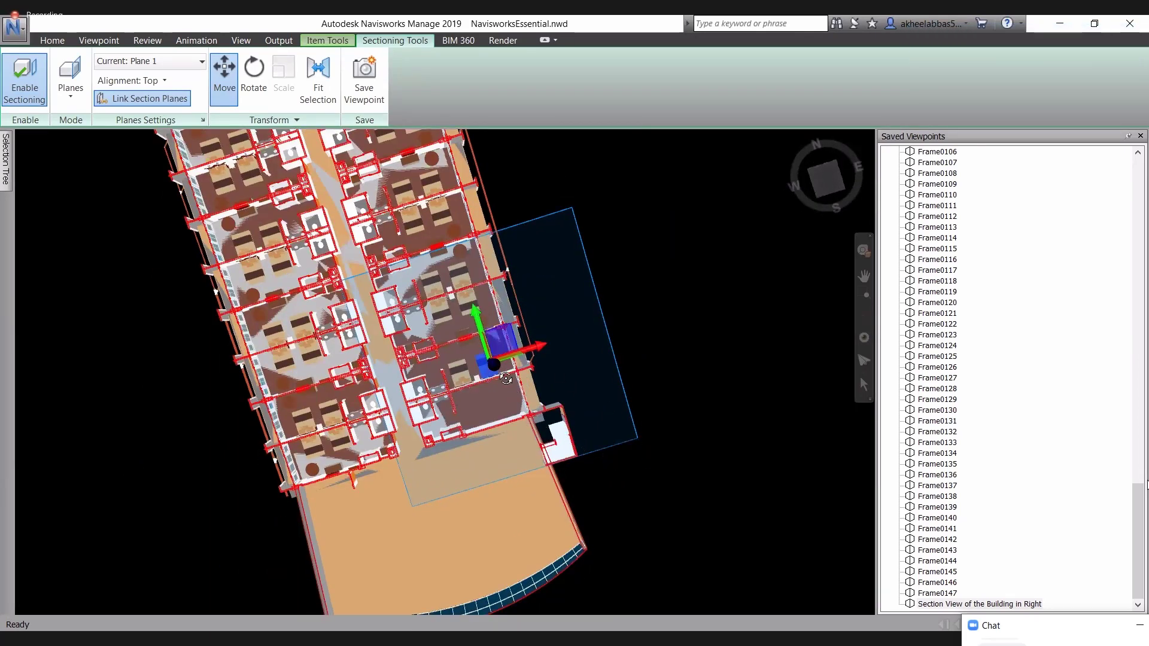
{"action": "middle_click_drag", "start_coordinate": [486, 310], "coordinate": [486, 334], "text": "shift"}
Raise section plane 1 above the roof so the building is uncut, and orbit towards the curved glass end.
{"action": "left_click_drag", "start_coordinate": [486, 335], "coordinate": [535, 129]}
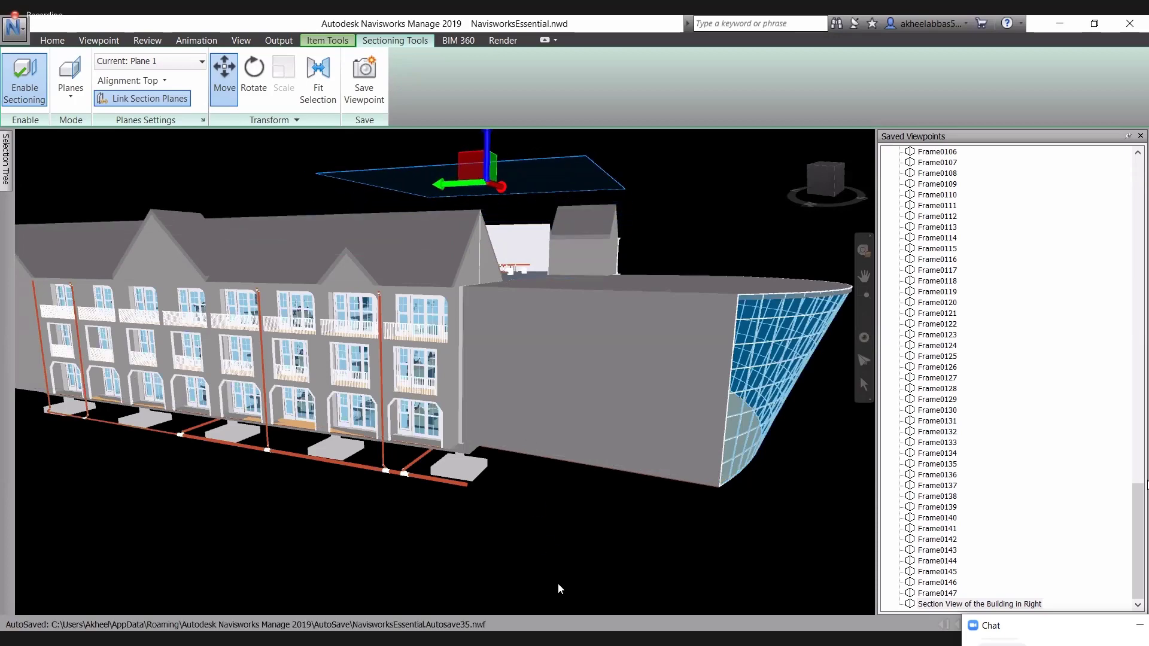
{"action": "middle_click_drag", "start_coordinate": [462, 595], "coordinate": [428, 605], "text": "shift"}
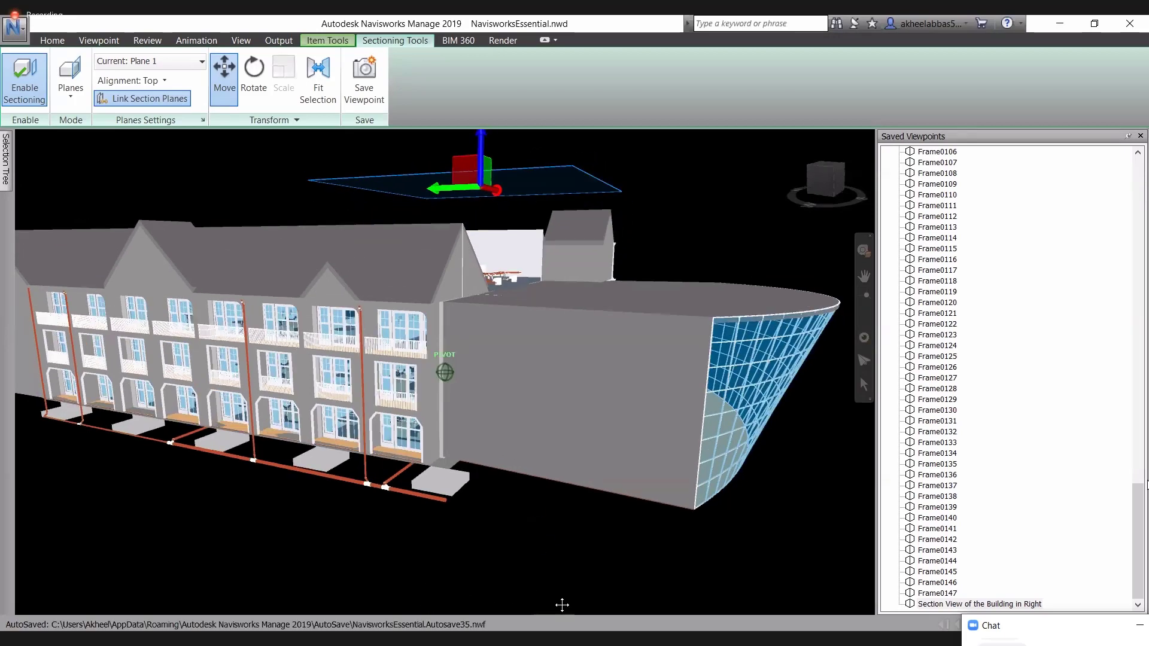
{"action": "middle_click_drag", "start_coordinate": [562, 605], "coordinate": [611, 548], "text": "shift"}
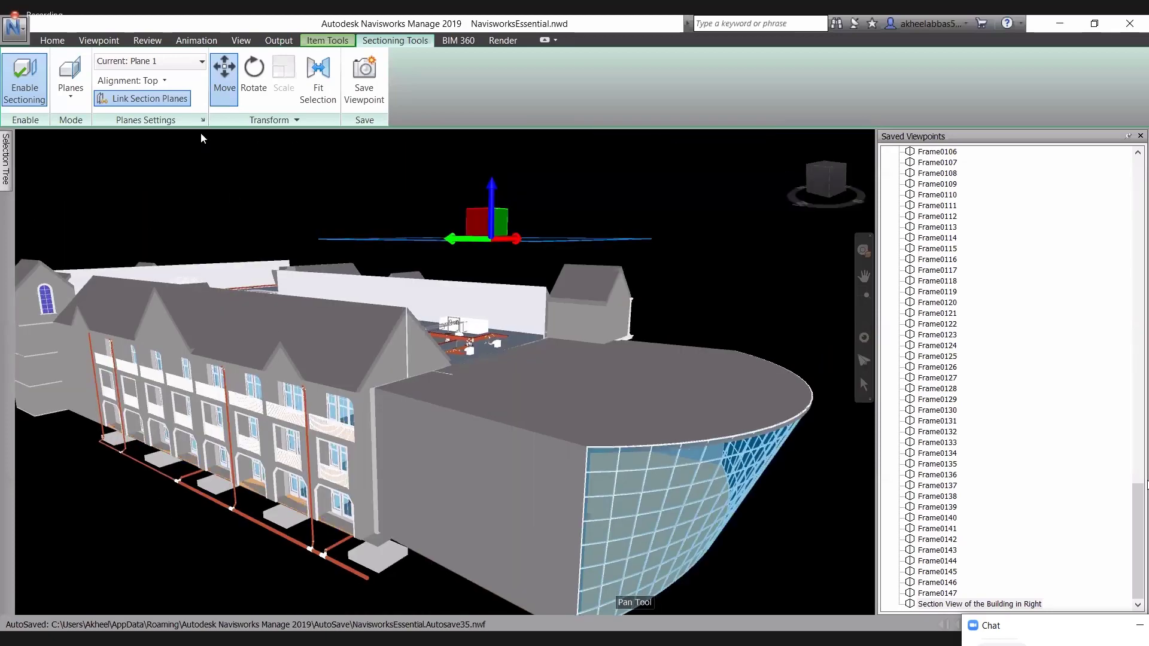
Rotate section plane 1 to slice diagonally through the curved glass end, and tilt it back to nearly level above the roof.
{"action": "left_click", "coordinate": [256, 88]}
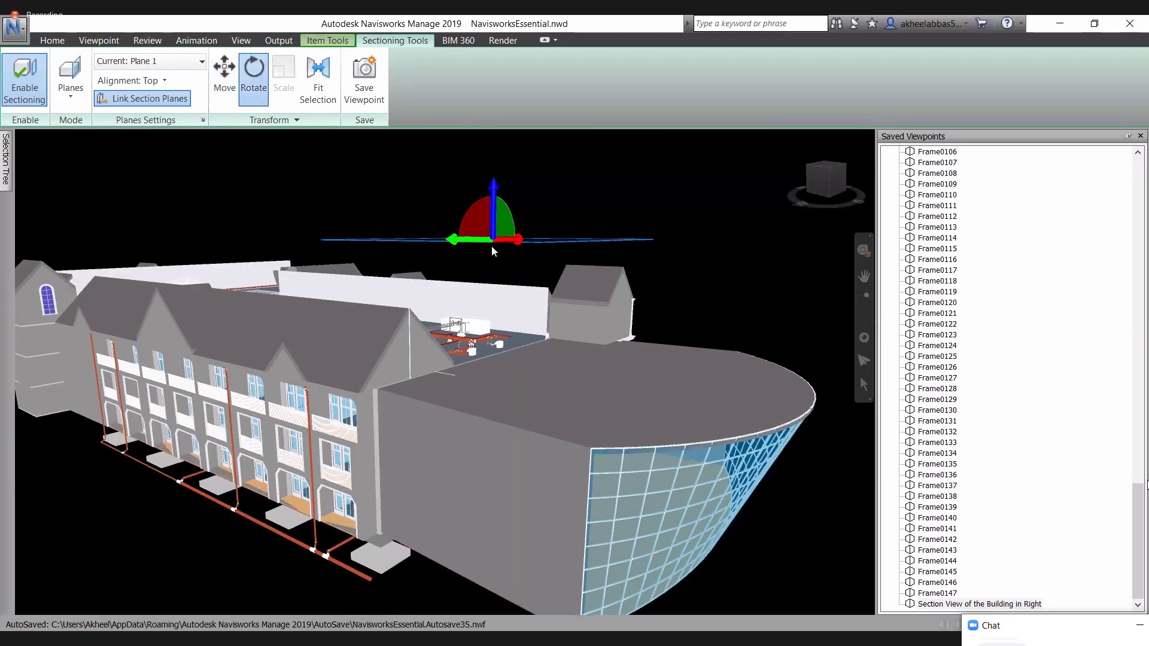
{"action": "mouse_move", "coordinate": [464, 239]}
{"action": "left_mouse_down"}
{"action": "mouse_move", "coordinate": [508, 243]}
{"action": "mouse_move", "coordinate": [469, 306]}
{"action": "mouse_move", "coordinate": [435, 224]}
{"action": "mouse_move", "coordinate": [480, 227]}
{"action": "left_mouse_up"}
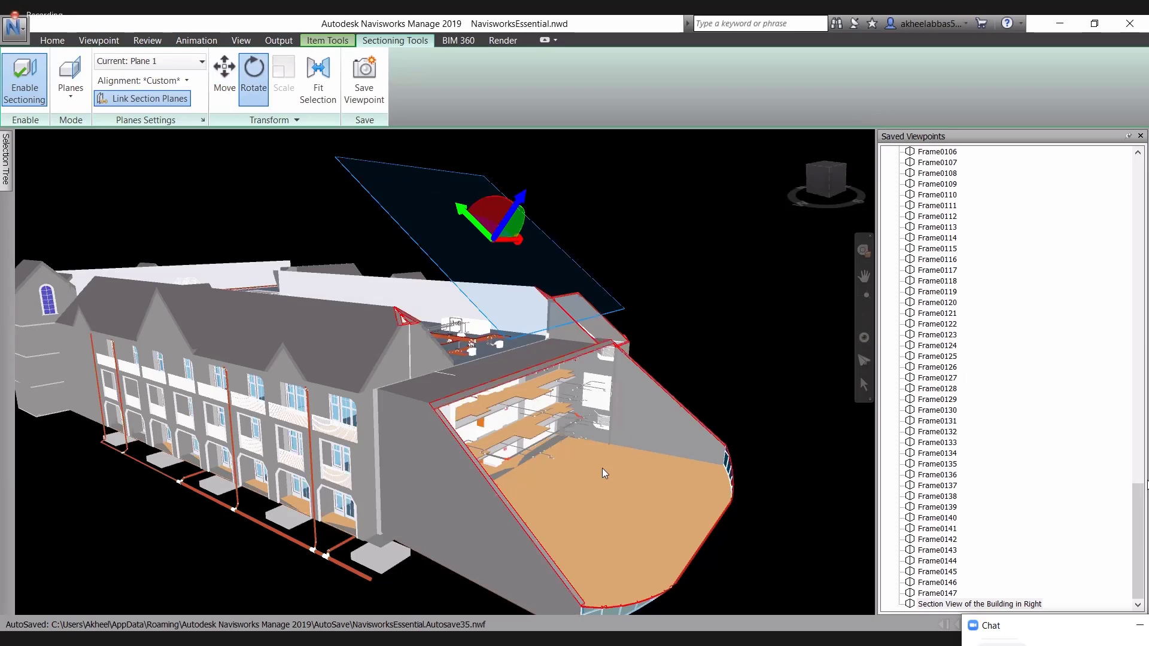
{"action": "mouse_move", "coordinate": [602, 468]}
{"action": "middle_mouse_down", "text": "shift"}
{"action": "mouse_move", "coordinate": [507, 469]}
{"action": "mouse_move", "coordinate": [452, 497]}
{"action": "mouse_move", "coordinate": [413, 463]}
{"action": "middle_mouse_up", "text": "shift"}
{"action": "left_click_drag", "start_coordinate": [363, 223], "coordinate": [363, 254]}
{"action": "left_click_drag", "start_coordinate": [363, 258], "coordinate": [393, 386]}
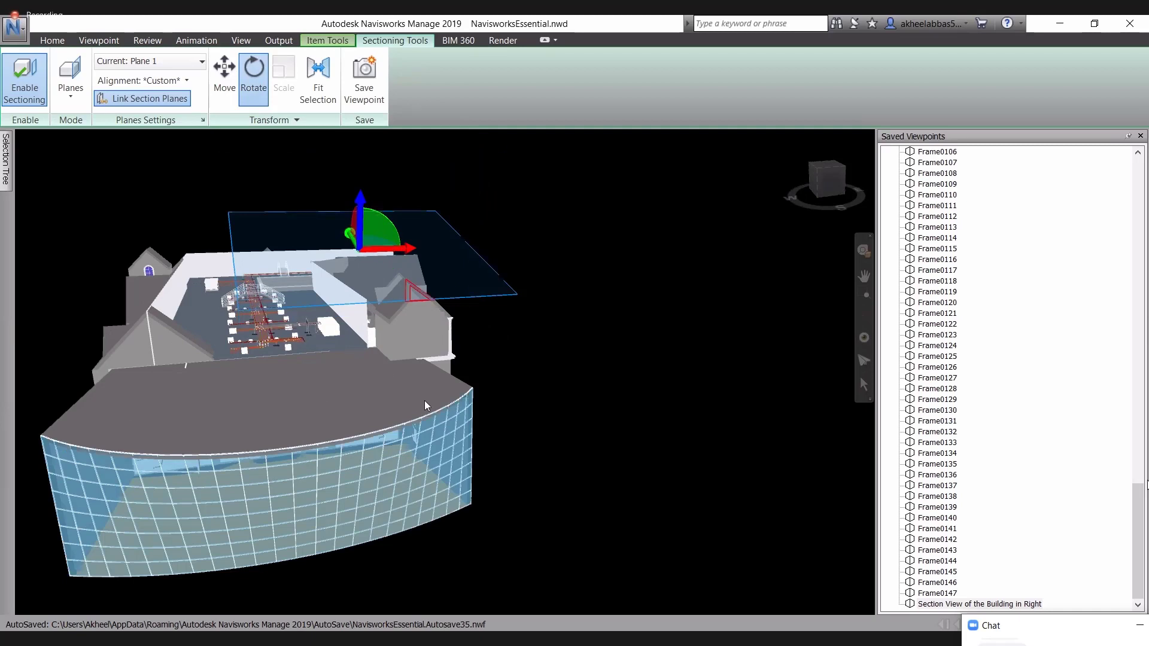
{"action": "left_click", "coordinate": [528, 321]}
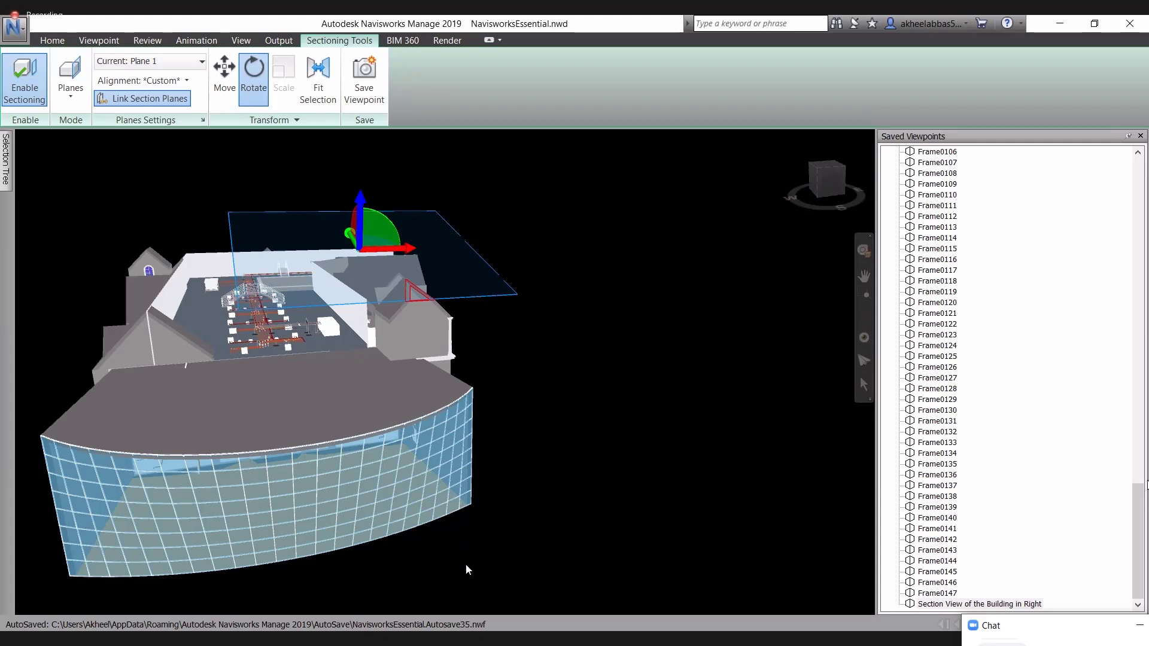
Turn off sectioning and frame the whole building with the glass end and windowed side in view.
{"action": "middle_click_drag", "start_coordinate": [468, 569], "coordinate": [448, 599], "text": "shift"}
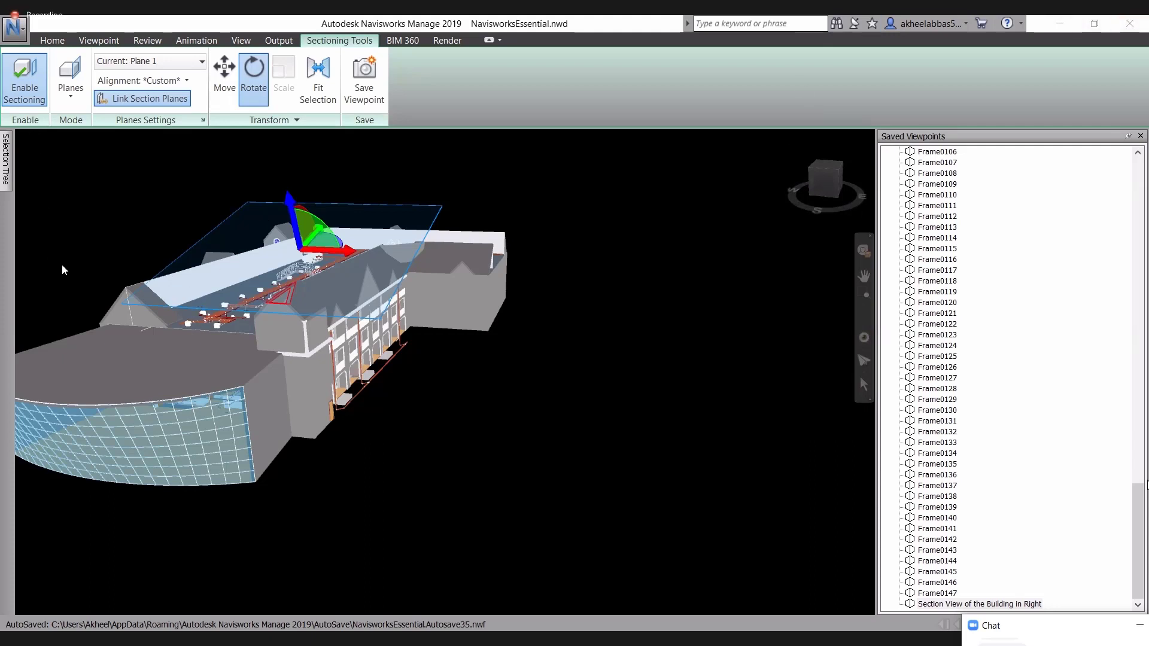
{"action": "left_click", "coordinate": [25, 90]}
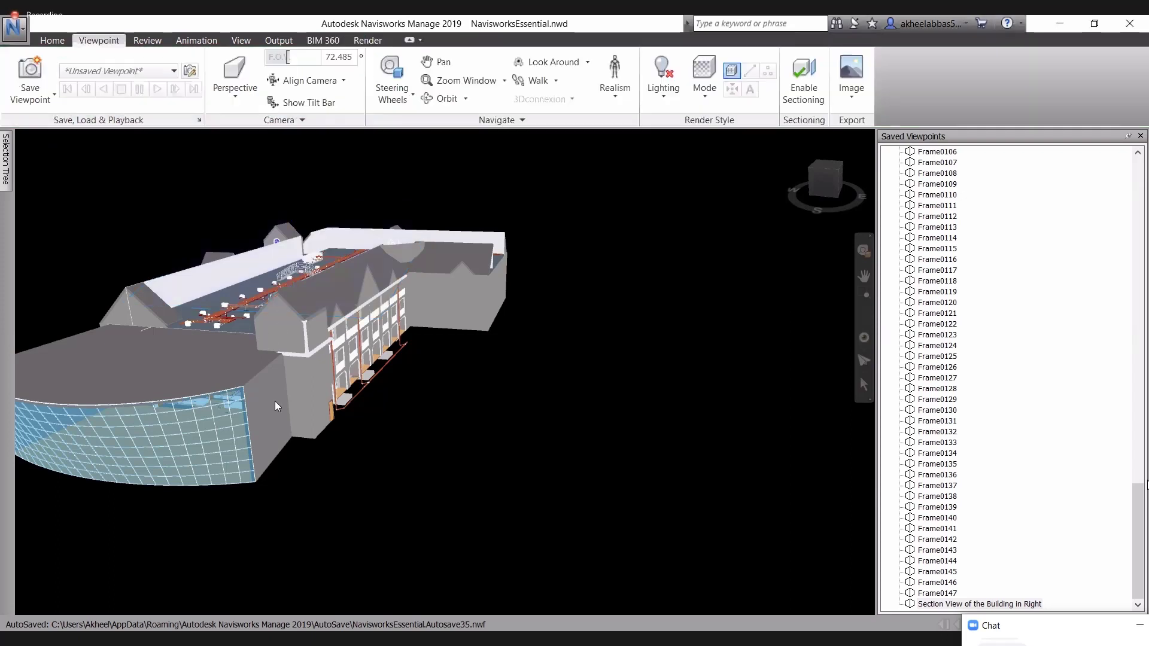
{"action": "scroll", "coordinate": [376, 426], "scroll_direction": "down", "scroll_amount": 3}
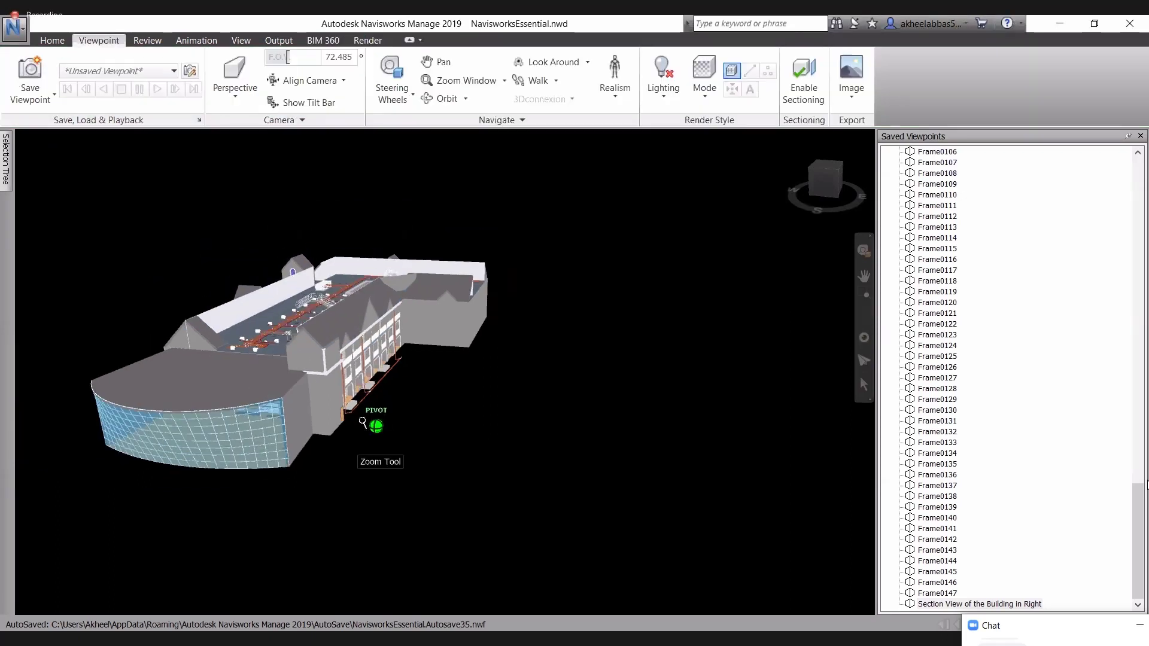
{"action": "middle_click_drag", "start_coordinate": [311, 420], "coordinate": [316, 355], "text": "shift"}
{"action": "scroll", "coordinate": [316, 356], "scroll_direction": "up", "scroll_amount": 3}
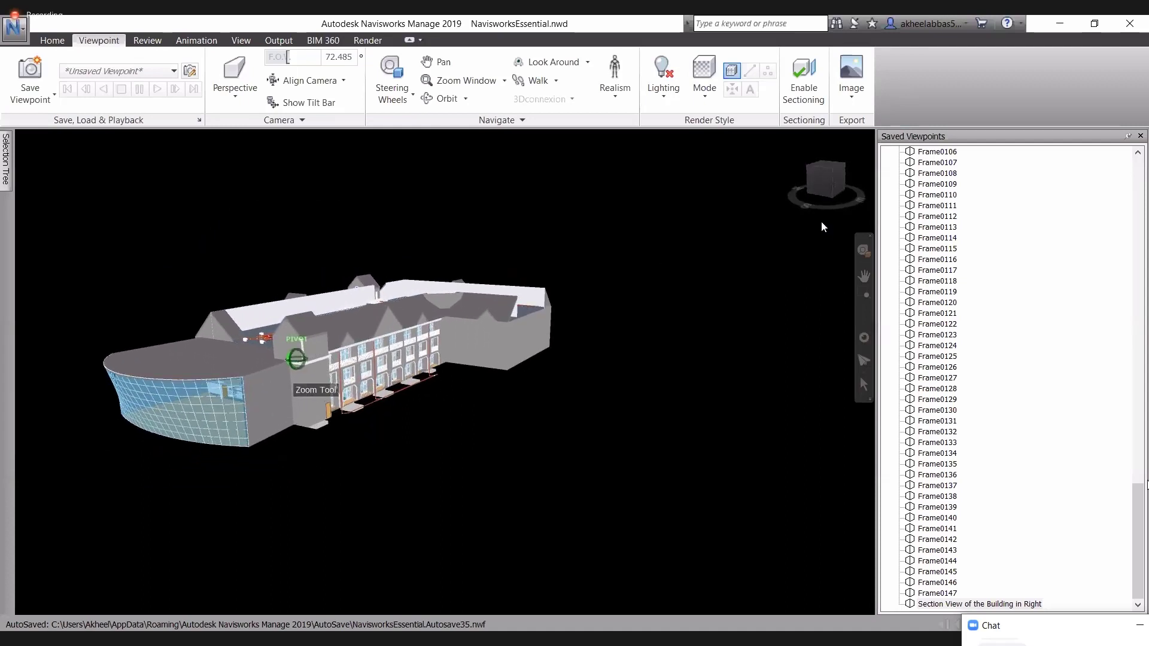
Export the view as a 256 by 256 PNG with the Viewport renderer, saved as NavisworksEssential in the Navisworks folder.
{"action": "left_click", "coordinate": [851, 91]}
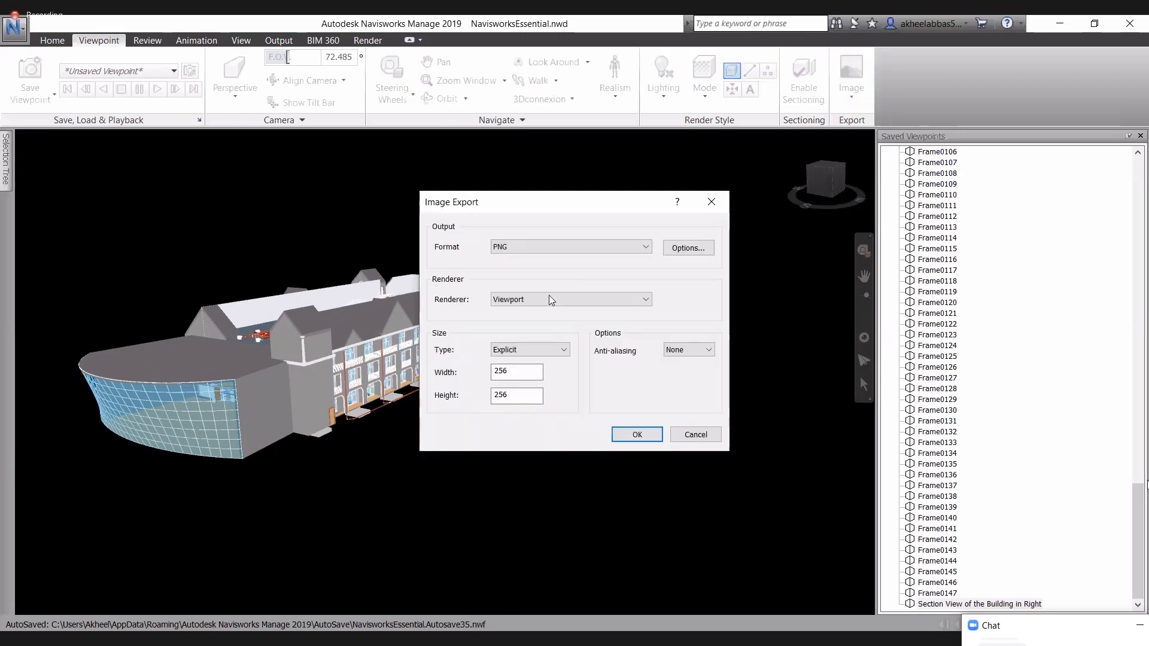
{"action": "left_click", "coordinate": [555, 299]}
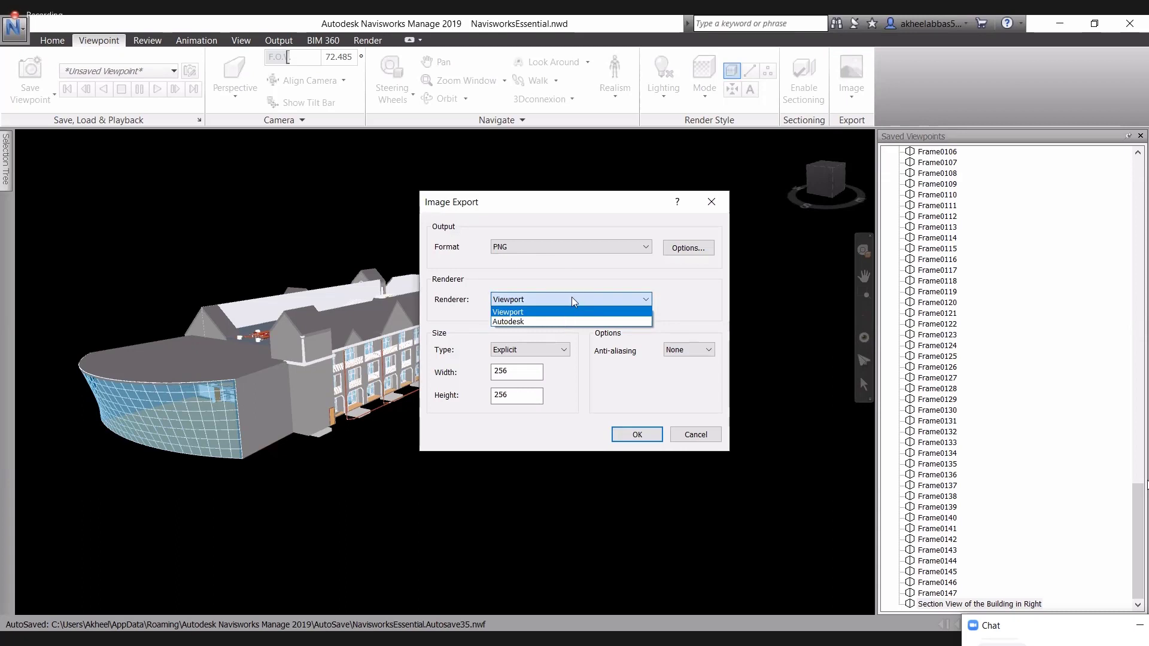
{"action": "left_click", "coordinate": [572, 297]}
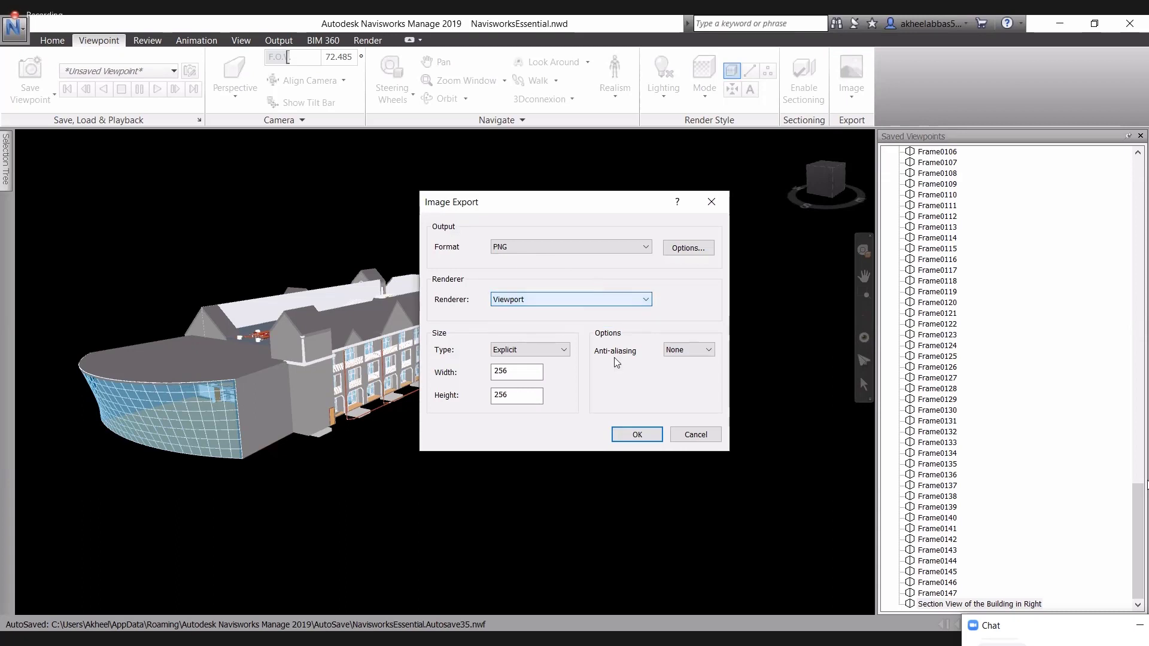
{"action": "left_click", "coordinate": [634, 439]}
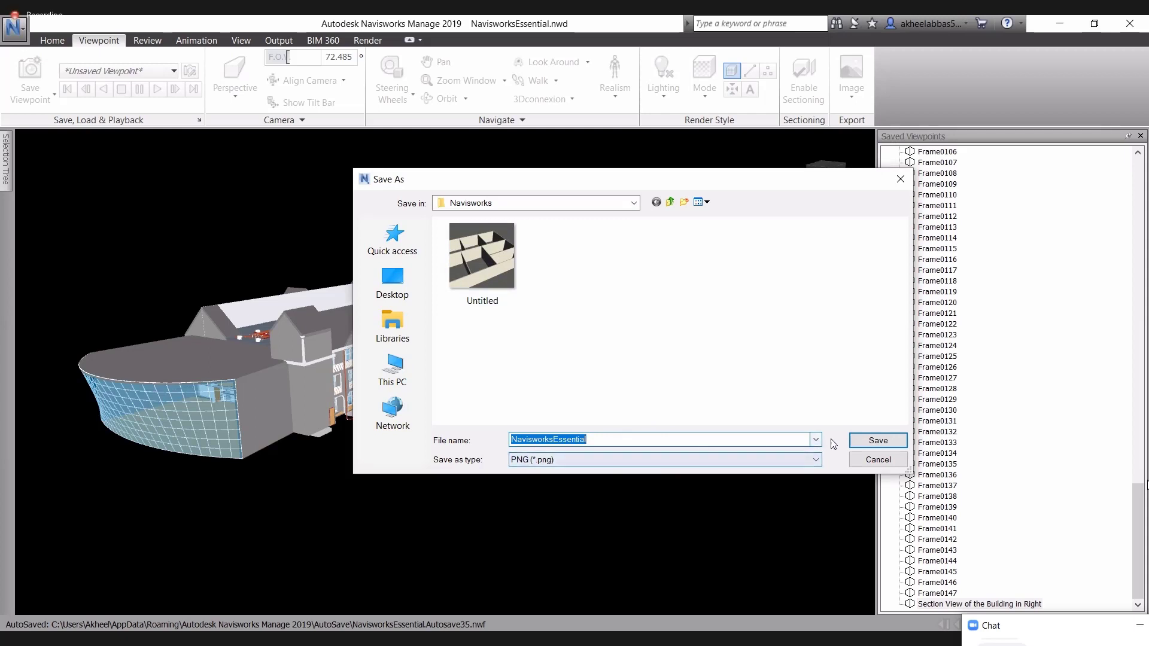
{"action": "left_click", "coordinate": [865, 441]}
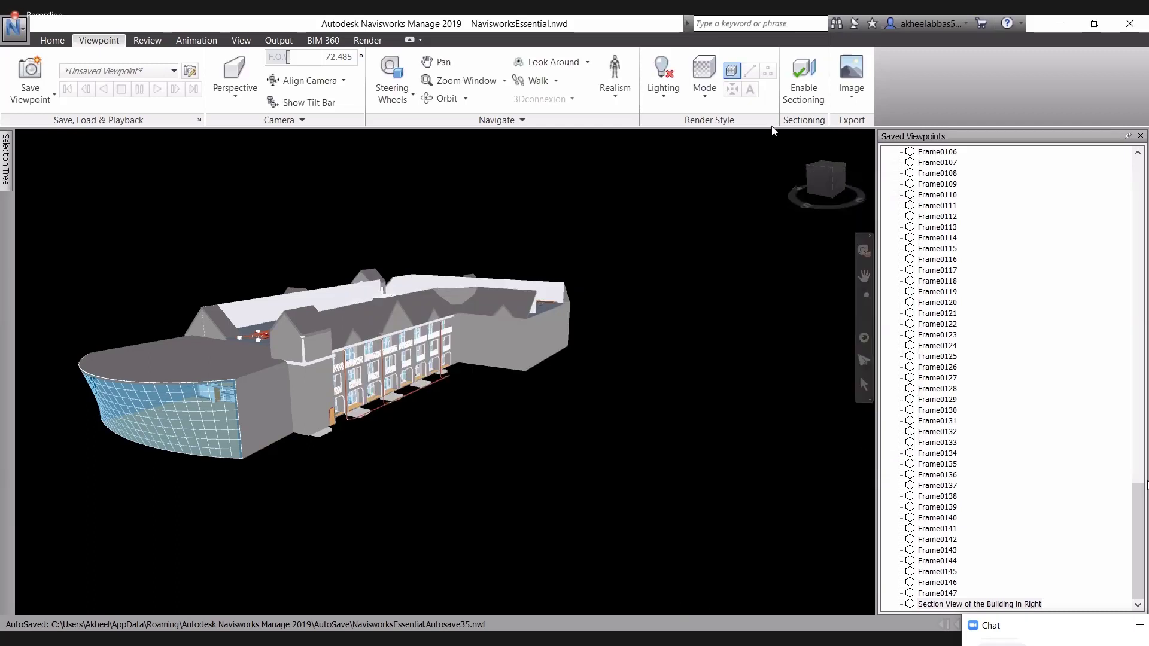
Export the same view as a PNG again, saving it as NavisworksEssential on the Desktop.
{"action": "left_click", "coordinate": [852, 75]}
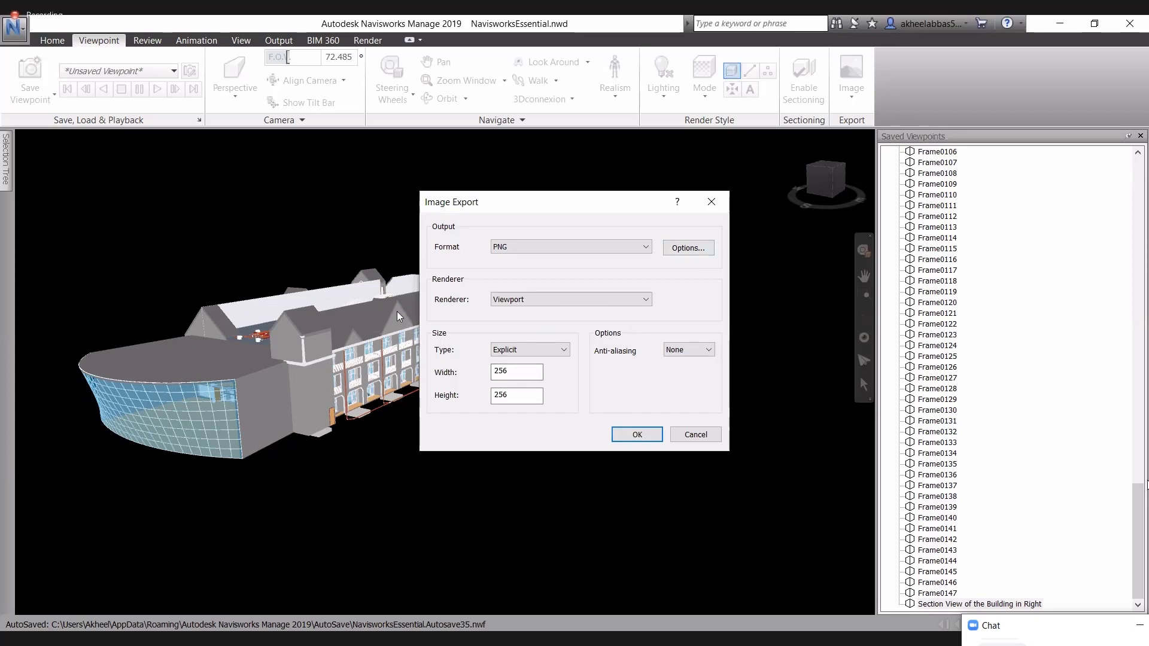
{"action": "left_click", "coordinate": [637, 435]}
{"action": "left_click", "coordinate": [393, 281]}
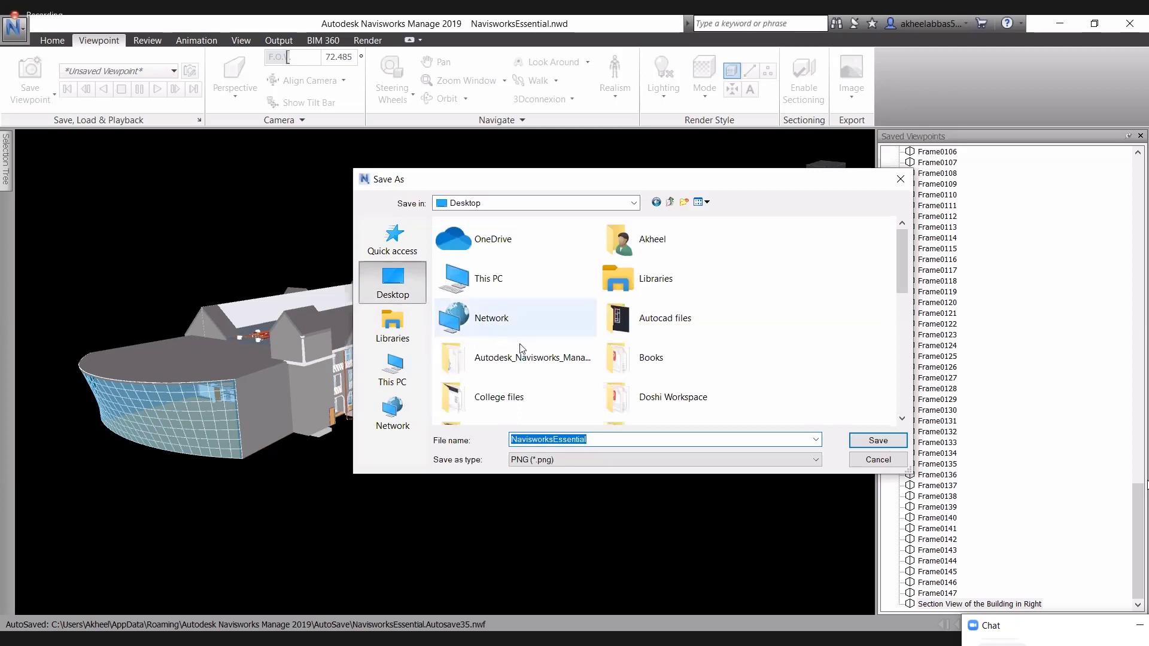
{"action": "left_click", "coordinate": [878, 441]}
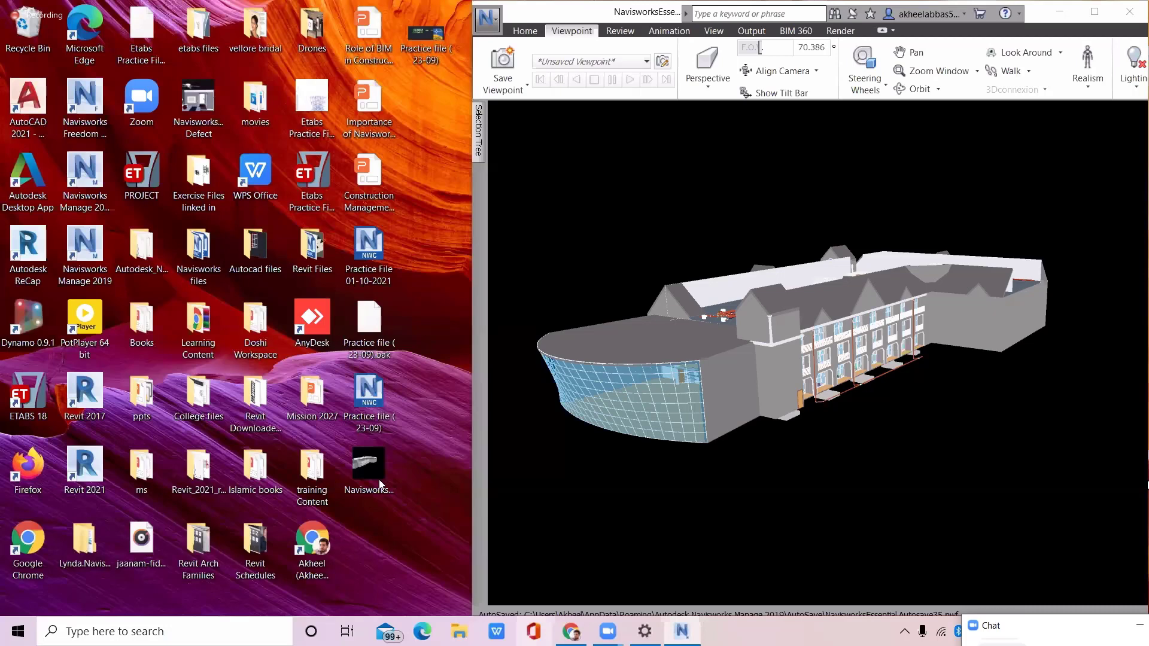
Check the exported NavisworksEssential image from the desktop, first in Paint and again in another image viewer.
{"action": "left_click", "coordinate": [379, 480]}
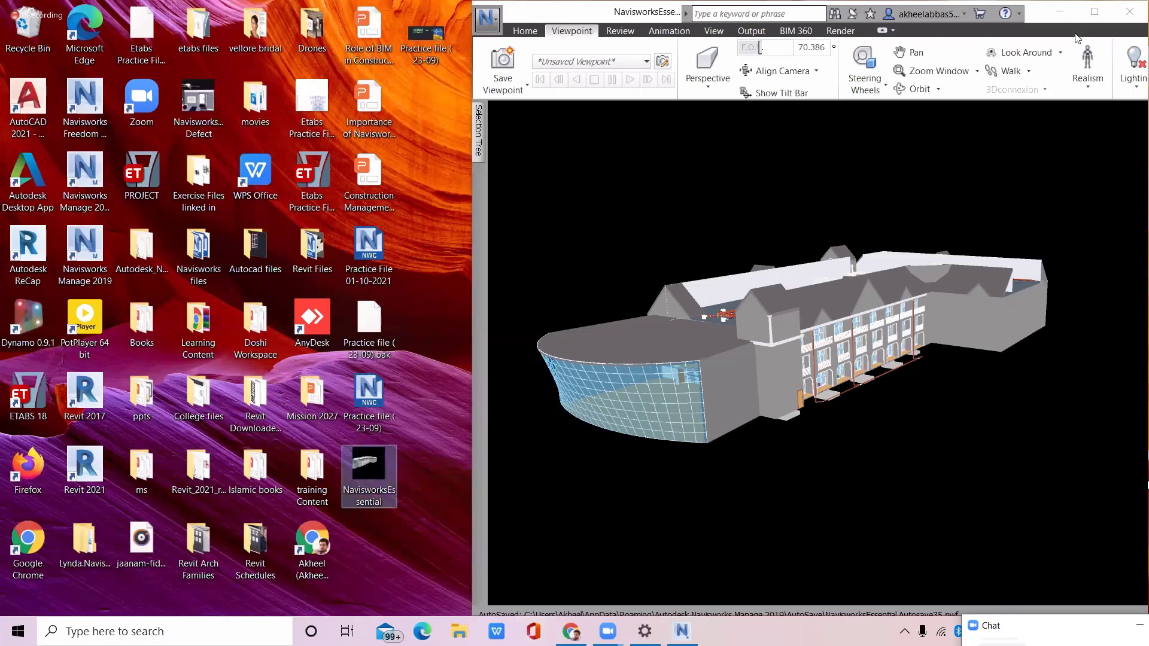
{"action": "key", "text": "alt+F4"}
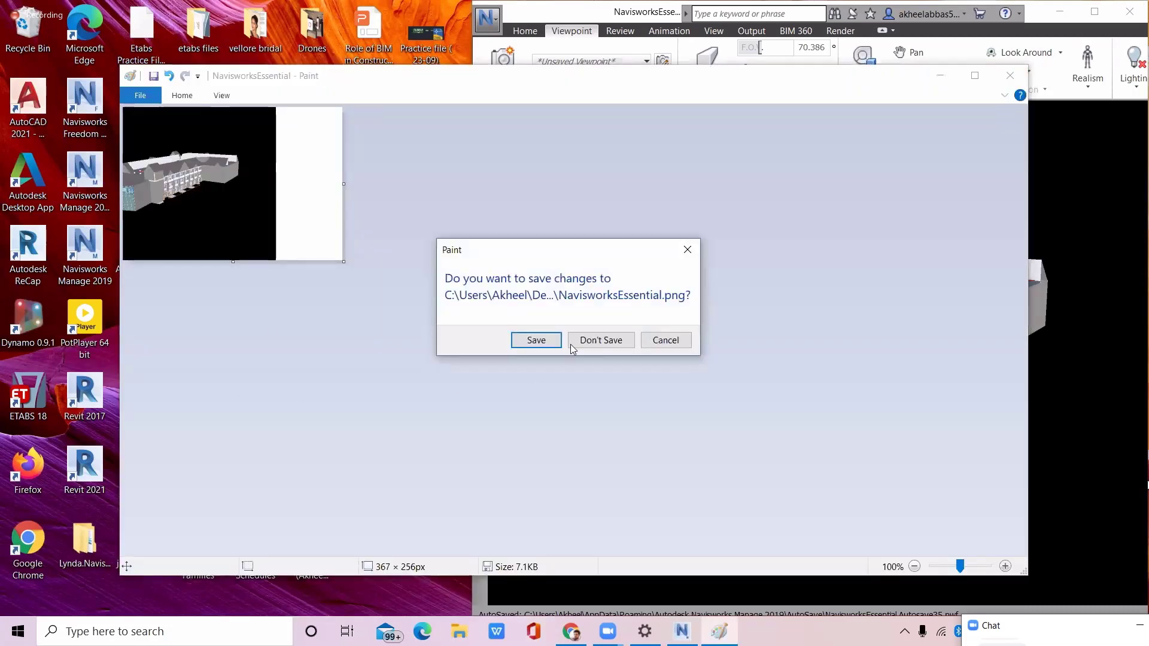
{"action": "key", "text": "Return"}
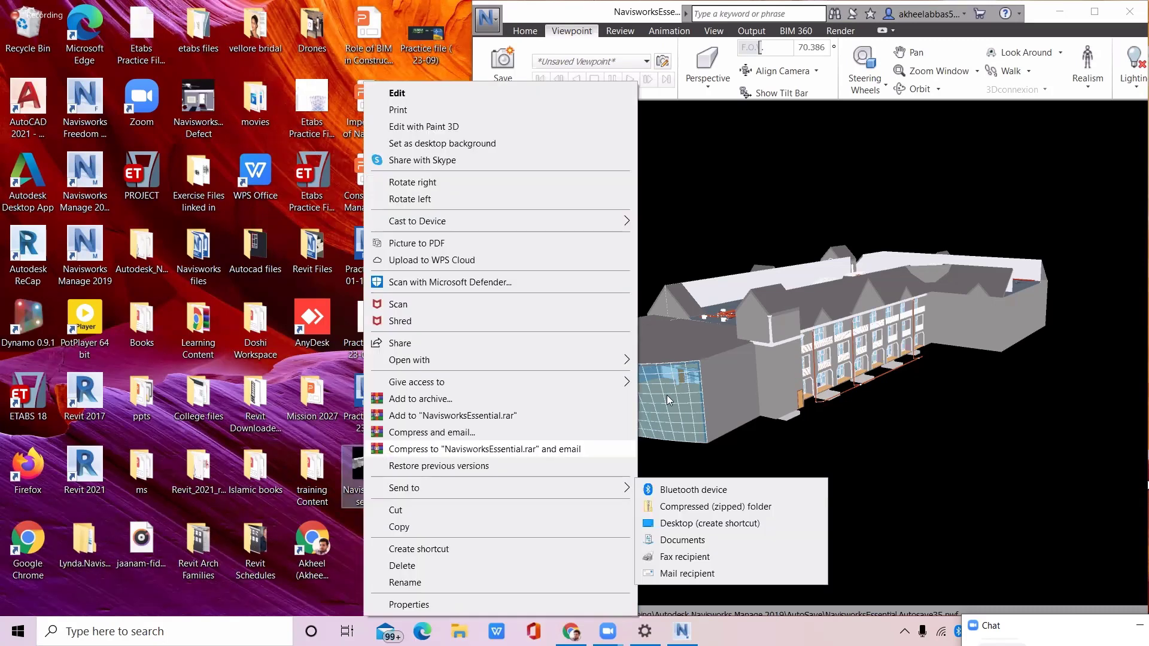
{"action": "left_click", "coordinate": [654, 402]}
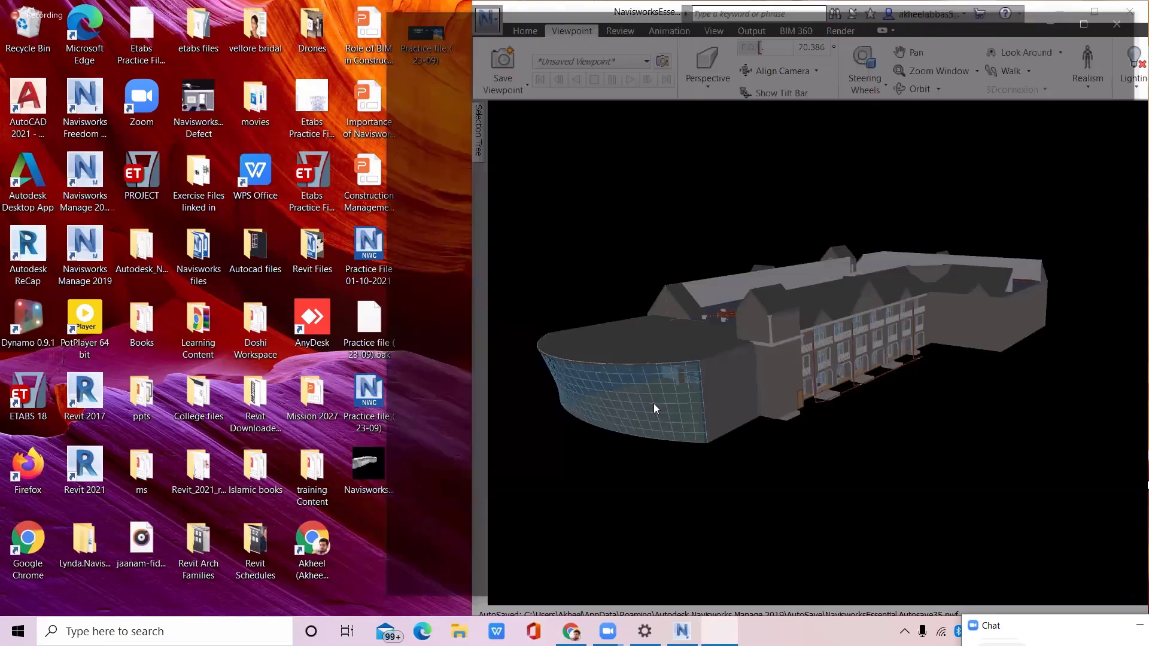
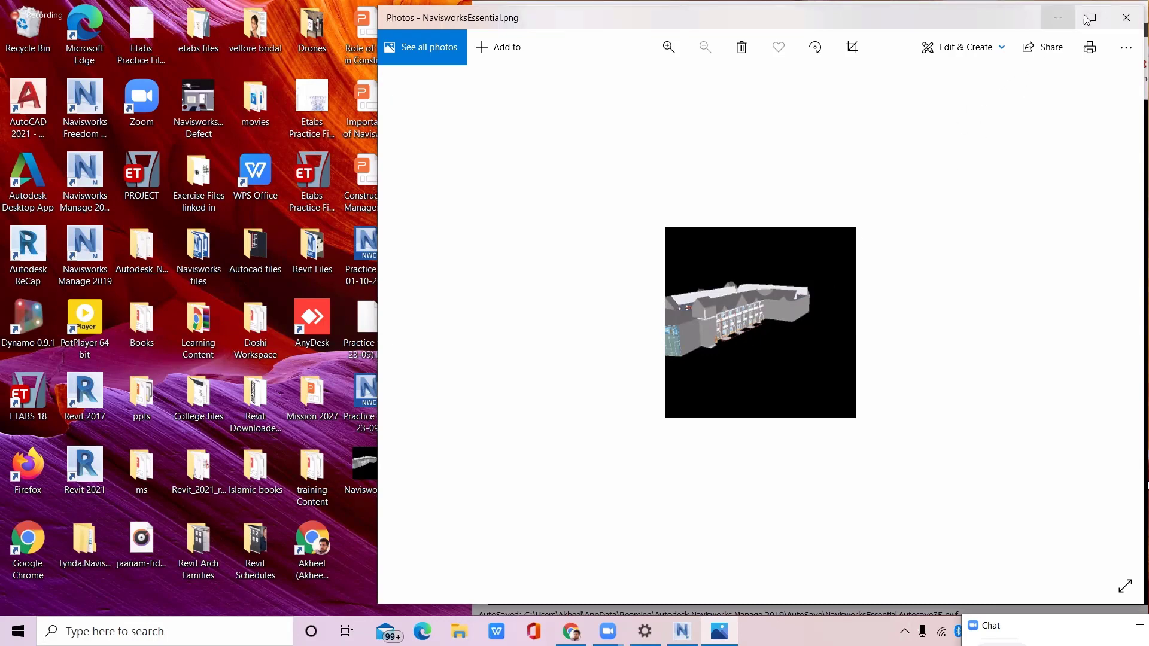
Switch back to Navisworks at full size and measure the top edge of the side wall beside the curved glass end, point to point.
{"action": "left_click", "coordinate": [682, 632]}
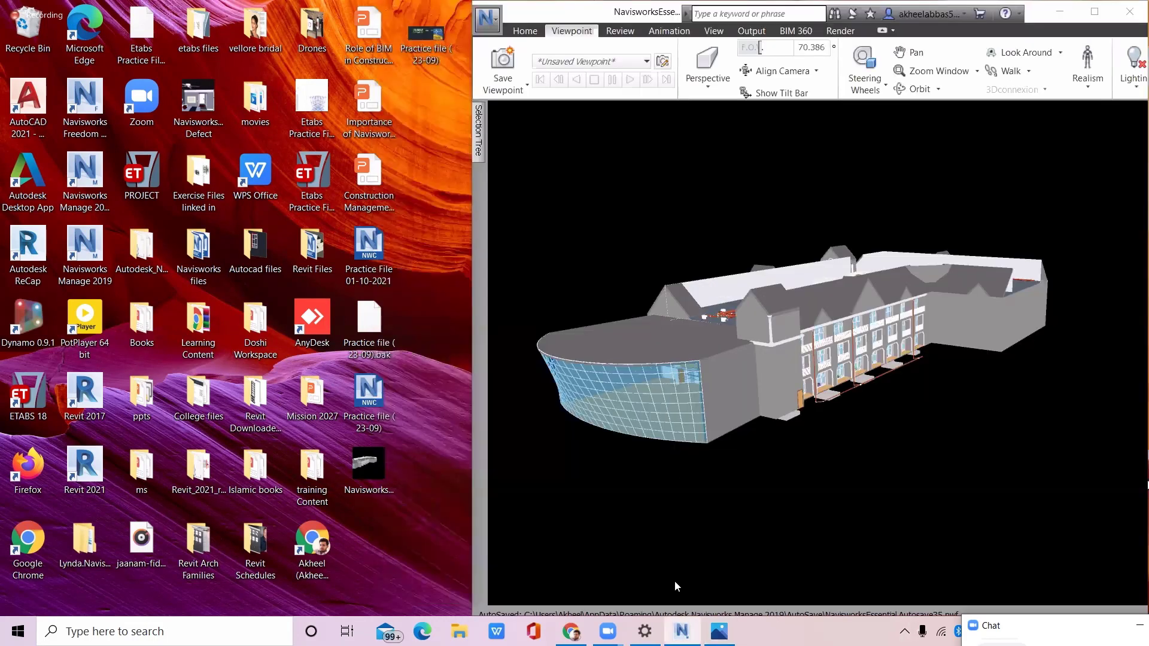
{"action": "left_click", "coordinate": [1095, 12]}
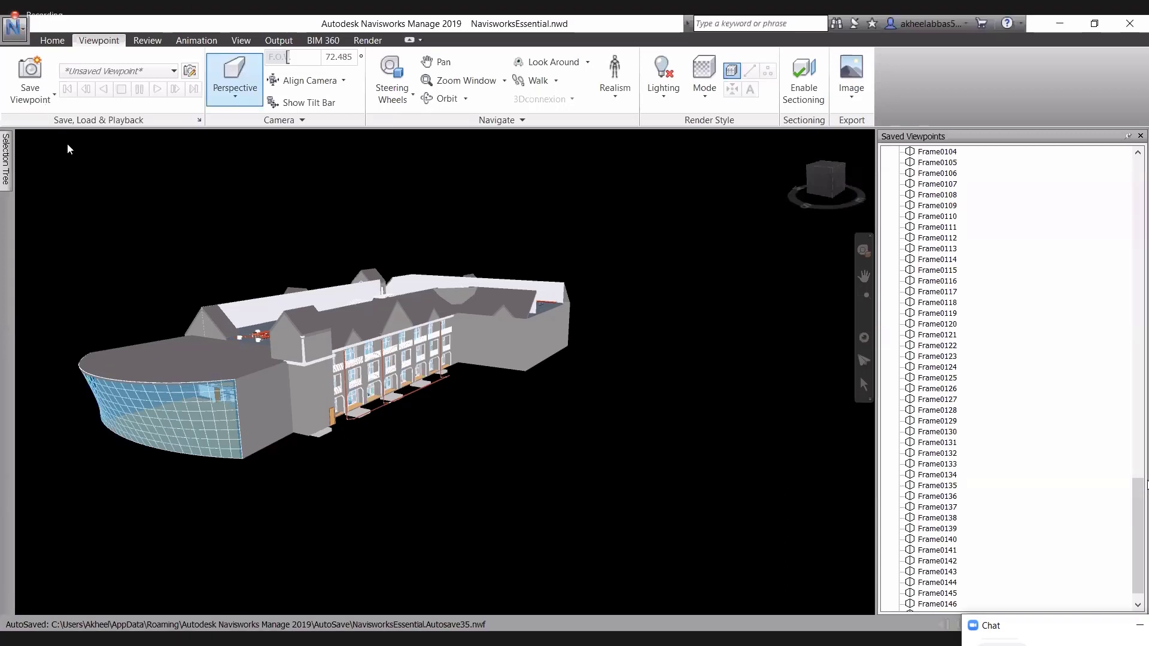
{"action": "left_click", "coordinate": [27, 84]}
{"action": "left_click", "coordinate": [40, 96]}
{"action": "left_click", "coordinate": [27, 90]}
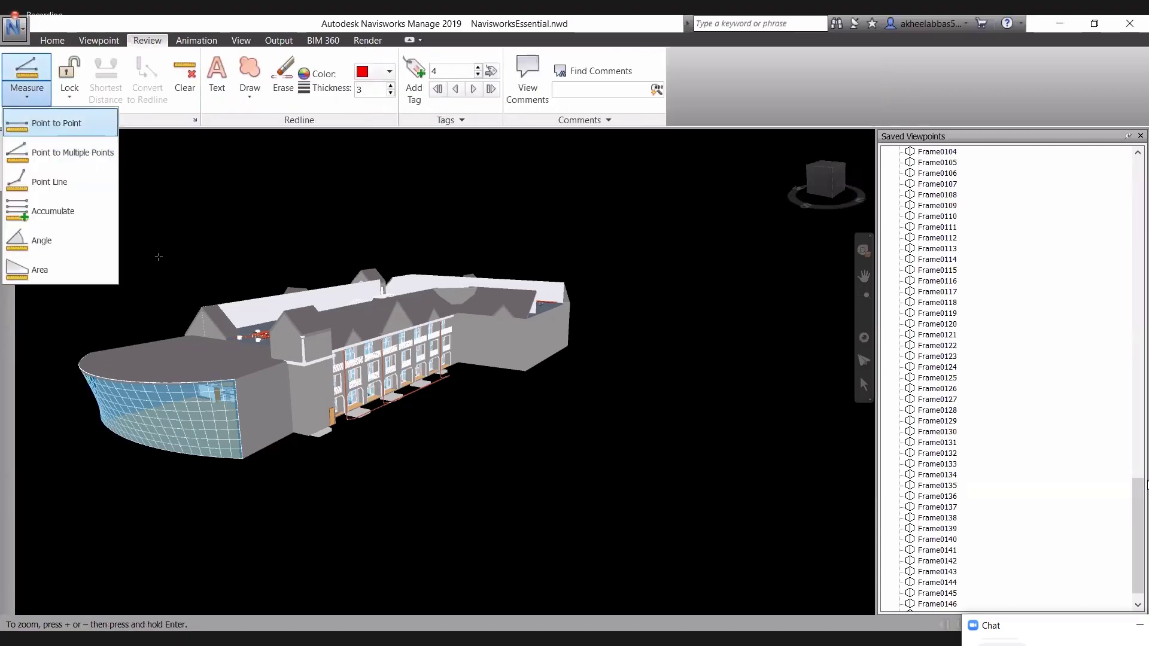
{"action": "left_click", "coordinate": [57, 122]}
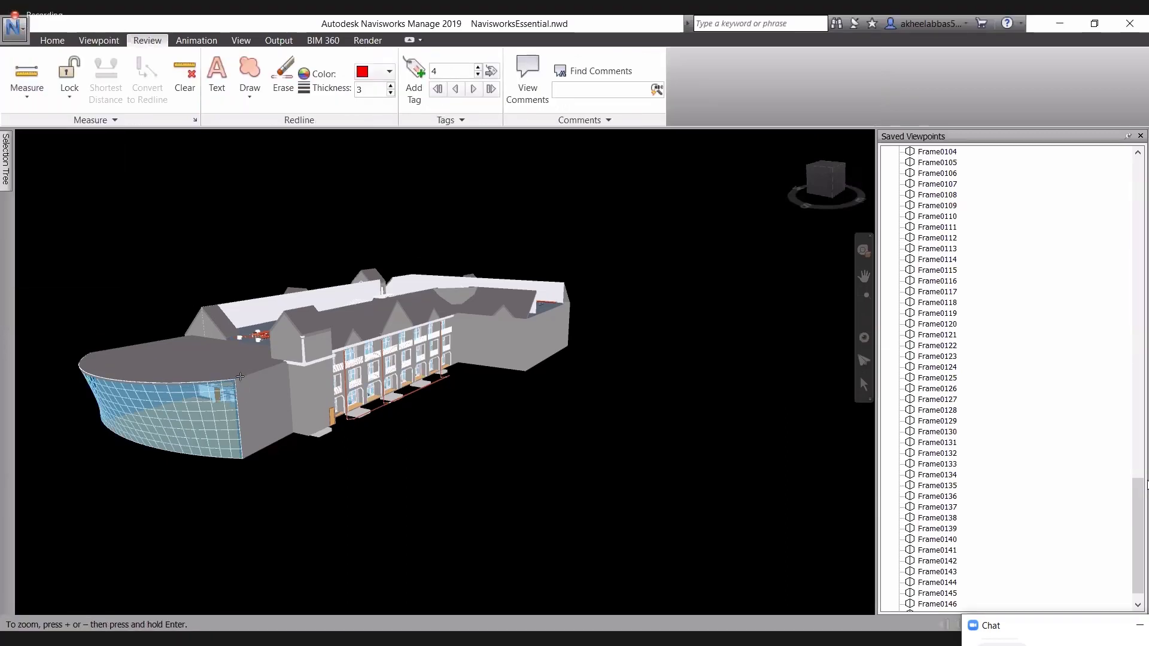
{"action": "left_click", "coordinate": [235, 380]}
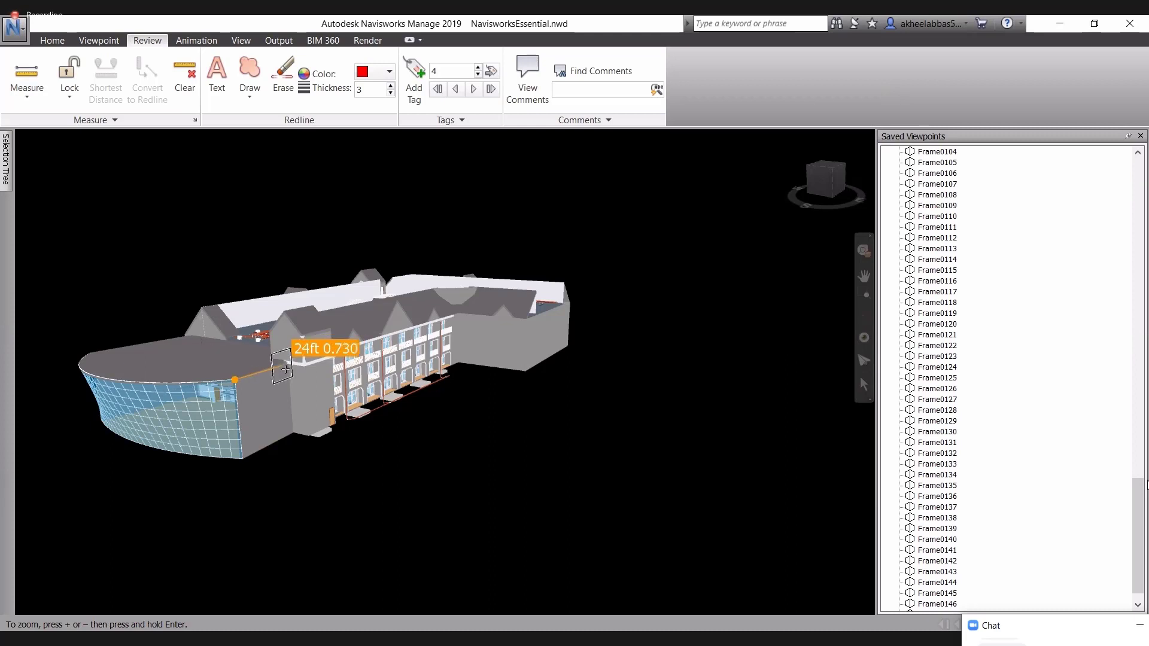
{"action": "left_click", "coordinate": [260, 361]}
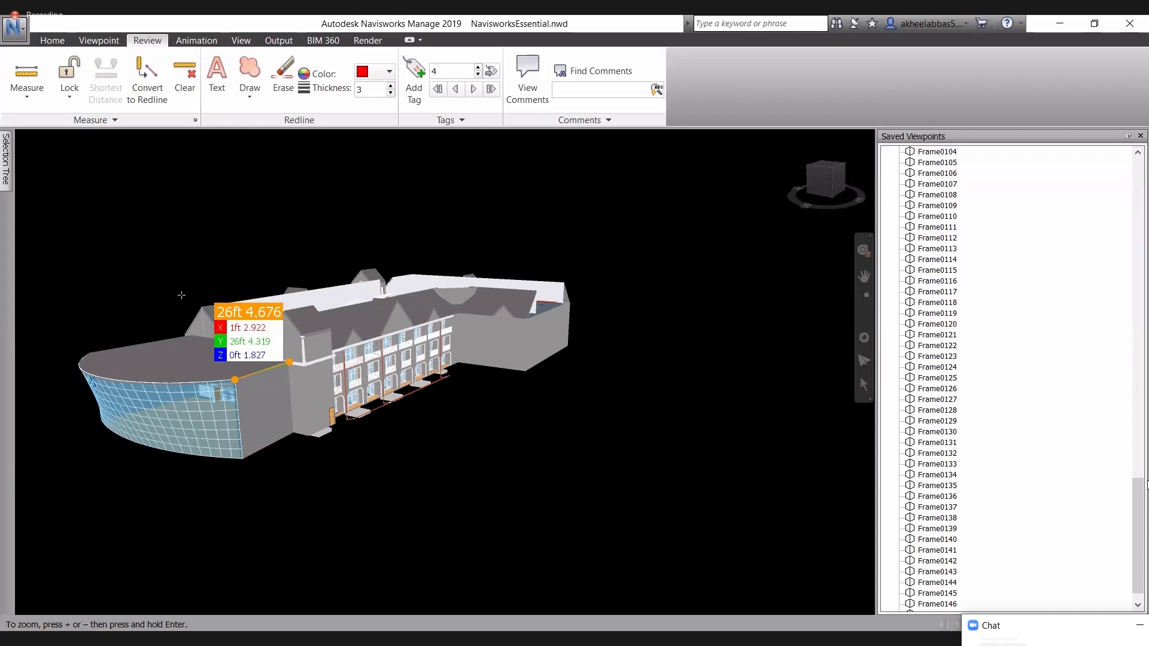
Try the Z Axis measuring lock, clear the point-to-point measurement, and set the lock back to None.
{"action": "left_click", "coordinate": [70, 92]}
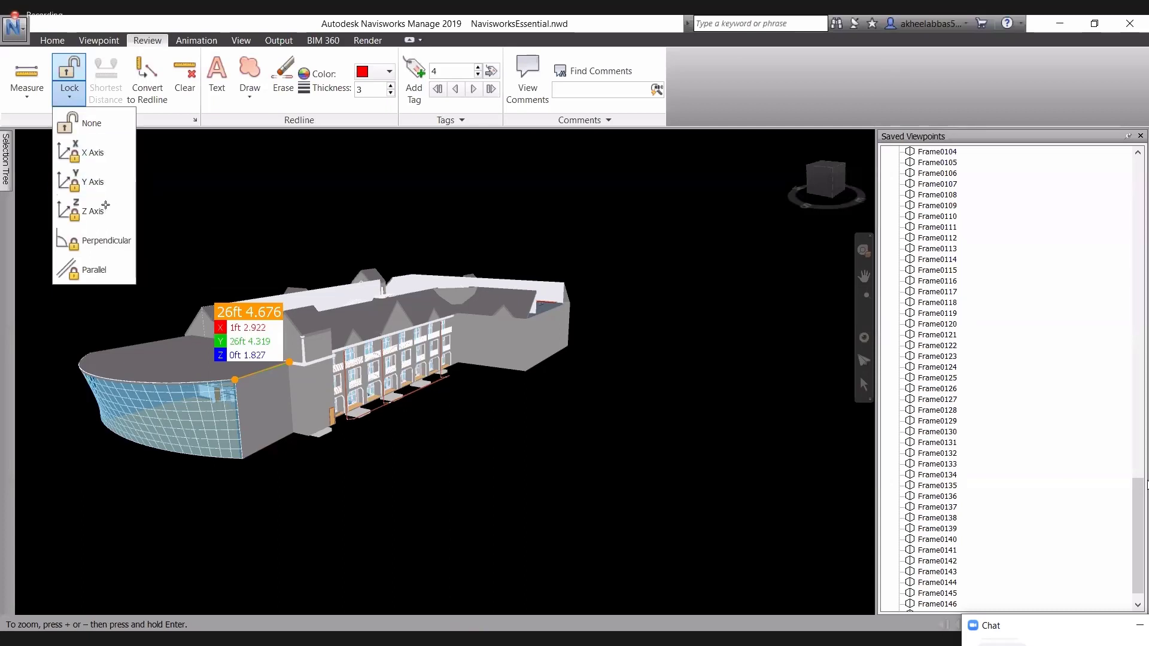
{"action": "left_click", "coordinate": [105, 205]}
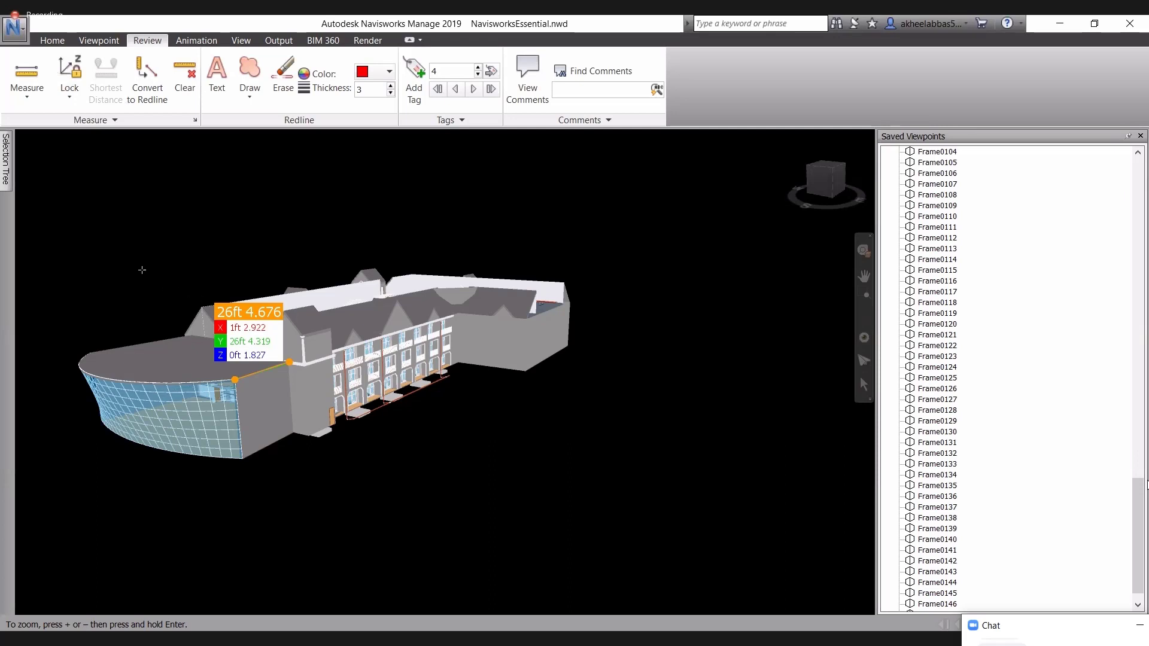
{"action": "right_click", "coordinate": [435, 451]}
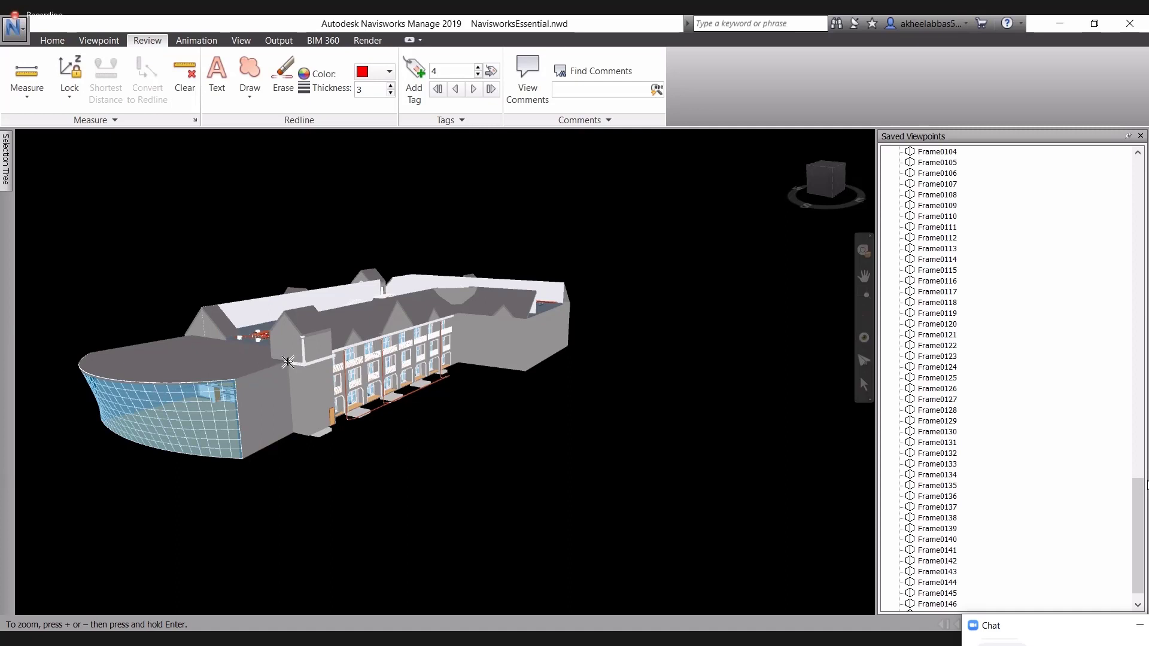
{"action": "middle_click_drag", "start_coordinate": [288, 362], "coordinate": [334, 393]}
{"action": "scroll", "coordinate": [334, 394], "scroll_direction": "up", "scroll_amount": 4}
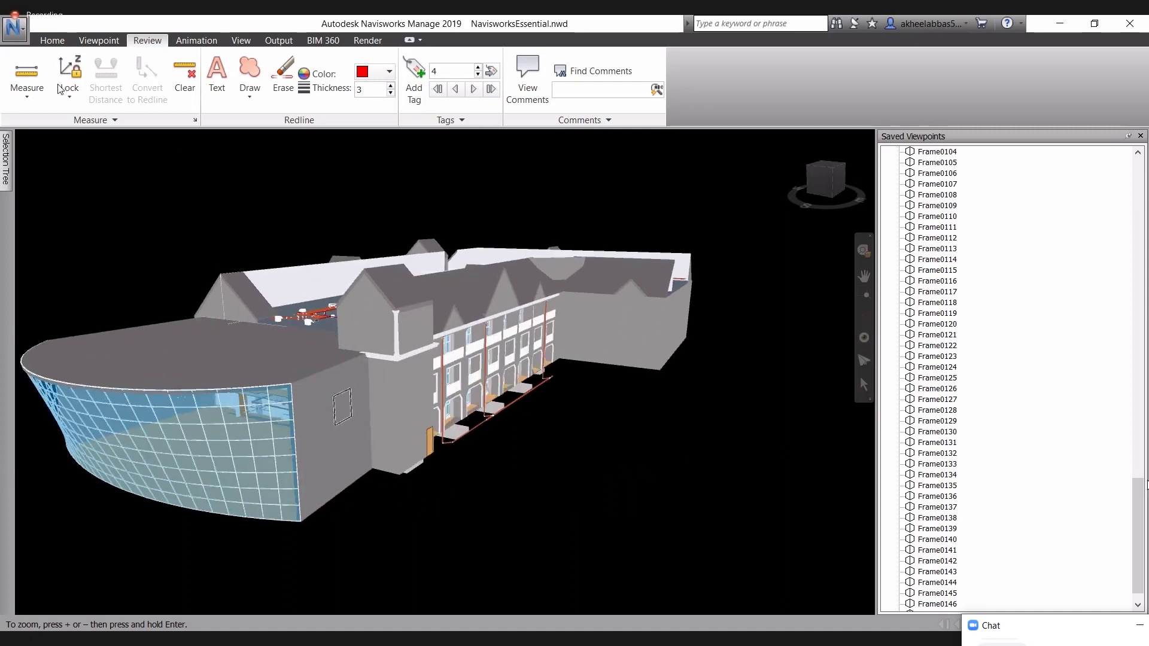
{"action": "left_click", "coordinate": [69, 96]}
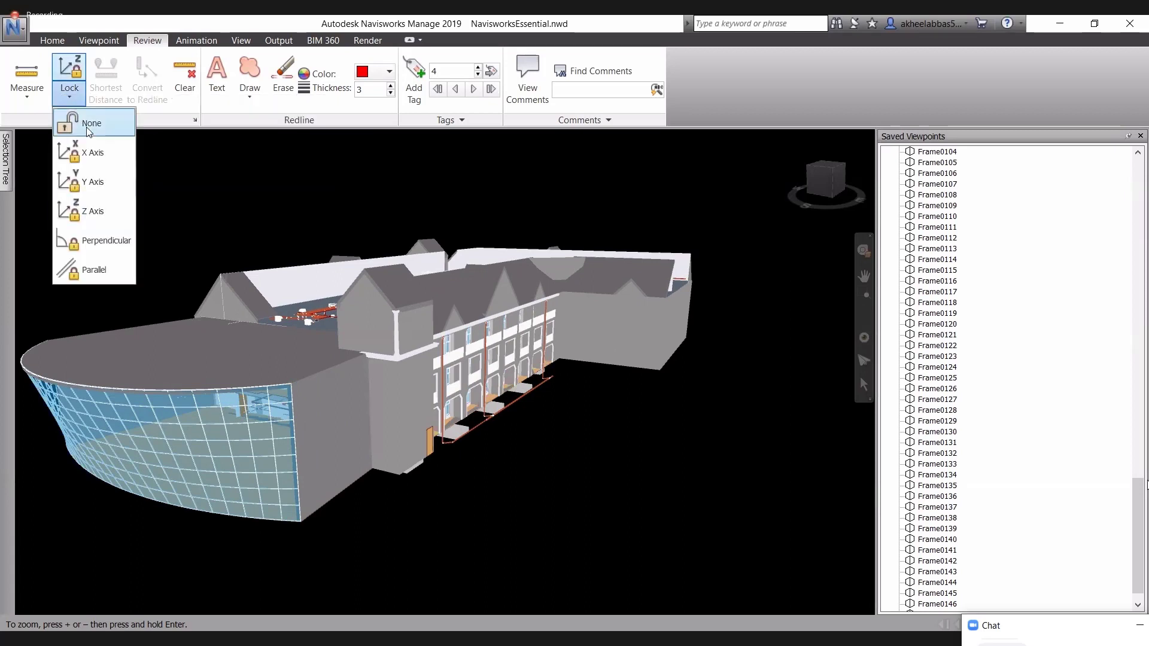
{"action": "left_click", "coordinate": [89, 126]}
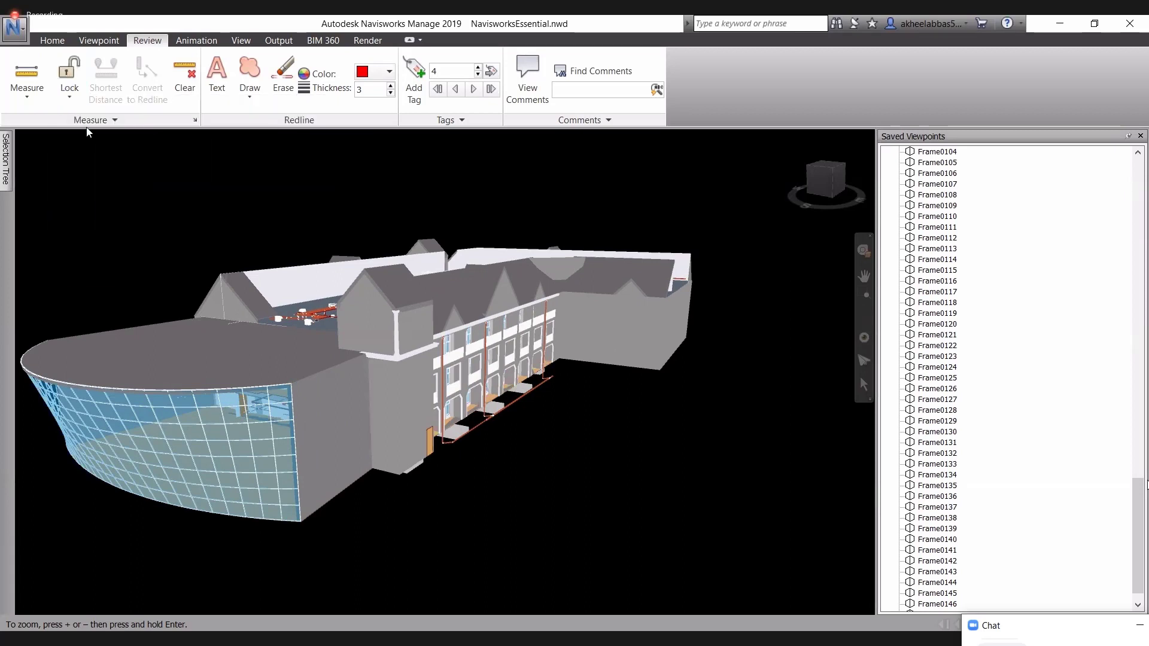
Measure from the near eave corner of the projecting gable block to its roof edge and peak using Point to Multiple Points.
{"action": "left_click", "coordinate": [27, 90]}
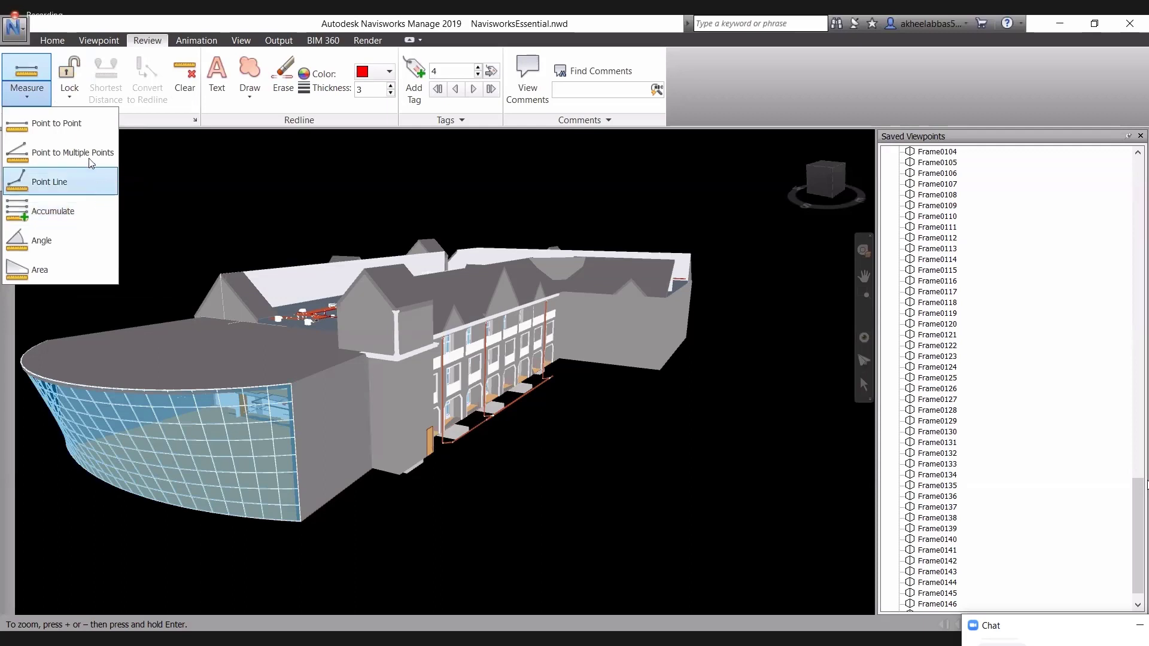
{"action": "left_click", "coordinate": [95, 179]}
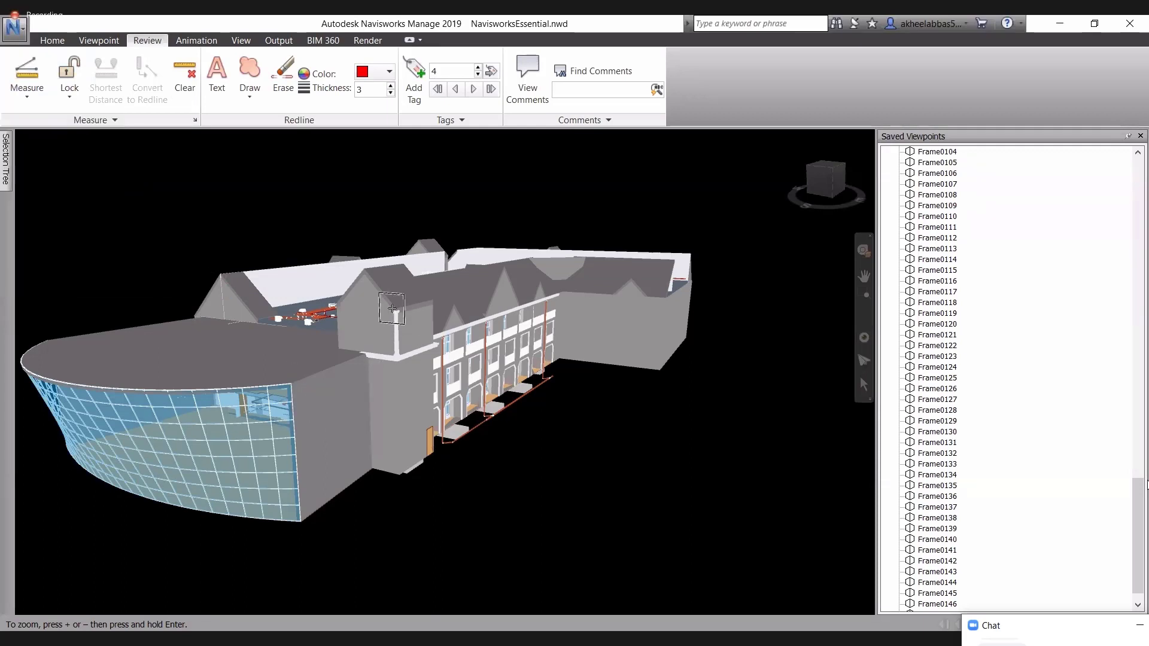
{"action": "left_click", "coordinate": [396, 309]}
{"action": "left_click", "coordinate": [435, 299]}
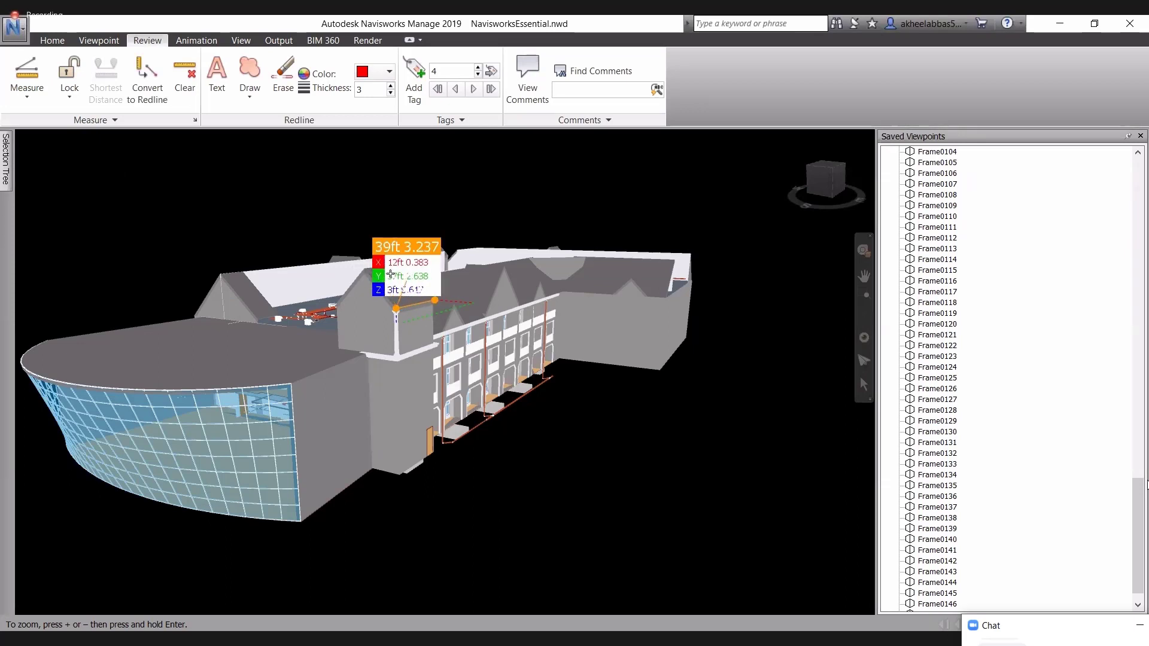
{"action": "left_click", "coordinate": [366, 270]}
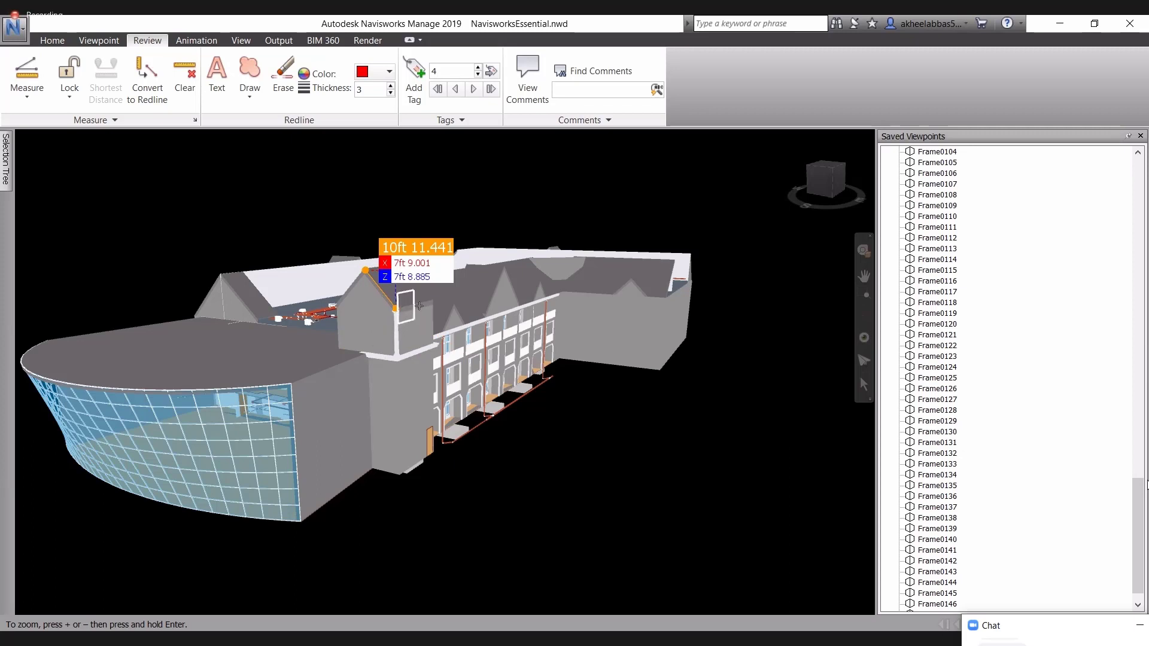
{"action": "left_click", "coordinate": [398, 308]}
{"action": "left_click", "coordinate": [432, 299]}
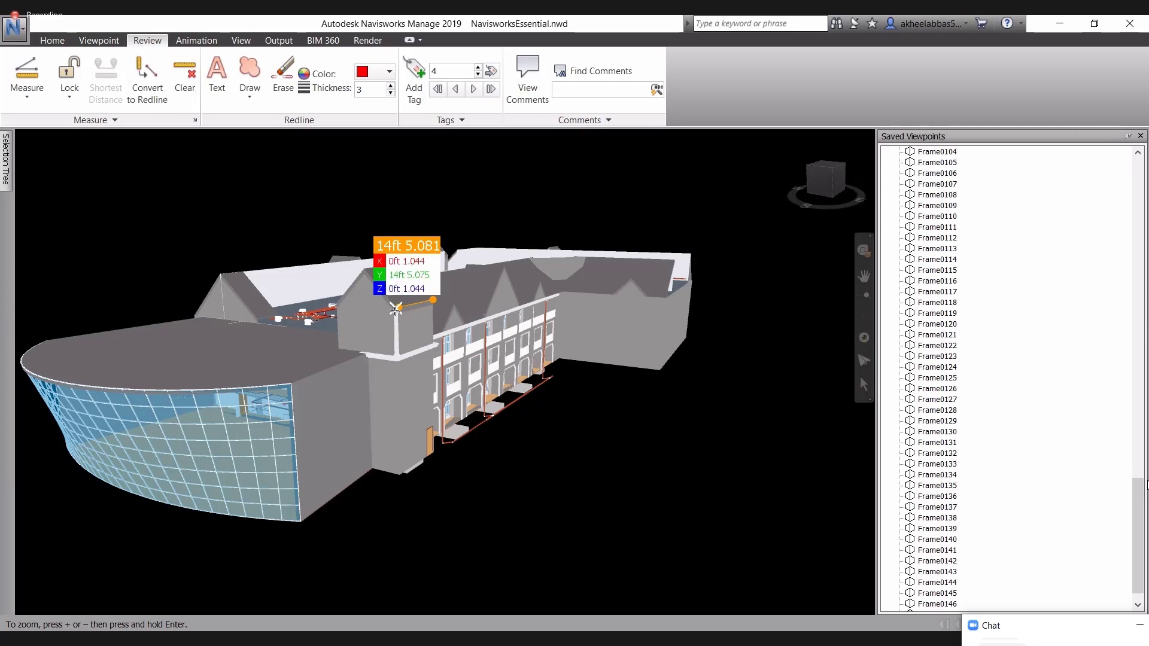
{"action": "left_click", "coordinate": [366, 431]}
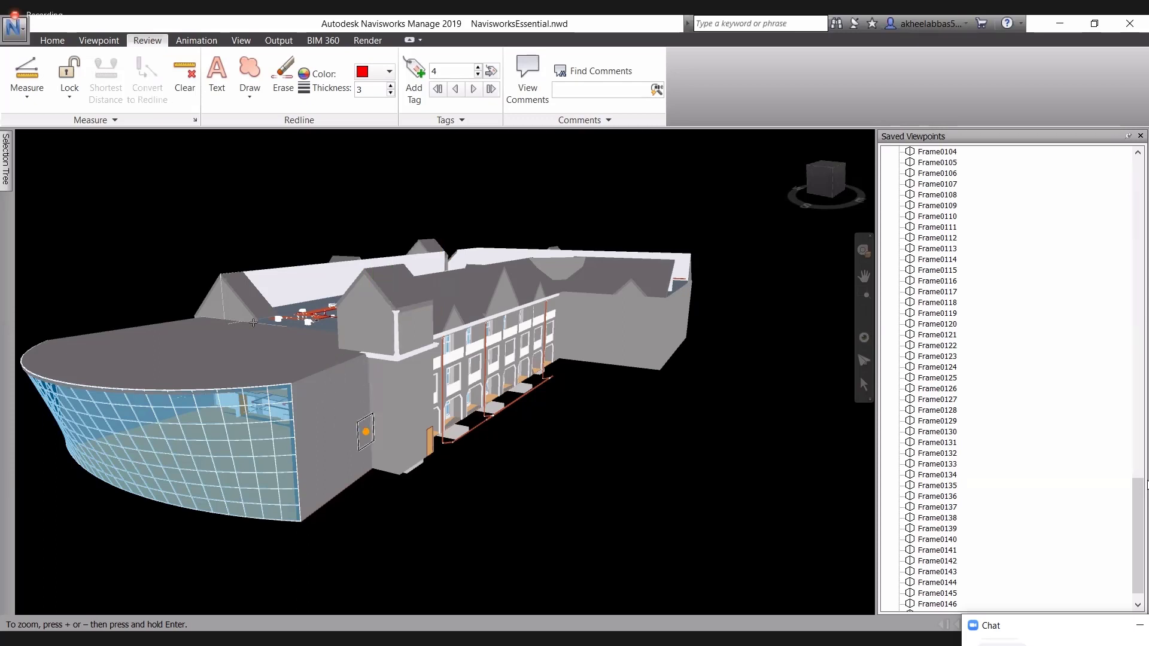
Measure the angle at the peak of the projecting gable, between its two sloping edges.
{"action": "left_click", "coordinate": [27, 90]}
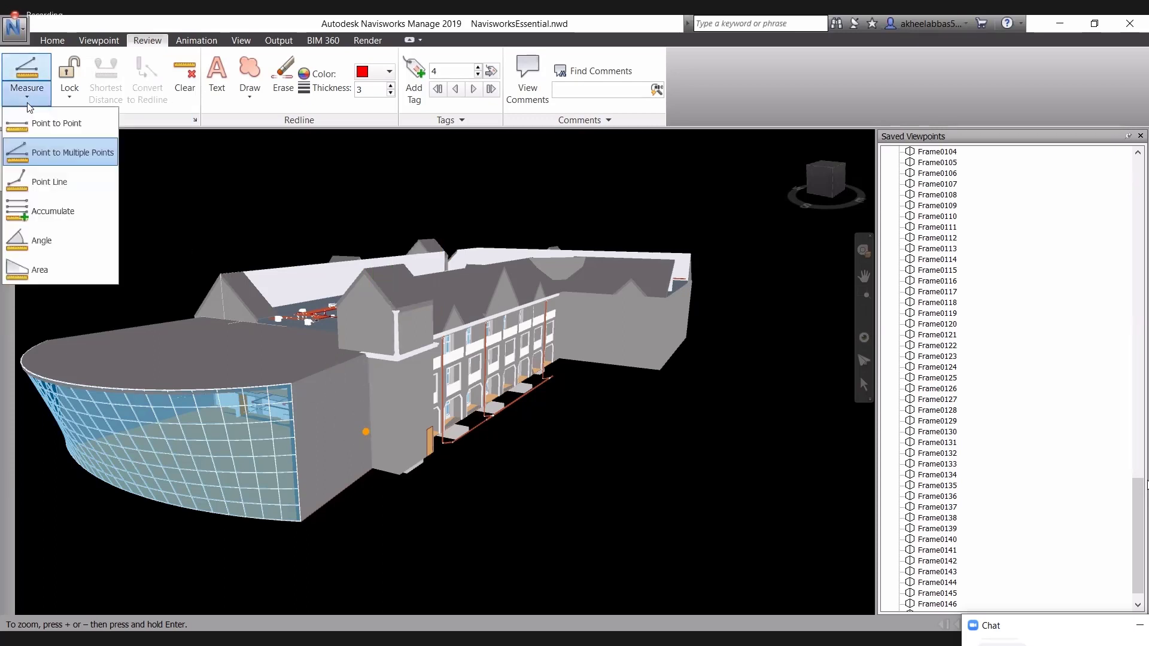
{"action": "left_click", "coordinate": [77, 241]}
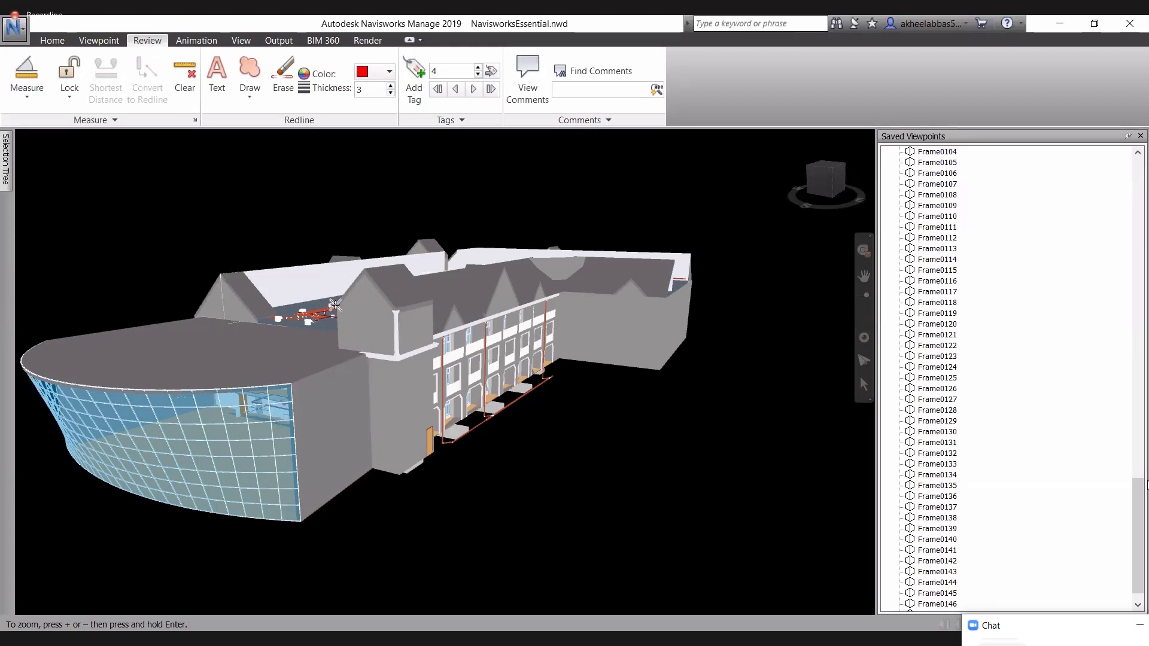
{"action": "scroll", "coordinate": [336, 307], "scroll_direction": "up", "scroll_amount": 2}
{"action": "scroll", "coordinate": [335, 310], "scroll_direction": "up", "scroll_amount": 3}
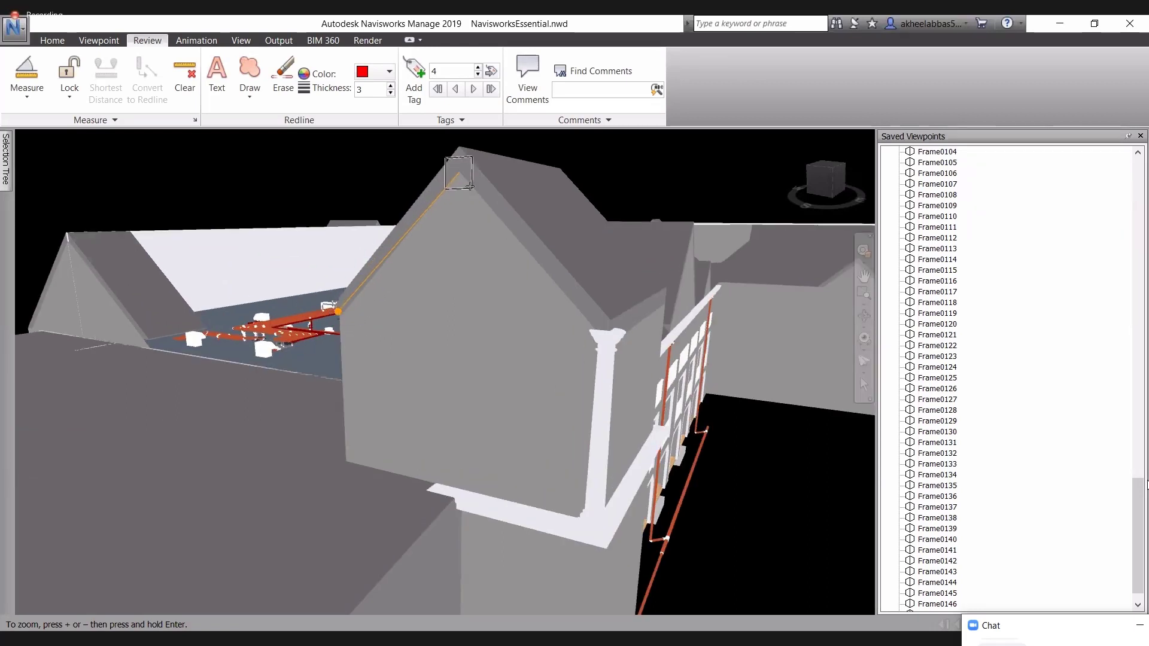
{"action": "left_click", "coordinate": [470, 186]}
{"action": "left_click", "coordinate": [595, 327]}
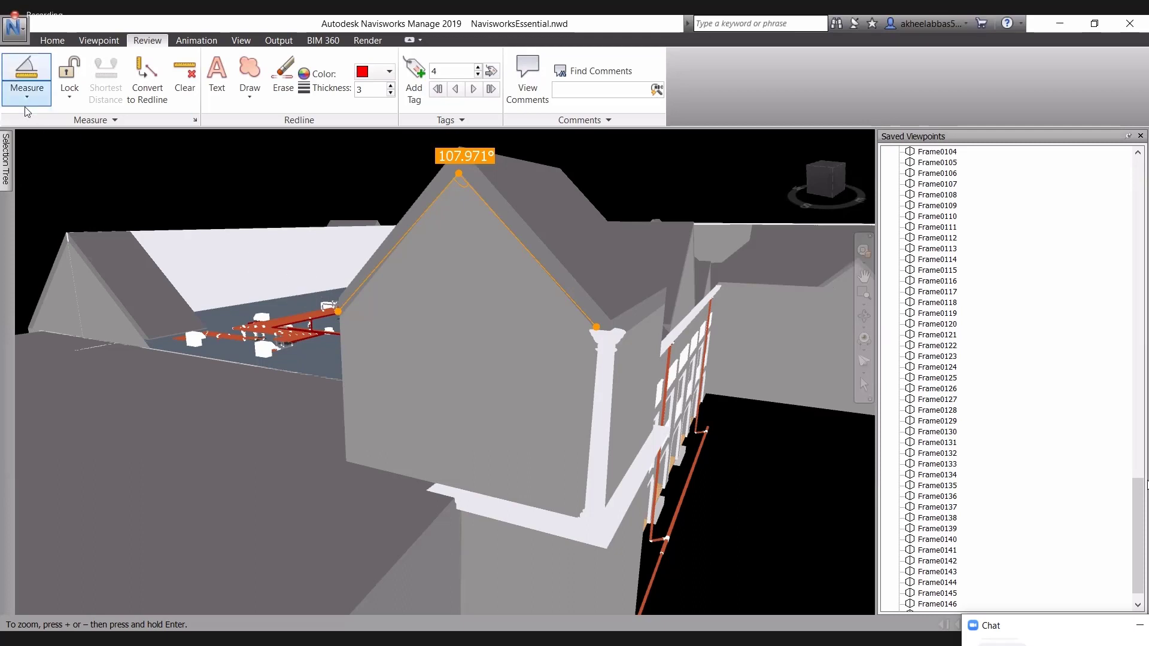
Clear the angle measurement and repeat it more precisely through the gable's two eave corners and peak.
{"action": "right_click", "coordinate": [62, 197]}
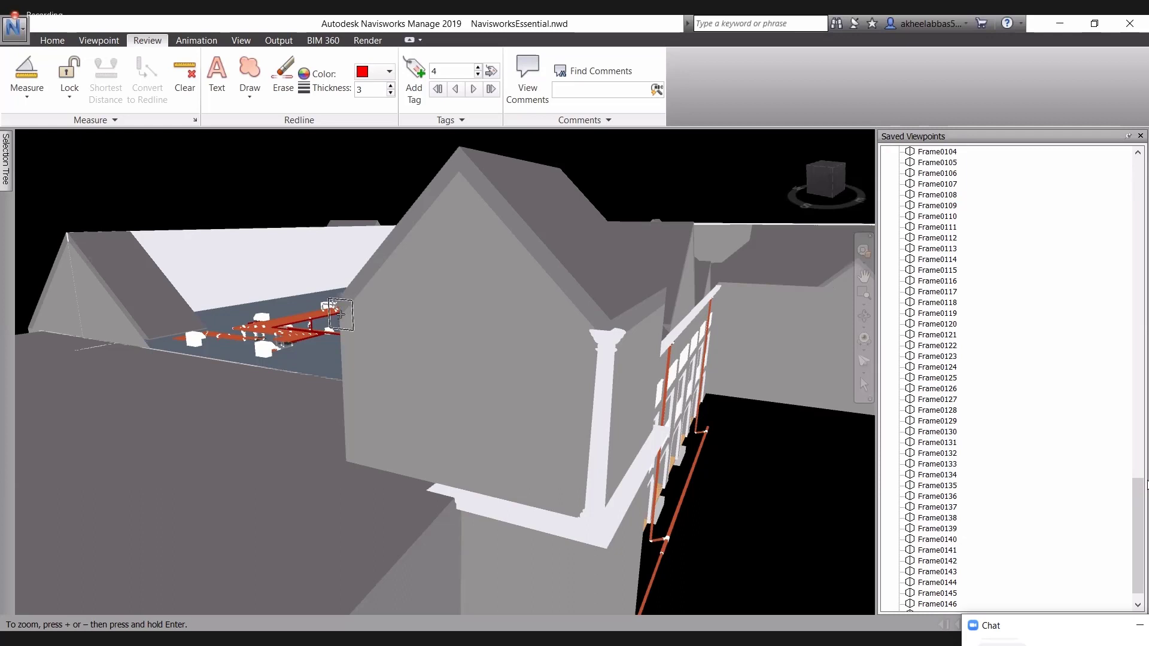
{"action": "left_click", "coordinate": [339, 315]}
{"action": "left_click", "coordinate": [459, 171]}
{"action": "left_click", "coordinate": [596, 328]}
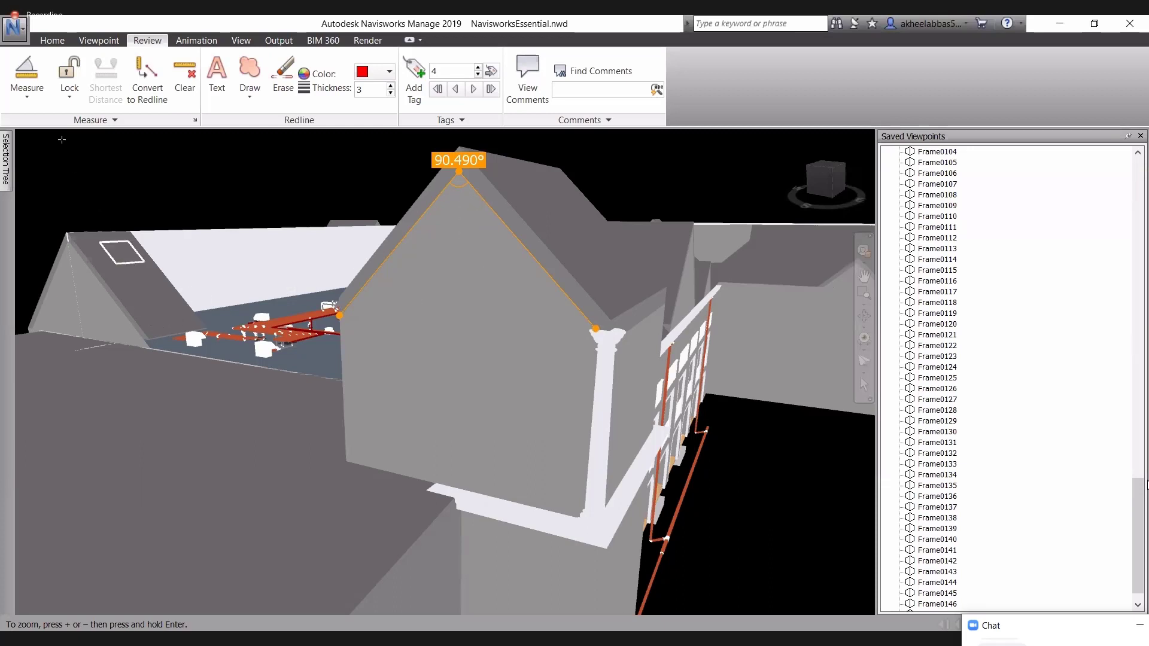
Measure the area of the gable's front wall through its peak, eave corners and base corners, and clear the measurement.
{"action": "left_click", "coordinate": [43, 98]}
{"action": "left_click", "coordinate": [67, 268]}
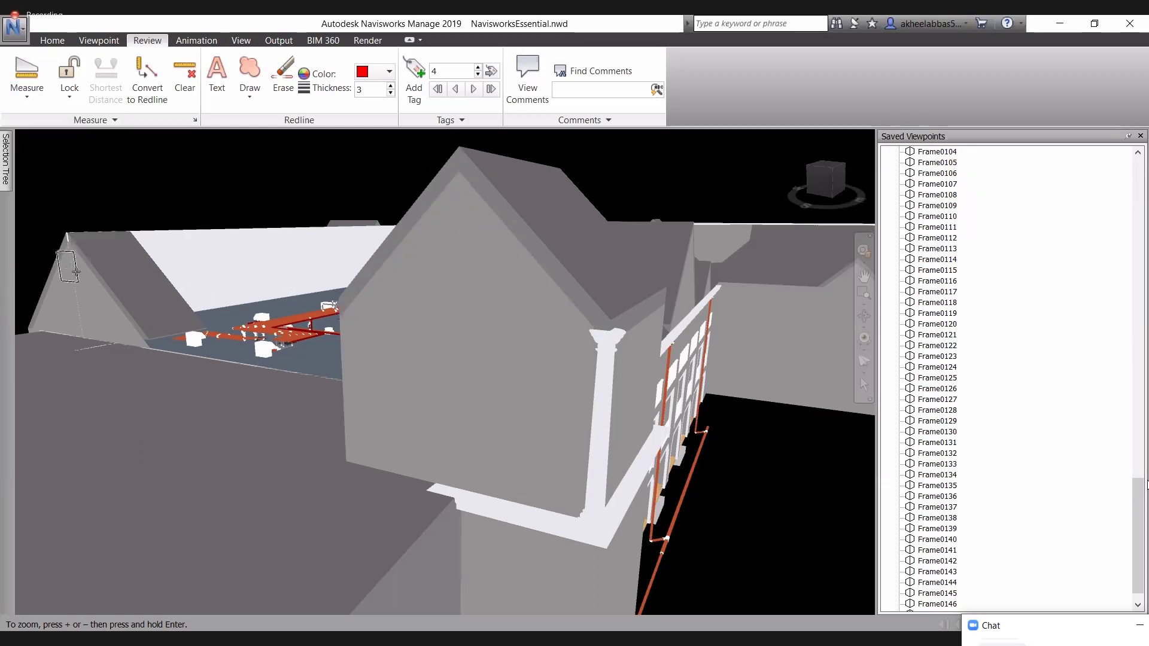
{"action": "left_click", "coordinate": [340, 312]}
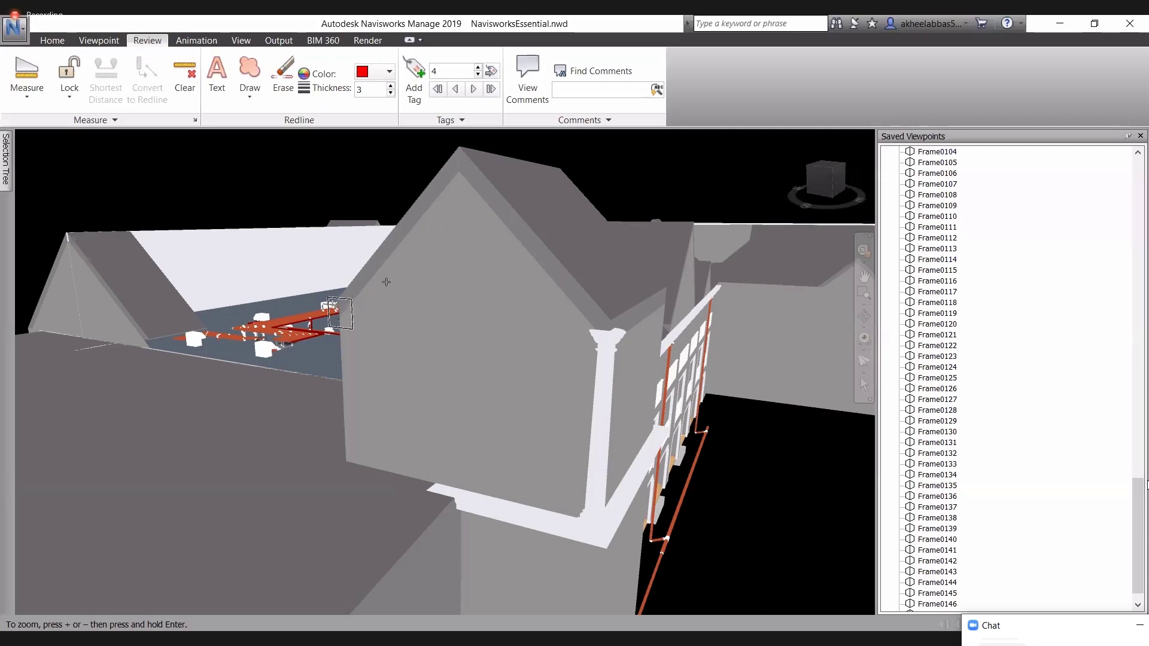
{"action": "left_click", "coordinate": [459, 172]}
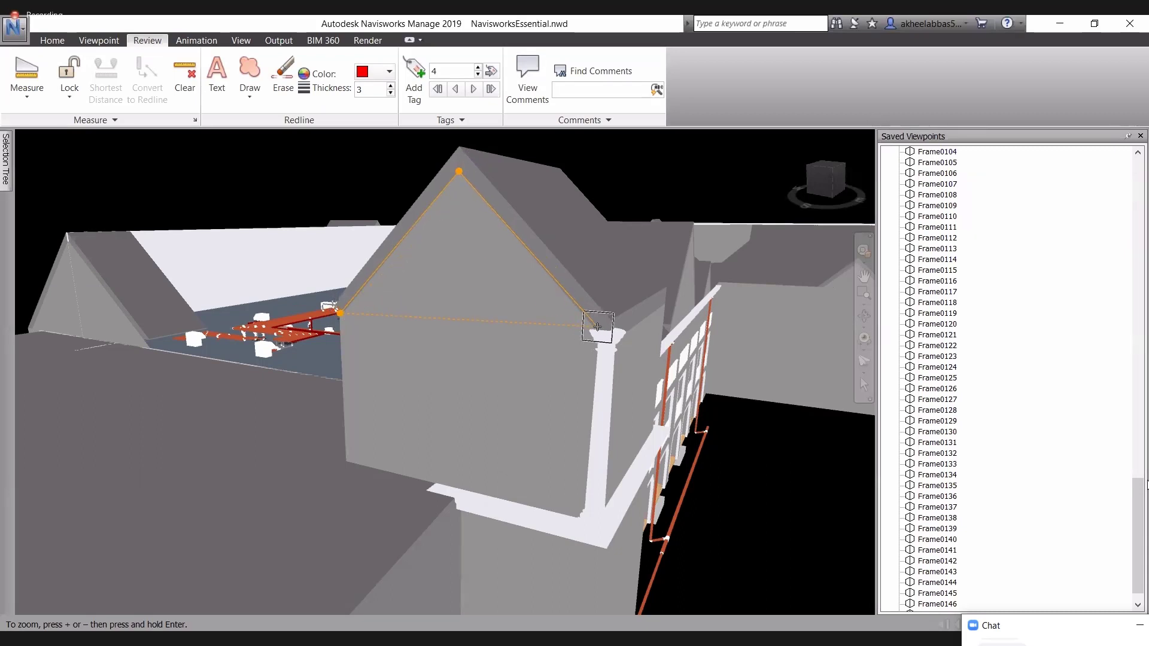
{"action": "left_click", "coordinate": [597, 329]}
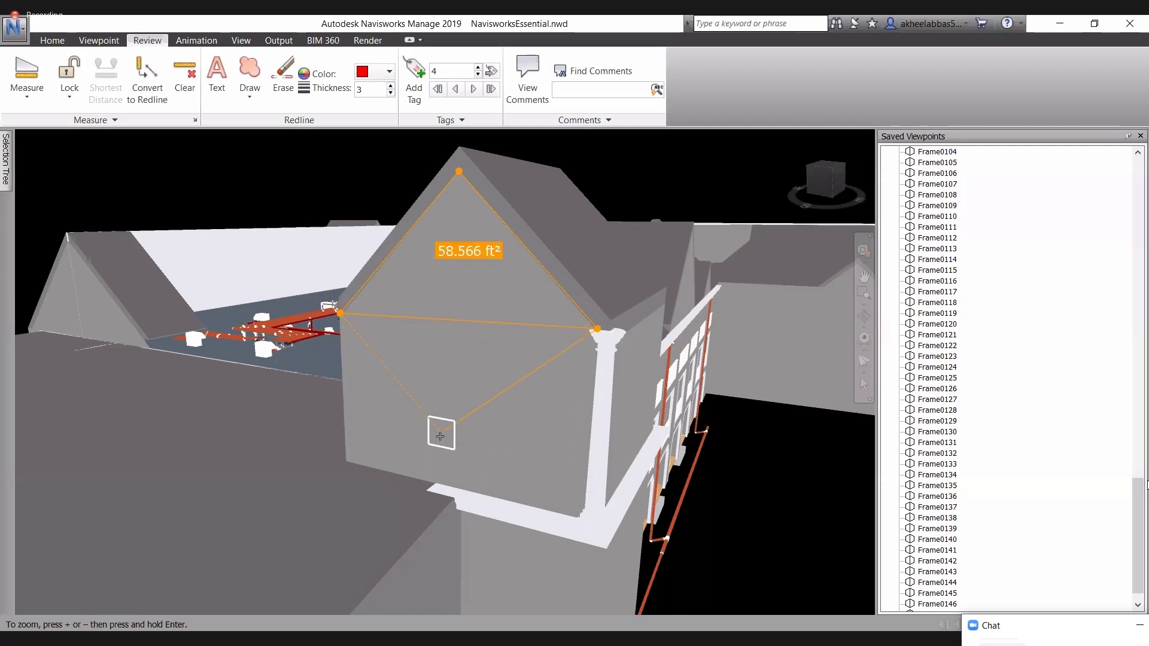
{"action": "left_click", "coordinate": [346, 462]}
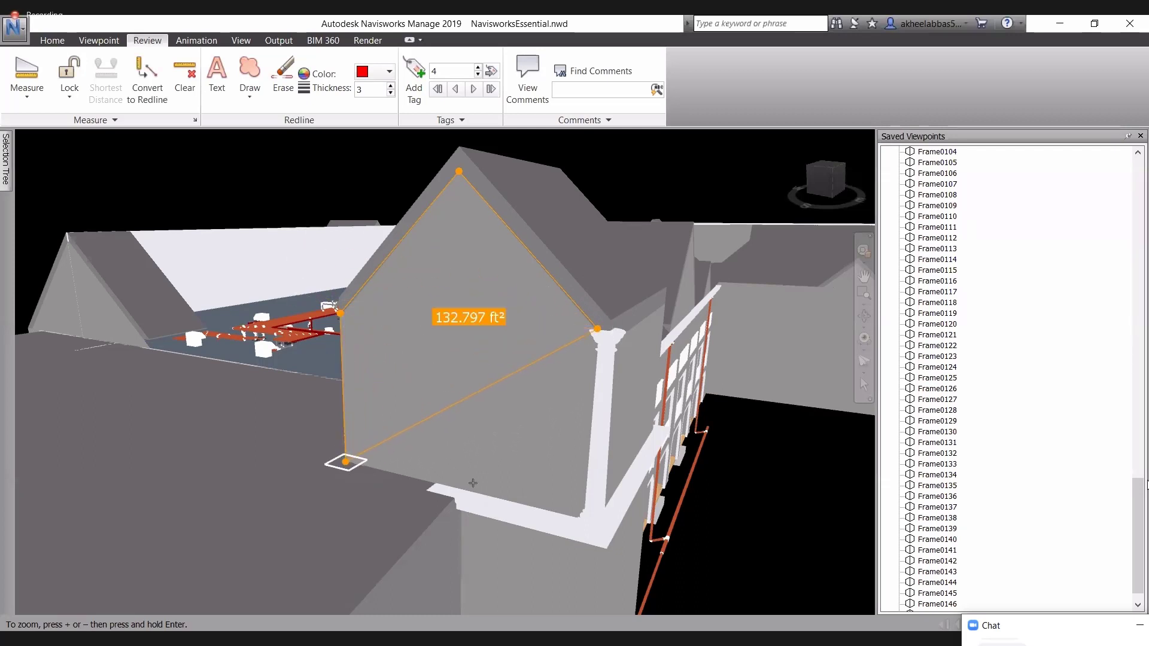
{"action": "left_click", "coordinate": [582, 516]}
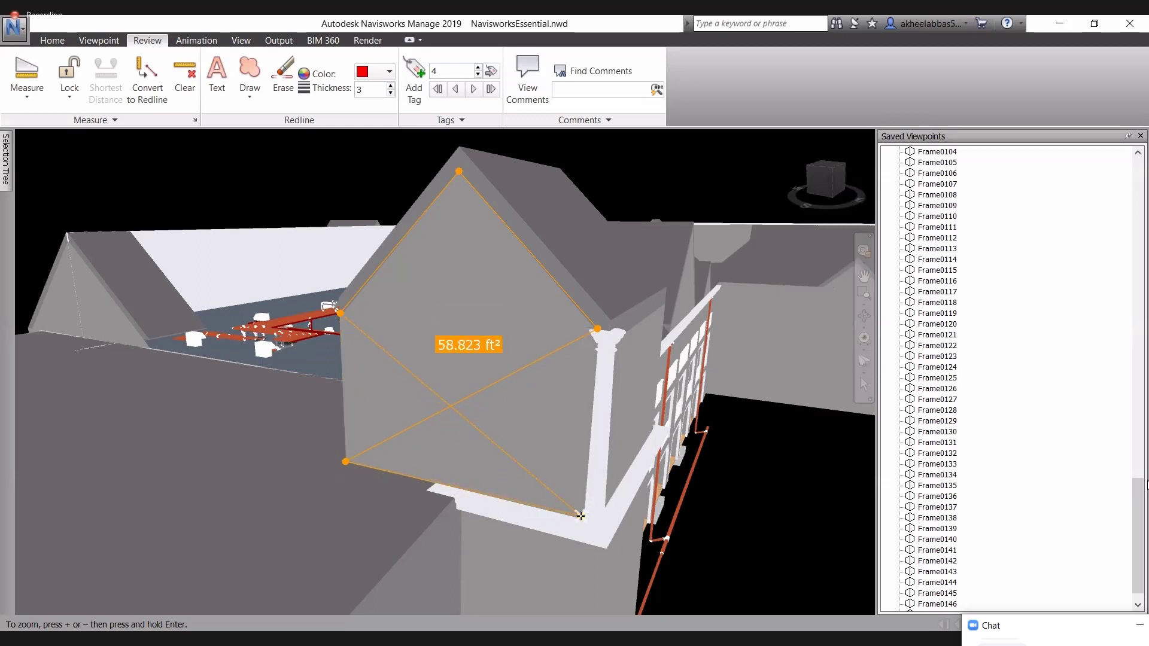
{"action": "right_click", "coordinate": [452, 308]}
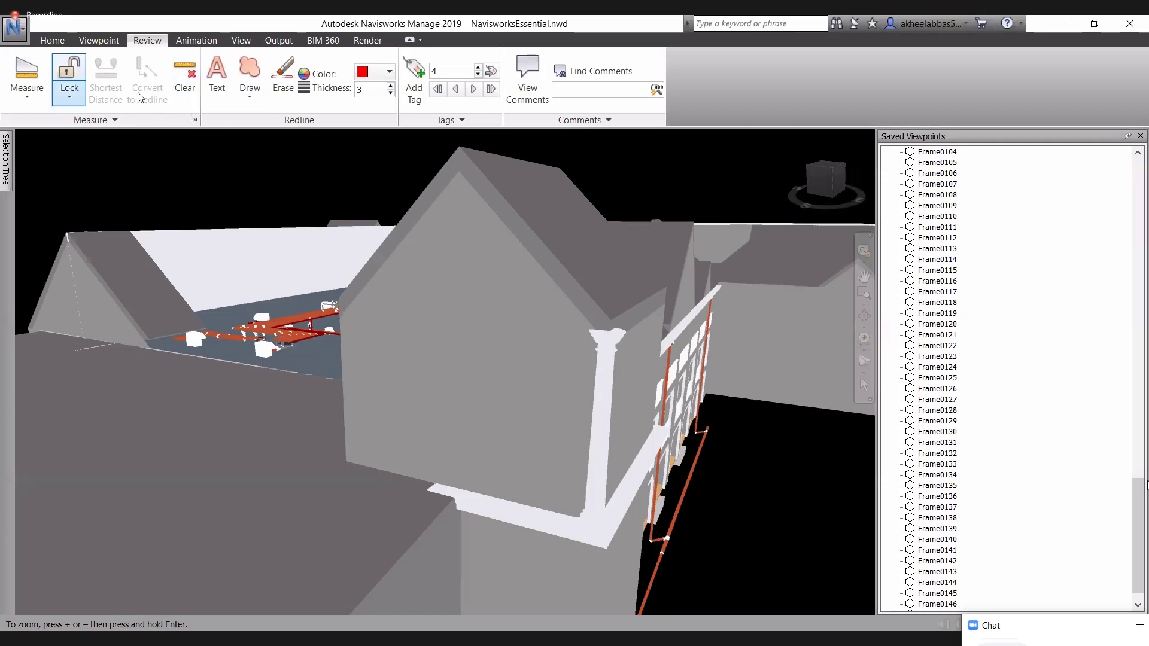
{"action": "left_click", "coordinate": [221, 88]}
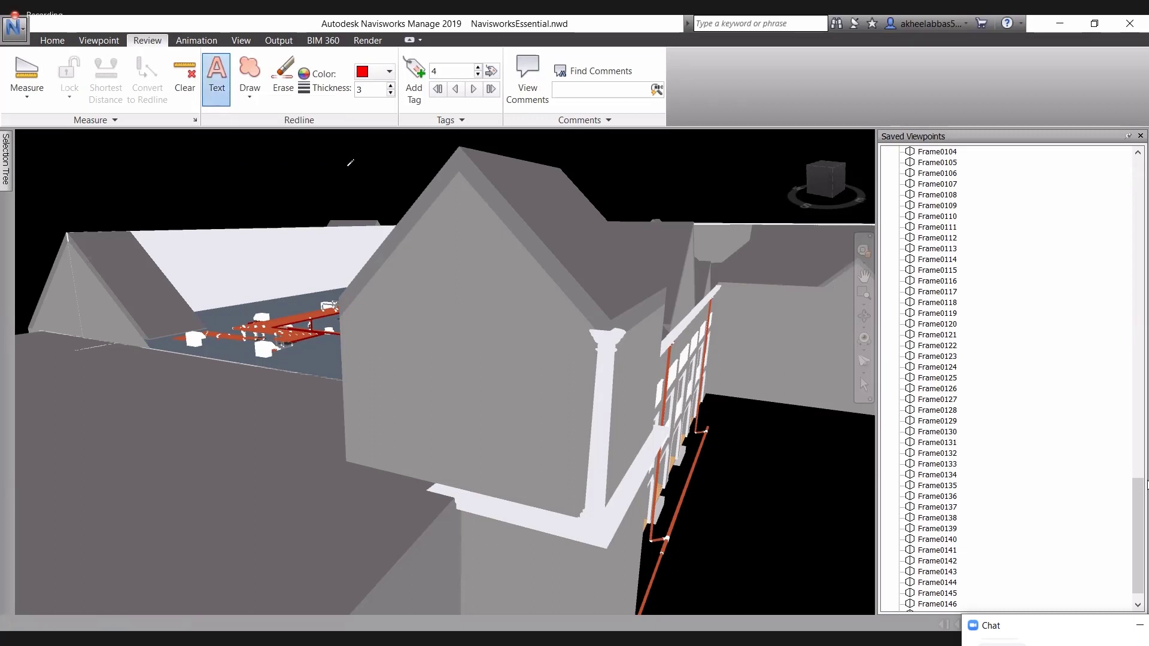
{"action": "left_click", "coordinate": [196, 430]}
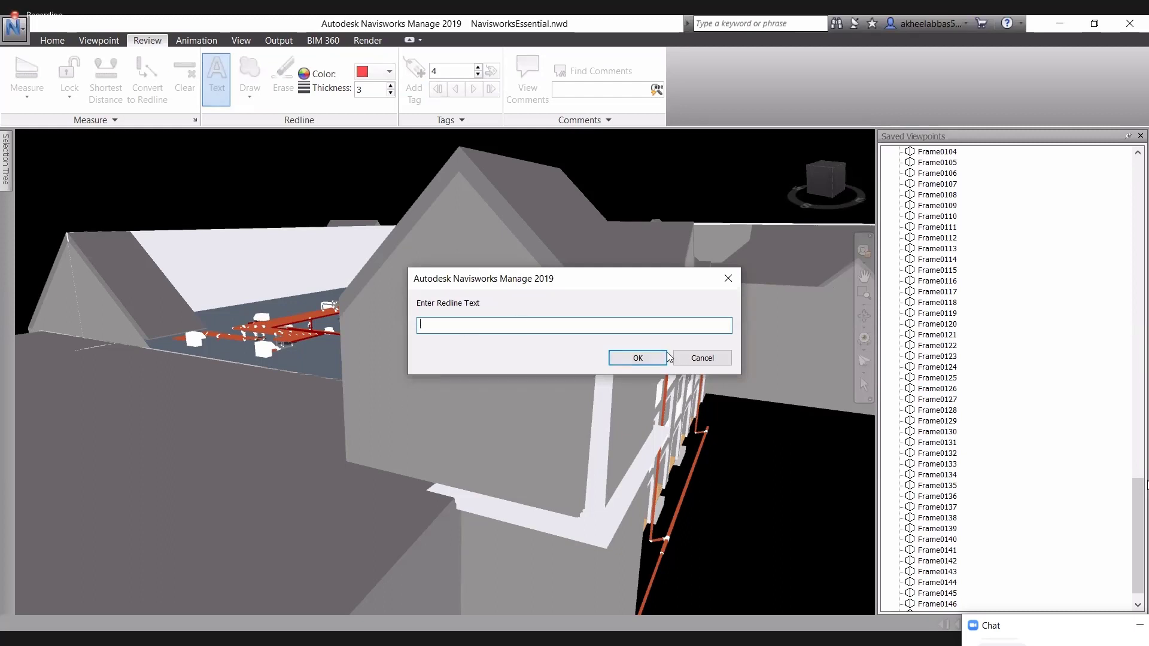
{"action": "left_click", "coordinate": [702, 358]}
{"action": "scroll", "coordinate": [63, 385], "scroll_direction": "down", "scroll_amount": 3}
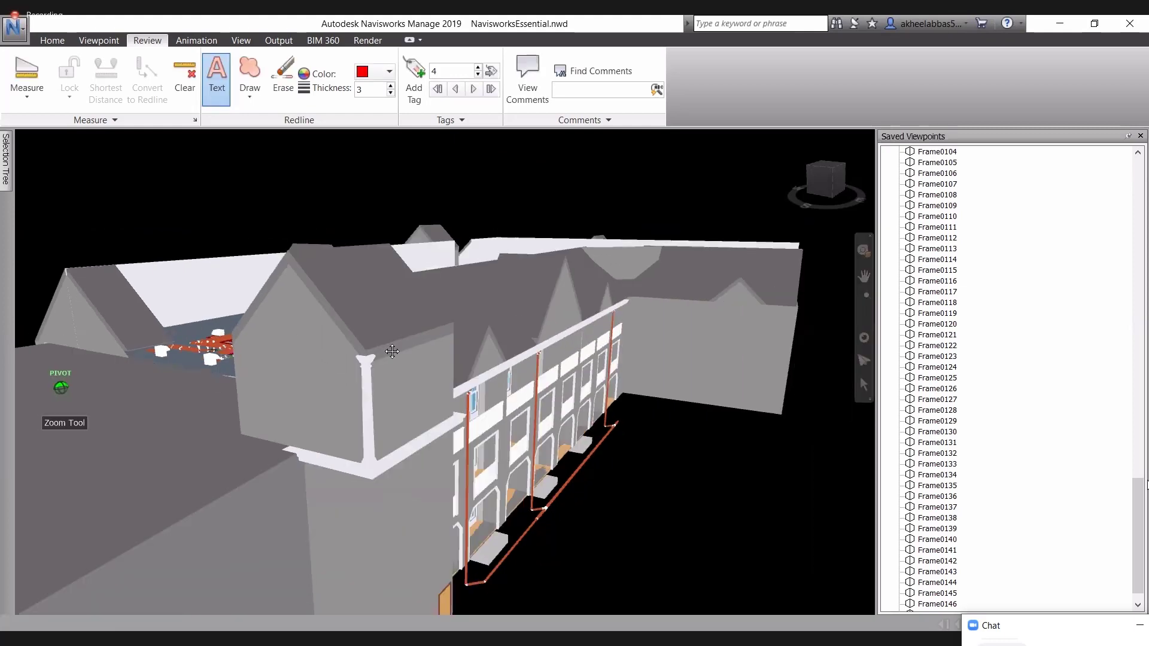
Select one glass panel on the upper part of the curved curtain wall.
{"action": "middle_click_drag", "start_coordinate": [167, 384], "coordinate": [339, 364]}
{"action": "middle_click_drag", "start_coordinate": [402, 415], "coordinate": [304, 321], "text": "shift"}
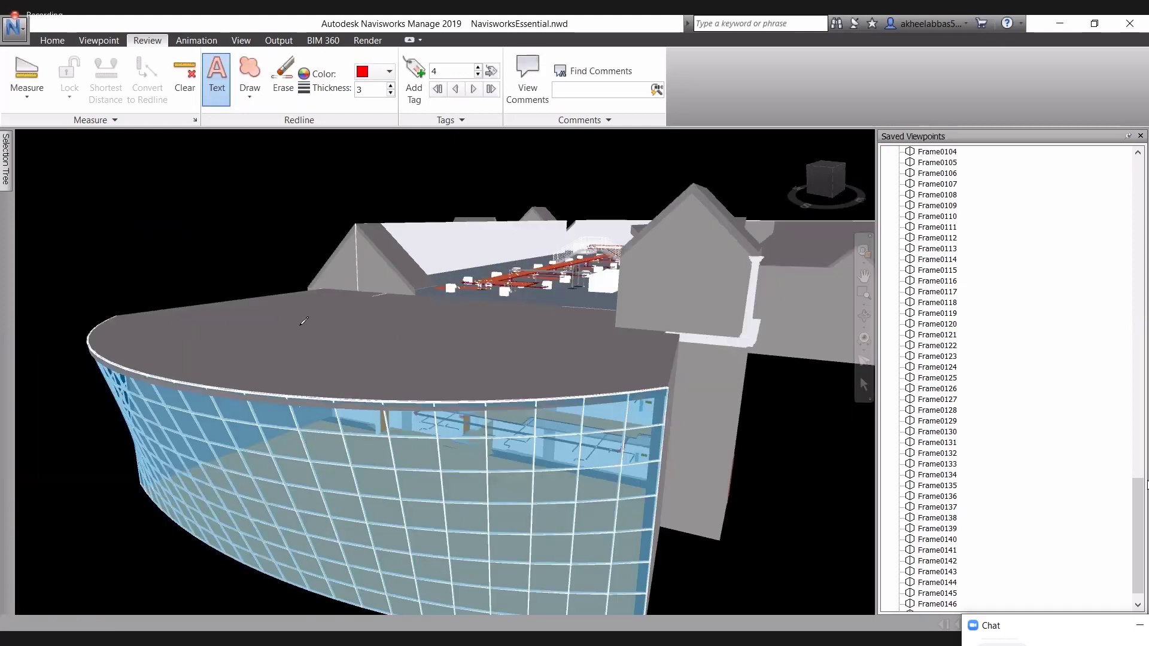
{"action": "left_click", "coordinate": [217, 97]}
{"action": "left_click", "coordinate": [864, 385]}
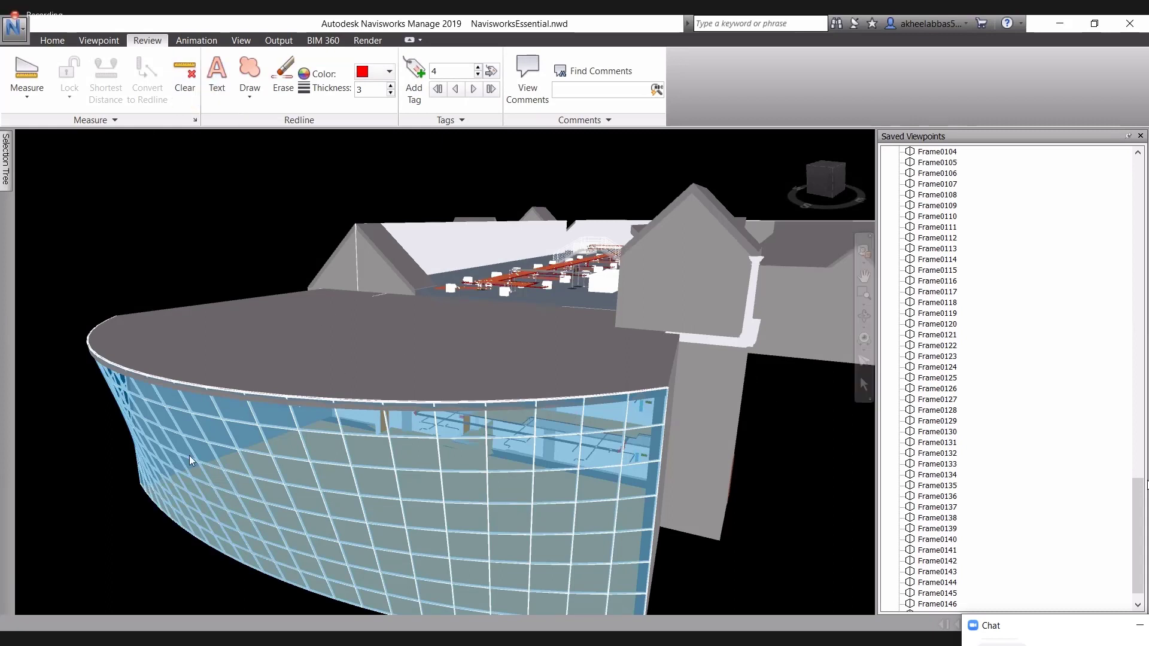
{"action": "left_click", "coordinate": [310, 438]}
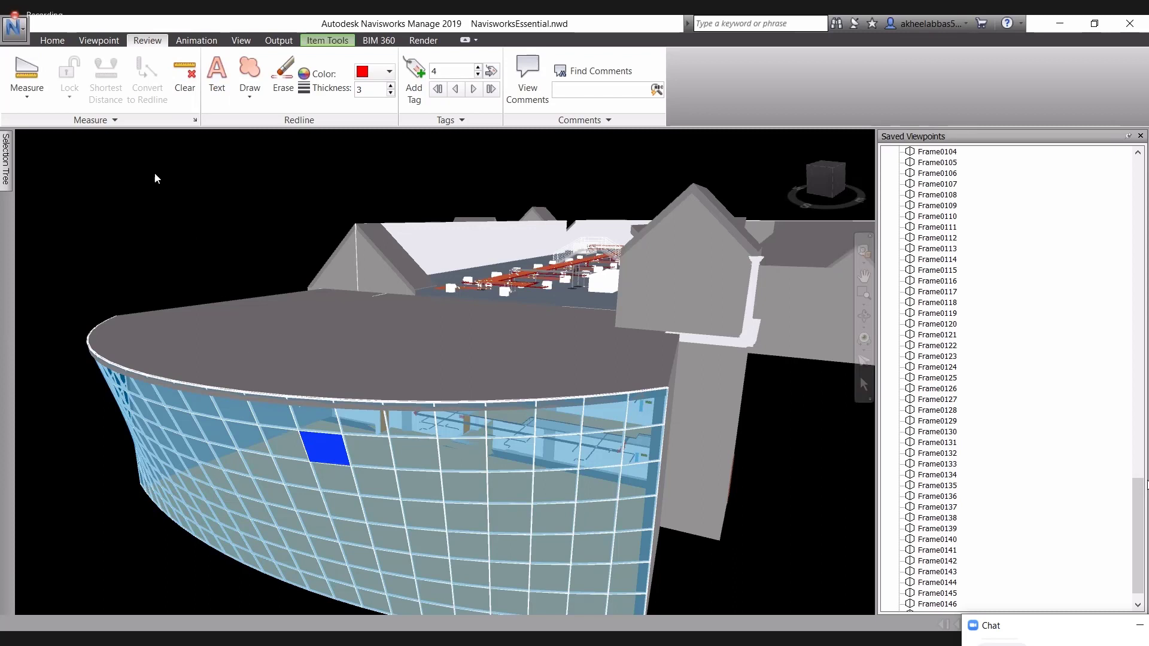
Add the redline text "Curtain Glass got Defected" beside the selected glass panel.
{"action": "left_click", "coordinate": [250, 70]}
{"action": "left_click", "coordinate": [218, 83]}
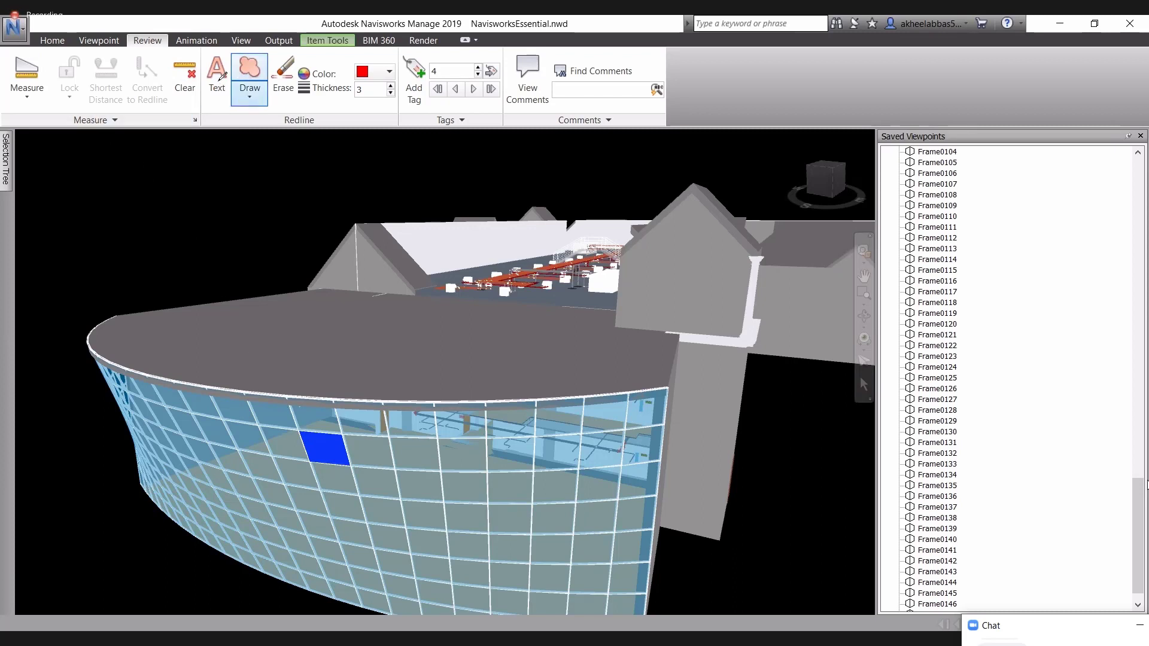
{"action": "left_click", "coordinate": [450, 311]}
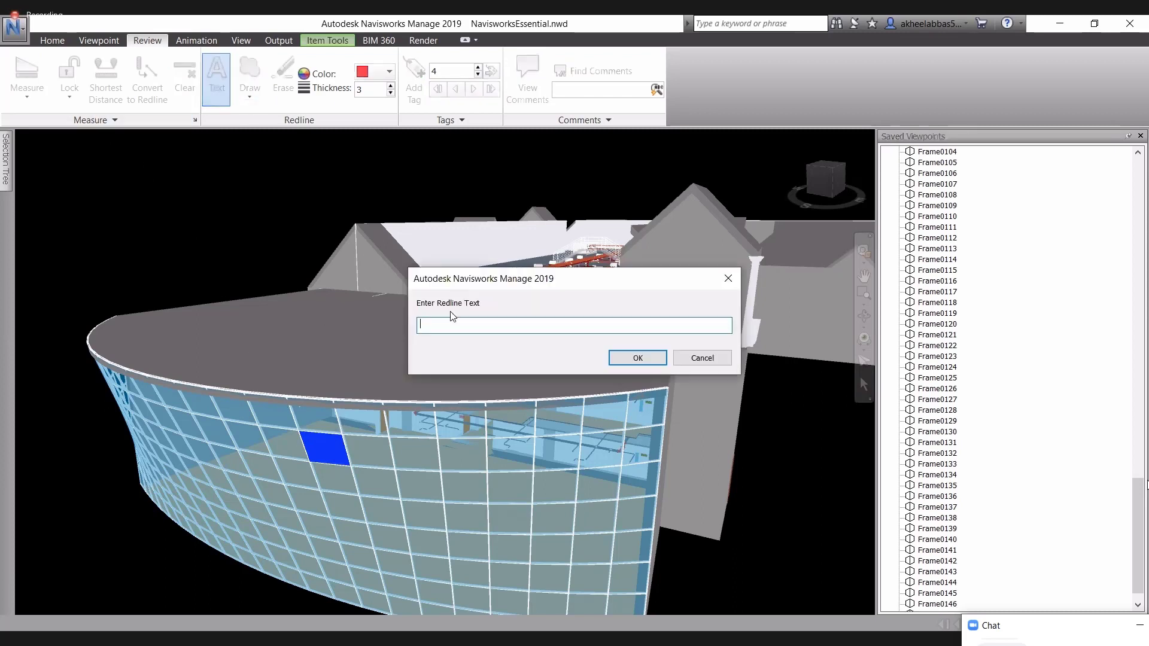
{"action": "type", "text": "Curtain Glass got Defected"}
{"action": "left_click", "coordinate": [633, 358]}
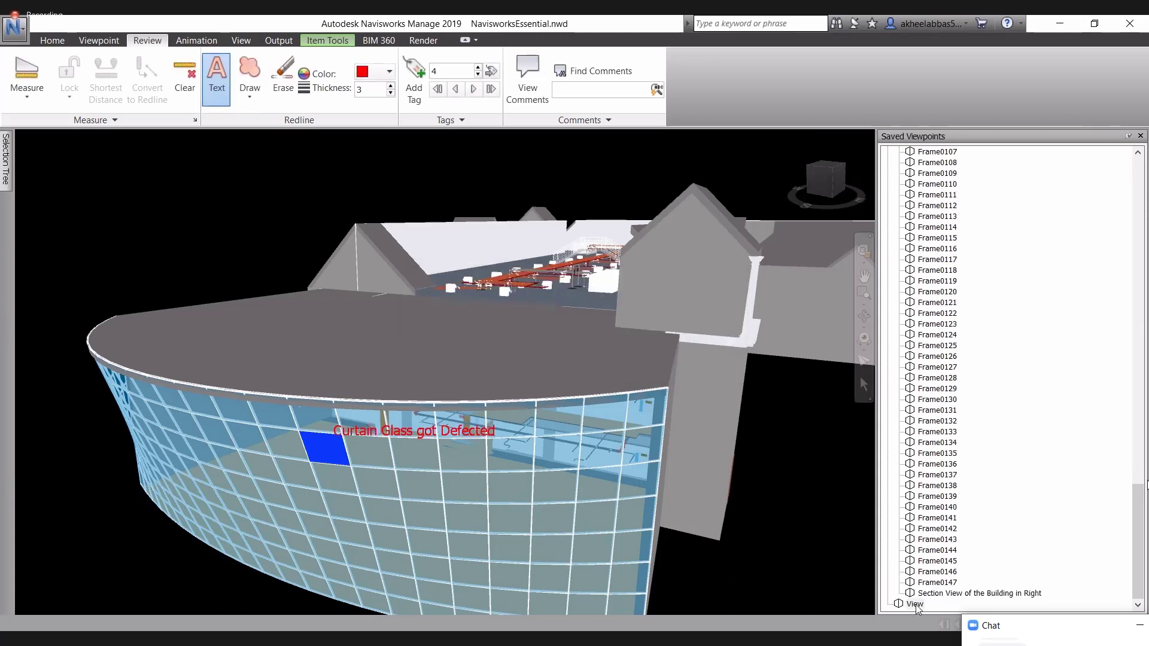
Delete Animation1 from the saved viewpoints and return to the viewpoint View.
{"action": "scroll", "coordinate": [934, 479], "scroll_direction": "up", "scroll_amount": 13}
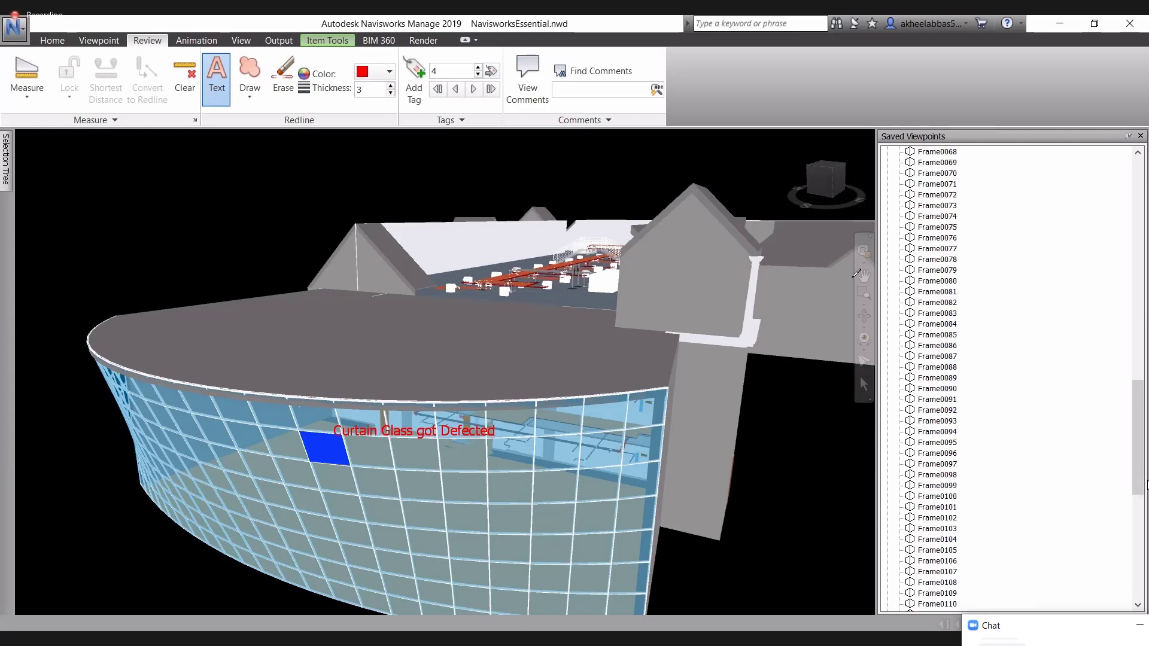
{"action": "scroll", "coordinate": [840, 270], "scroll_direction": "up", "scroll_amount": 4}
{"action": "scroll", "coordinate": [920, 217], "scroll_direction": "down", "scroll_amount": 10}
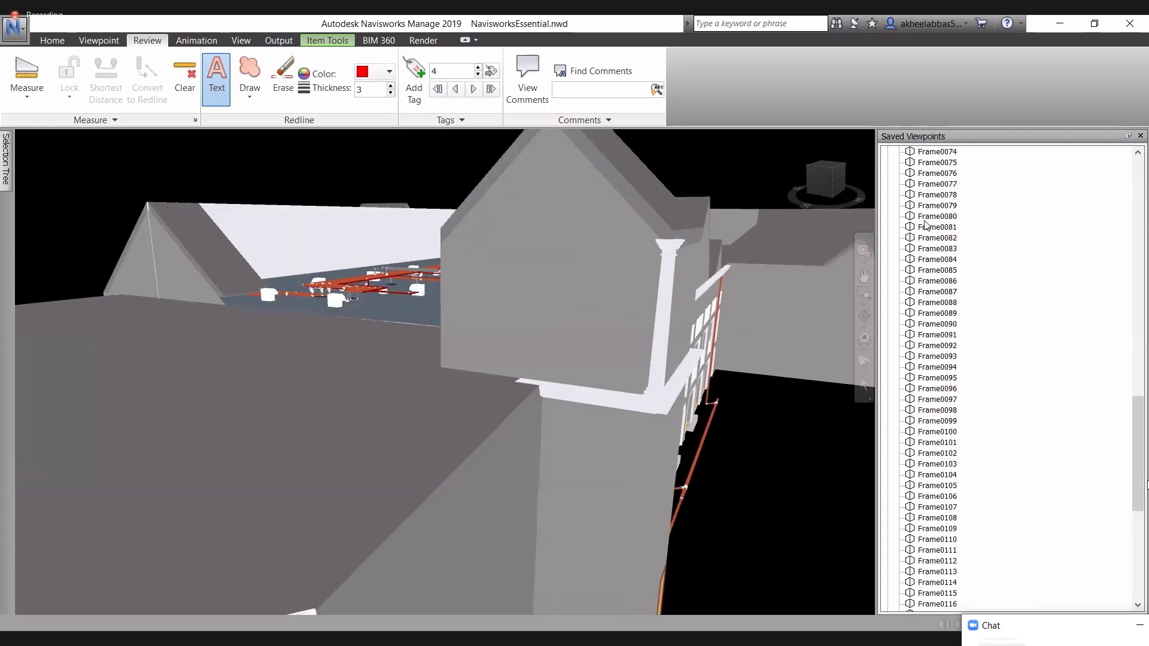
{"action": "scroll", "coordinate": [917, 210], "scroll_direction": "up", "scroll_amount": 20}
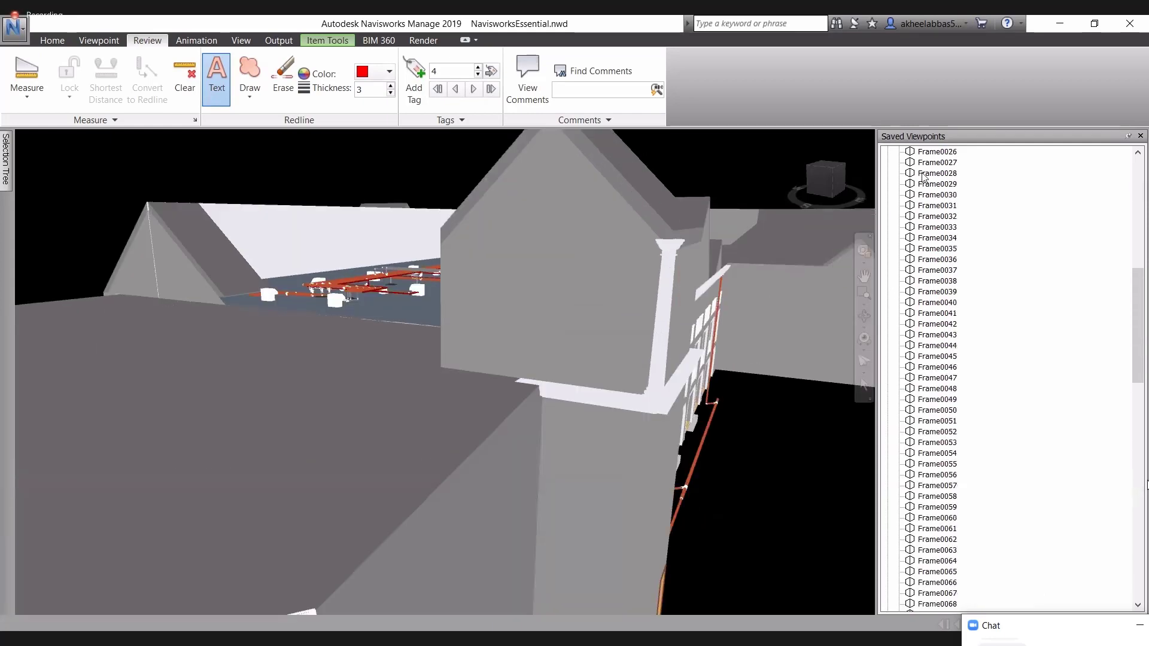
{"action": "scroll", "coordinate": [932, 201], "scroll_direction": "up", "scroll_amount": 3}
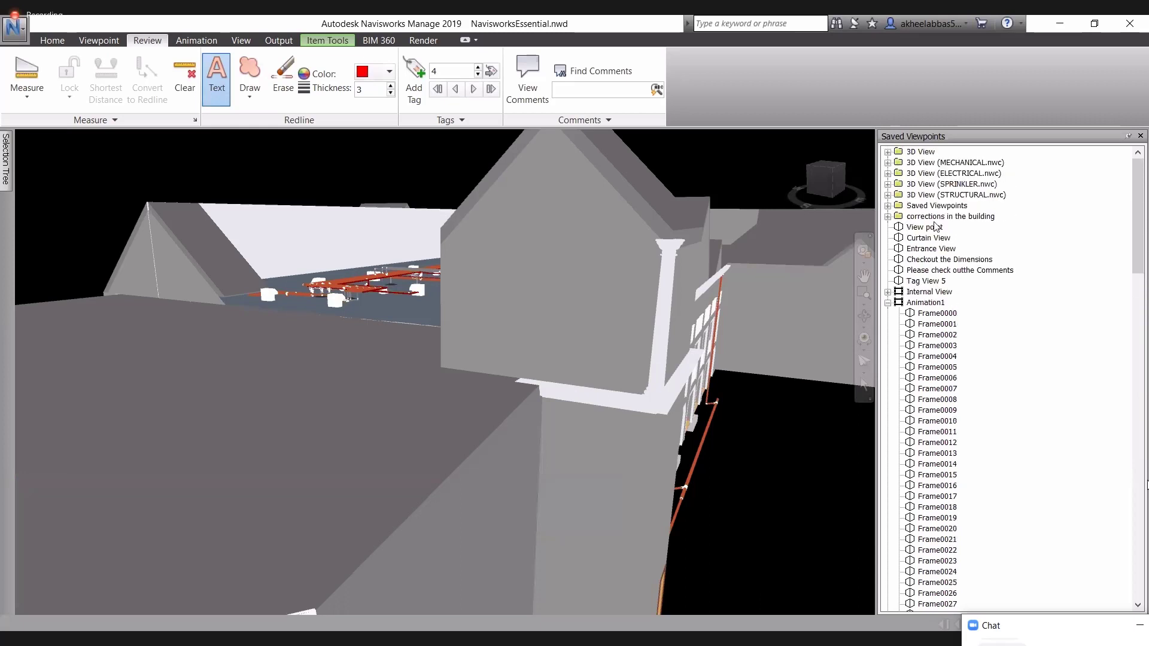
{"action": "left_click", "coordinate": [926, 303]}
{"action": "right_click", "coordinate": [926, 303]}
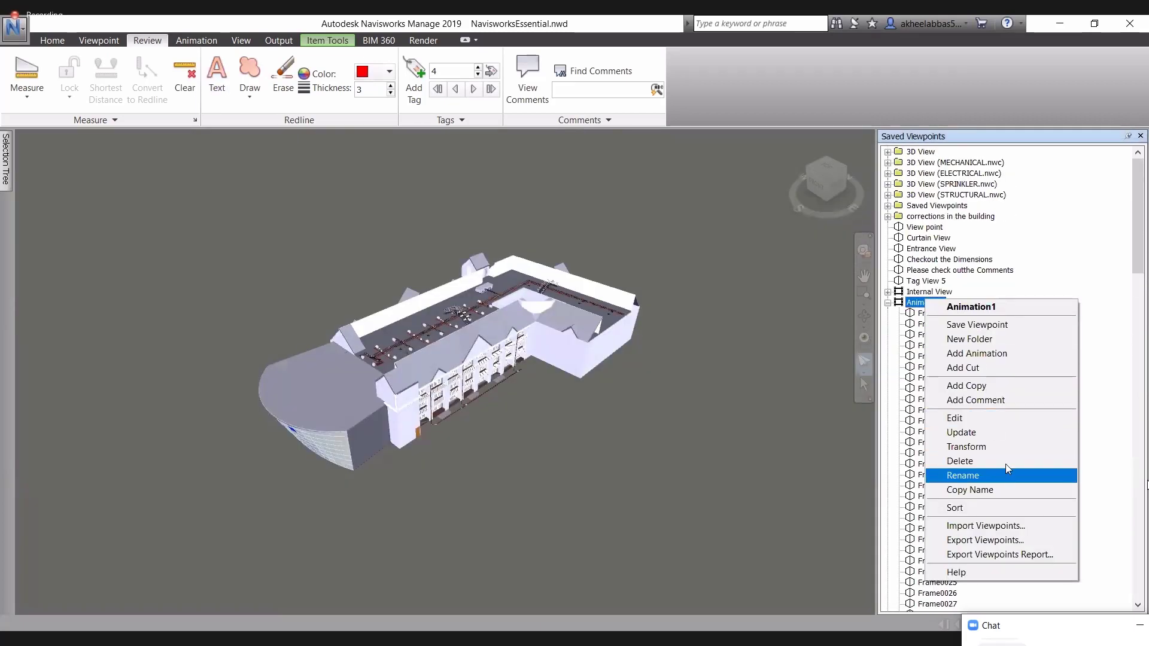
{"action": "left_click", "coordinate": [1006, 463]}
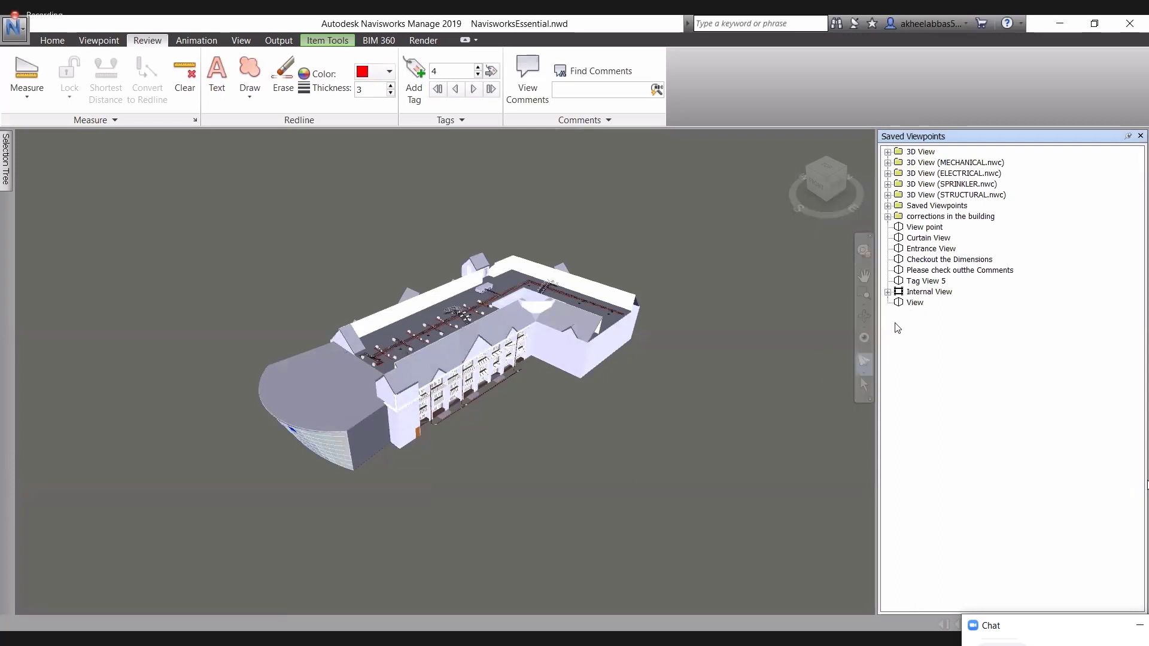
{"action": "left_click", "coordinate": [914, 303]}
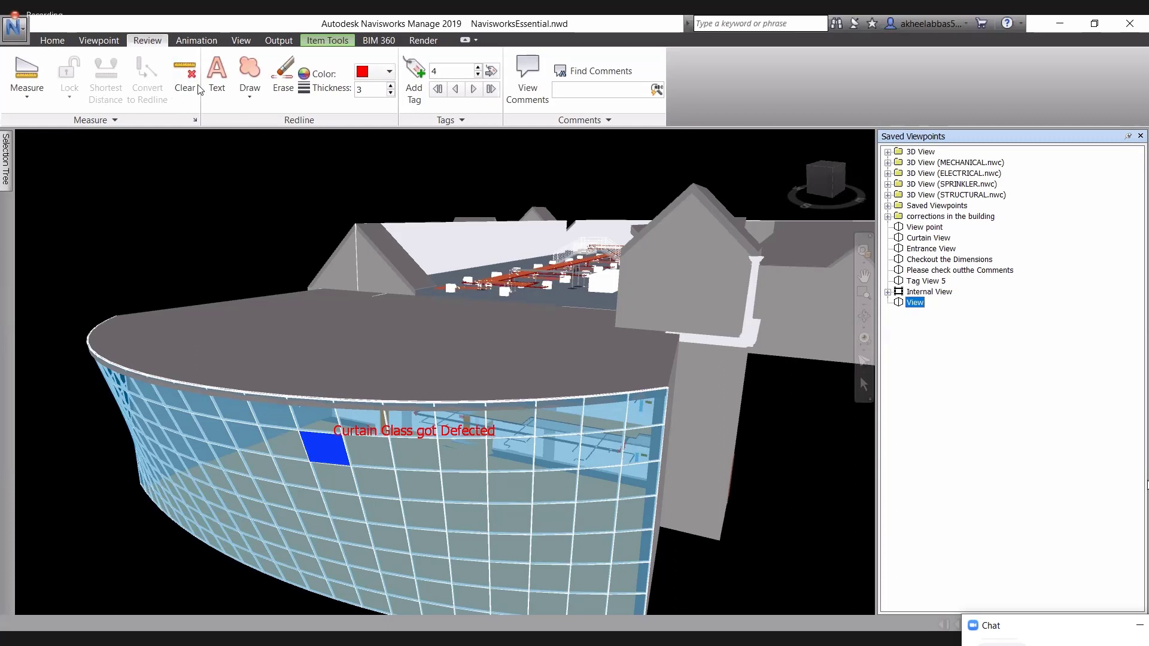
Try to draw a redline cloud of many small arcs around the defect text, and undo it.
{"action": "left_click", "coordinate": [256, 91]}
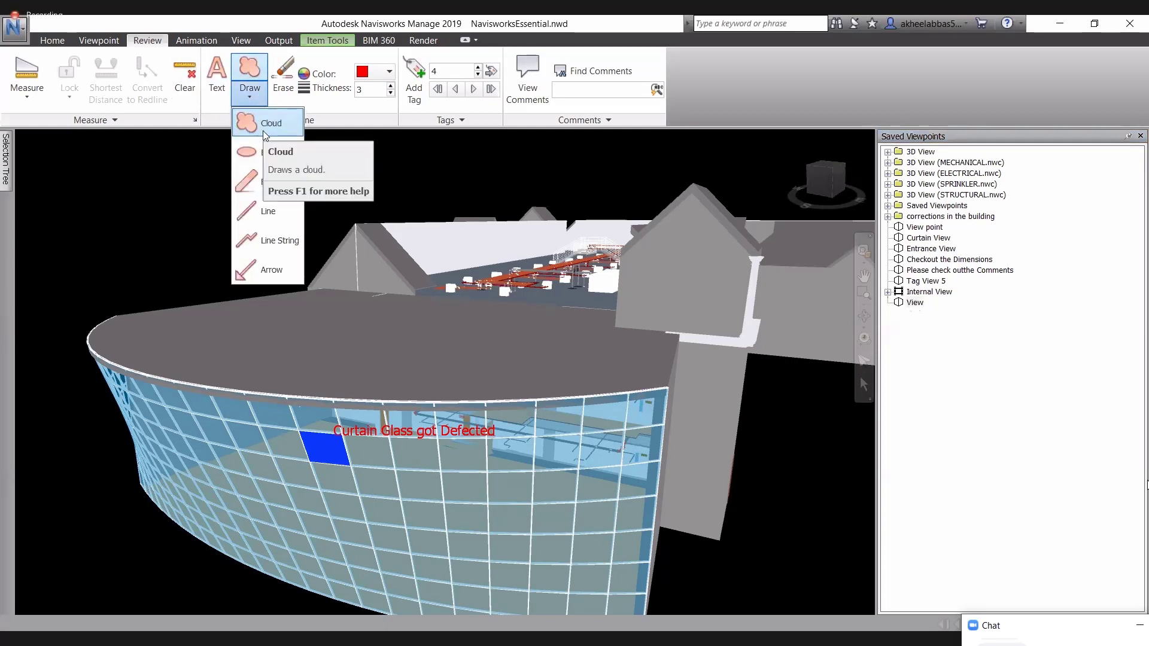
{"action": "left_click", "coordinate": [263, 131]}
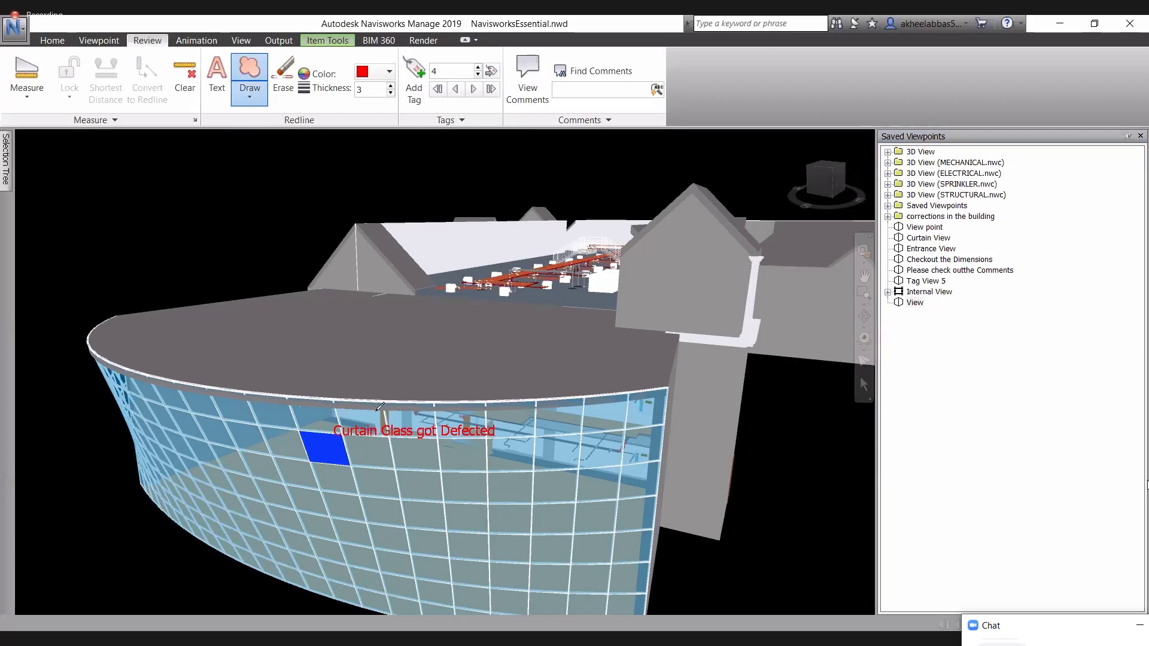
{"action": "left_click", "coordinate": [353, 402]}
{"action": "left_click", "coordinate": [397, 402]}
{"action": "left_click", "coordinate": [430, 403]}
{"action": "left_click", "coordinate": [461, 403]}
{"action": "left_click", "coordinate": [486, 404]}
{"action": "left_click", "coordinate": [514, 410]}
{"action": "left_click", "coordinate": [530, 426]}
{"action": "left_click", "coordinate": [524, 452]}
{"action": "left_click", "coordinate": [501, 483]}
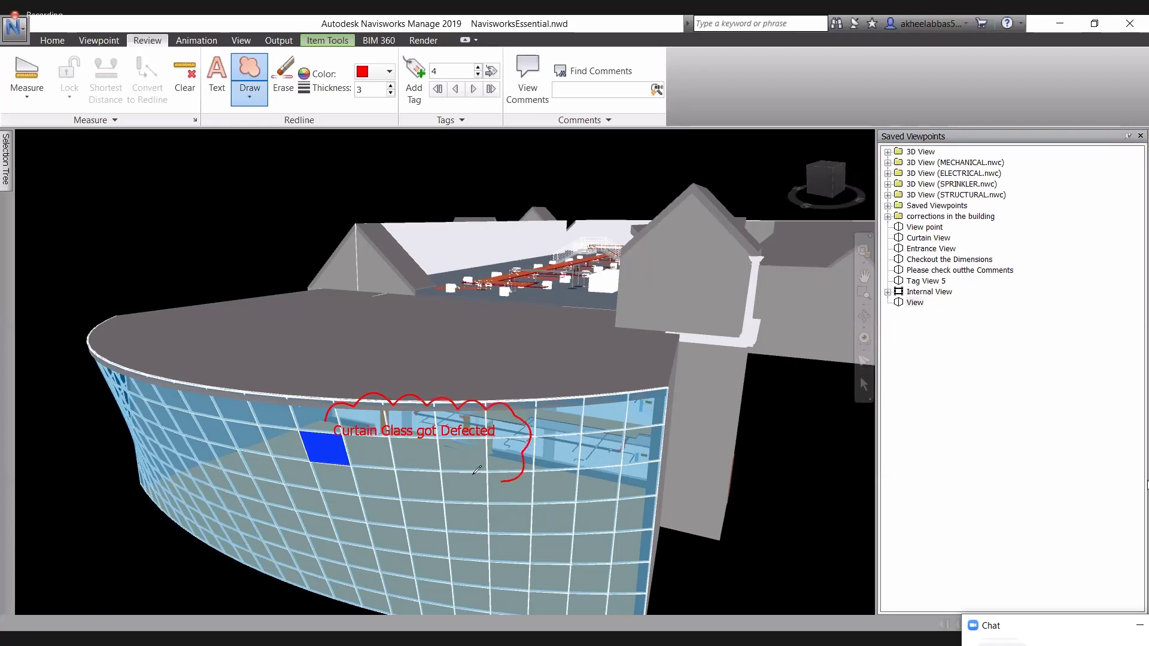
{"action": "left_click", "coordinate": [467, 488]}
{"action": "left_click", "coordinate": [410, 484]}
{"action": "left_click", "coordinate": [371, 476]}
{"action": "left_click", "coordinate": [349, 467]}
{"action": "left_click", "coordinate": [333, 445]}
{"action": "left_click", "coordinate": [326, 413]}
{"action": "left_click_drag", "start_coordinate": [323, 415], "coordinate": [249, 234]}
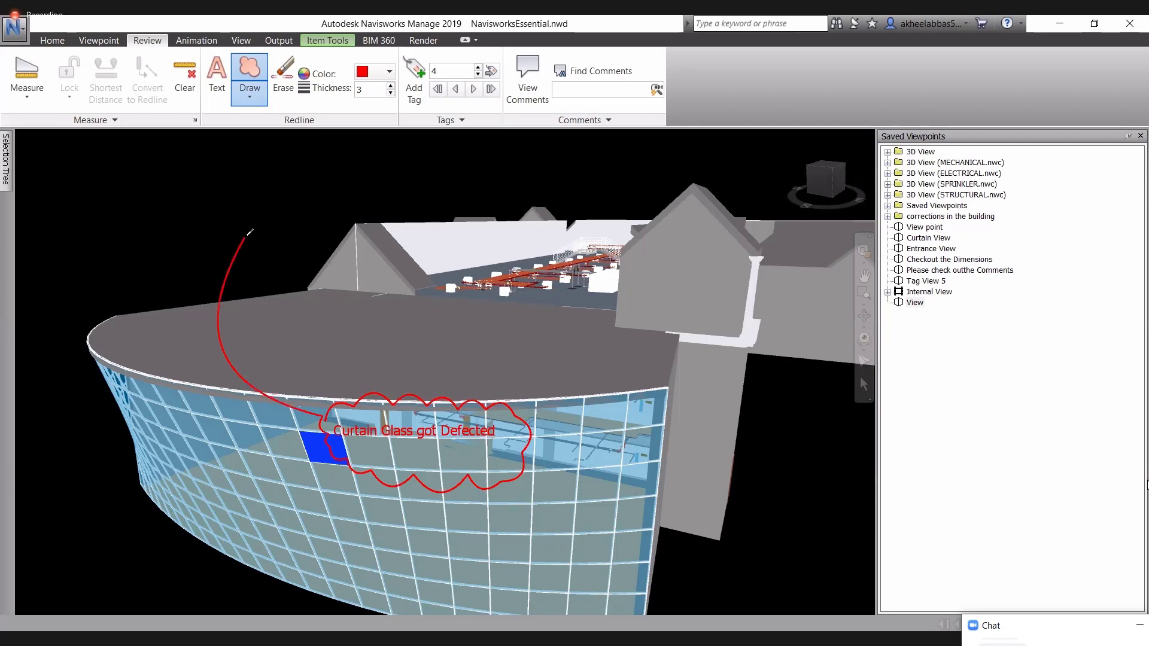
{"action": "right_click", "coordinate": [272, 270]}
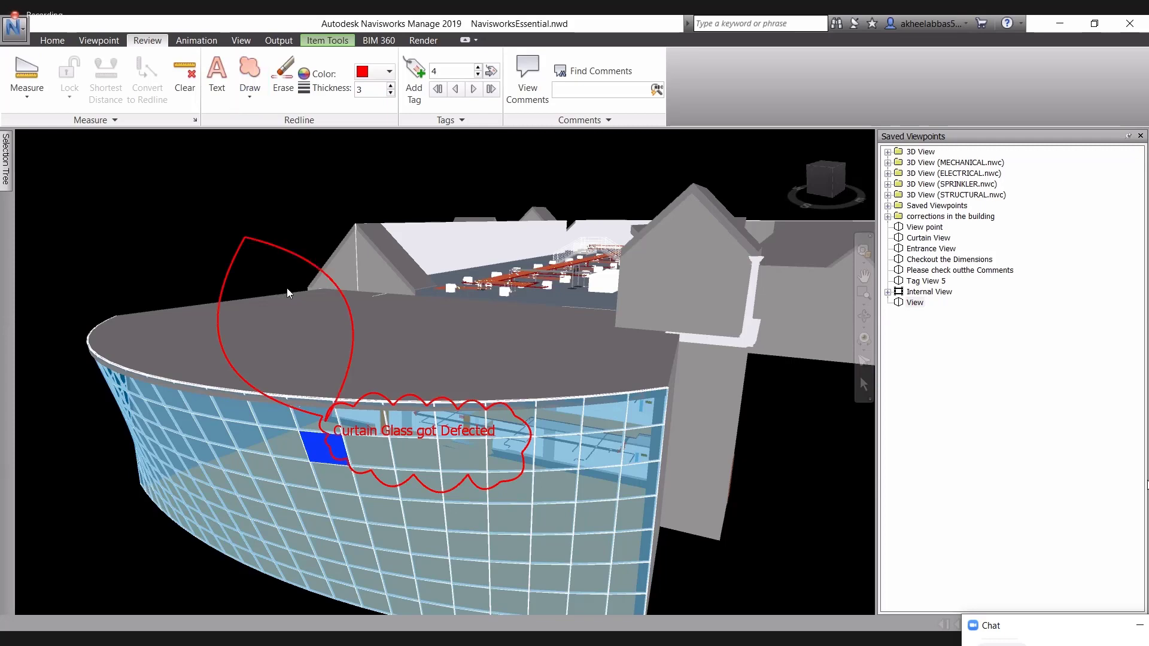
{"action": "key", "text": "ctrl+z"}
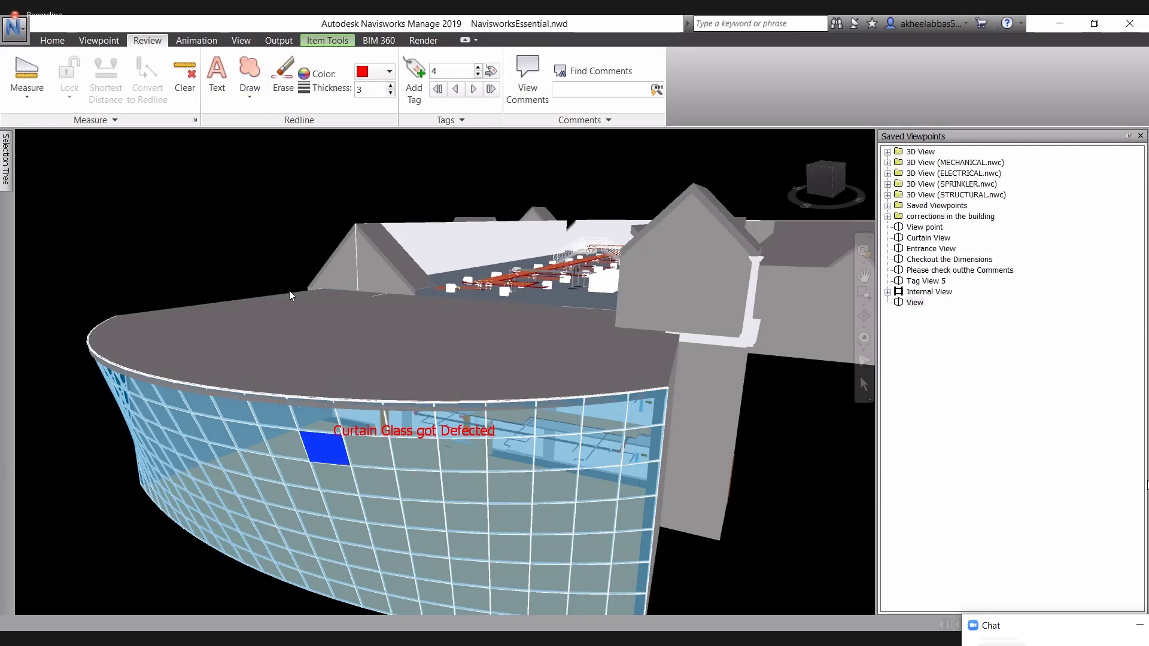
Deselect the glass panel in the viewpoint View and draw a closed redline cloud around the defect text.
{"action": "left_click", "coordinate": [914, 303]}
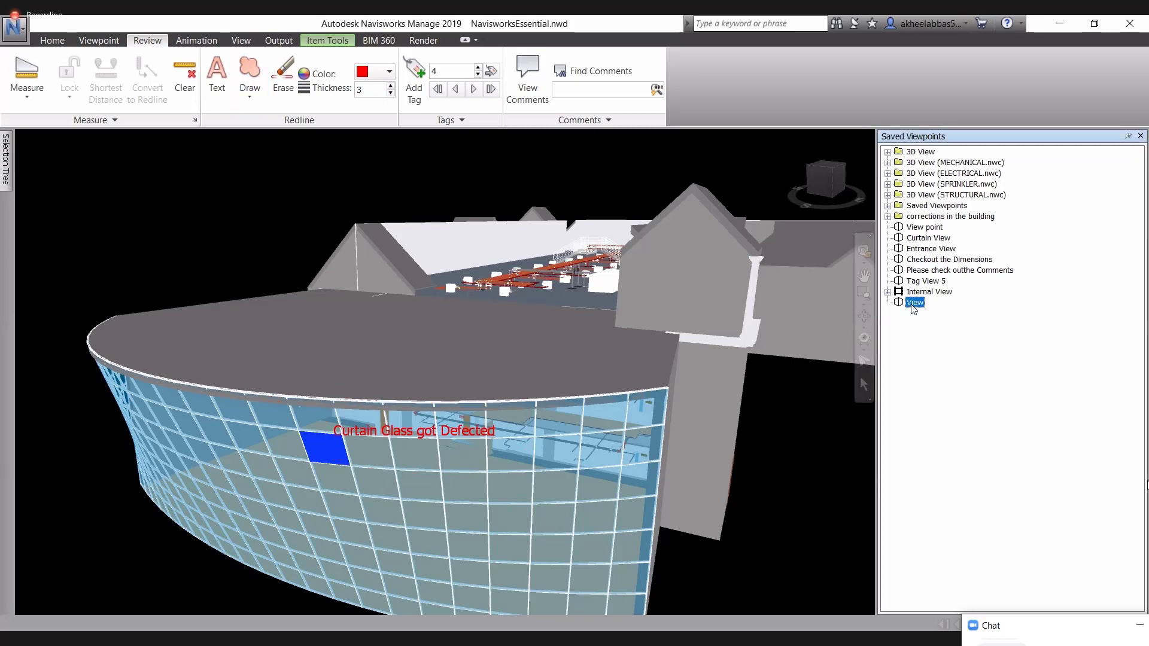
{"action": "key", "text": "Escape"}
{"action": "left_click", "coordinate": [247, 90]}
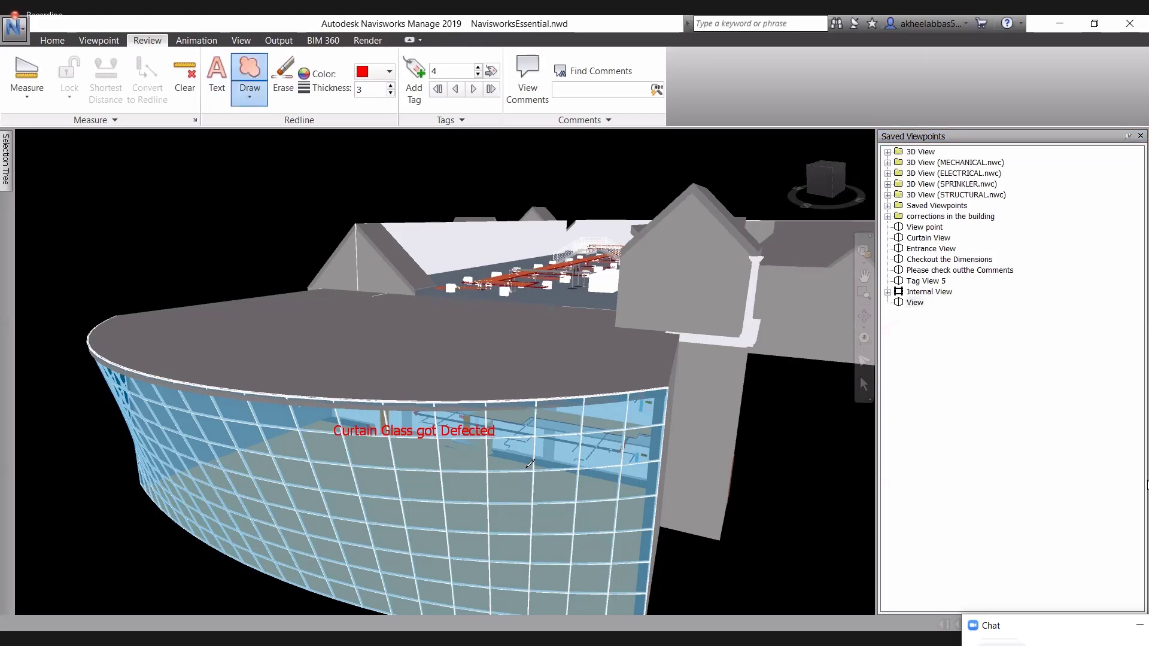
{"action": "mouse_move", "coordinate": [341, 413]}
{"action": "left_mouse_down"}
{"action": "mouse_move", "coordinate": [524, 467]}
{"action": "mouse_move", "coordinate": [425, 494]}
{"action": "mouse_move", "coordinate": [322, 442]}
{"action": "left_mouse_up"}
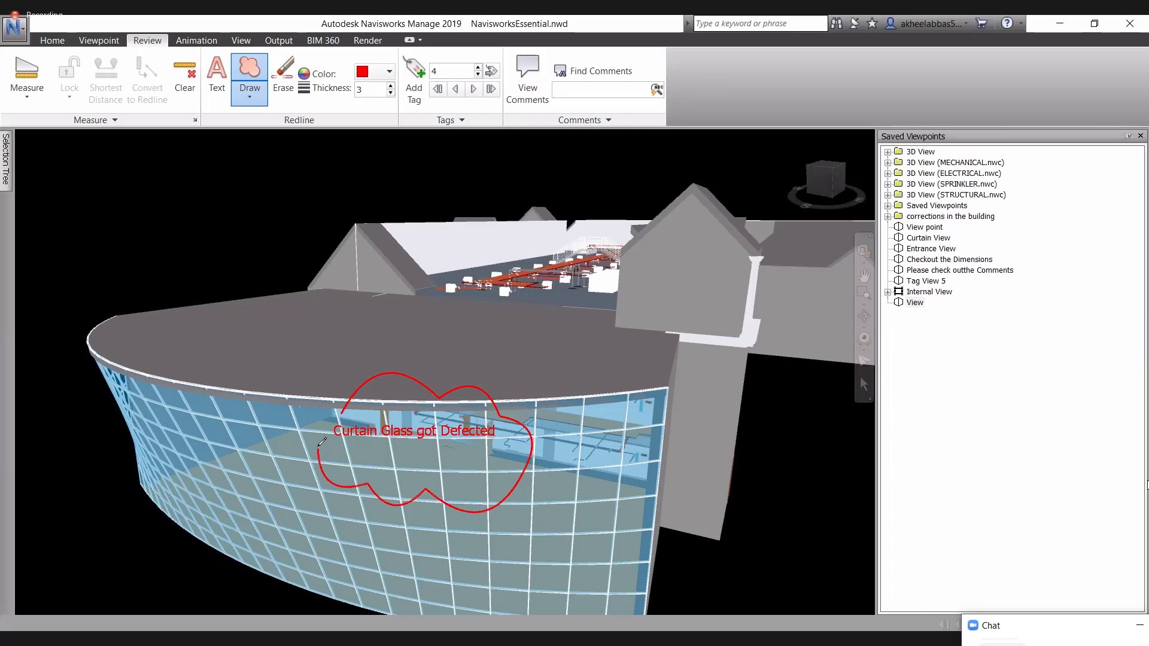
{"action": "left_click_drag", "start_coordinate": [337, 401], "coordinate": [371, 415]}
Save the current view as a new viewpoint named "Curtain Glass Defect".
{"action": "left_click", "coordinate": [85, 42]}
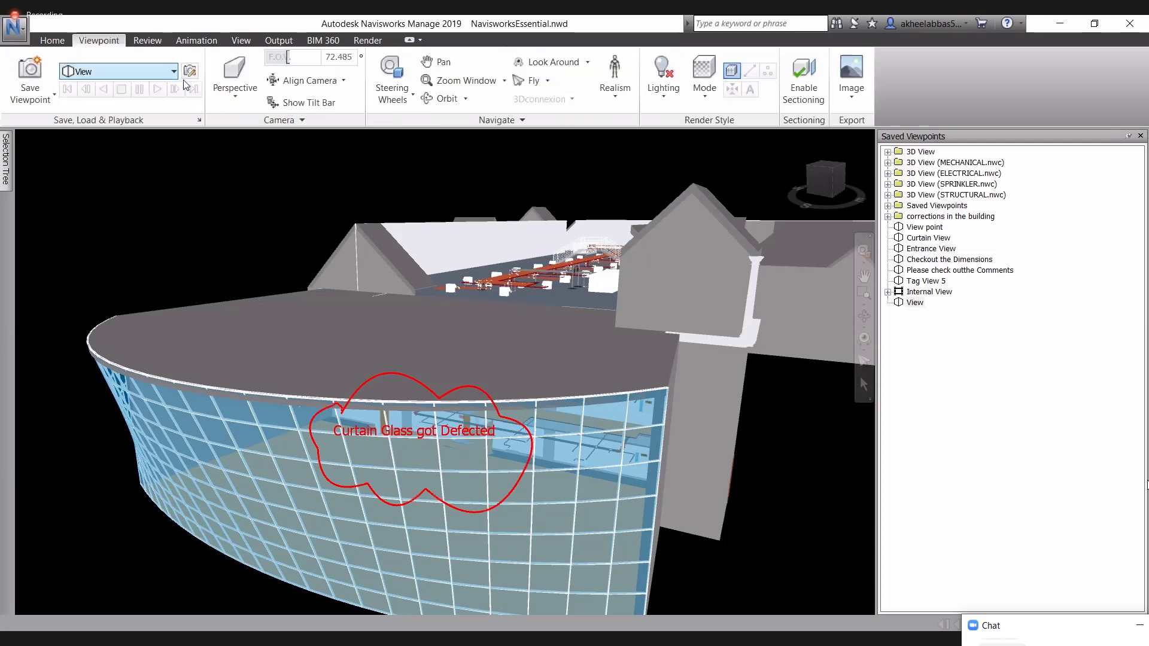
{"action": "left_click", "coordinate": [30, 75]}
{"action": "key", "text": "BackSpace"}
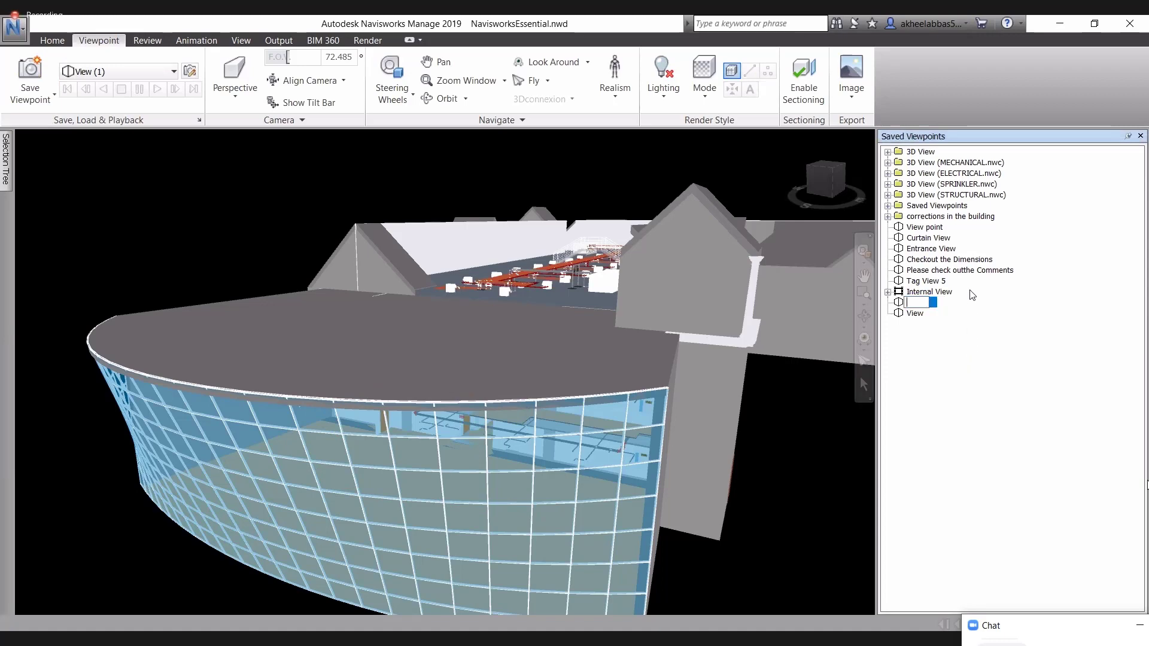
{"action": "type", "text": "Curtain Glass Defect"}
{"action": "key", "text": "Return"}
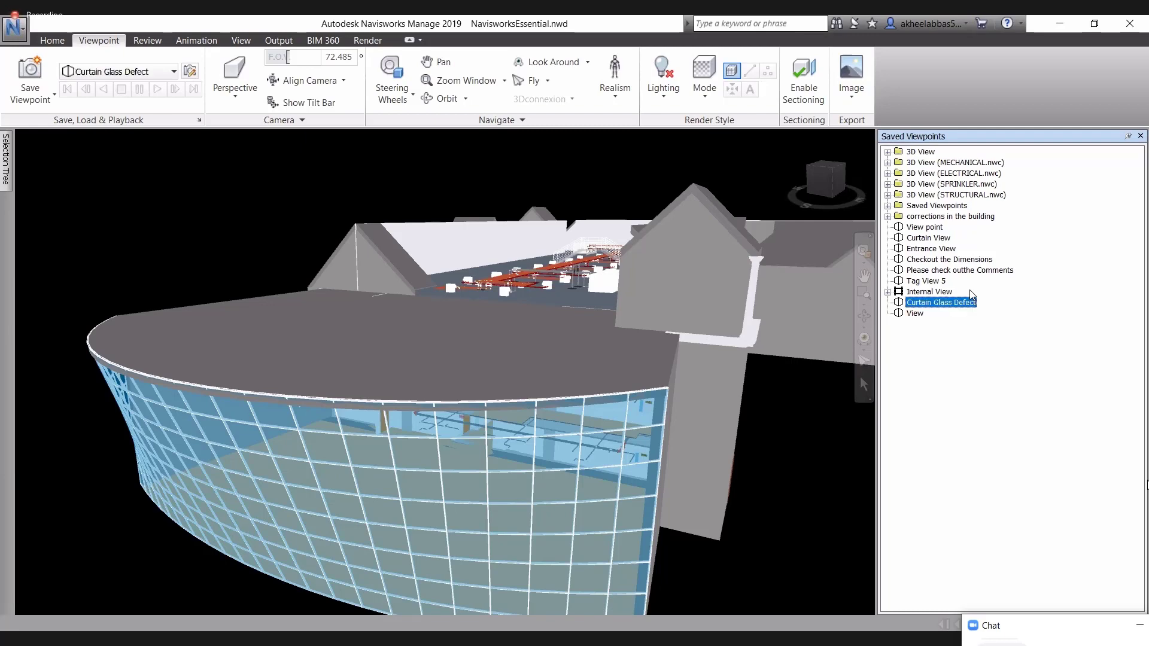
{"action": "left_click", "coordinate": [971, 302]}
{"action": "left_click", "coordinate": [970, 302]}
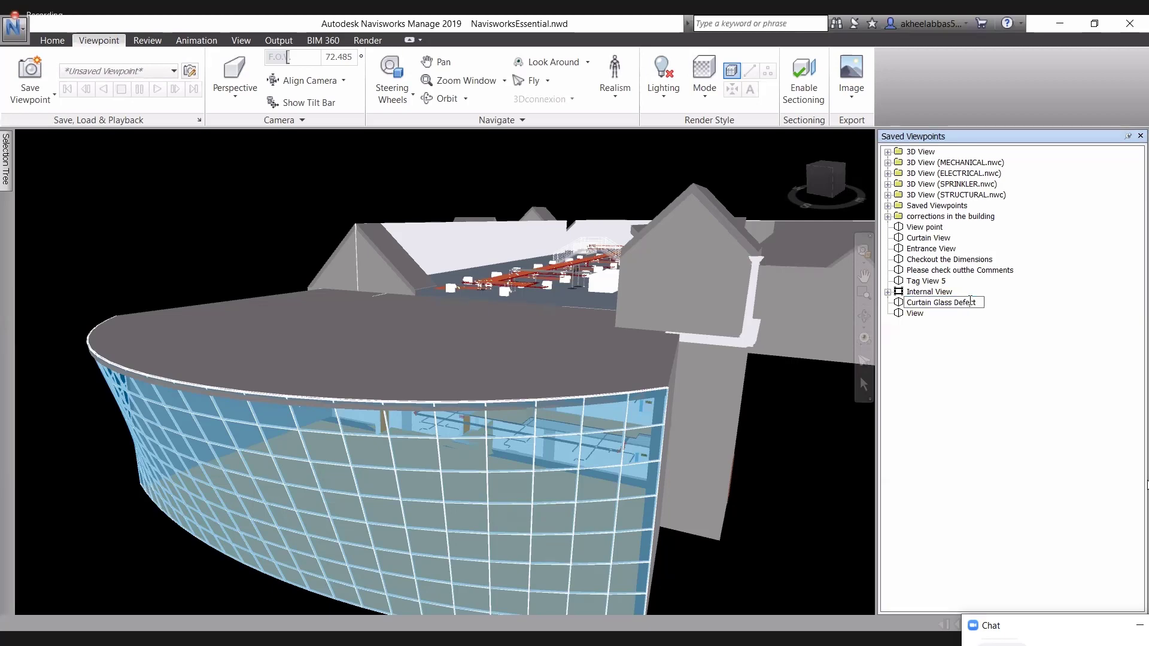
{"action": "key", "text": "Return"}
Return to the viewpoint View and draw a closed redline cloud around its "Curtain Glass got Defected" text.
{"action": "left_click", "coordinate": [915, 313]}
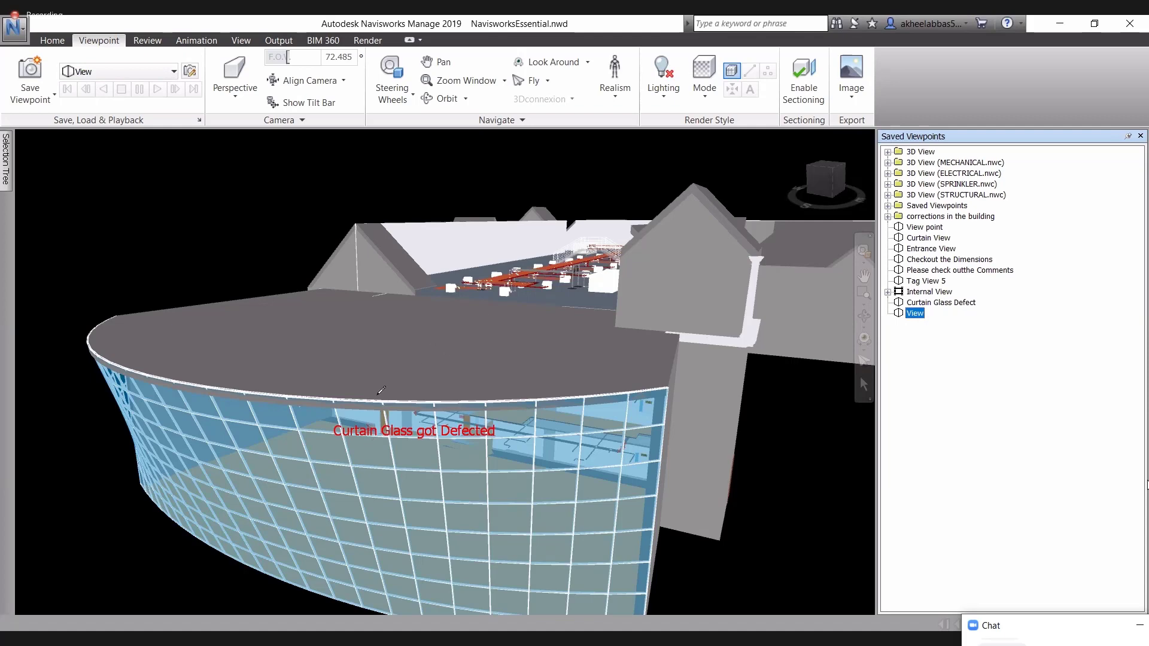
{"action": "left_click", "coordinate": [148, 40]}
{"action": "left_click", "coordinate": [283, 79]}
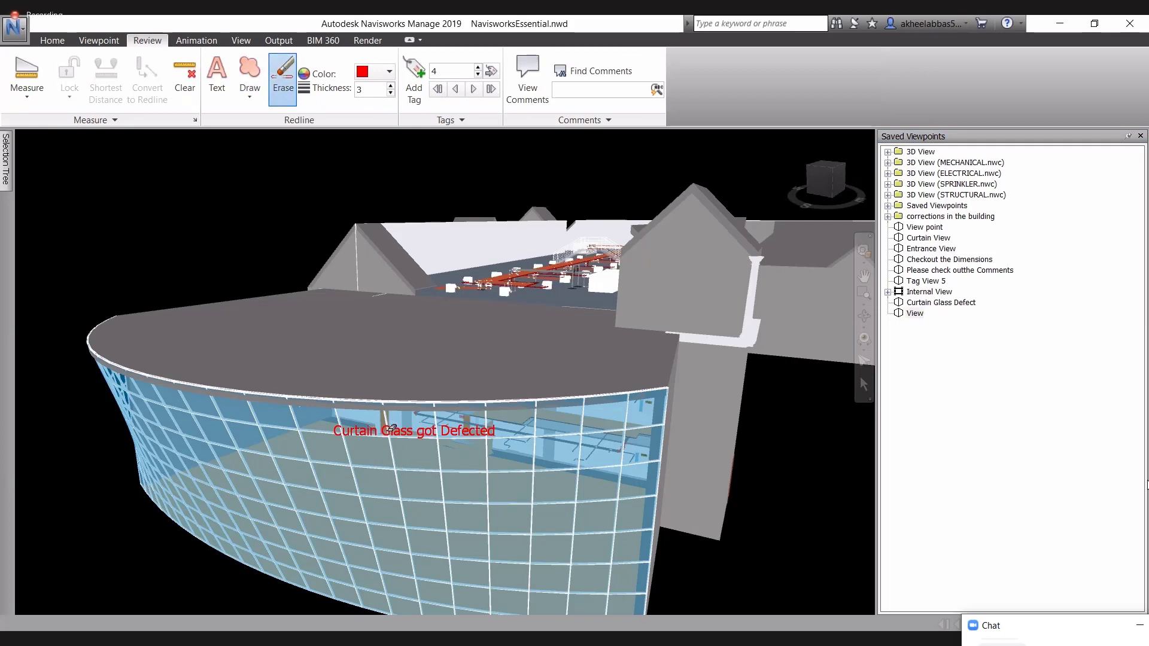
{"action": "left_click", "coordinate": [250, 75]}
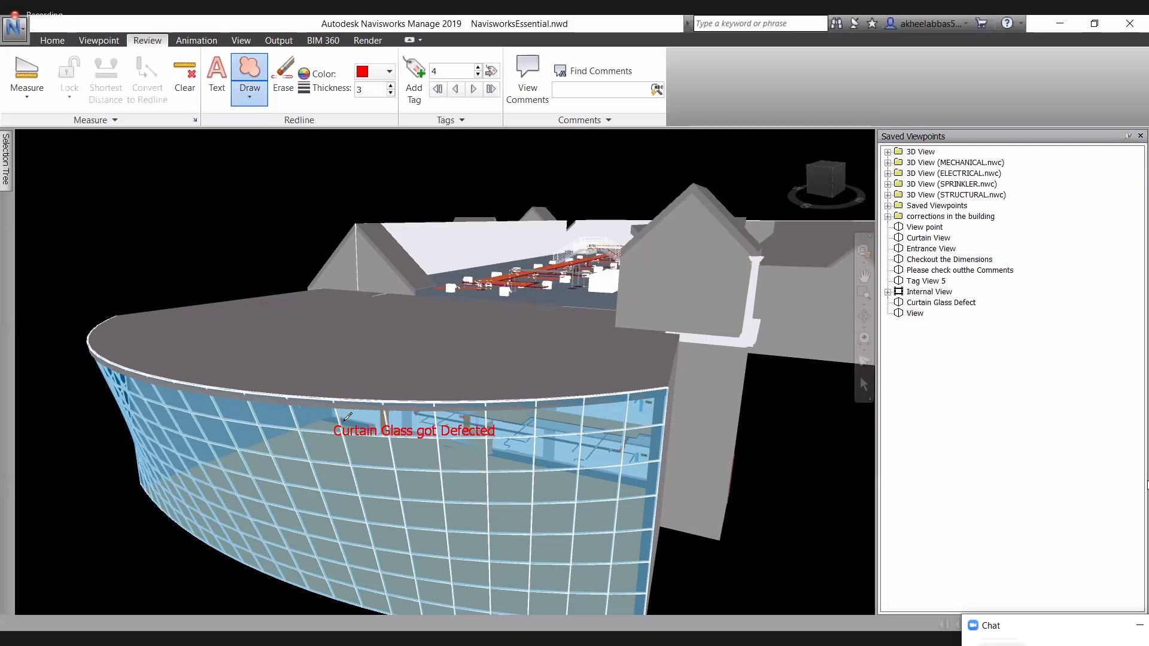
{"action": "left_click", "coordinate": [387, 415]}
{"action": "left_click", "coordinate": [431, 419]}
{"action": "left_click", "coordinate": [506, 414]}
{"action": "left_click", "coordinate": [517, 450]}
{"action": "left_click", "coordinate": [460, 481]}
{"action": "left_click", "coordinate": [396, 471]}
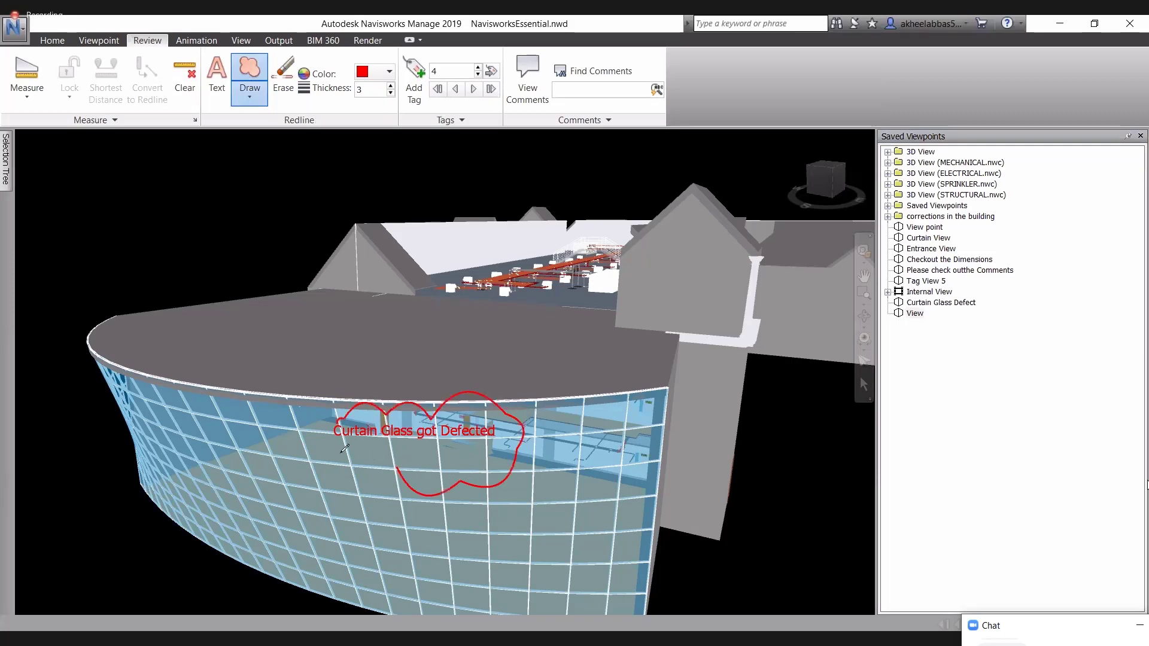
{"action": "left_click", "coordinate": [334, 444]}
{"action": "left_click", "coordinate": [335, 418]}
Erase the redline cloud and text in the viewpoint View, undo the erasure, and erase both again.
{"action": "left_click", "coordinate": [278, 92]}
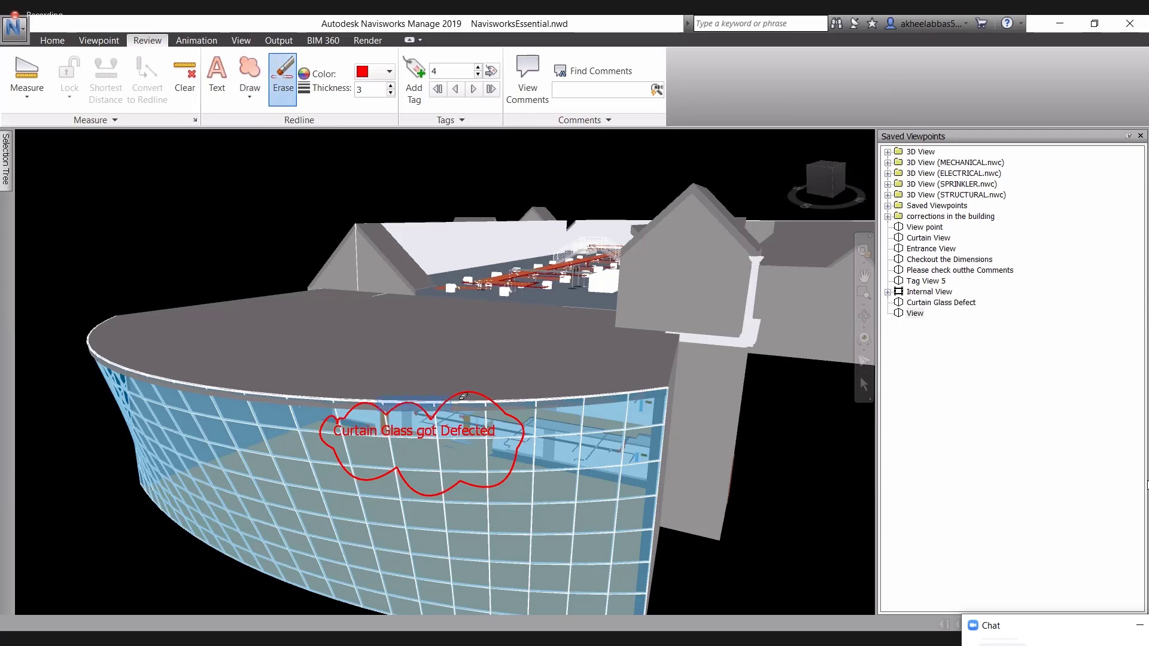
{"action": "left_click_drag", "start_coordinate": [253, 392], "coordinate": [598, 502]}
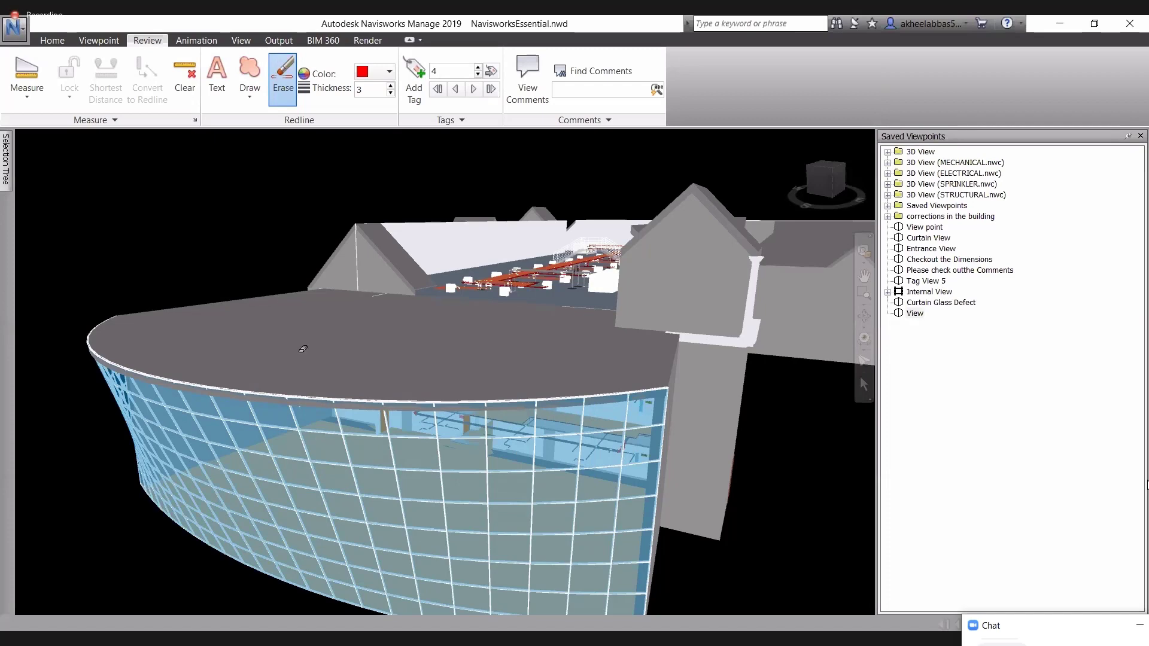
{"action": "key", "text": "ctrl+z"}
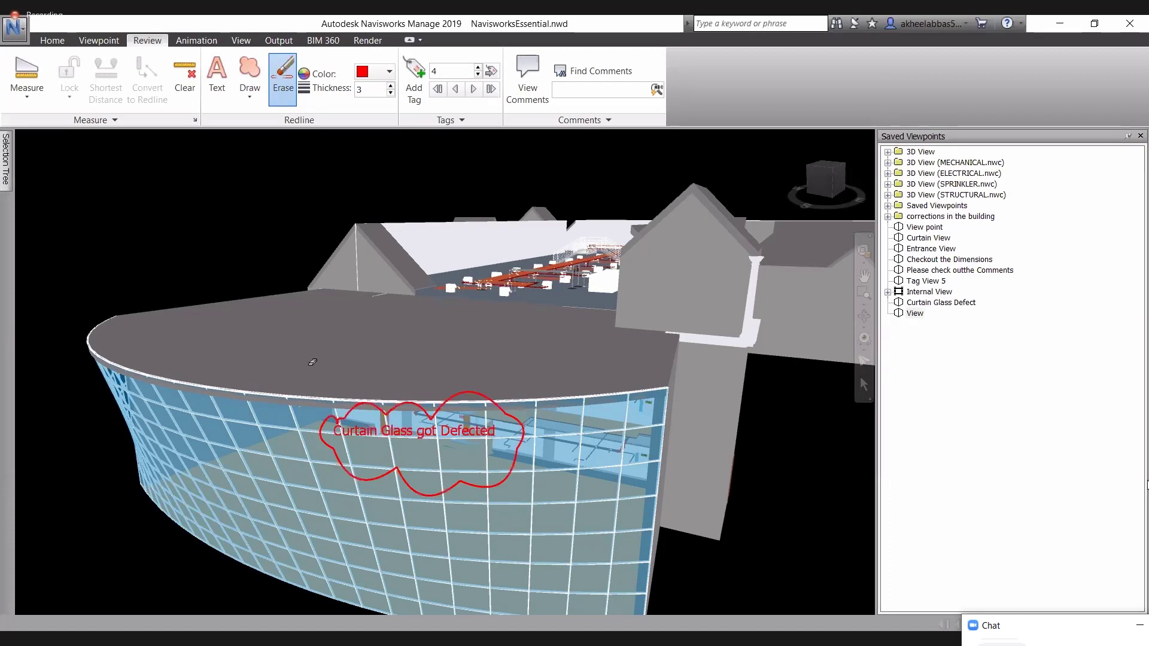
{"action": "mouse_move", "coordinate": [253, 392]}
{"action": "left_mouse_down"}
{"action": "mouse_move", "coordinate": [526, 473]}
{"action": "mouse_move", "coordinate": [603, 511]}
{"action": "left_mouse_up"}
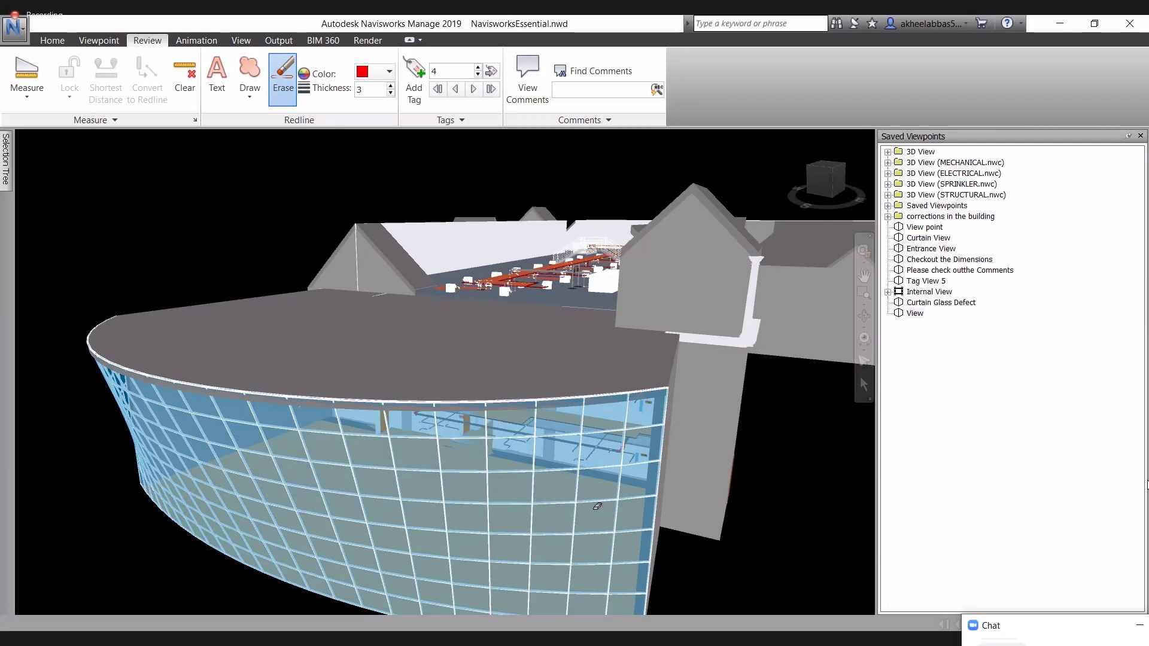
{"action": "left_click", "coordinate": [916, 313]}
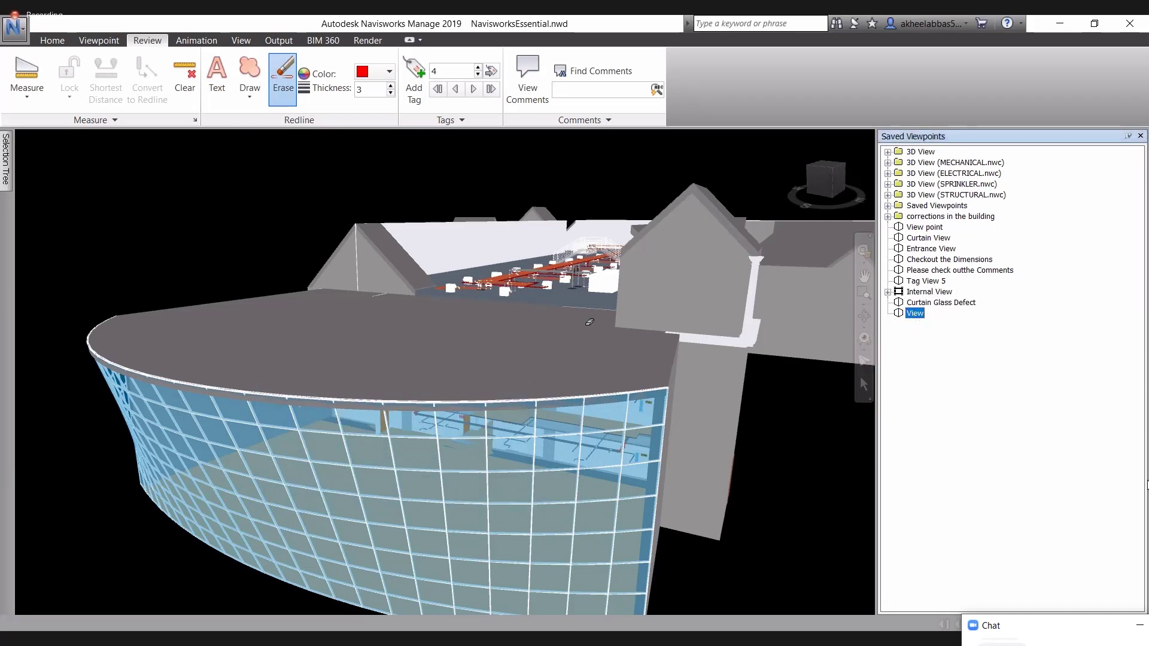
Start the redline Text tool and set the redline color to cyan and the thickness to 9.
{"action": "left_click", "coordinate": [307, 71]}
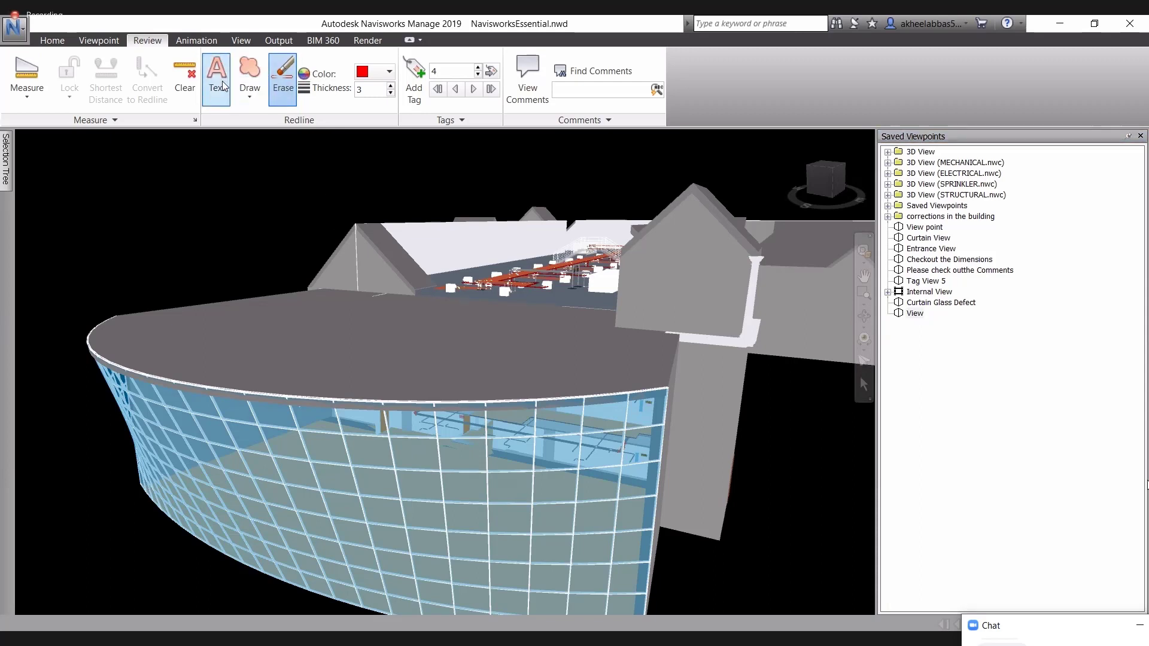
{"action": "left_click", "coordinate": [388, 71]}
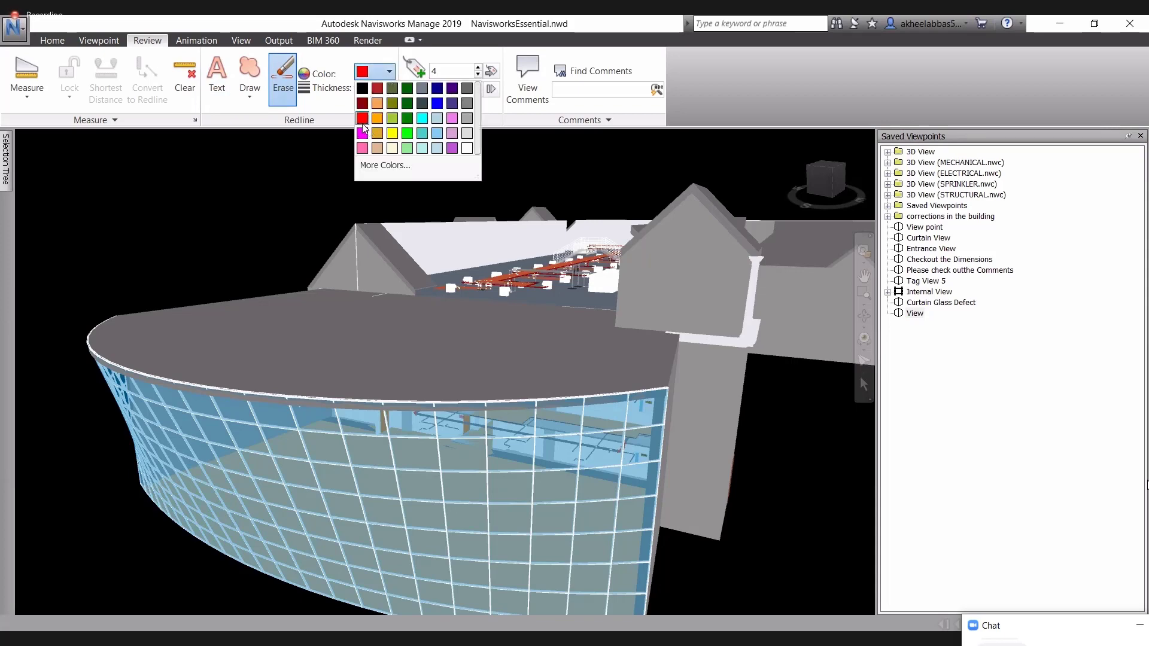
{"action": "left_click", "coordinate": [362, 120]}
{"action": "left_click_drag", "start_coordinate": [303, 274], "coordinate": [367, 368]}
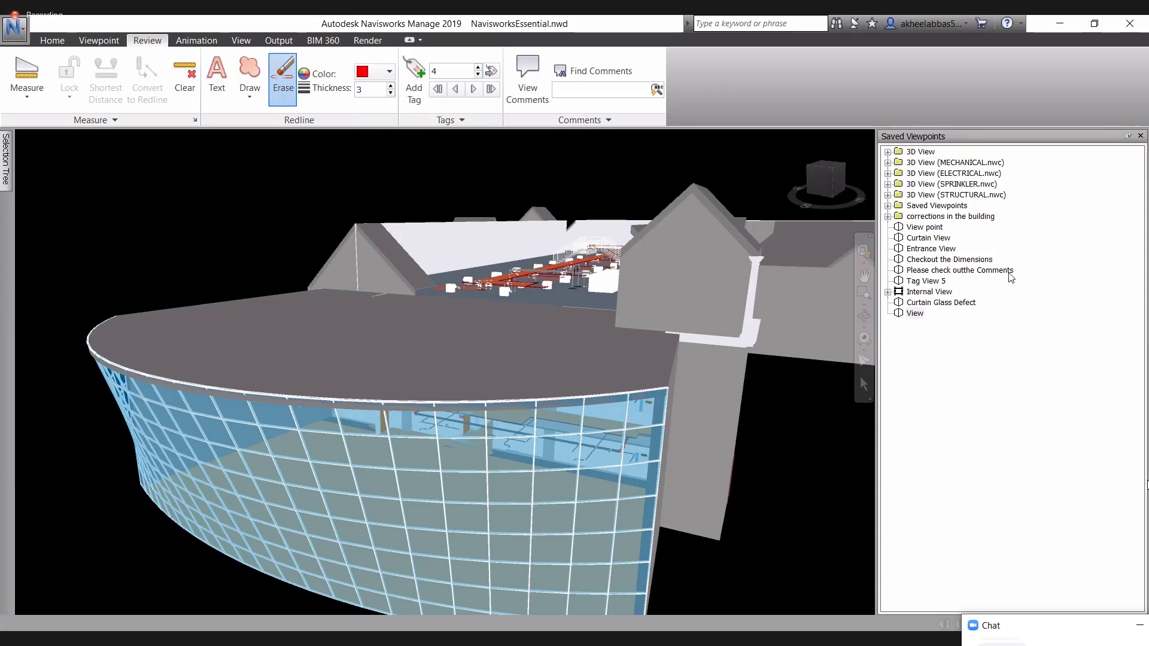
{"action": "left_click", "coordinate": [231, 66]}
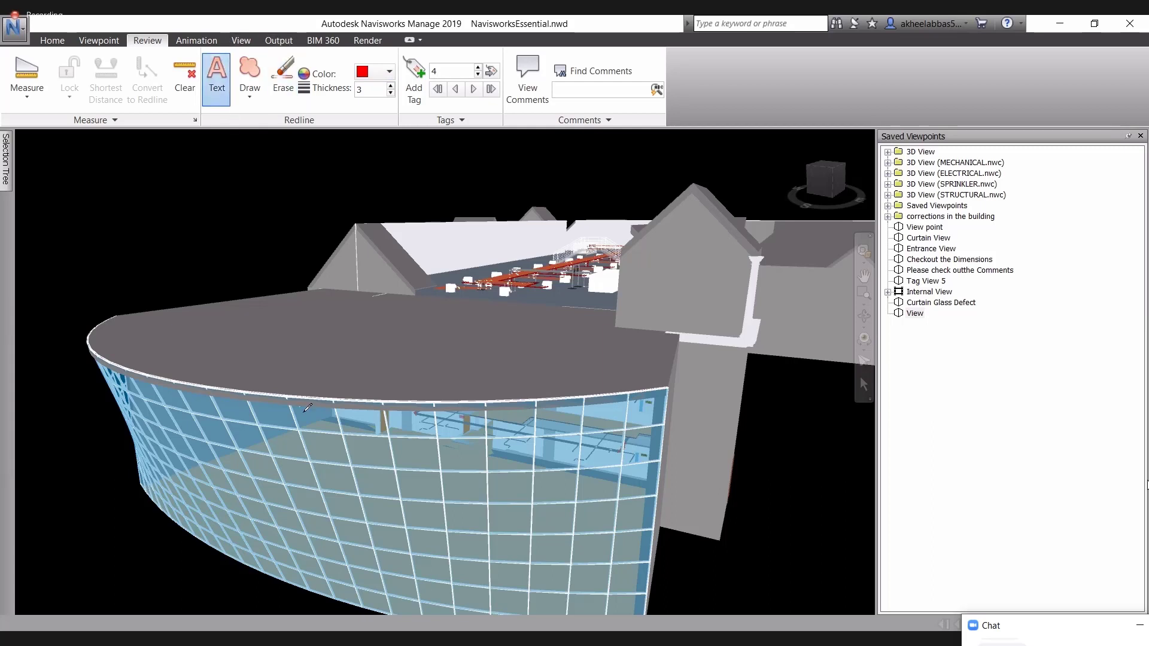
{"action": "left_click", "coordinate": [389, 71]}
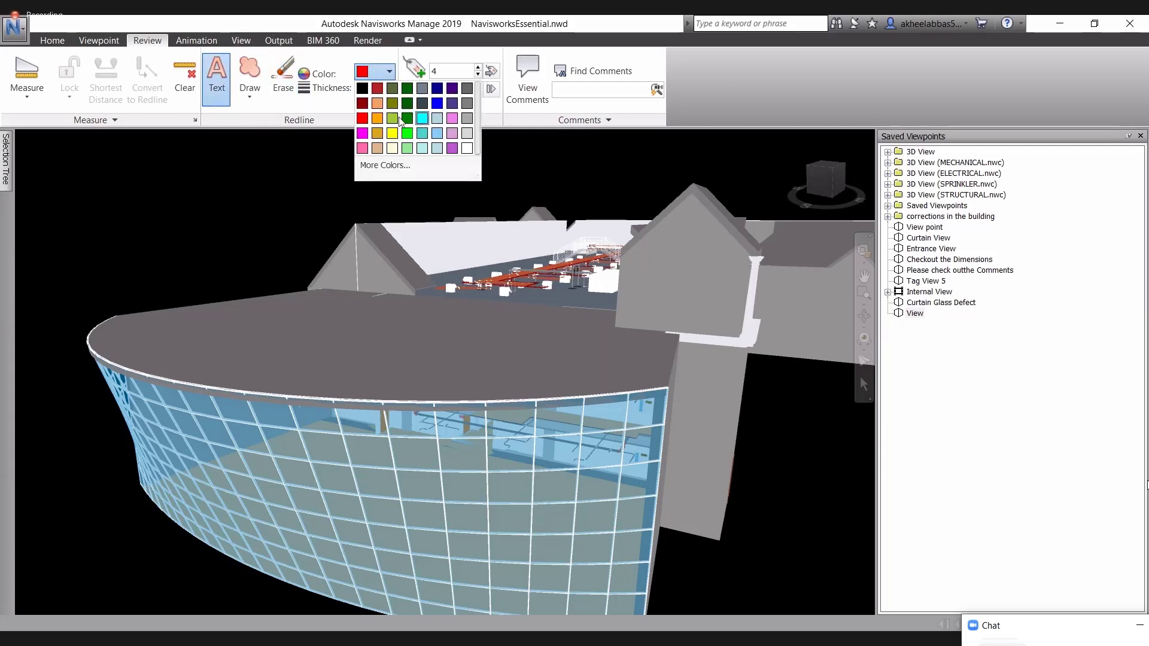
{"action": "left_click", "coordinate": [421, 120]}
{"action": "double_click", "coordinate": [372, 95]}
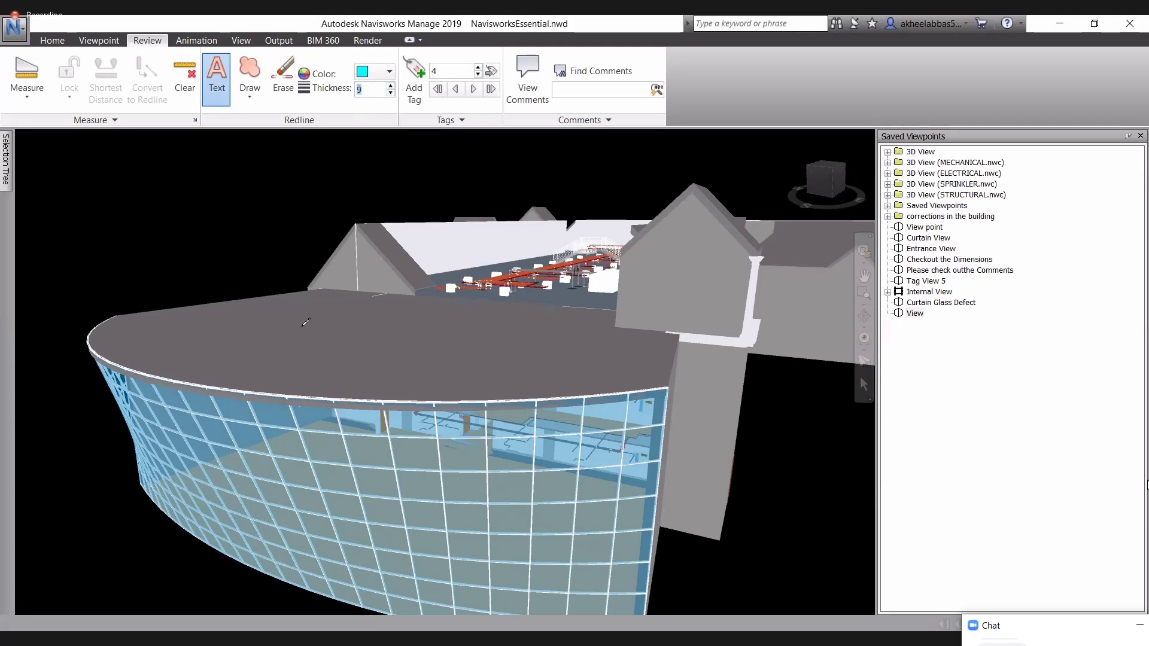
Add the redline text "Roof has not properly designed" on the curved roof.
{"action": "left_click", "coordinate": [281, 334]}
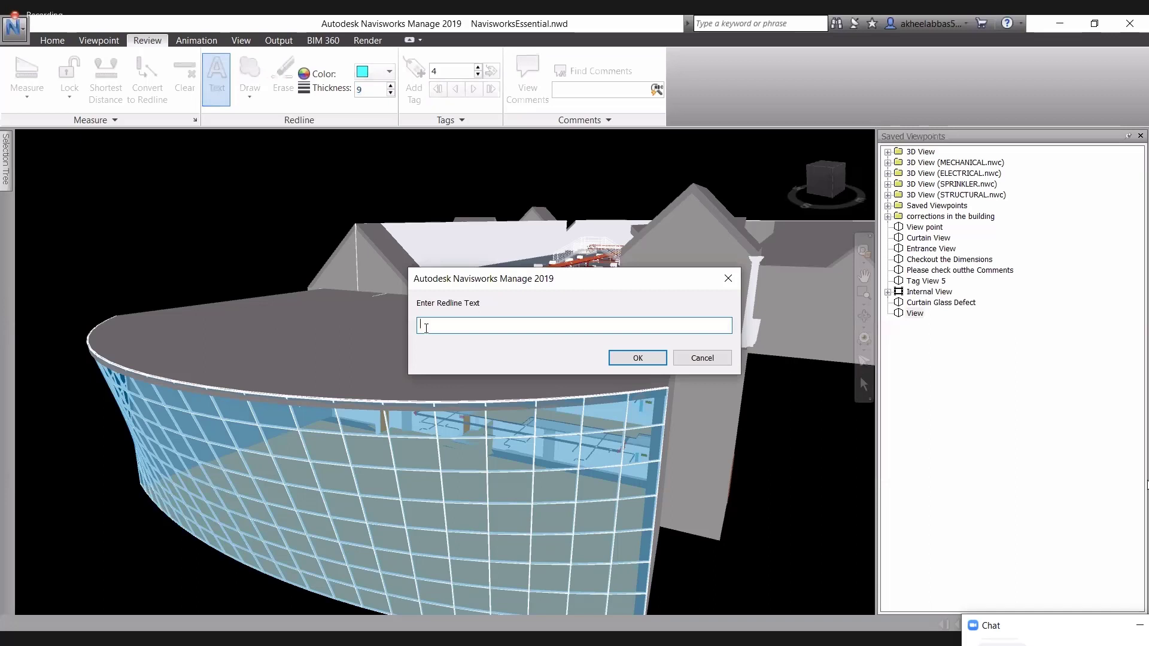
{"action": "type", "text": "Roof hq"}
{"action": "key", "text": "BackSpace"}
{"action": "type", "text": "aas"}
{"action": "key", "text": "BackSpace"}
{"action": "type", "text": "s not properly"}
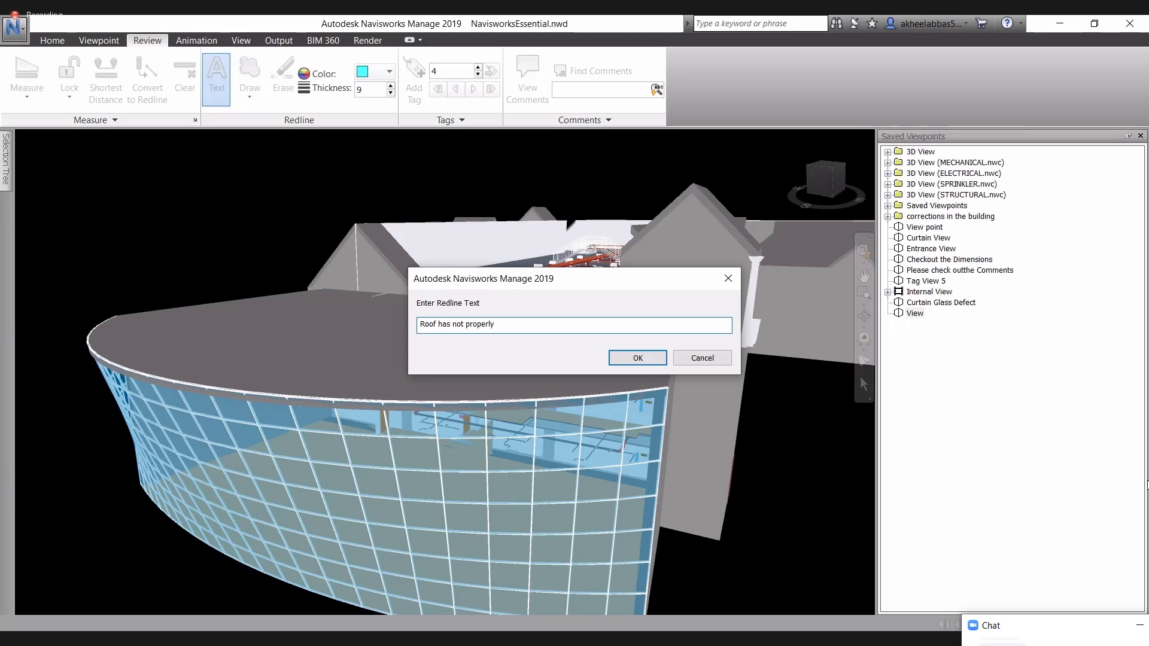
{"action": "type", "text": " designed"}
{"action": "key", "text": "Return"}
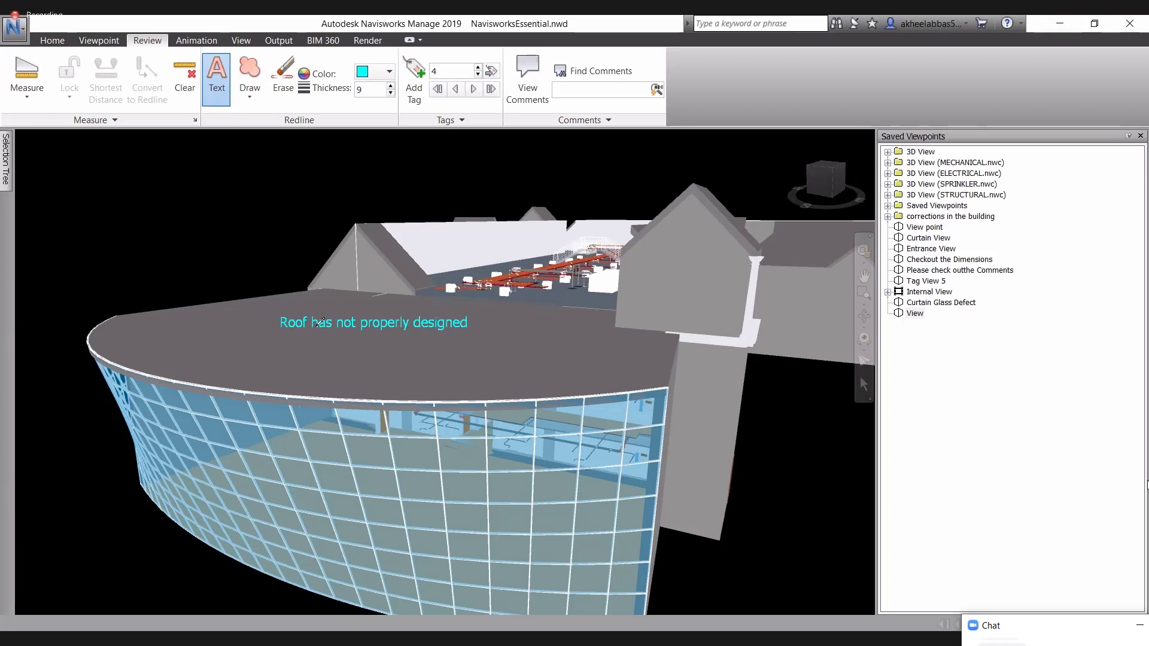
Draw a closed redline cloud around the roof design text.
{"action": "left_click", "coordinate": [249, 70]}
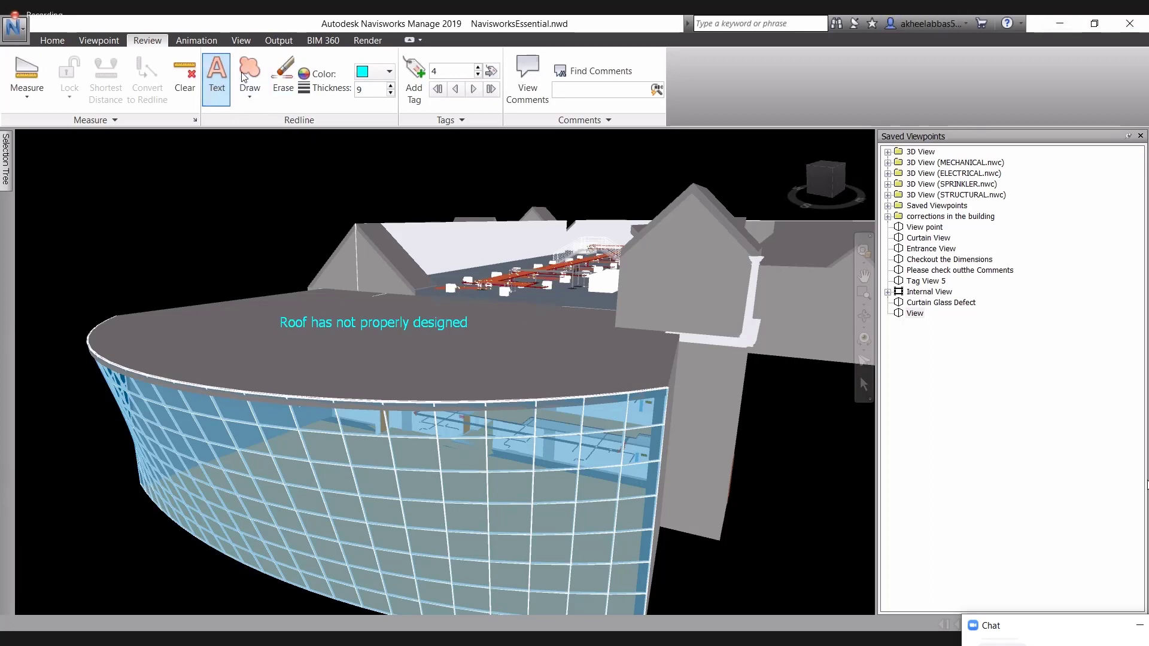
{"action": "mouse_move", "coordinate": [279, 291]}
{"action": "left_mouse_down"}
{"action": "mouse_move", "coordinate": [333, 299]}
{"action": "mouse_move", "coordinate": [477, 286]}
{"action": "left_mouse_up"}
{"action": "left_click", "coordinate": [534, 309]}
{"action": "left_click", "coordinate": [478, 377]}
{"action": "left_click", "coordinate": [346, 367]}
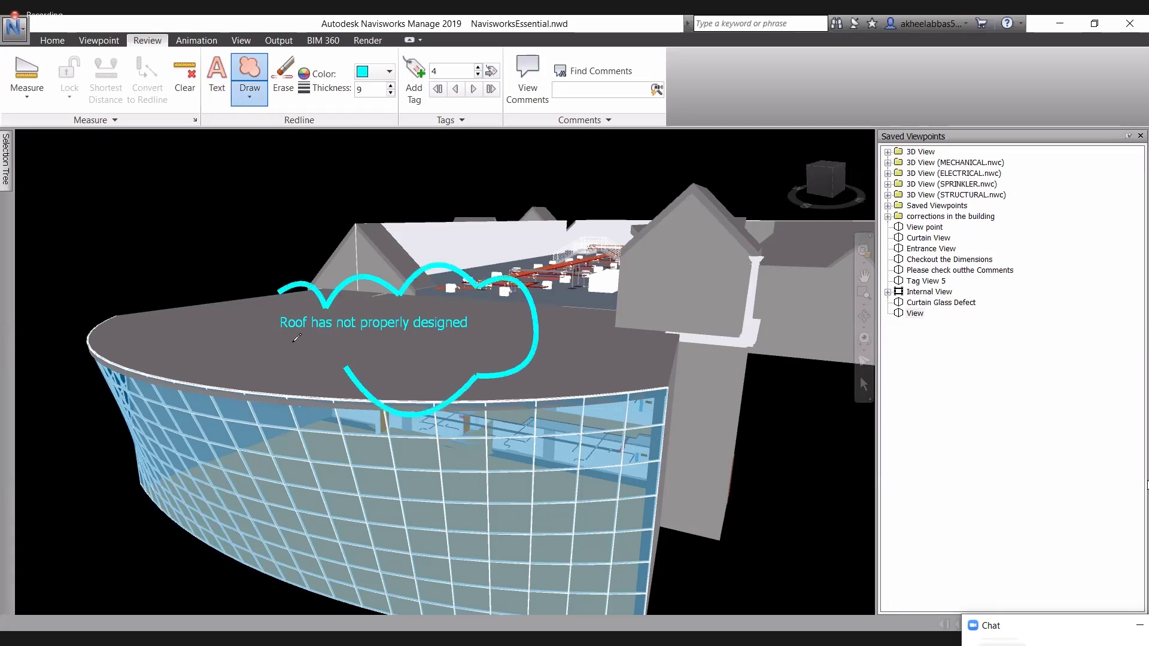
{"action": "left_click", "coordinate": [311, 342]}
{"action": "left_click", "coordinate": [255, 341]}
{"action": "left_click", "coordinate": [249, 299]}
{"action": "left_click", "coordinate": [270, 286]}
{"action": "left_click", "coordinate": [280, 293]}
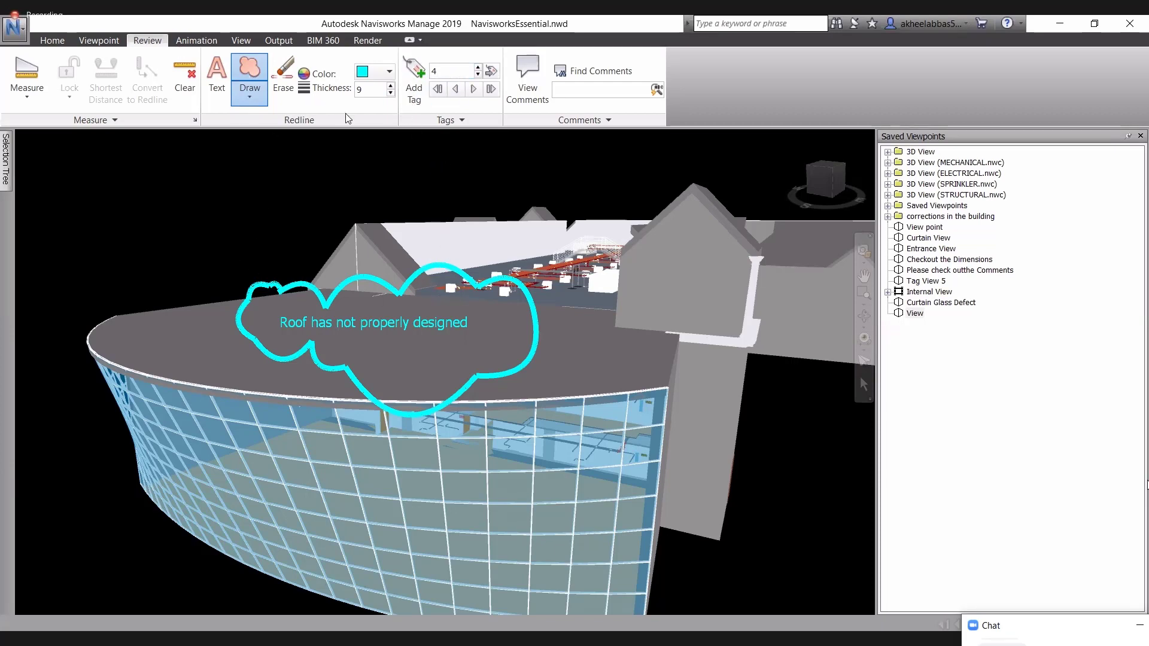
Add a tag to the red pipe beside the upper balcony with the comment "The Pipe has Leakage Problem".
{"action": "left_click", "coordinate": [421, 88]}
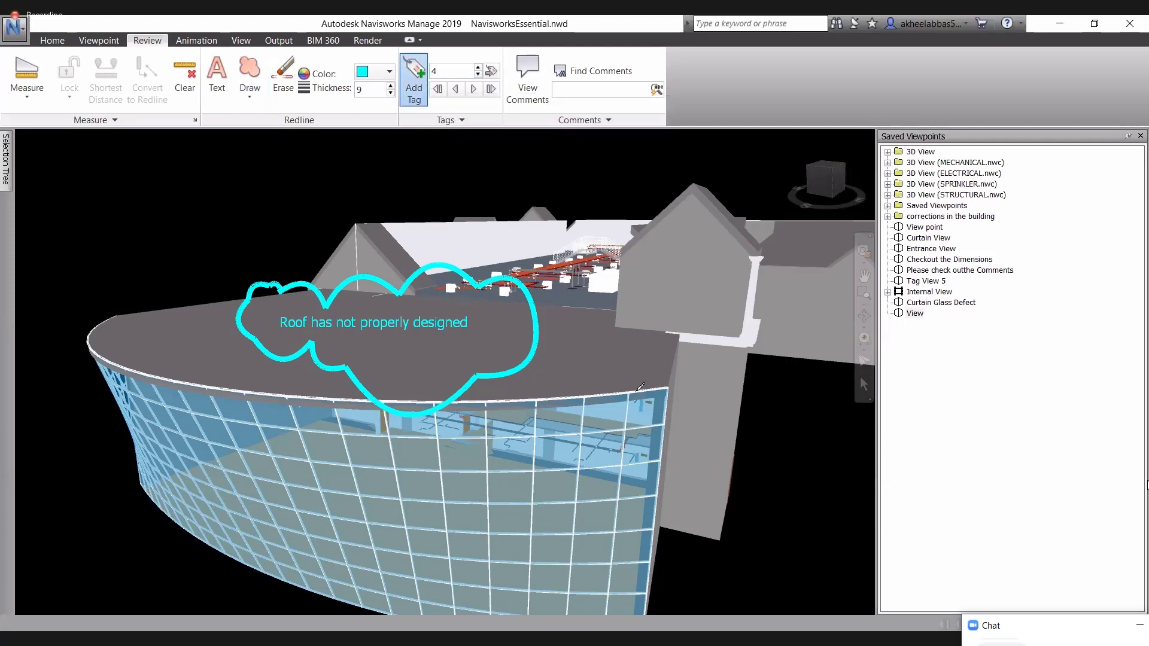
{"action": "middle_click_drag", "start_coordinate": [649, 322], "coordinate": [511, 366]}
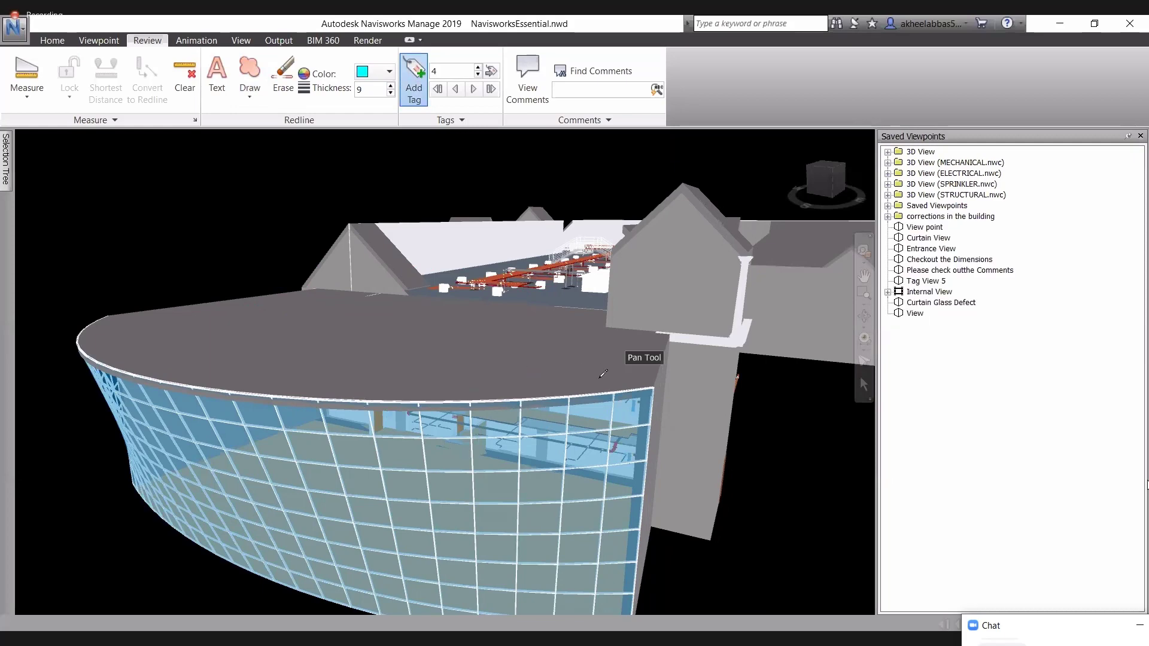
{"action": "mouse_move", "coordinate": [665, 399]}
{"action": "middle_mouse_down"}
{"action": "mouse_move", "coordinate": [568, 429]}
{"action": "mouse_move", "coordinate": [611, 458]}
{"action": "middle_mouse_up"}
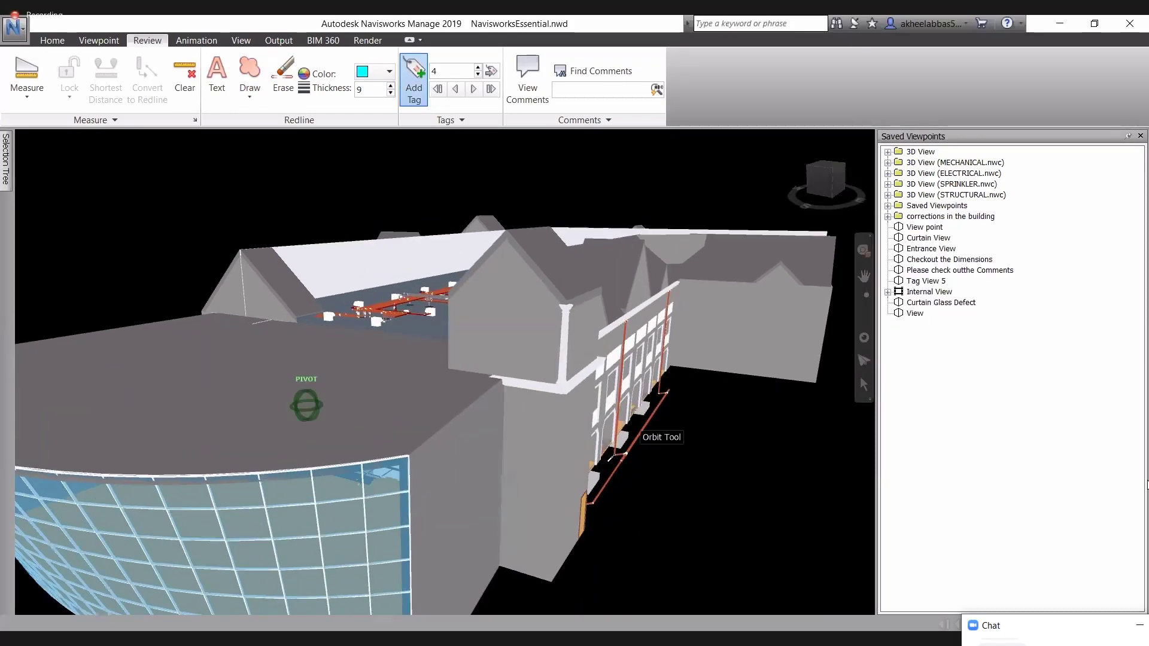
{"action": "scroll", "coordinate": [608, 458], "scroll_direction": "up", "scroll_amount": 6}
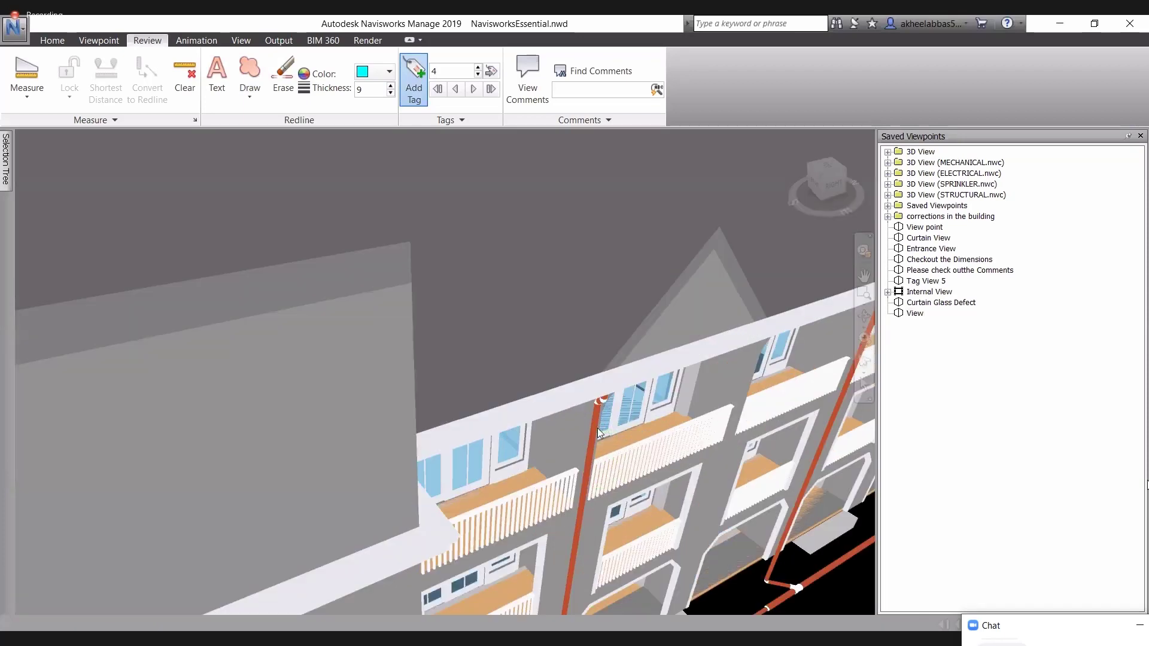
{"action": "left_click", "coordinate": [602, 430]}
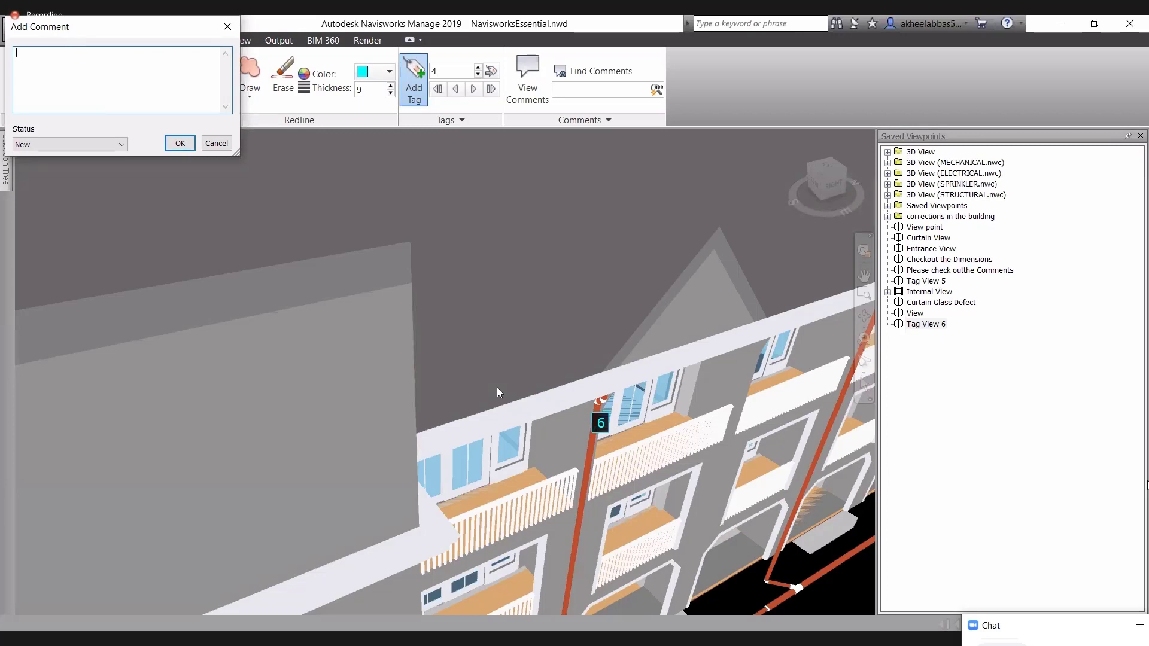
{"action": "type", "text": "Th"}
{"action": "type", "text": "P"}
{"action": "key", "text": "BackSpace"}
{"action": "type", "text": "ipe has Leaked"}
{"action": "key", "text": "BackSpace"}
{"action": "type", "text": "age Problem"}
{"action": "key", "text": "Return"}
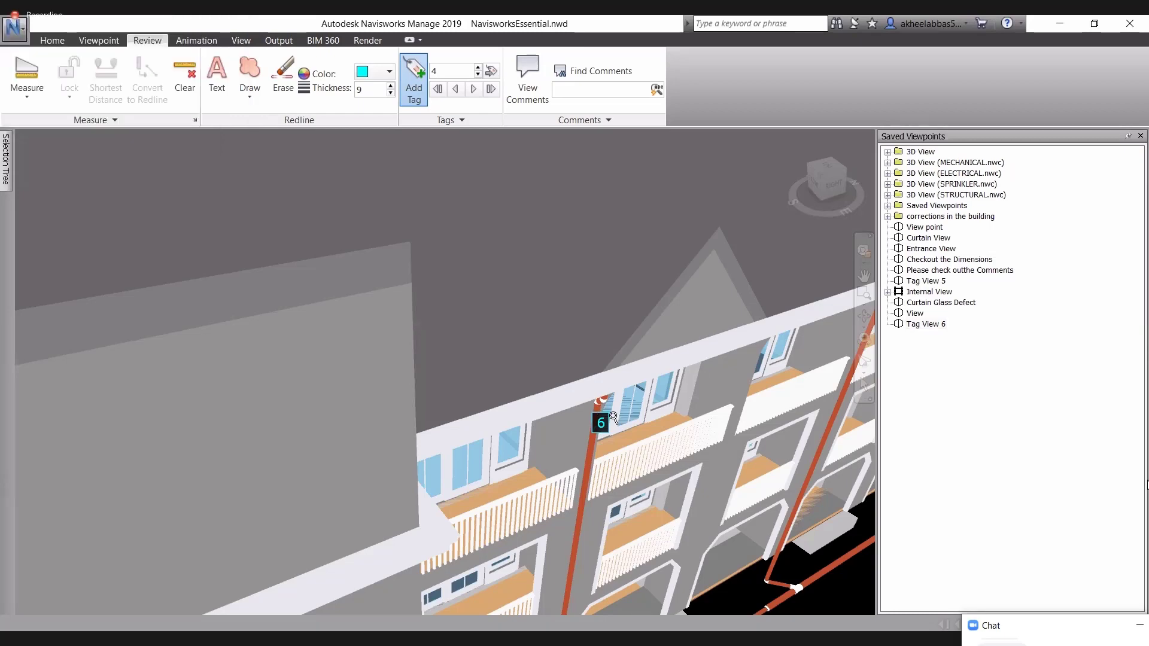
Return to the saved viewpoint Tag View 6.
{"action": "scroll", "coordinate": [614, 417], "scroll_direction": "up", "scroll_amount": 2}
{"action": "scroll", "coordinate": [614, 418], "scroll_direction": "down", "scroll_amount": 2}
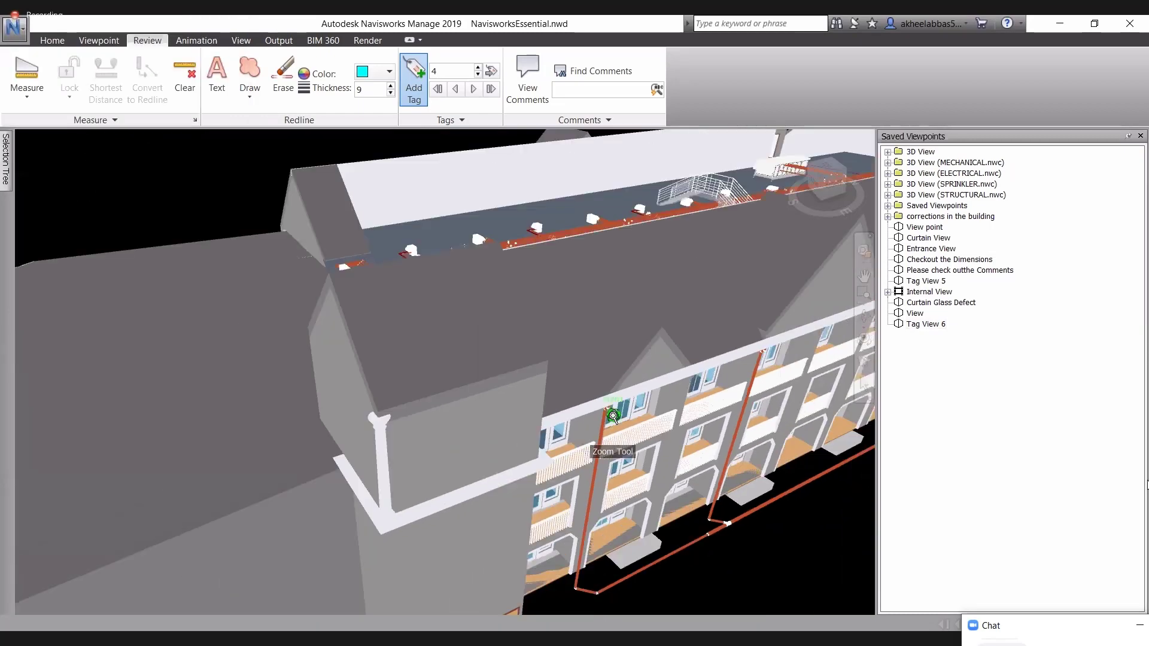
{"action": "scroll", "coordinate": [614, 417], "scroll_direction": "down", "scroll_amount": 3}
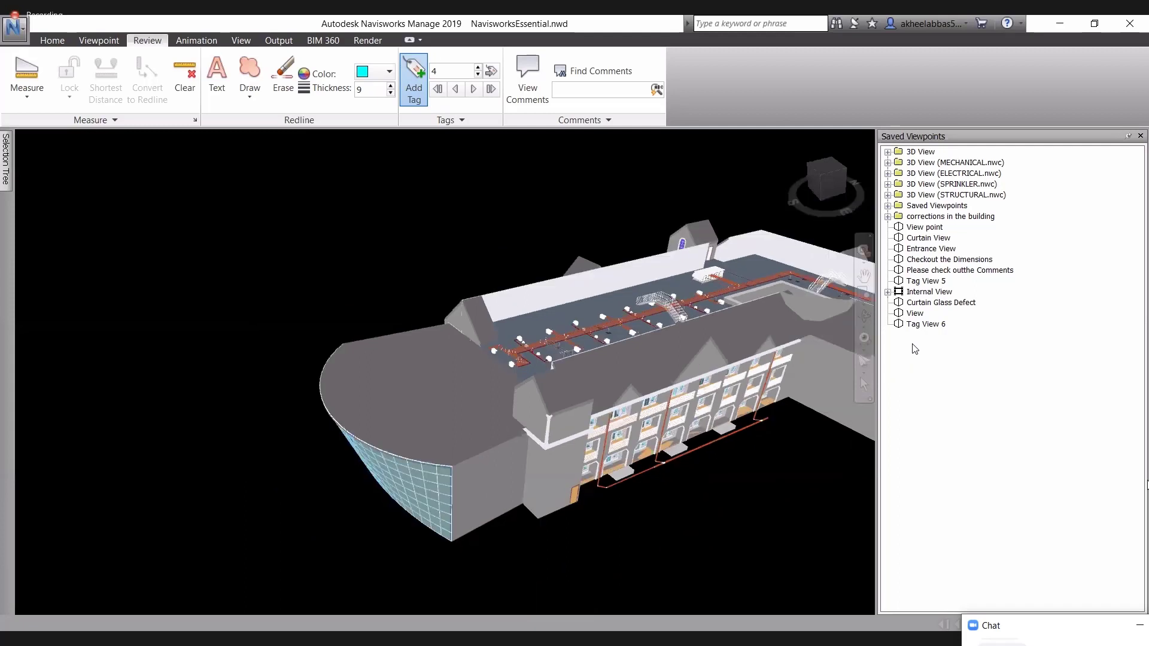
{"action": "left_click", "coordinate": [919, 325]}
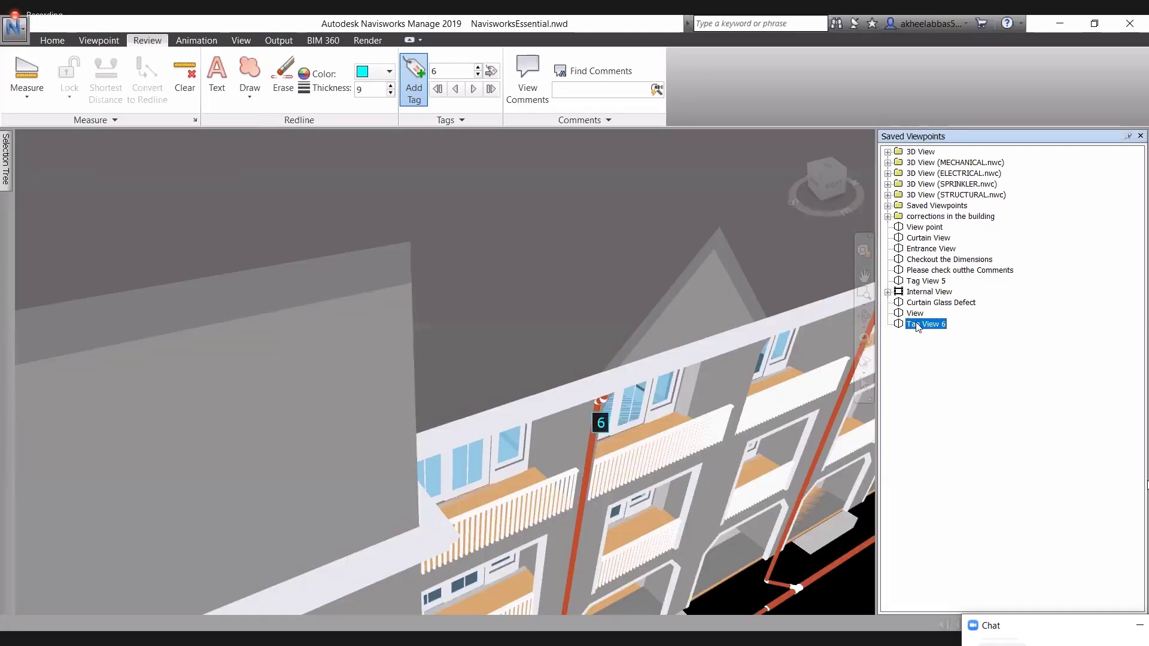
Add a second tag on the same pipe with status Active and the comment "The Pike has Leaking Problem".
{"action": "left_click", "coordinate": [610, 419]}
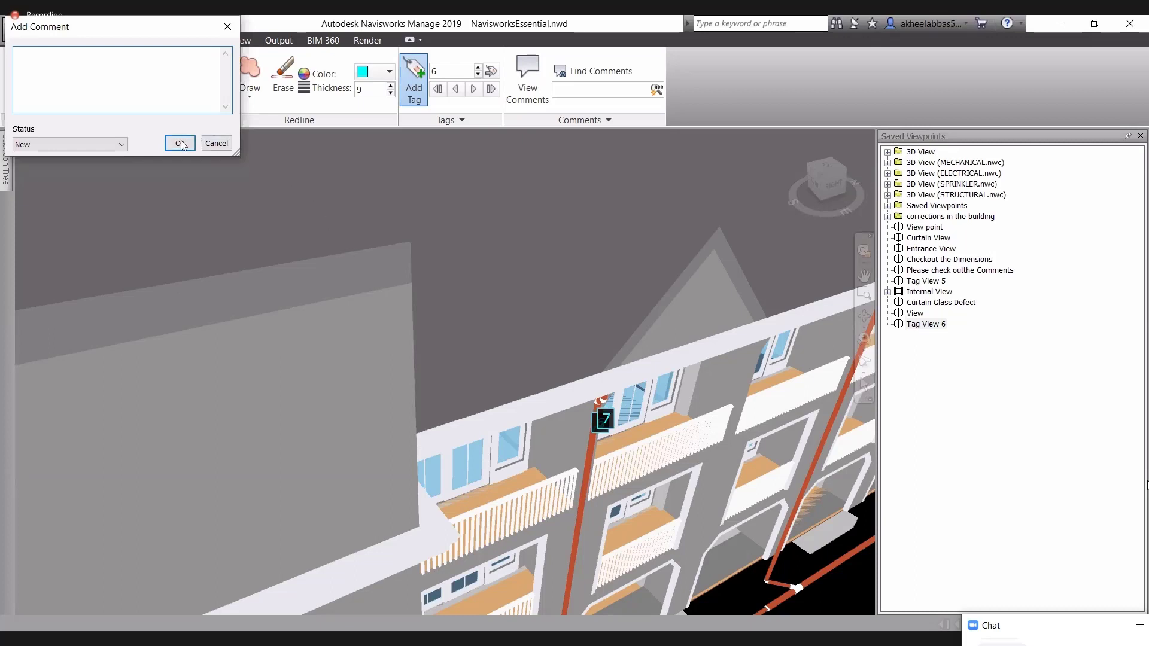
{"action": "left_click", "coordinate": [105, 146]}
{"action": "left_click", "coordinate": [99, 165]}
{"action": "left_click", "coordinate": [101, 83]}
{"action": "type", "text": "The "}
{"action": "type", "text": "O"}
{"action": "type", "text": "Pi"}
{"action": "type", "text": "ke has L"}
{"action": "type", "text": "eak"}
{"action": "type", "text": "ing Problem"}
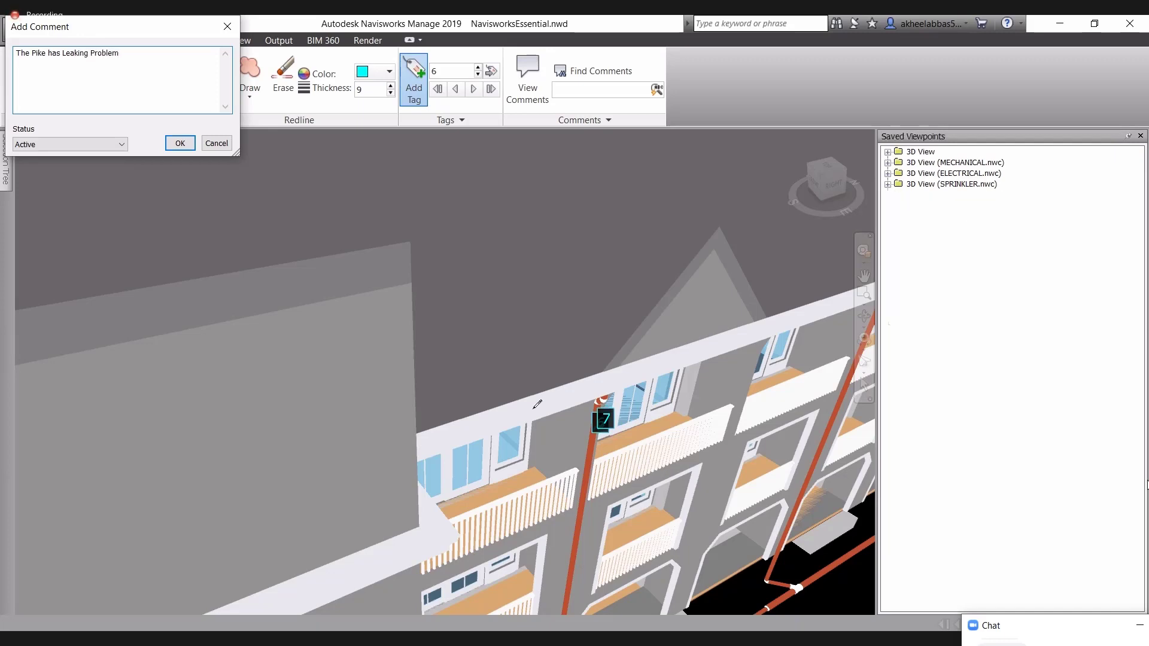
{"action": "left_click", "coordinate": [179, 143]}
Go to the view of tag 2 by its tag number.
{"action": "scroll", "coordinate": [602, 411], "scroll_direction": "down", "scroll_amount": 2}
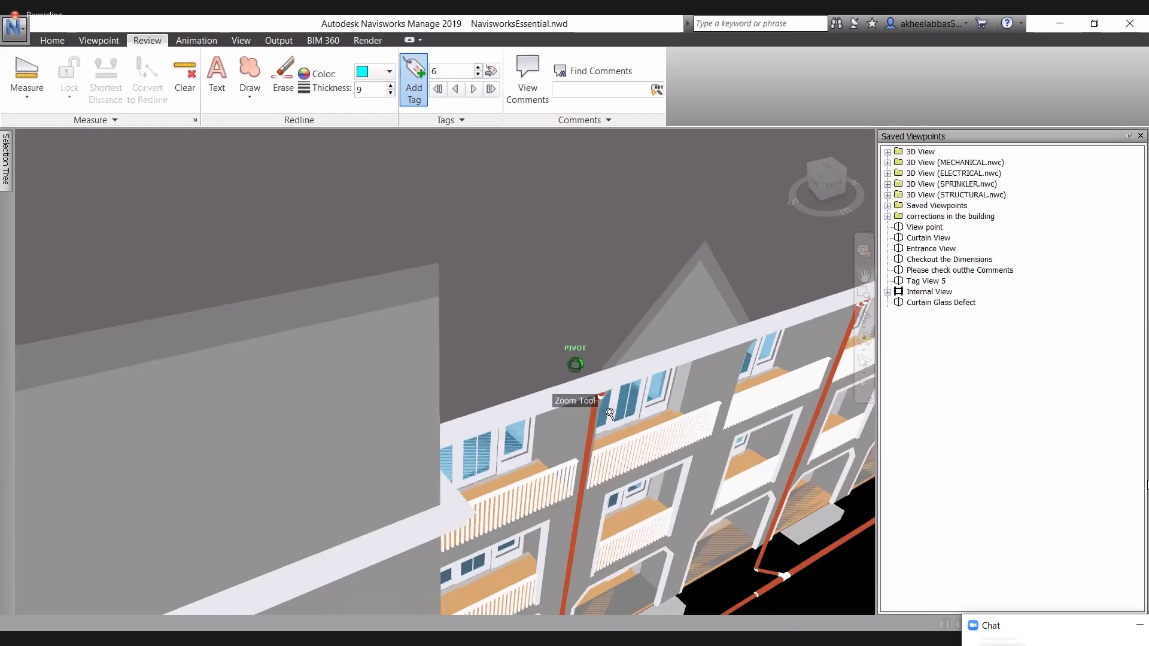
{"action": "scroll", "coordinate": [601, 411], "scroll_direction": "down", "scroll_amount": 2}
{"action": "scroll", "coordinate": [615, 362], "scroll_direction": "up", "scroll_amount": 2}
{"action": "scroll", "coordinate": [615, 363], "scroll_direction": "up", "scroll_amount": 2}
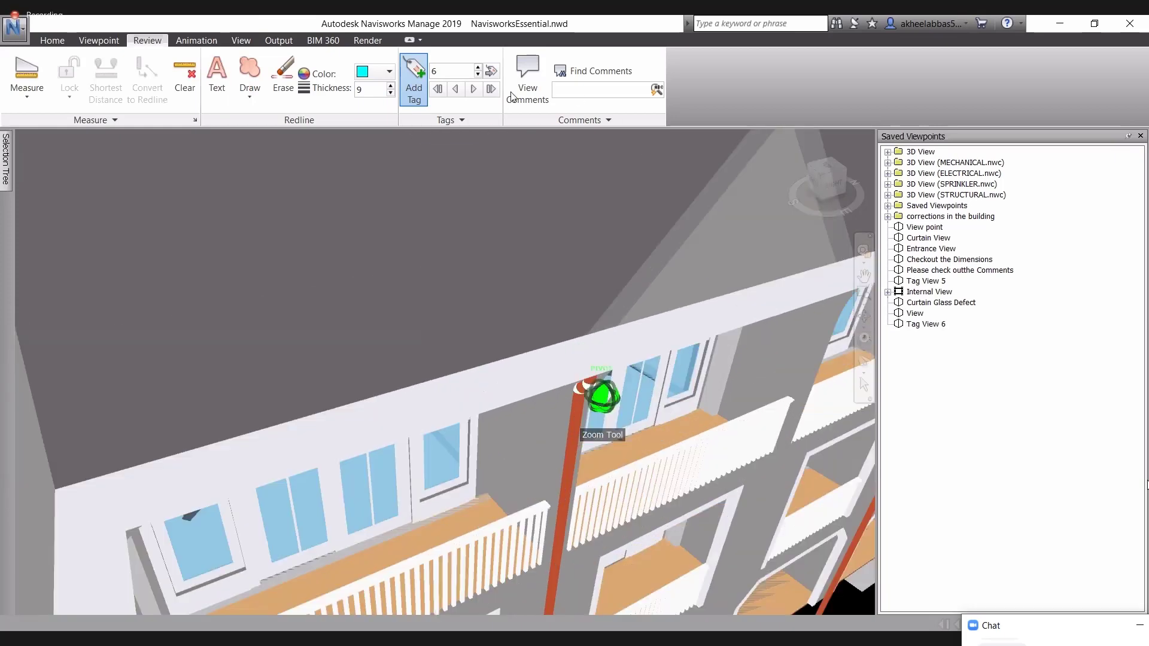
{"action": "left_click", "coordinate": [490, 71]}
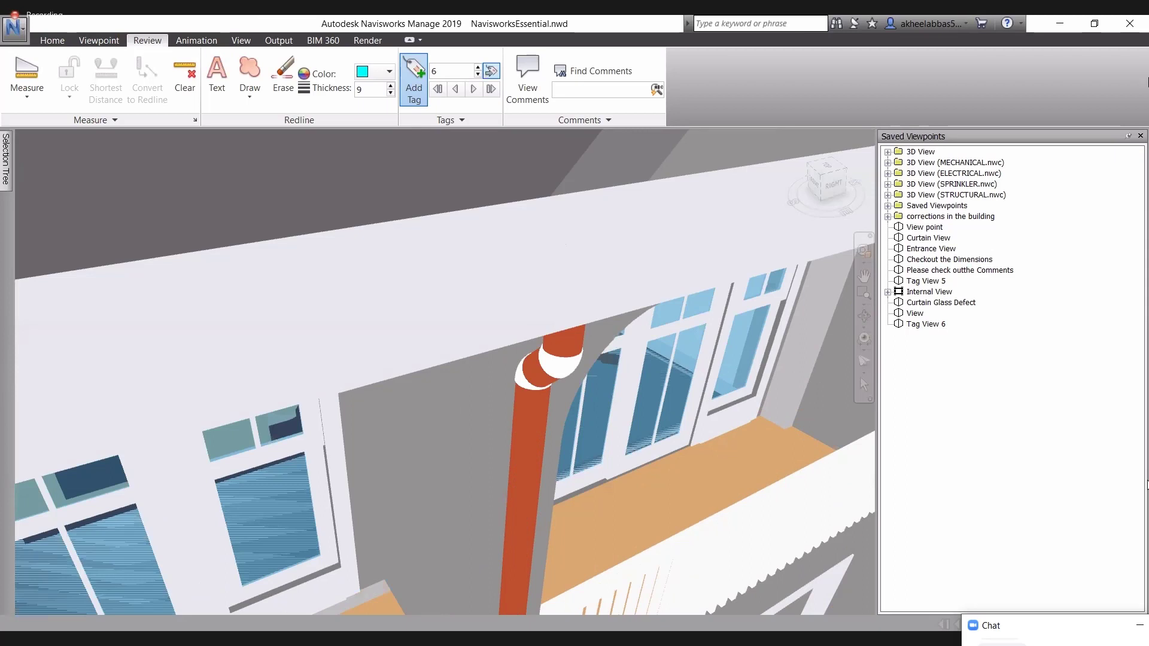
{"action": "left_click", "coordinate": [478, 74]}
{"action": "left_click", "coordinate": [477, 74]}
{"action": "left_click", "coordinate": [491, 72]}
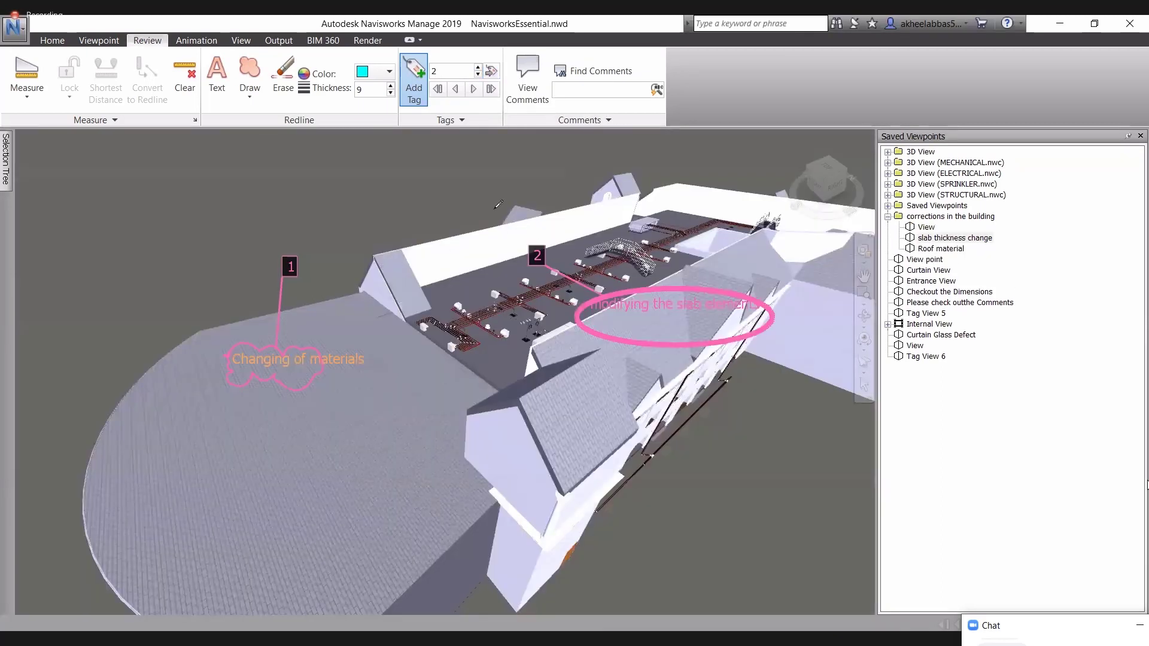
Step backward and forward through the tags and finish at the last tag.
{"action": "left_click", "coordinate": [453, 90]}
{"action": "left_click", "coordinate": [462, 93]}
{"action": "left_click", "coordinate": [478, 94]}
{"action": "left_click", "coordinate": [491, 91]}
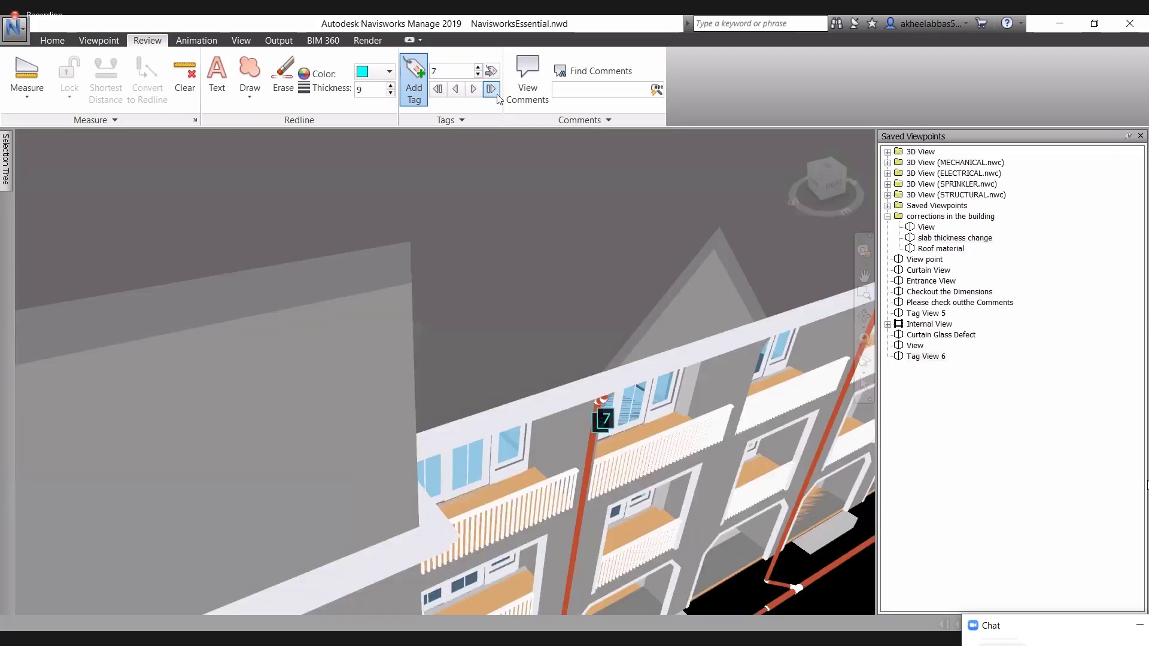
Show the comments of the tagged view and select the "The Pipe has Leakage Problem" comment.
{"action": "left_click", "coordinate": [516, 86]}
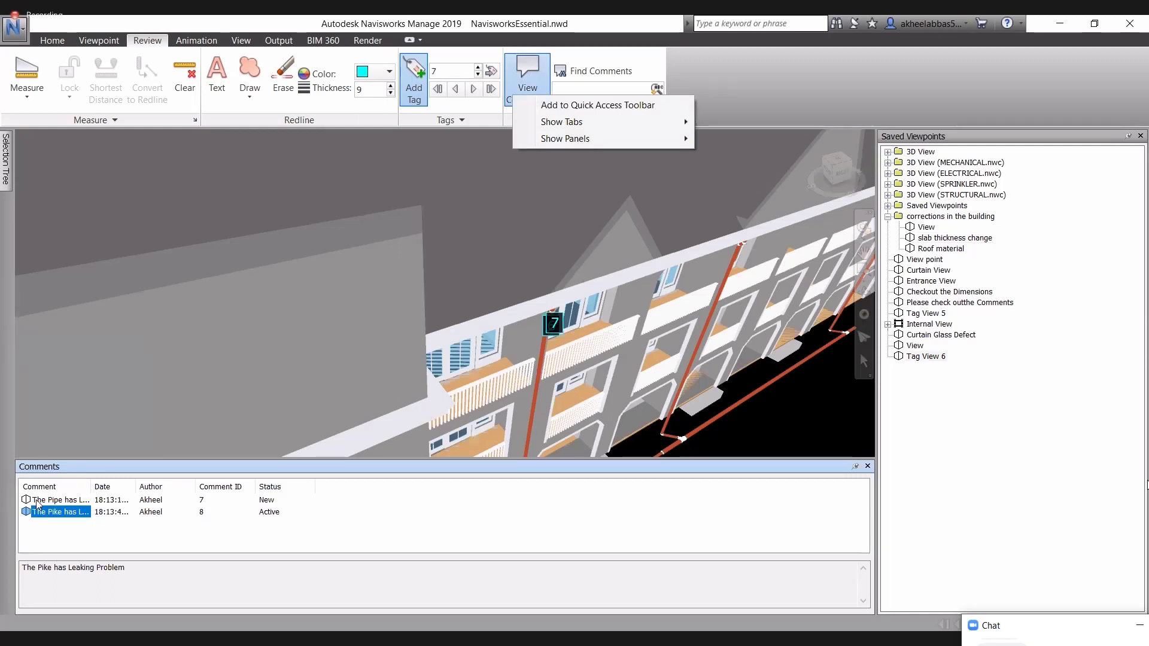
{"action": "left_click", "coordinate": [37, 501]}
{"action": "left_click", "coordinate": [38, 502]}
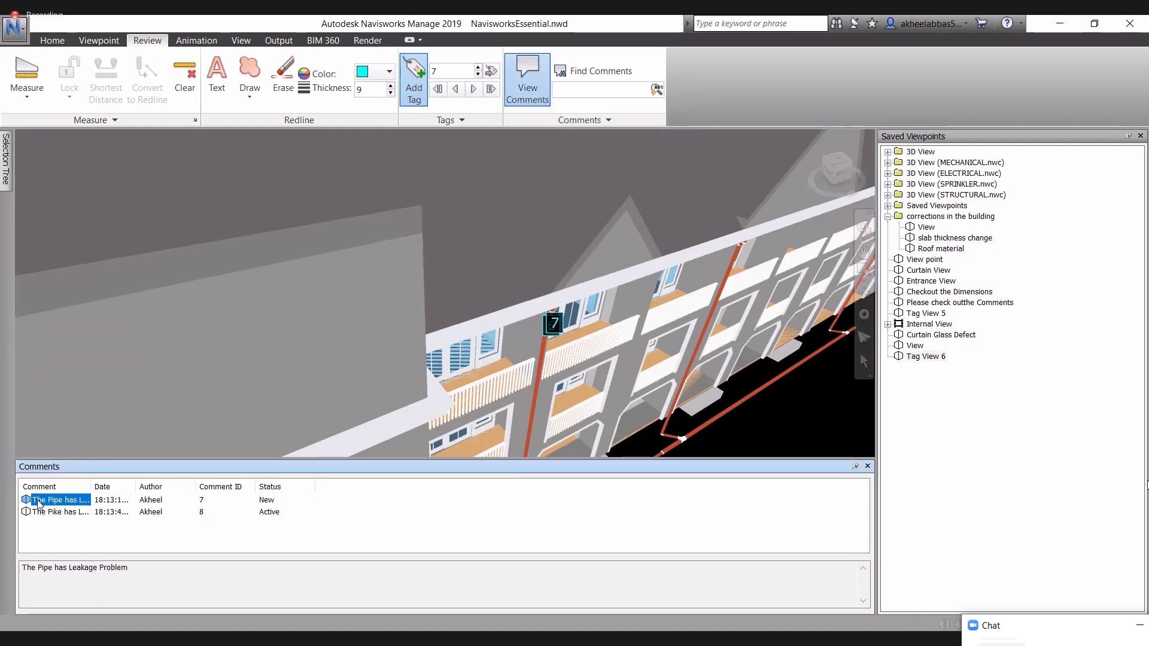
Edit the pipe leakage comment and set its status to Approved.
{"action": "right_click", "coordinate": [38, 502]}
{"action": "key", "text": "Escape"}
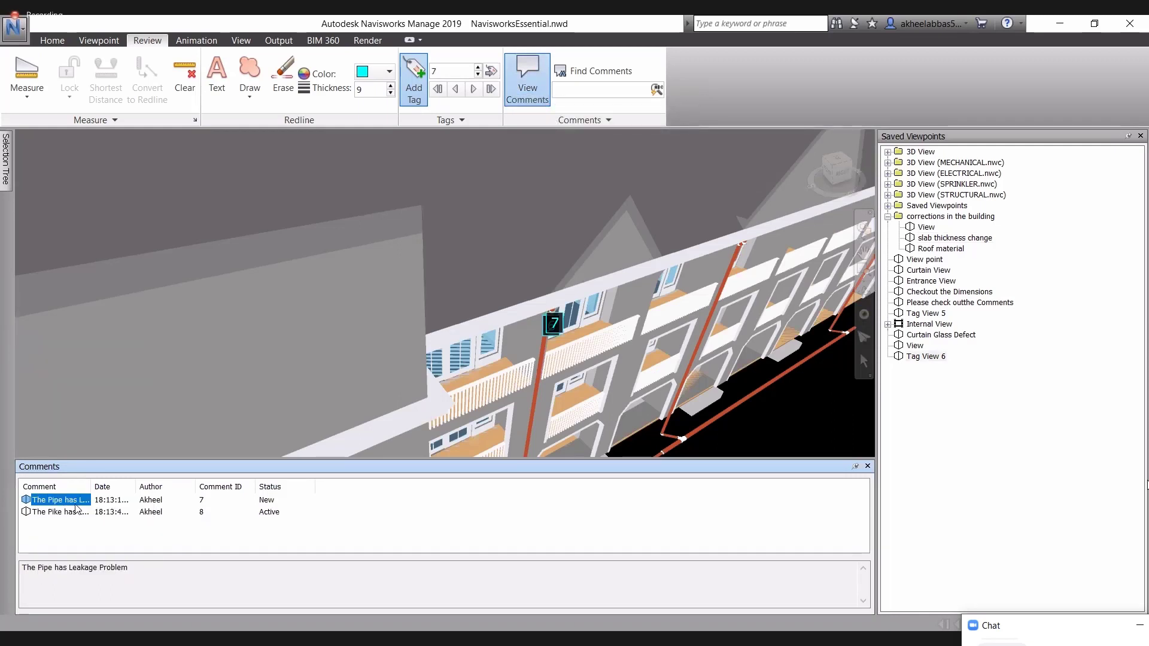
{"action": "right_click", "coordinate": [80, 502]}
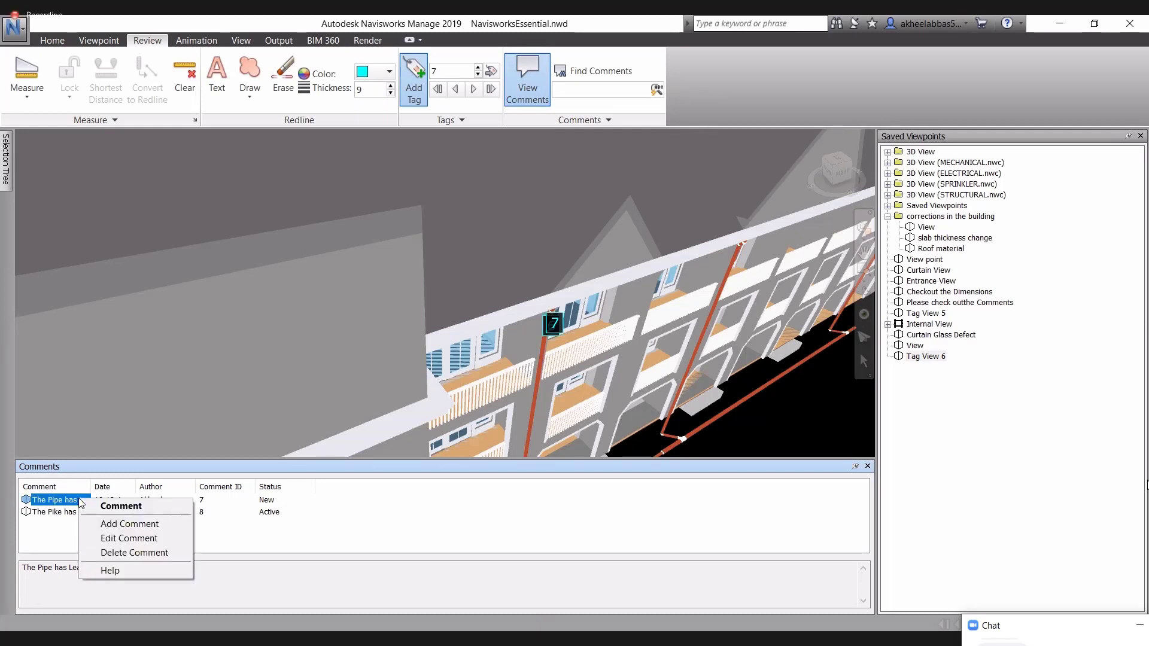
{"action": "left_click", "coordinate": [100, 539]}
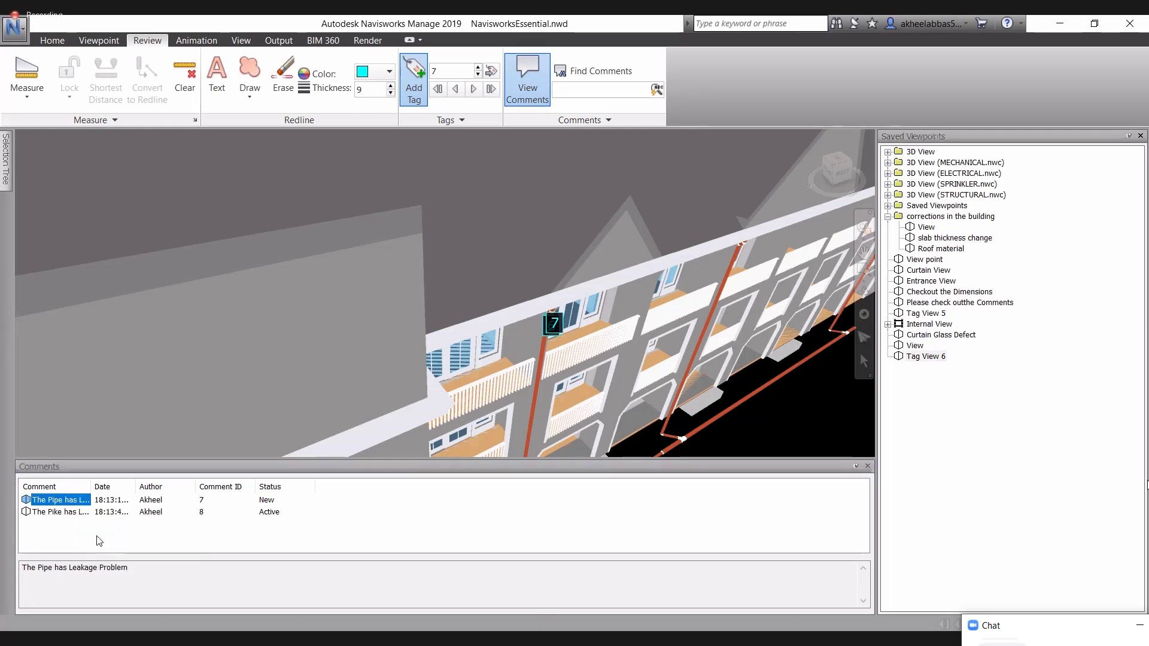
{"action": "left_click", "coordinate": [61, 146]}
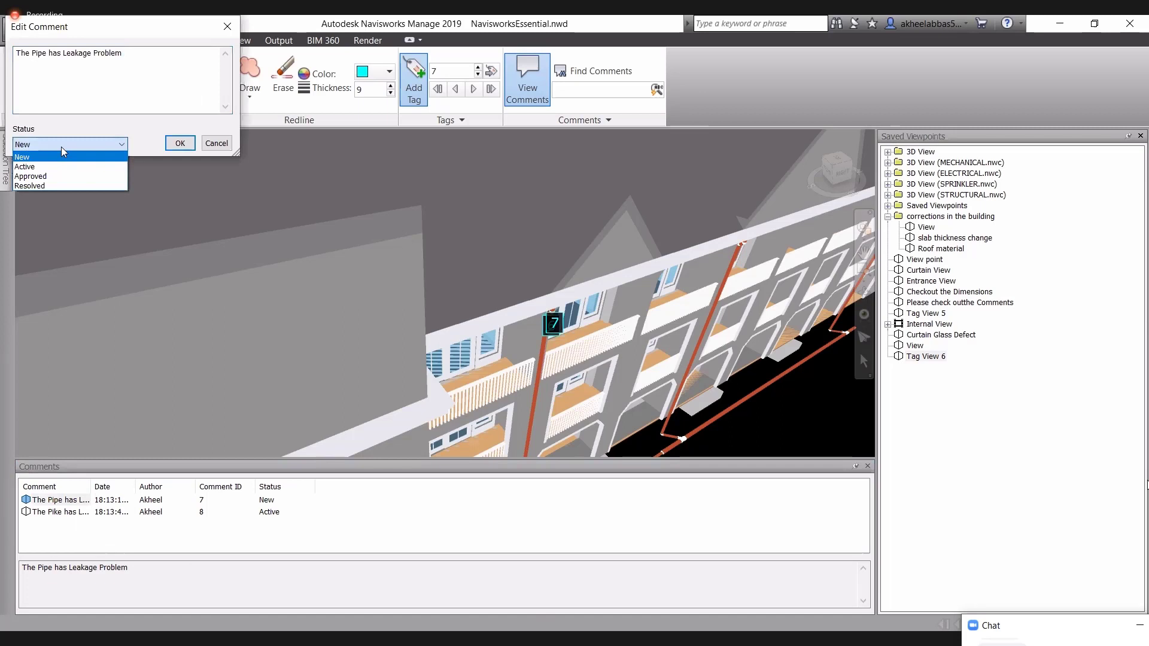
{"action": "left_click", "coordinate": [75, 177]}
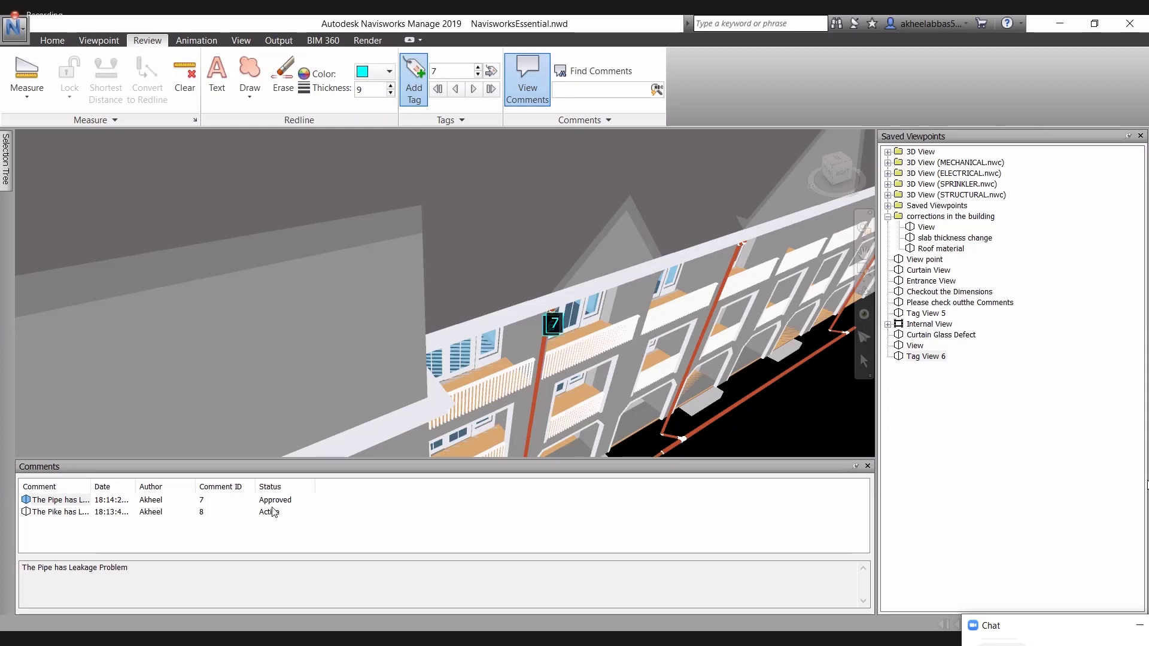
Edit the "The Pike has Leaking Problem" comment and set its status to Resolved.
{"action": "right_click", "coordinate": [75, 513]}
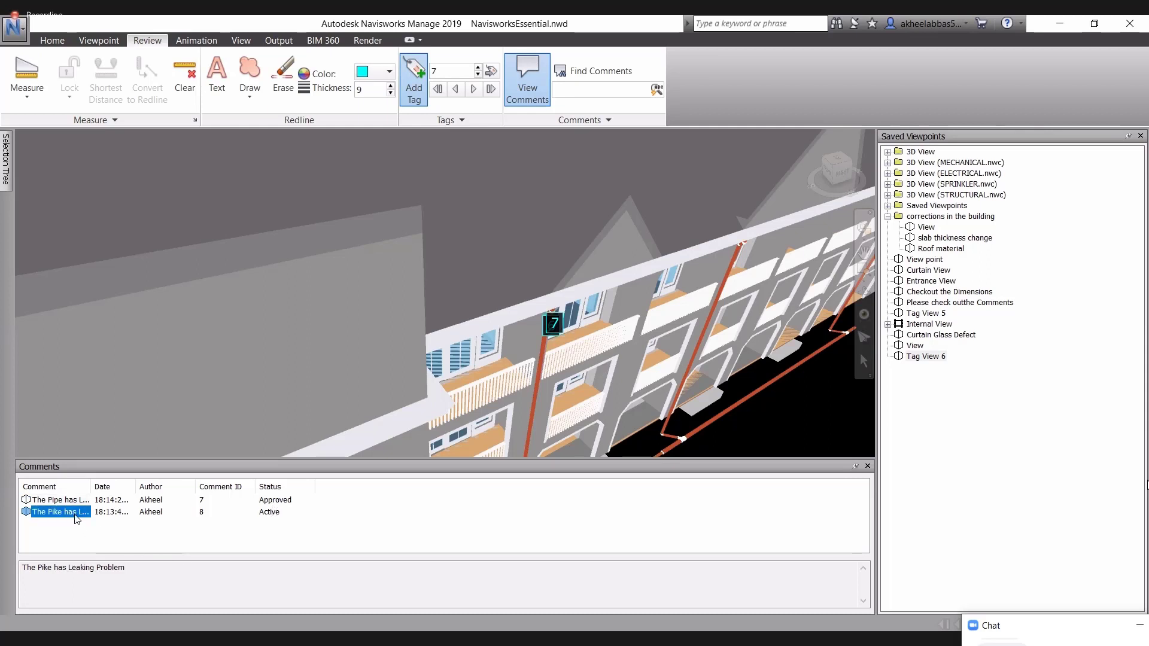
{"action": "left_click", "coordinate": [125, 554]}
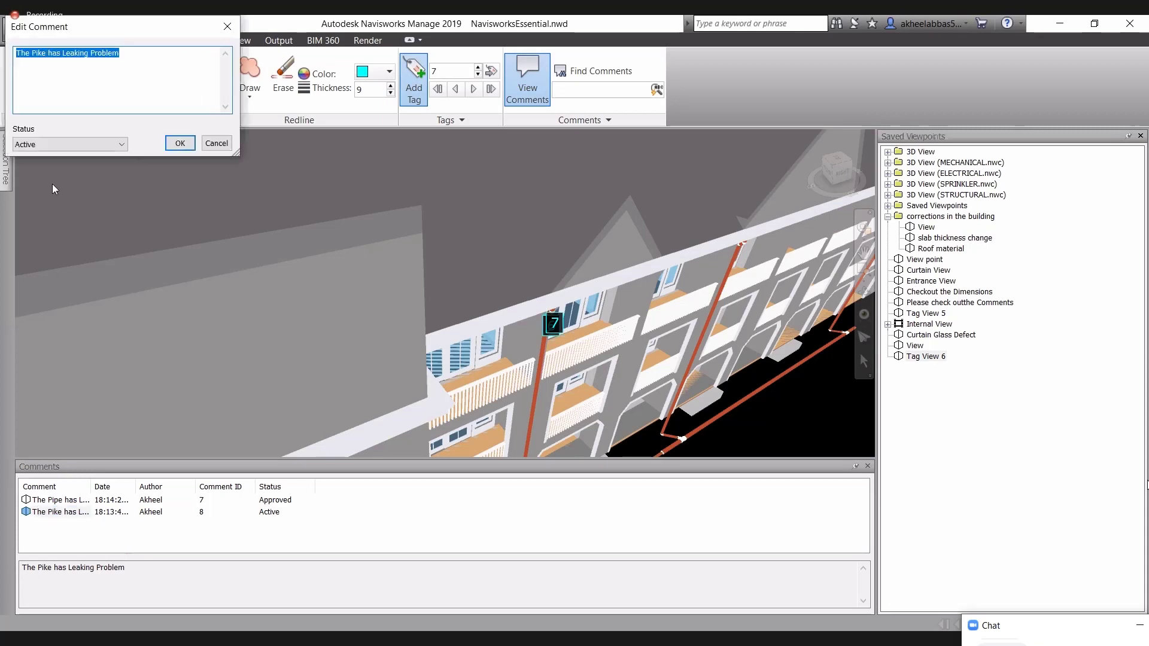
{"action": "left_click", "coordinate": [60, 144]}
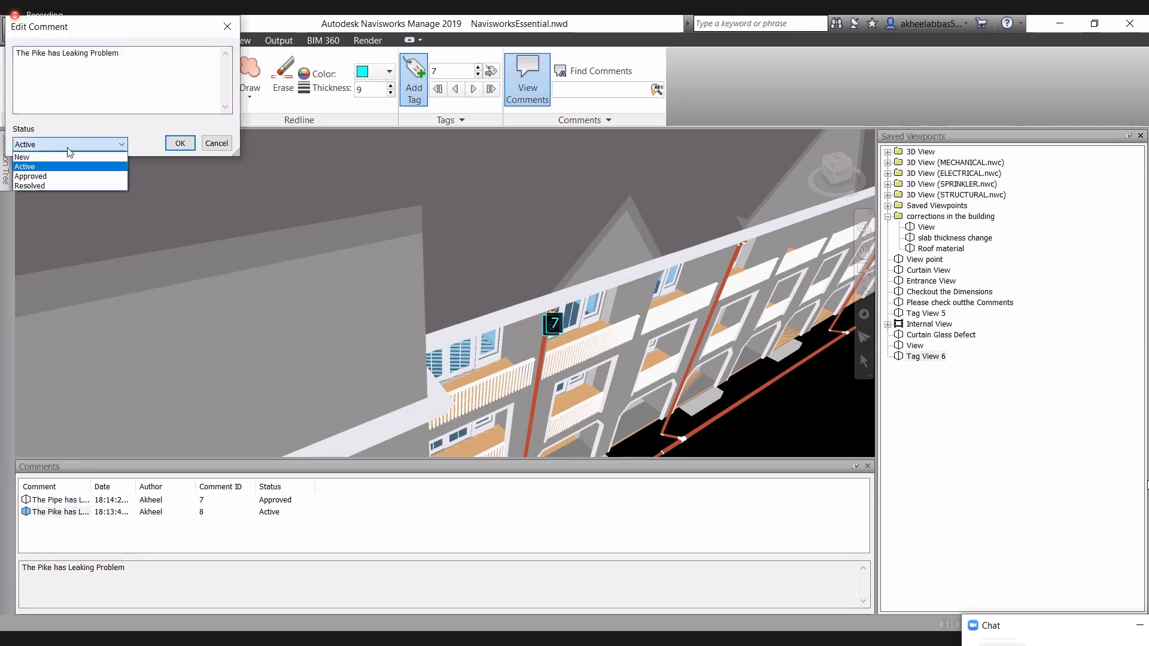
{"action": "left_click", "coordinate": [79, 185]}
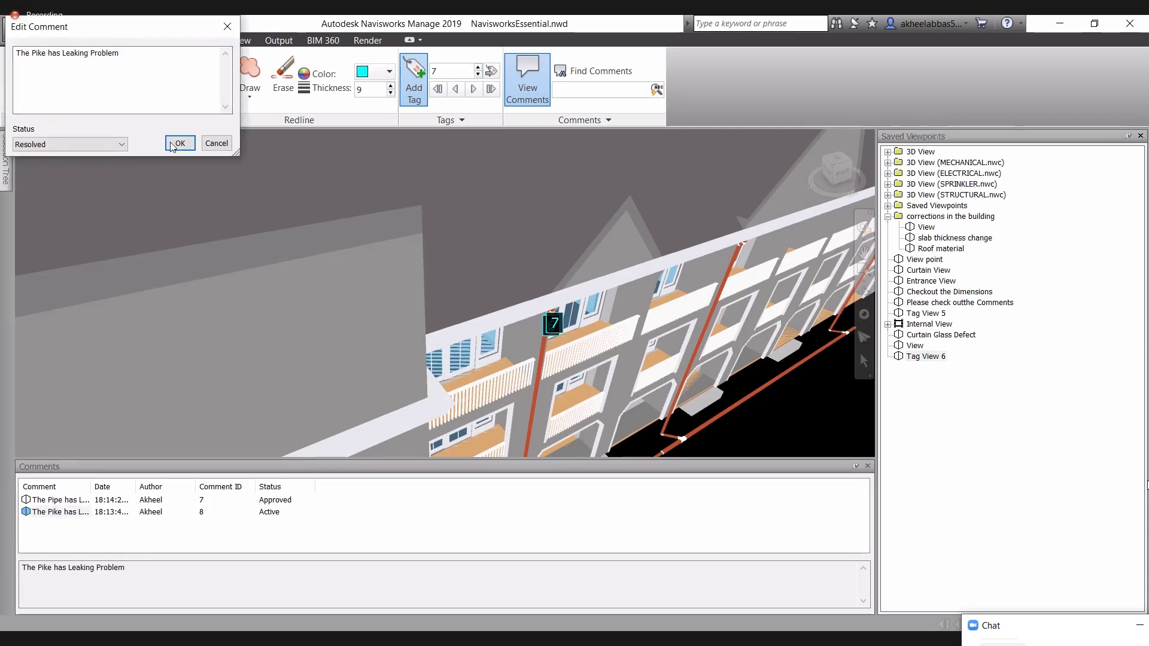
{"action": "left_click", "coordinate": [180, 143]}
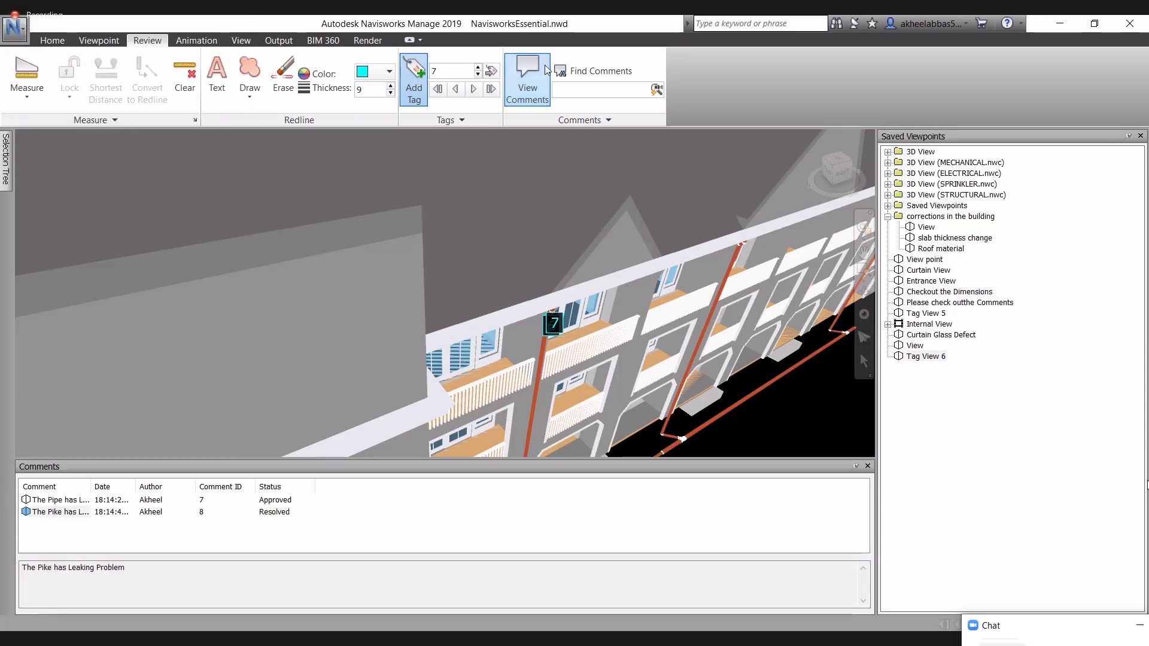
Search the comments for "The pipe" and close the Find Comments window.
{"action": "left_click", "coordinate": [584, 82]}
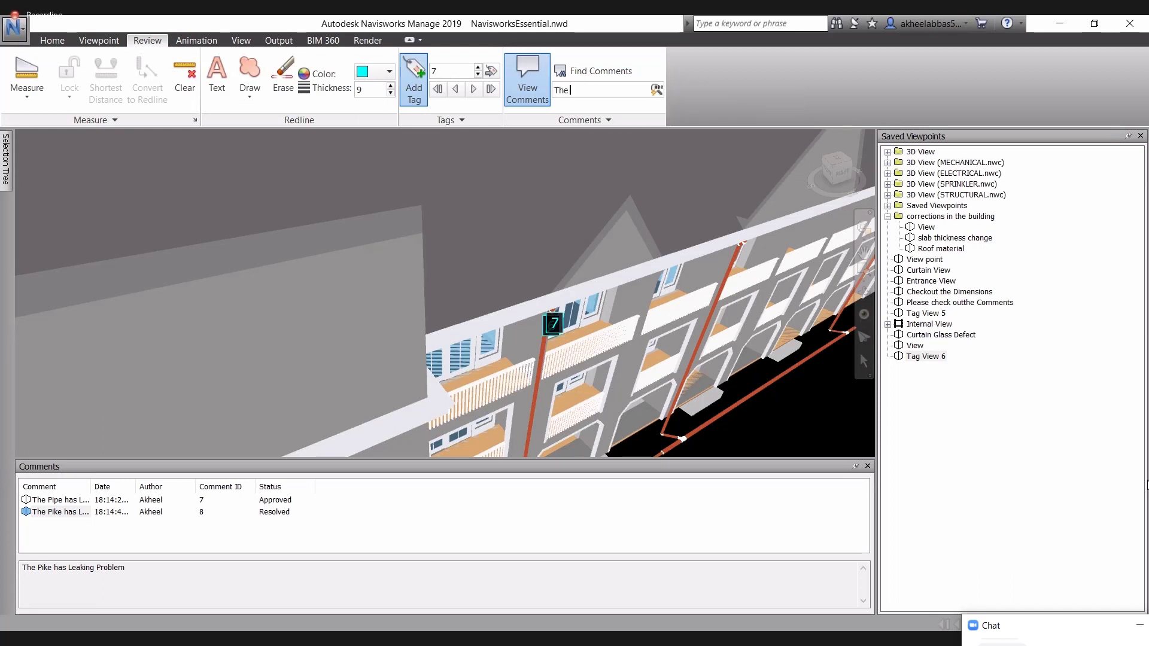
{"action": "type", "text": "The pip"}
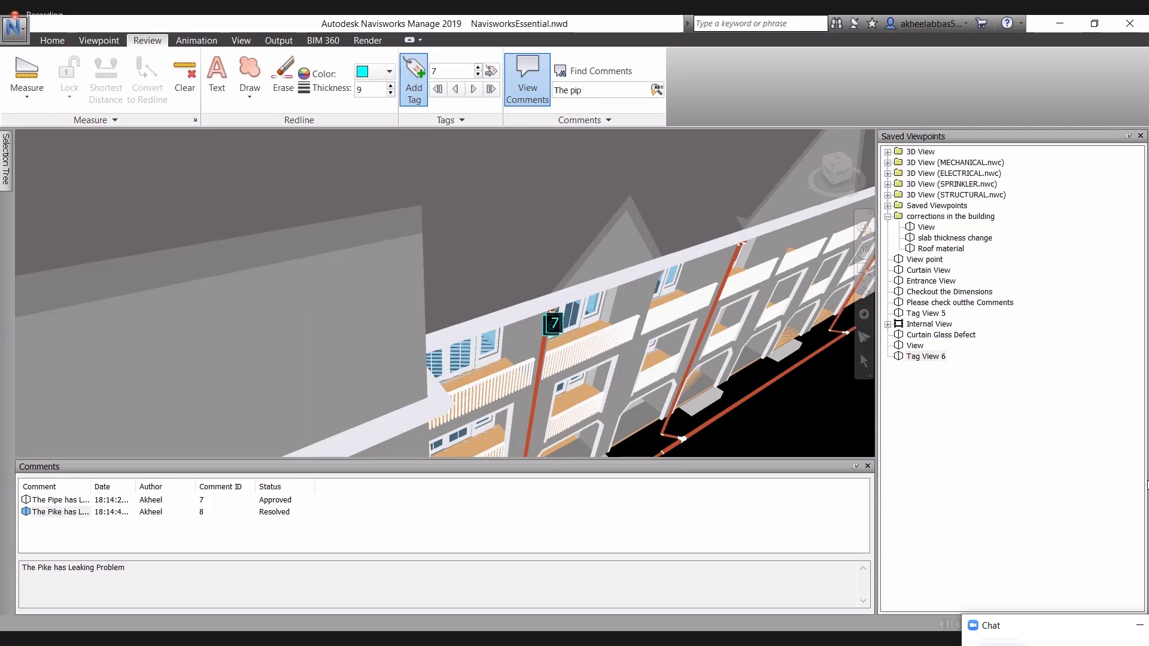
{"action": "type", "text": "e"}
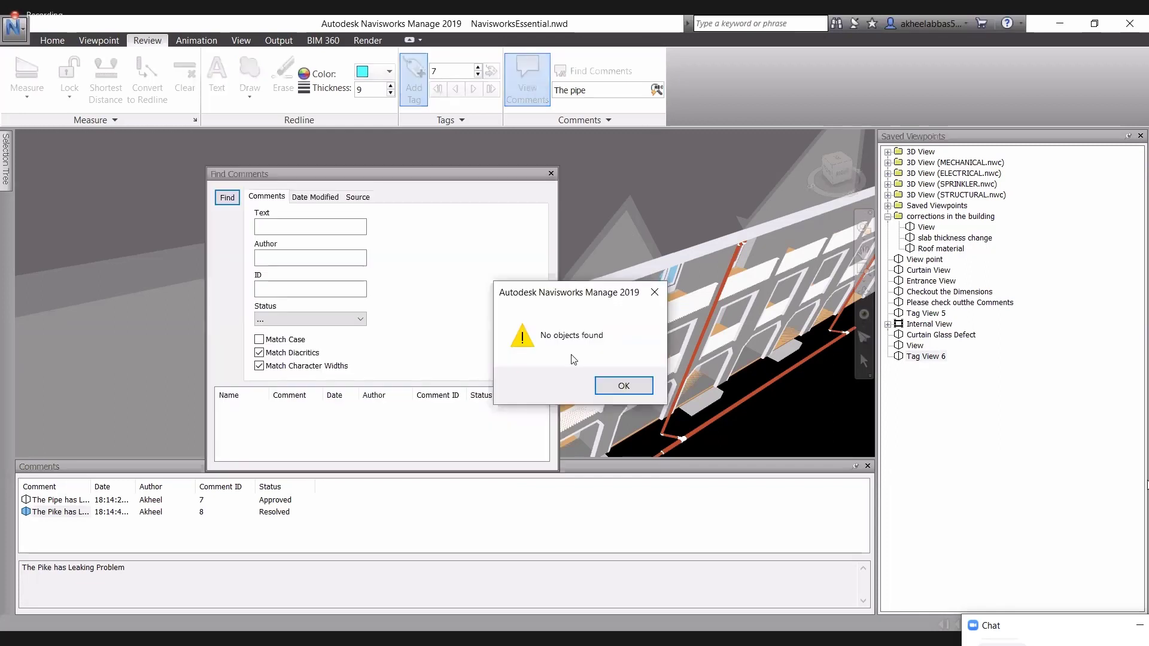
{"action": "key", "text": "Return"}
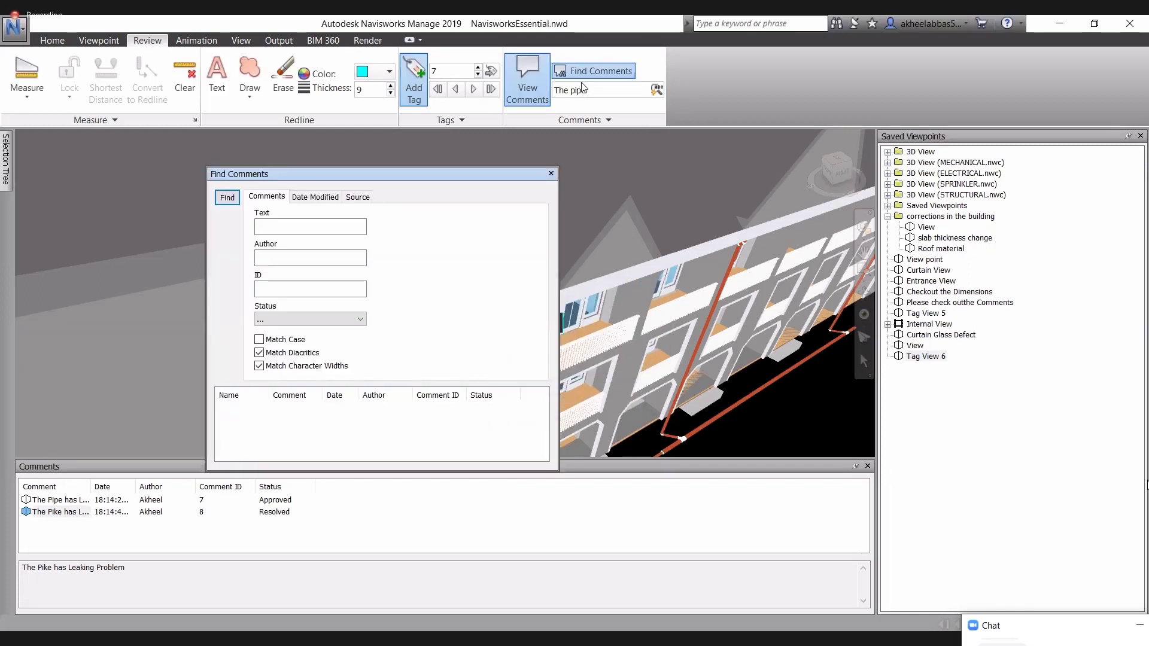
{"action": "left_click", "coordinate": [581, 72]}
{"action": "left_click", "coordinate": [580, 72]}
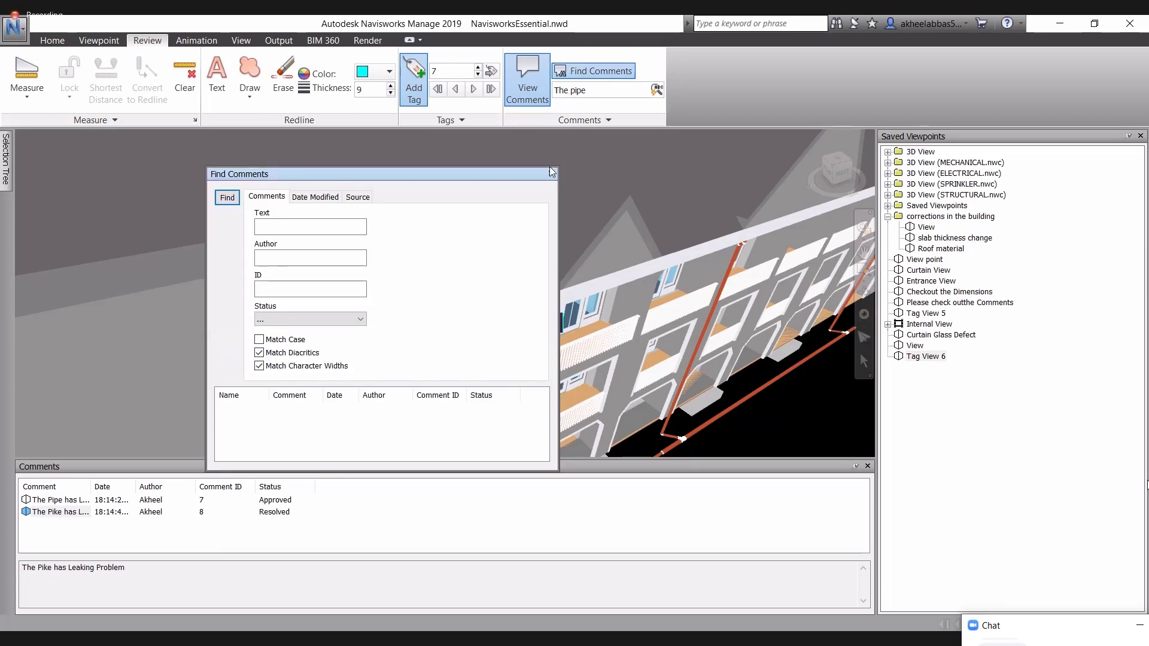
{"action": "left_click", "coordinate": [550, 175]}
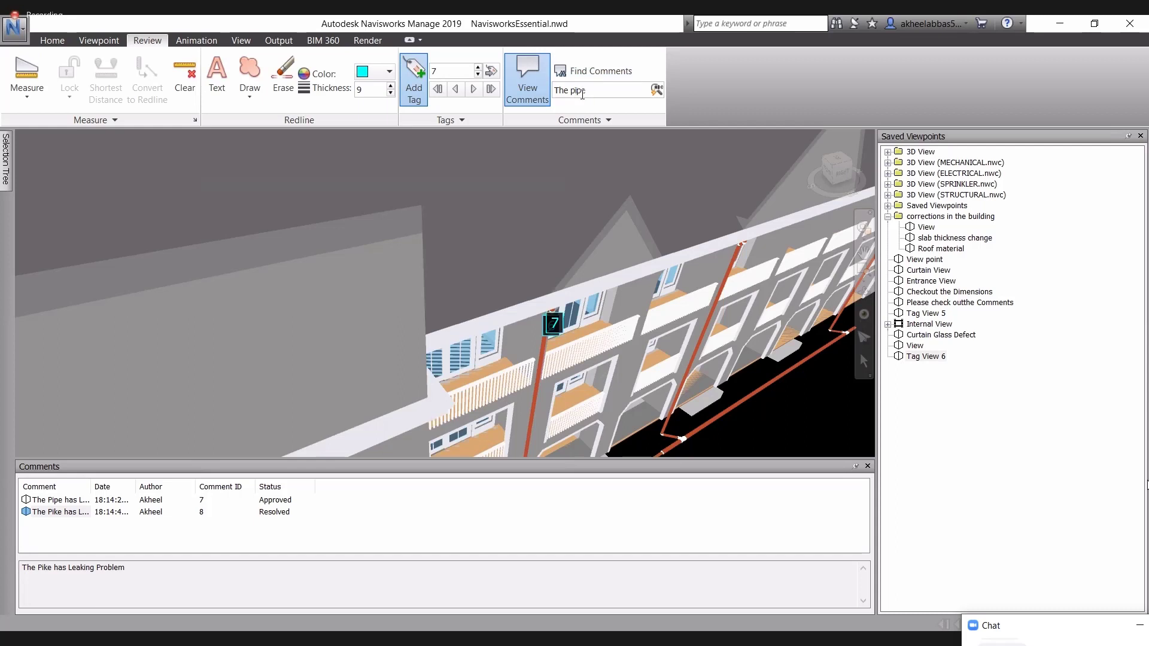
Shorten the comment search text to "pipe", run the search again and close the Find Comments window.
{"action": "left_click_drag", "start_coordinate": [584, 91], "coordinate": [556, 101]}
{"action": "key", "text": "BackSpace"}
{"action": "type", "text": "p"}
{"action": "key", "text": "Return"}
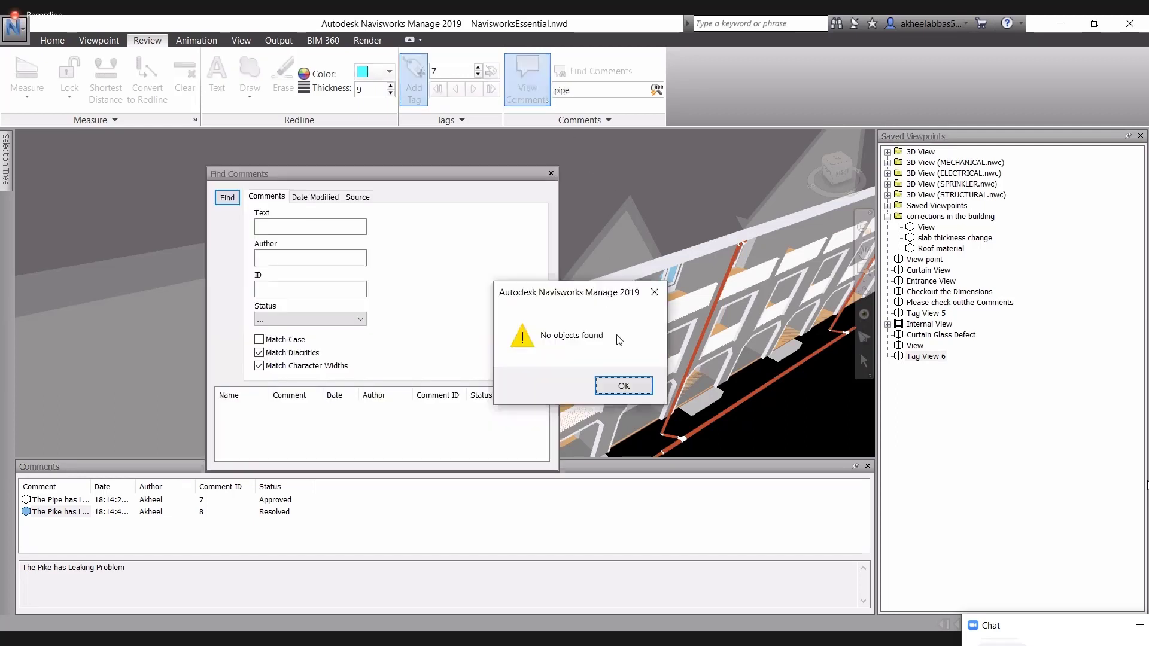
{"action": "left_click", "coordinate": [625, 387]}
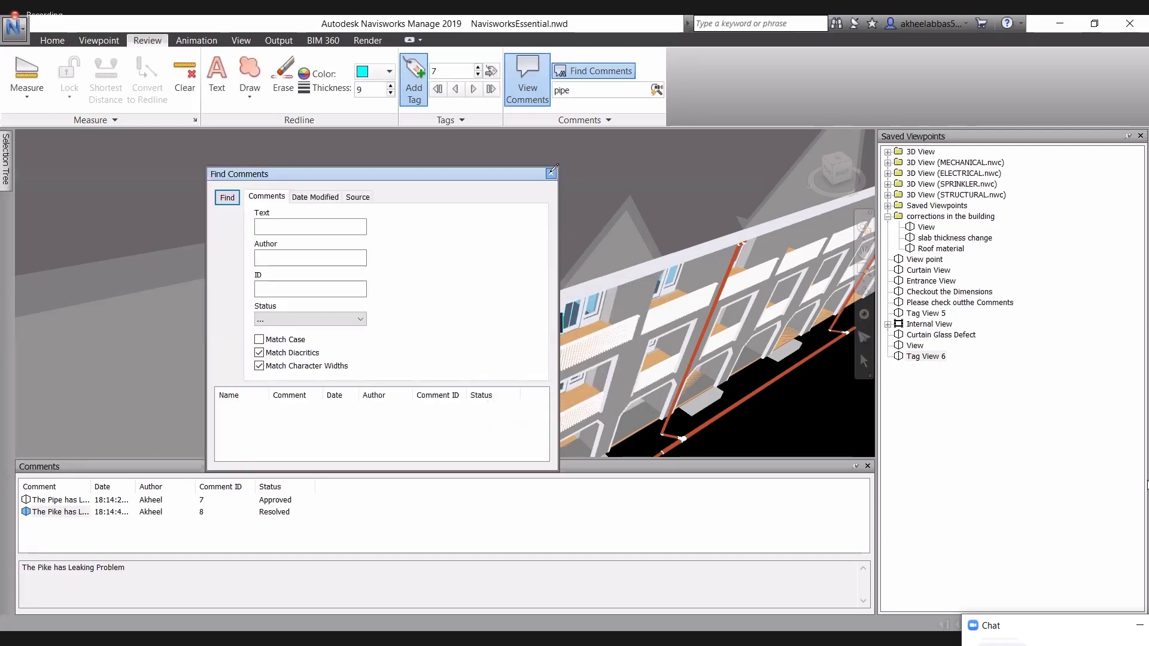
{"action": "left_click", "coordinate": [551, 174]}
Load the saved Internal View animation, play it and view the corridor walkthrough in full screen.
{"action": "left_click", "coordinate": [196, 41]}
{"action": "left_click", "coordinate": [242, 41]}
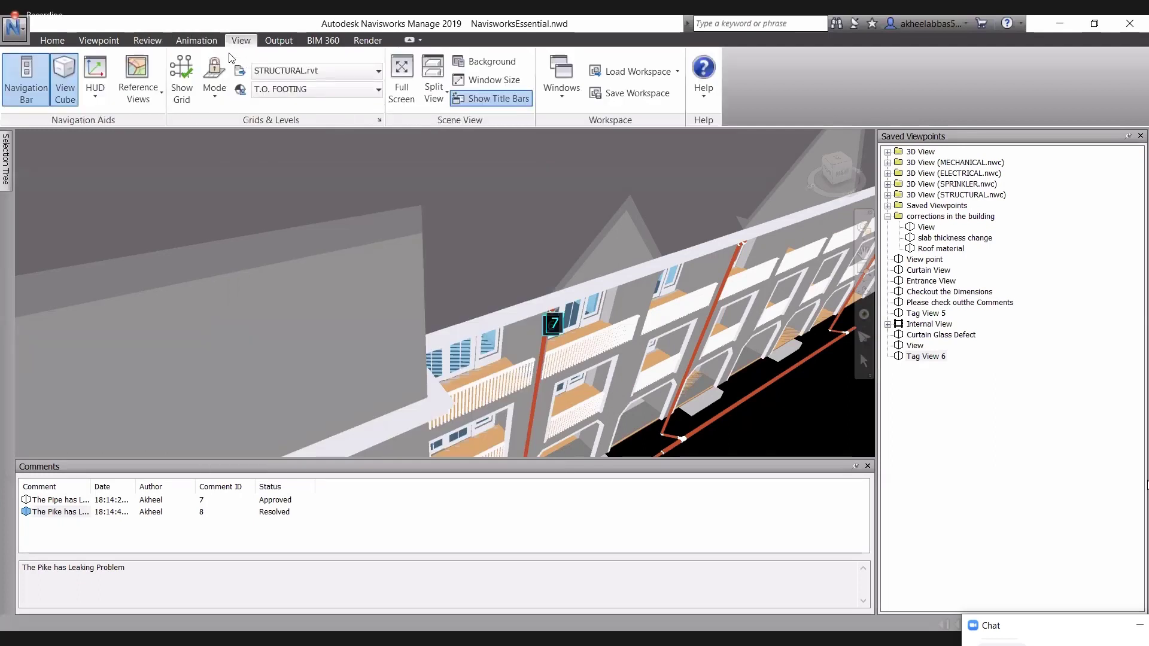
{"action": "left_click", "coordinate": [197, 40]}
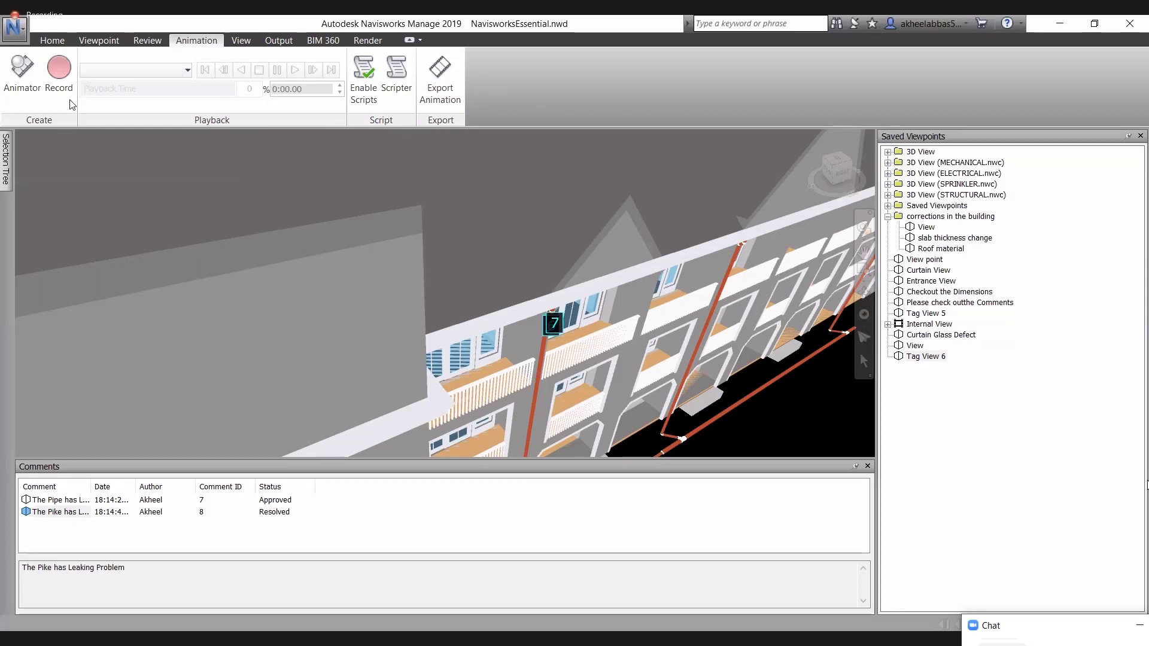
{"action": "left_click", "coordinate": [913, 324]}
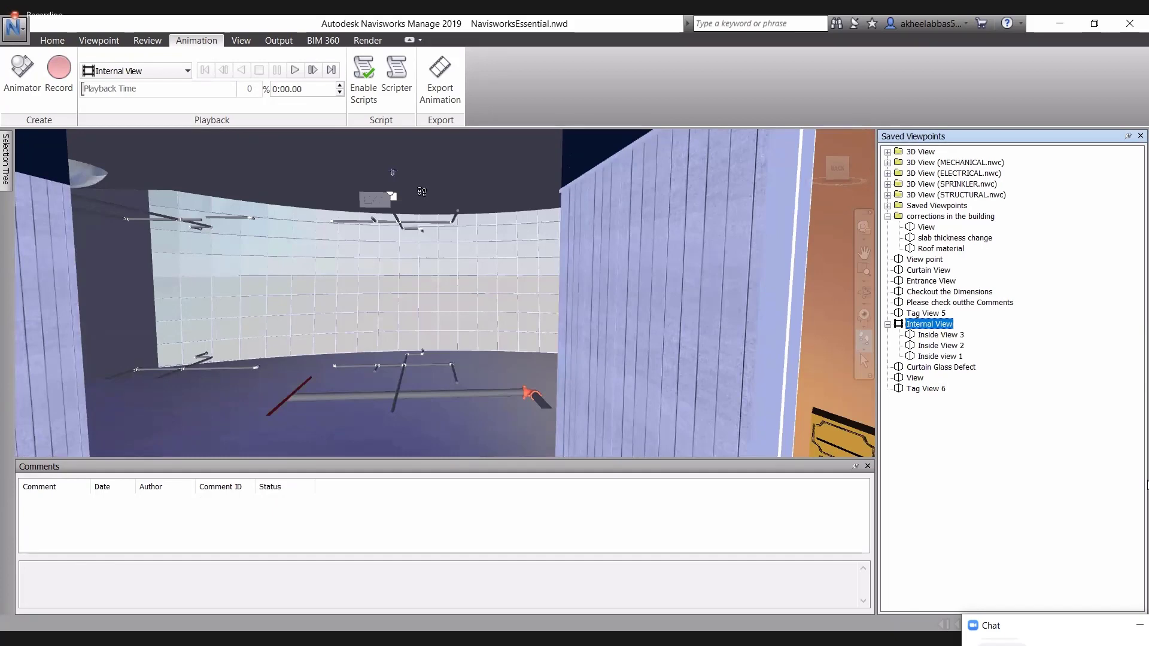
{"action": "key", "text": "F11"}
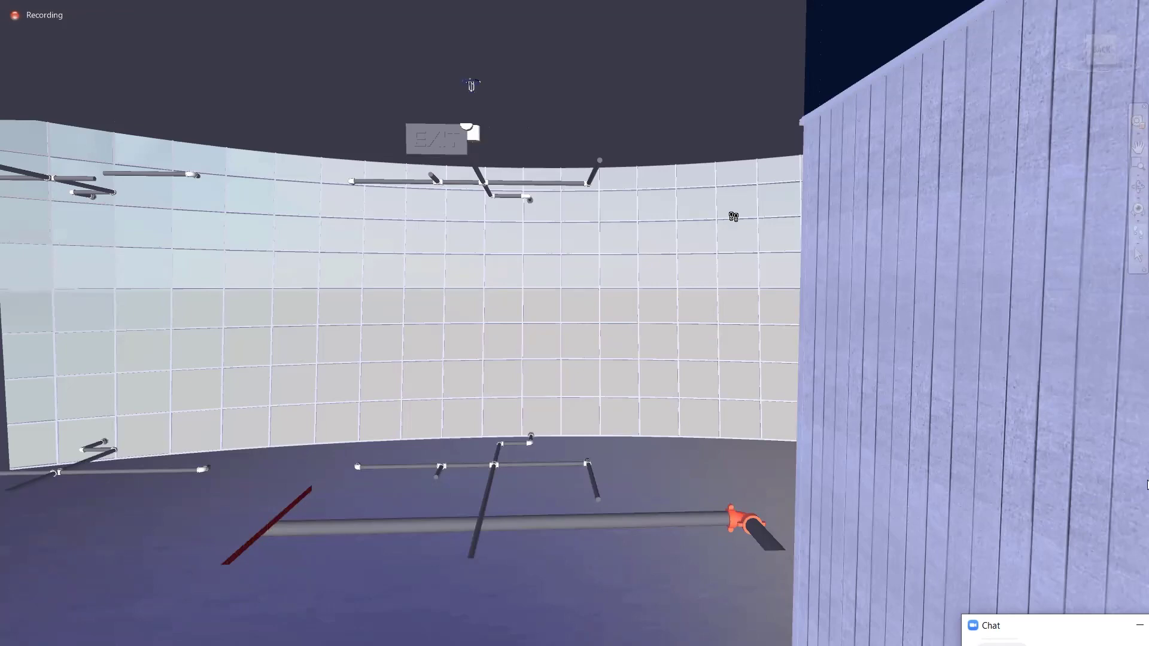
{"action": "key", "text": "F11"}
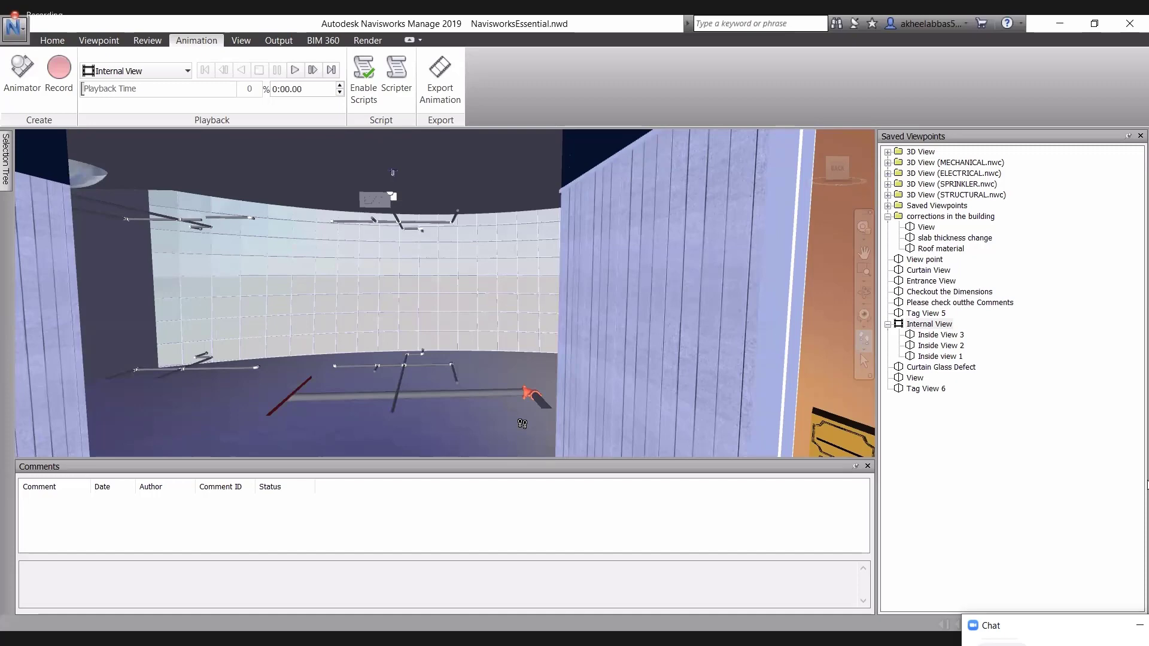
{"action": "left_click", "coordinate": [295, 70]}
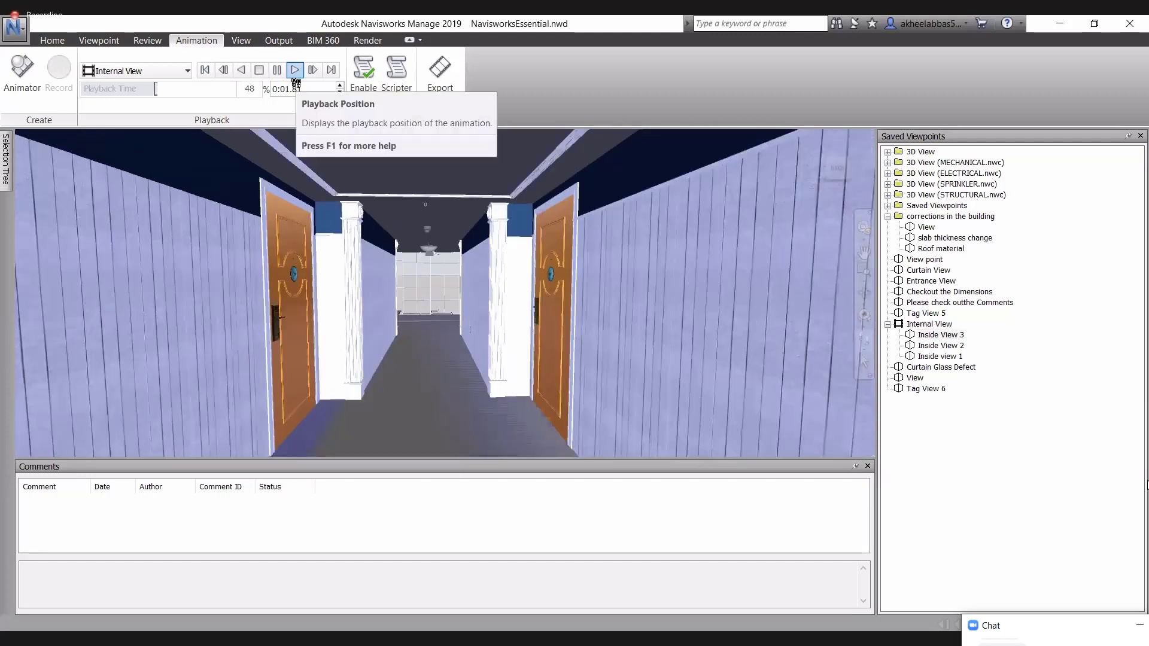
{"action": "key", "text": "F11"}
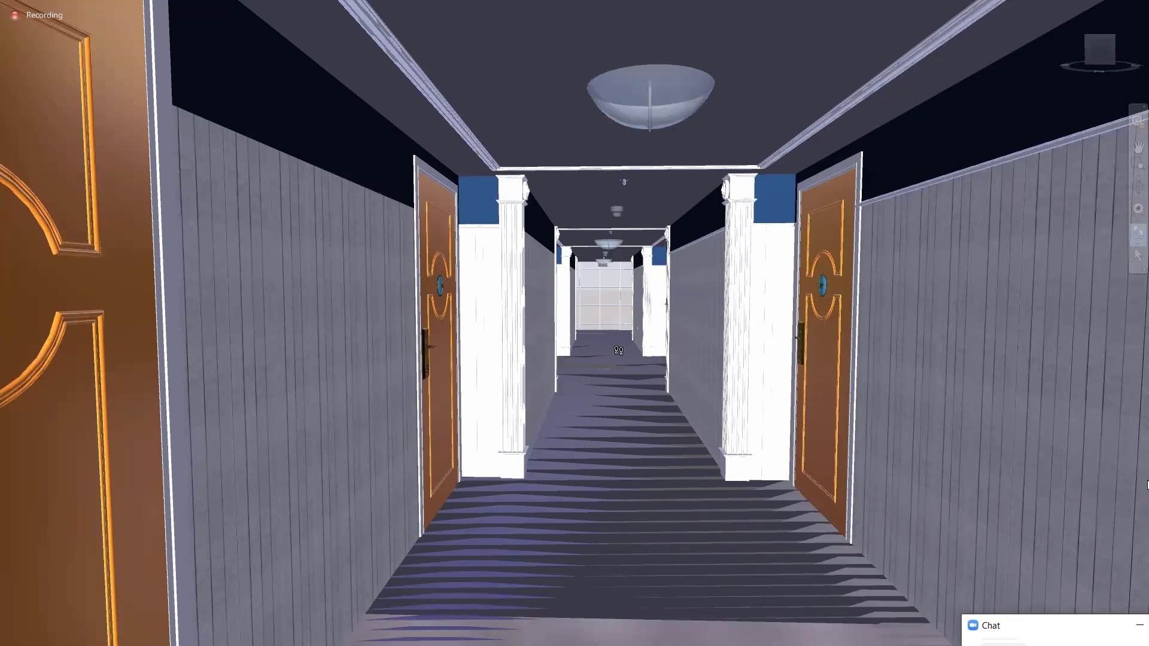
{"action": "key", "text": "F11"}
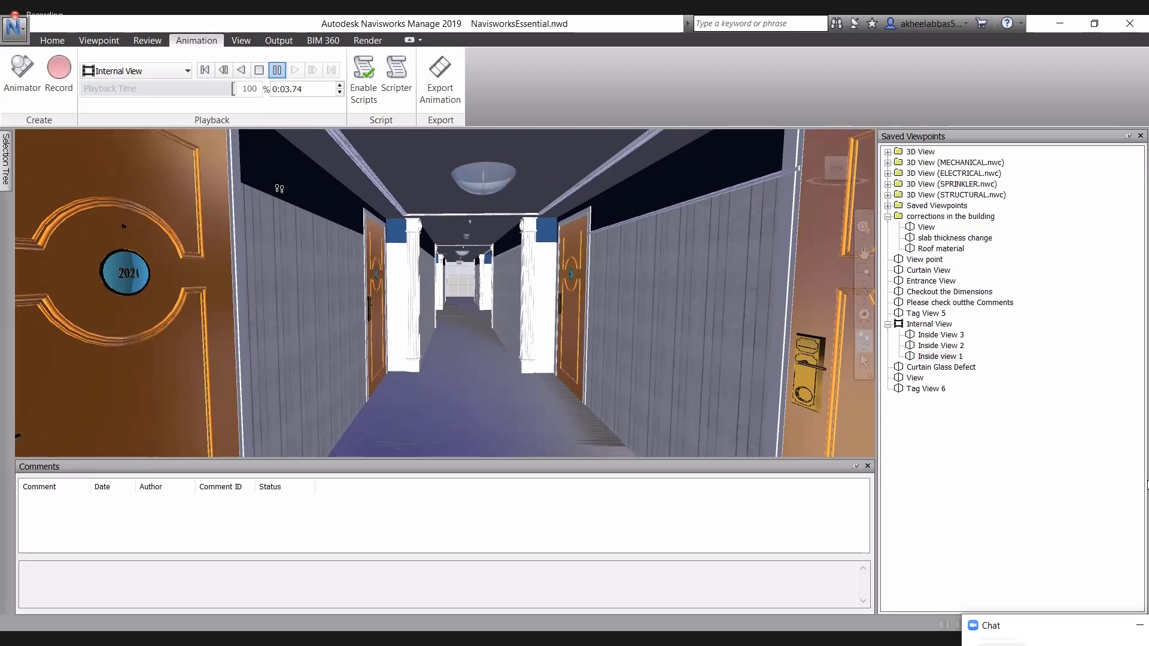
Return to the overall building view and turn on the XYZ Axes heads-up display.
{"action": "left_click", "coordinate": [241, 40]}
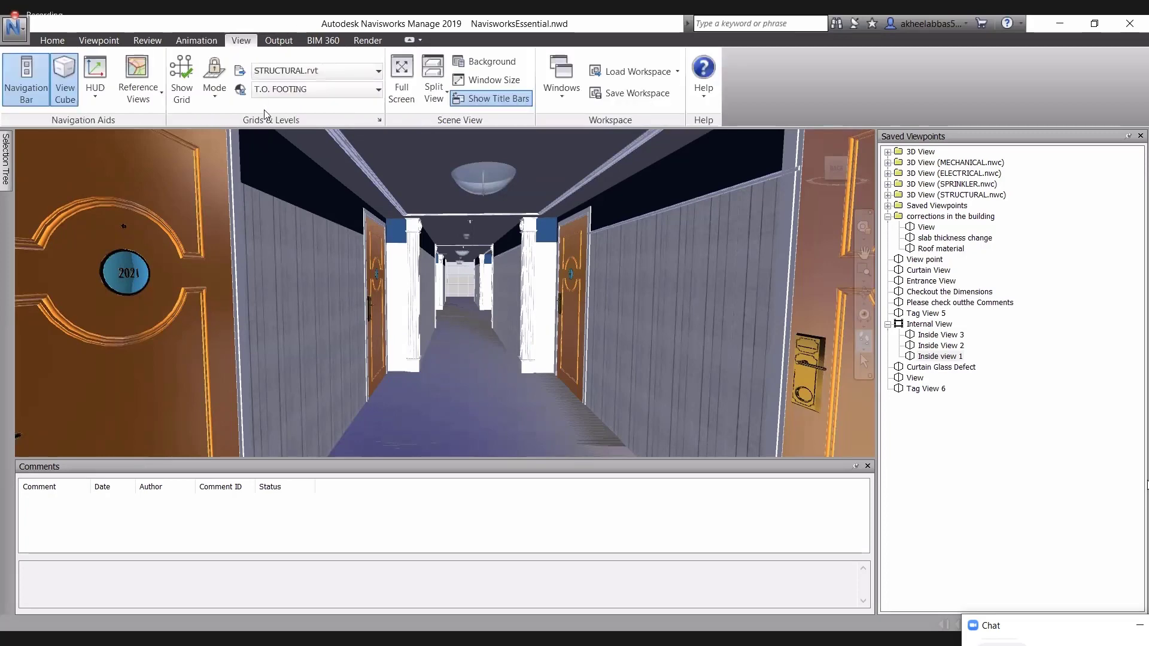
{"action": "left_click", "coordinate": [96, 97]}
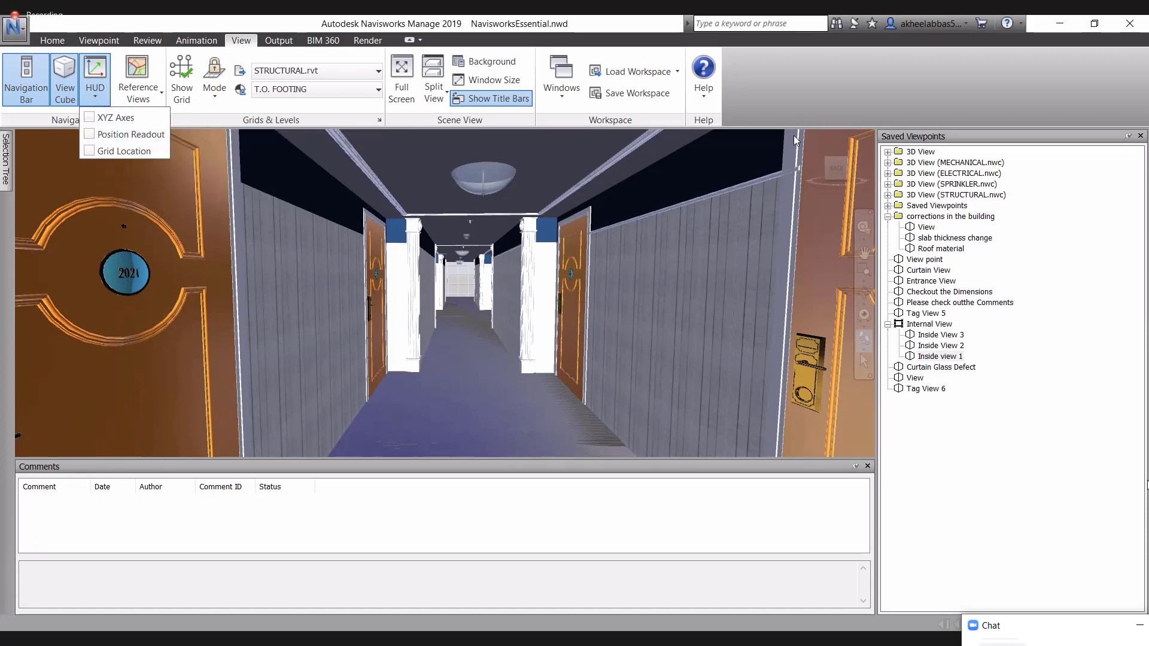
{"action": "left_click", "coordinate": [815, 136]}
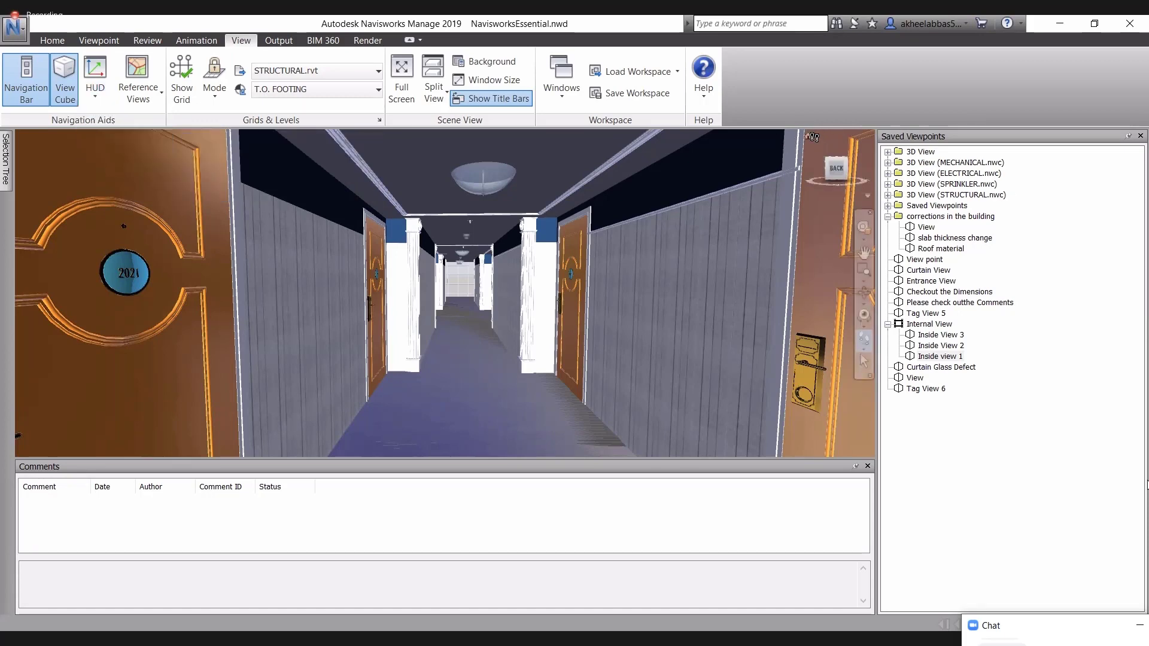
{"action": "left_click", "coordinate": [809, 138]}
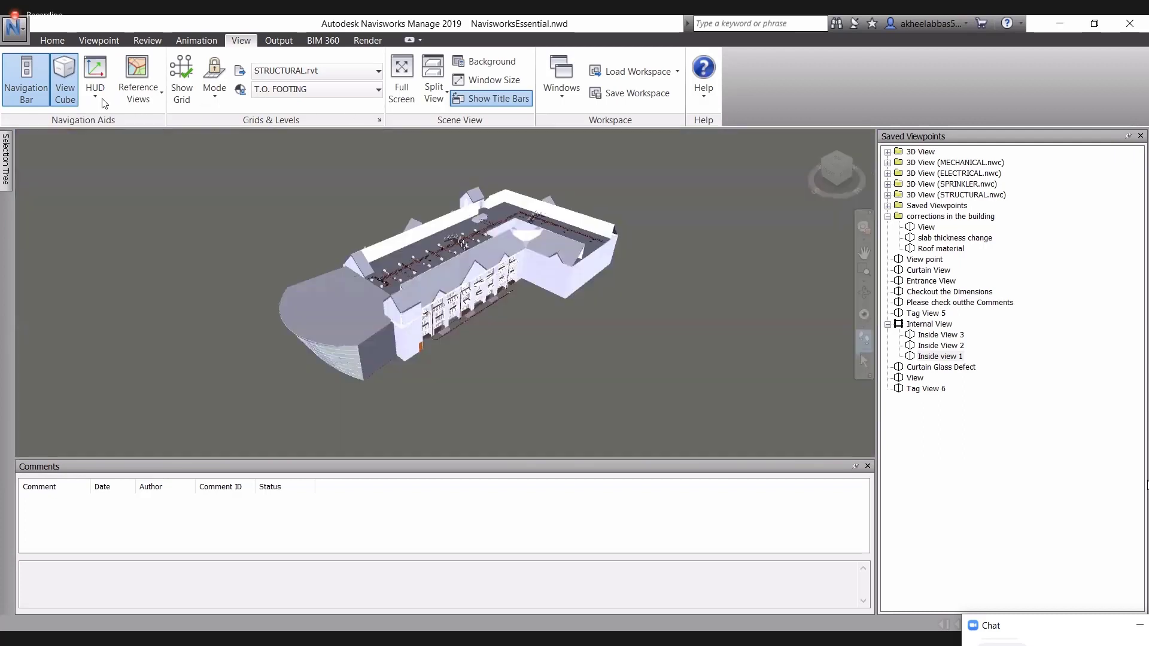
{"action": "left_click", "coordinate": [95, 84]}
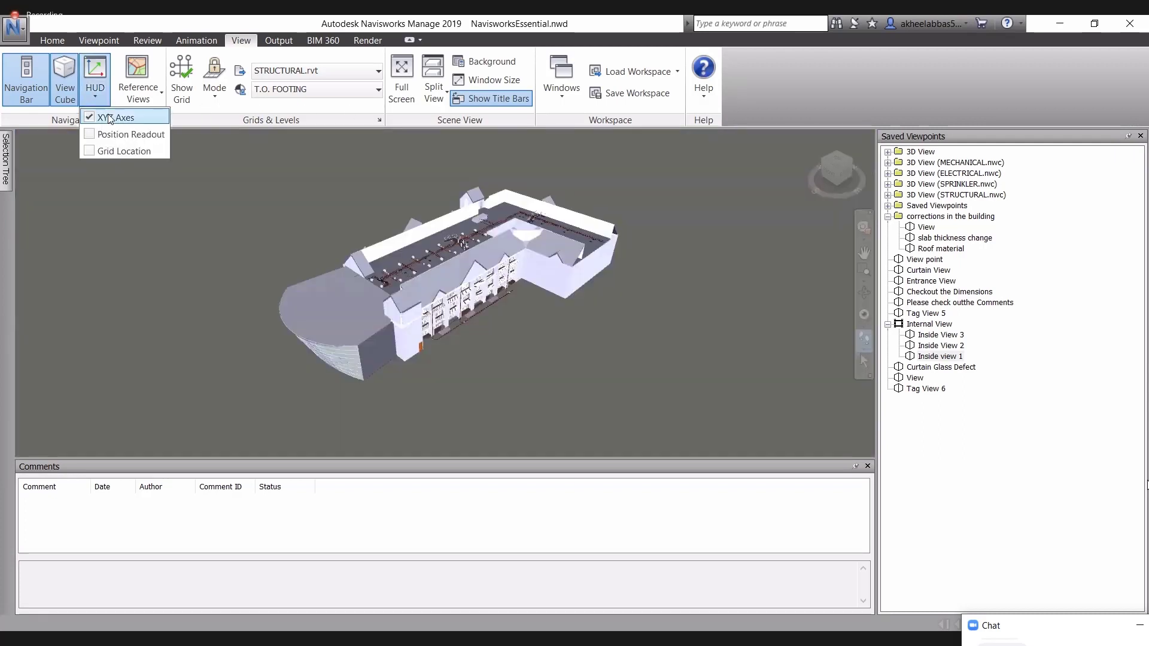
{"action": "left_click", "coordinate": [113, 117]}
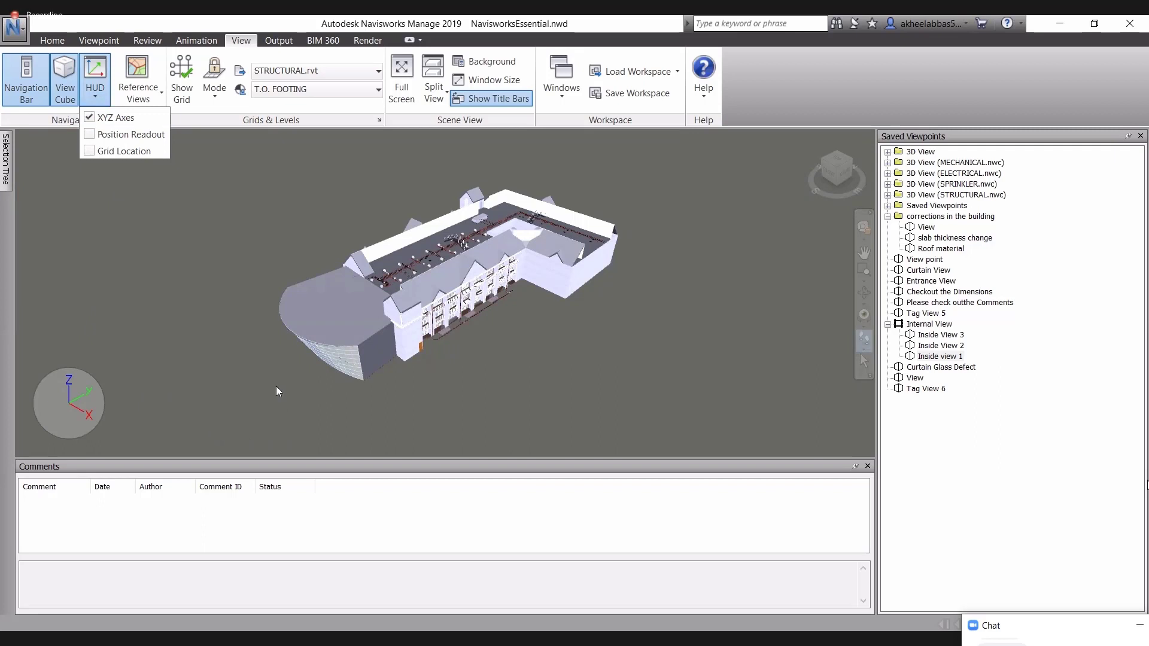
{"action": "left_click", "coordinate": [868, 465]}
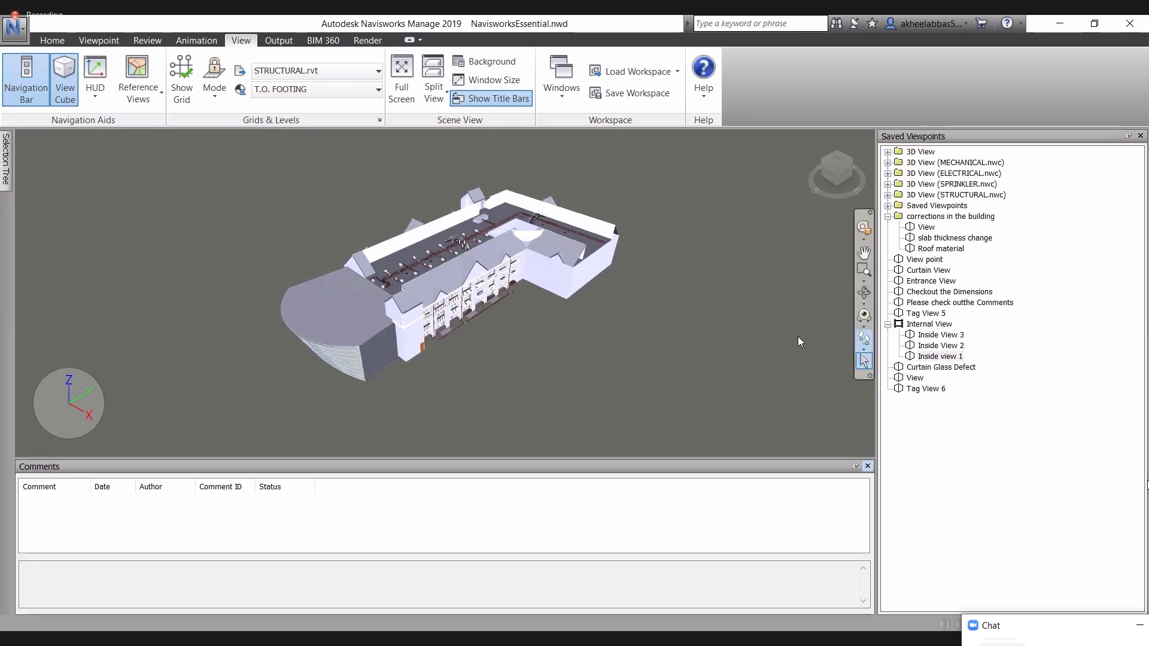
{"action": "middle_click_drag", "start_coordinate": [646, 325], "coordinate": [625, 312], "text": "shift"}
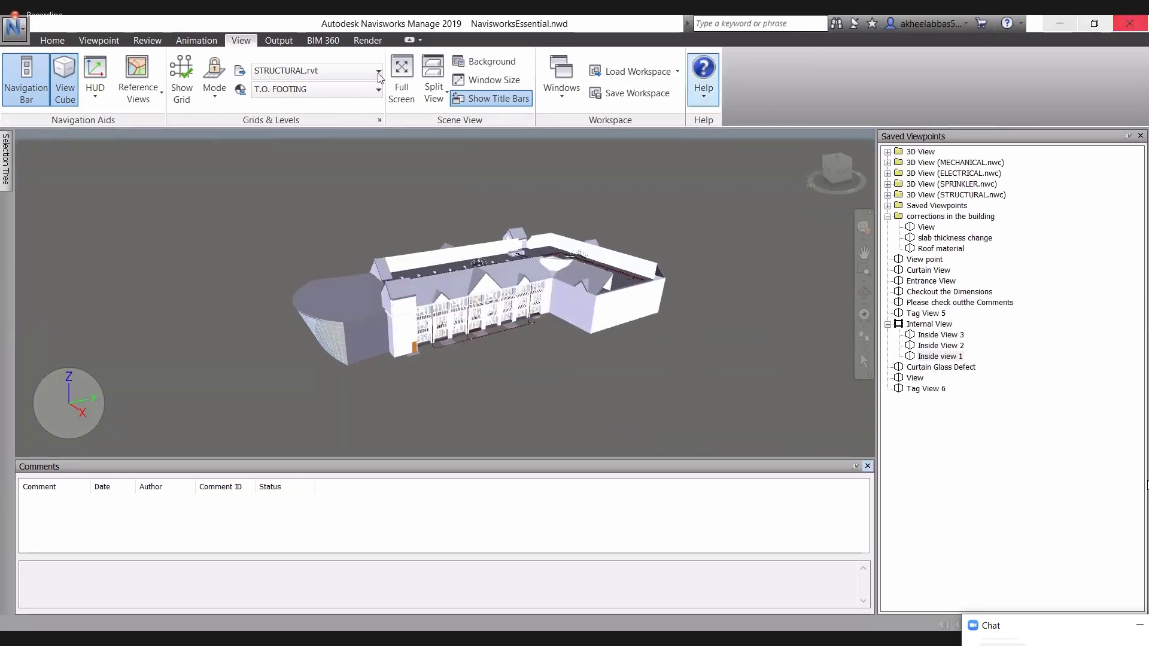
Turn off the XYZ Axes display and turn on the Grid Location readout.
{"action": "left_click", "coordinate": [95, 94]}
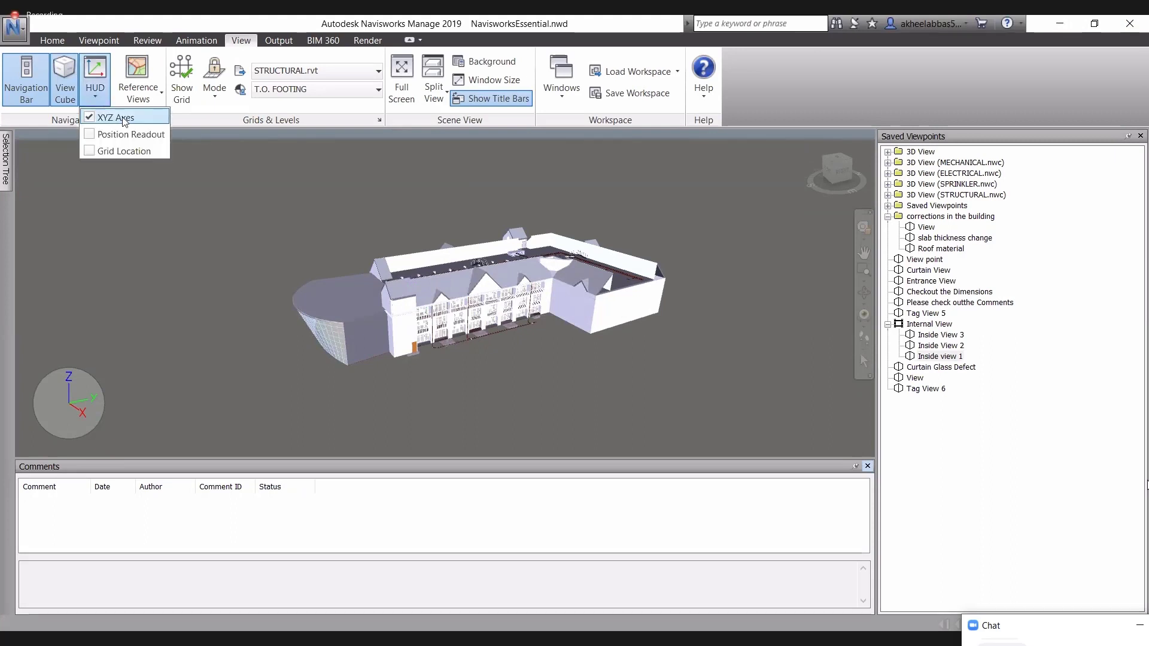
{"action": "left_click", "coordinate": [91, 117]}
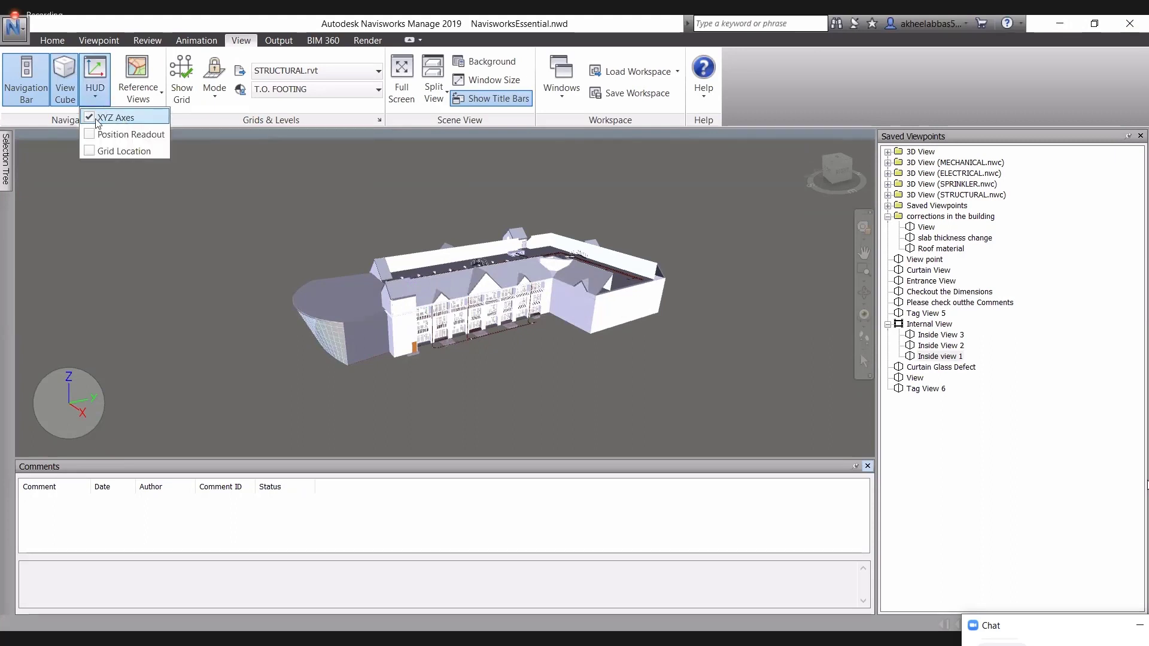
{"action": "left_click", "coordinate": [92, 151]}
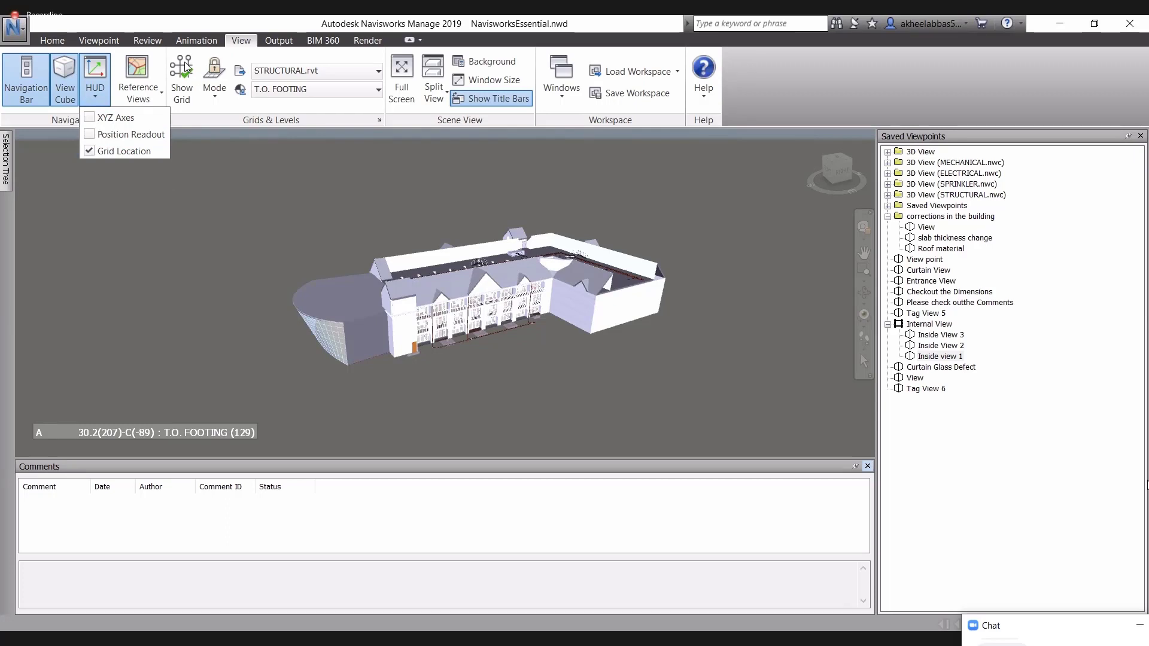
Show the structural grid and set its display mode to Above and Below.
{"action": "left_click", "coordinate": [181, 80]}
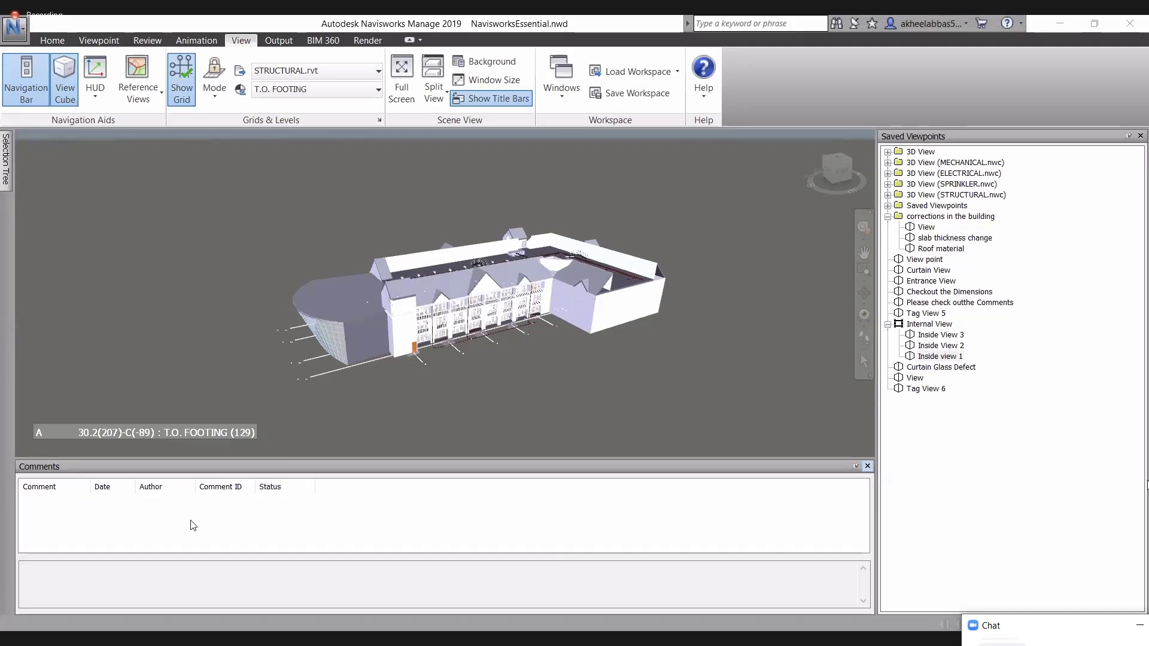
{"action": "left_click", "coordinate": [222, 97]}
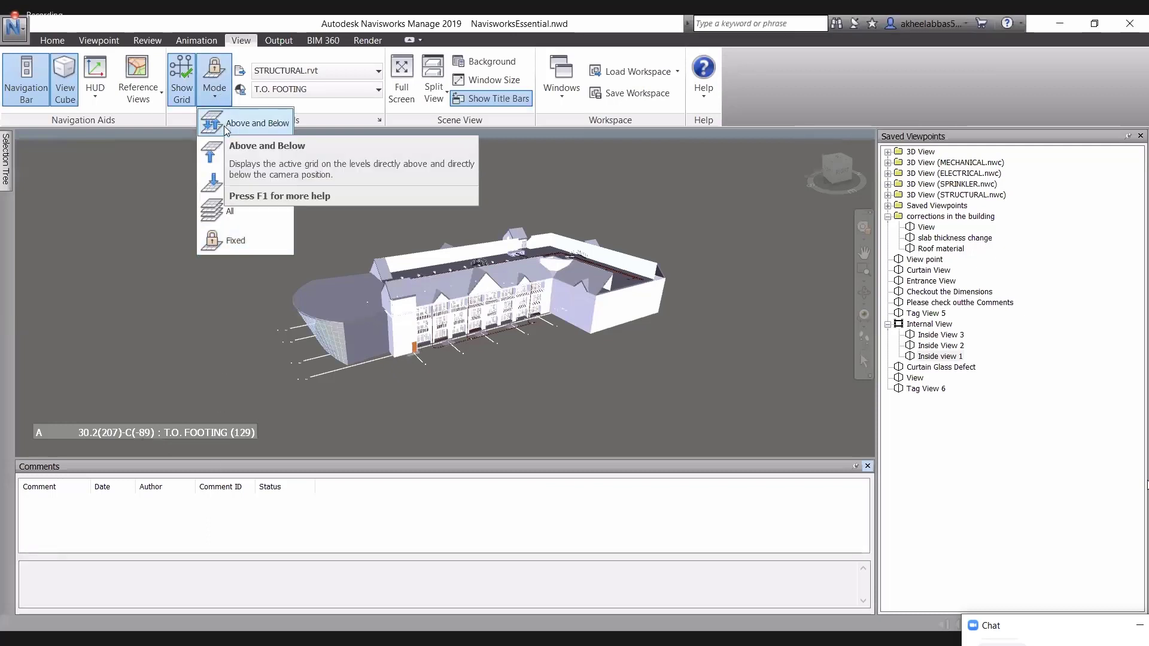
{"action": "left_click", "coordinate": [227, 125]}
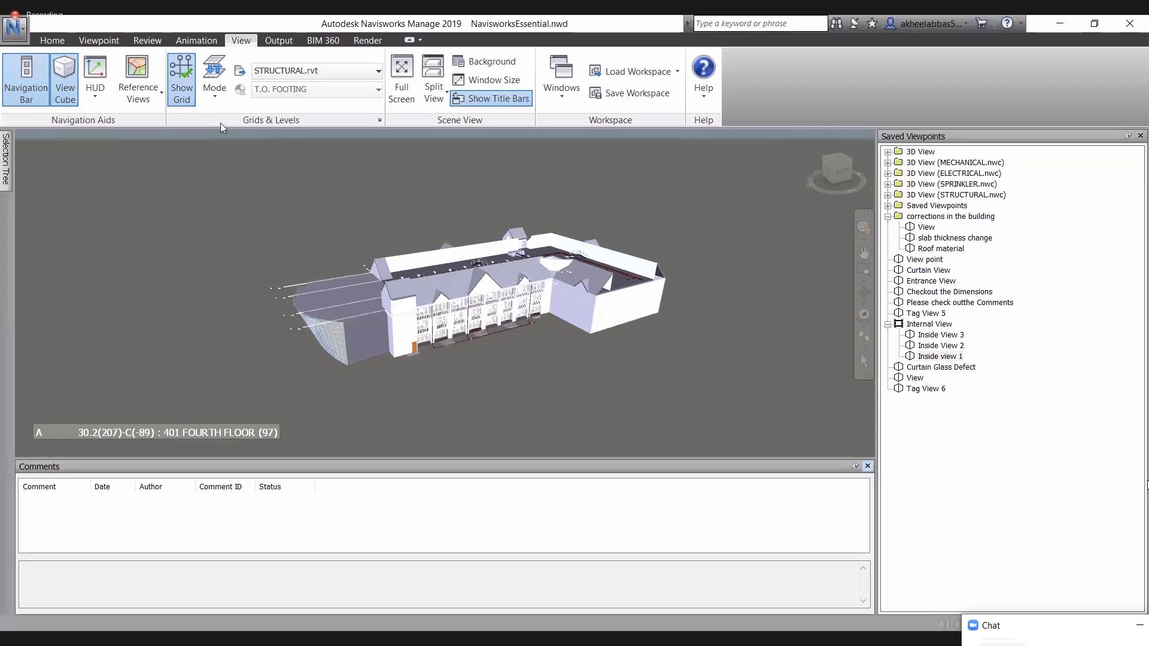
Set the grid display mode to Above and inspect the grid lines from beneath and around the building.
{"action": "left_click", "coordinate": [214, 84]}
{"action": "left_click", "coordinate": [222, 151]}
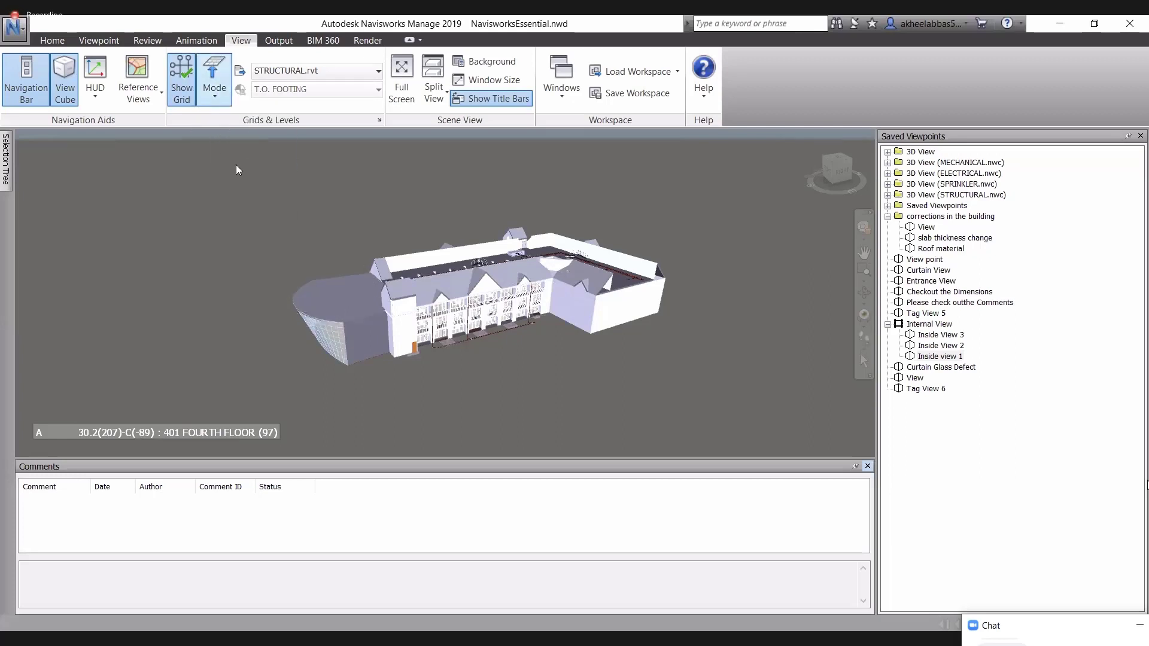
{"action": "middle_click_drag", "start_coordinate": [261, 355], "coordinate": [463, 350], "text": "shift"}
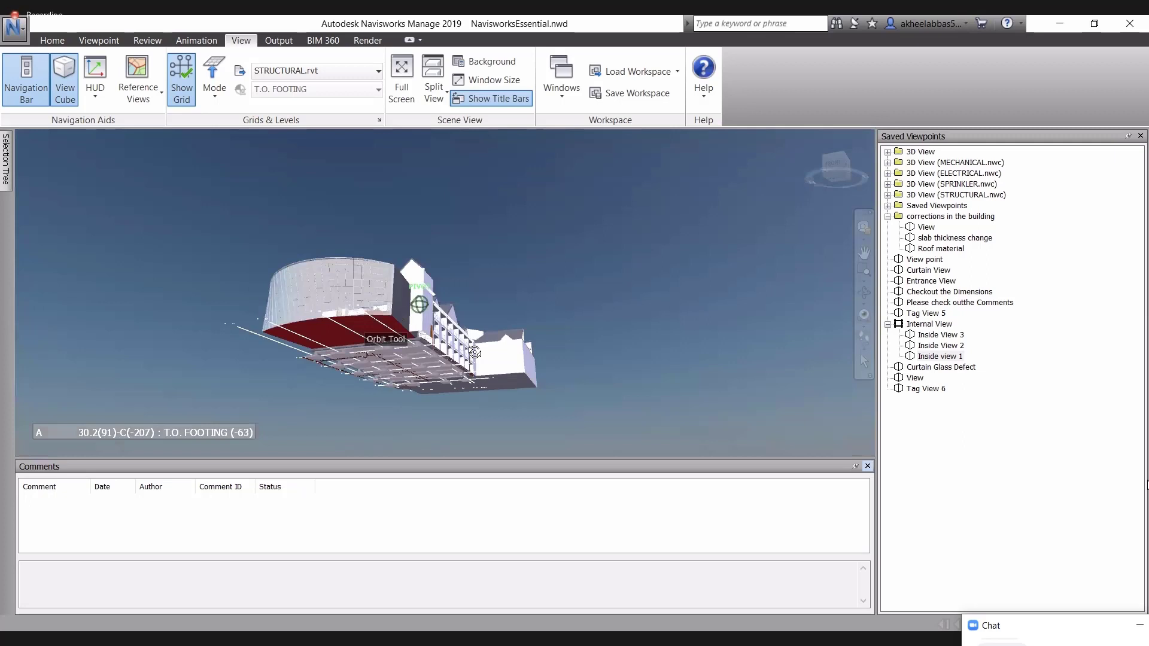
{"action": "left_click_drag", "start_coordinate": [475, 352], "coordinate": [405, 318]}
{"action": "left_click_drag", "start_coordinate": [288, 332], "coordinate": [247, 336]}
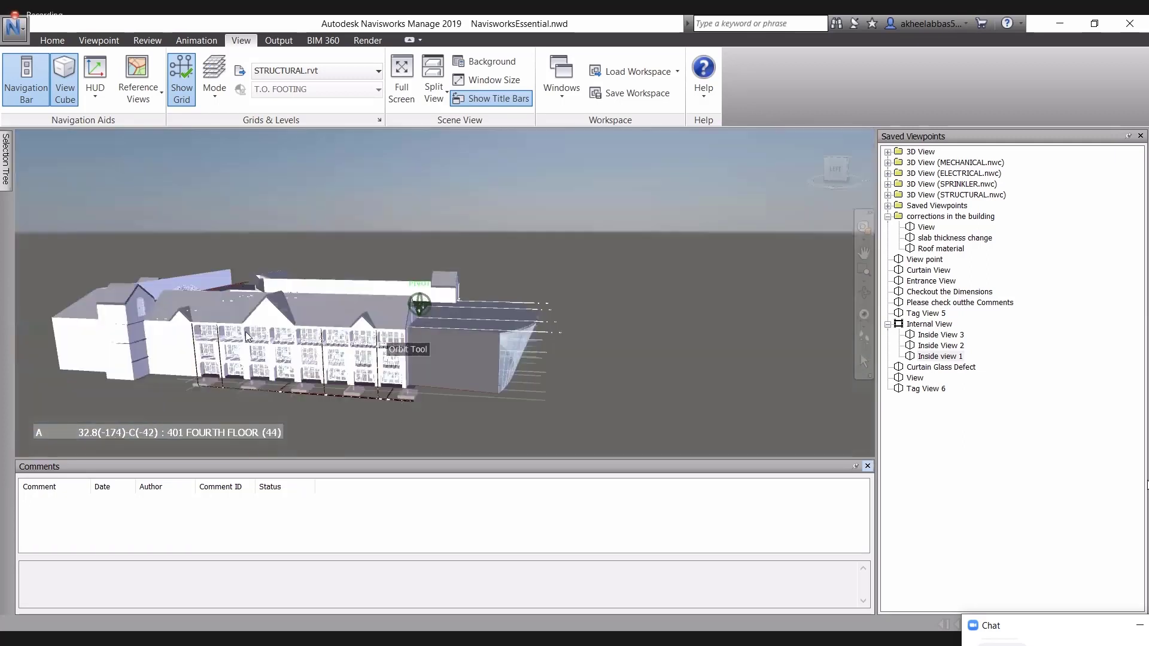
Set the grid display mode to Fixed for the STRUCTURAL.rvt grid.
{"action": "left_click_drag", "start_coordinate": [187, 311], "coordinate": [305, 222]}
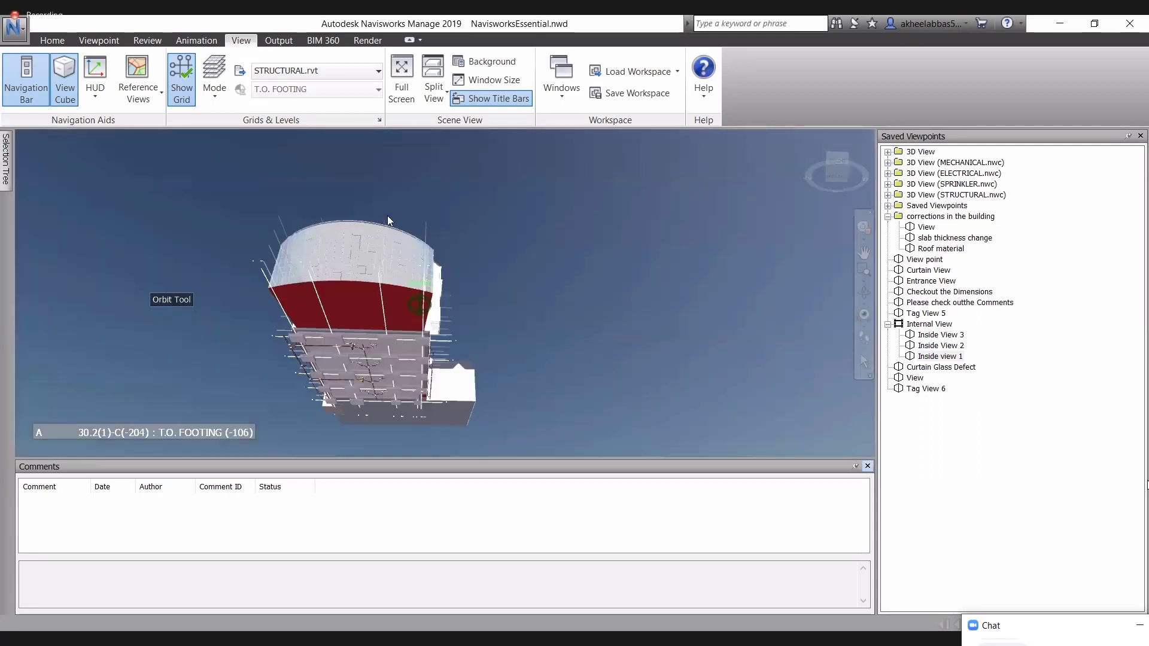
{"action": "left_click_drag", "start_coordinate": [386, 216], "coordinate": [445, 259]}
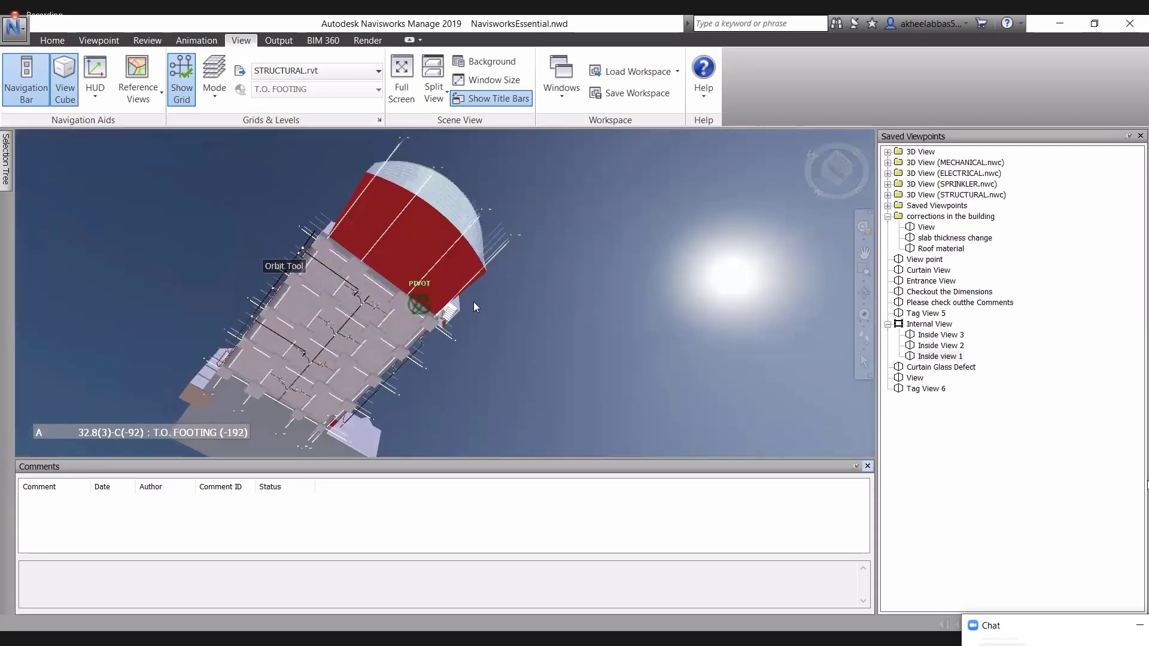
{"action": "middle_click_drag", "start_coordinate": [474, 302], "coordinate": [474, 307], "text": "shift"}
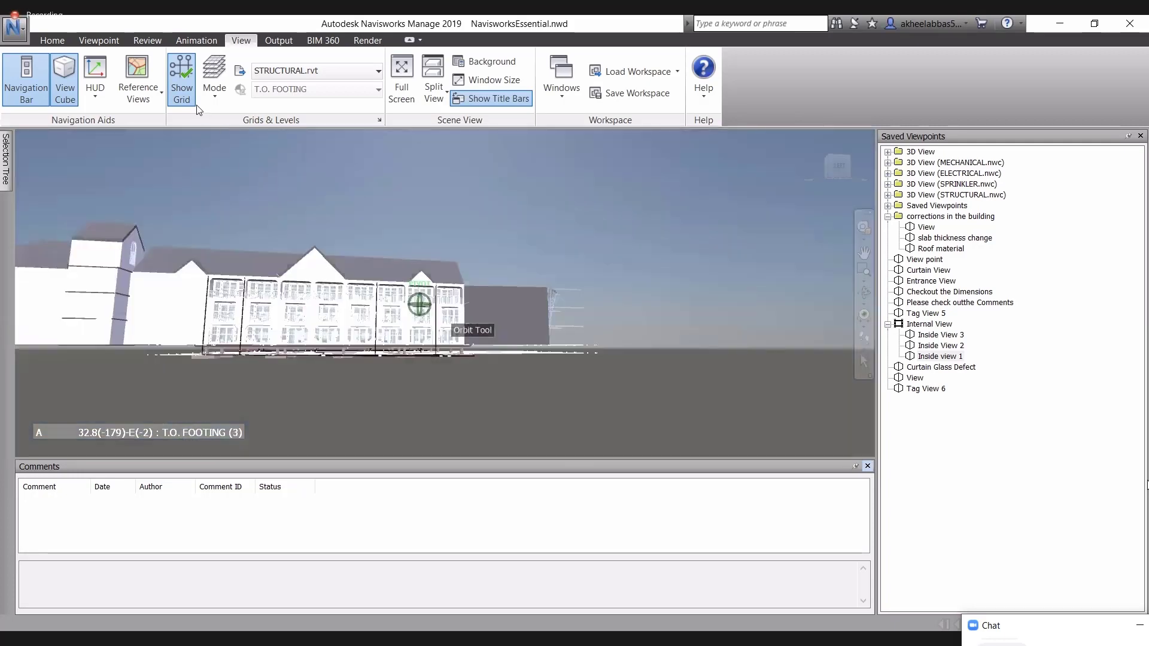
{"action": "left_click", "coordinate": [214, 84]}
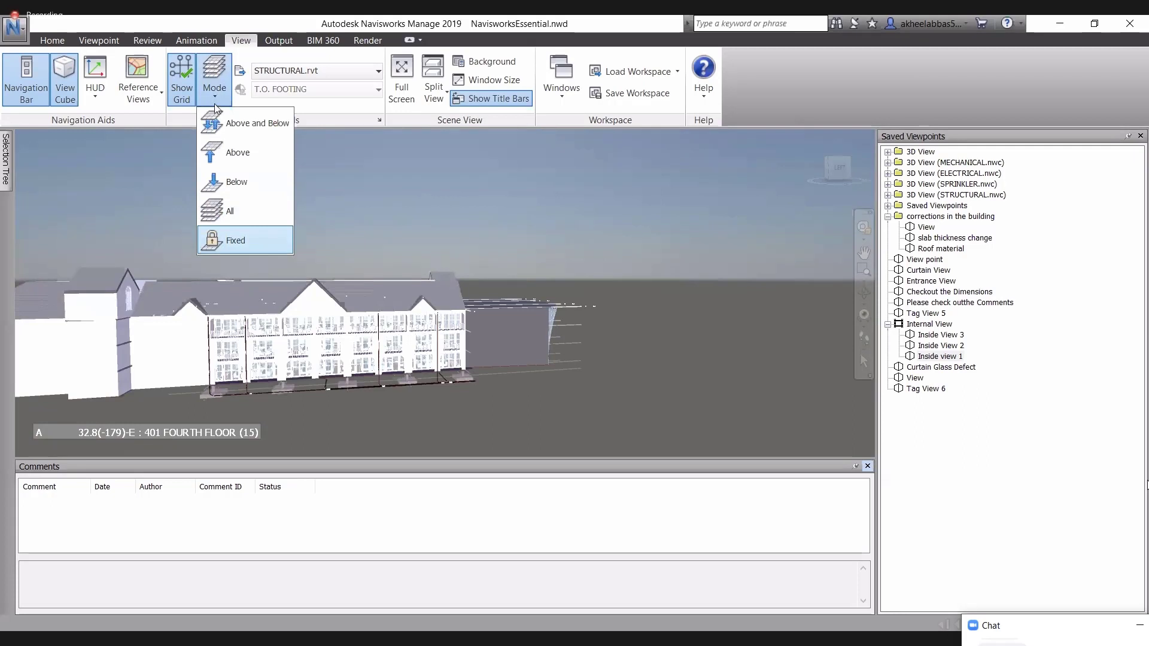
{"action": "left_click", "coordinate": [238, 242]}
{"action": "left_click", "coordinate": [216, 99]}
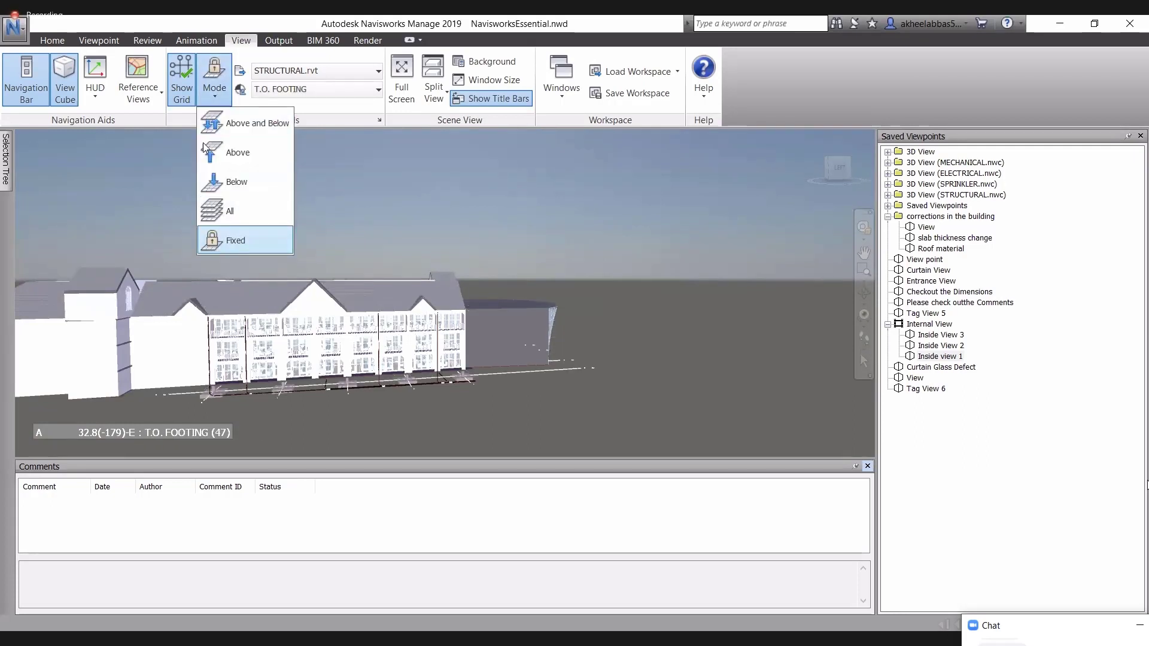
{"action": "left_click", "coordinate": [239, 249]}
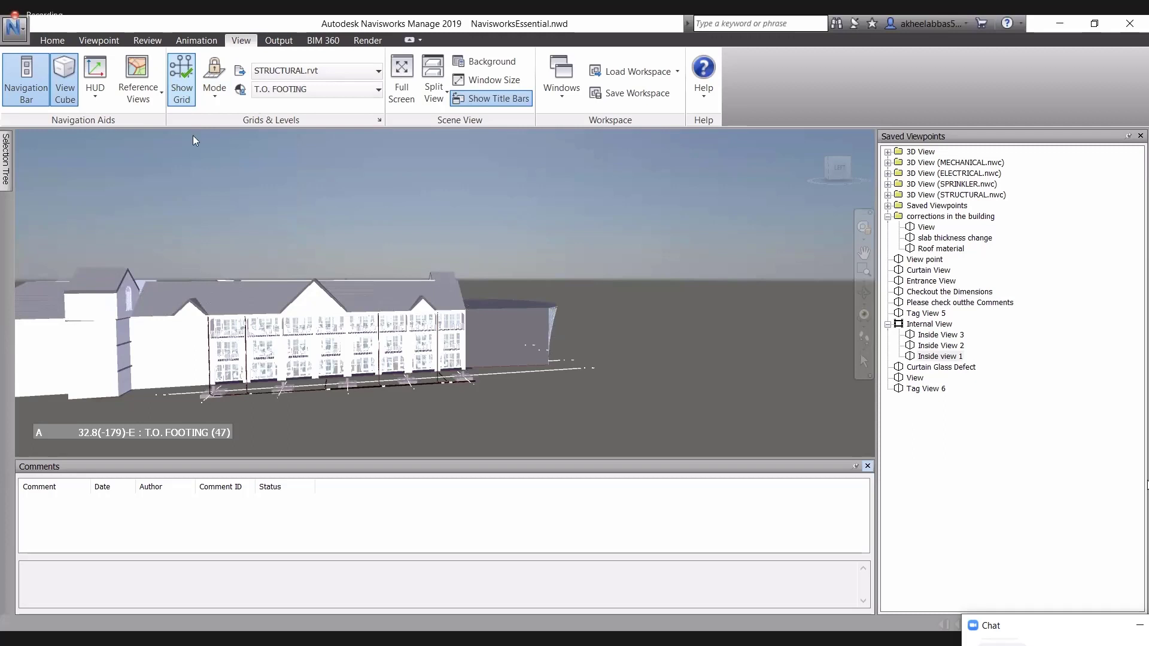
Turn the grid off and back on, and set its display level to 201 SECOND FLOOR.
{"action": "left_click", "coordinate": [182, 81]}
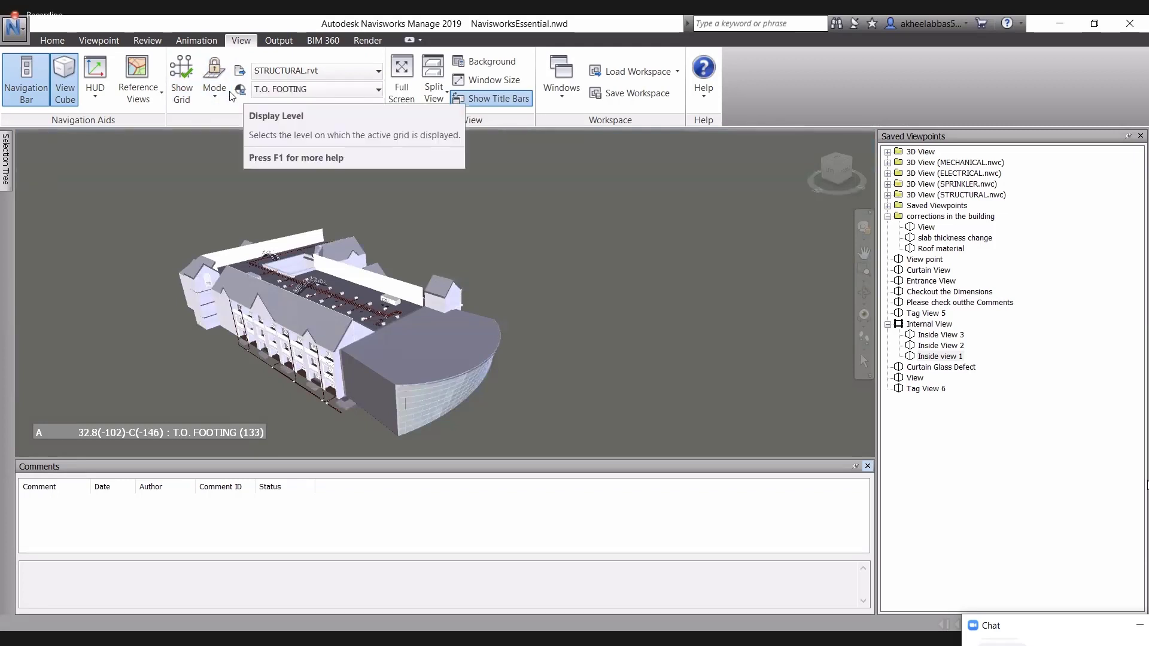
{"action": "left_click", "coordinate": [241, 89]}
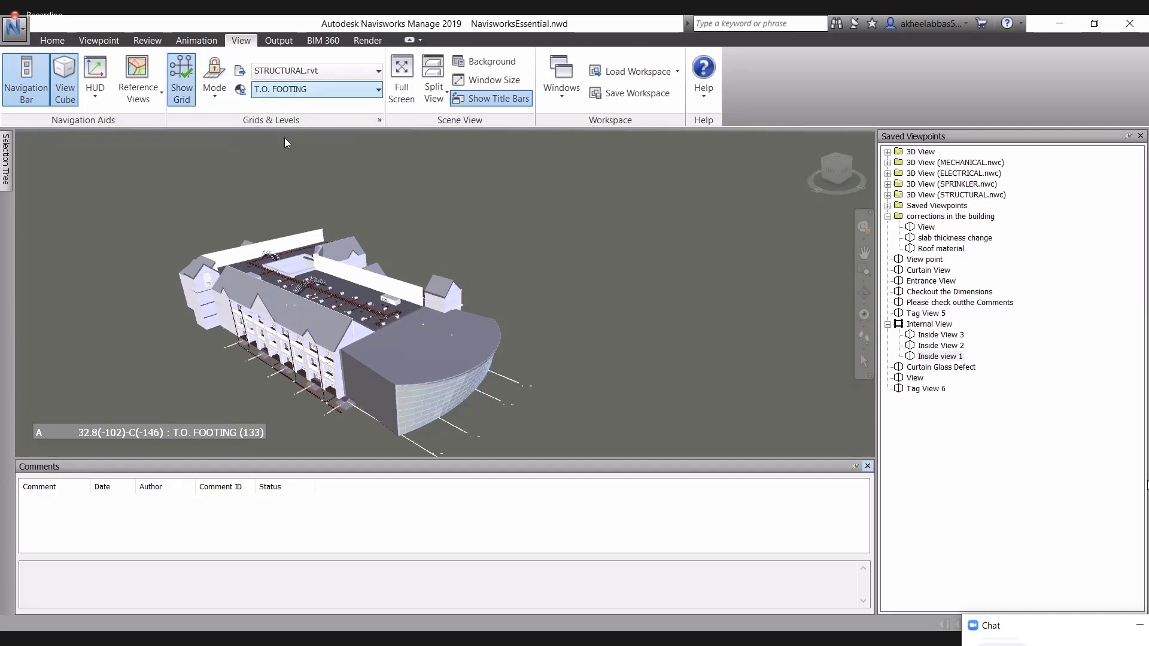
{"action": "left_click", "coordinate": [269, 90]}
{"action": "left_click", "coordinate": [291, 135]}
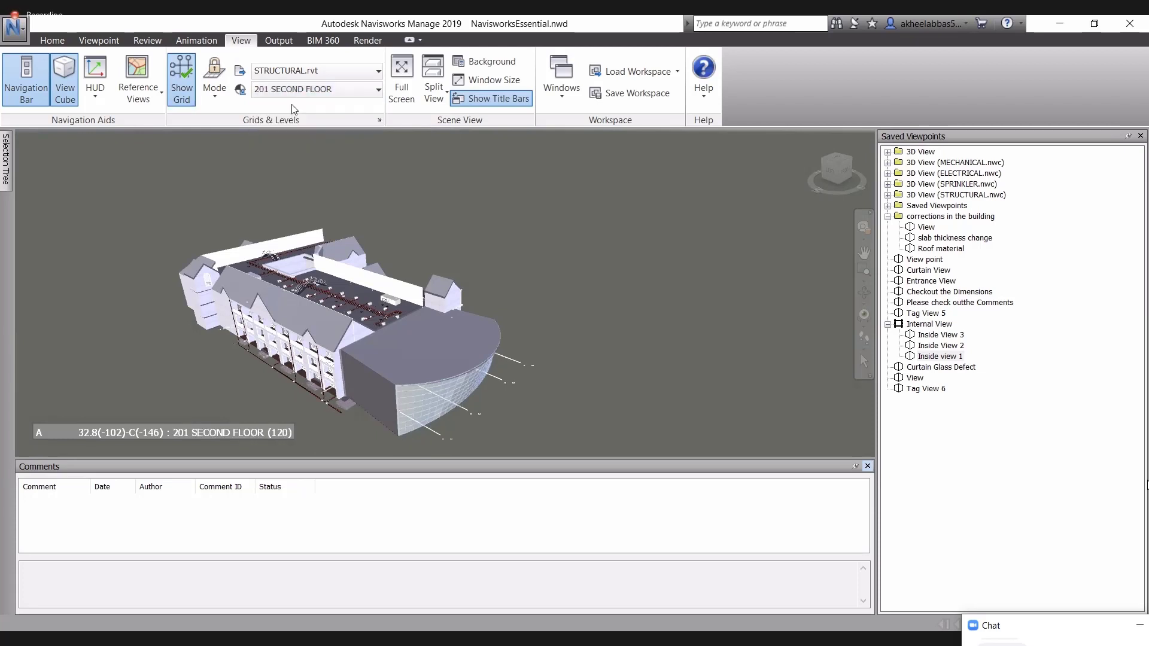
Set the grid's display level to 401 FOURTH FLOOR.
{"action": "left_click", "coordinate": [302, 89]}
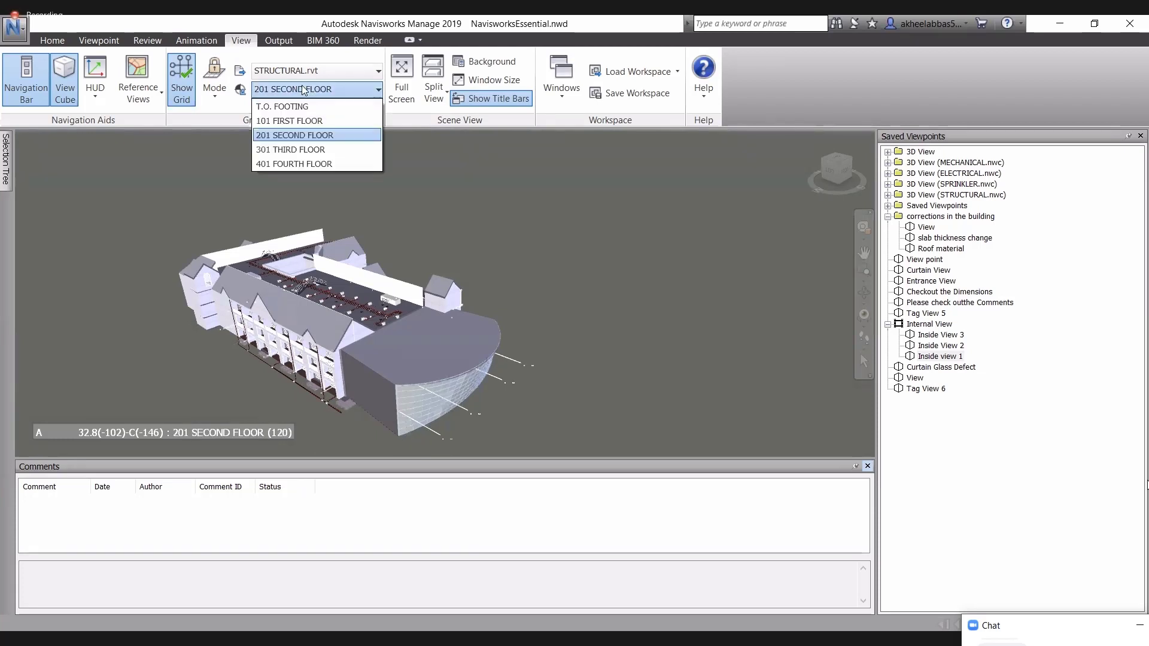
{"action": "left_click", "coordinate": [302, 156]}
{"action": "left_click", "coordinate": [303, 94]}
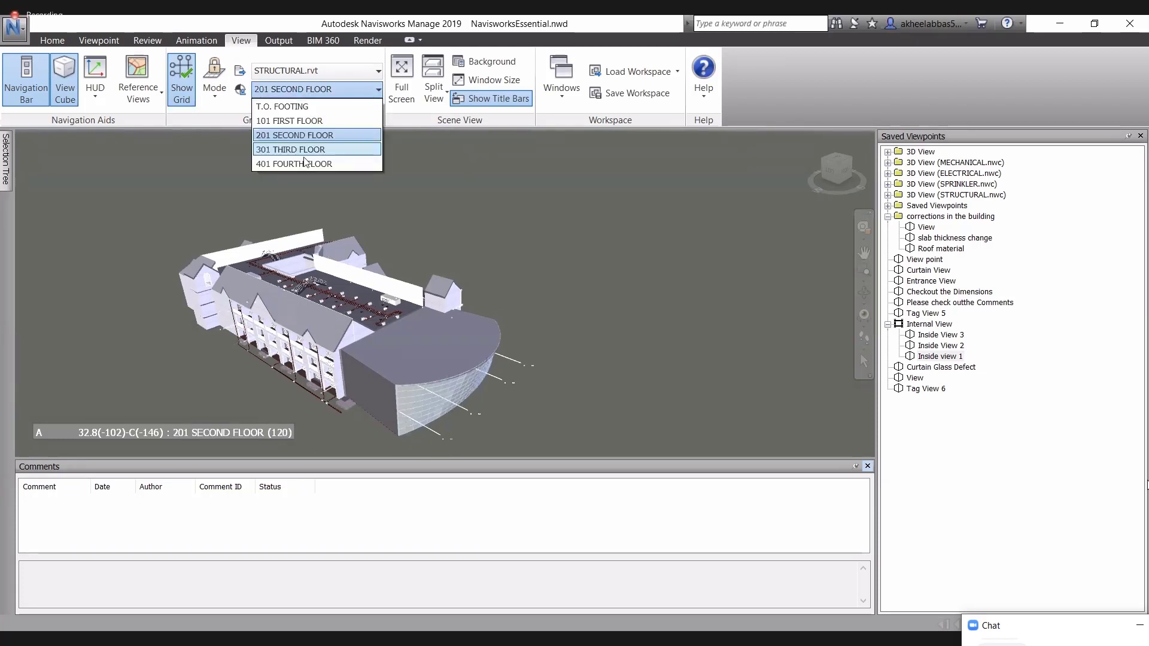
{"action": "left_click", "coordinate": [302, 173]}
{"action": "left_click", "coordinate": [335, 90]}
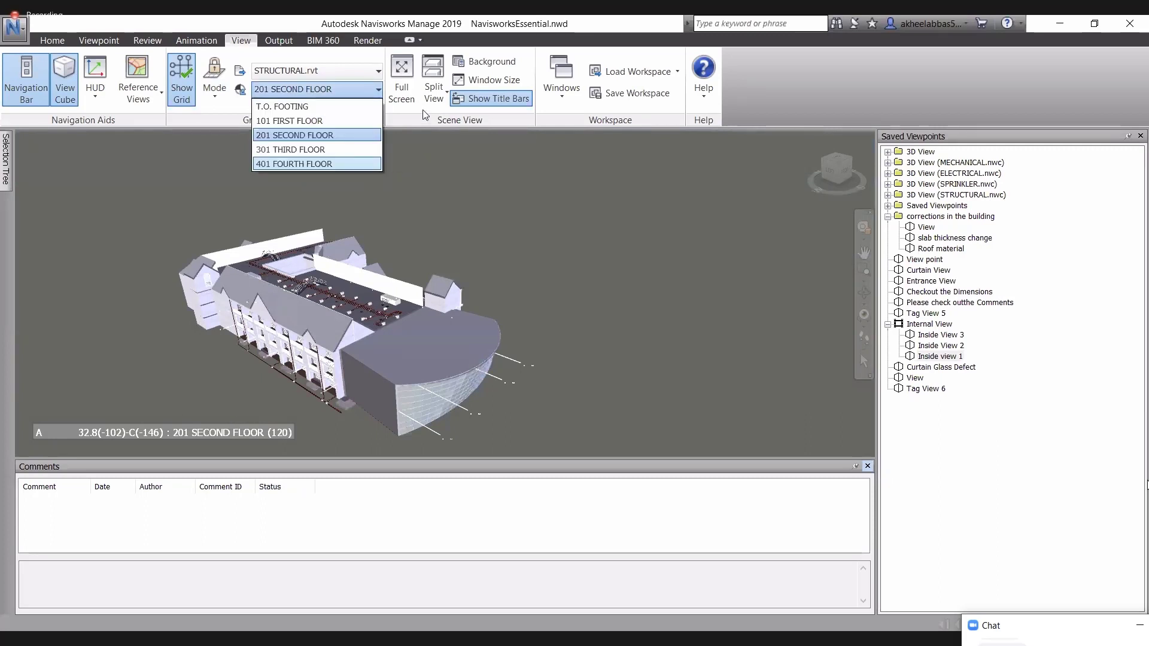
{"action": "left_click", "coordinate": [350, 164]}
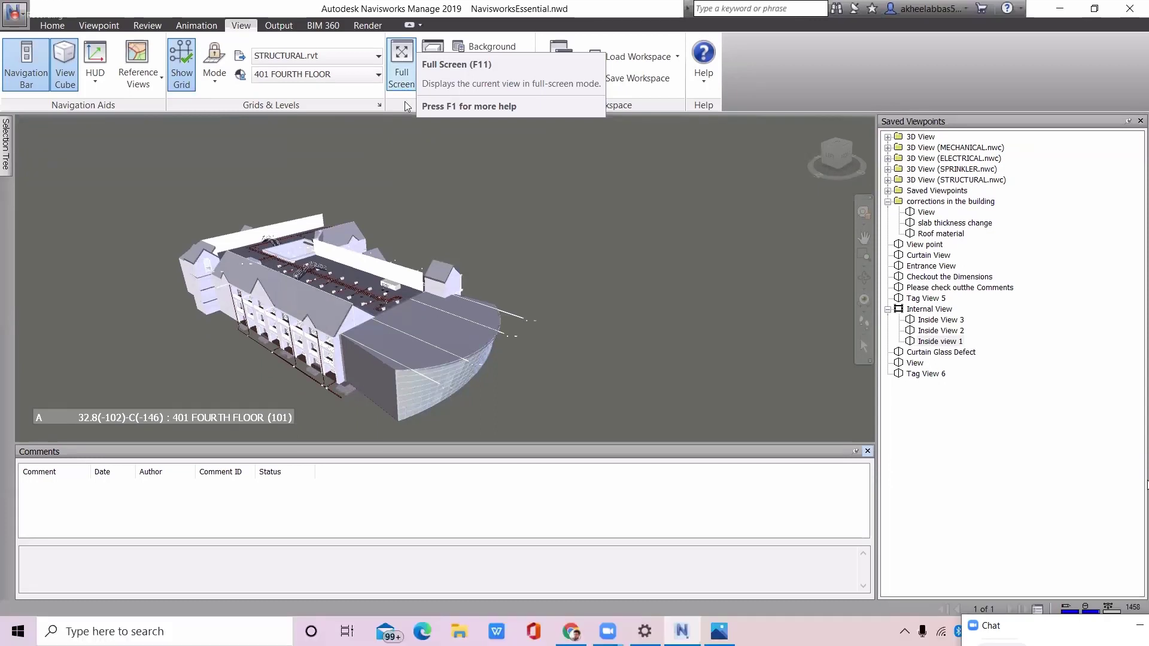
Preview the model in full screen, and split the active view horizontally to zoom each view independently.
{"action": "left_click", "coordinate": [408, 86]}
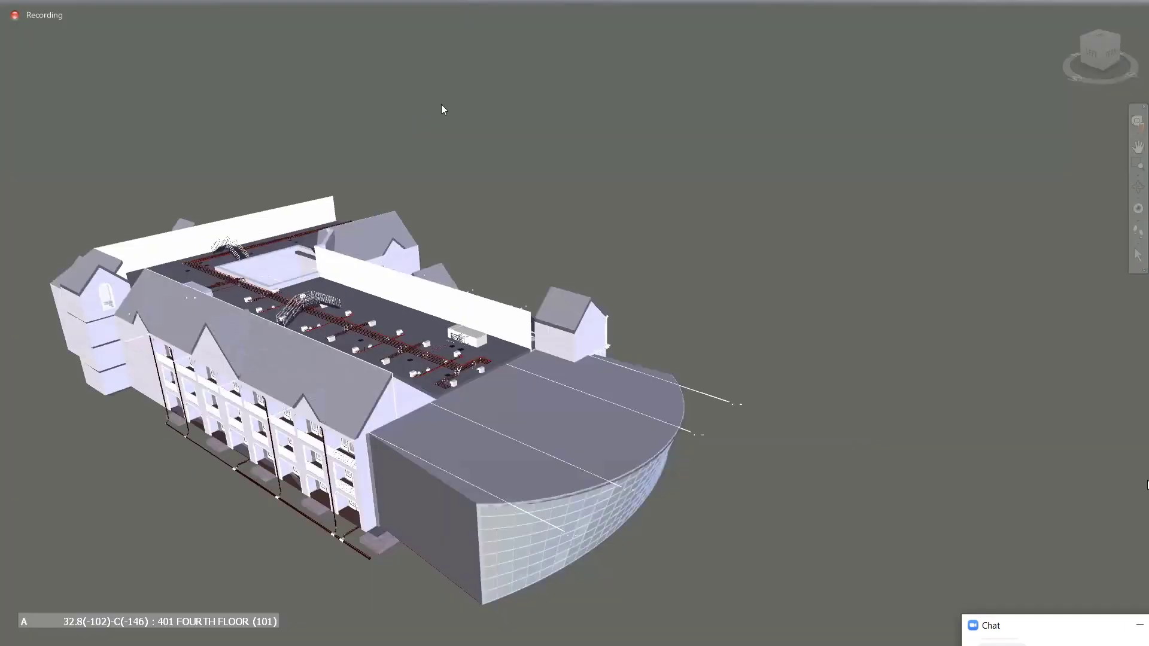
{"action": "key", "text": "F11"}
{"action": "left_click", "coordinate": [438, 99]}
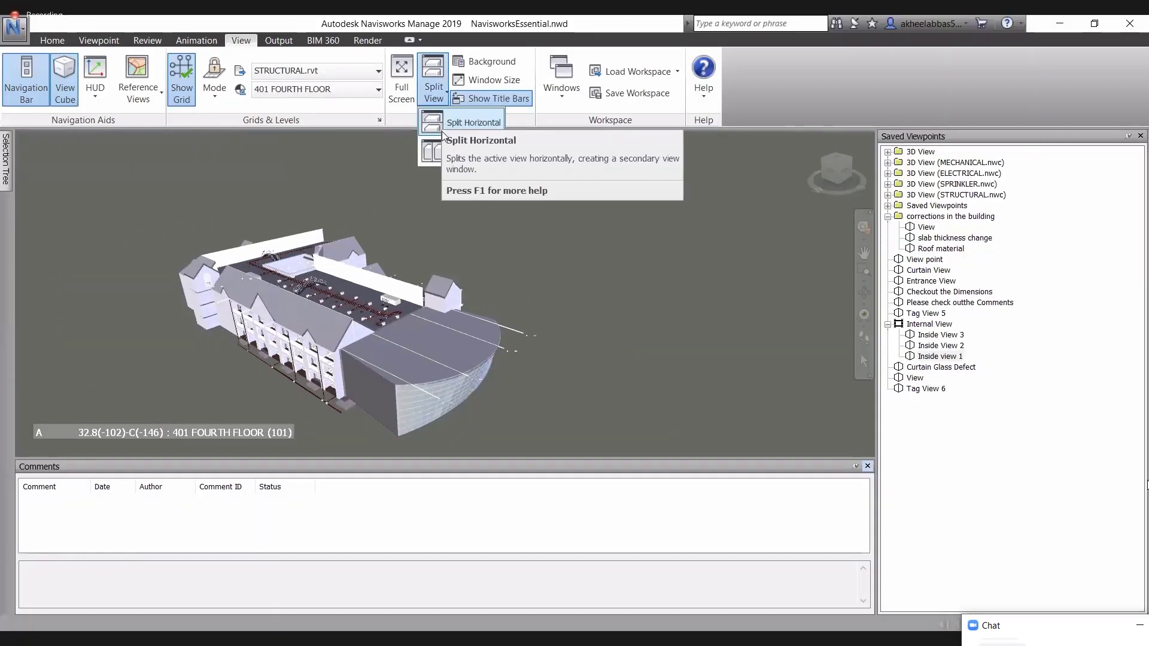
{"action": "left_click", "coordinate": [442, 129]}
{"action": "scroll", "coordinate": [437, 251], "scroll_direction": "down", "scroll_amount": 2}
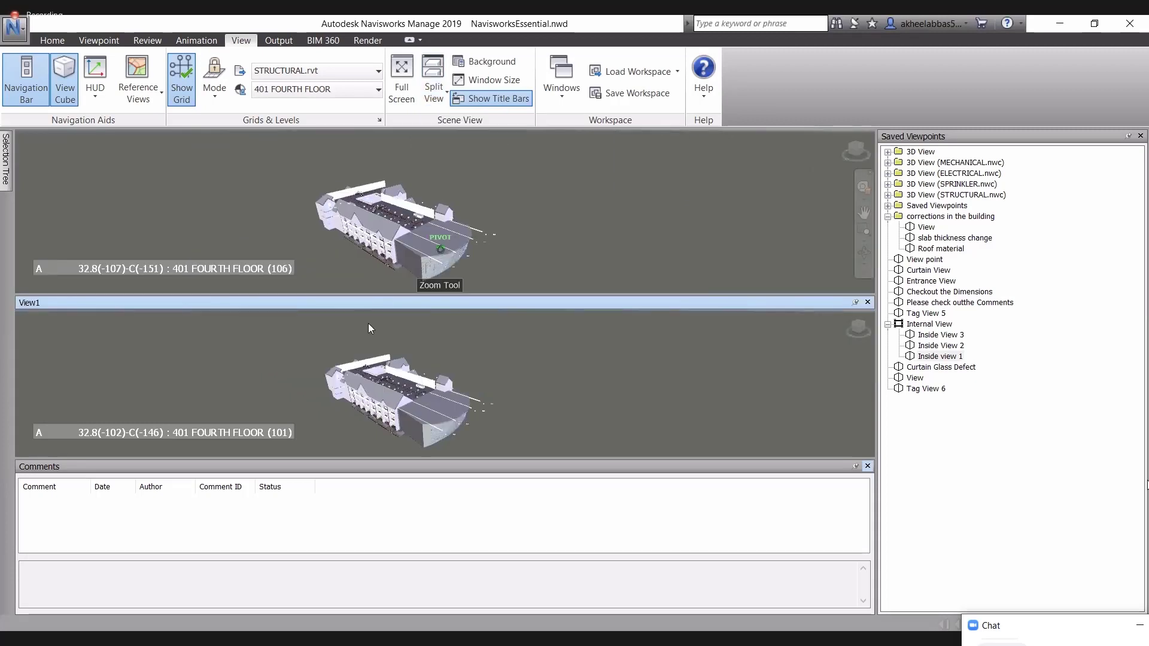
{"action": "scroll", "coordinate": [415, 316], "scroll_direction": "up", "scroll_amount": 2}
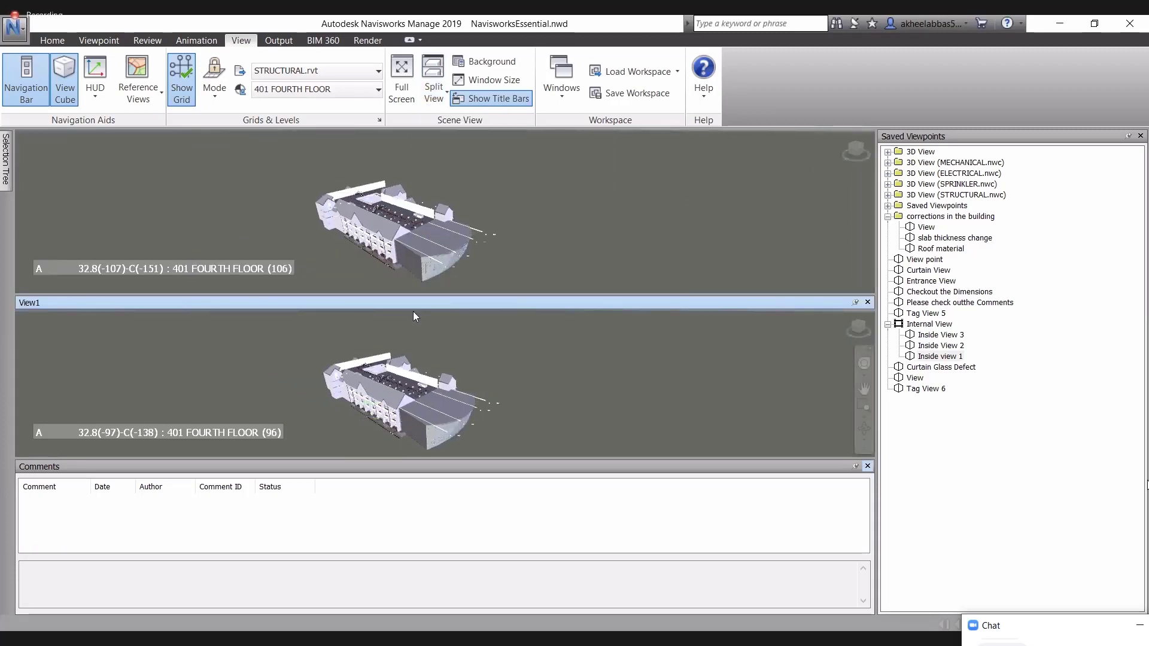
{"action": "scroll", "coordinate": [401, 413], "scroll_direction": "up", "scroll_amount": 3}
{"action": "scroll", "coordinate": [406, 237], "scroll_direction": "up", "scroll_amount": 2}
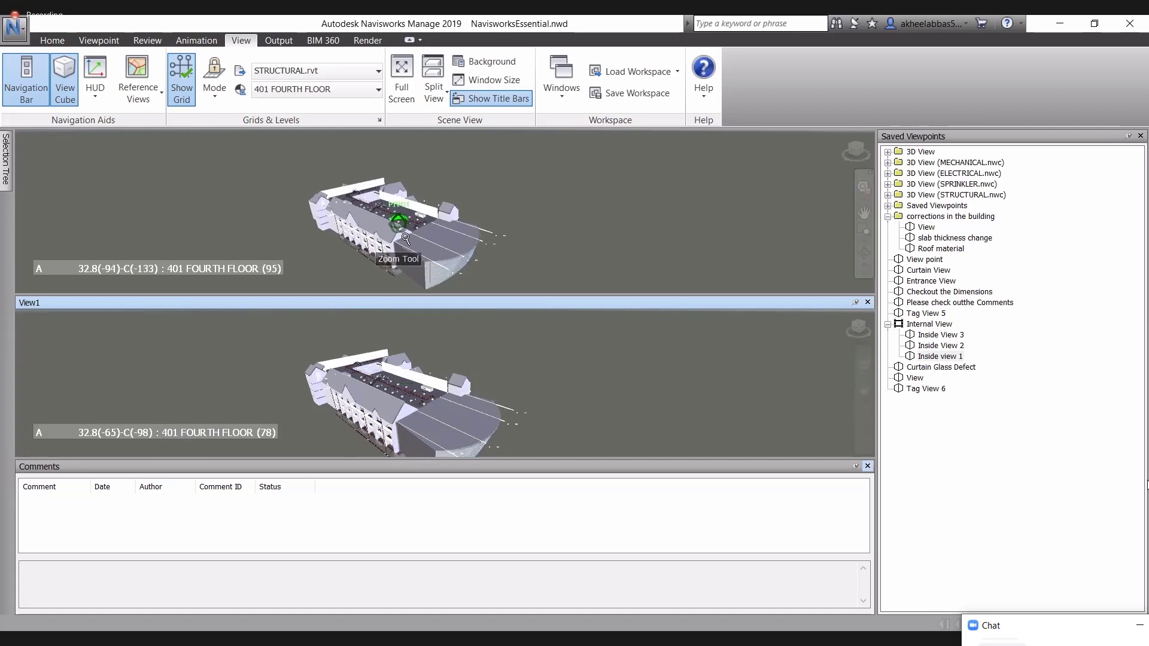
{"action": "scroll", "coordinate": [406, 238], "scroll_direction": "up", "scroll_amount": 2}
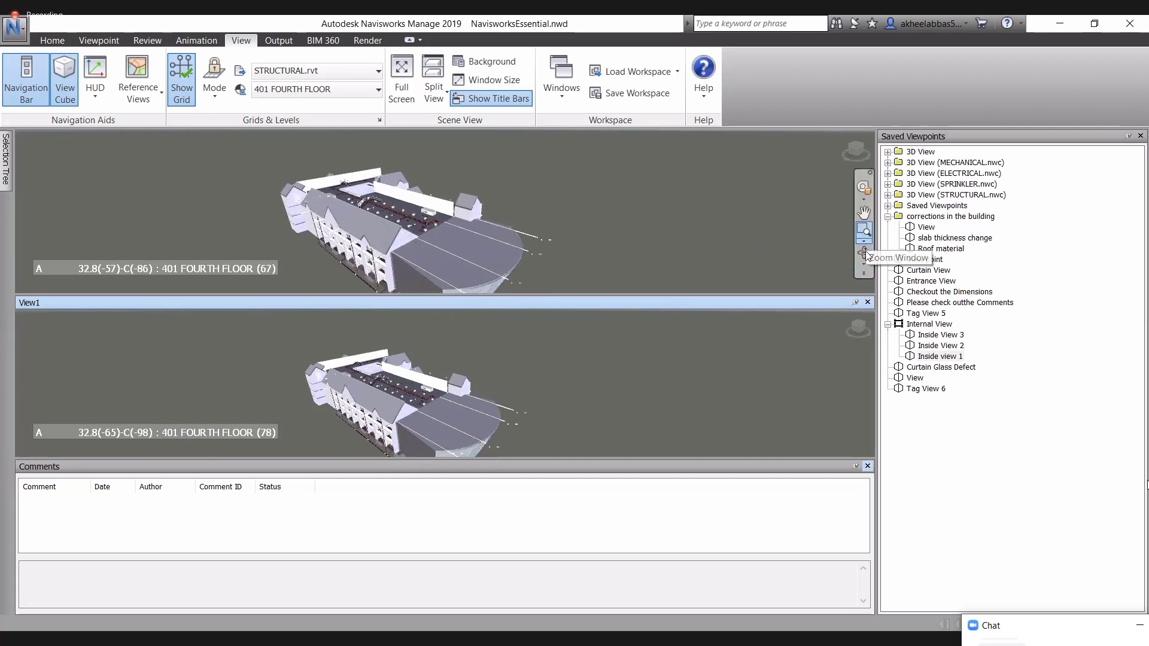
Move the camera inside the building in the split views with the Walk tool.
{"action": "left_click", "coordinate": [865, 267]}
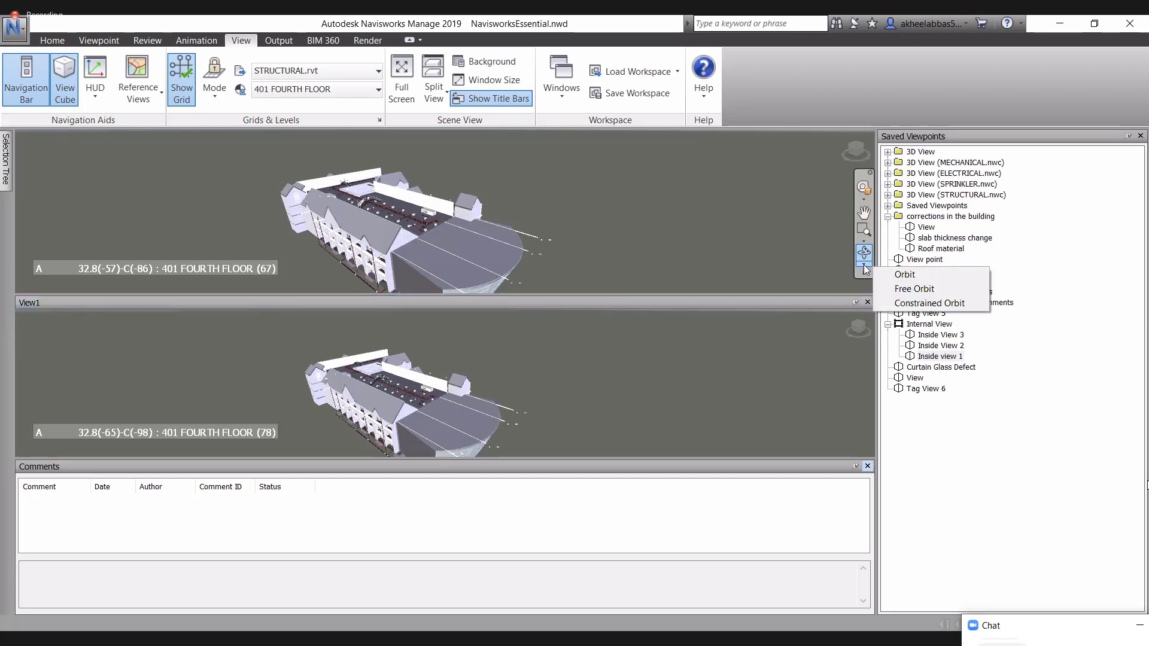
{"action": "left_click", "coordinate": [866, 238]}
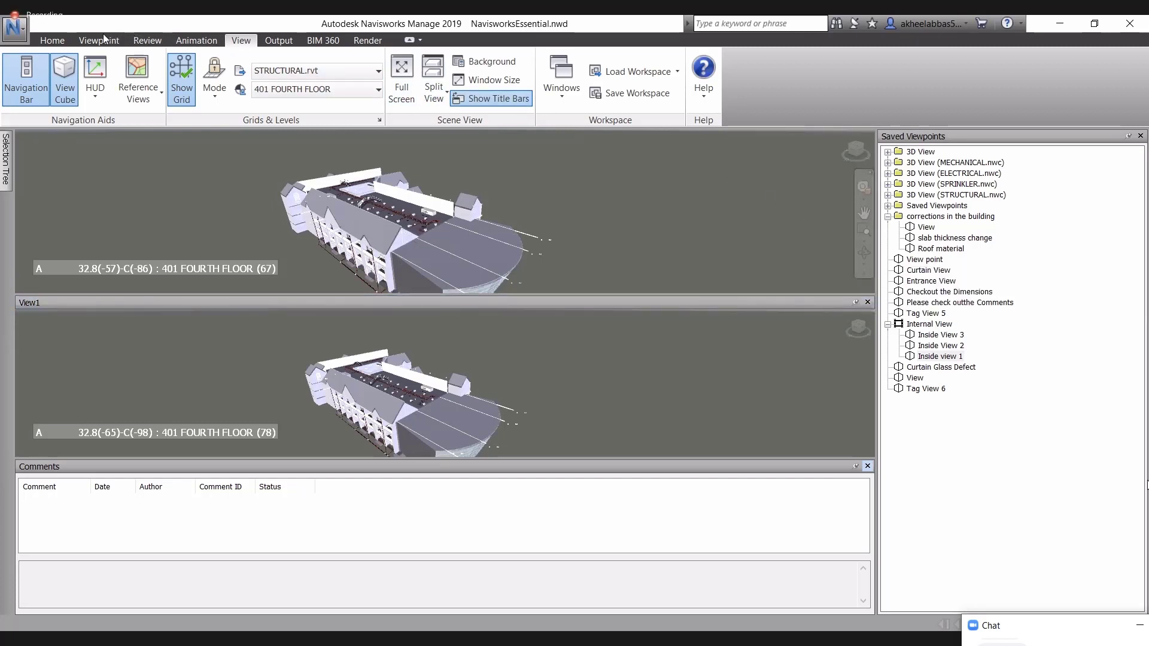
{"action": "left_click", "coordinate": [52, 40]}
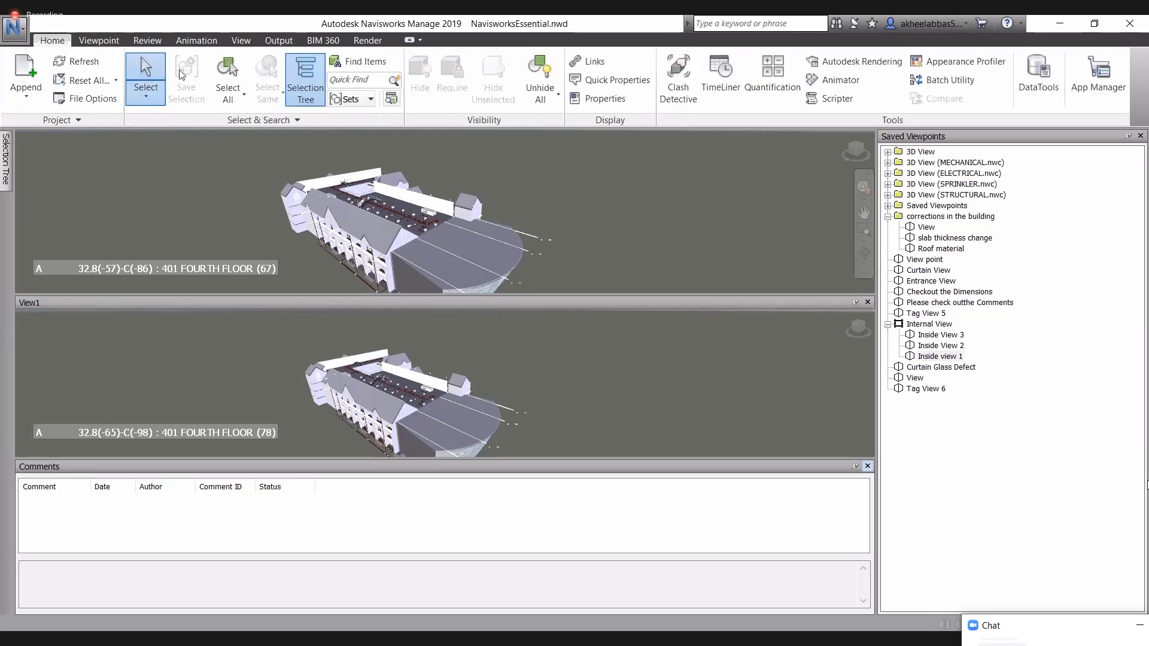
{"action": "left_click", "coordinate": [114, 43]}
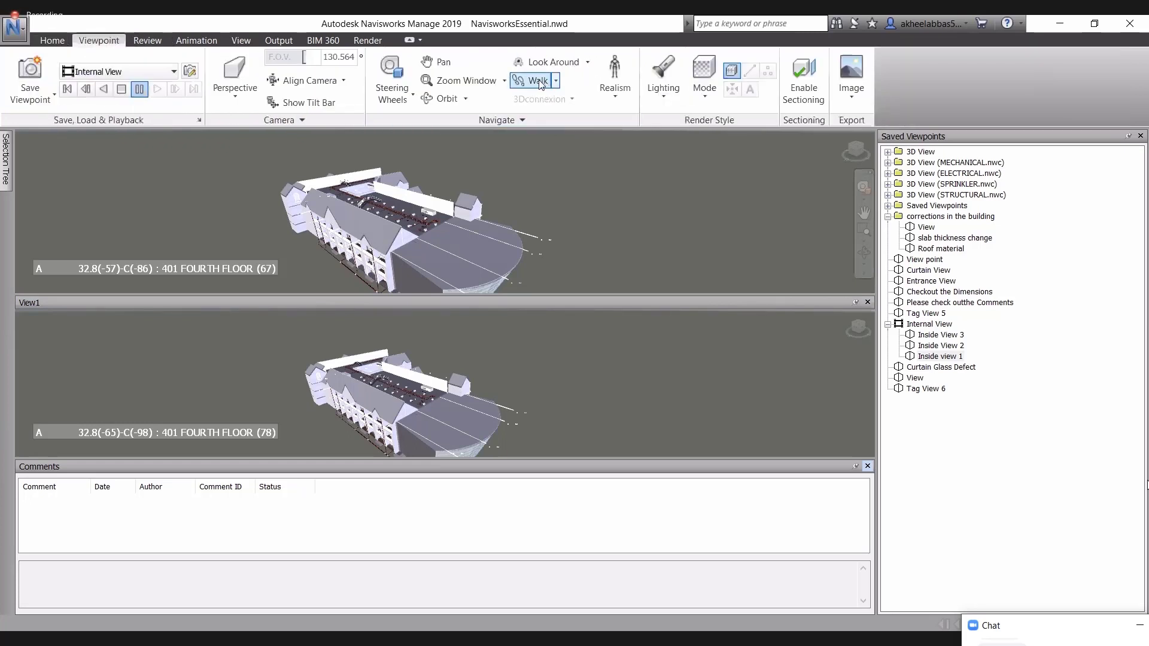
{"action": "left_click", "coordinate": [539, 81]}
{"action": "left_click_drag", "start_coordinate": [447, 196], "coordinate": [391, 310]}
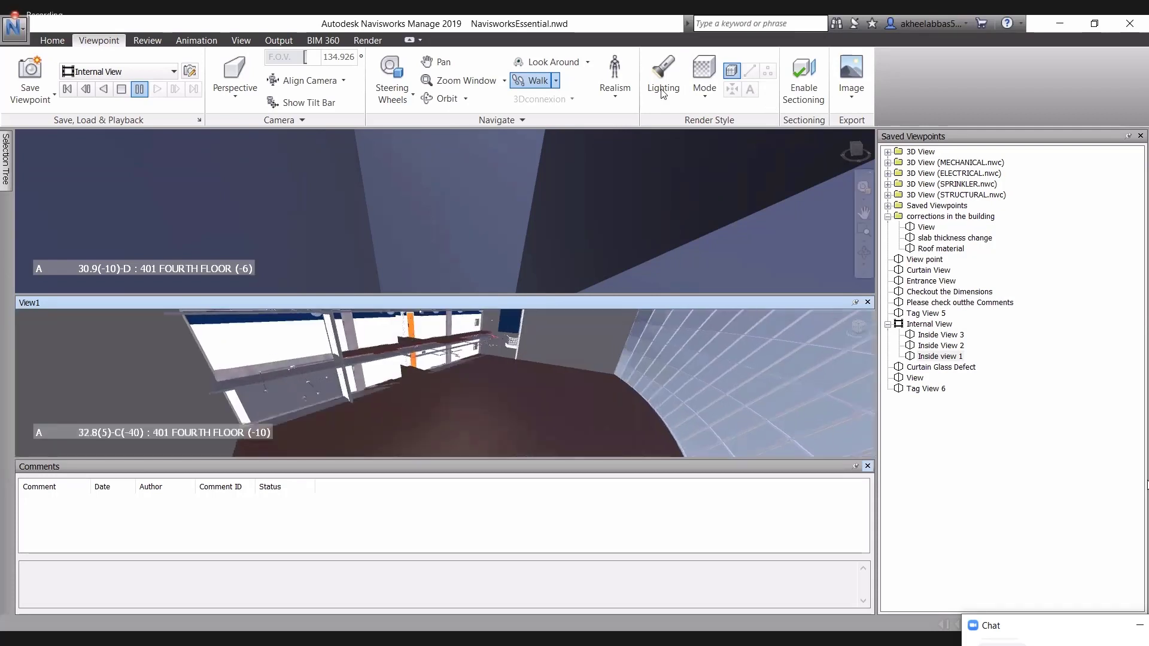
Close the secondary View1 window and return the main view to the home view.
{"action": "left_click", "coordinate": [868, 302]}
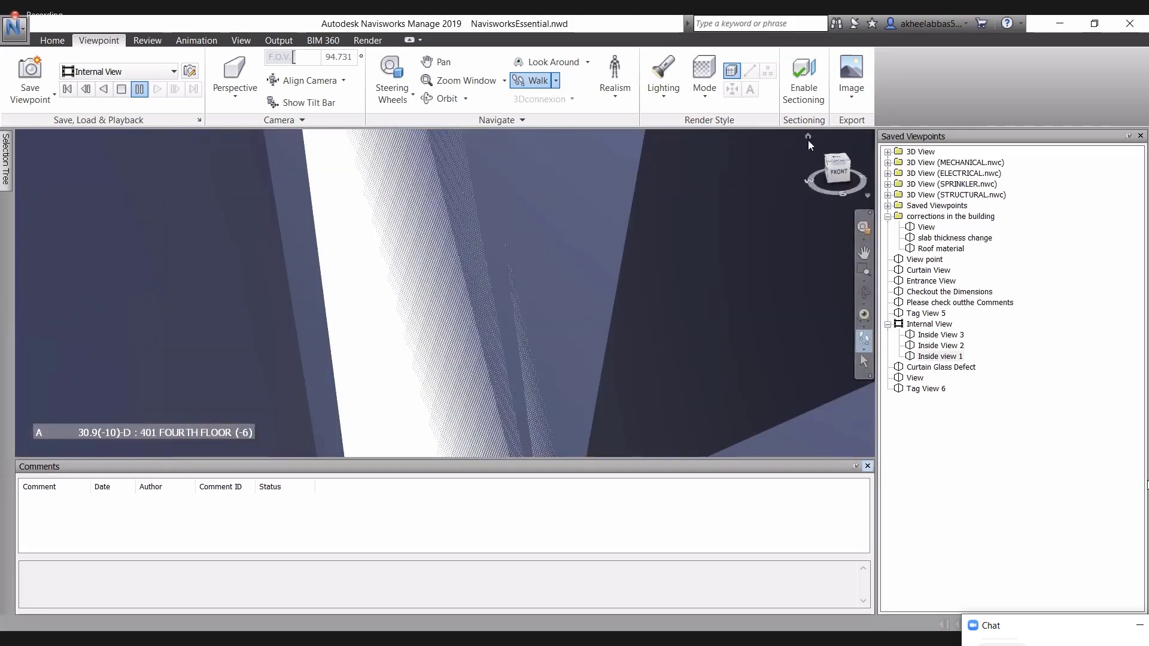
{"action": "left_click", "coordinate": [808, 137]}
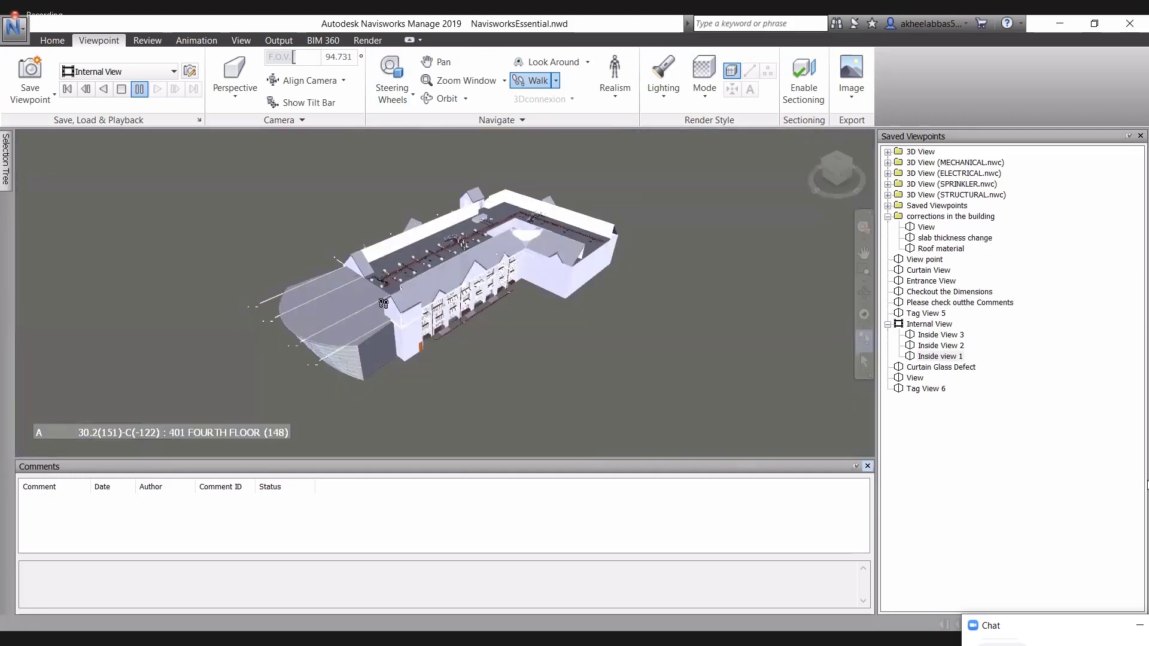
Hide the grid, and switch the navigation bar off and back on.
{"action": "left_click", "coordinate": [240, 40]}
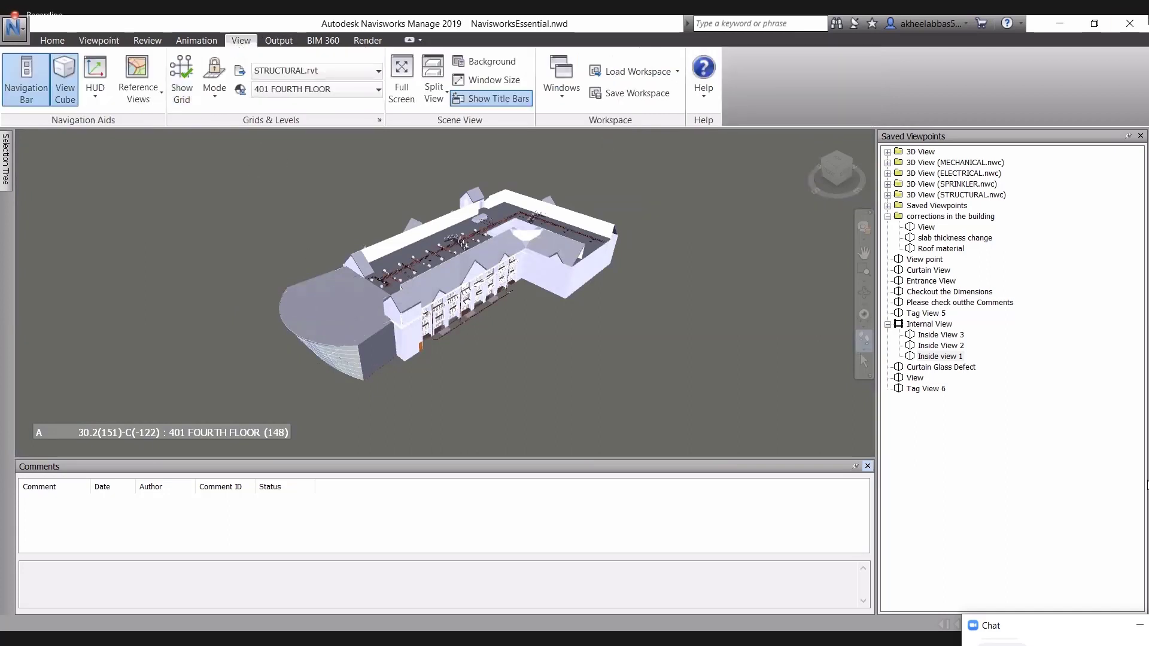
{"action": "left_click", "coordinate": [14, 83]}
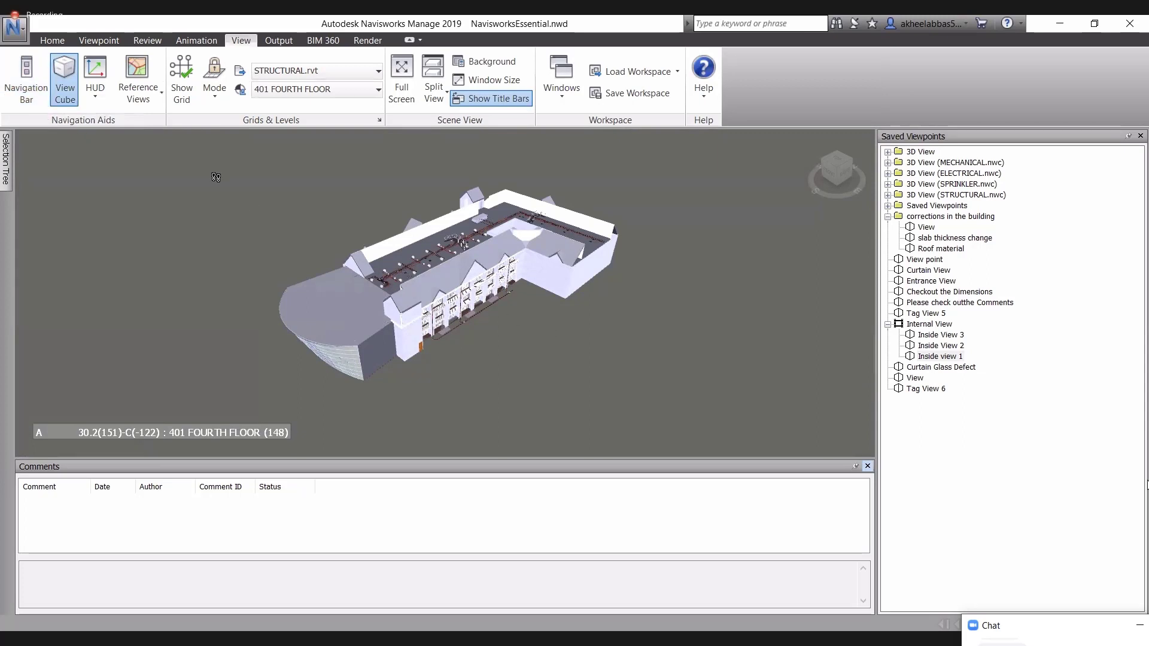
{"action": "left_click", "coordinate": [12, 96]}
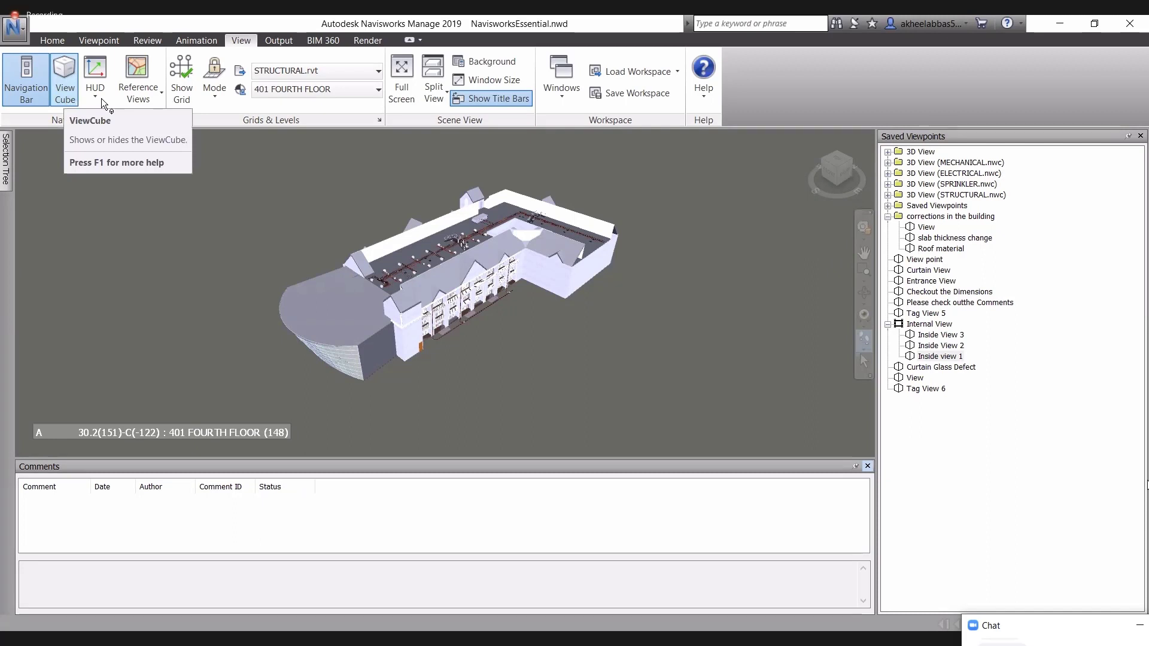
Hide the ViewCube in the scene view.
{"action": "left_click_drag", "start_coordinate": [251, 287], "coordinate": [267, 565]}
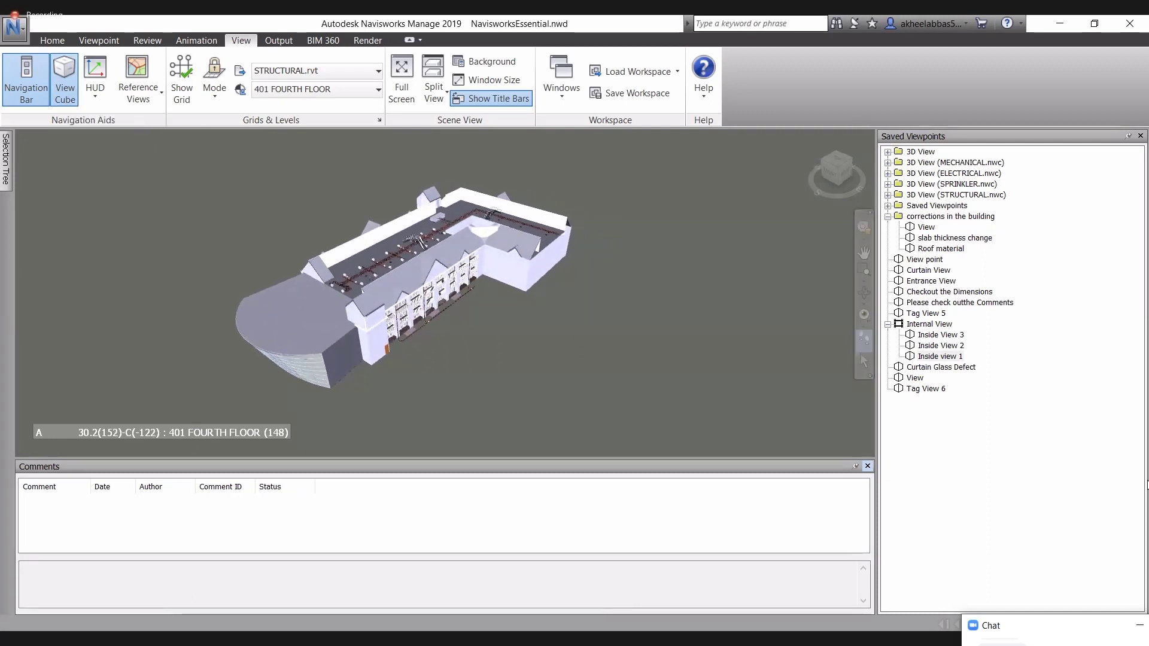
{"action": "left_click_drag", "start_coordinate": [808, 419], "coordinate": [811, 443]}
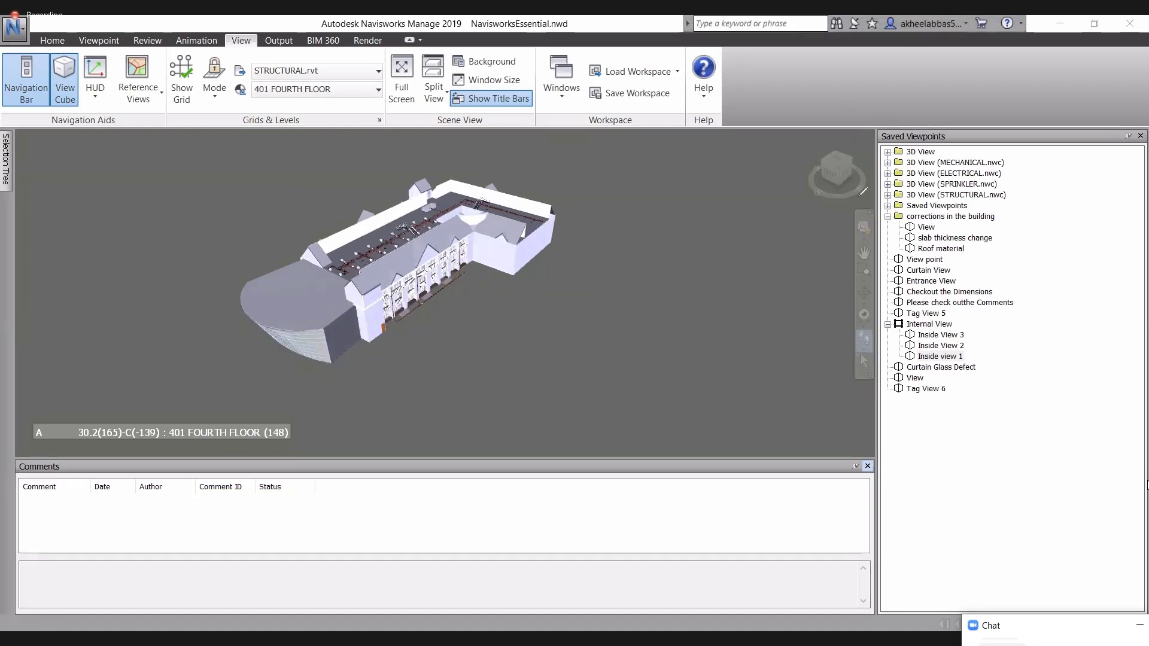
{"action": "left_click_drag", "start_coordinate": [796, 237], "coordinate": [870, 127]}
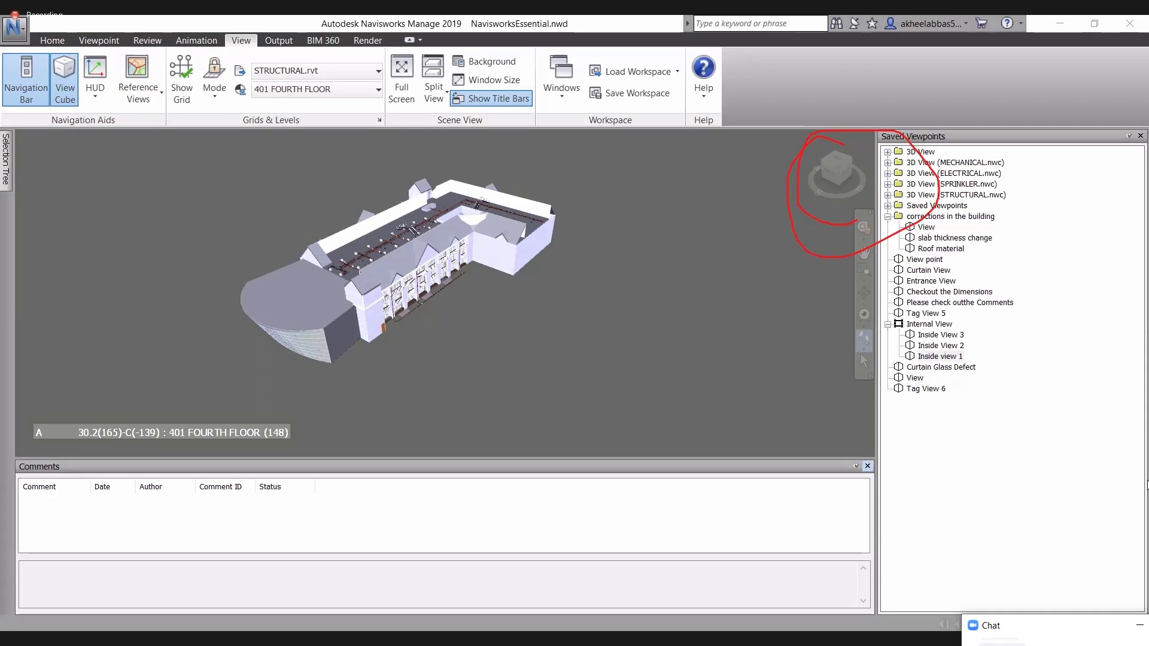
{"action": "left_click", "coordinate": [66, 93]}
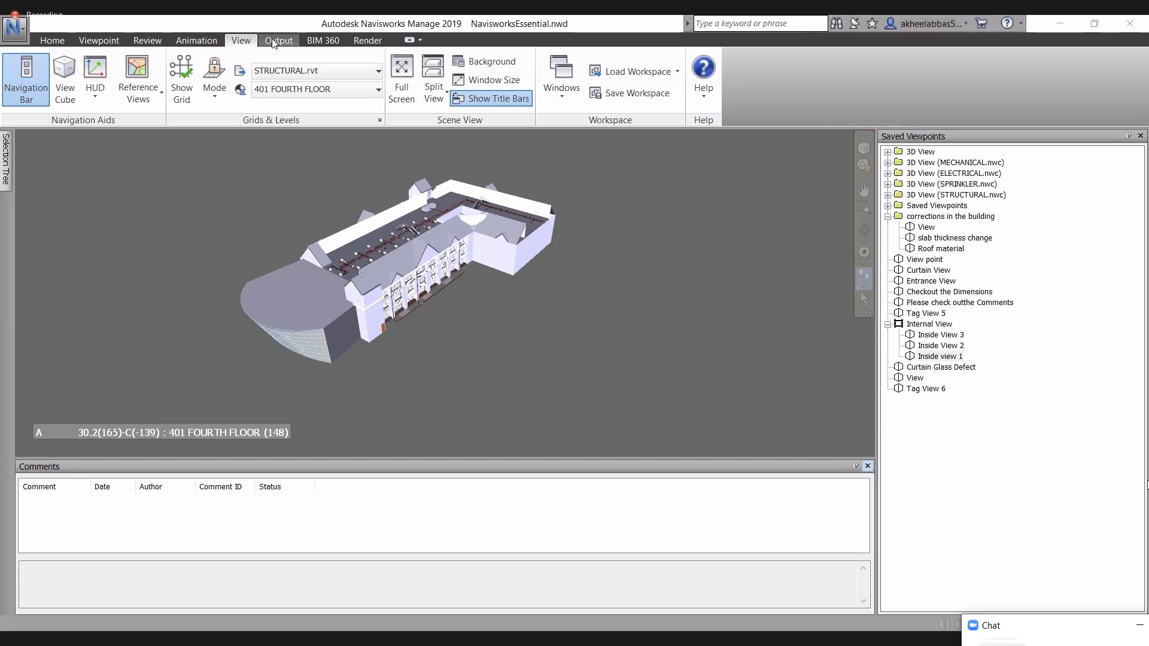
Set the scene background to Plain mode with an orange color.
{"action": "left_click", "coordinate": [513, 66]}
{"action": "left_click", "coordinate": [580, 276]}
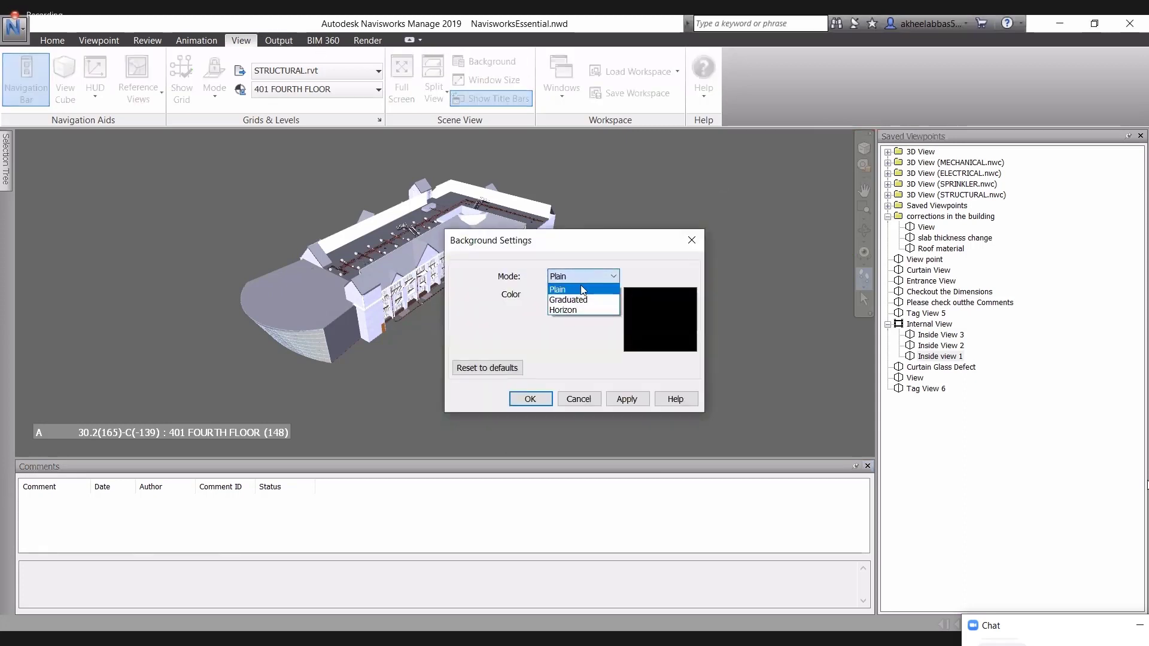
{"action": "left_click", "coordinate": [580, 276]}
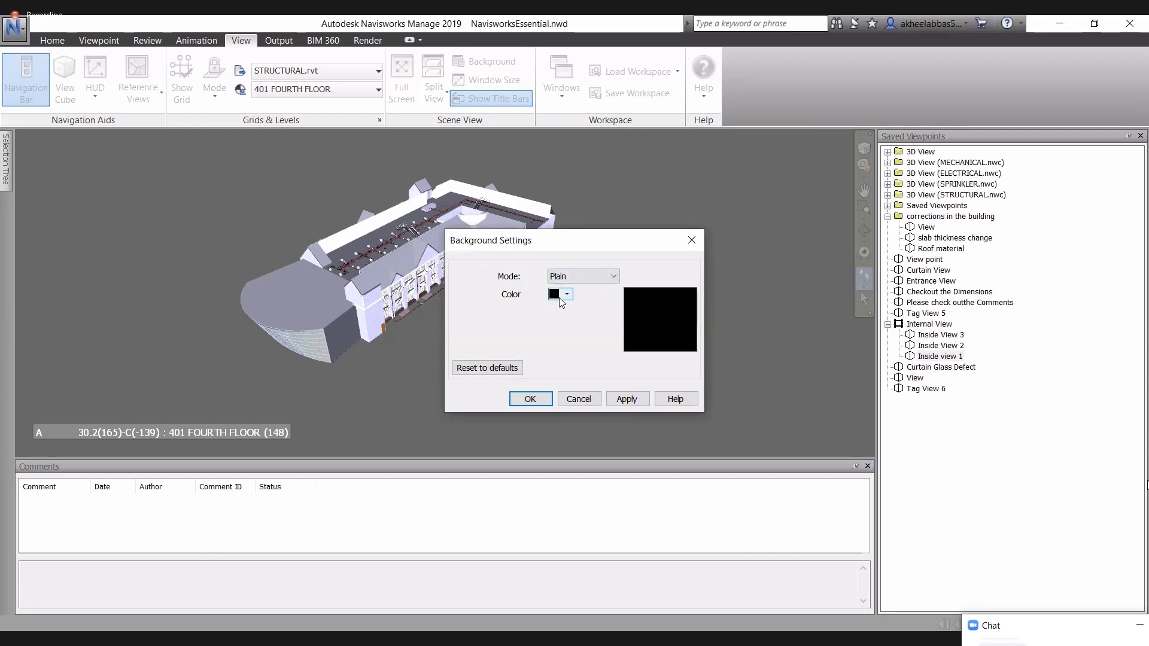
{"action": "left_click", "coordinate": [568, 295]}
{"action": "left_click", "coordinate": [567, 294]}
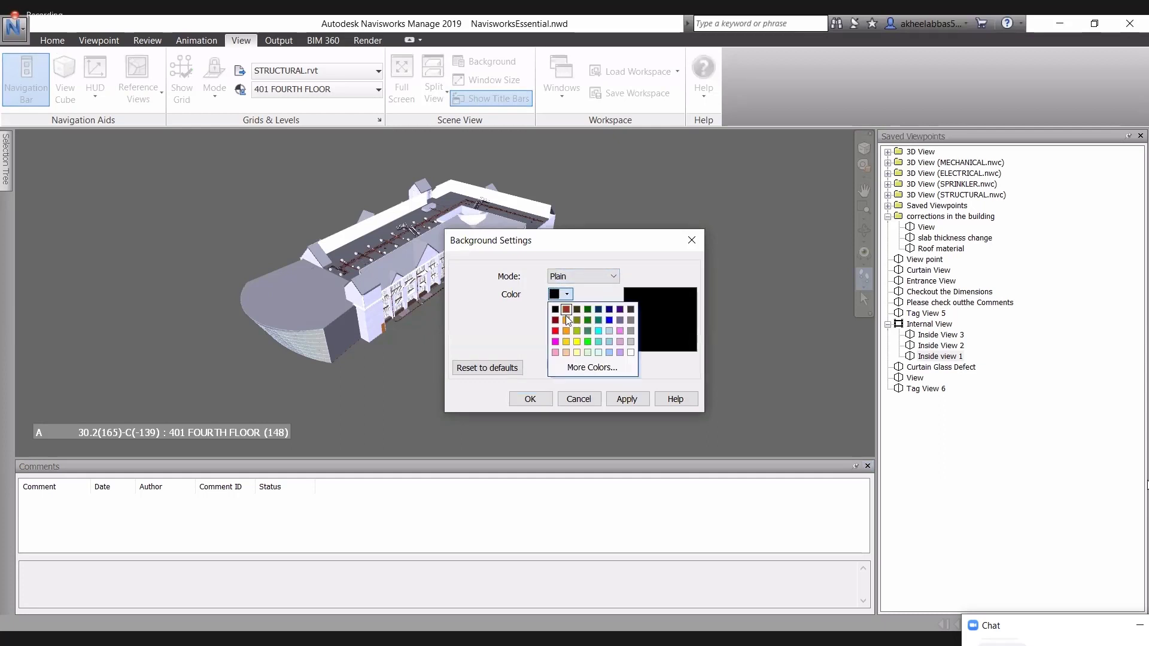
{"action": "left_click", "coordinate": [566, 331]}
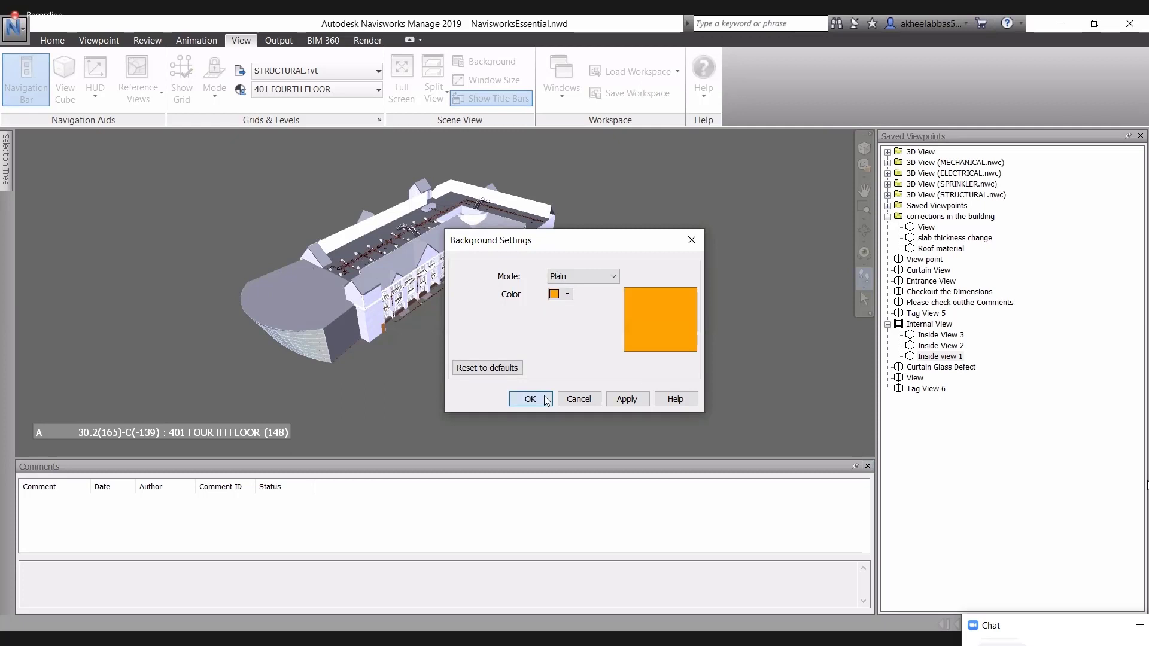
{"action": "left_click", "coordinate": [543, 398]}
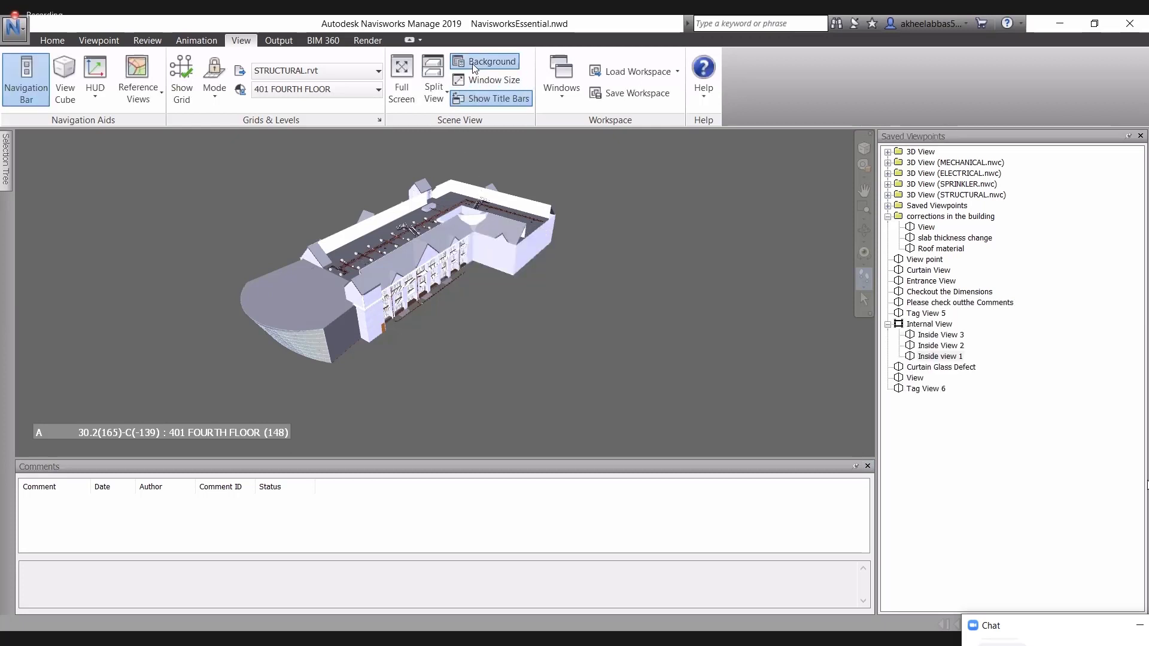
Set the background to Graduated mode with an orange top color.
{"action": "left_click", "coordinate": [584, 276]}
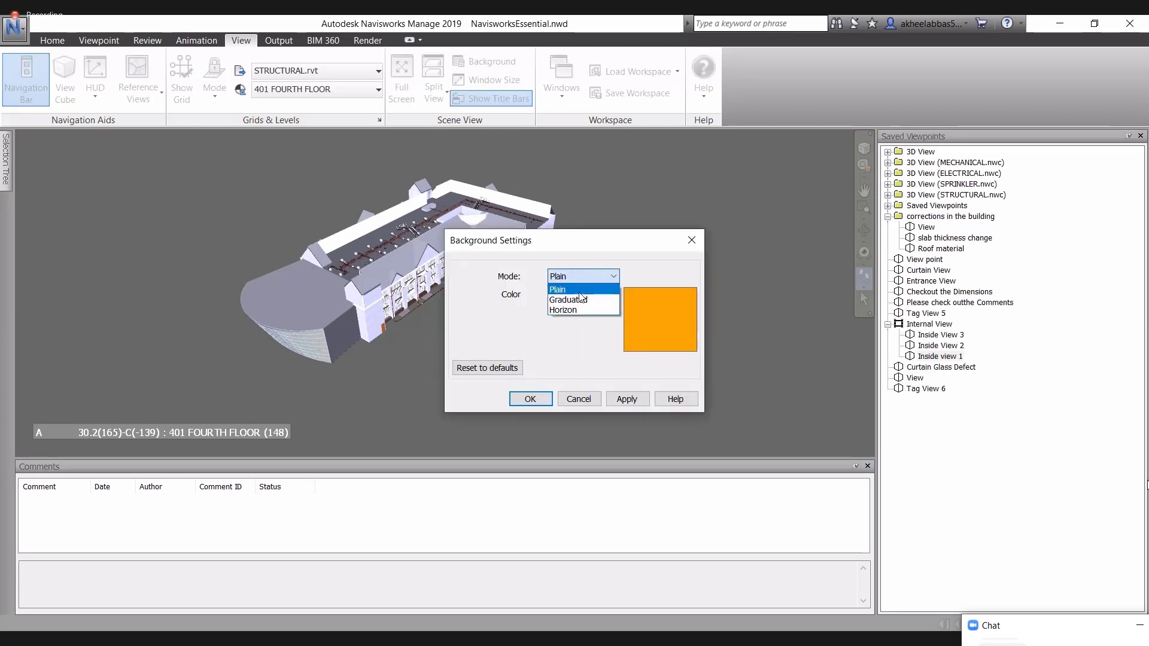
{"action": "left_click", "coordinate": [580, 297]}
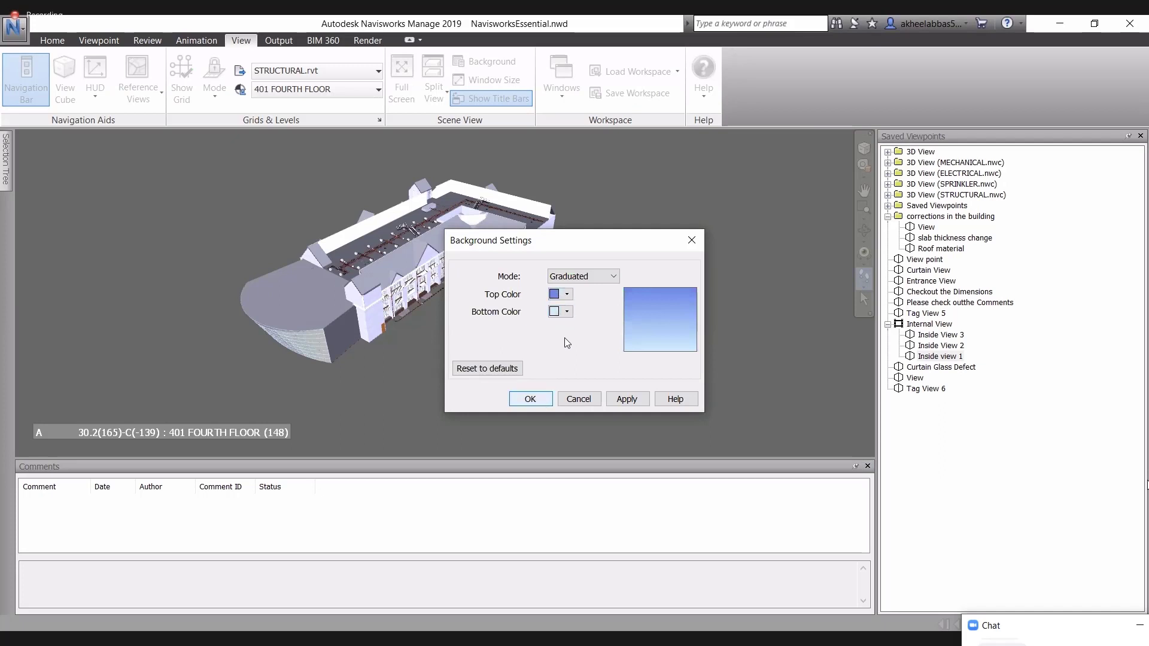
{"action": "left_click", "coordinate": [569, 294]}
{"action": "left_click", "coordinate": [574, 336]}
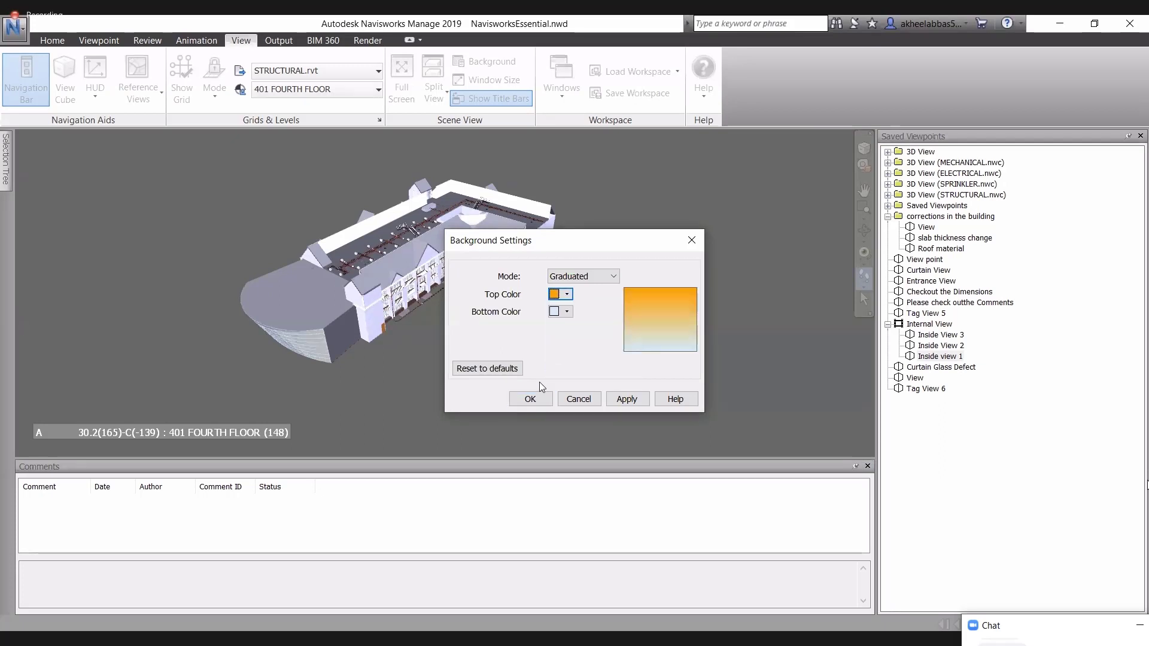
{"action": "left_click", "coordinate": [539, 400]}
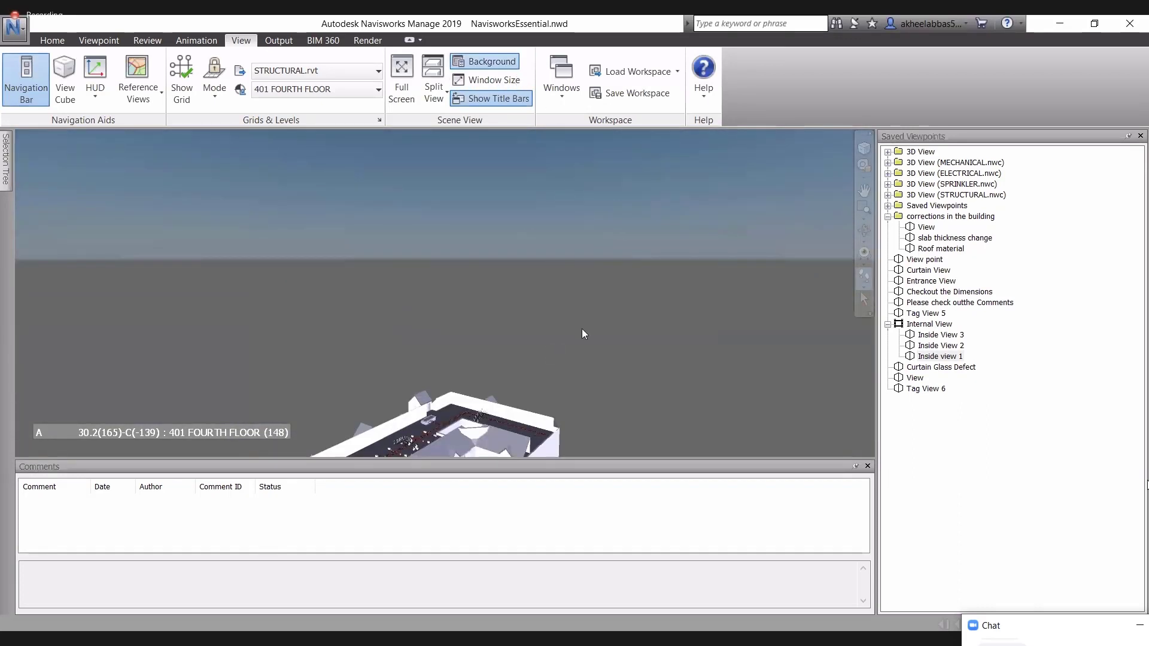
Set the background to Horizon mode with a red sky color, dark red horizon ground color and dark blue ground color.
{"action": "left_click", "coordinate": [584, 276]}
{"action": "left_click", "coordinate": [577, 310]}
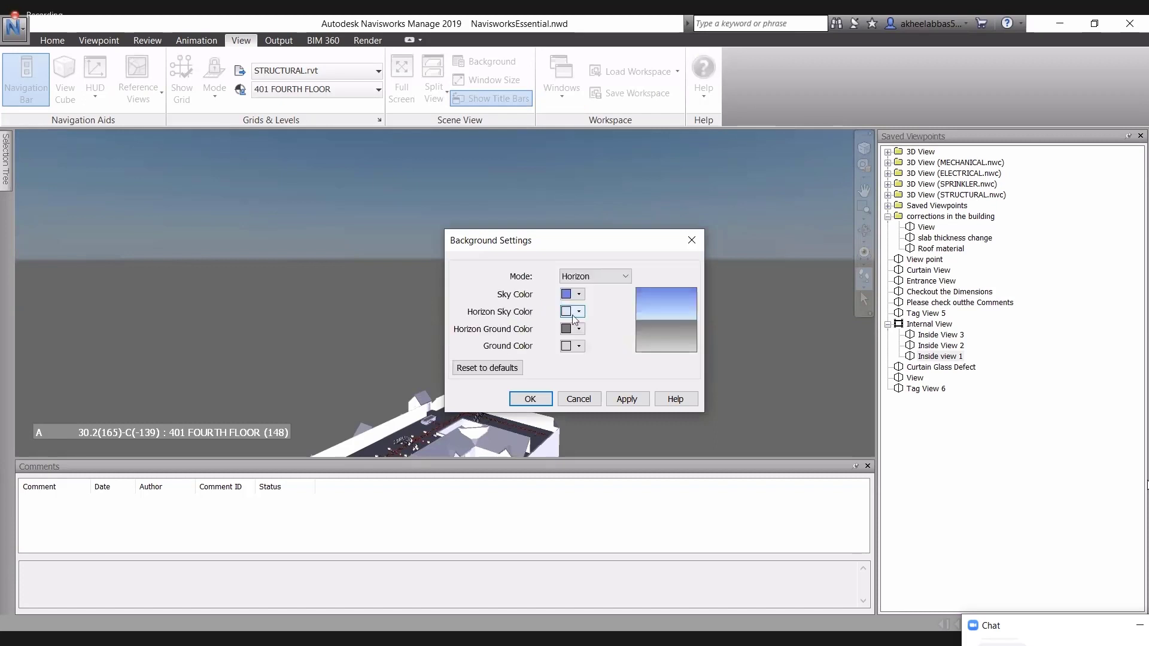
{"action": "left_click", "coordinate": [573, 330]}
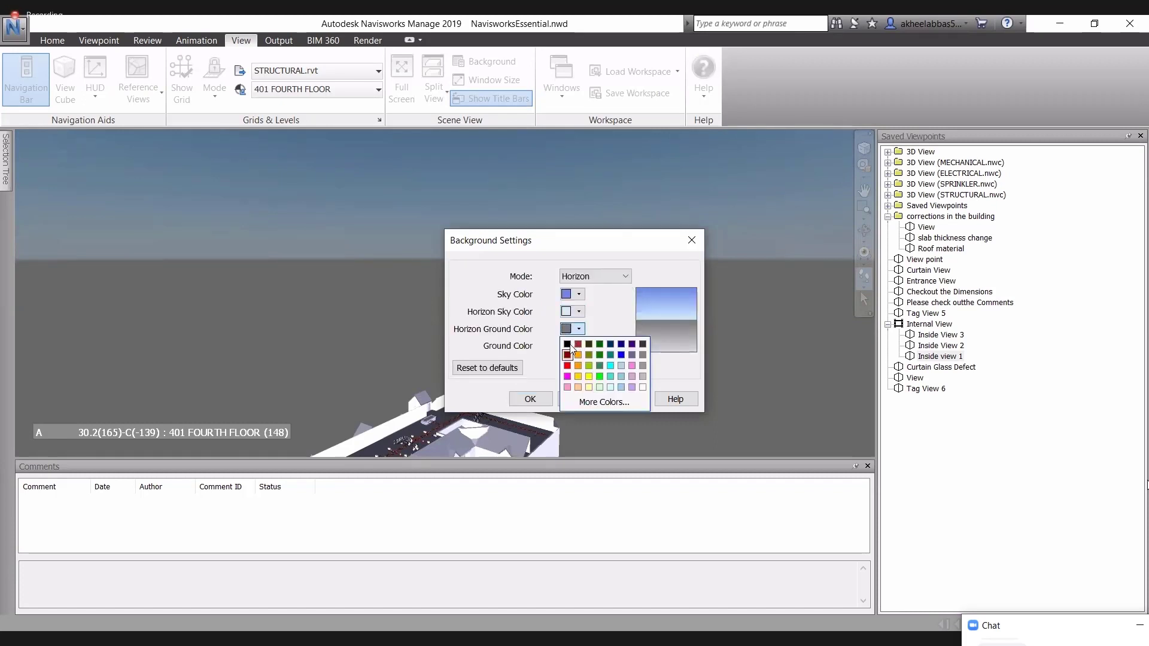
{"action": "left_click", "coordinate": [569, 355]}
{"action": "left_click", "coordinate": [573, 346]}
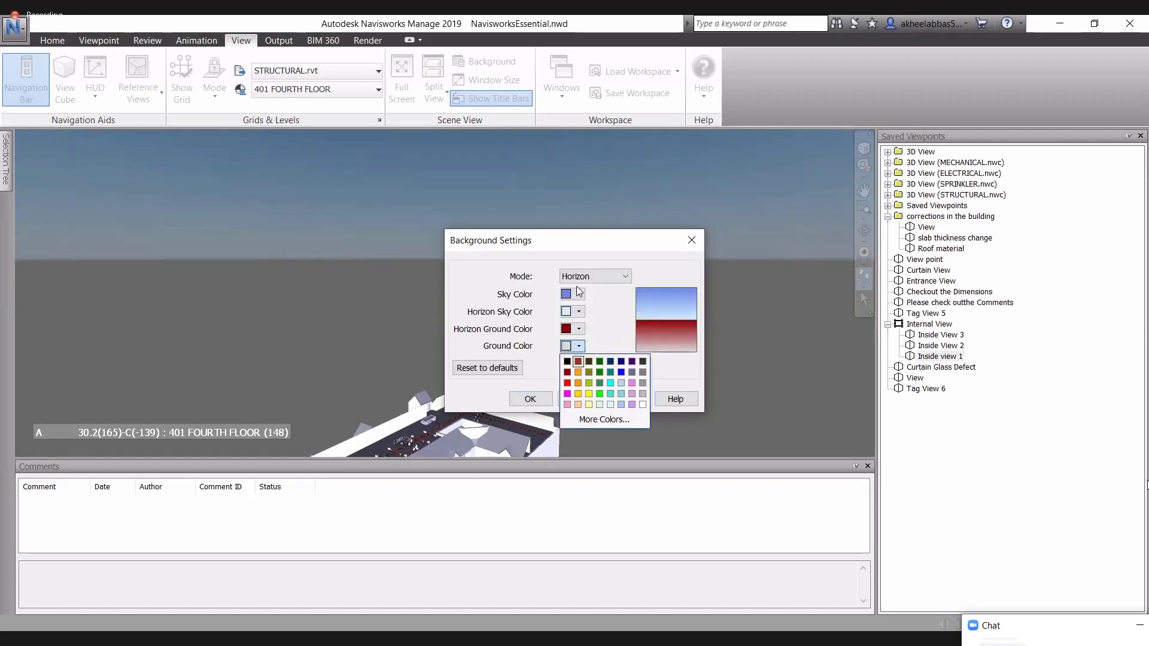
{"action": "left_click", "coordinate": [579, 362]}
{"action": "left_click", "coordinate": [577, 349]}
{"action": "left_click", "coordinate": [611, 364]}
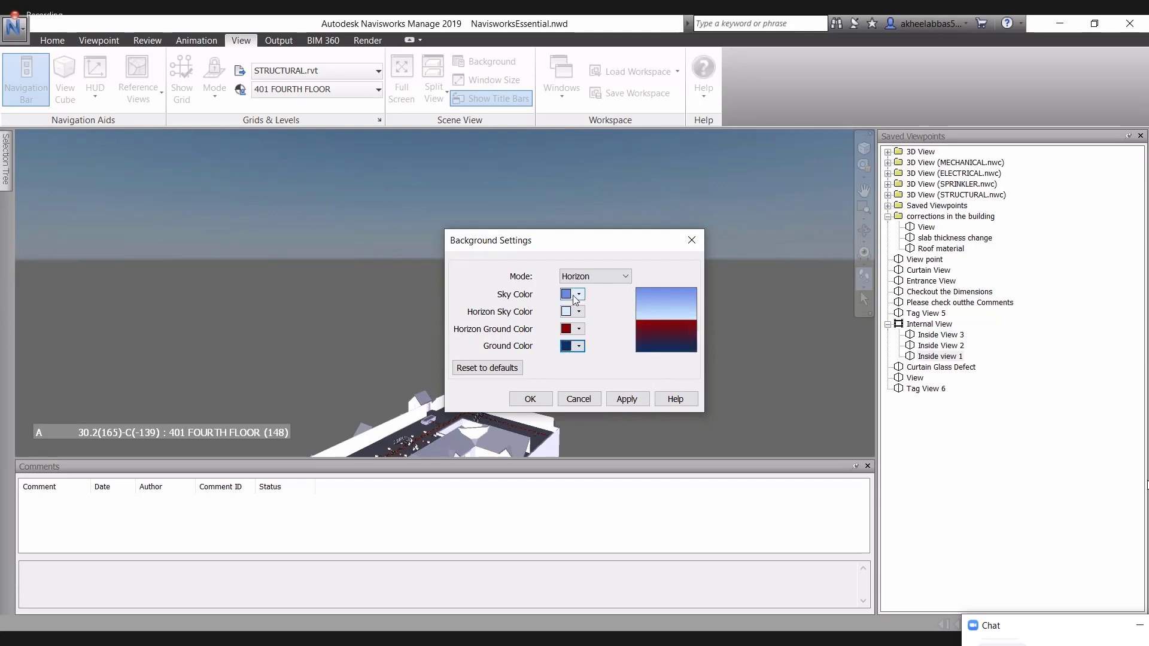
{"action": "left_click", "coordinate": [578, 298]}
{"action": "left_click", "coordinate": [578, 309]}
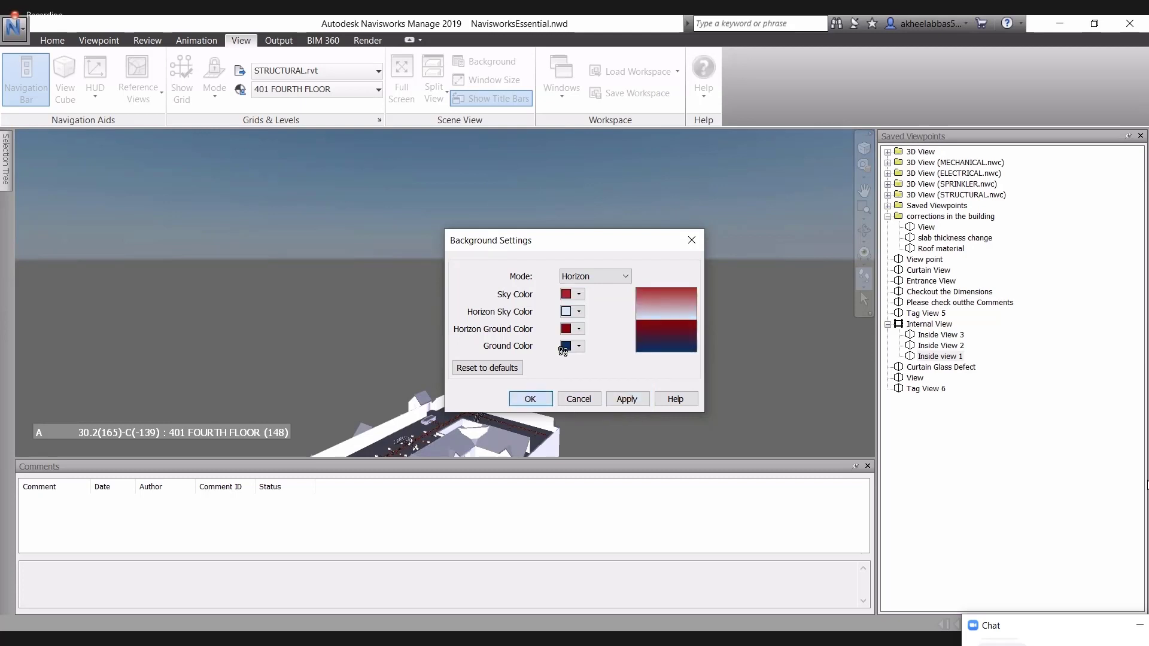
Close the Comments and Saved Viewpoints windows and bring the building into the middle of the enlarged scene view.
{"action": "scroll", "coordinate": [564, 350], "scroll_direction": "up", "scroll_amount": 2}
{"action": "scroll", "coordinate": [566, 360], "scroll_direction": "down", "scroll_amount": 1}
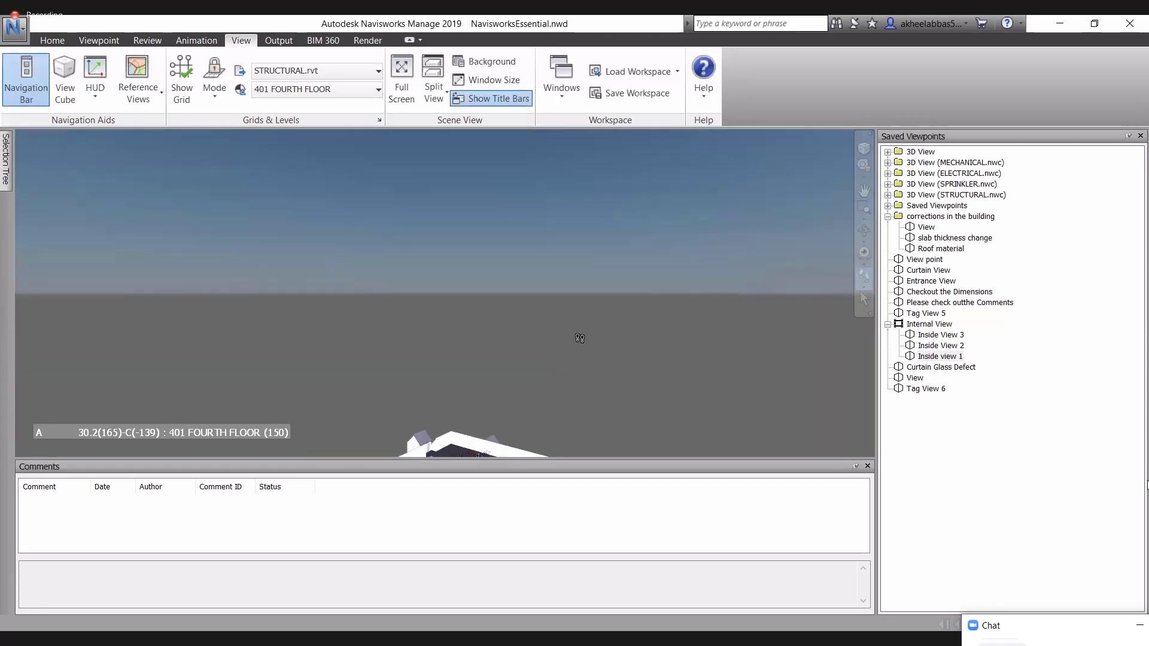
{"action": "scroll", "coordinate": [580, 350], "scroll_direction": "up", "scroll_amount": 5}
{"action": "scroll", "coordinate": [582, 359], "scroll_direction": "down", "scroll_amount": 5}
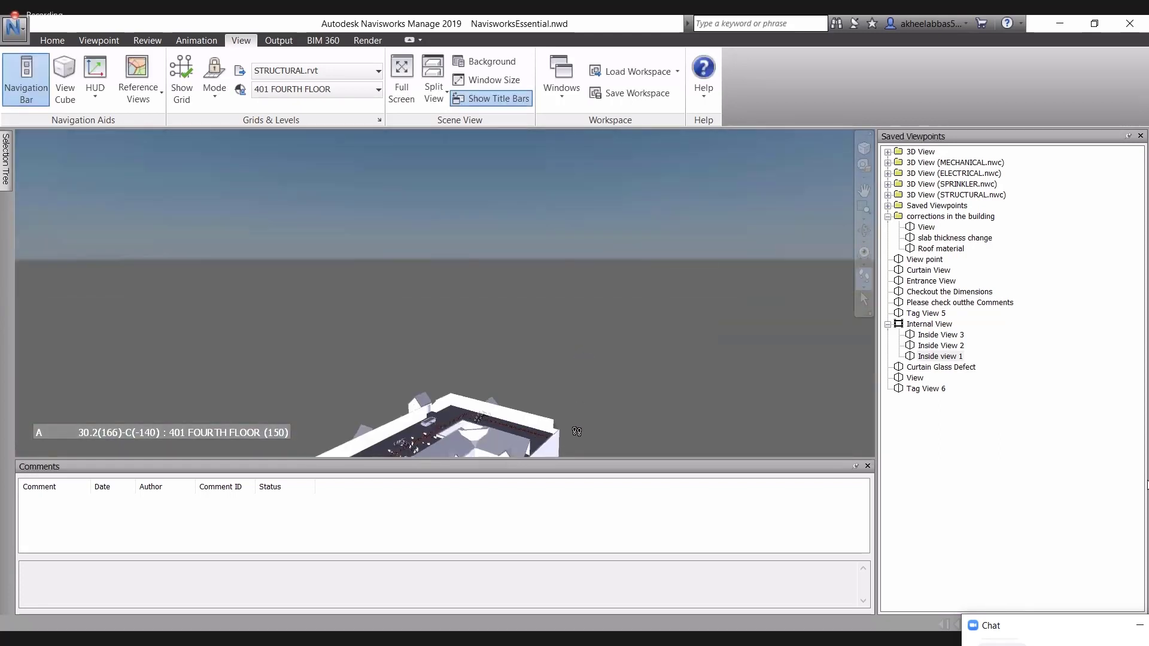
{"action": "left_click_drag", "start_coordinate": [573, 472], "coordinate": [560, 554]}
{"action": "left_click_drag", "start_coordinate": [665, 549], "coordinate": [851, 482]}
{"action": "left_click", "coordinate": [866, 468]}
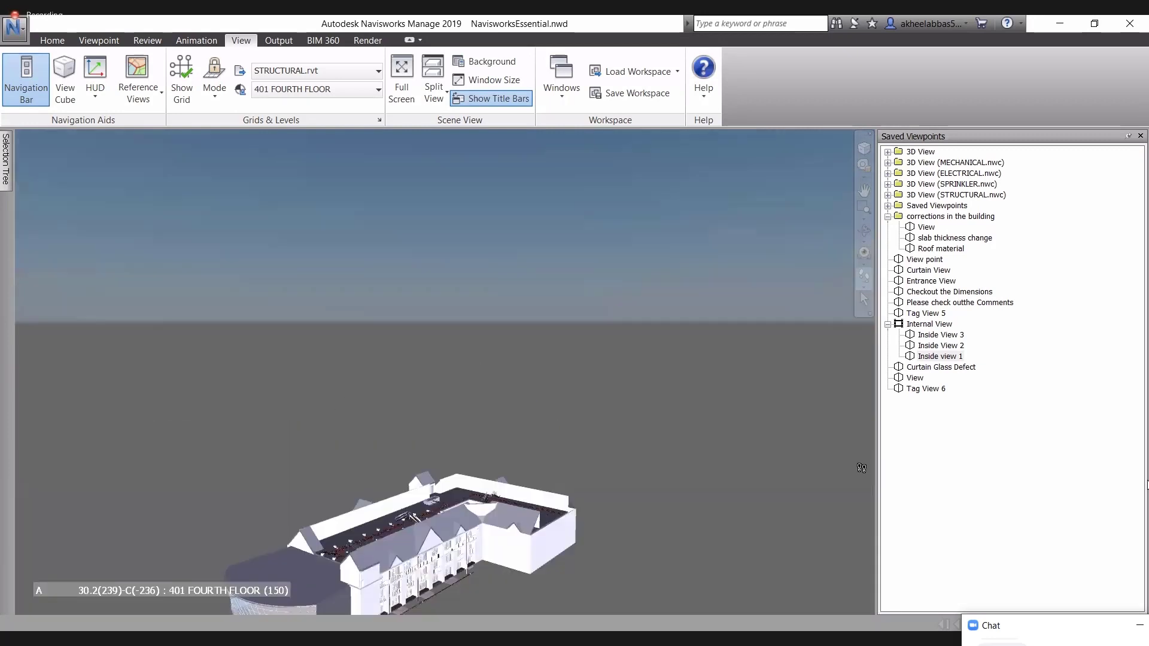
{"action": "scroll", "coordinate": [494, 451], "scroll_direction": "up", "scroll_amount": 2}
{"action": "scroll", "coordinate": [495, 463], "scroll_direction": "down", "scroll_amount": 3}
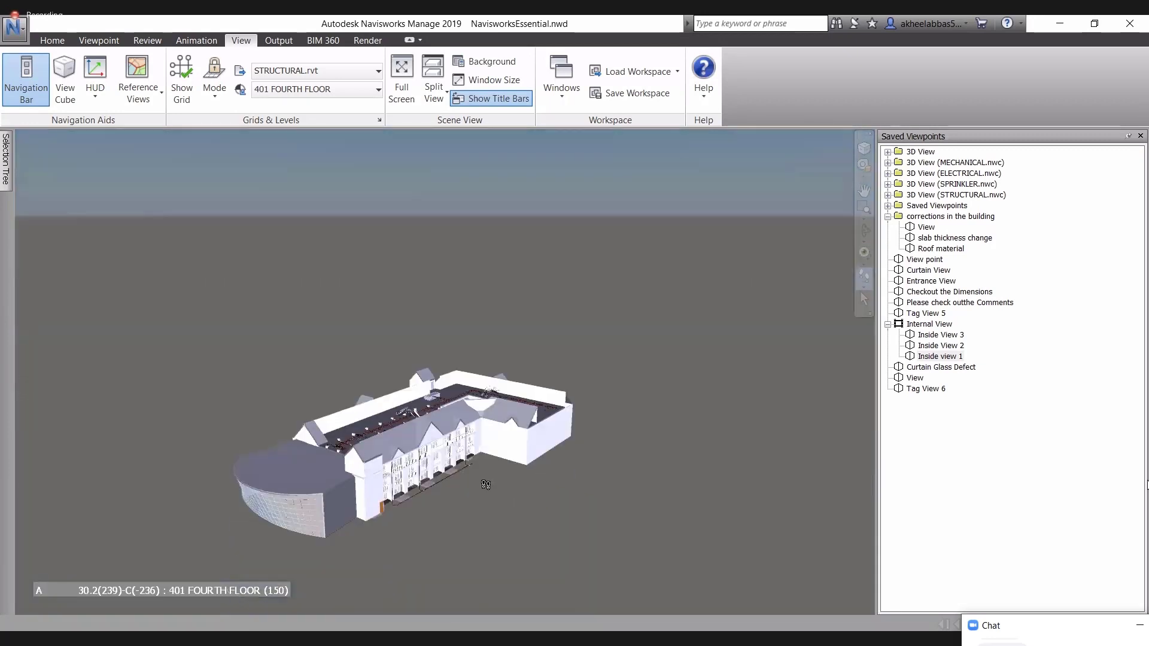
{"action": "scroll", "coordinate": [495, 466], "scroll_direction": "down", "scroll_amount": 3}
{"action": "left_click", "coordinate": [1141, 136]}
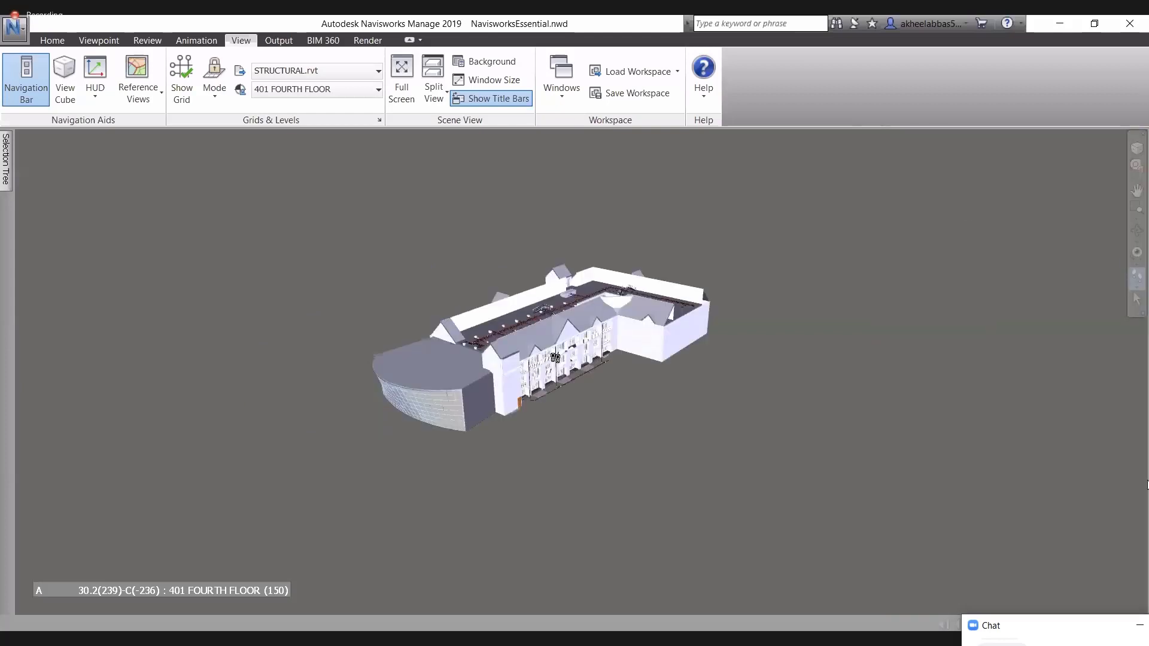
{"action": "left_click", "coordinate": [60, 41]}
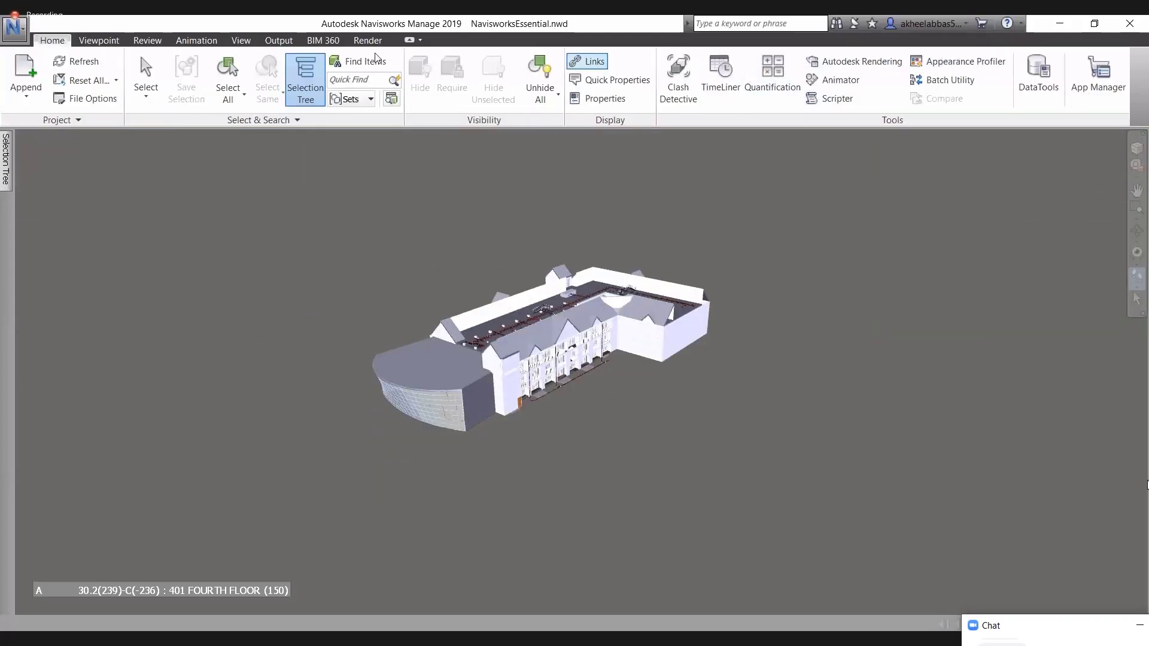
{"action": "left_click", "coordinate": [98, 41]}
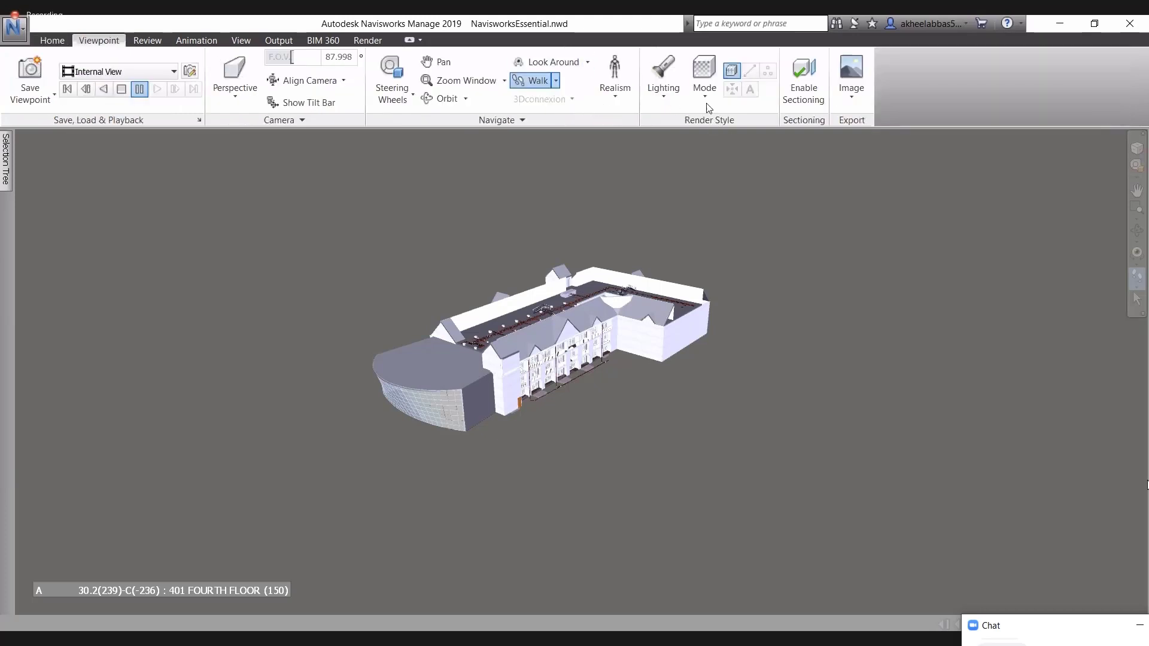
{"action": "left_click", "coordinate": [705, 84]}
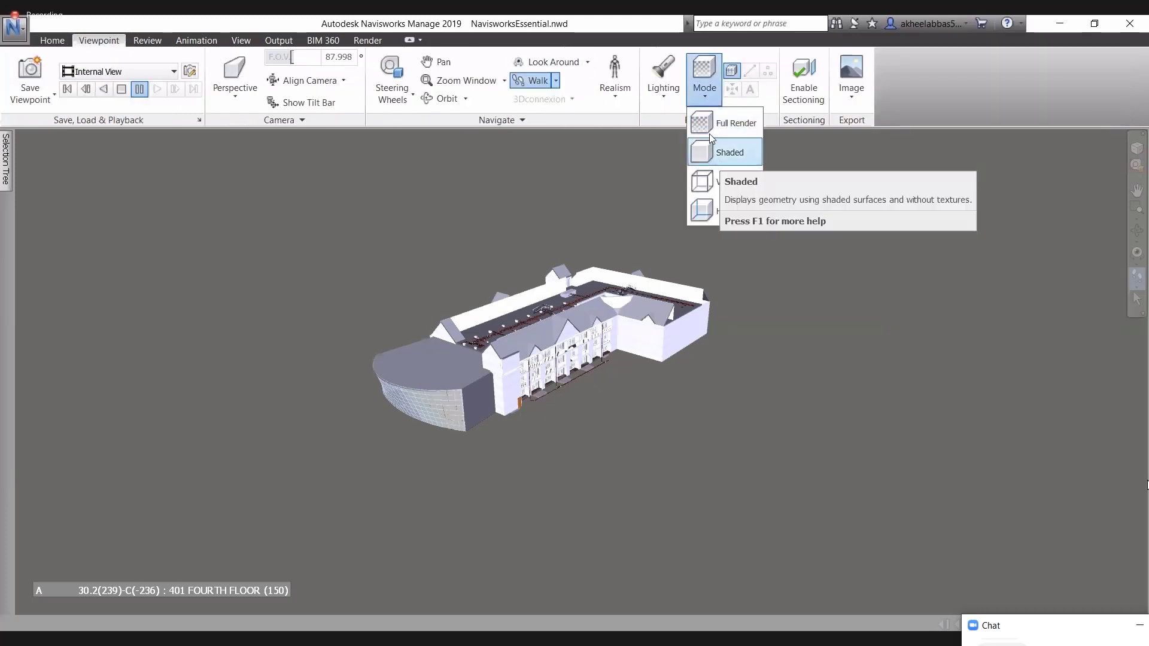
{"action": "left_click", "coordinate": [665, 289]}
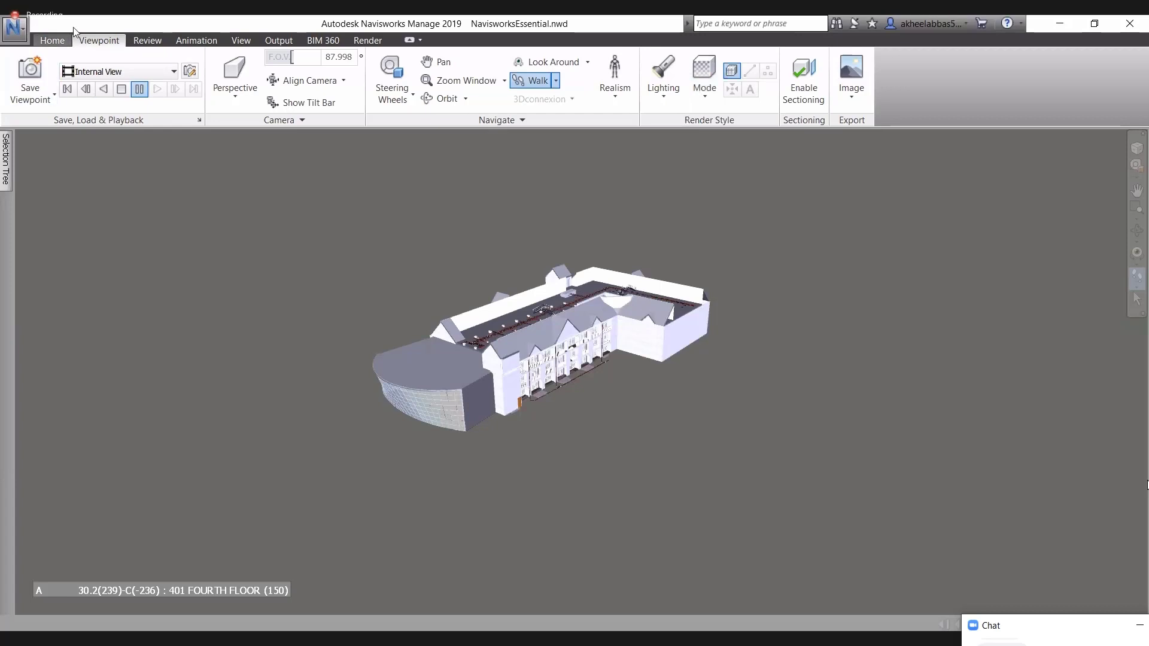
{"action": "left_click", "coordinate": [147, 40]}
{"action": "left_click", "coordinate": [196, 40]}
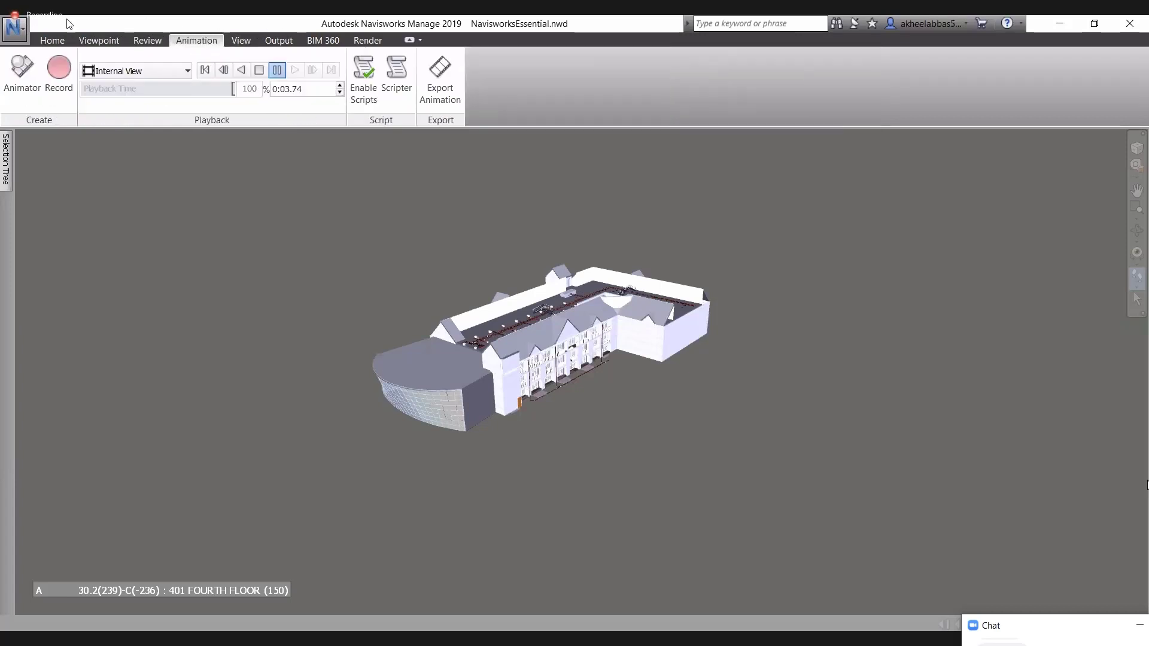
{"action": "left_click", "coordinate": [65, 41]}
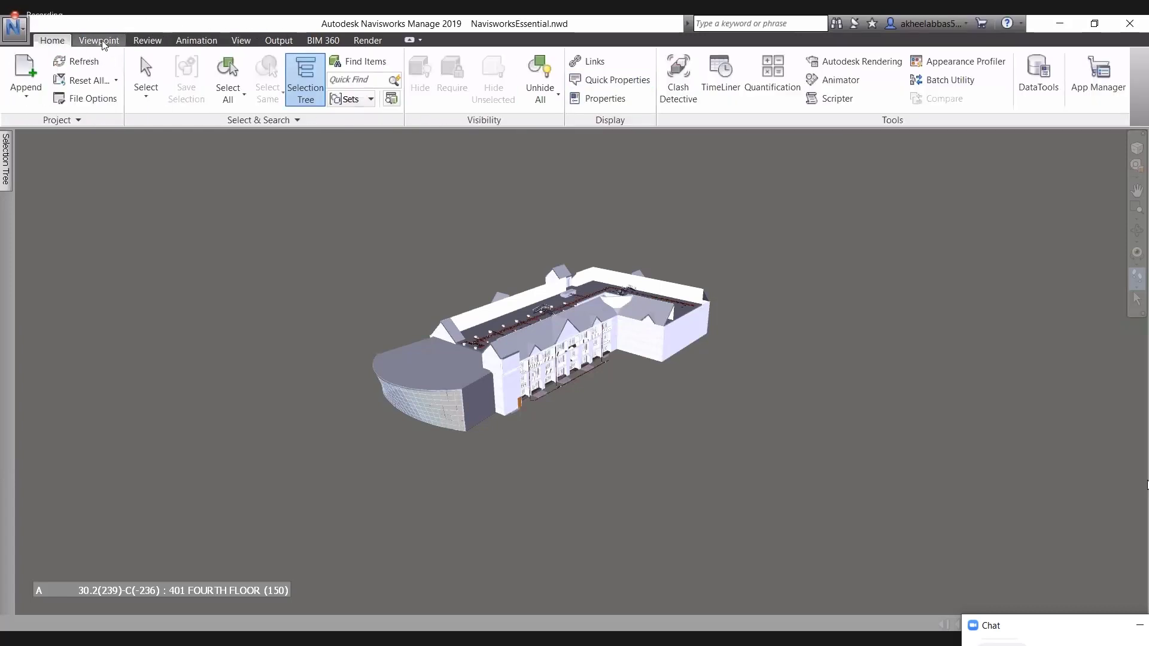
Change the model's render style mode to Shaded.
{"action": "left_click", "coordinate": [108, 44]}
{"action": "right_click", "coordinate": [113, 46]}
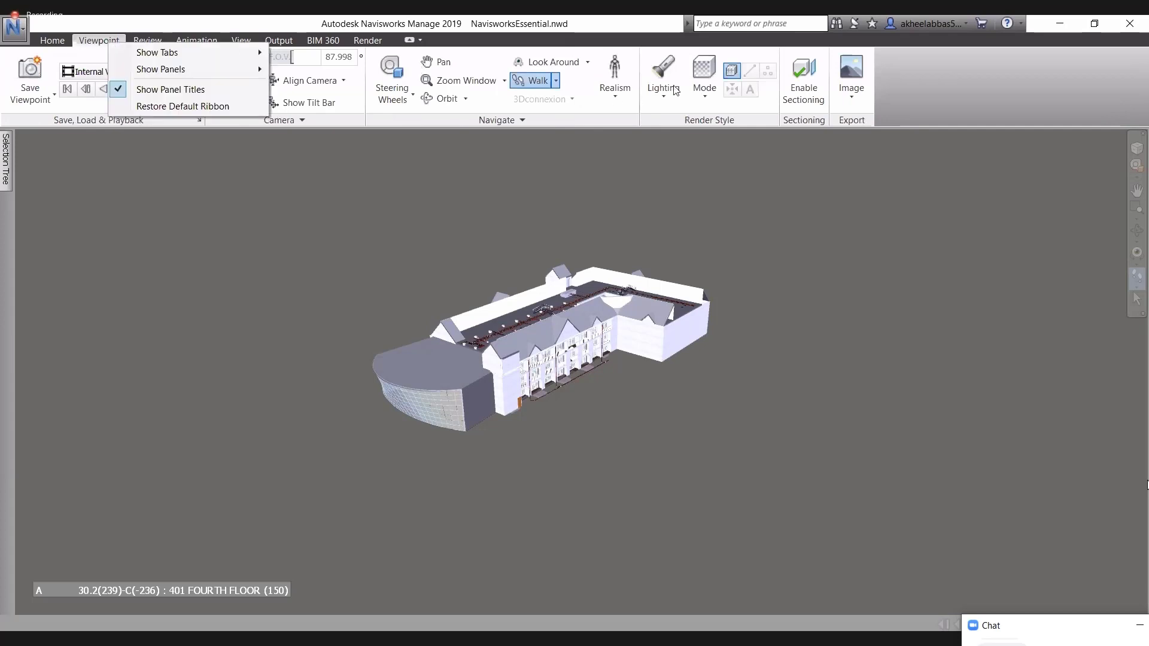
{"action": "left_click", "coordinate": [705, 81]}
{"action": "left_click", "coordinate": [715, 155]}
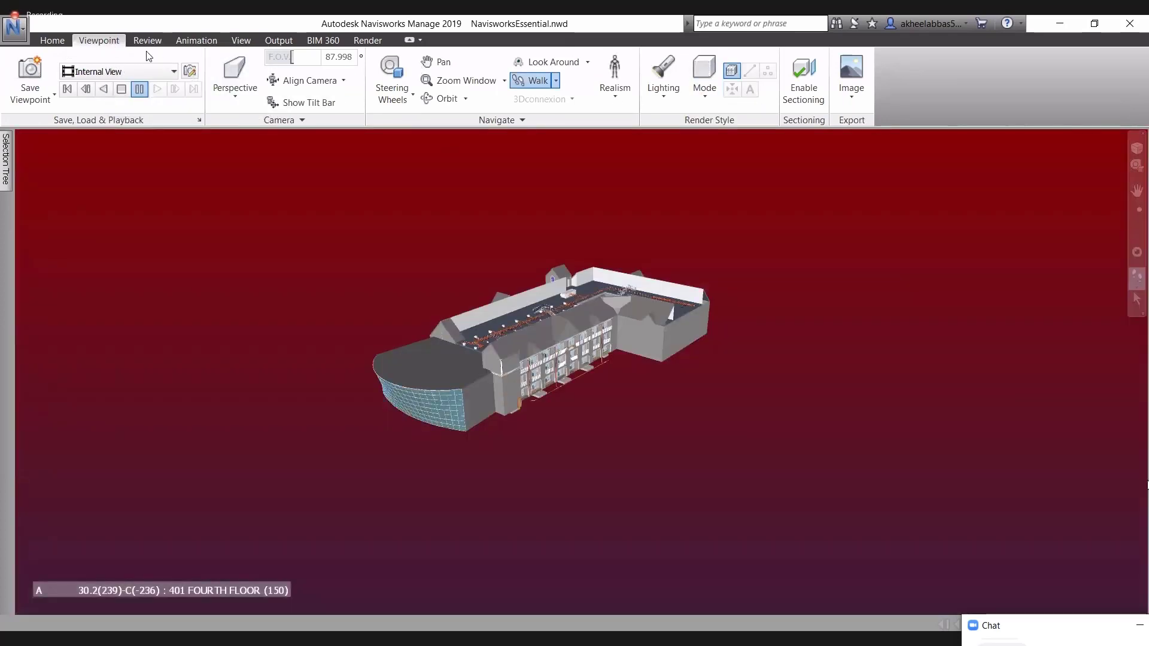
{"action": "left_click", "coordinate": [66, 40]}
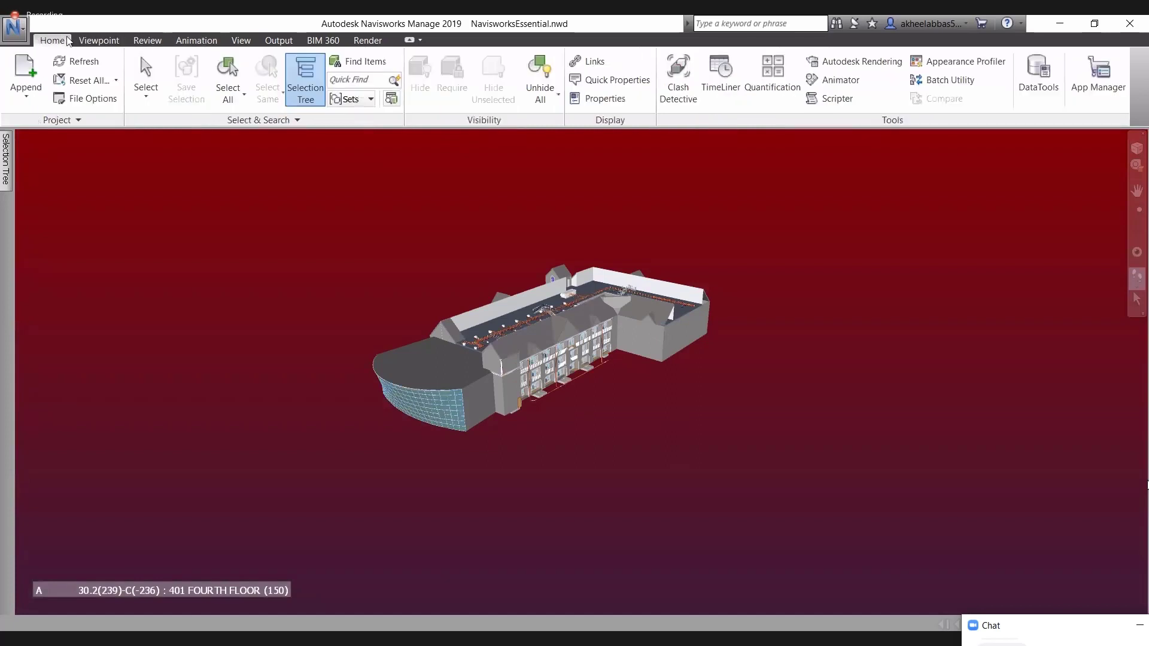
{"action": "right_click", "coordinate": [100, 41]}
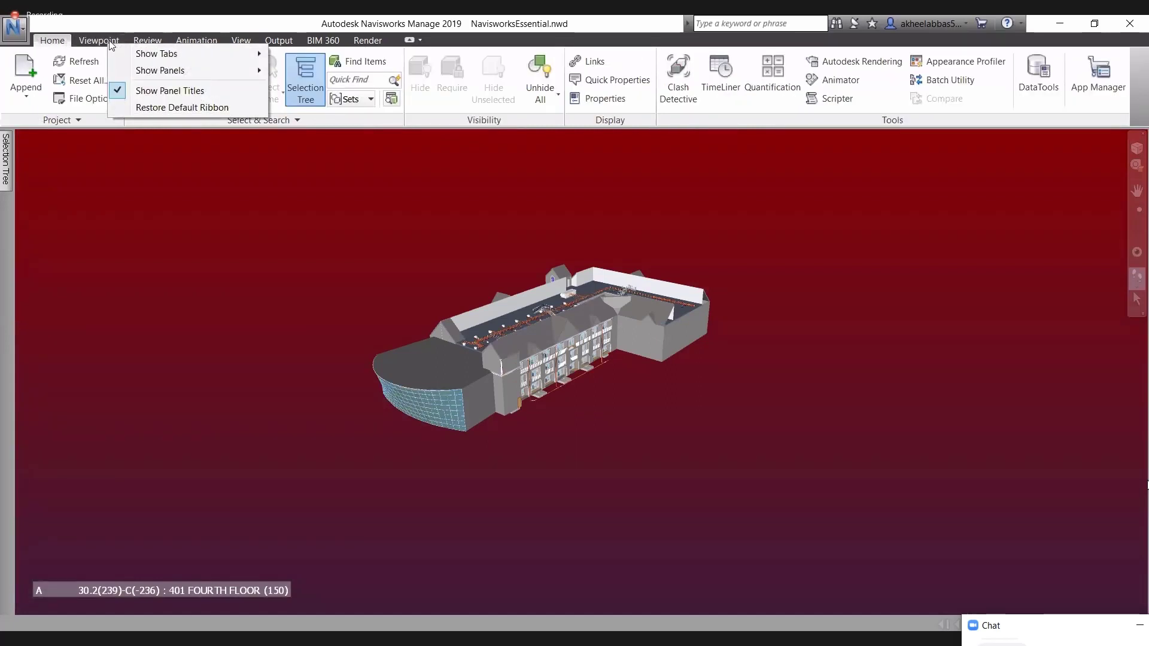
{"action": "left_click", "coordinate": [102, 41]}
Switch the background mode to Plain and apply it with the orange color.
{"action": "left_click", "coordinate": [242, 40]}
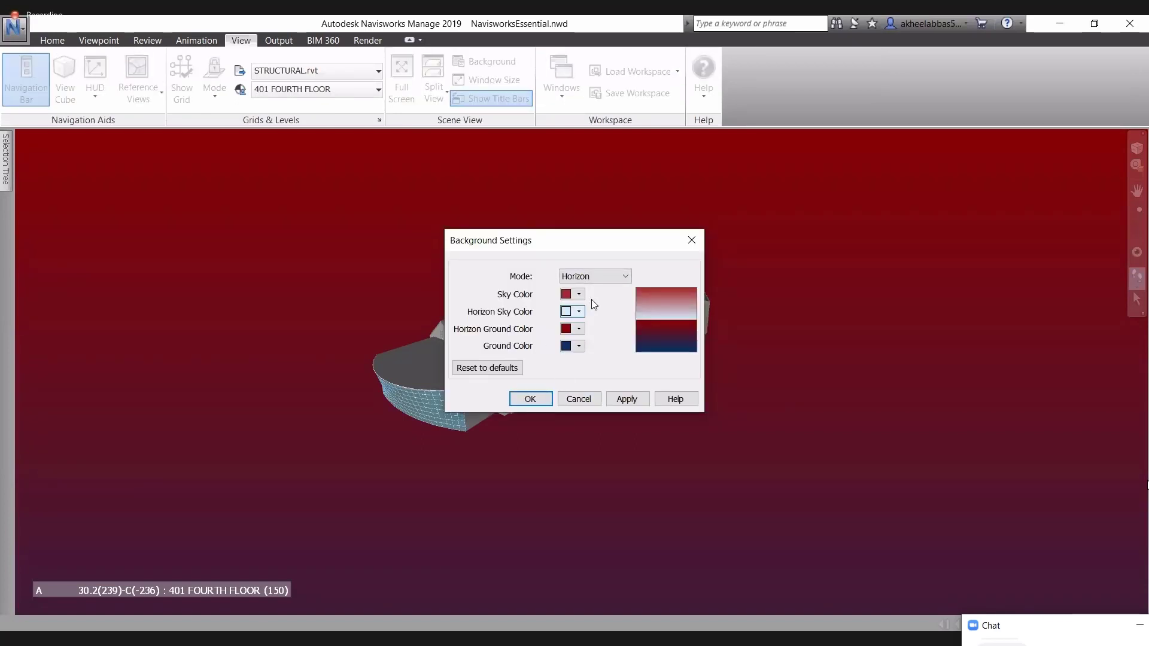
{"action": "left_click", "coordinate": [603, 279]}
{"action": "left_click", "coordinate": [595, 287]}
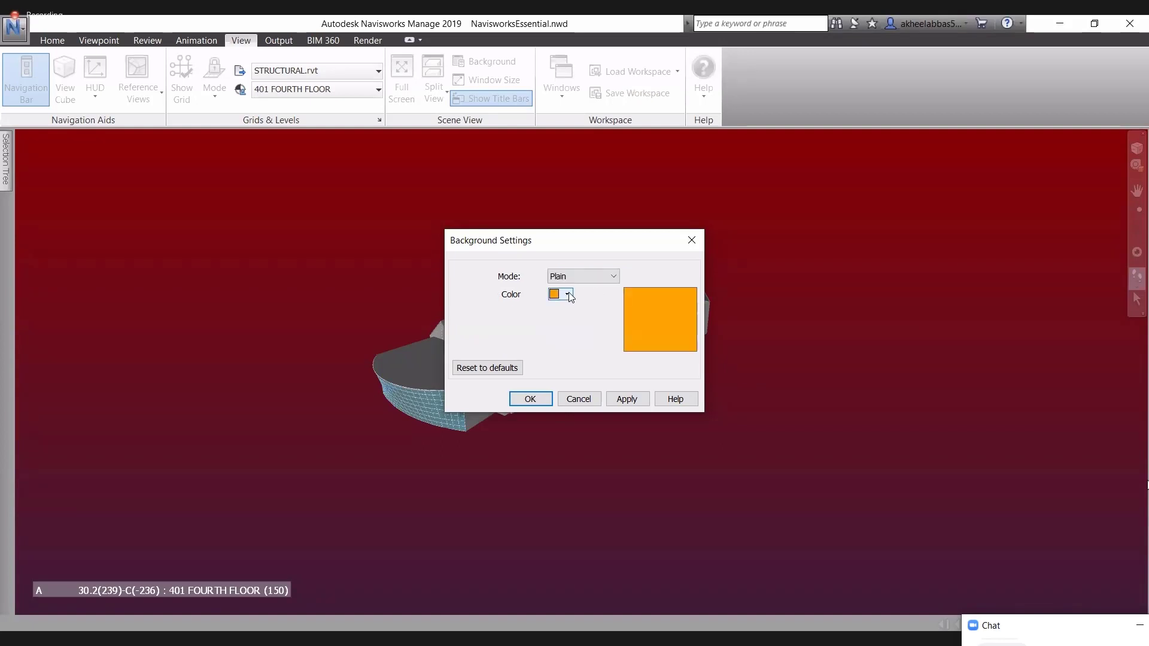
{"action": "left_click", "coordinate": [627, 398]}
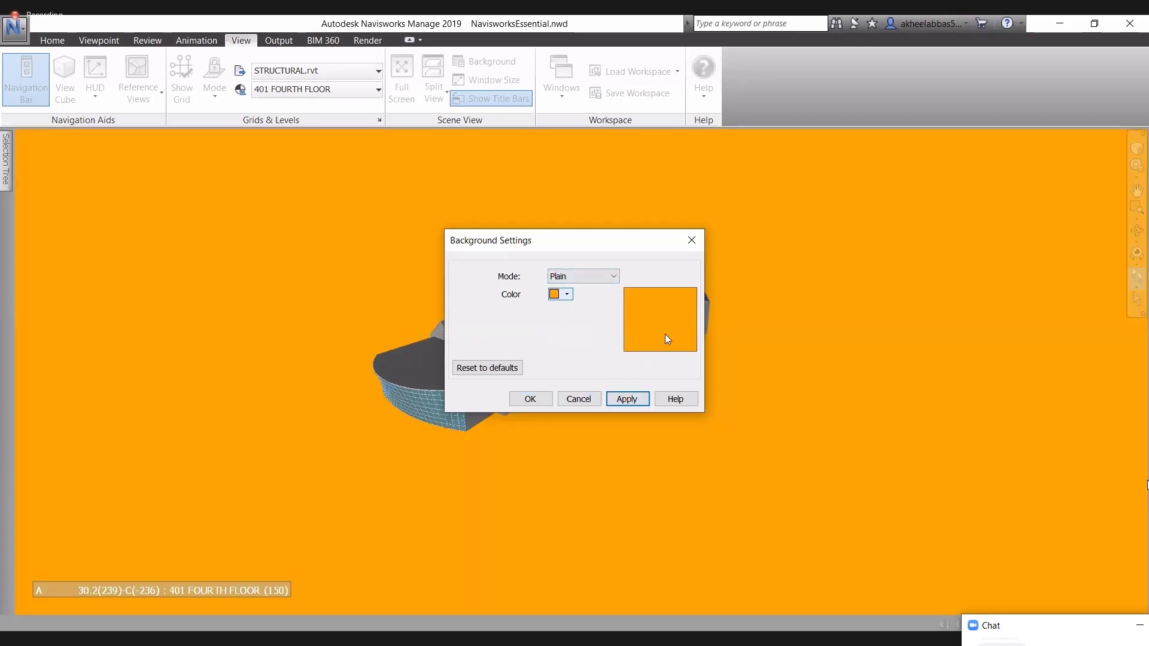
Change the plain background color to pink and confirm the background settings.
{"action": "left_click", "coordinate": [565, 294]}
{"action": "left_click", "coordinate": [616, 338]}
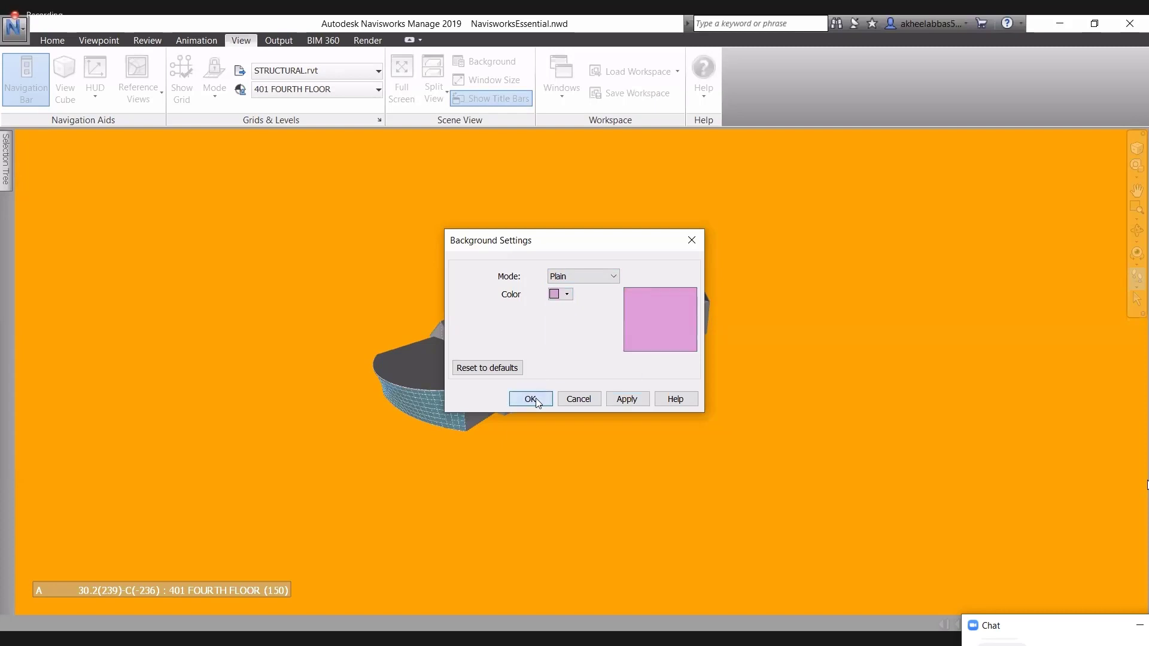
{"action": "key", "text": "Return"}
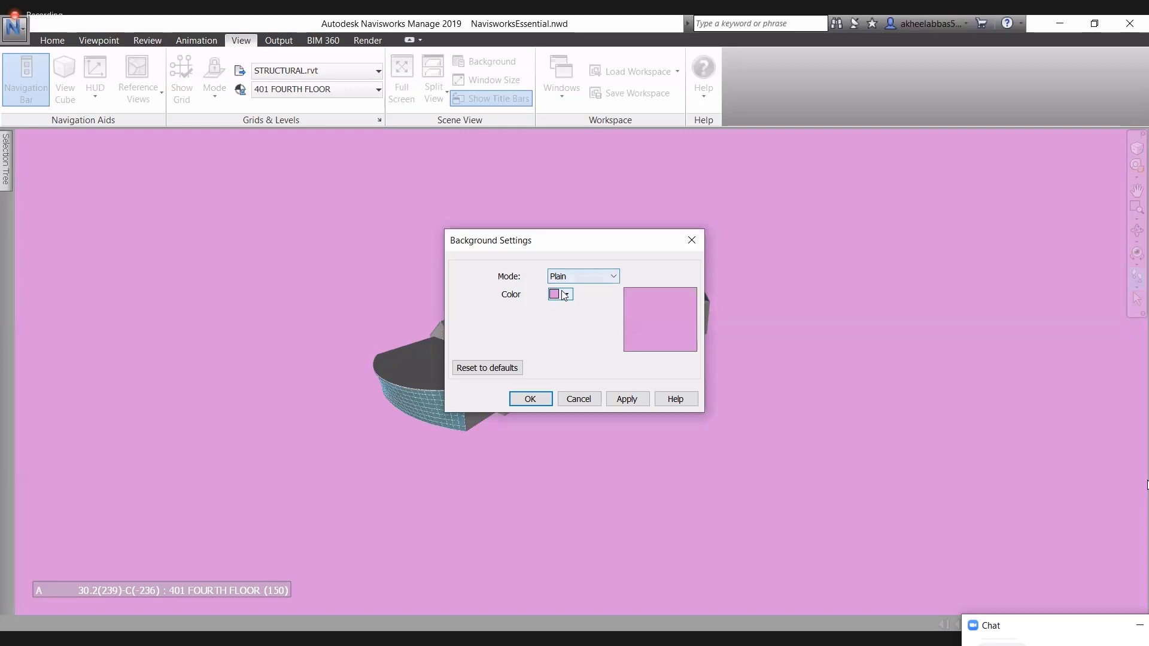
Change the plain background color to white and confirm the background settings.
{"action": "left_click", "coordinate": [565, 294]}
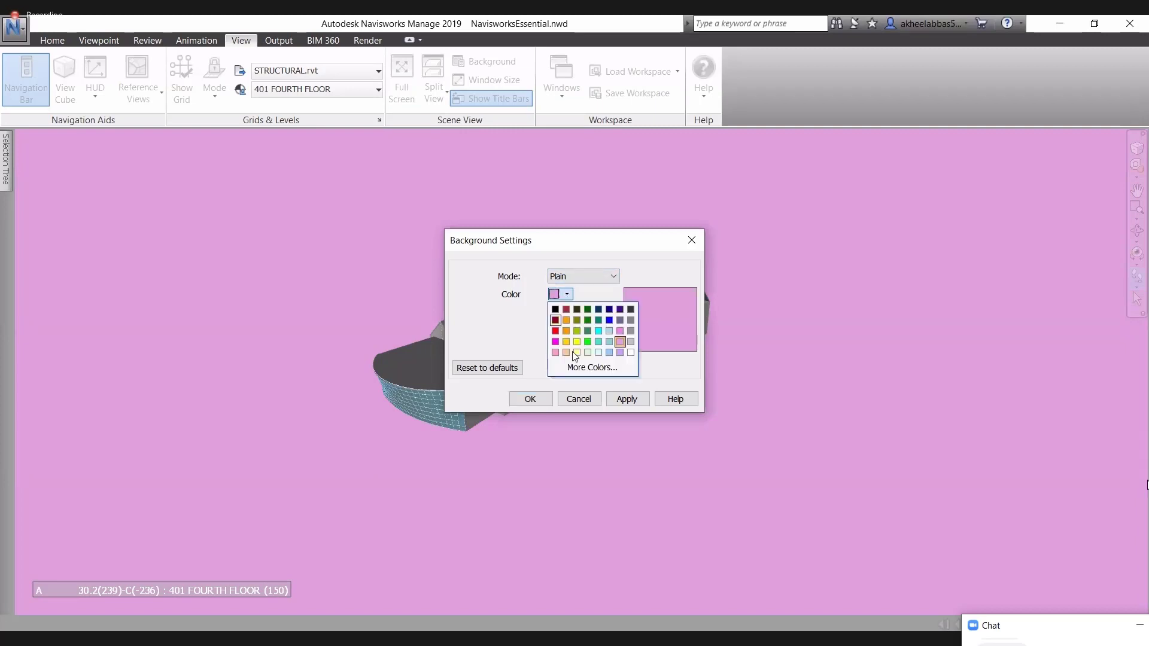
{"action": "left_click", "coordinate": [631, 353]}
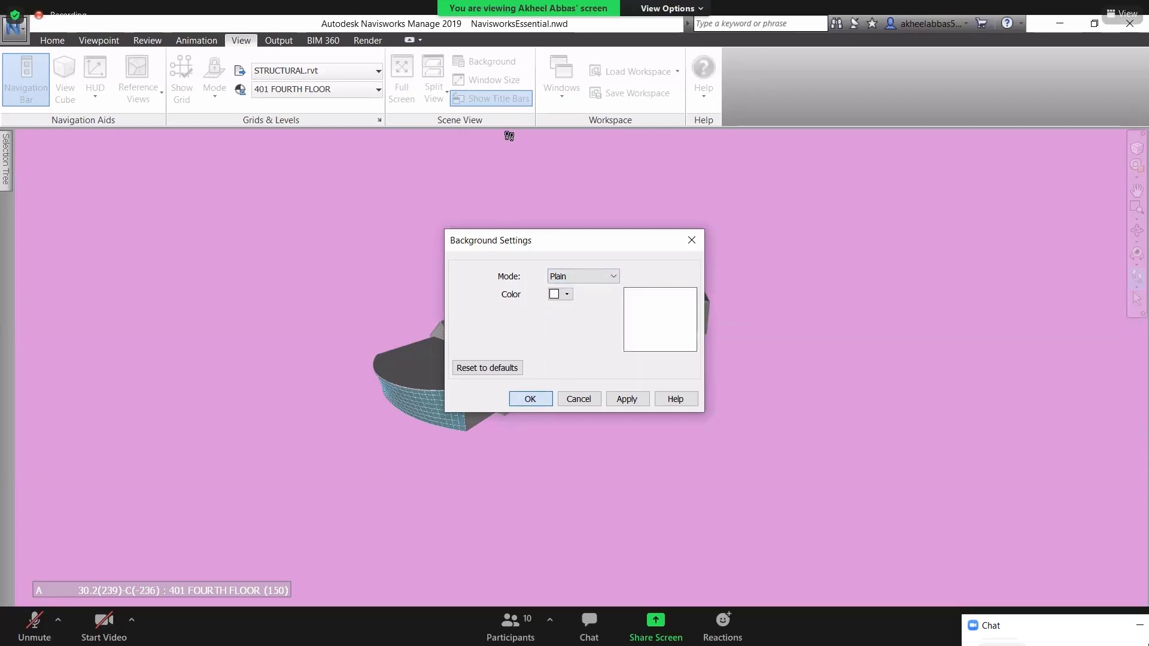
{"action": "key", "text": "Return"}
Switch the background mode to Graduated, keeping the orange top color and light blue bottom color, and confirm the settings.
{"action": "left_click", "coordinate": [491, 61]}
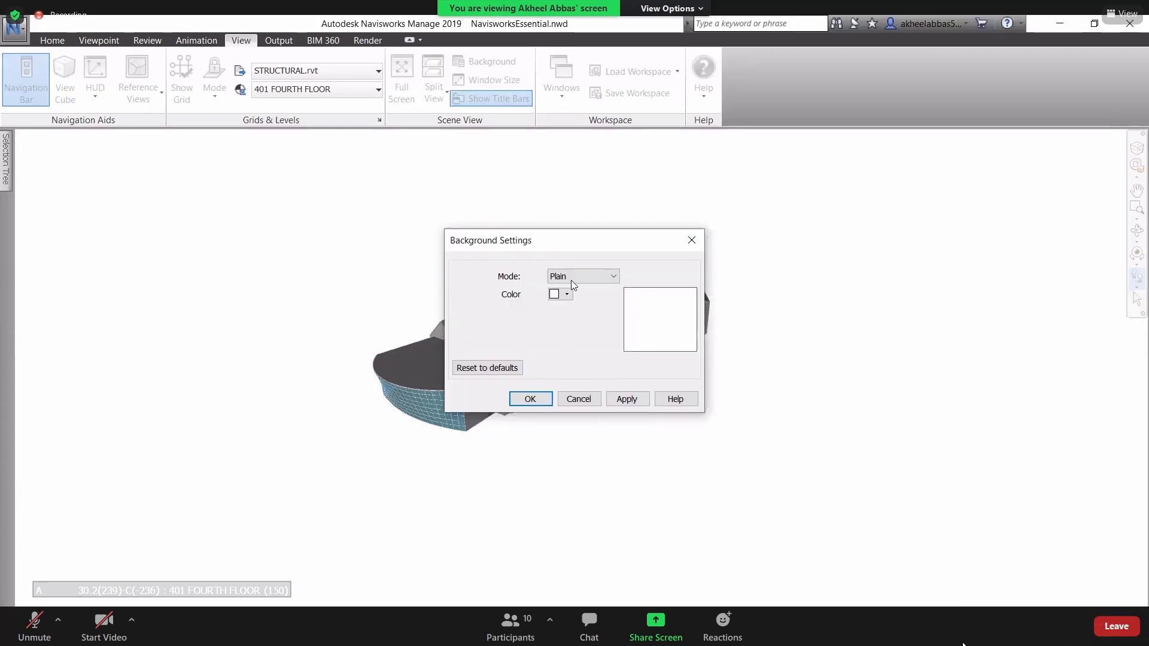
{"action": "left_click", "coordinate": [573, 279]}
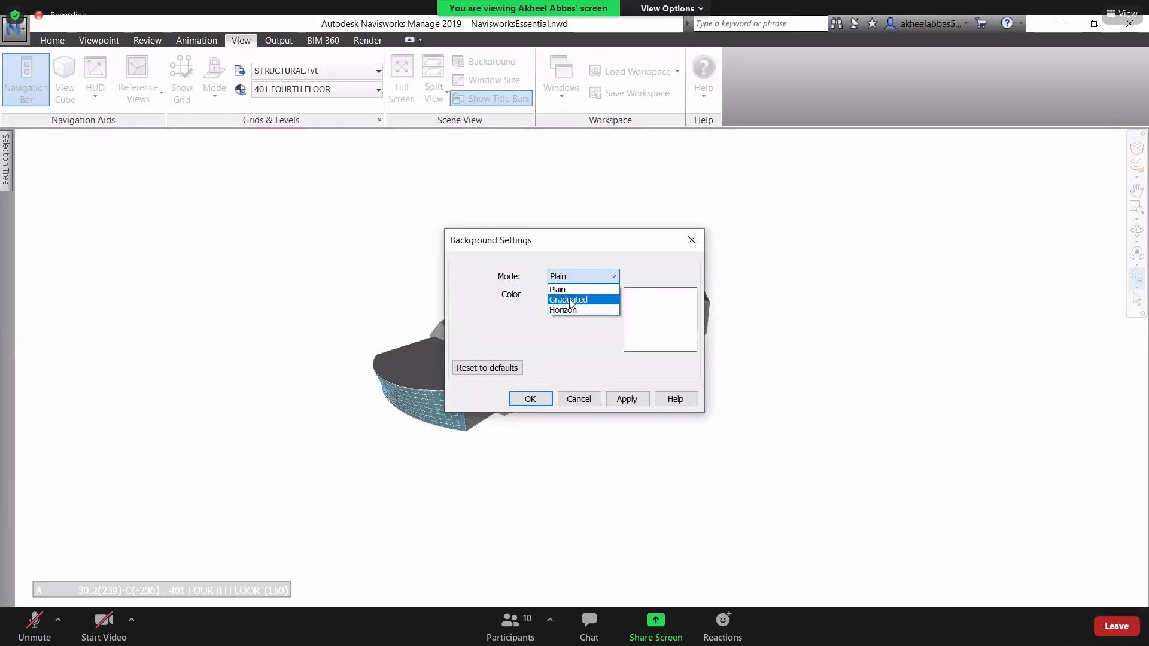
{"action": "left_click", "coordinate": [572, 301]}
{"action": "left_click", "coordinate": [625, 400]}
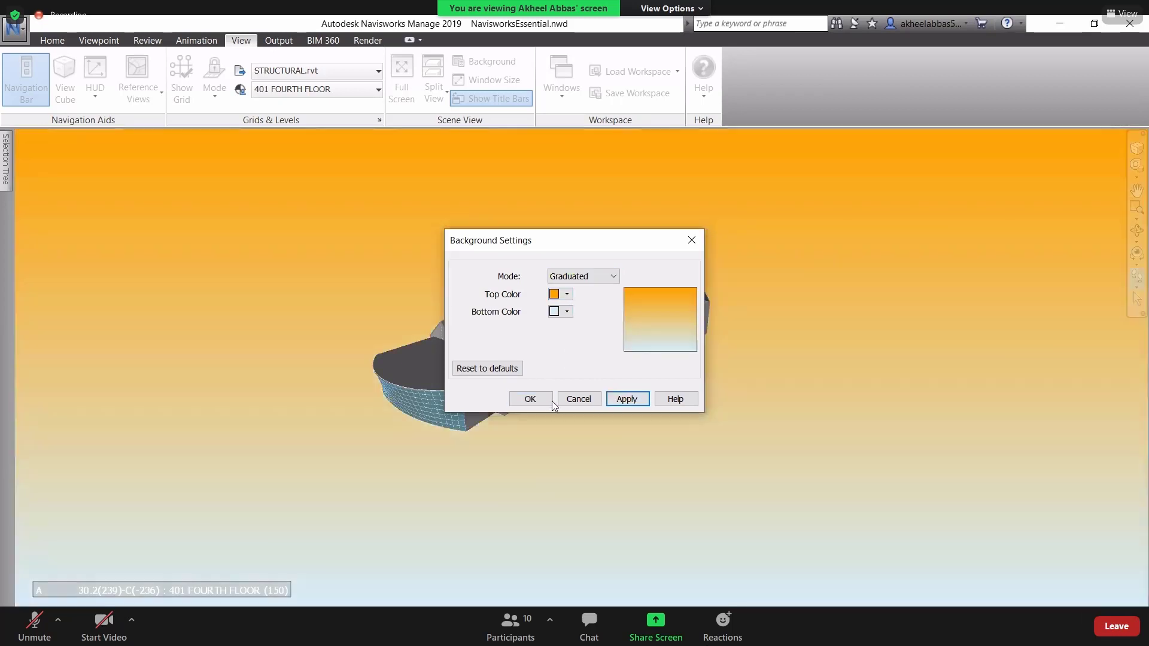
{"action": "left_click", "coordinate": [531, 399]}
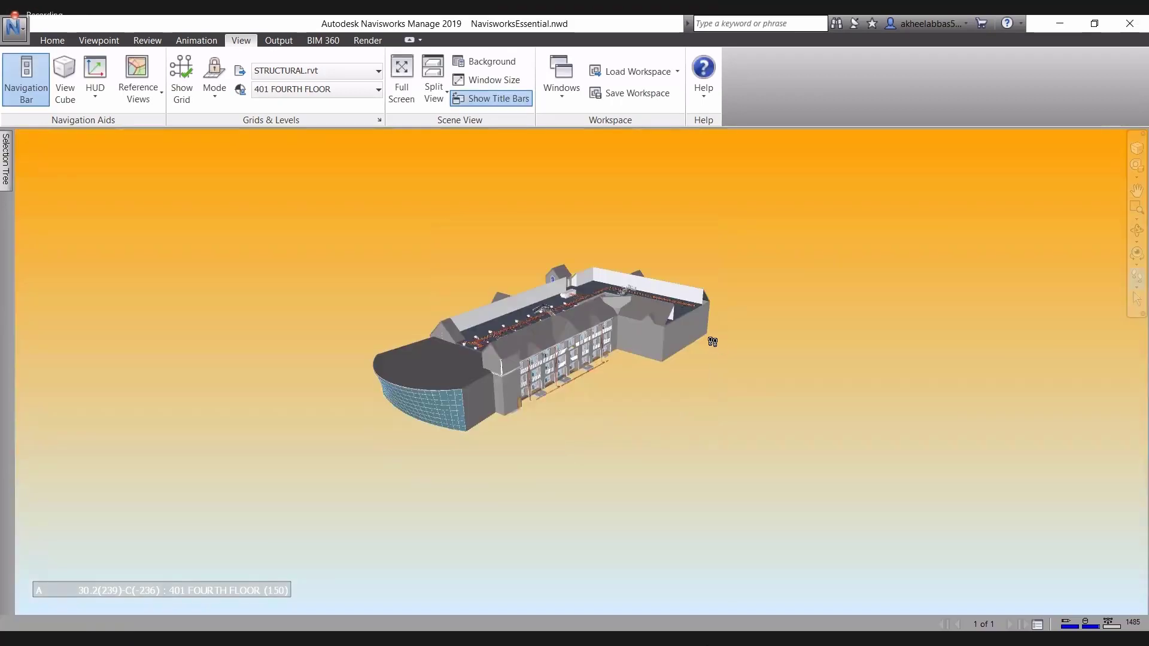
Set the scene view's window size type to Use Aspect Ratio with a width of 400.
{"action": "left_click", "coordinate": [491, 83]}
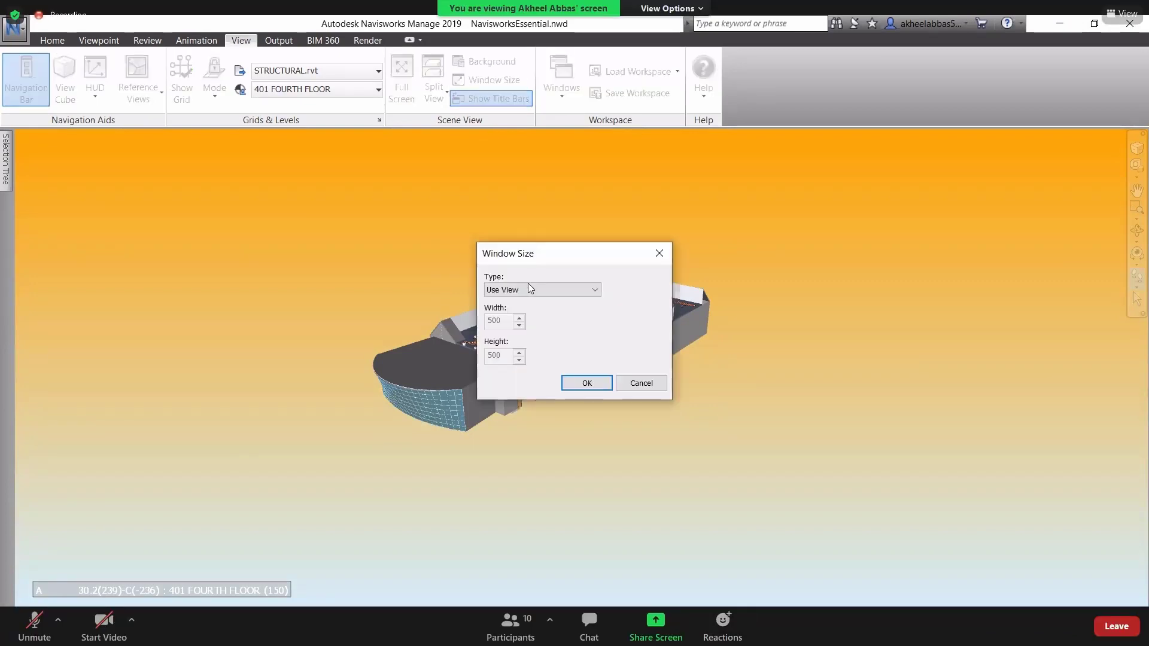
{"action": "left_click", "coordinate": [530, 289]}
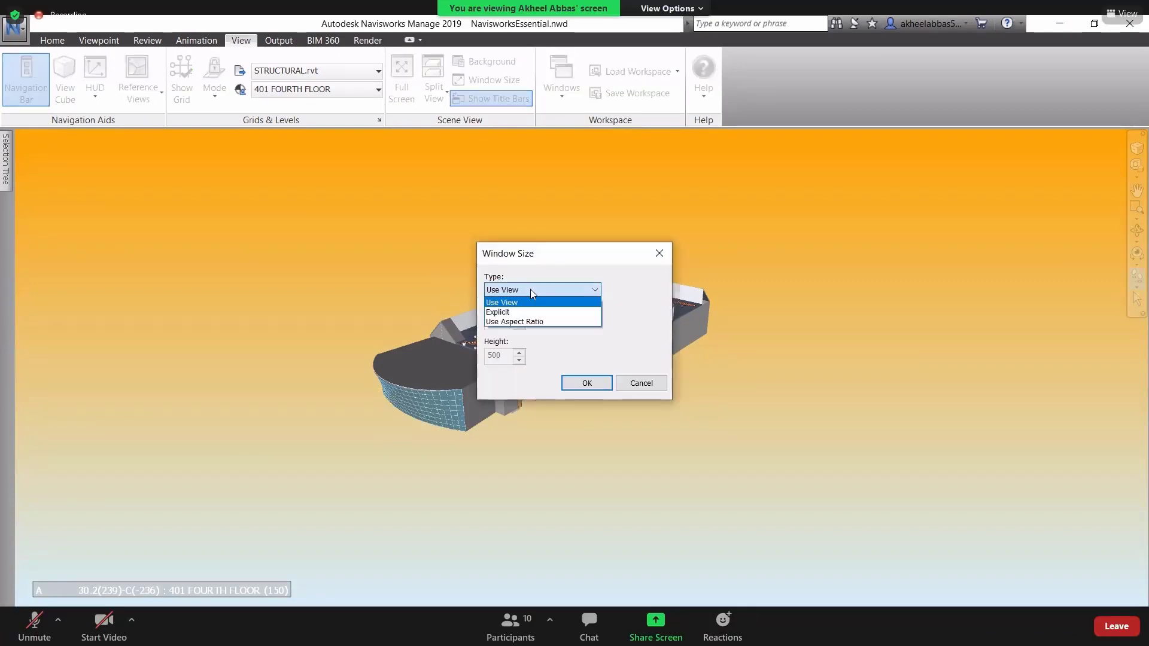
{"action": "left_click", "coordinate": [530, 321]}
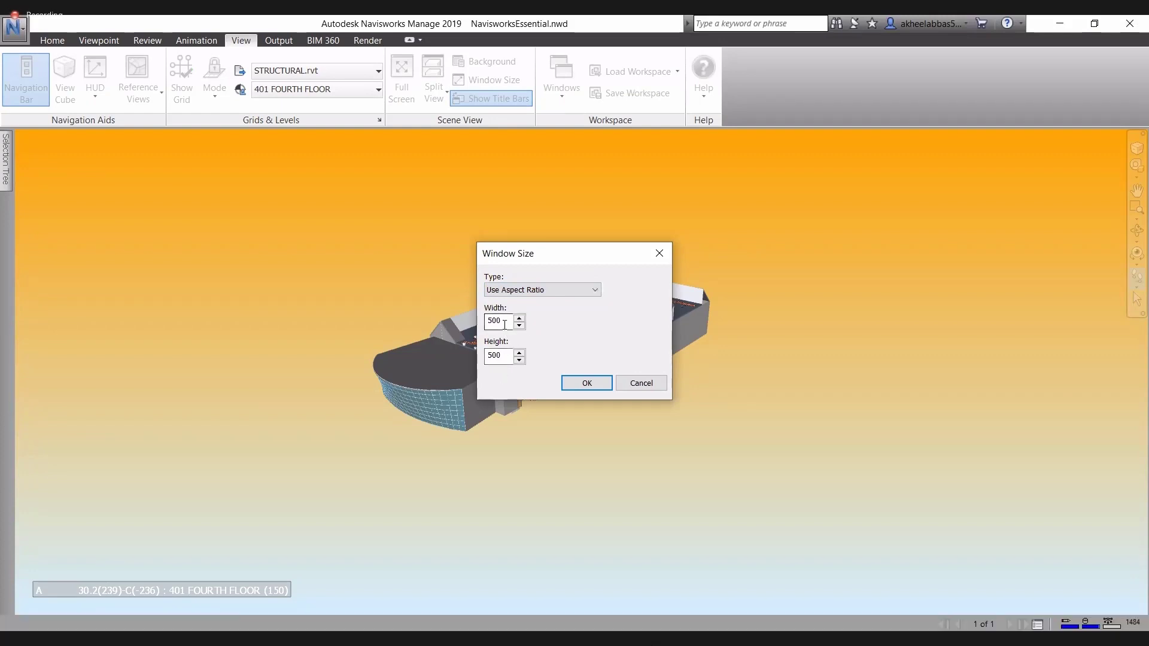
{"action": "left_click_drag", "start_coordinate": [506, 324], "coordinate": [442, 330]}
{"action": "type", "text": "4"}
{"action": "left_click", "coordinate": [575, 384]}
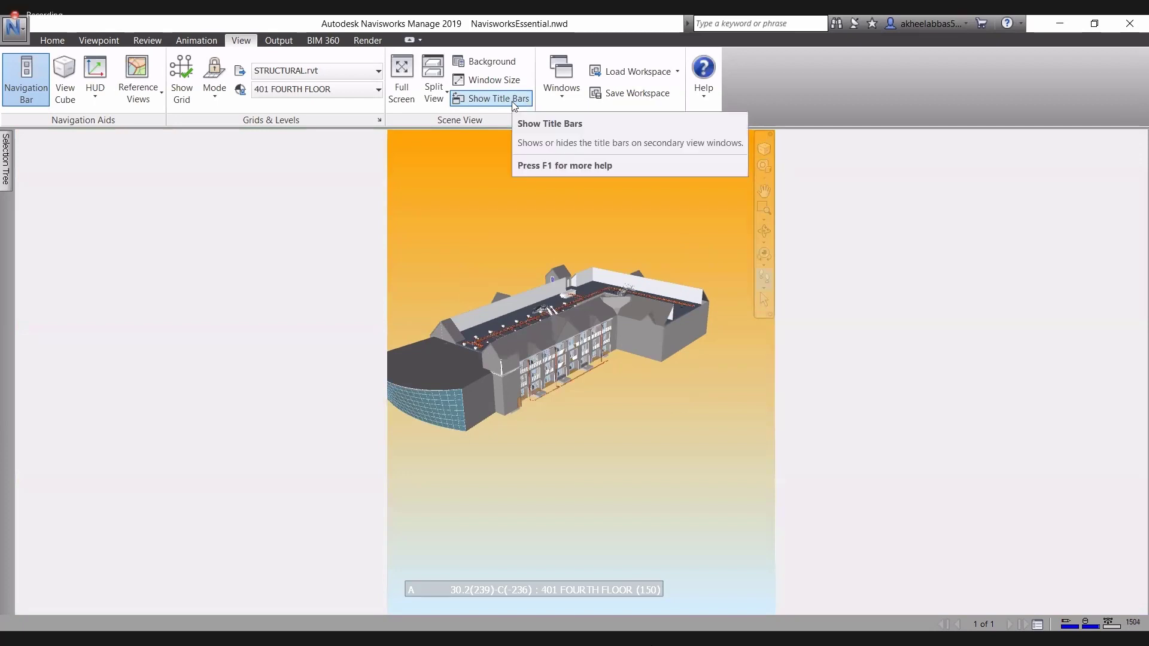
Set the window size width to 500 for the aspect-ratio scene view.
{"action": "left_click", "coordinate": [487, 80]}
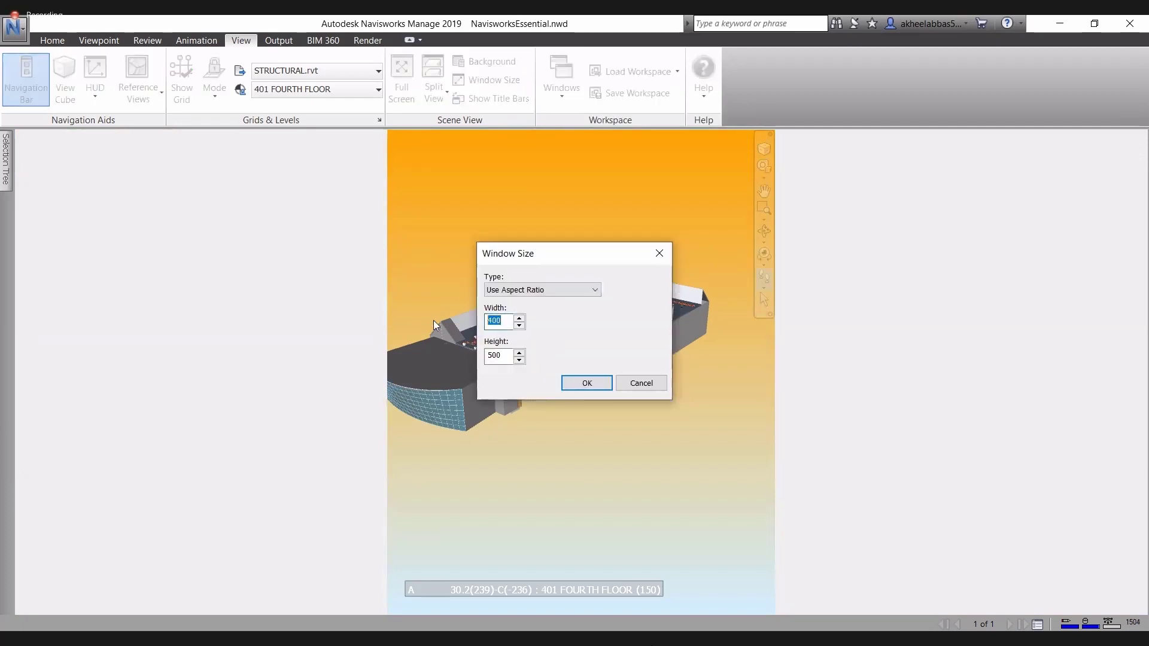
{"action": "type", "text": "500"}
{"action": "key", "text": "Return"}
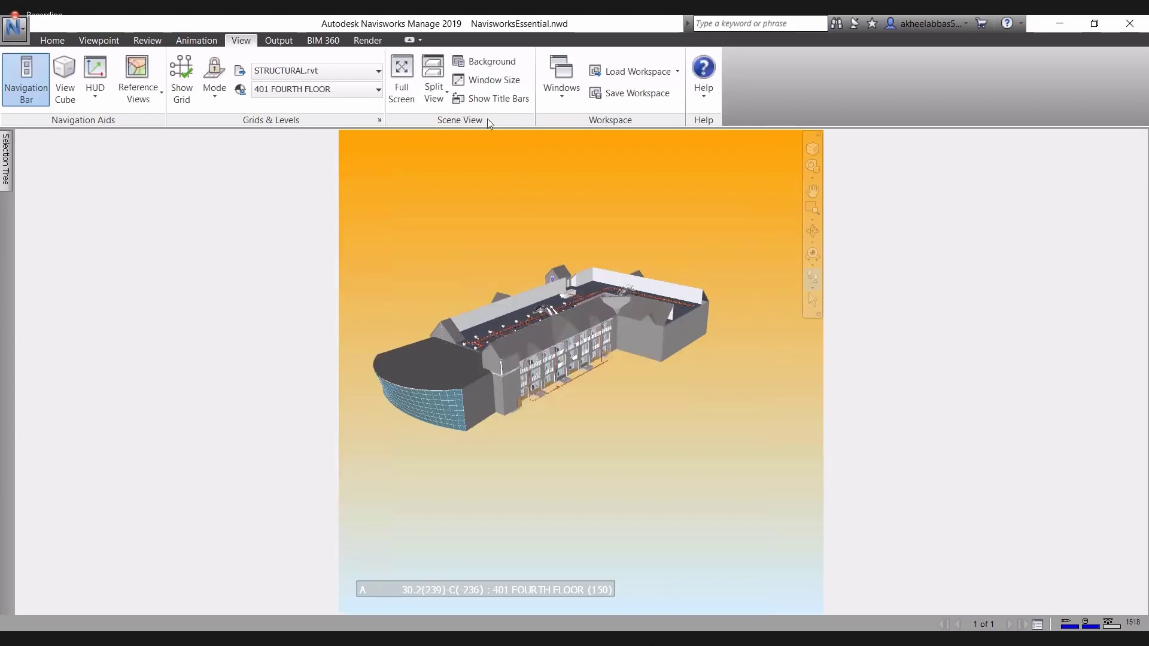
Set the window size type to Use View so the scene fills the available area.
{"action": "left_click", "coordinate": [566, 88]}
{"action": "left_click", "coordinate": [504, 90]}
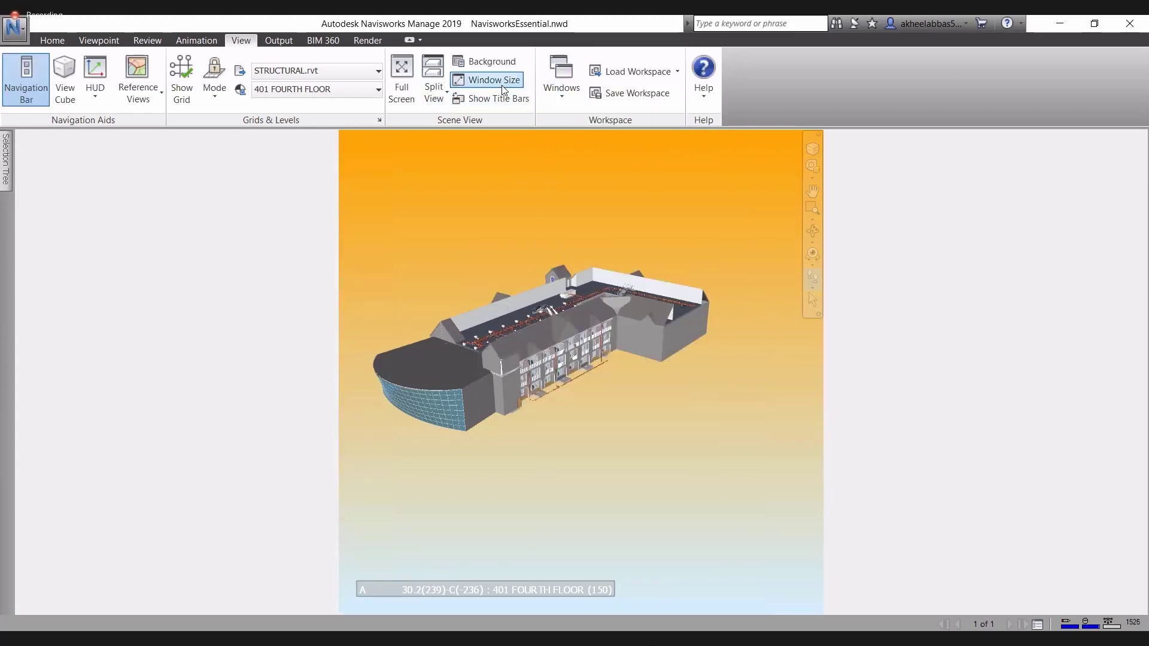
{"action": "left_click", "coordinate": [504, 88]}
{"action": "left_click", "coordinate": [542, 289]}
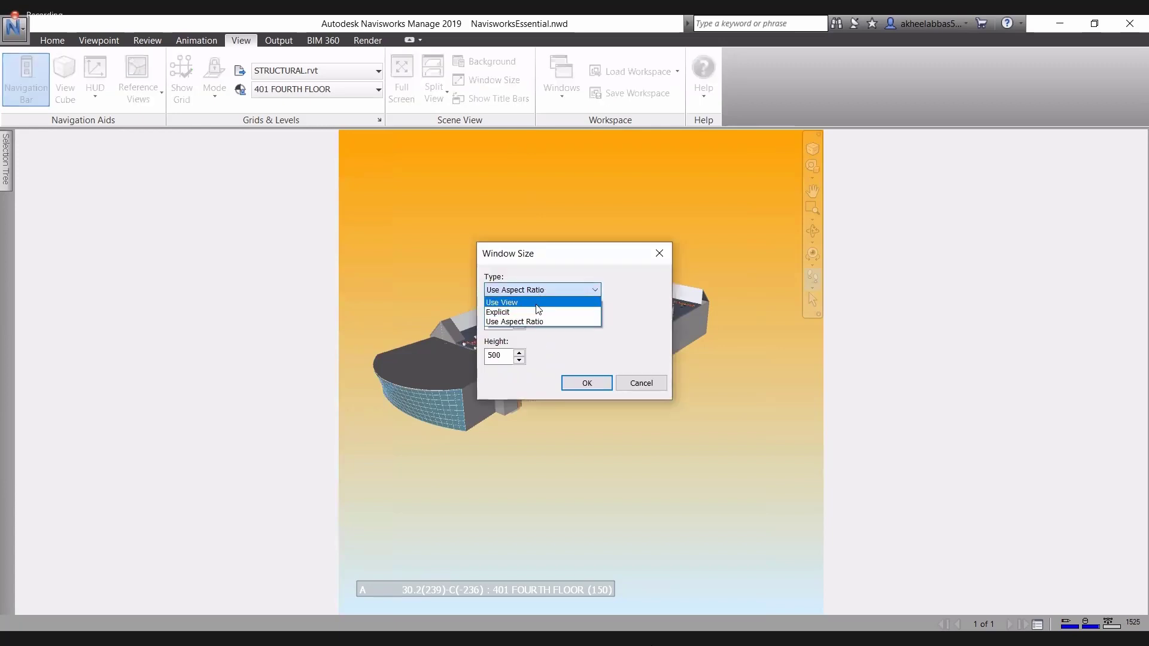
{"action": "left_click", "coordinate": [536, 304]}
{"action": "left_click", "coordinate": [588, 382]}
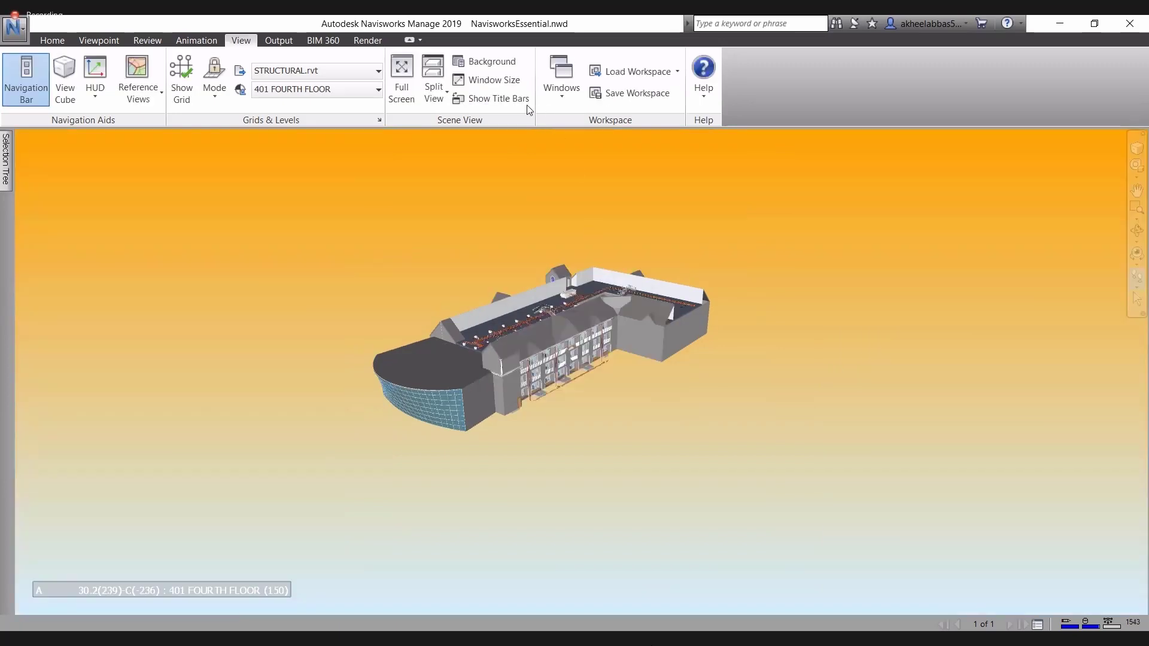
Turn on the title bars for secondary view windows.
{"action": "right_click", "coordinate": [477, 106]}
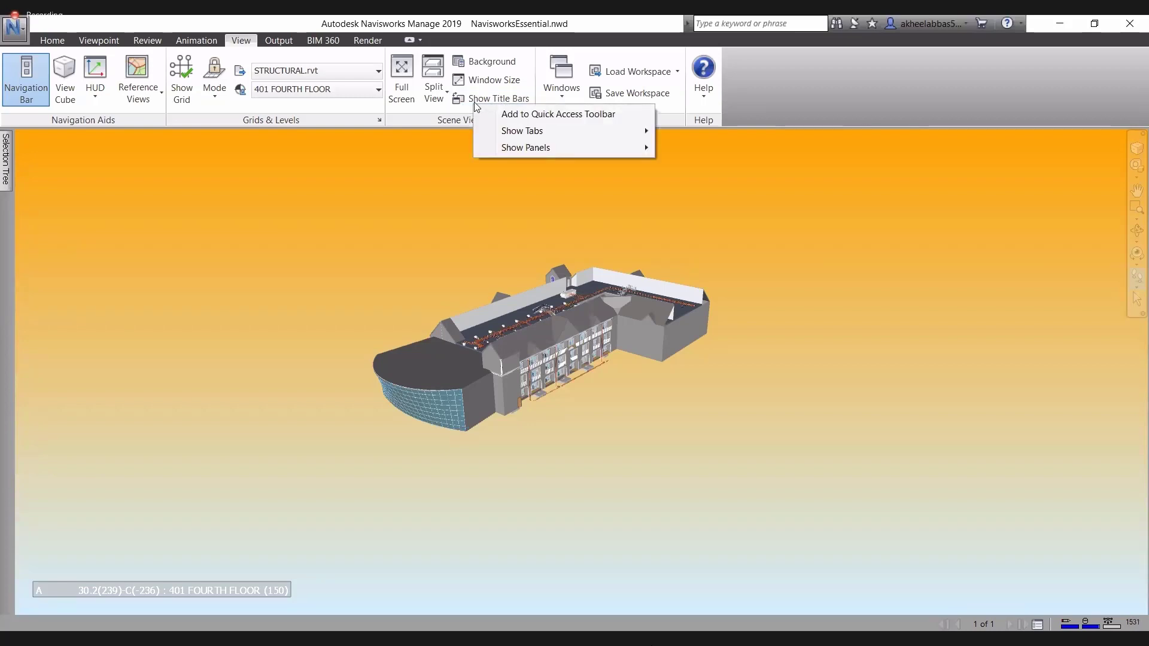
{"action": "left_click", "coordinate": [475, 103]}
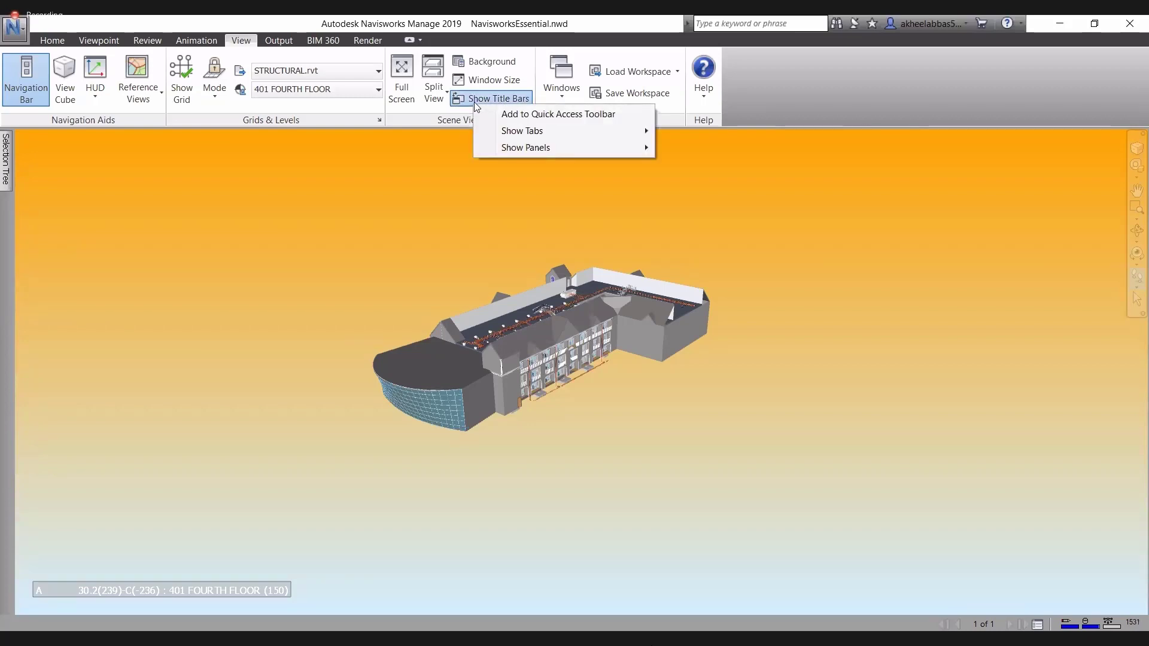
Examine the list of dockable windows and close it without changing any of them.
{"action": "right_click", "coordinate": [558, 91]}
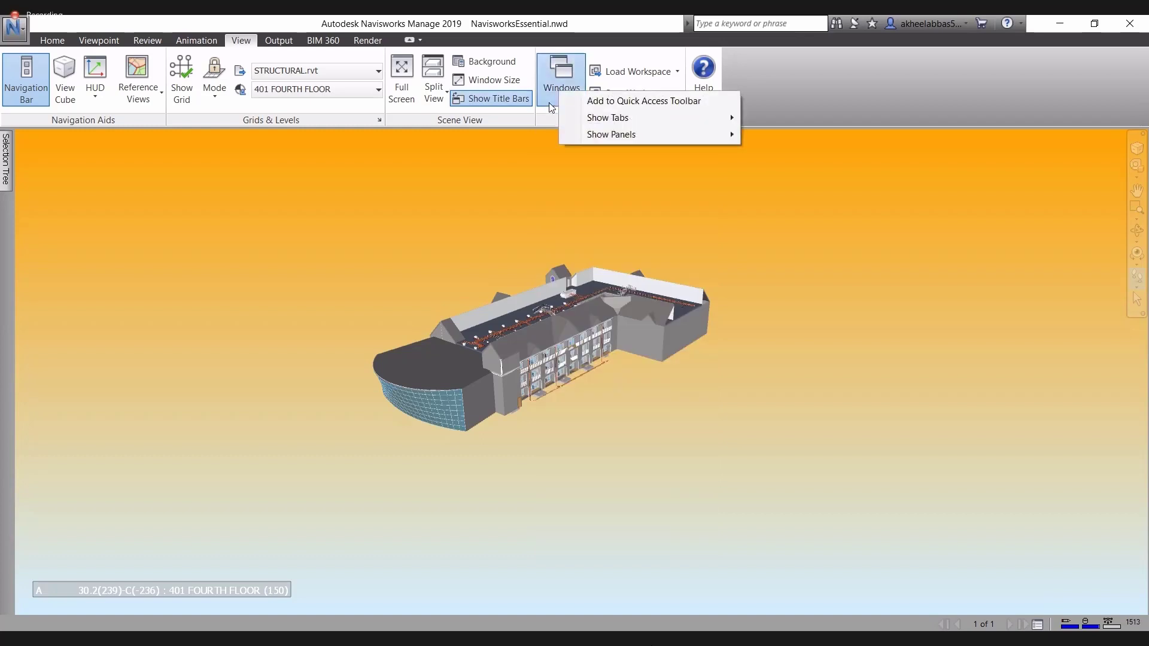
{"action": "left_click", "coordinate": [552, 107]}
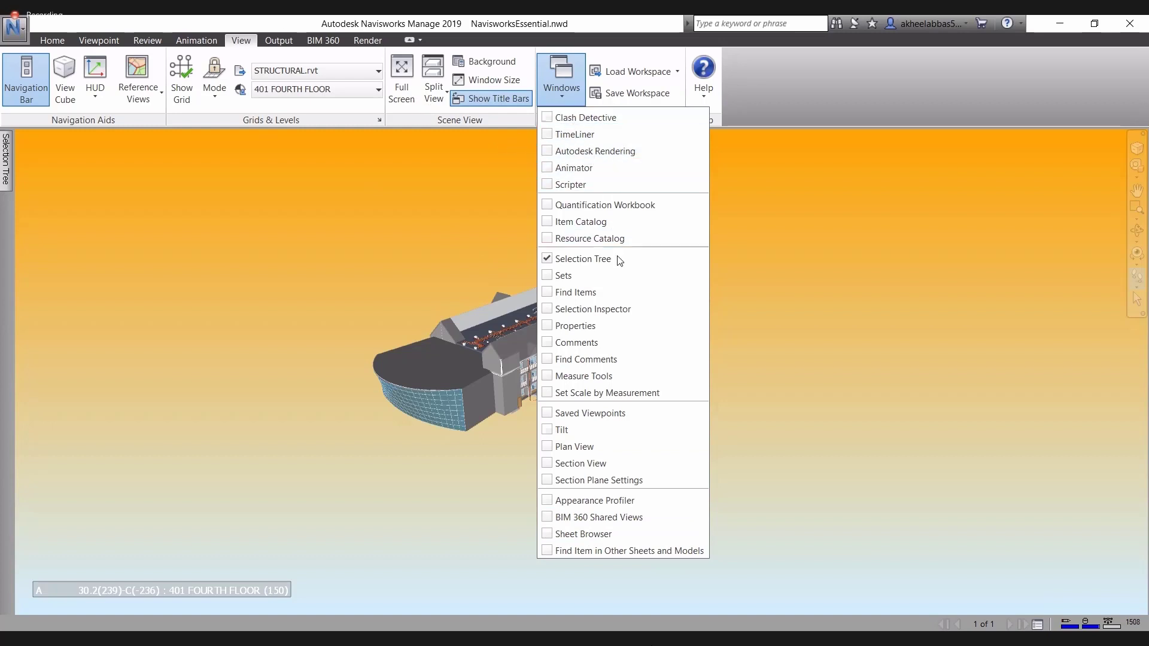
{"action": "left_click", "coordinate": [810, 211]}
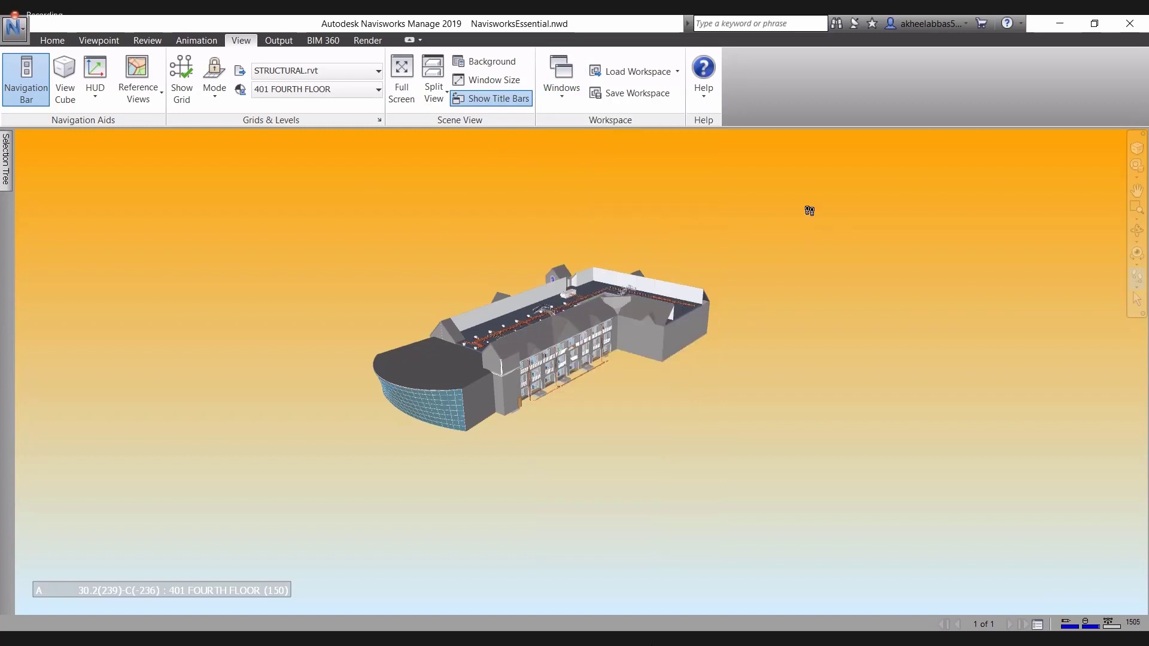
Load the Navisworks Extended workspace and switch to the Navisworks Minimal workspace.
{"action": "left_click", "coordinate": [644, 77]}
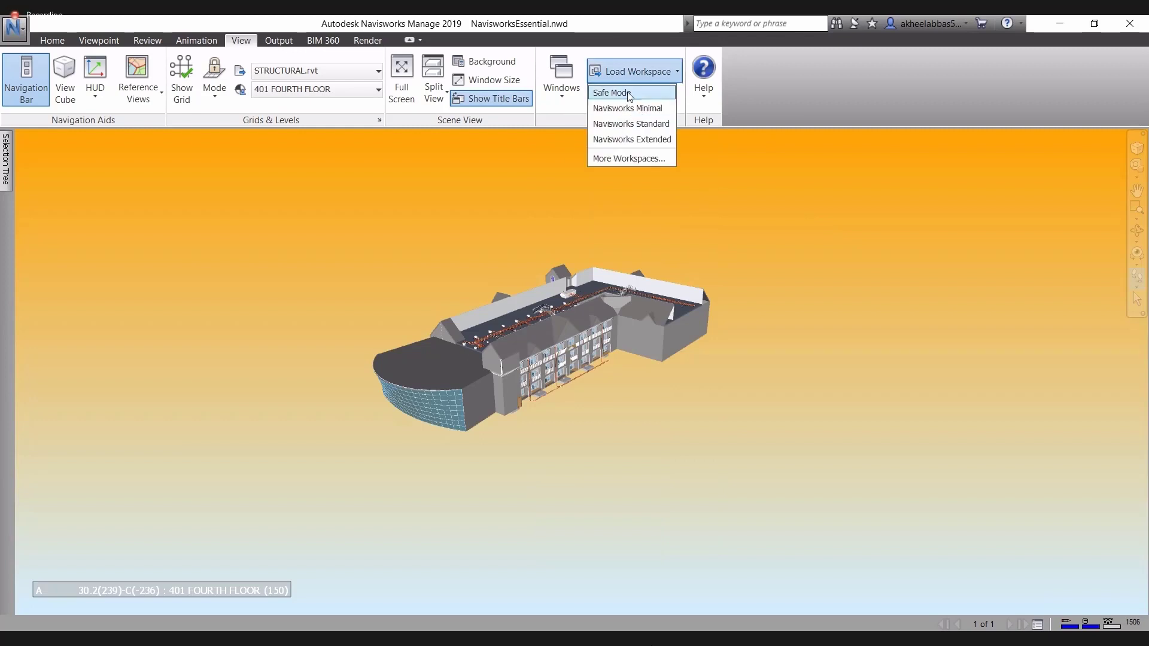
{"action": "left_click", "coordinate": [627, 139]}
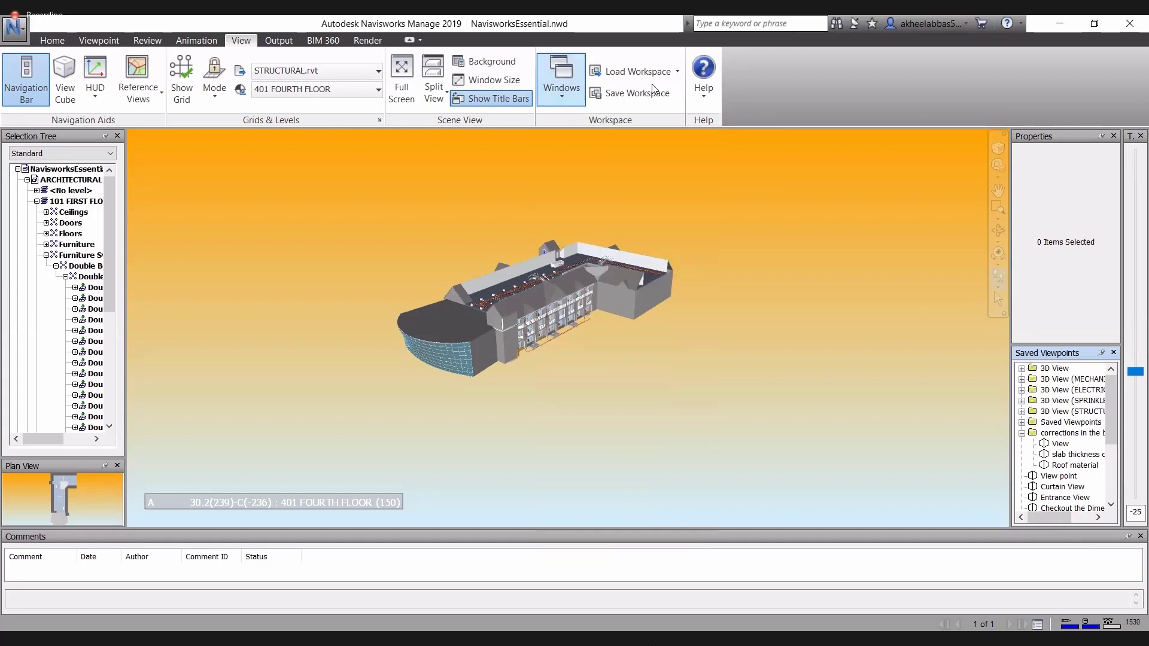
{"action": "left_click", "coordinate": [654, 80]}
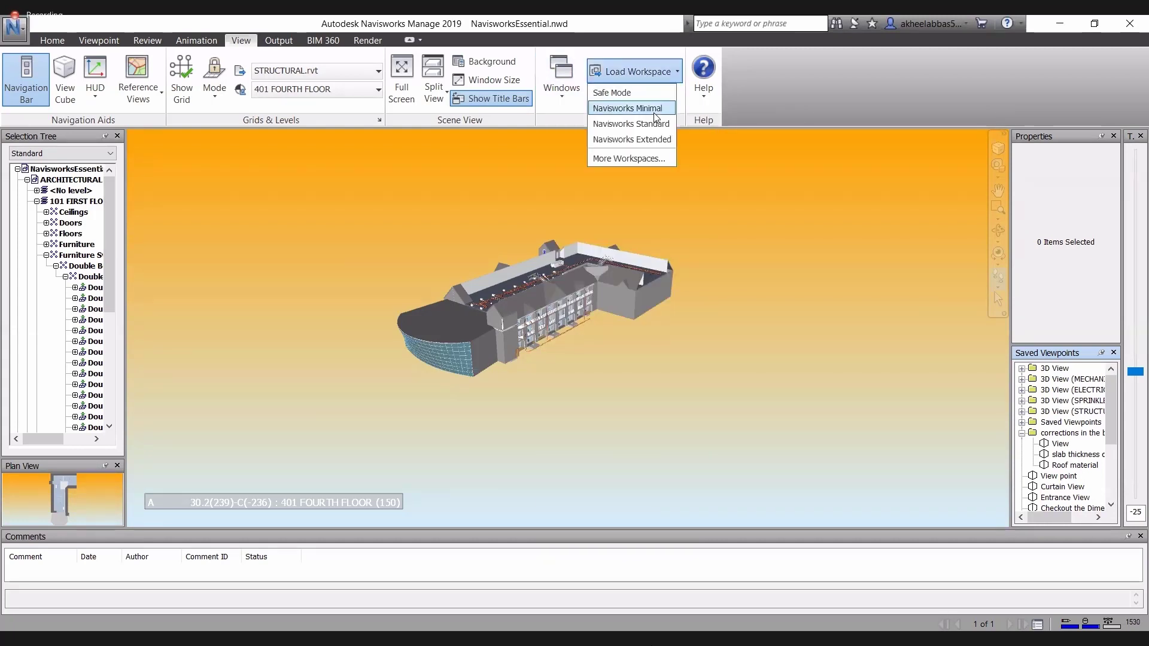
{"action": "left_click", "coordinate": [654, 111]}
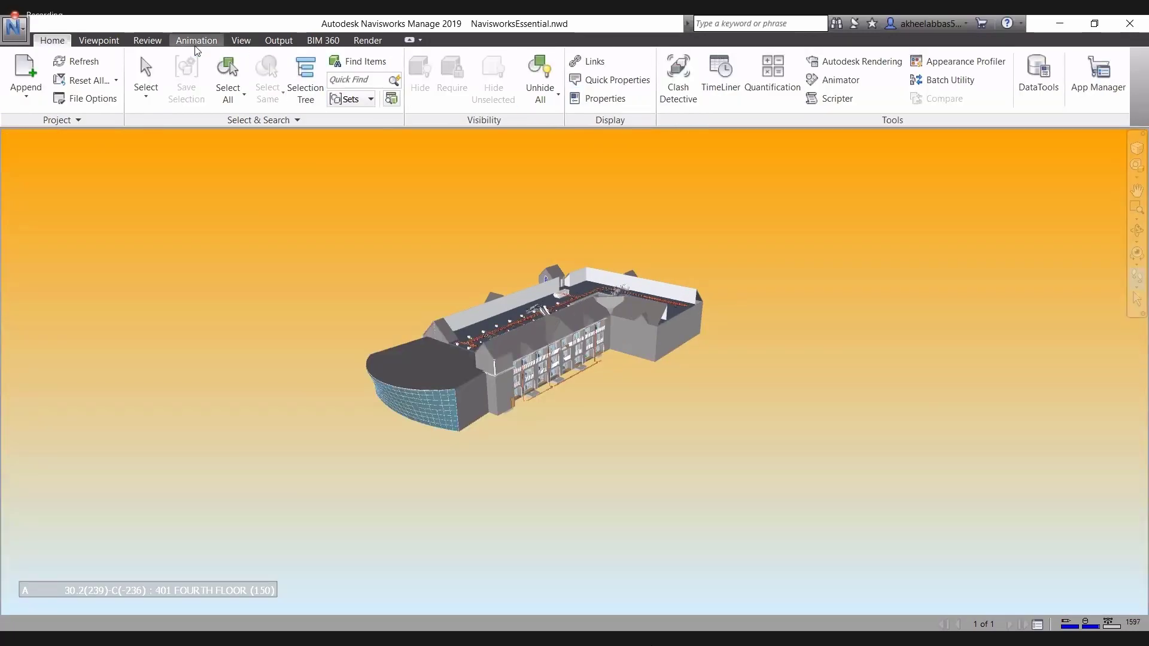
{"action": "left_click", "coordinate": [252, 41]}
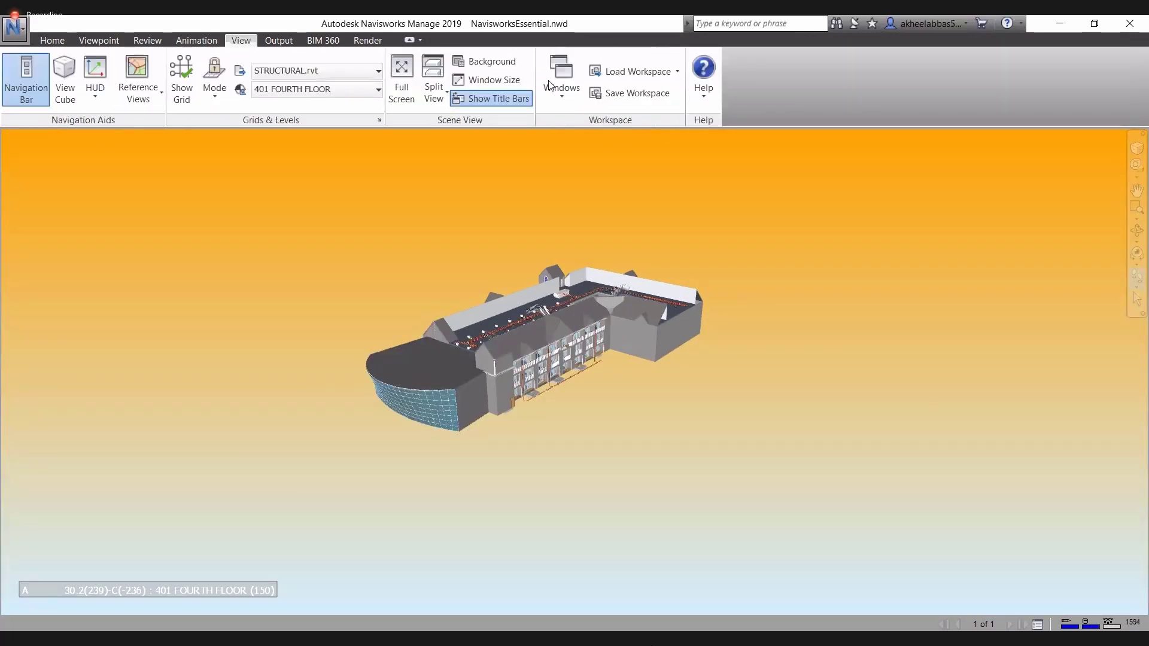
{"action": "left_click", "coordinate": [630, 93]}
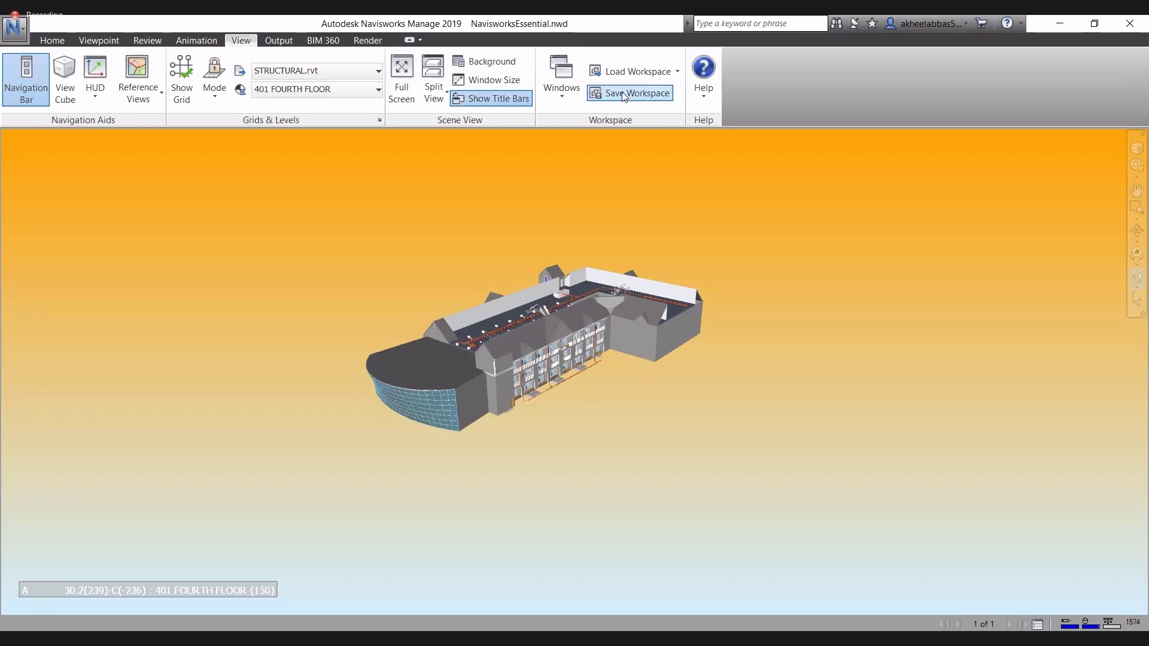
{"action": "left_click", "coordinate": [548, 32]}
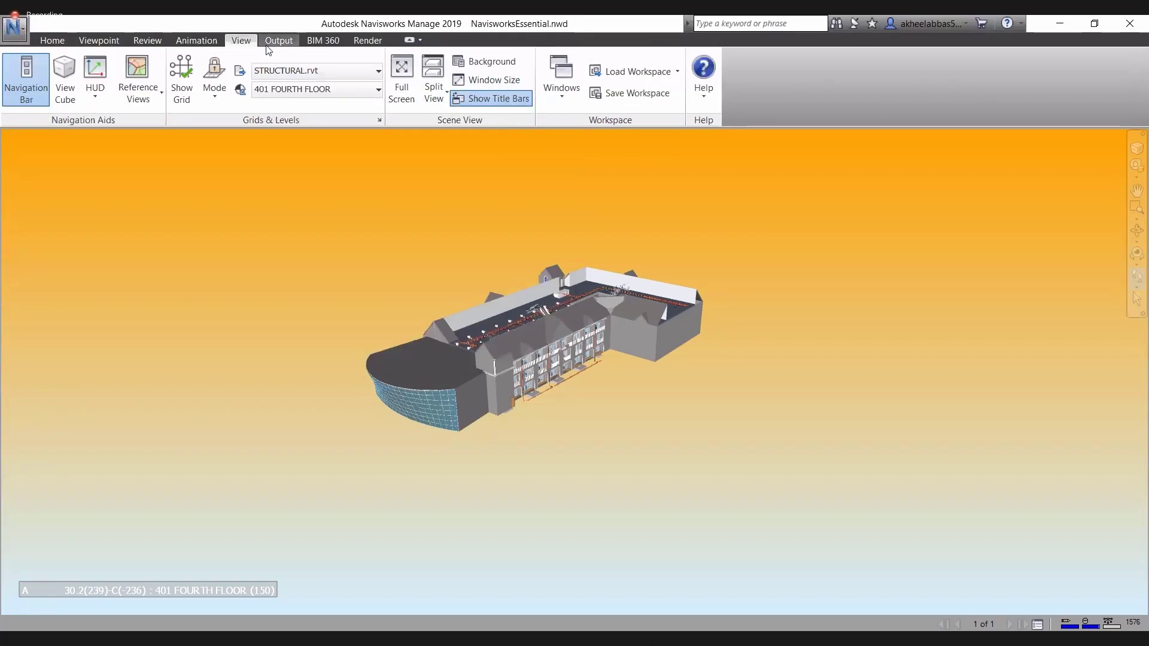
Look at the printer, paper and orientation options in the print setup and dismiss them.
{"action": "left_click", "coordinate": [280, 40]}
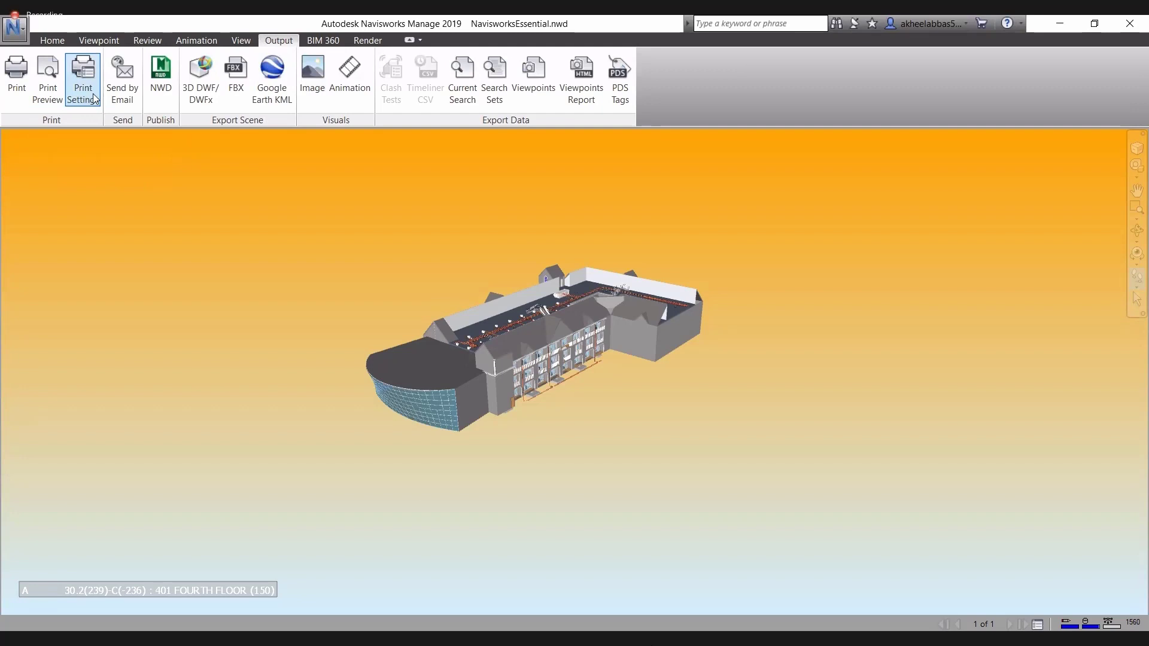
{"action": "left_click", "coordinate": [374, 59]}
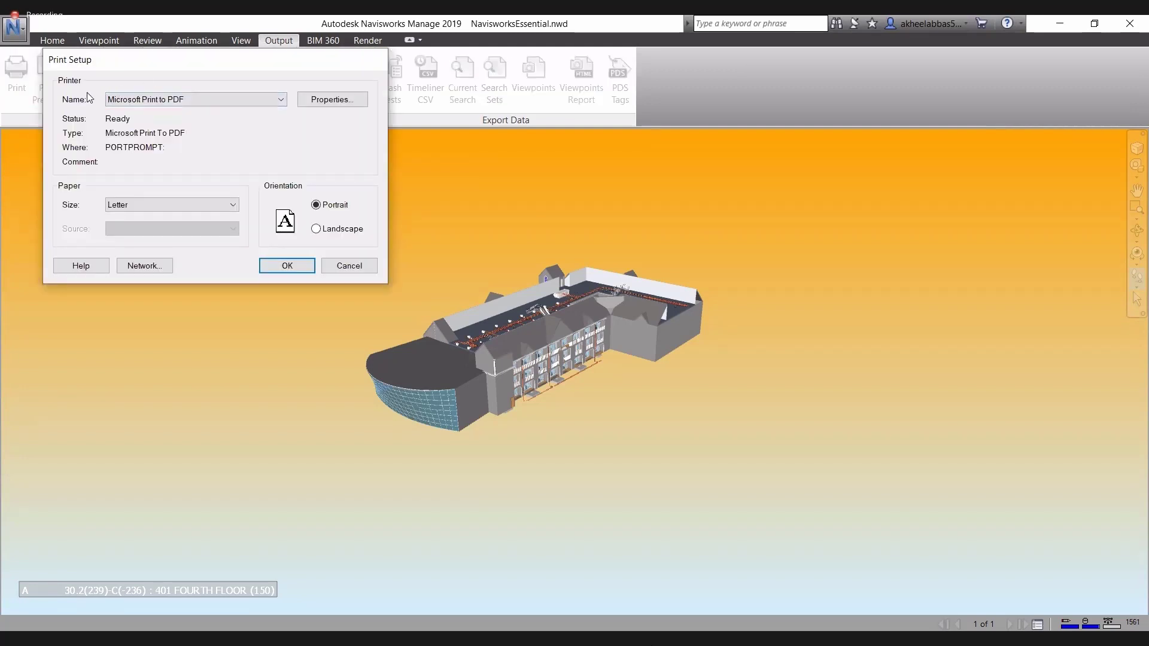
Try to send the model file by email and dismiss the resulting save message.
{"action": "left_click", "coordinate": [133, 91]}
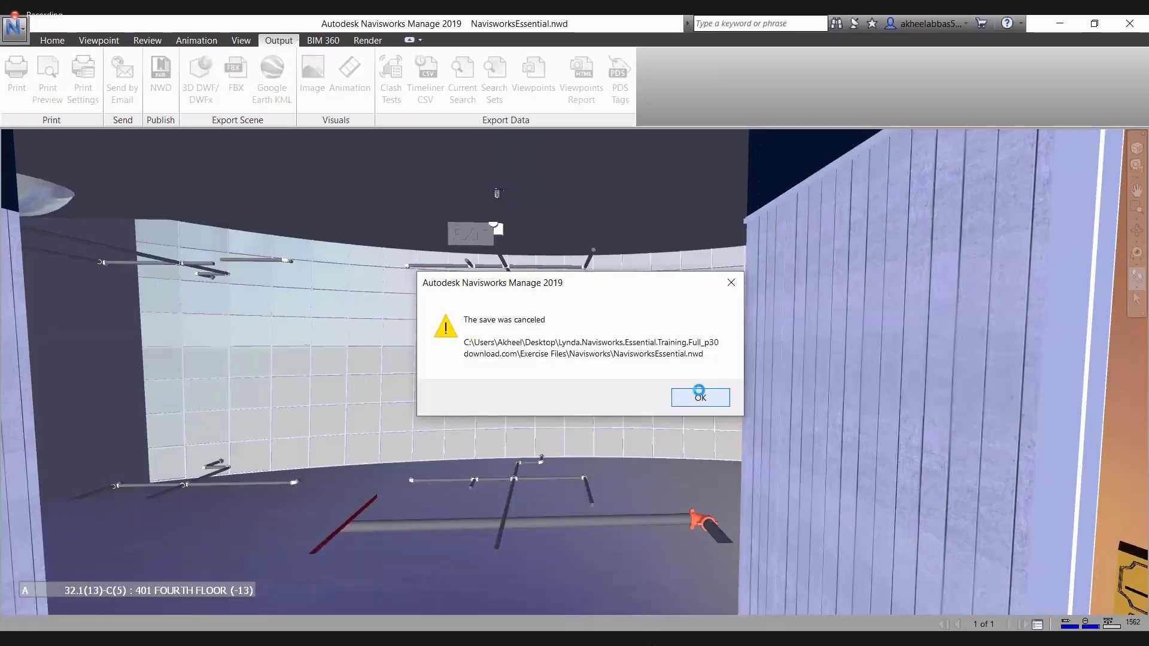
{"action": "left_click", "coordinate": [699, 390]}
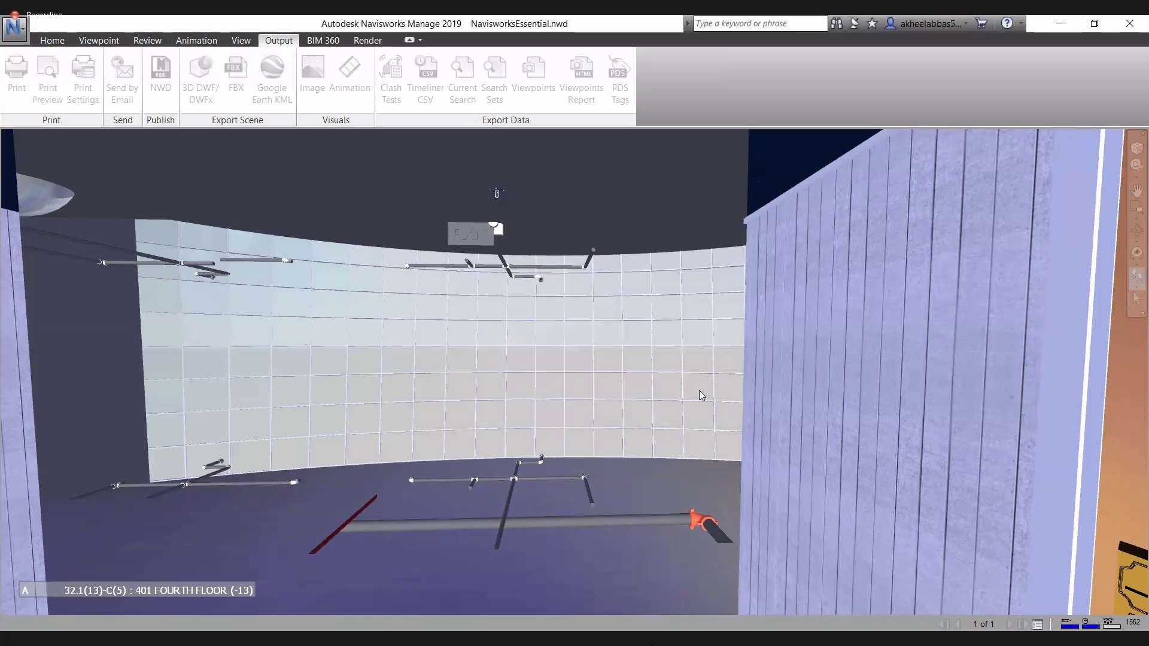
{"action": "left_click", "coordinate": [636, 386]}
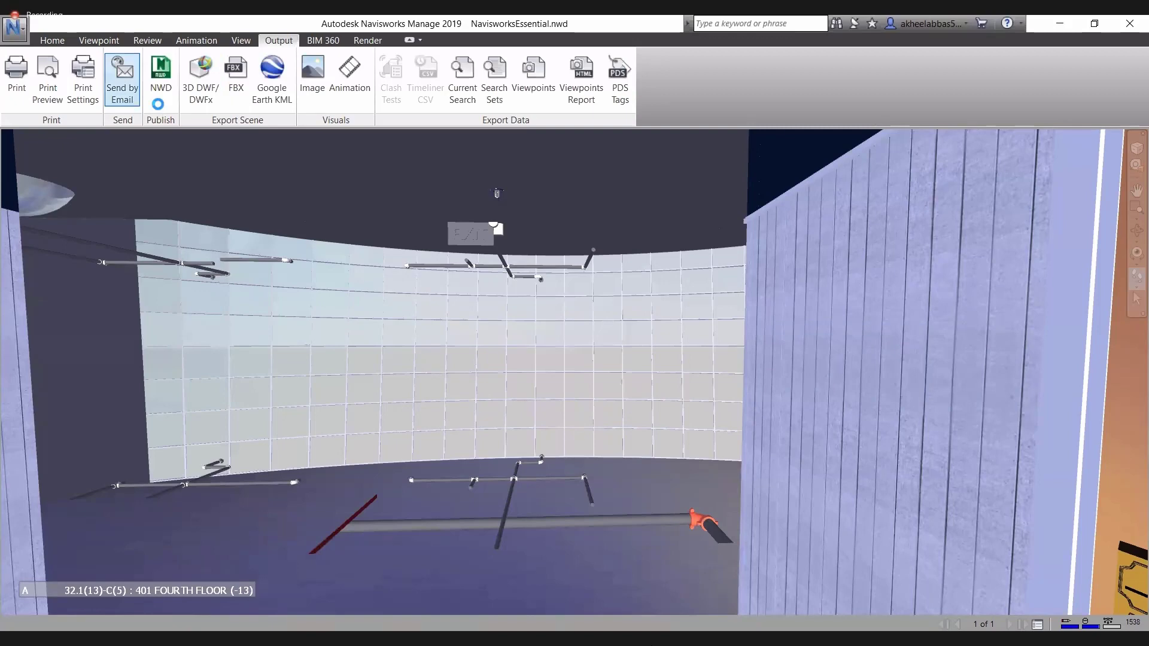
Look at the NWD publish properties and the image export options, dismissing both without publishing or exporting.
{"action": "left_click", "coordinate": [161, 75]}
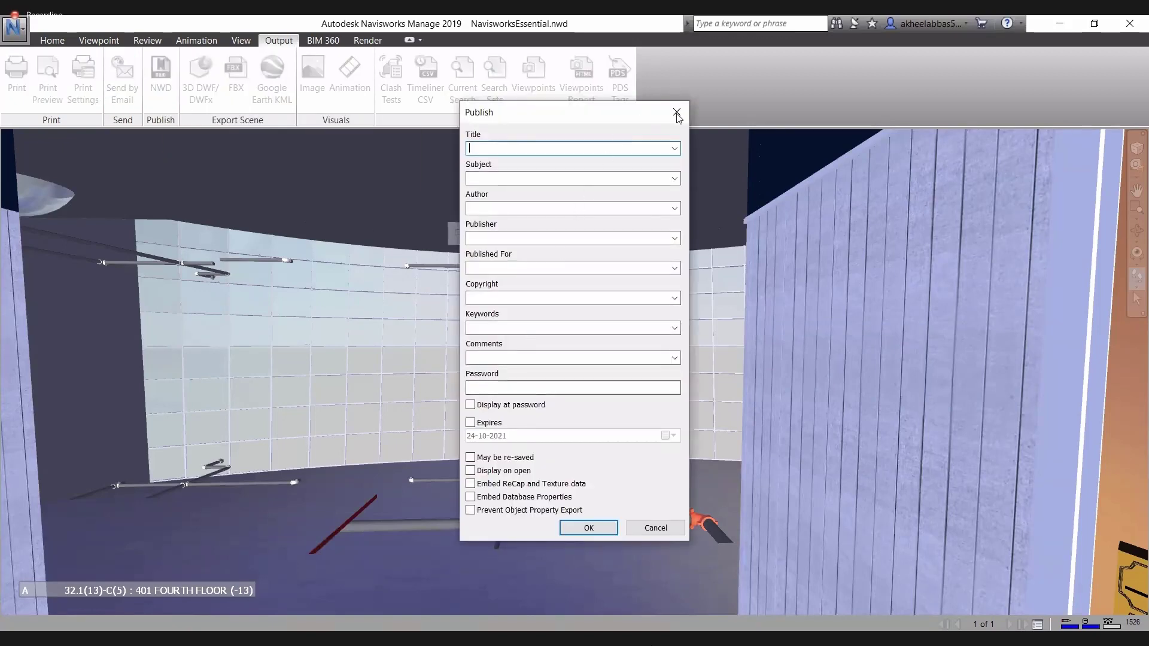
{"action": "key", "text": "Escape"}
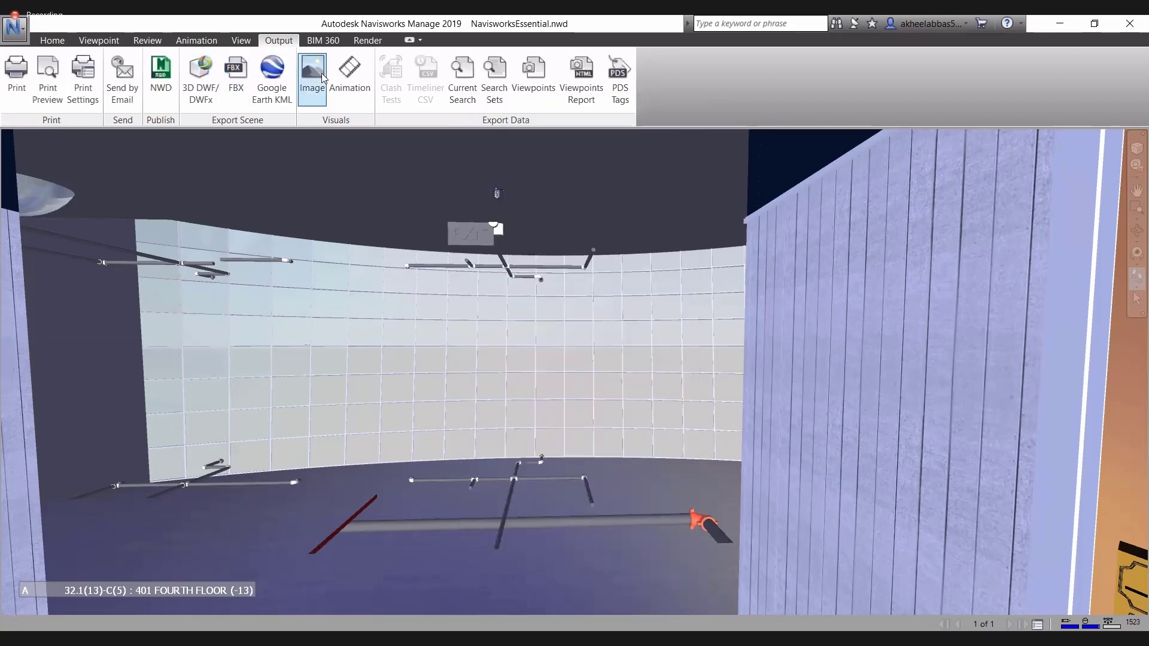
{"action": "left_click", "coordinate": [322, 78]}
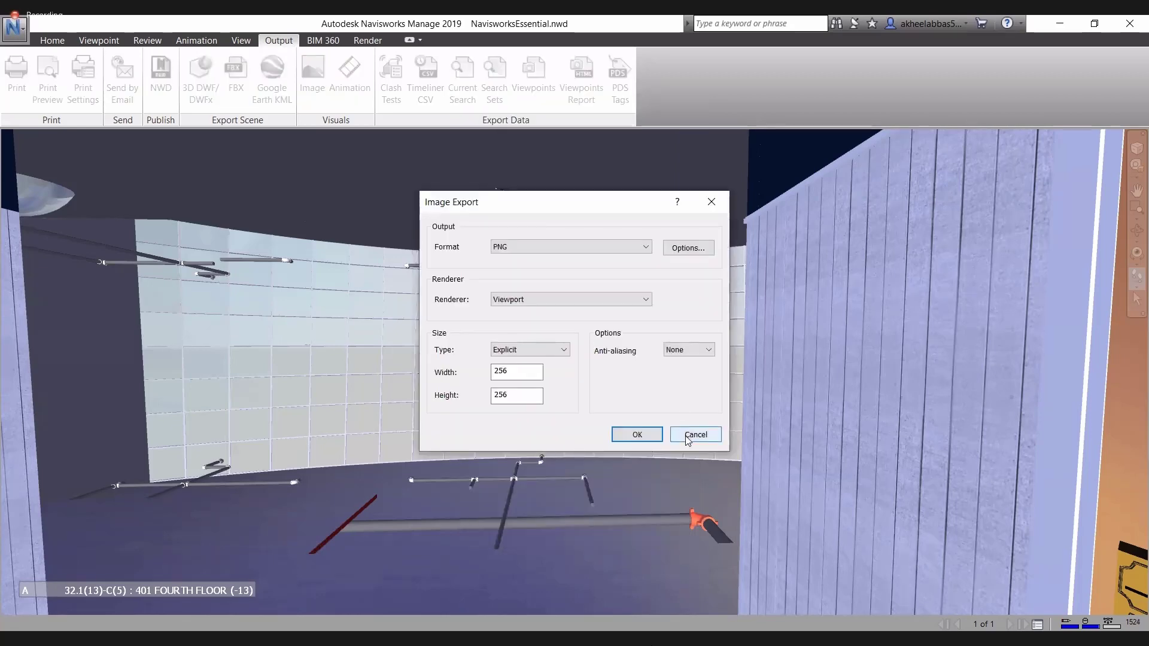
{"action": "left_click", "coordinate": [695, 435]}
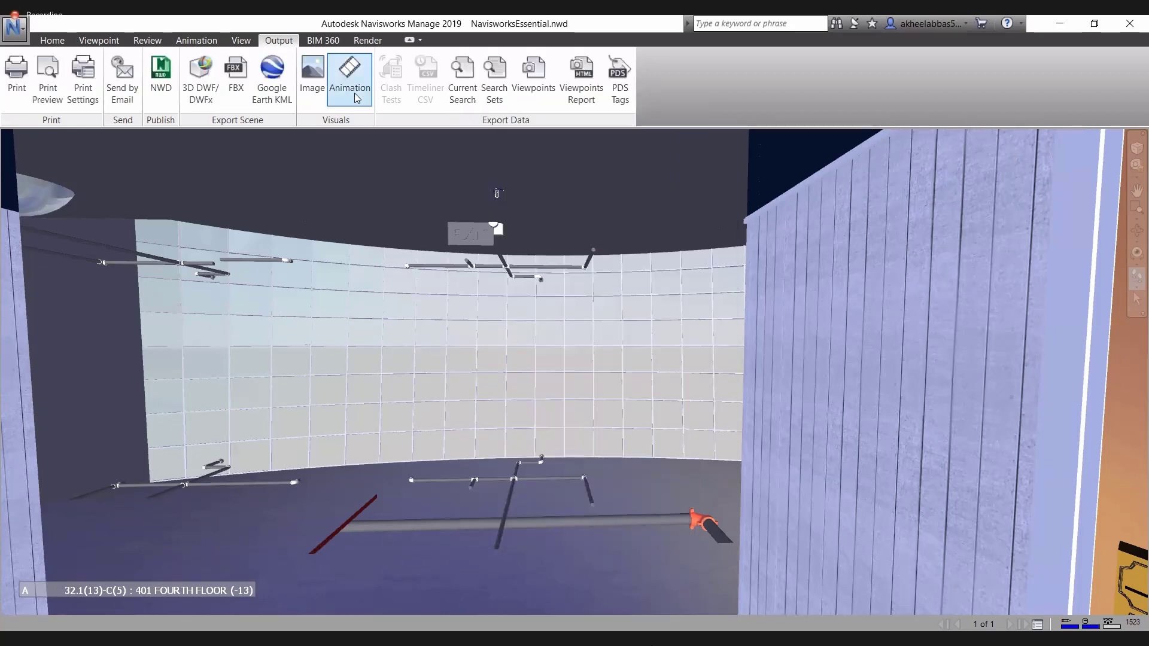
Export the animation to the Desktop as a Windows AVI file named NavisworksEssential-Internal View.
{"action": "left_click", "coordinate": [355, 92]}
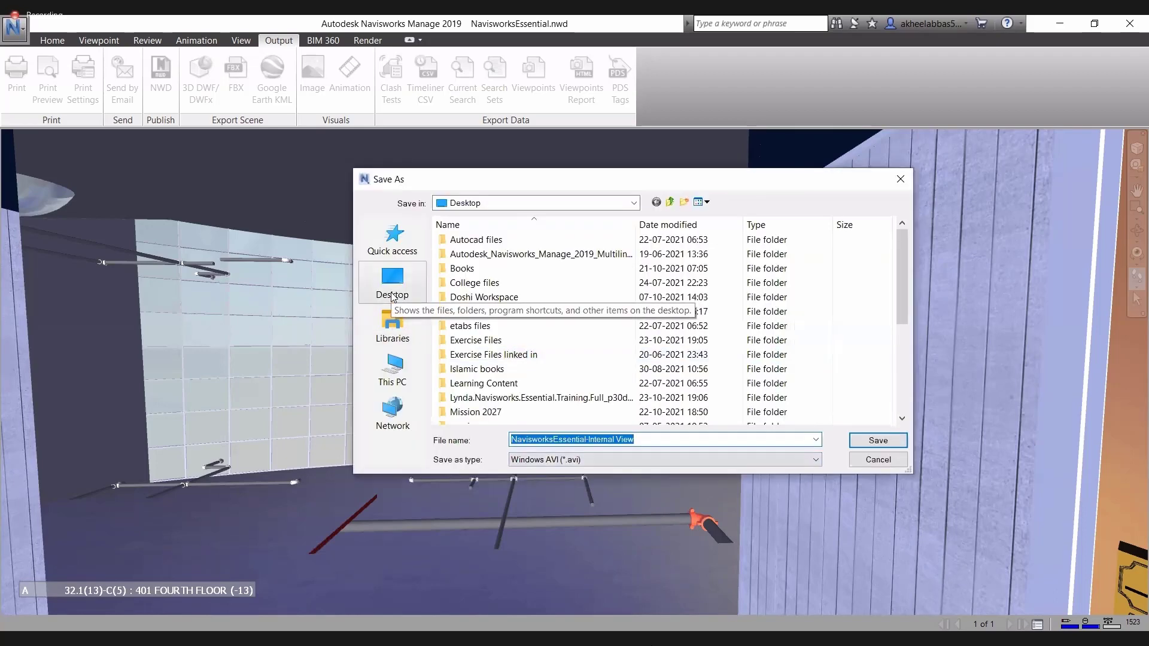
{"action": "left_click", "coordinate": [392, 293]}
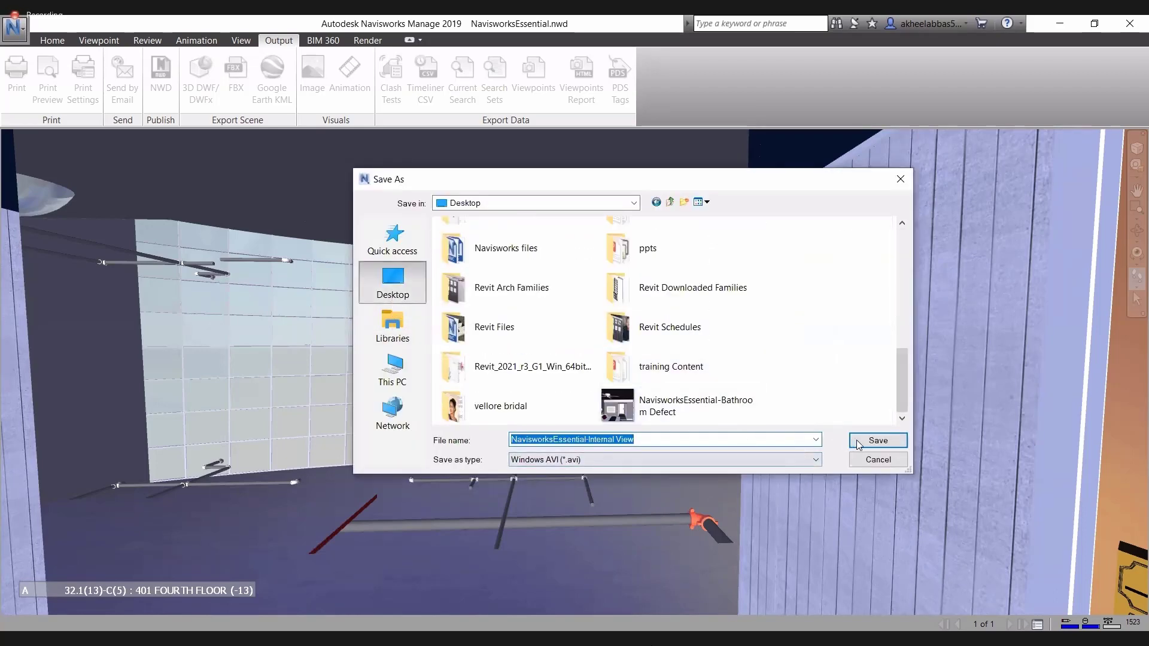
{"action": "left_click", "coordinate": [880, 441]}
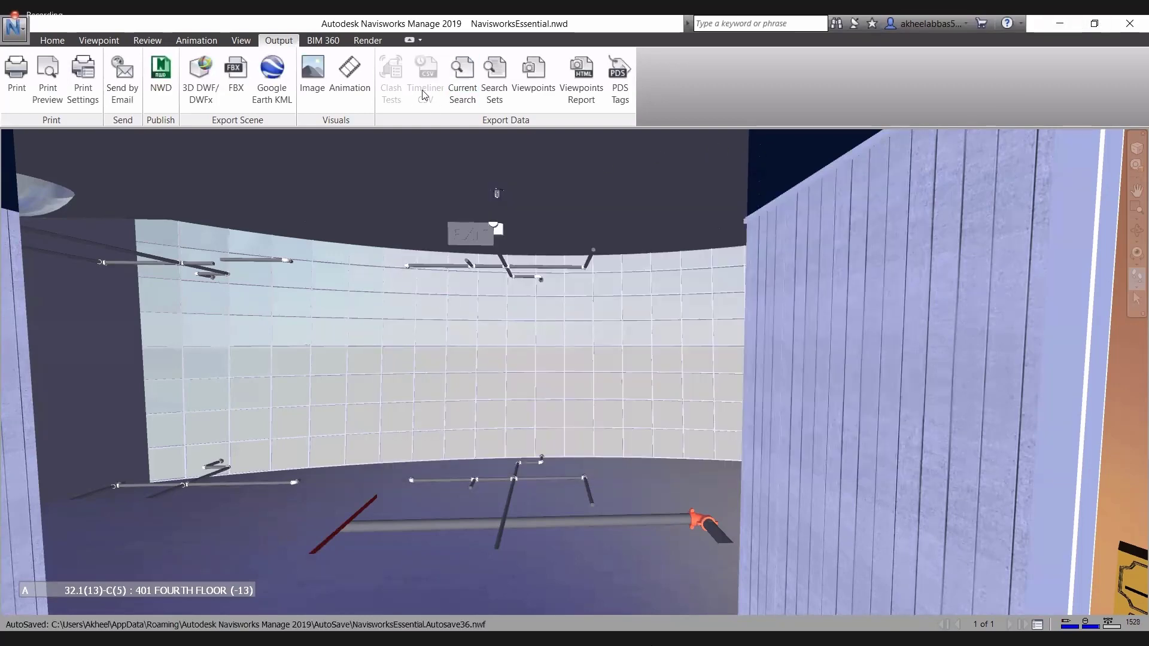
Try to export the current search as an XML file named NavisworksEssential and dismiss the export.
{"action": "left_click", "coordinate": [472, 97]}
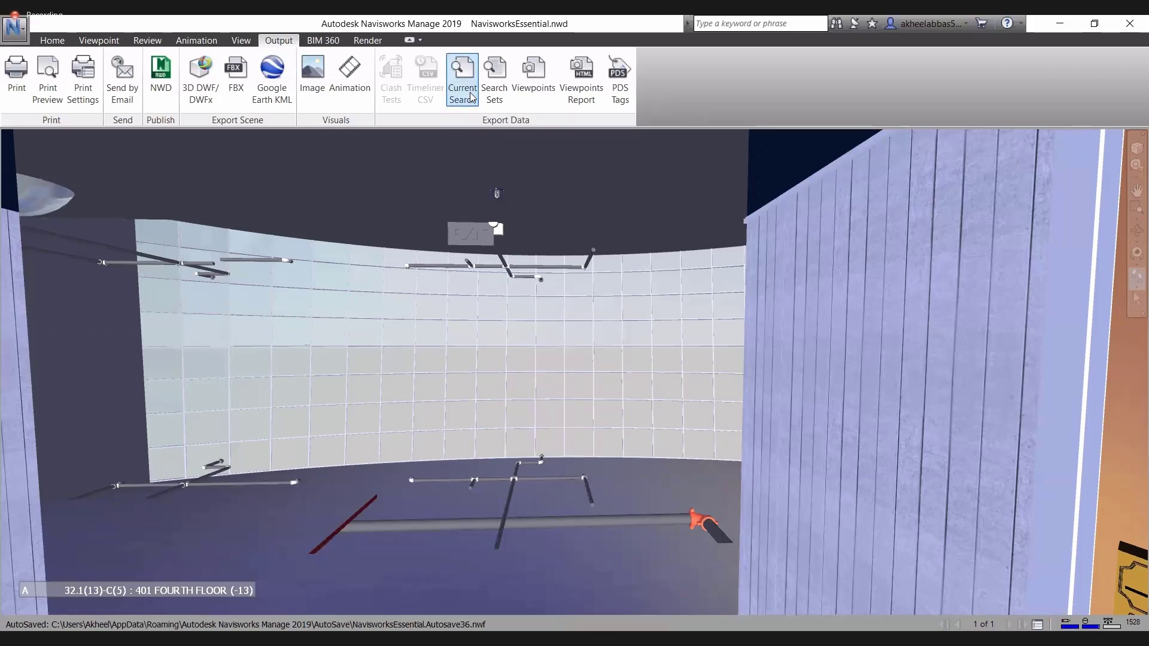
{"action": "left_click", "coordinate": [435, 128]}
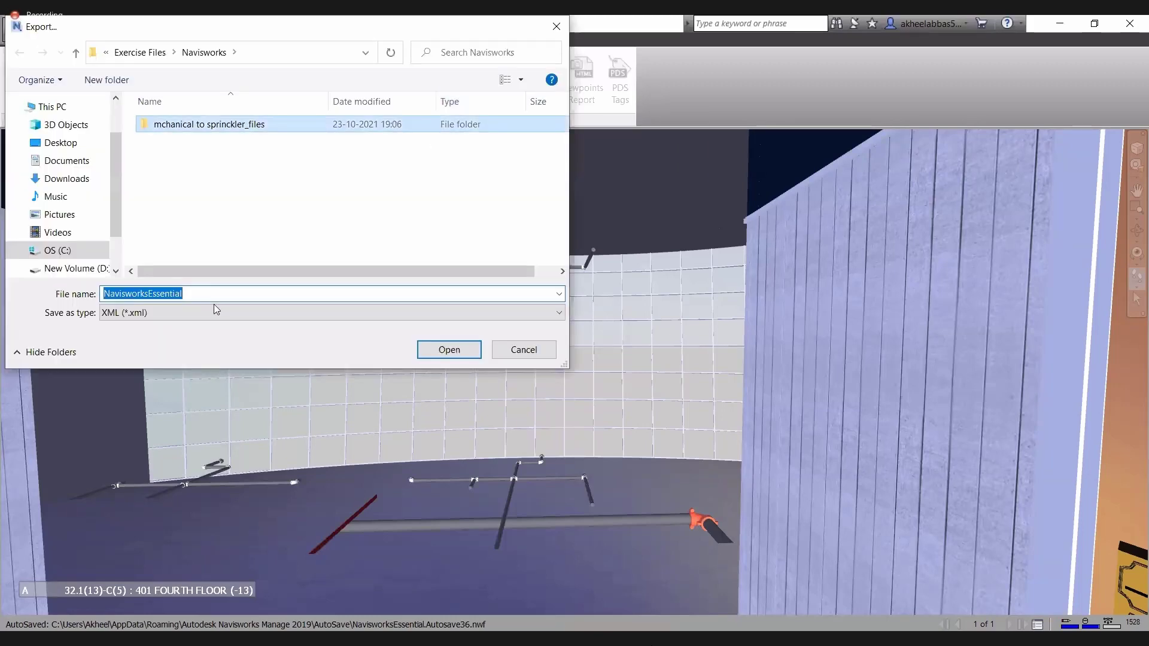
{"action": "key", "text": "Return"}
{"action": "left_click", "coordinate": [599, 388]}
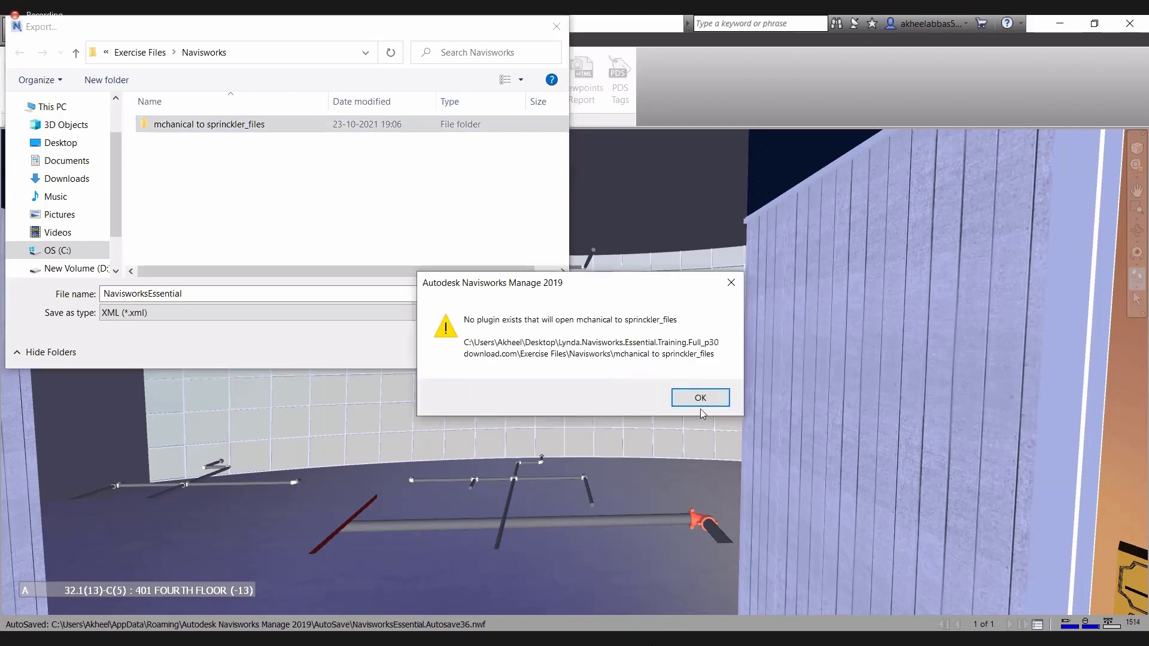
{"action": "left_click", "coordinate": [700, 400]}
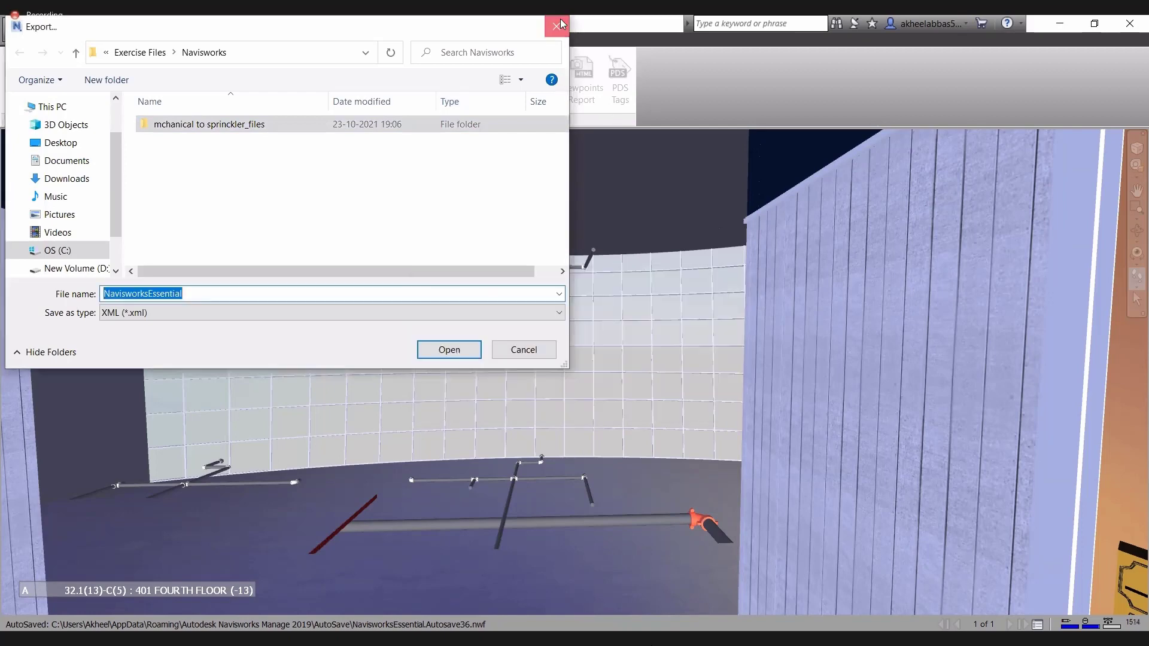
{"action": "left_click", "coordinate": [561, 24]}
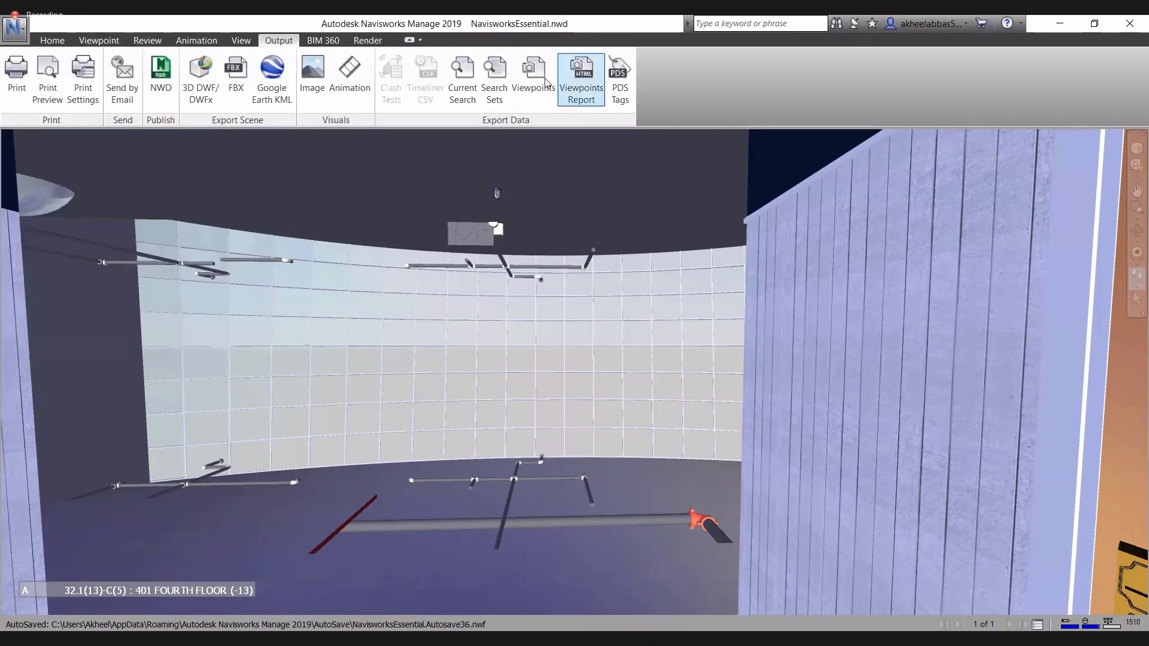
Look at the HTML export of the viewpoints report and the PDS tag export, cancelling both.
{"action": "left_click", "coordinate": [584, 95]}
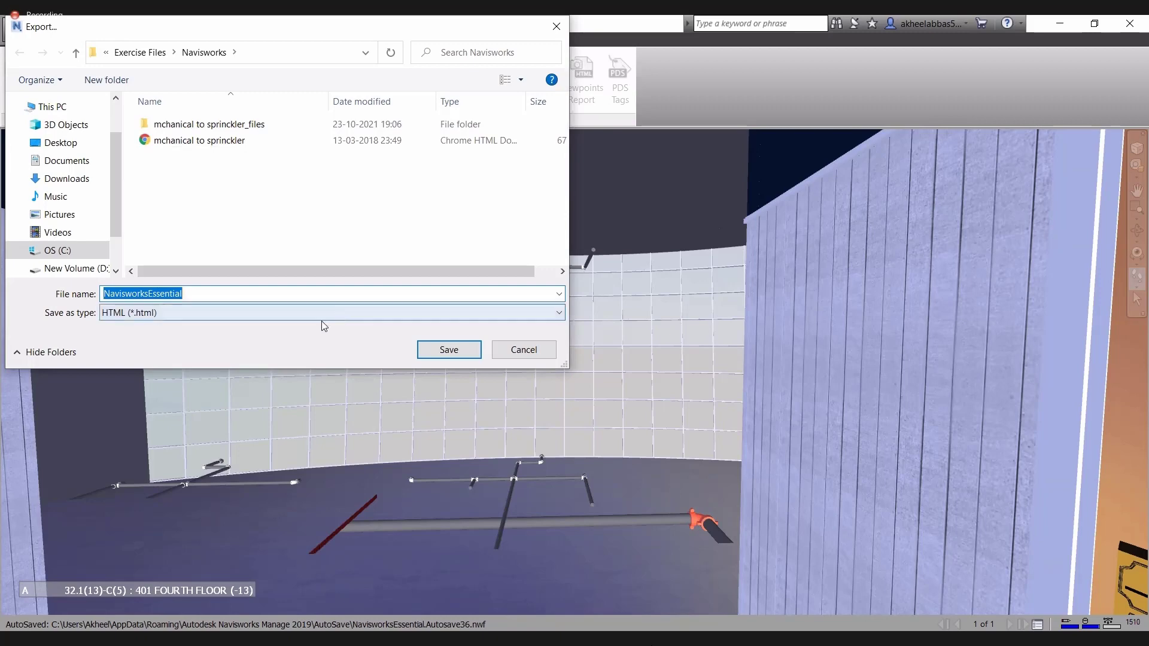
{"action": "left_click", "coordinate": [274, 310]}
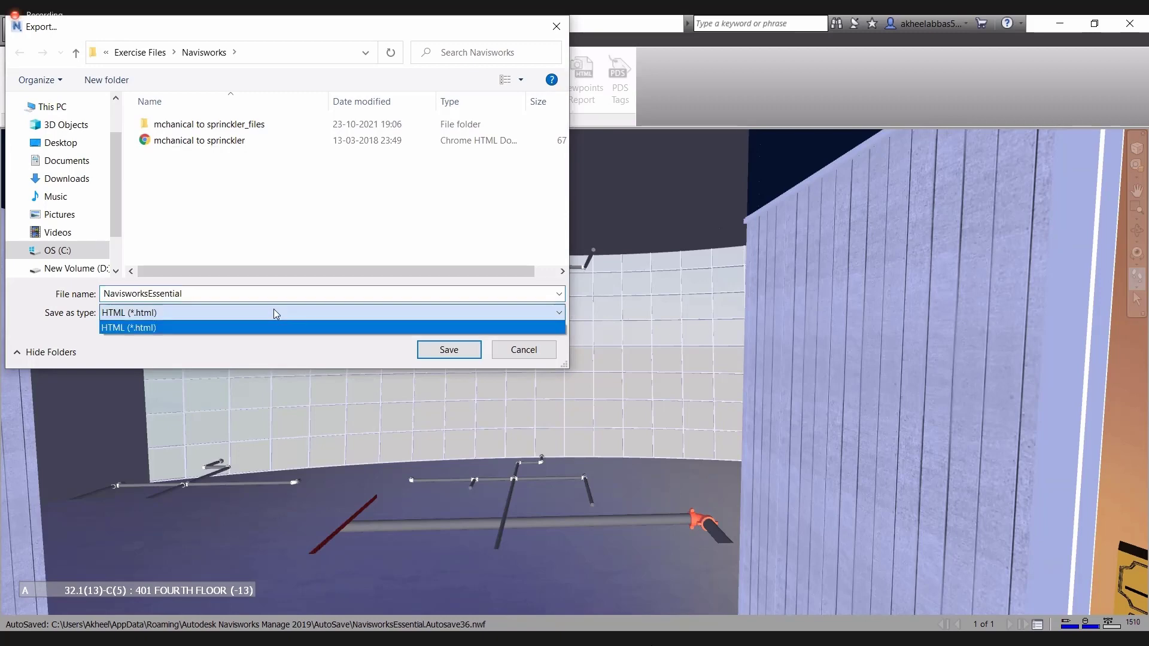
{"action": "left_click", "coordinate": [358, 328]}
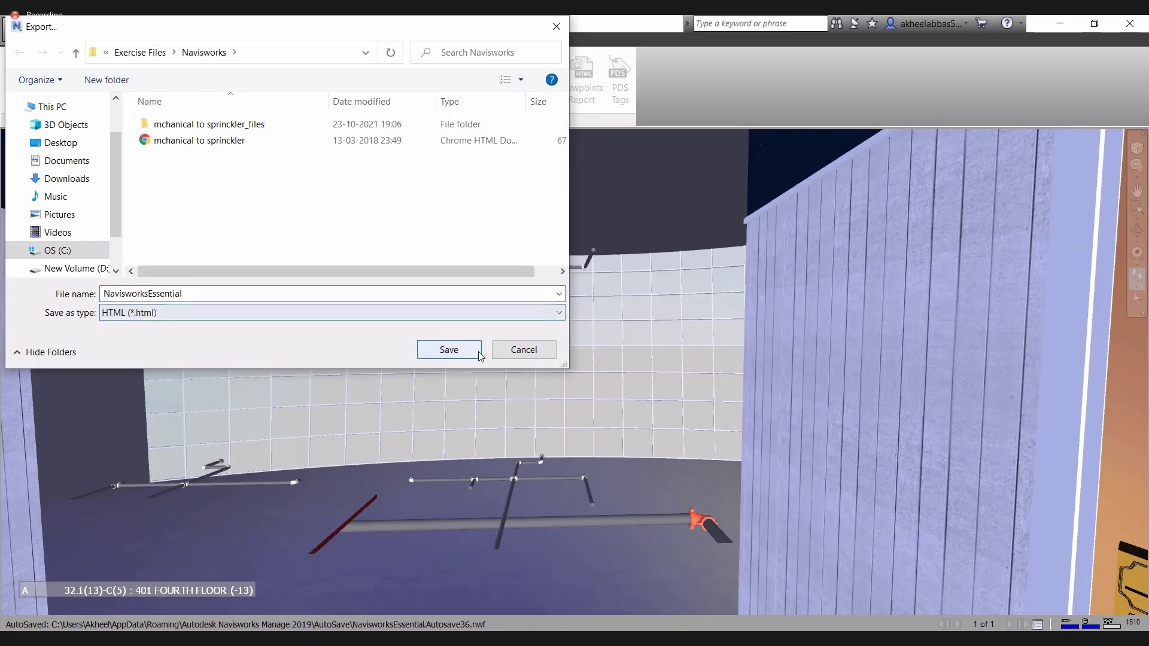
{"action": "left_click", "coordinate": [517, 352]}
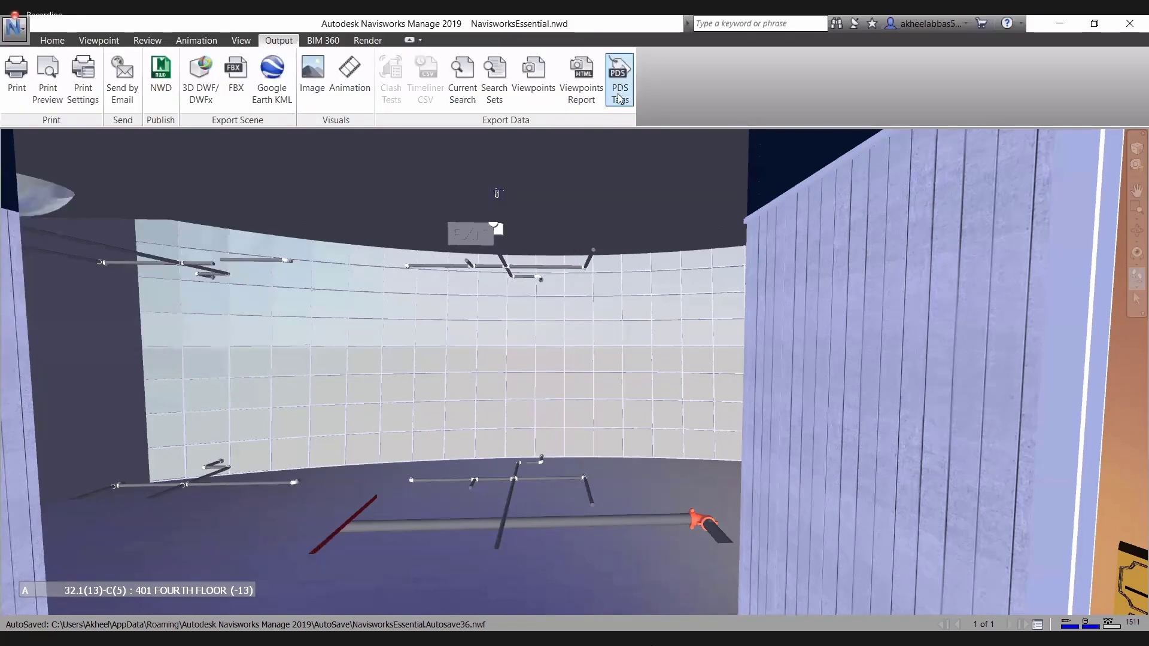
{"action": "left_click", "coordinate": [620, 98]}
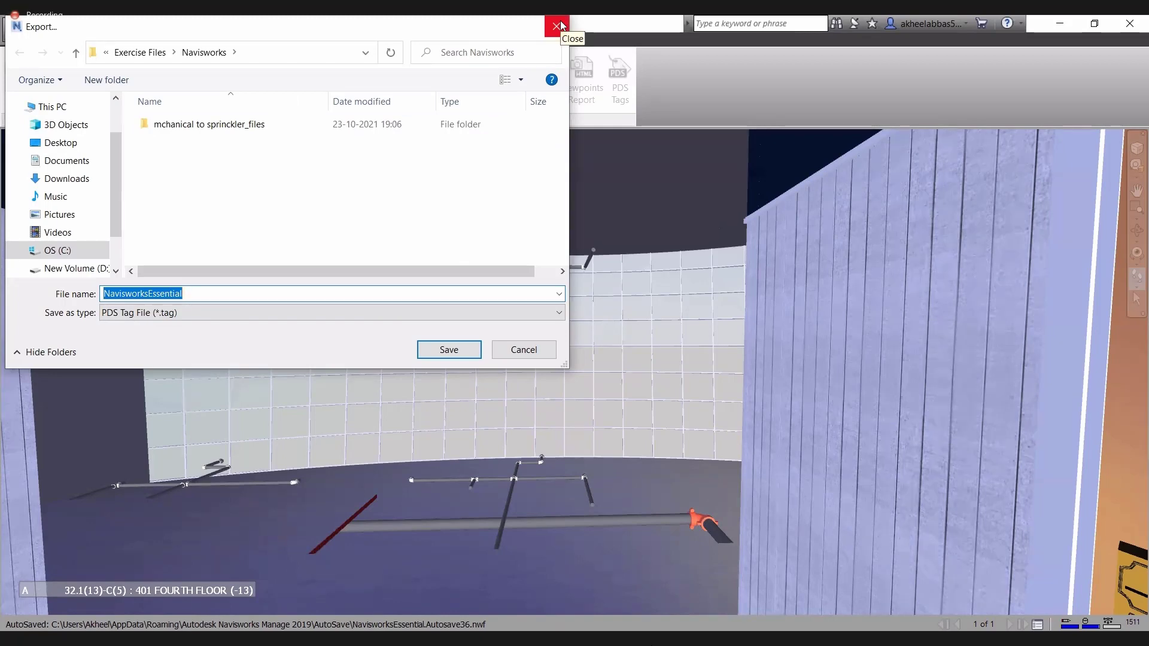
{"action": "key", "text": "Escape"}
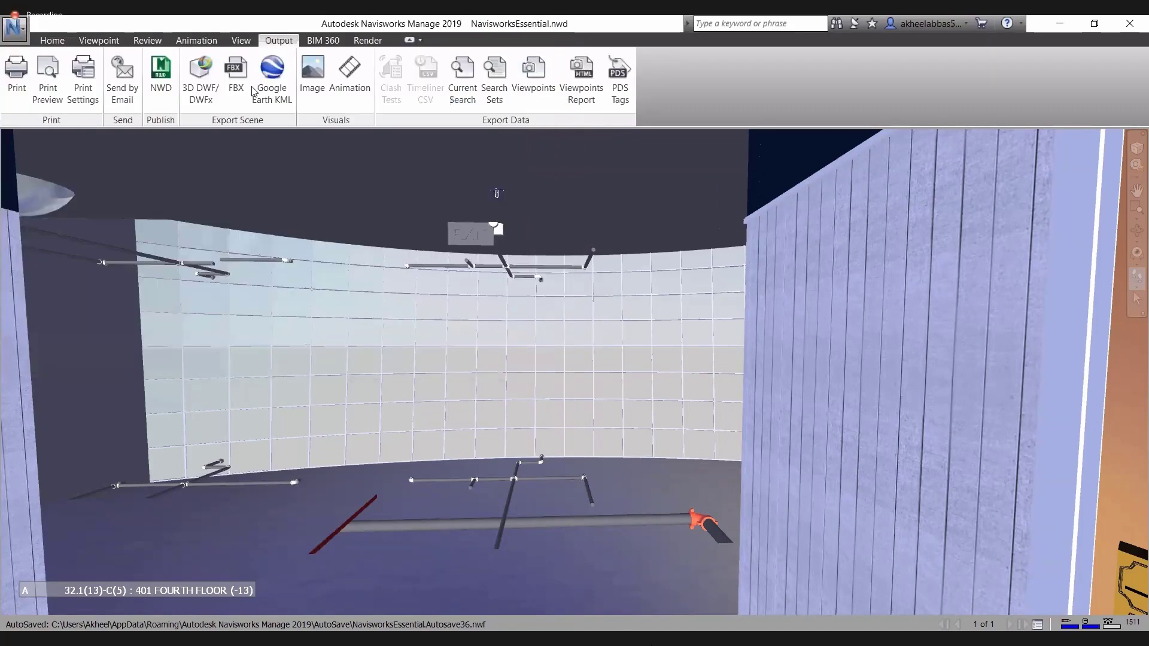
Try to connect to a BIM 360 project and download equipment properties for the model, dismissing the resulting dialogs.
{"action": "left_click", "coordinate": [319, 41]}
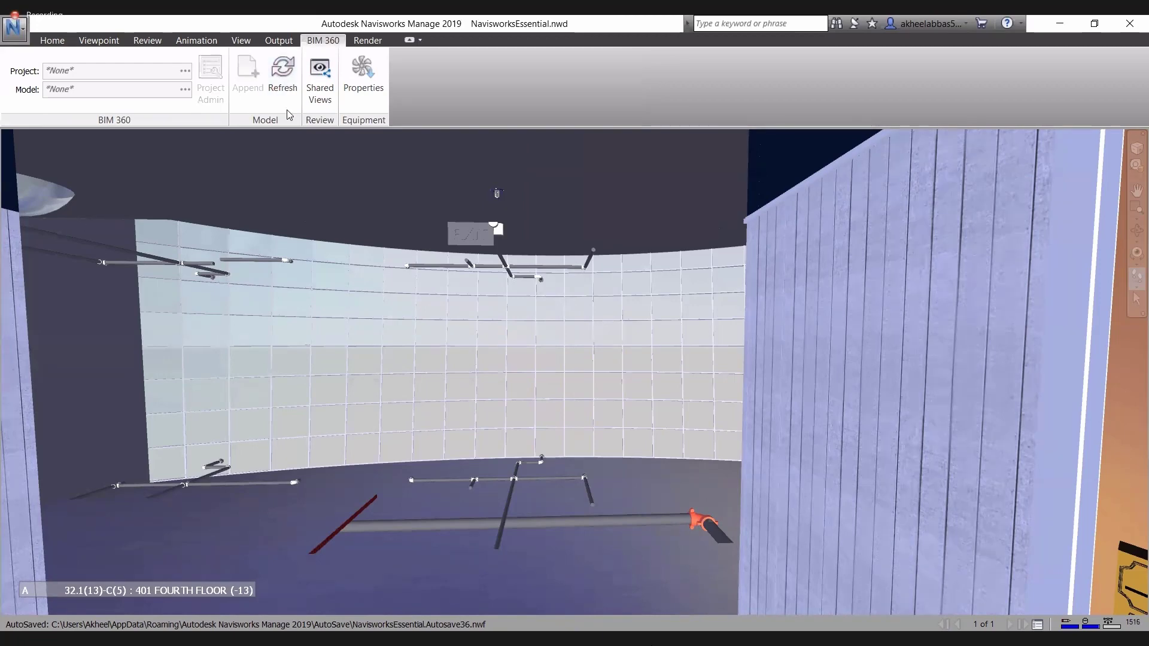
{"action": "left_click", "coordinate": [184, 72]}
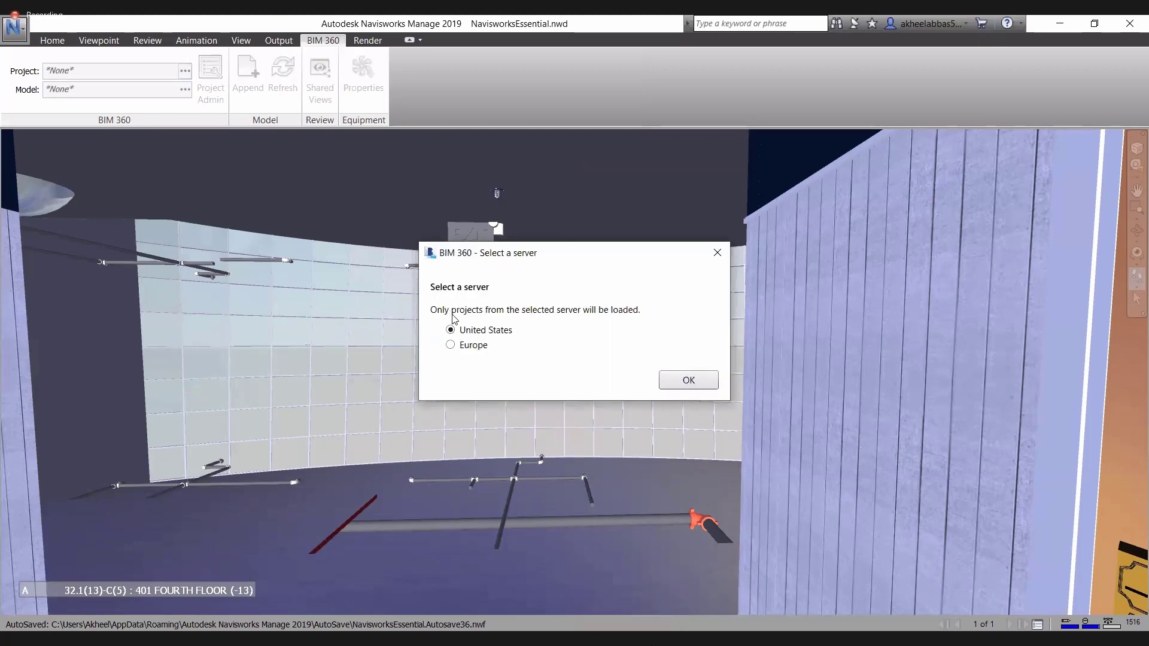
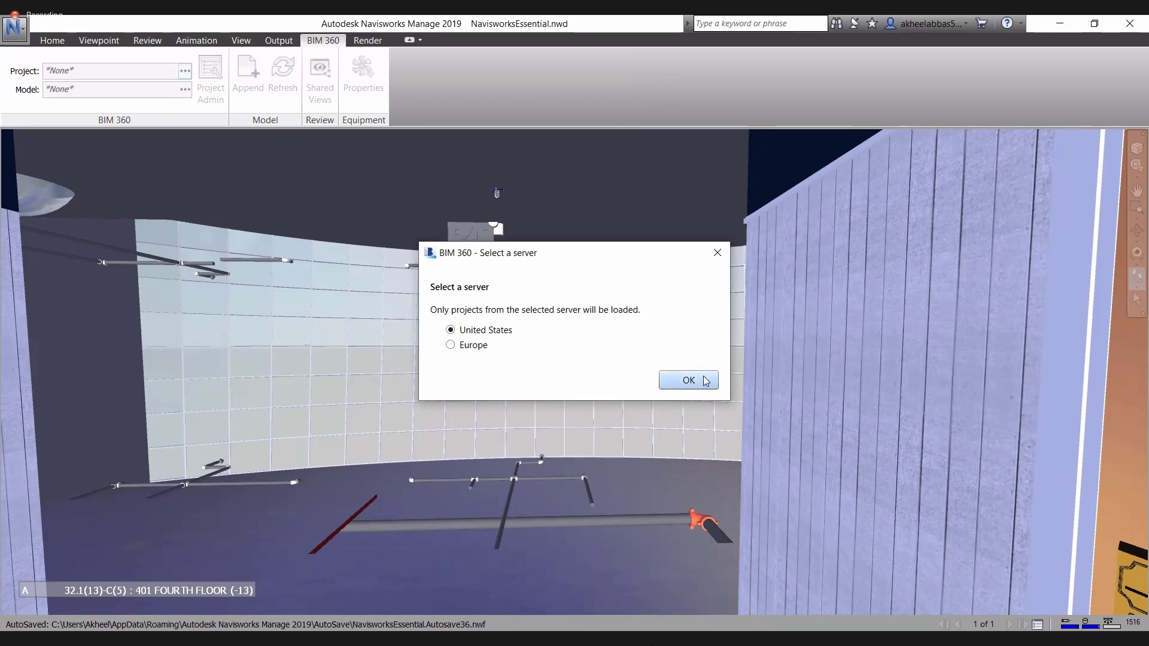
{"action": "left_click", "coordinate": [722, 253]}
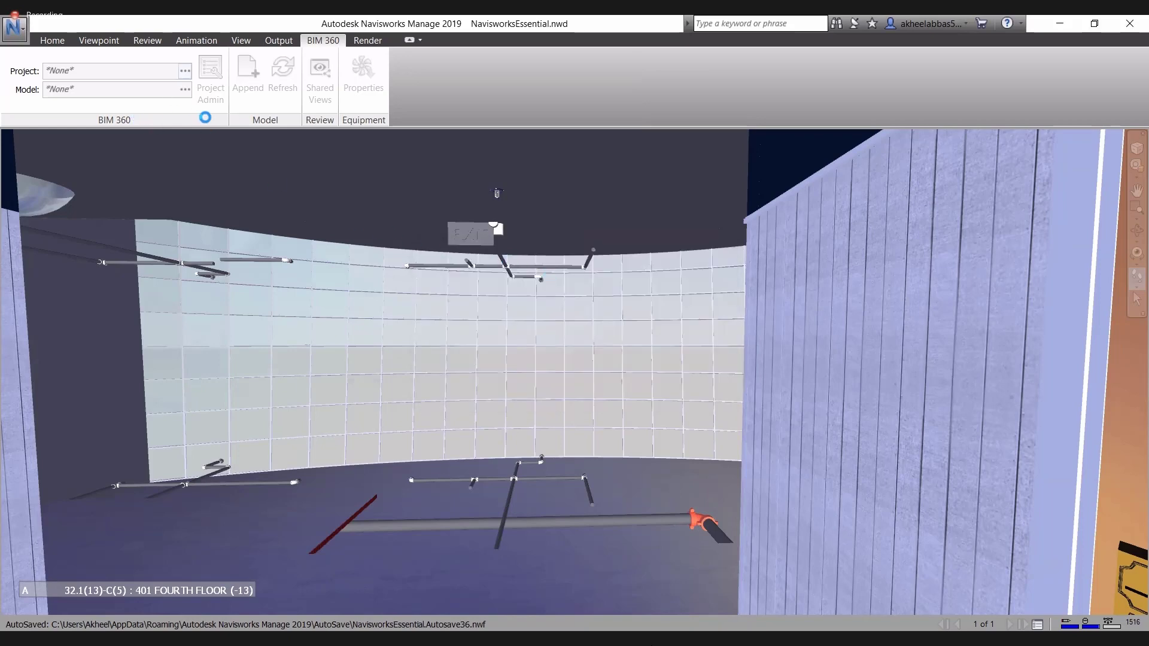
{"action": "left_click", "coordinate": [326, 96]}
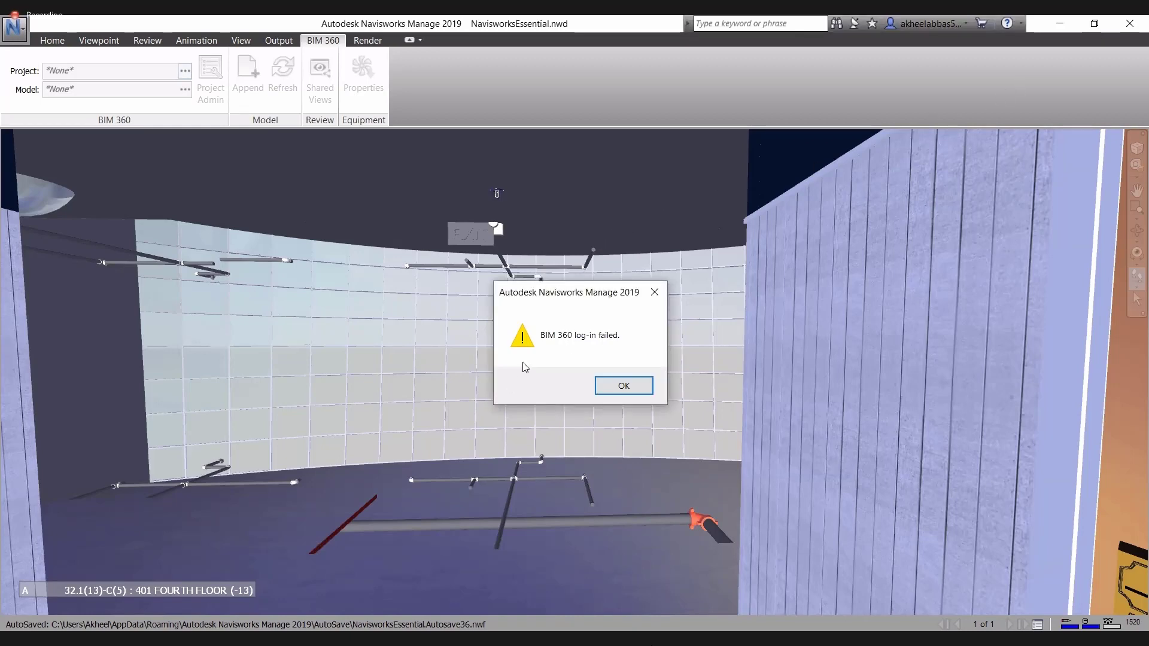
{"action": "left_click", "coordinate": [618, 393]}
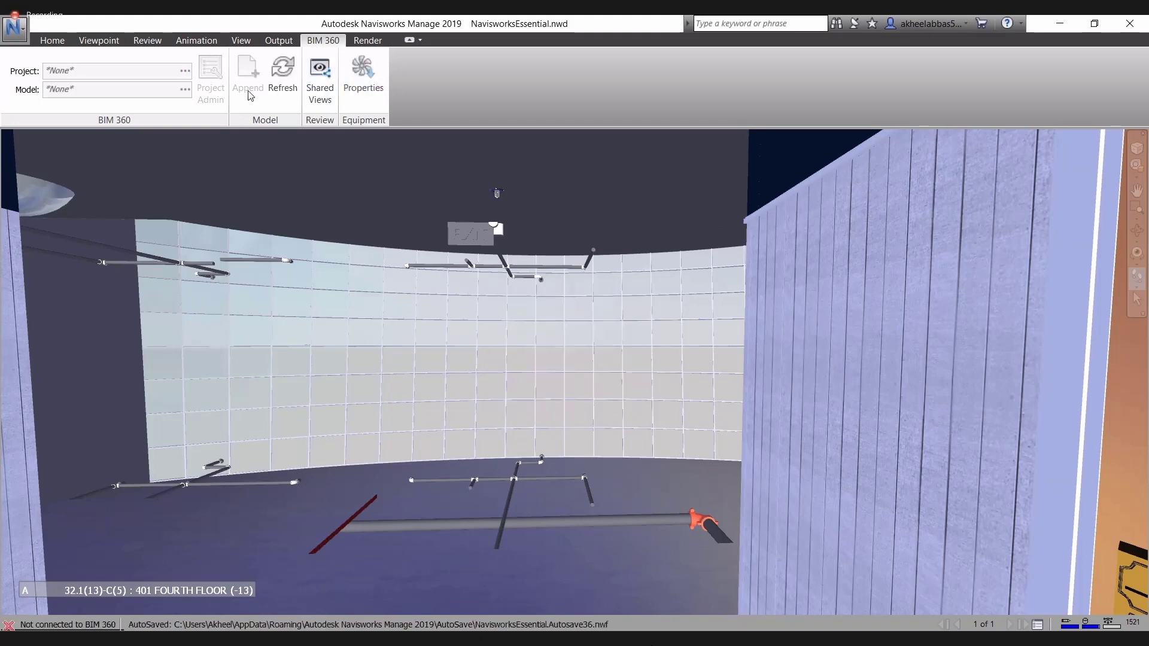
{"action": "right_click", "coordinate": [328, 99]}
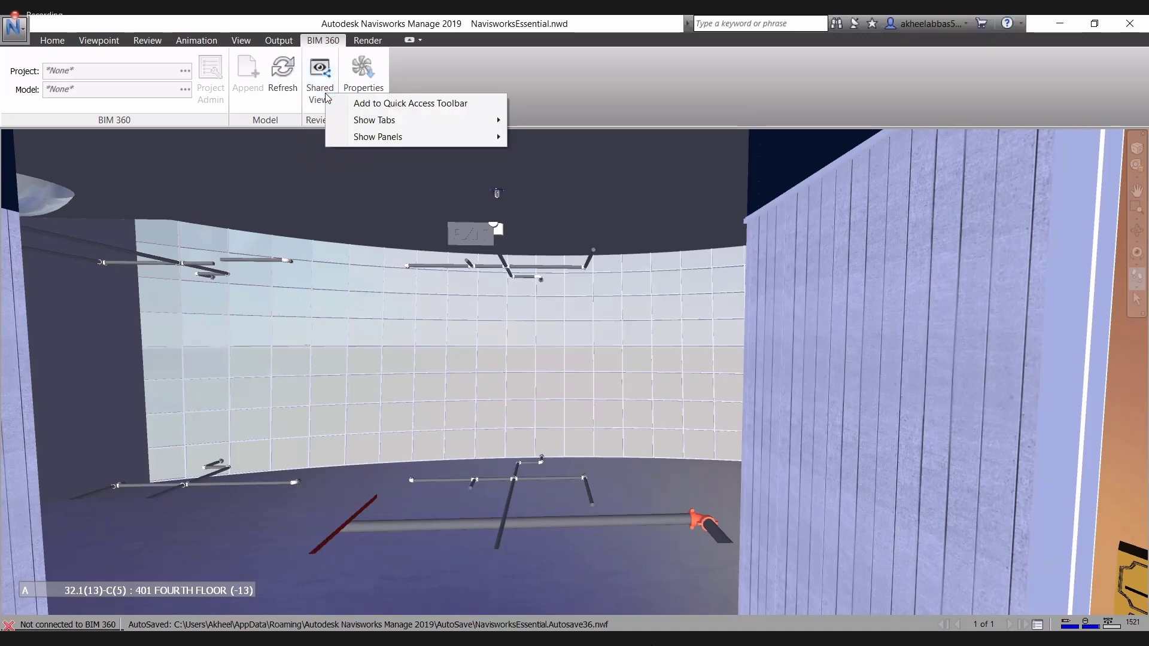
{"action": "left_click", "coordinate": [362, 73]}
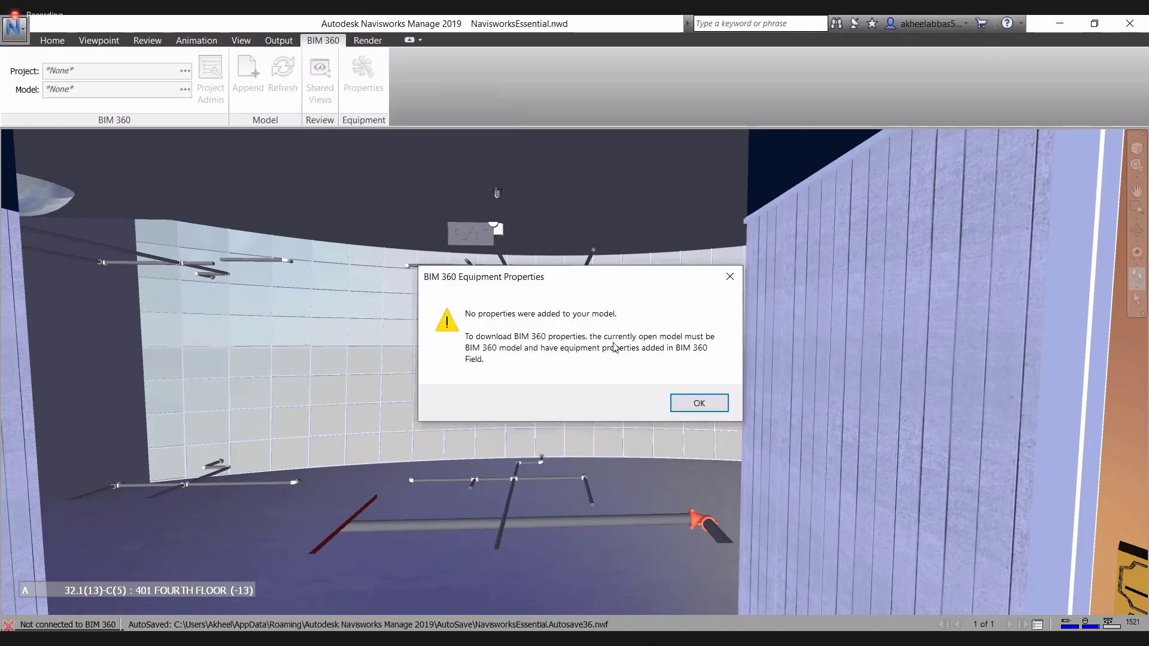
{"action": "left_click", "coordinate": [677, 404]}
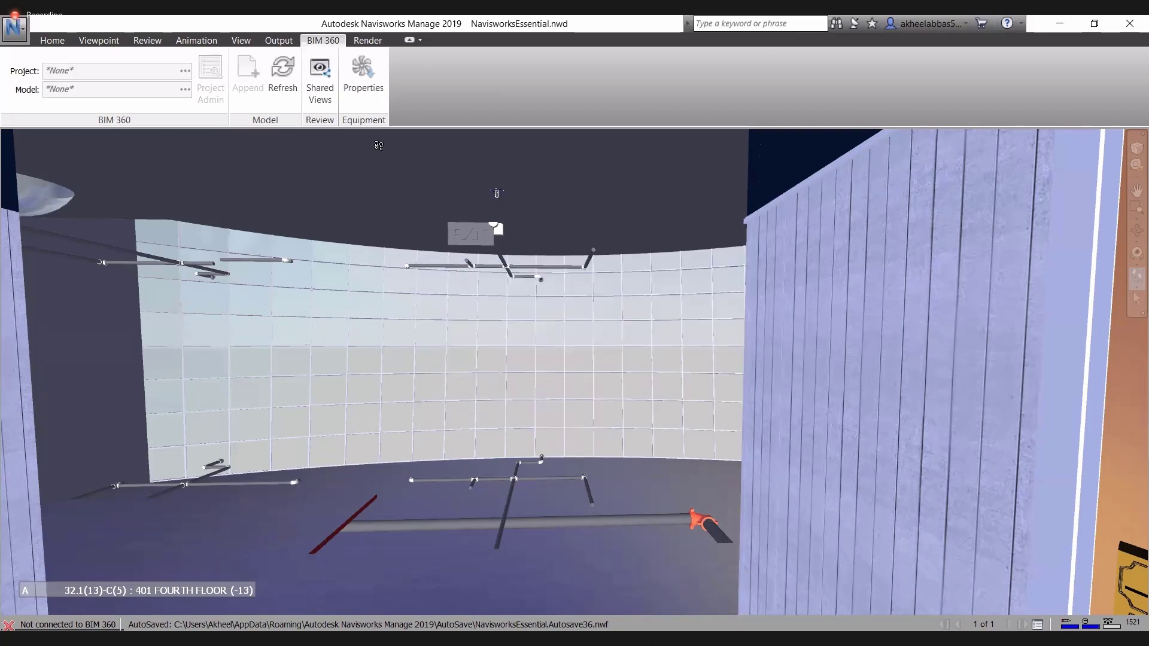
Look over the rendering and interactive ray trace tools and return to the home tools.
{"action": "left_click", "coordinate": [362, 42]}
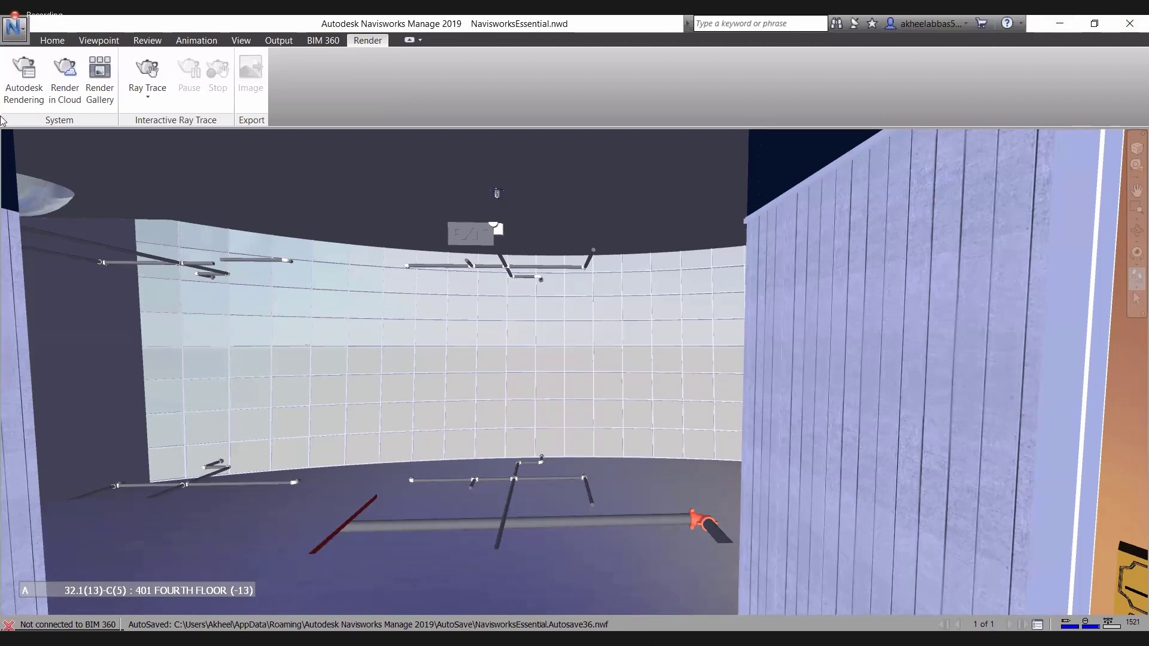
{"action": "left_click", "coordinate": [65, 43]}
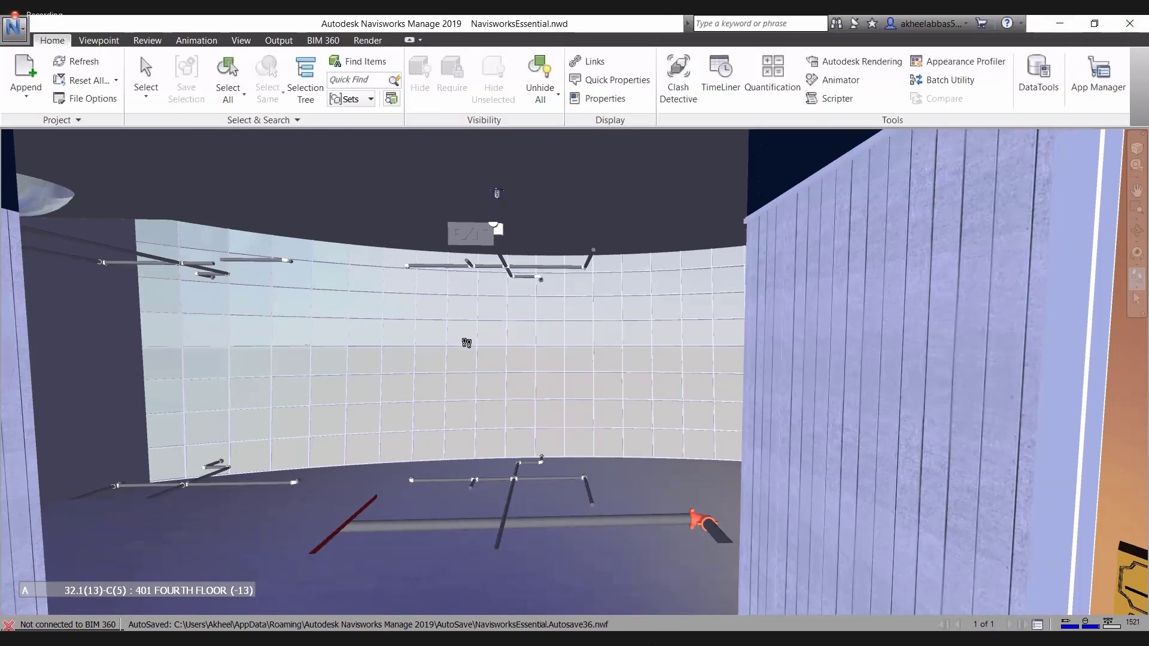
Activate the Select tool and use the ViewCube to return to the home view, showing the whole building from its side.
{"action": "scroll", "coordinate": [1007, 230], "scroll_direction": "down", "scroll_amount": 1}
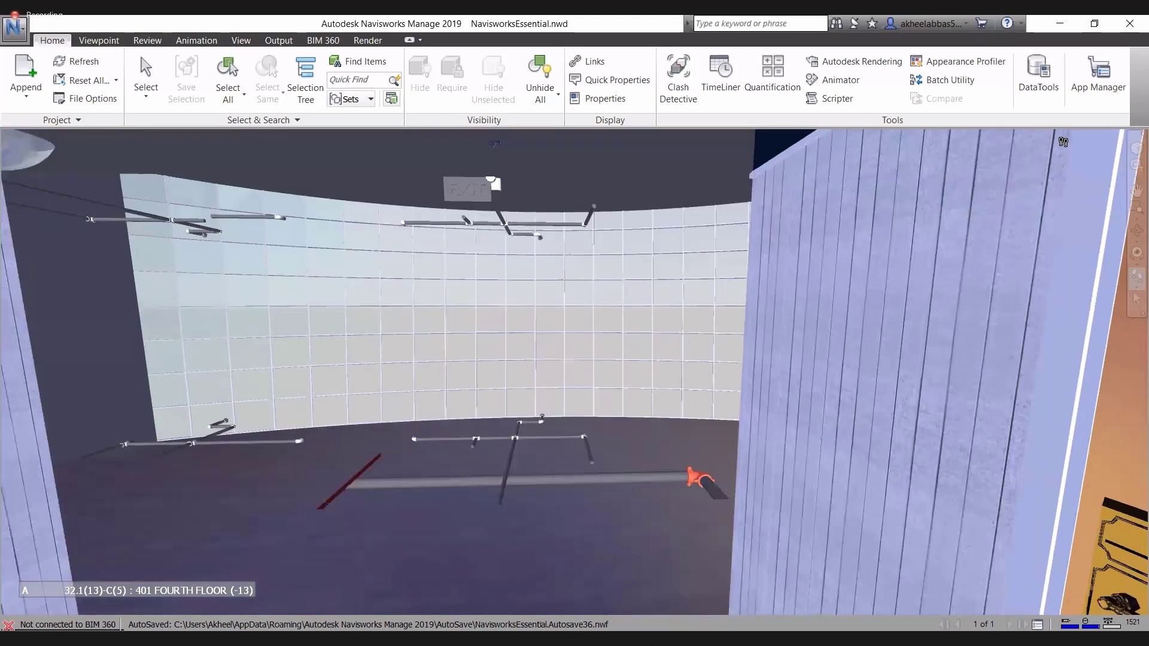
{"action": "scroll", "coordinate": [1065, 142], "scroll_direction": "up", "scroll_amount": 1}
{"action": "left_click", "coordinate": [1137, 299]}
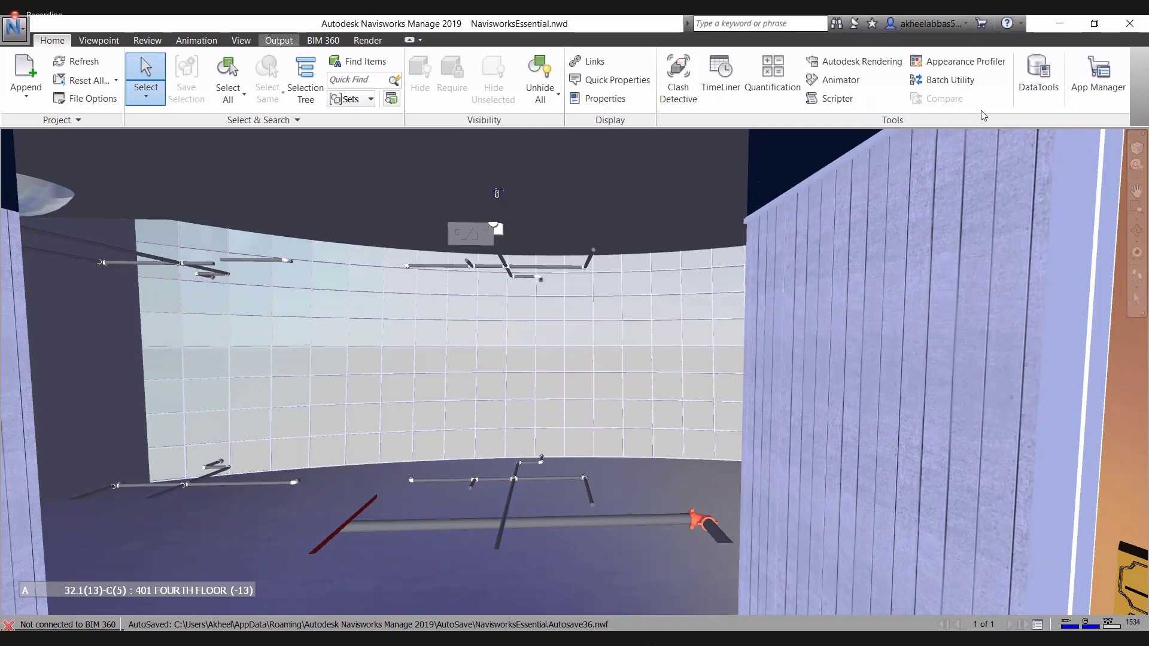
{"action": "left_click", "coordinate": [1134, 150]}
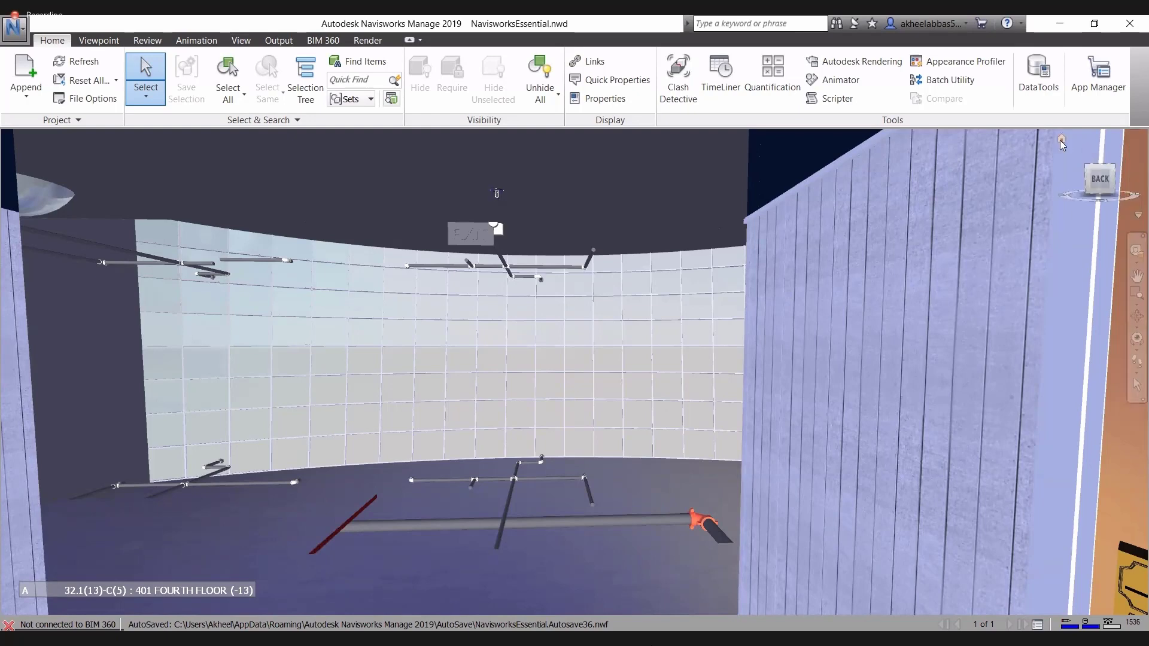
{"action": "scroll", "coordinate": [759, 293], "scroll_direction": "up", "scroll_amount": 3}
{"action": "scroll", "coordinate": [604, 469], "scroll_direction": "down", "scroll_amount": 10}
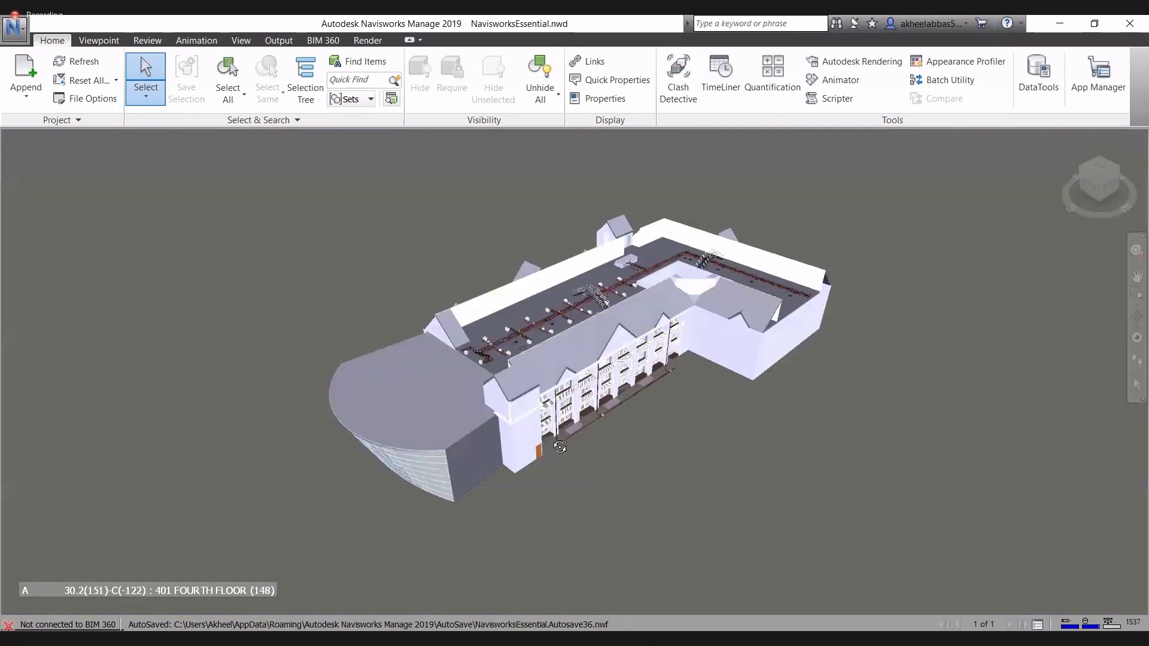
{"action": "middle_click_drag", "start_coordinate": [585, 467], "coordinate": [458, 389], "text": "shift"}
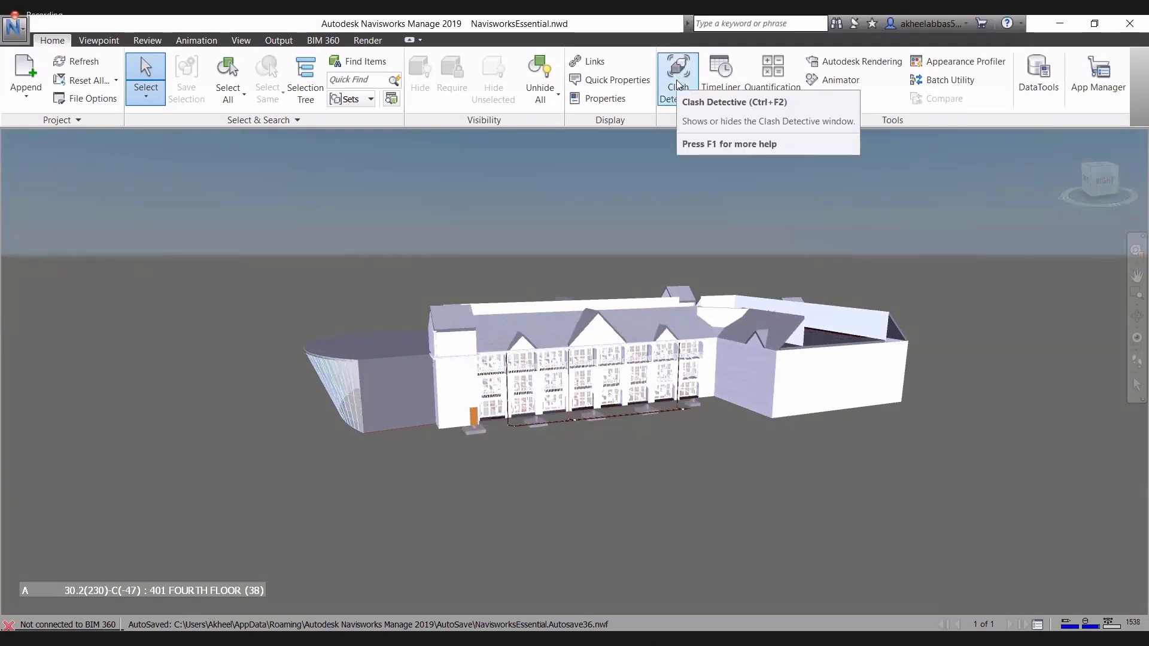
Show the Clash Detective window beside the building model.
{"action": "left_click", "coordinate": [678, 84]}
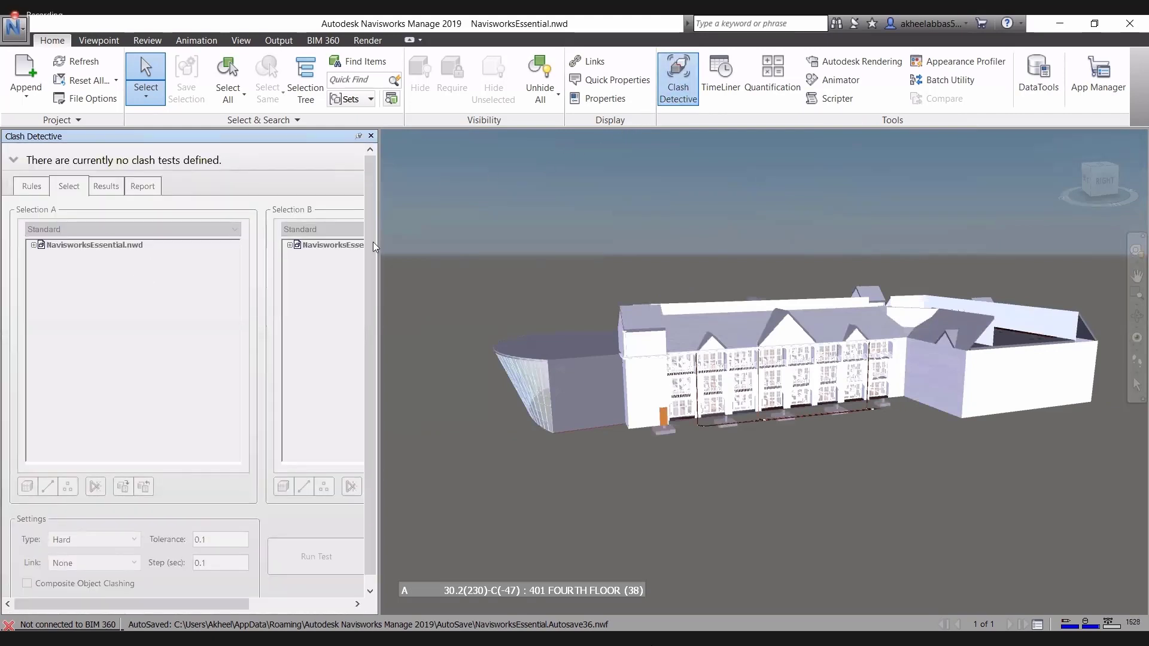
Undock the Clash Detective window, float it over the model and enlarge it so both selection lists and the settings show.
{"action": "left_click_drag", "start_coordinate": [379, 248], "coordinate": [440, 256]}
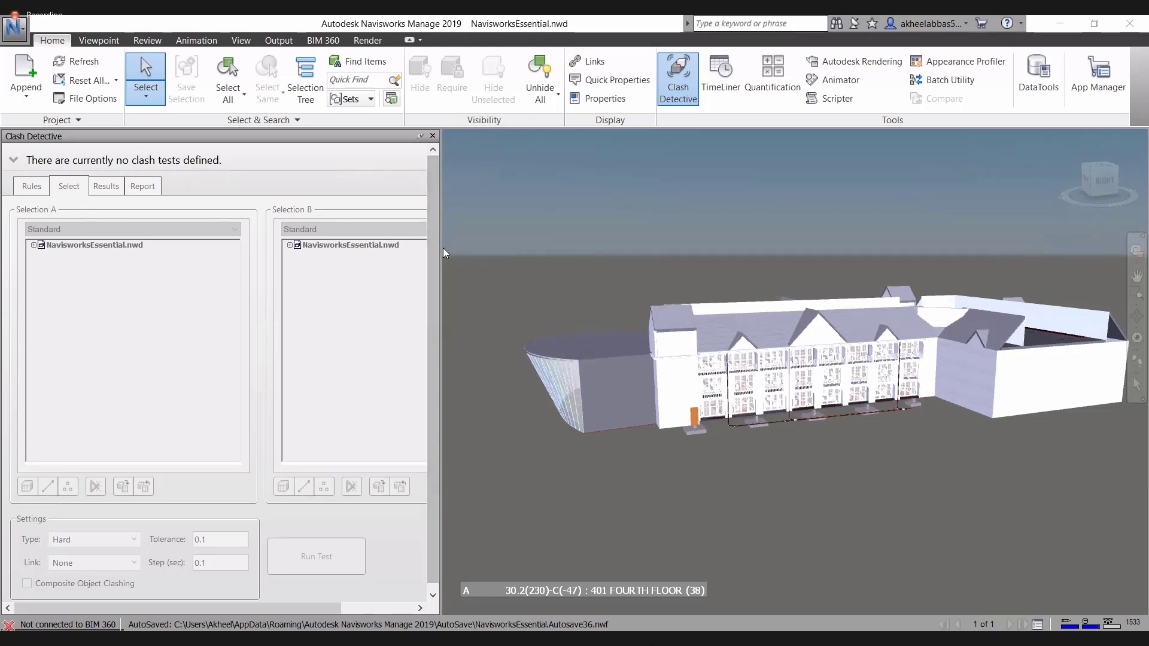
{"action": "left_click_drag", "start_coordinate": [560, 249], "coordinate": [560, 249]}
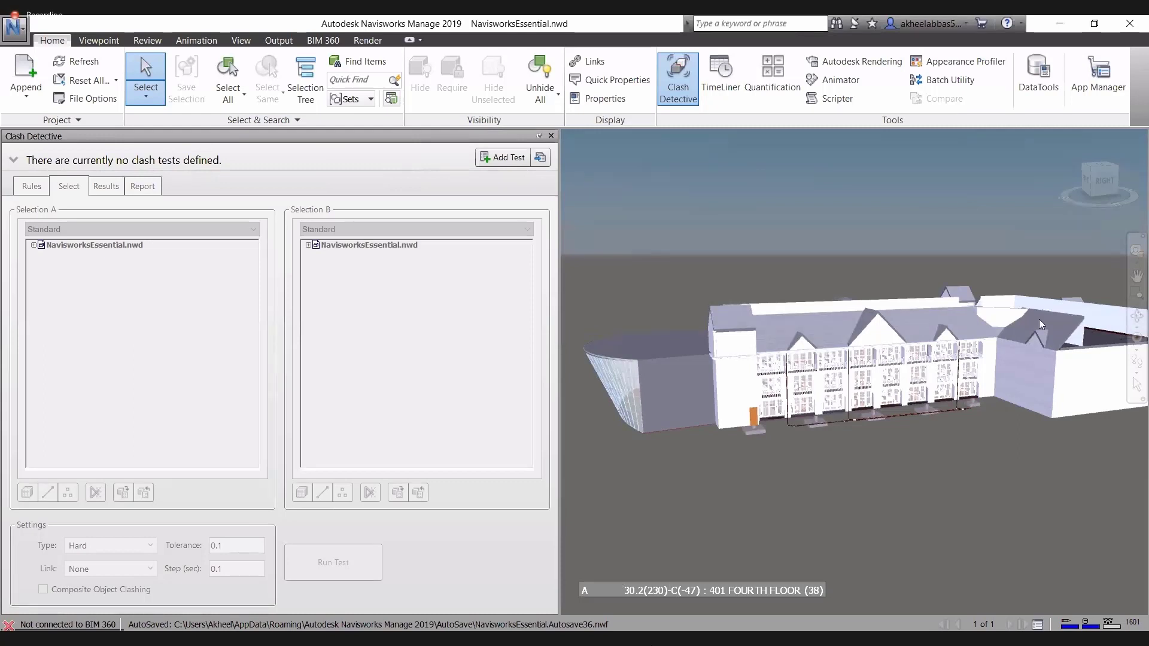
{"action": "left_click_drag", "start_coordinate": [1039, 317], "coordinate": [1045, 315]}
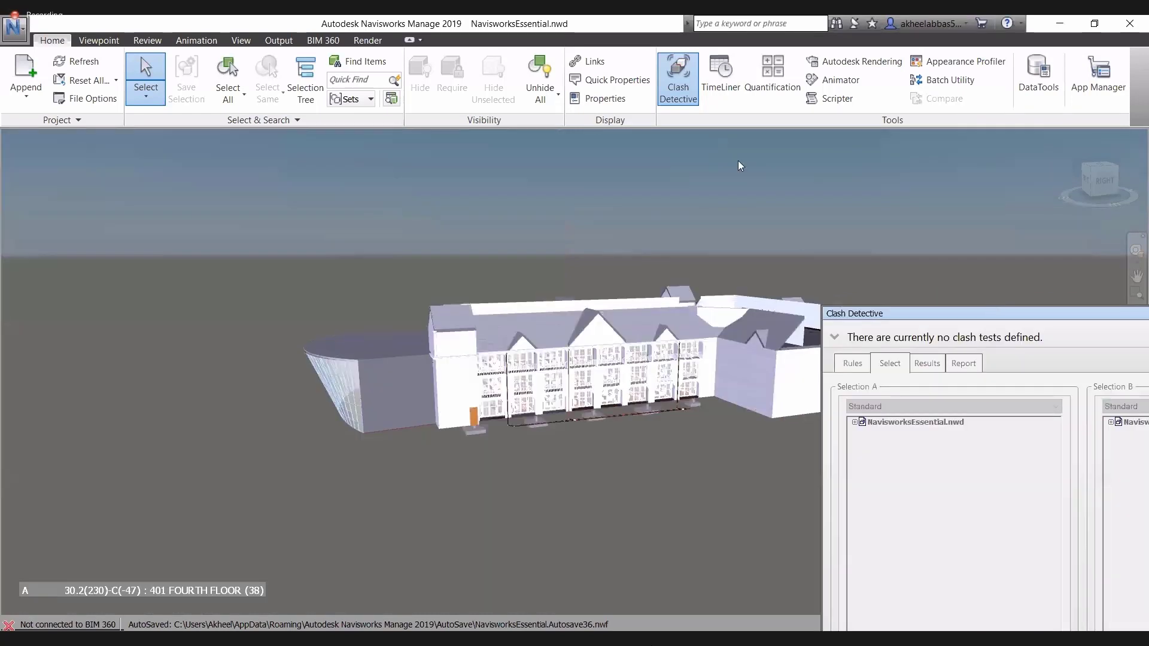
{"action": "left_click_drag", "start_coordinate": [678, 130], "coordinate": [663, 134]}
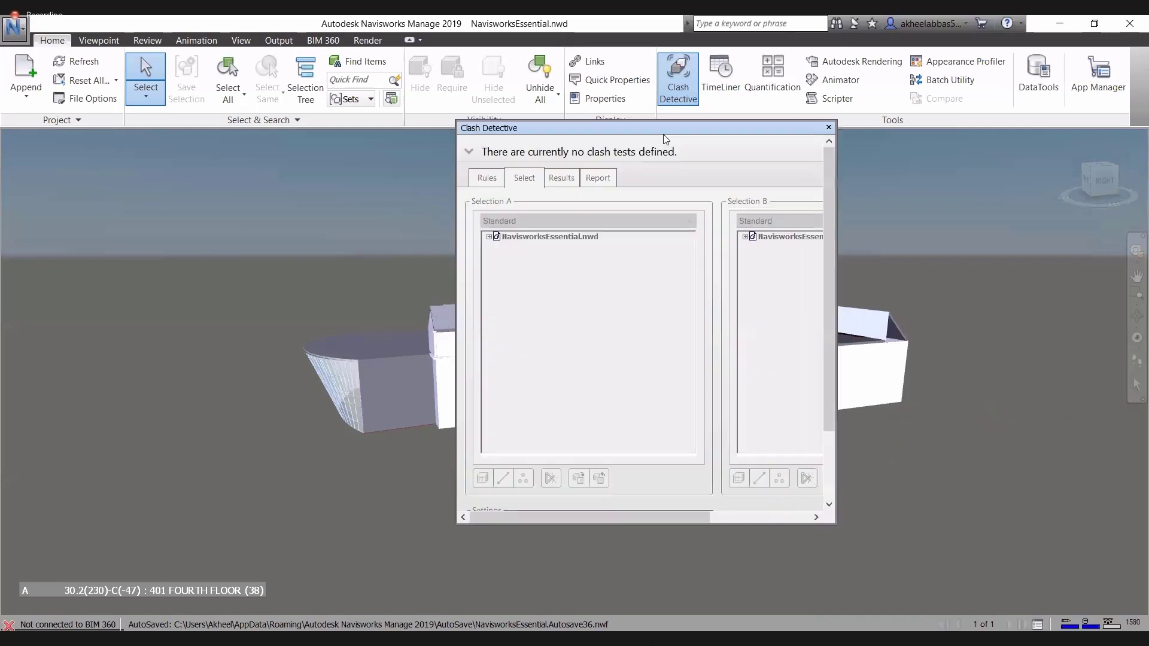
{"action": "left_click_drag", "start_coordinate": [213, 145], "coordinate": [215, 155]}
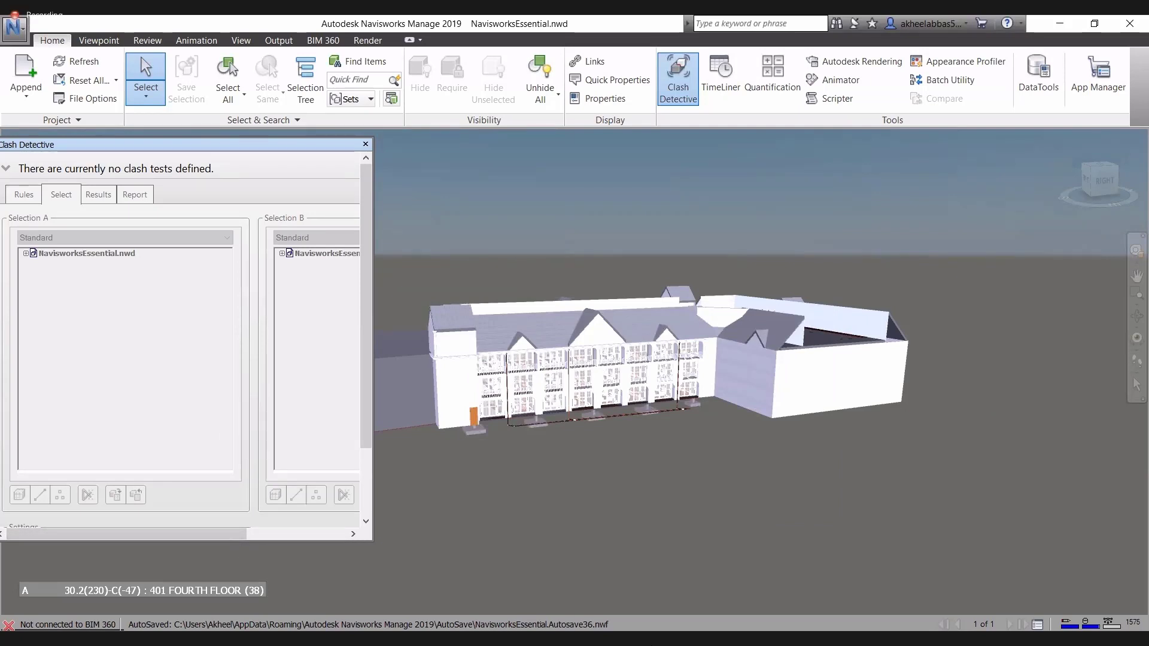
{"action": "left_click_drag", "start_coordinate": [365, 541], "coordinate": [365, 631]}
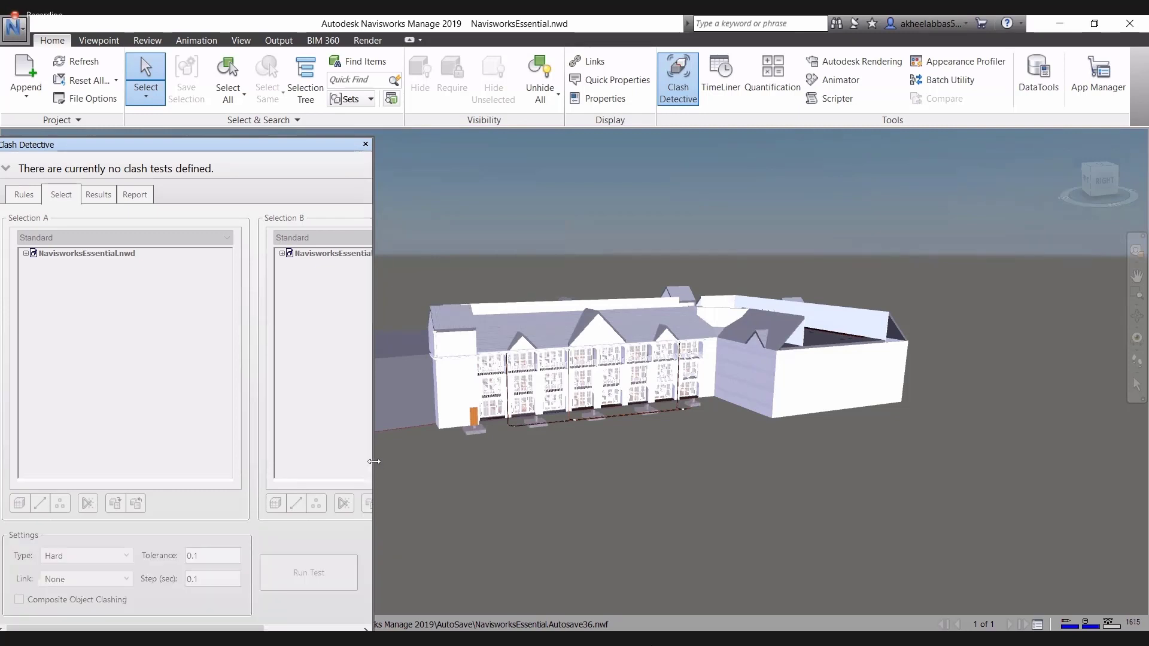
{"action": "left_click_drag", "start_coordinate": [373, 461], "coordinate": [467, 461]}
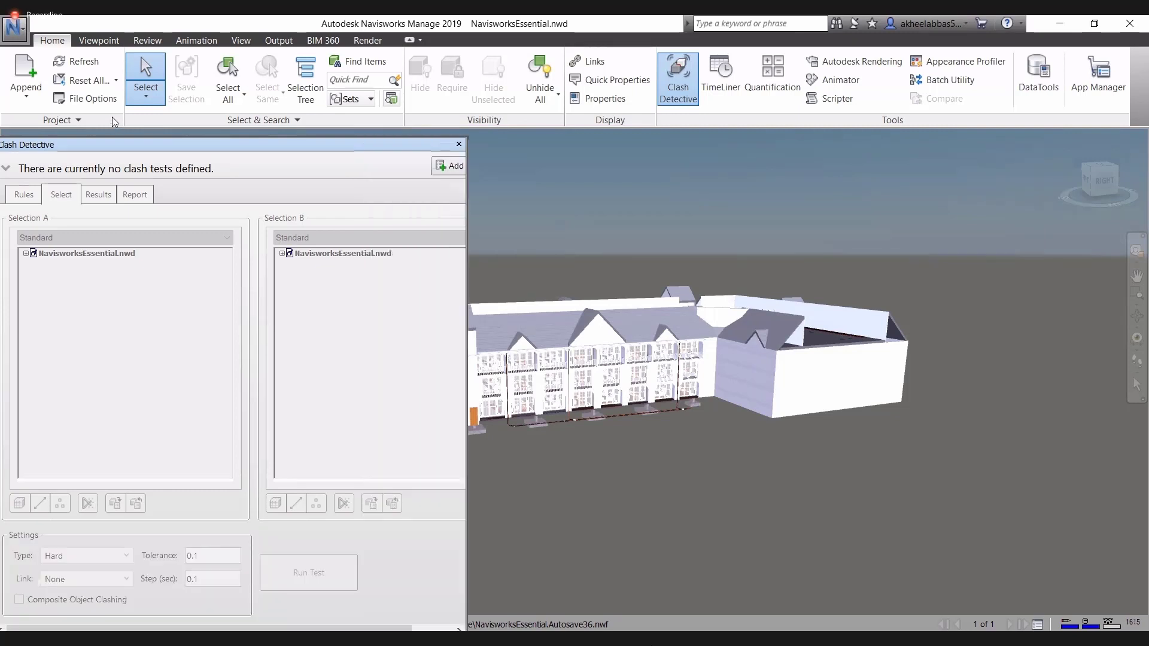
Expand the clash test list, add a new test and name it "Mechanical to Sprinkler".
{"action": "left_click", "coordinate": [465, 183]}
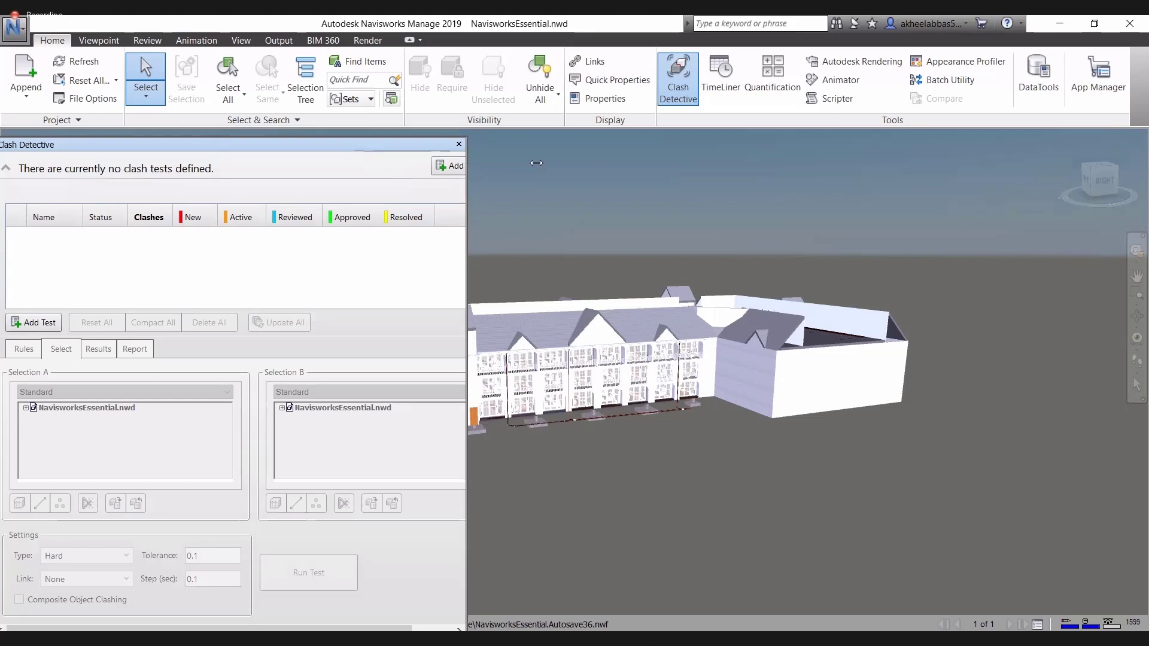
{"action": "left_click", "coordinate": [453, 166]}
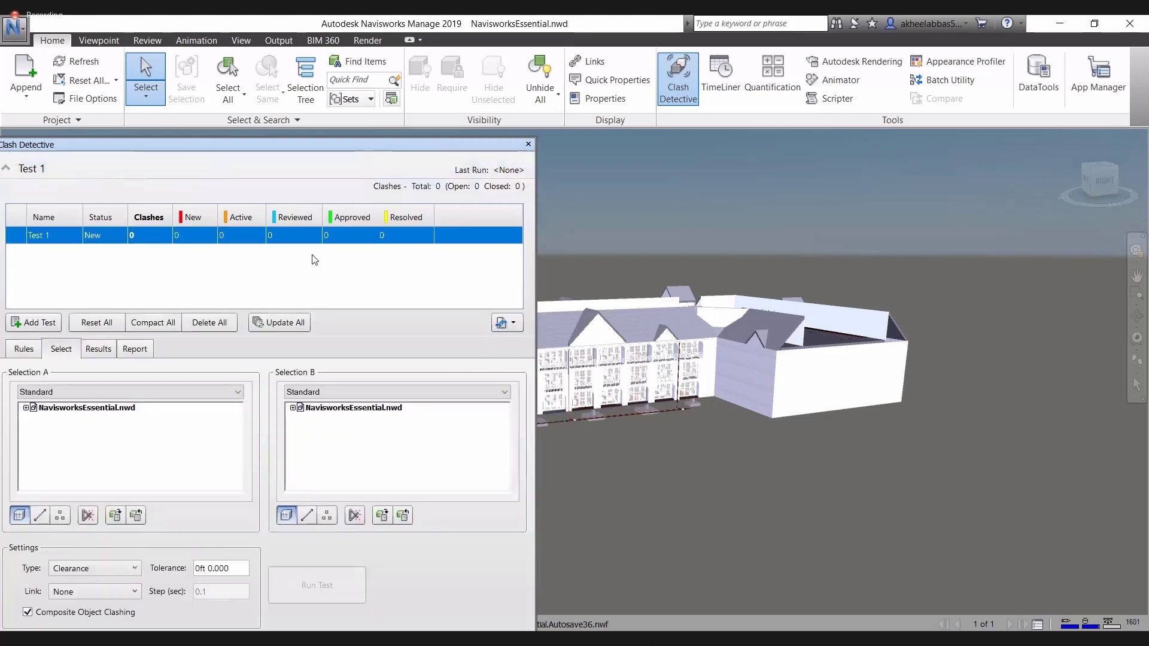
{"action": "double_click", "coordinate": [64, 236]}
{"action": "key", "text": "BackSpace"}
{"action": "type", "text": "M"}
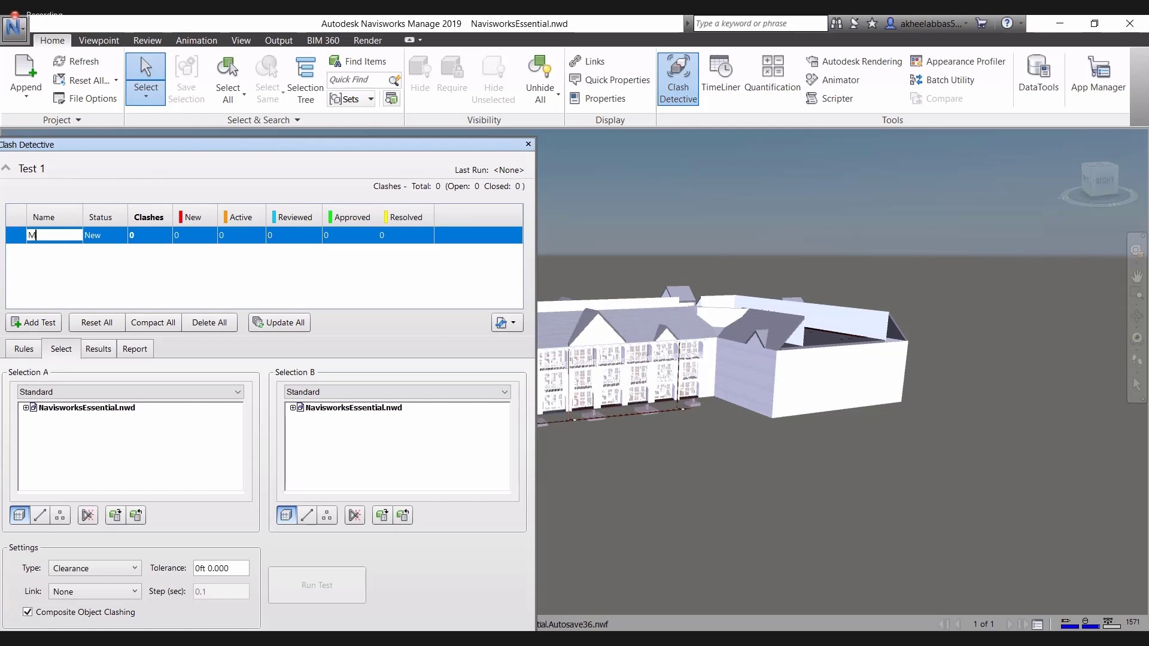
{"action": "type", "text": "echanica"}
{"action": "type", "text": "l to Sprin"}
{"action": "type", "text": "kler"}
{"action": "key", "text": "Return"}
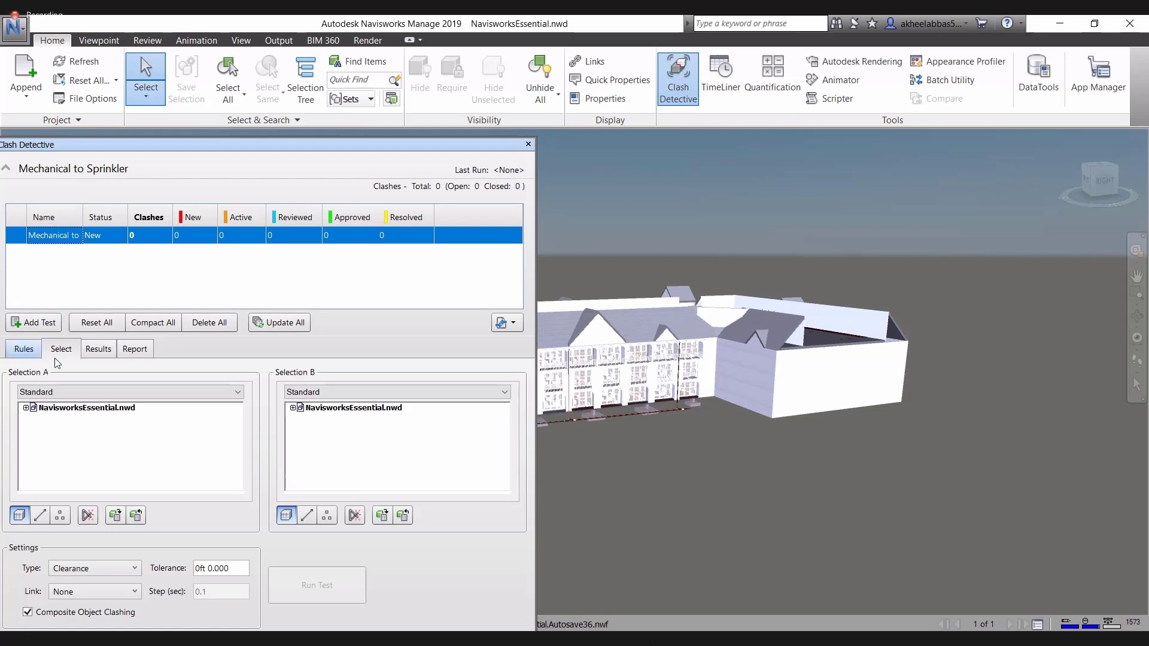
Check the test's ignore rules, and choose MECHANICAL.nwc for Selection A and SPRINKLER.nwc for Selection B.
{"action": "left_click", "coordinate": [25, 349]}
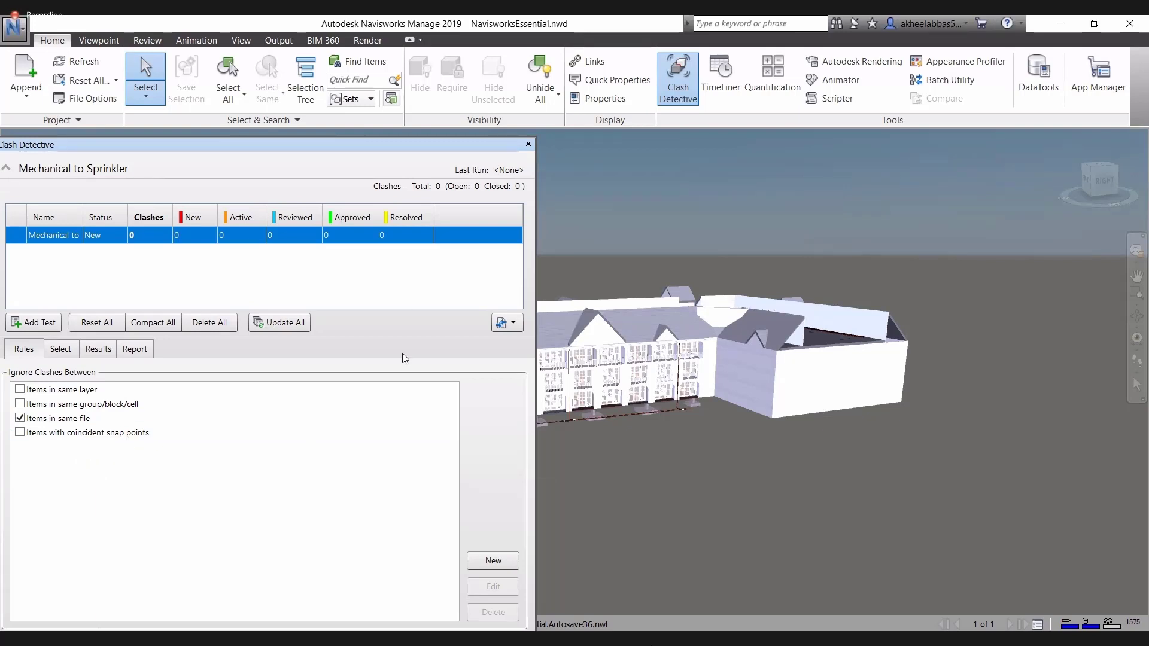
{"action": "left_click", "coordinate": [68, 351]}
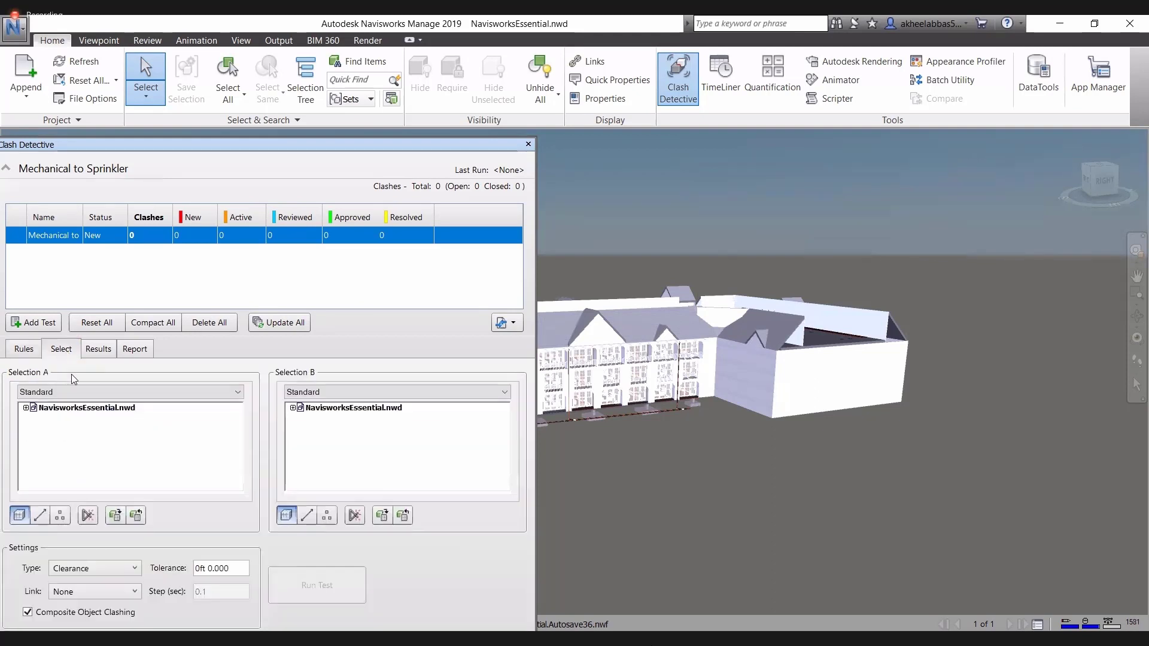
{"action": "left_click", "coordinate": [26, 408]}
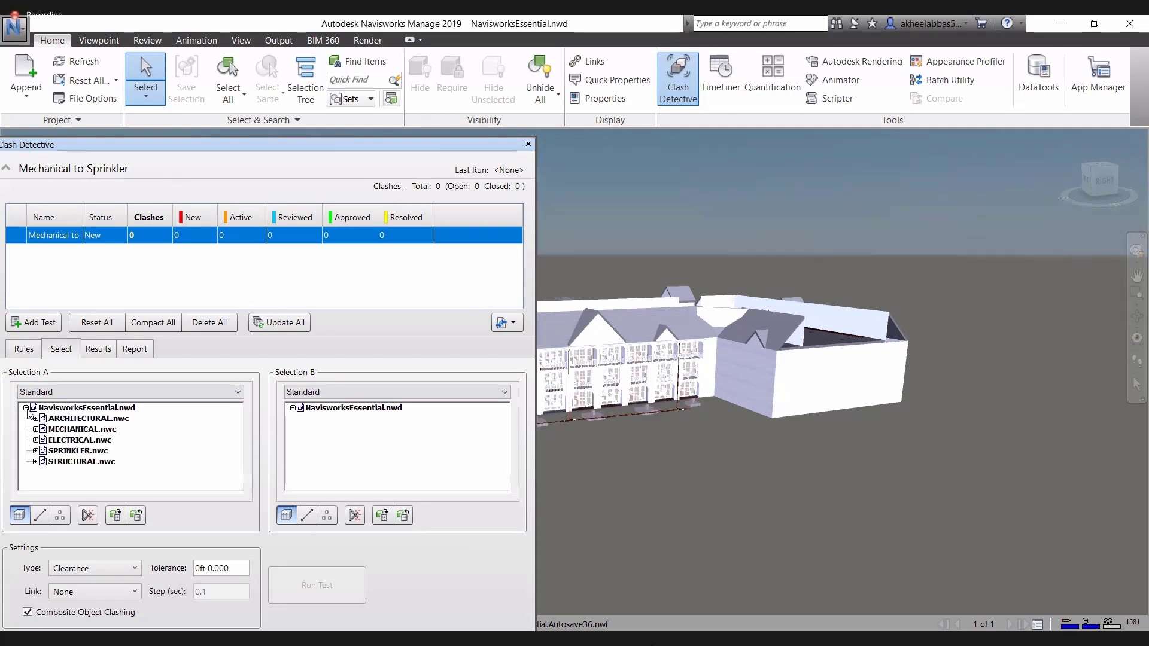
{"action": "left_click", "coordinate": [66, 430]}
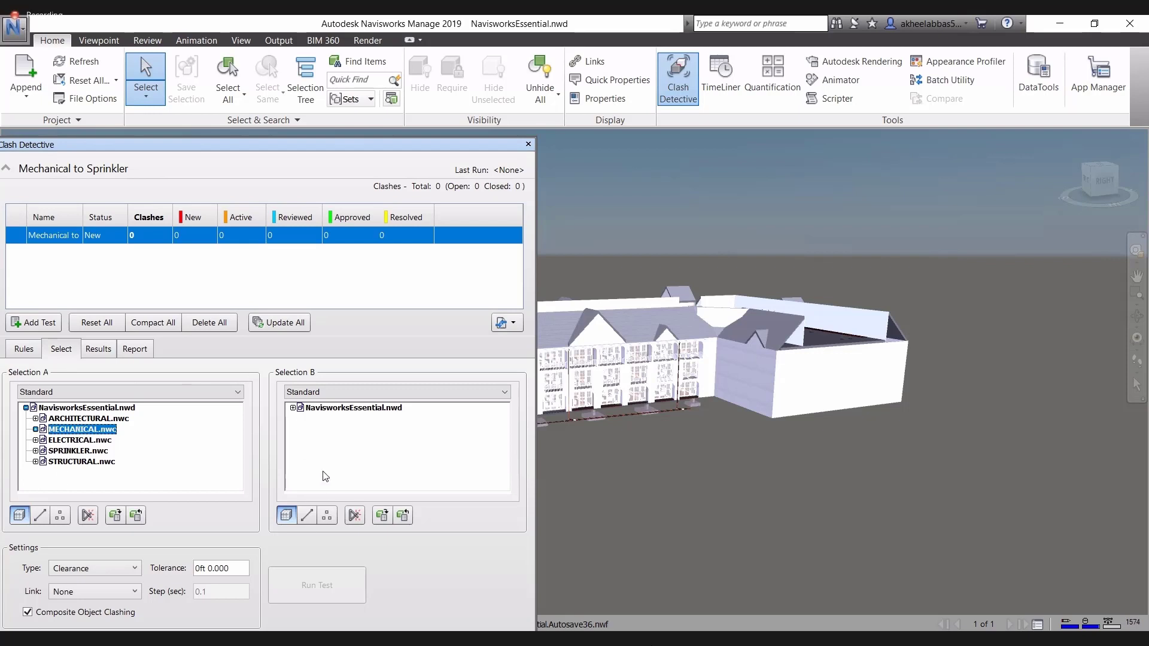
{"action": "left_click", "coordinate": [293, 409]}
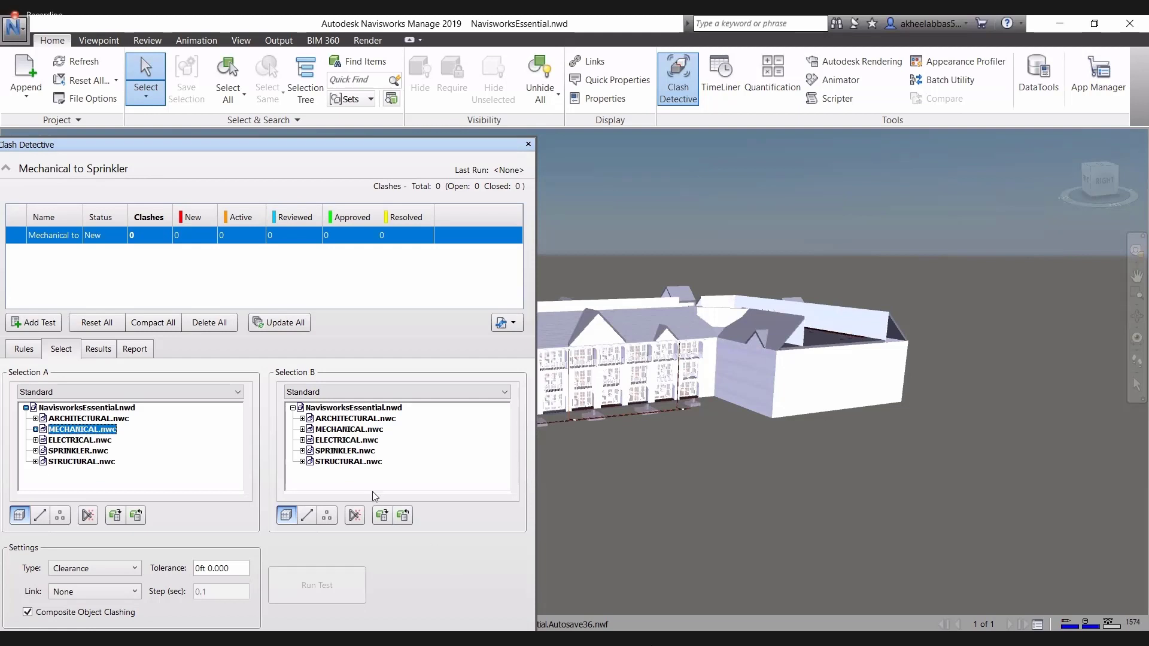
{"action": "left_click", "coordinate": [339, 454]}
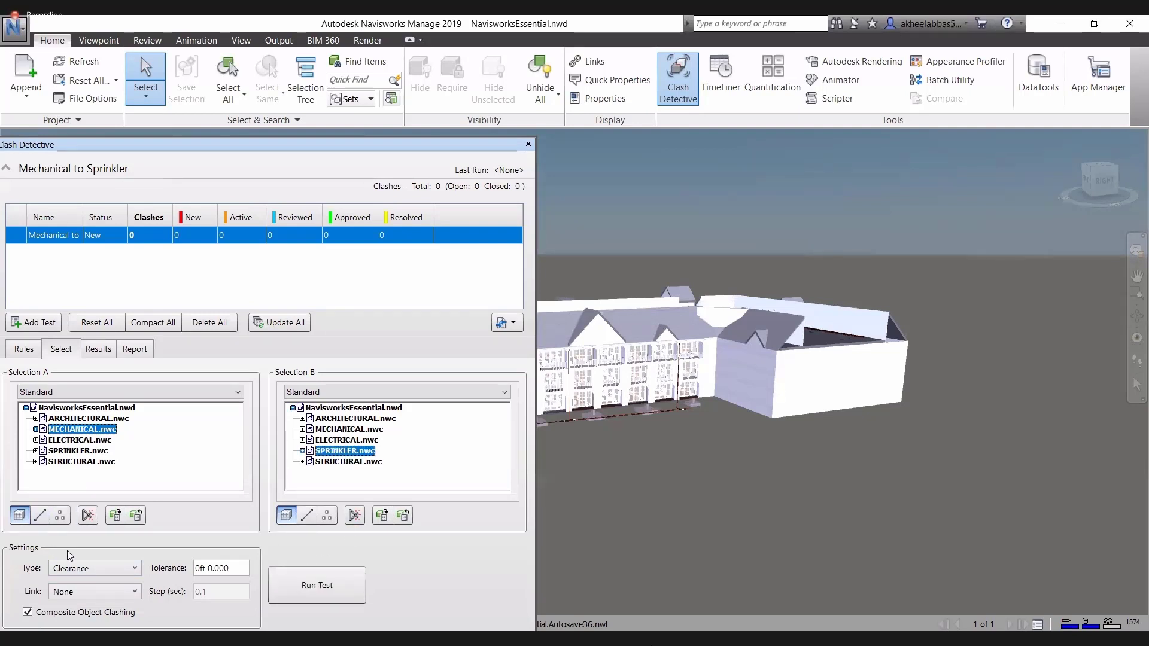
Review the clash types, keep Clearance, and set the test's tolerance to 2 inches.
{"action": "left_click", "coordinate": [80, 571]}
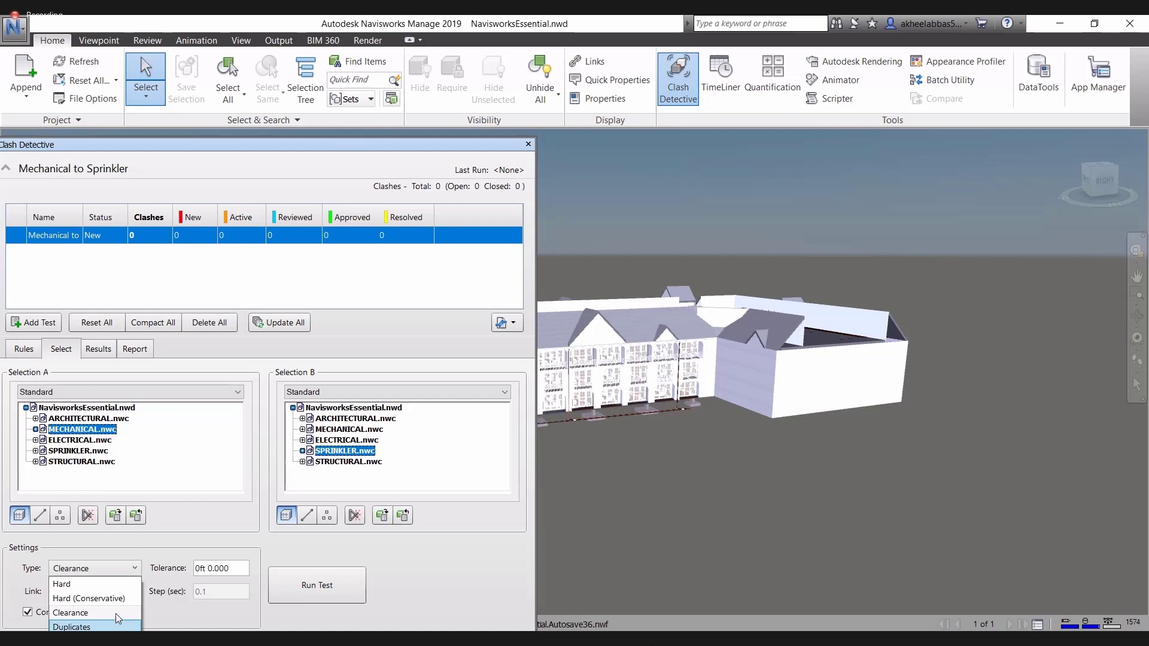
{"action": "left_click", "coordinate": [116, 613]}
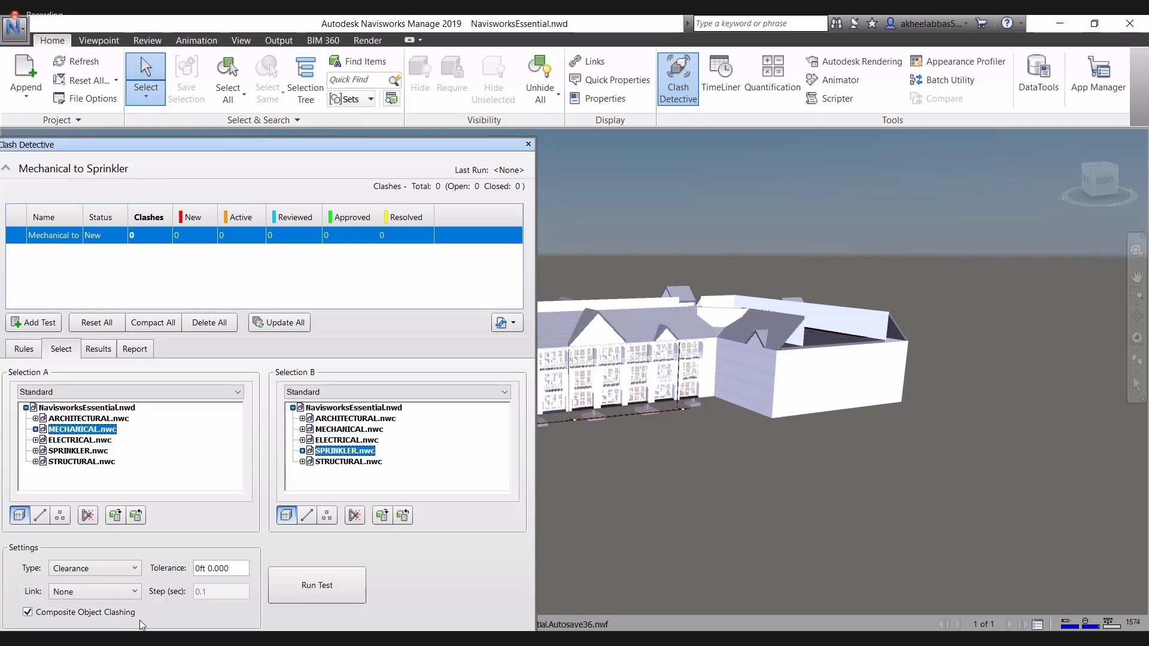
{"action": "left_click", "coordinate": [125, 571]}
{"action": "left_click", "coordinate": [105, 570]}
{"action": "left_click_drag", "start_coordinate": [233, 569], "coordinate": [190, 574]}
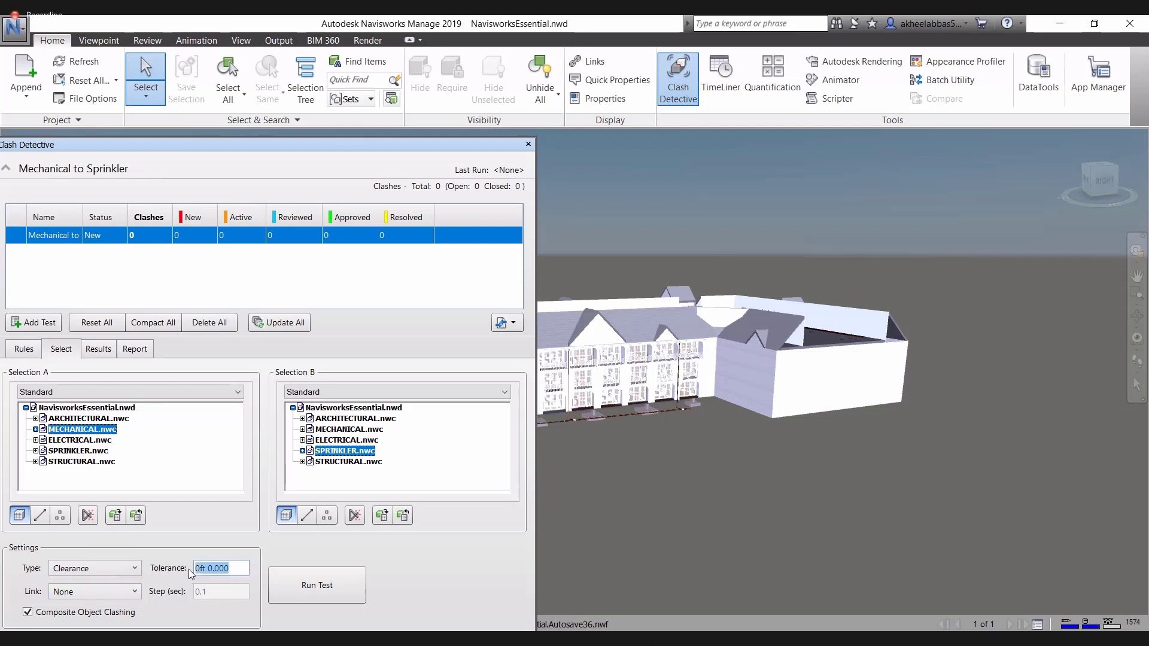
{"action": "type", "text": "2\""}
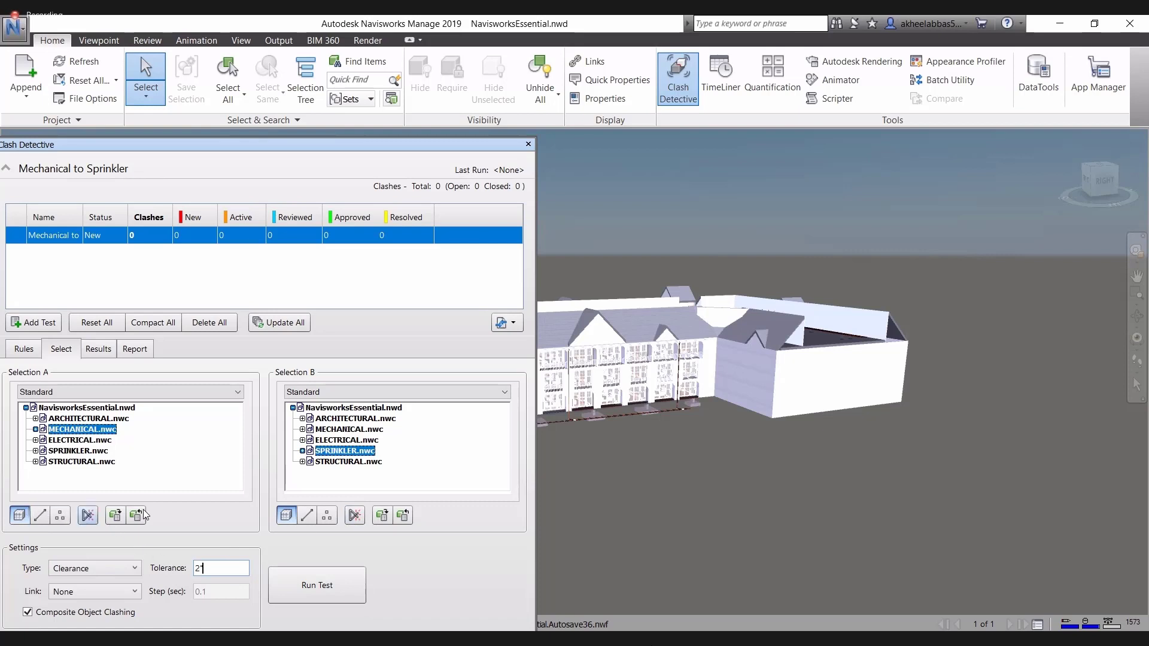
{"action": "left_click", "coordinate": [40, 525]}
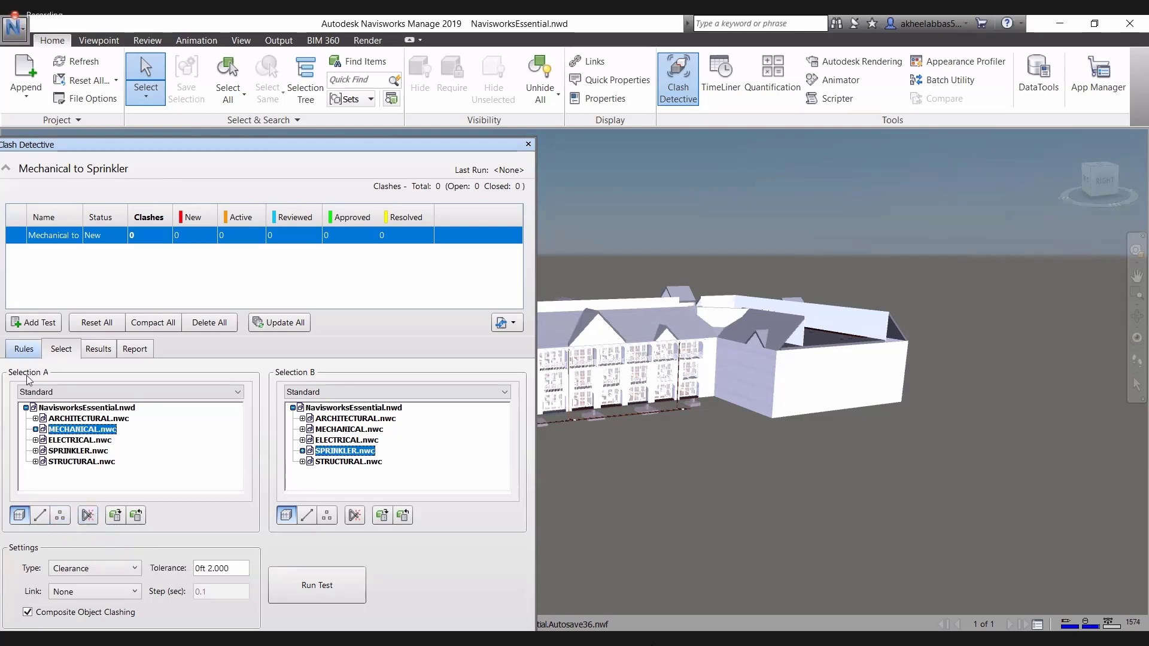
Select the Selection A mechanical items in the scene and run the Mechanical to Sprinkler clash test.
{"action": "left_click", "coordinate": [27, 349]}
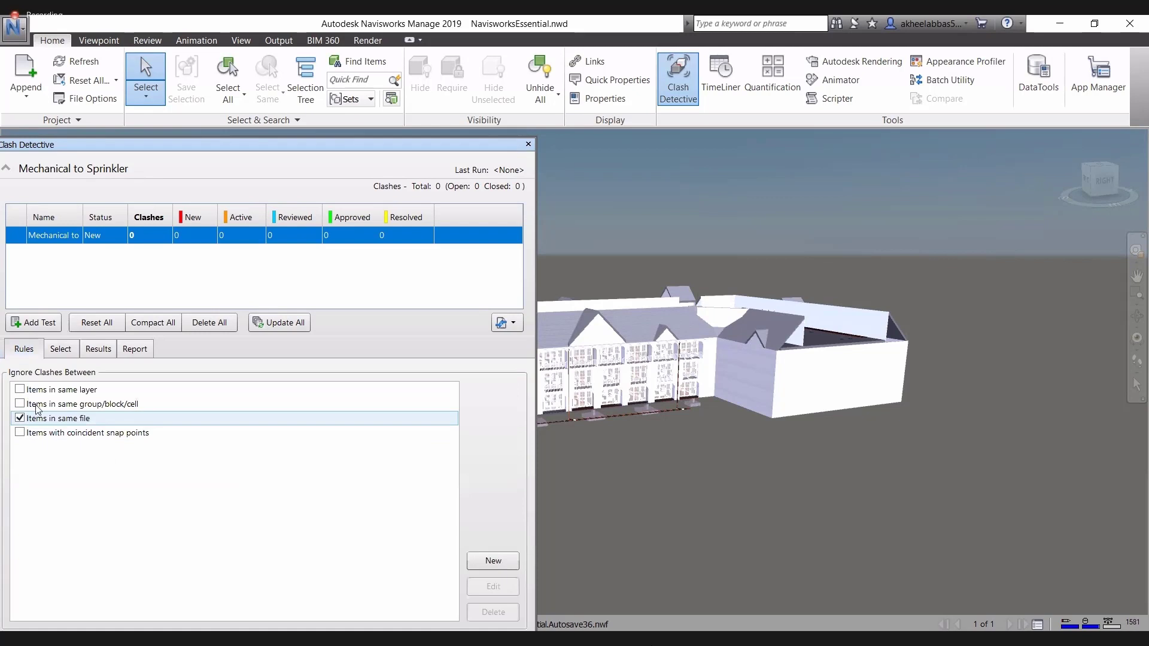
{"action": "left_click", "coordinate": [61, 349]}
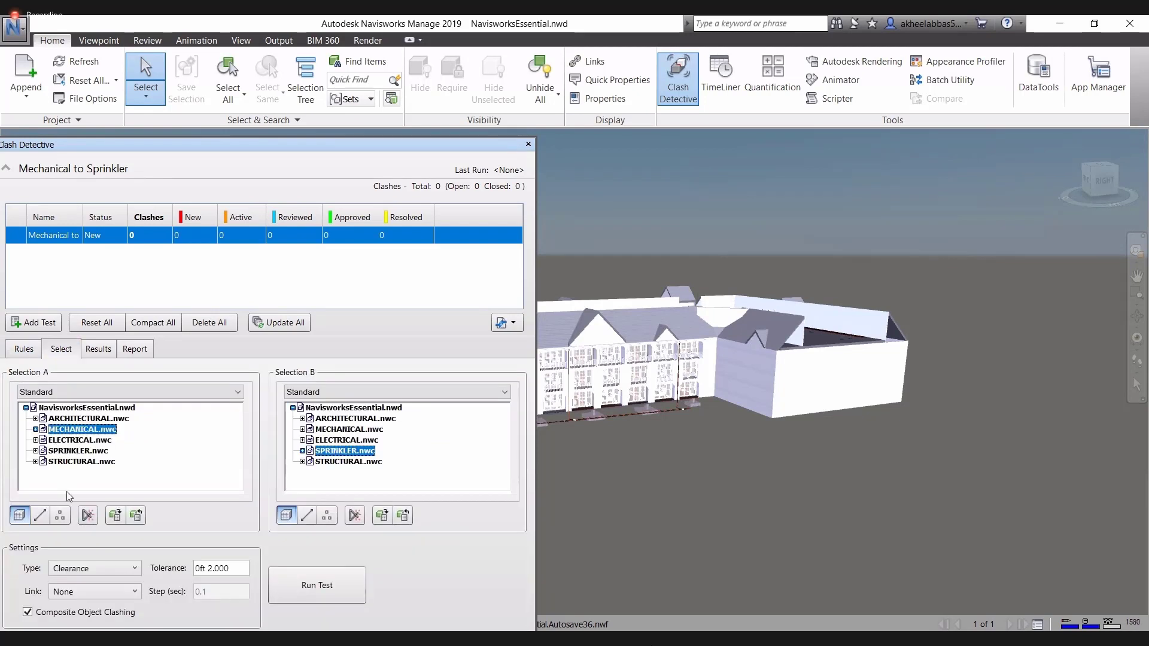
{"action": "left_click", "coordinate": [137, 516]}
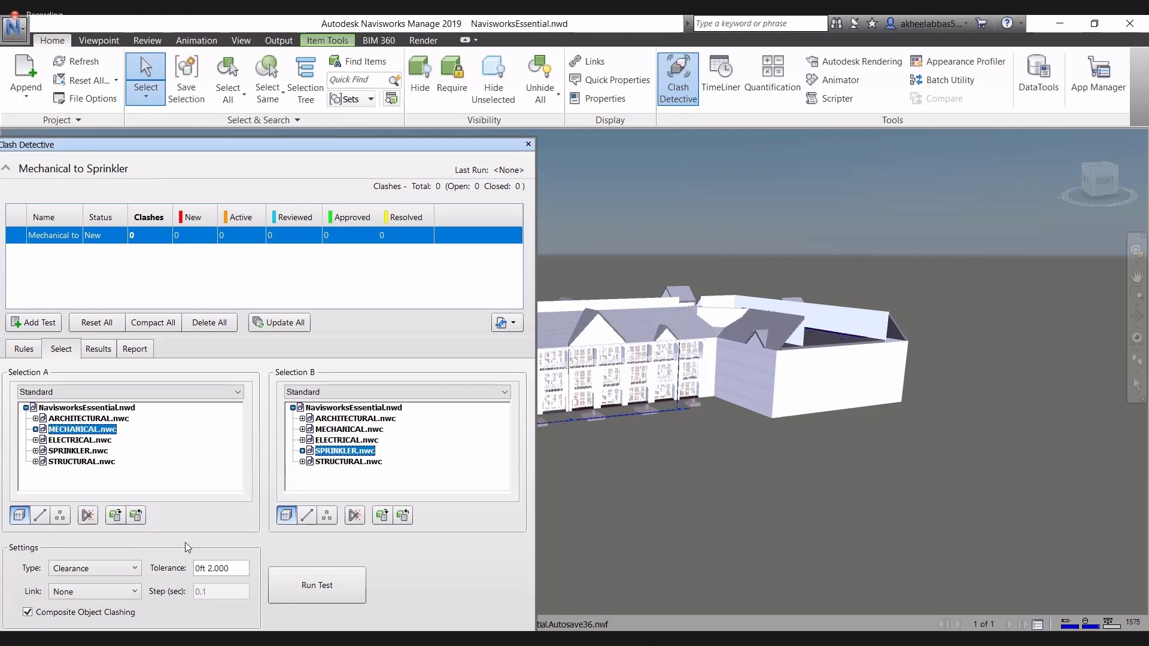
{"action": "left_click", "coordinate": [40, 515]}
{"action": "left_click", "coordinate": [40, 516]}
{"action": "left_click", "coordinate": [278, 591]}
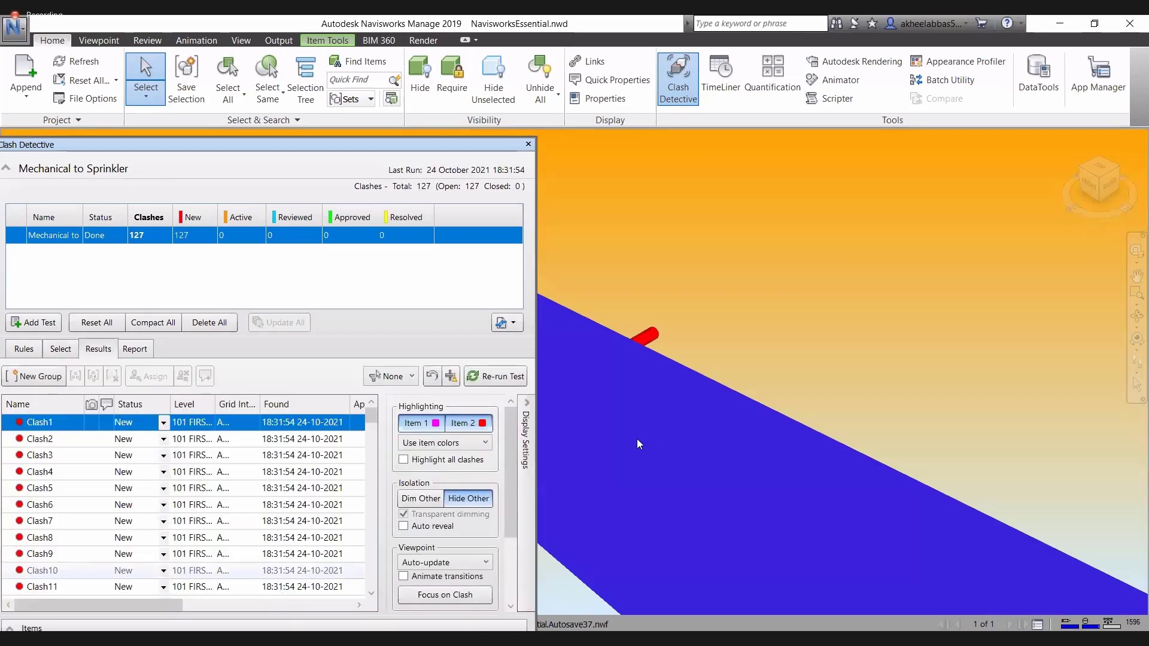
Widen the Clash Detective window and isolate Clash1 by dimming the other items rather than hiding them.
{"action": "scroll", "coordinate": [703, 339], "scroll_direction": "down", "scroll_amount": 3}
{"action": "scroll", "coordinate": [703, 339], "scroll_direction": "down", "scroll_amount": 3}
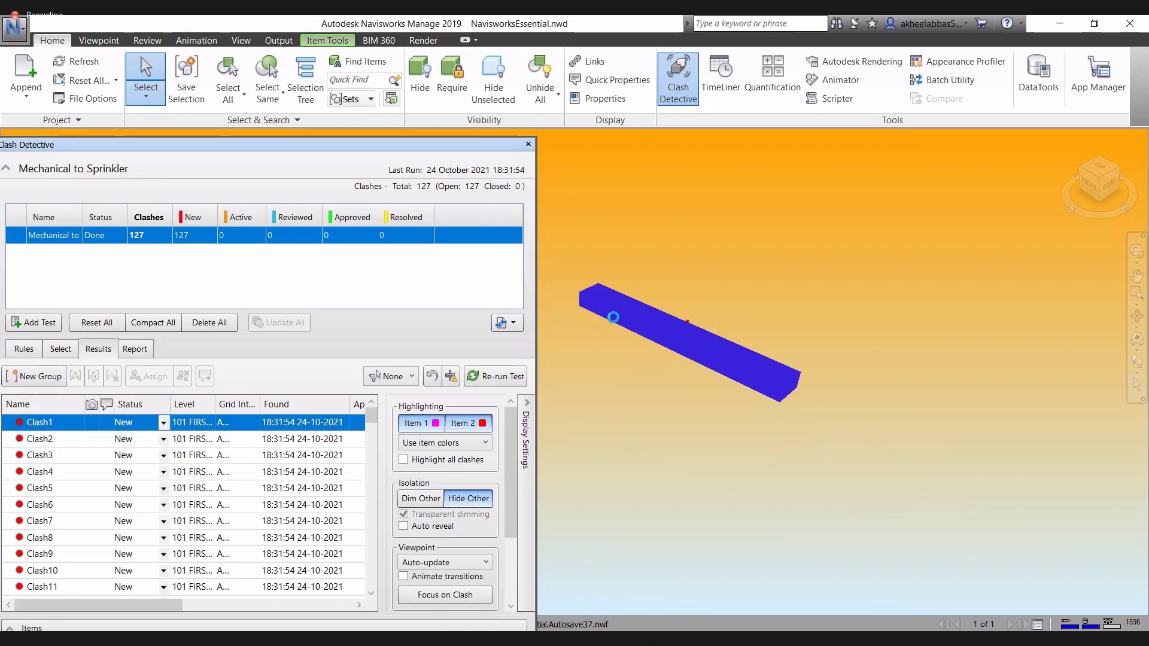
{"action": "scroll", "coordinate": [615, 318], "scroll_direction": "up", "scroll_amount": 1}
{"action": "scroll", "coordinate": [652, 315], "scroll_direction": "up", "scroll_amount": 1}
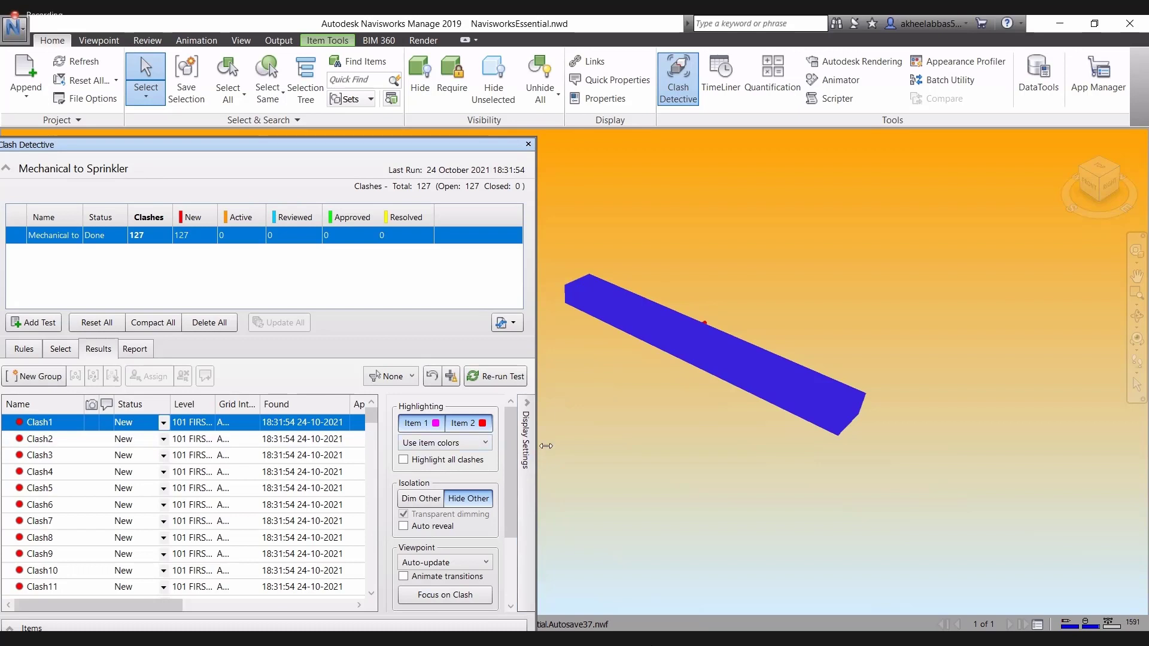
{"action": "left_click_drag", "start_coordinate": [536, 436], "coordinate": [586, 440]}
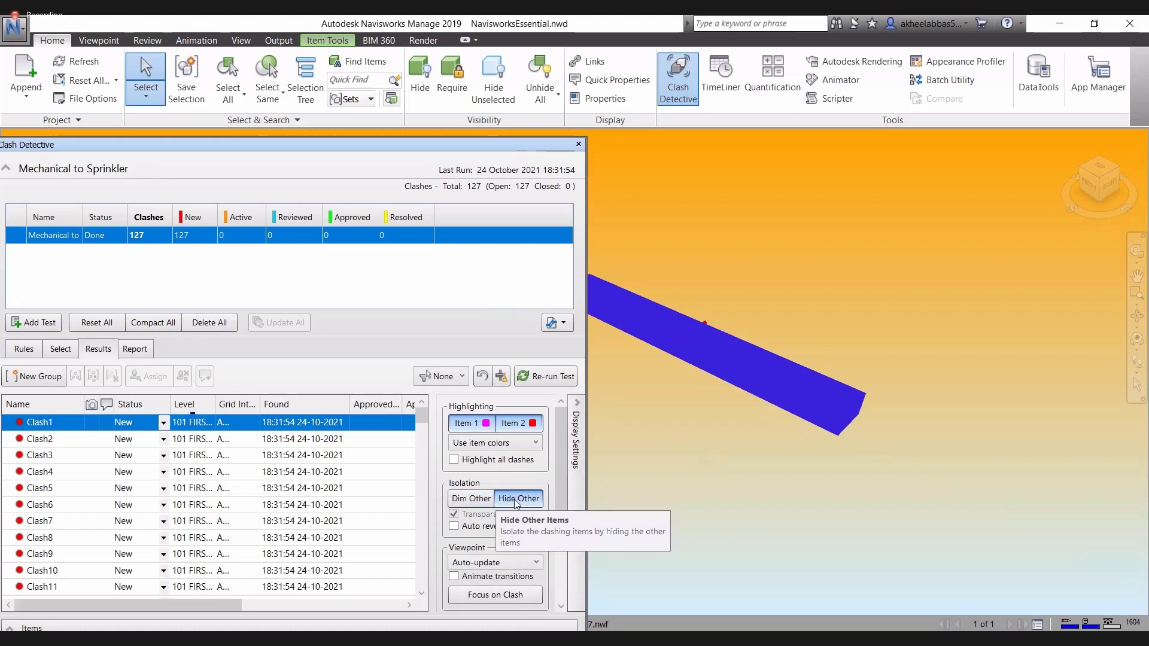
{"action": "left_click", "coordinate": [477, 504]}
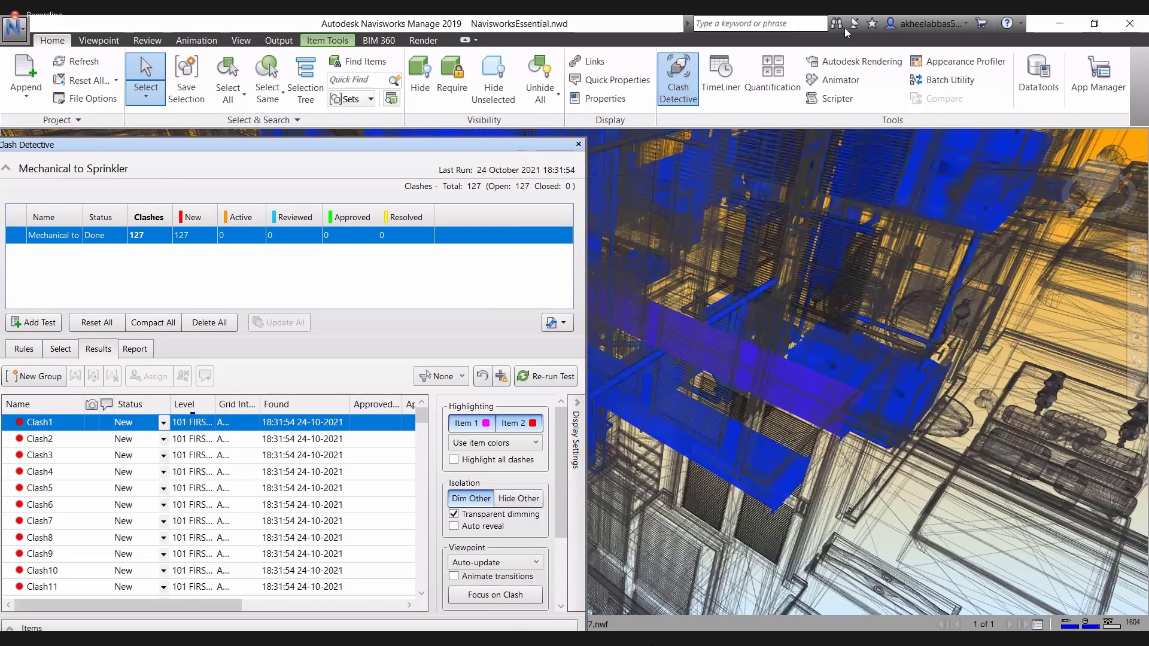
Set the viewpoint's render mode to Wireframe.
{"action": "left_click", "coordinate": [84, 41]}
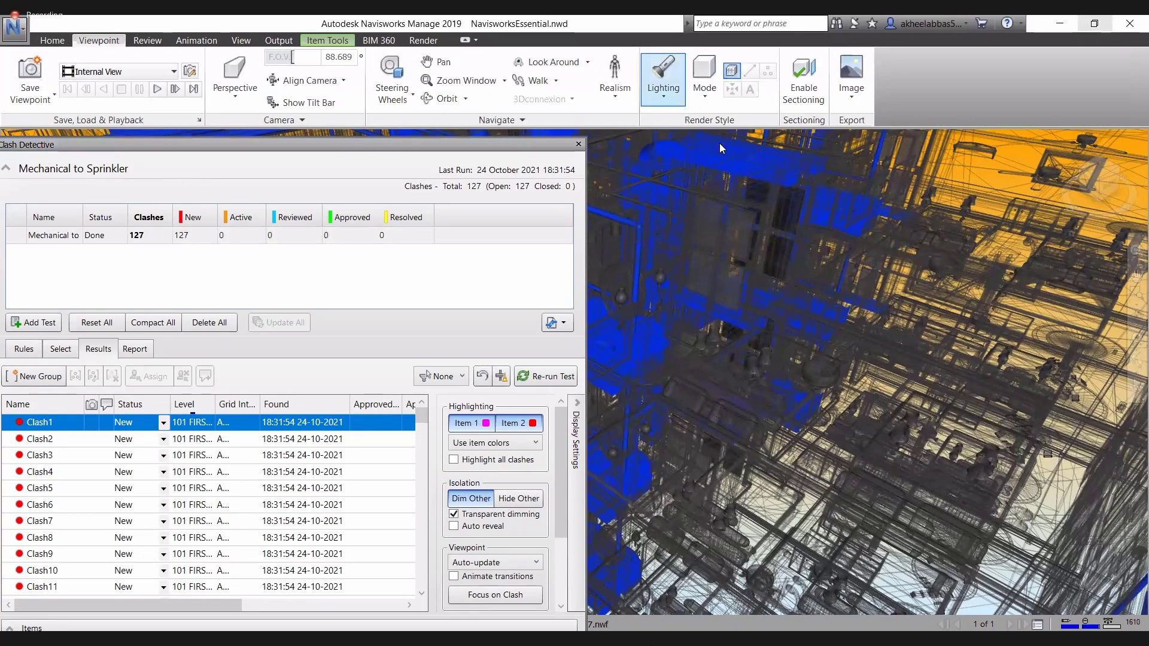
{"action": "left_click", "coordinate": [705, 89]}
{"action": "left_click", "coordinate": [731, 181]}
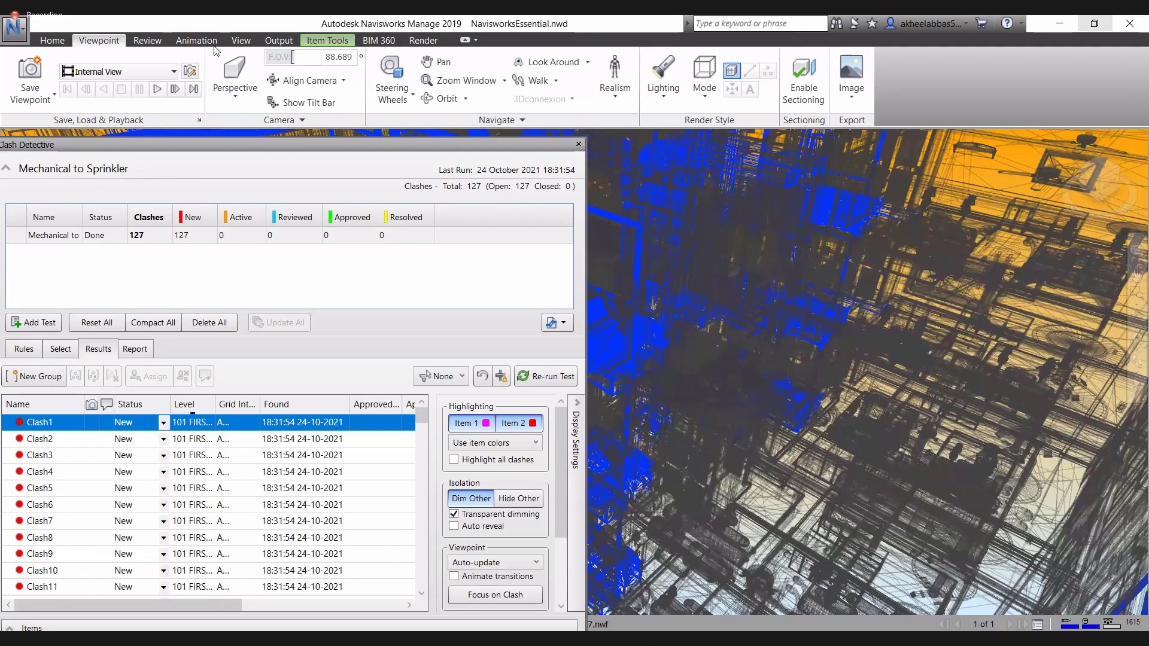
{"action": "scroll", "coordinate": [180, 42], "scroll_direction": "up", "scroll_amount": 1}
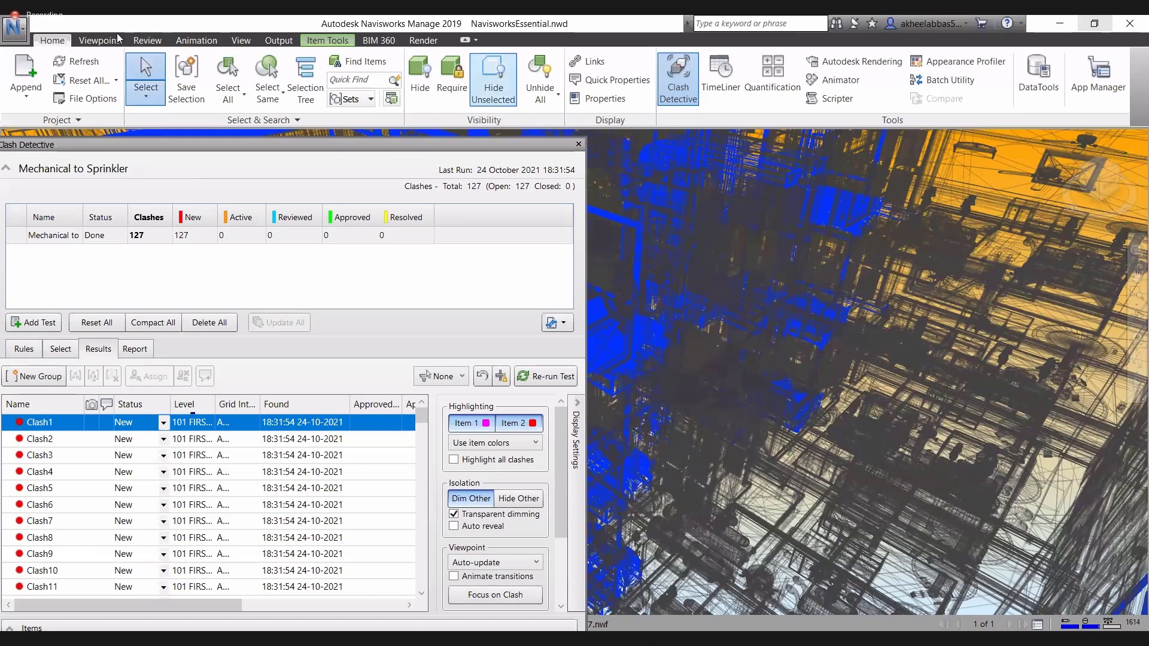
Reset the scene background to its default plain white color and accept the setting.
{"action": "left_click", "coordinate": [197, 41]}
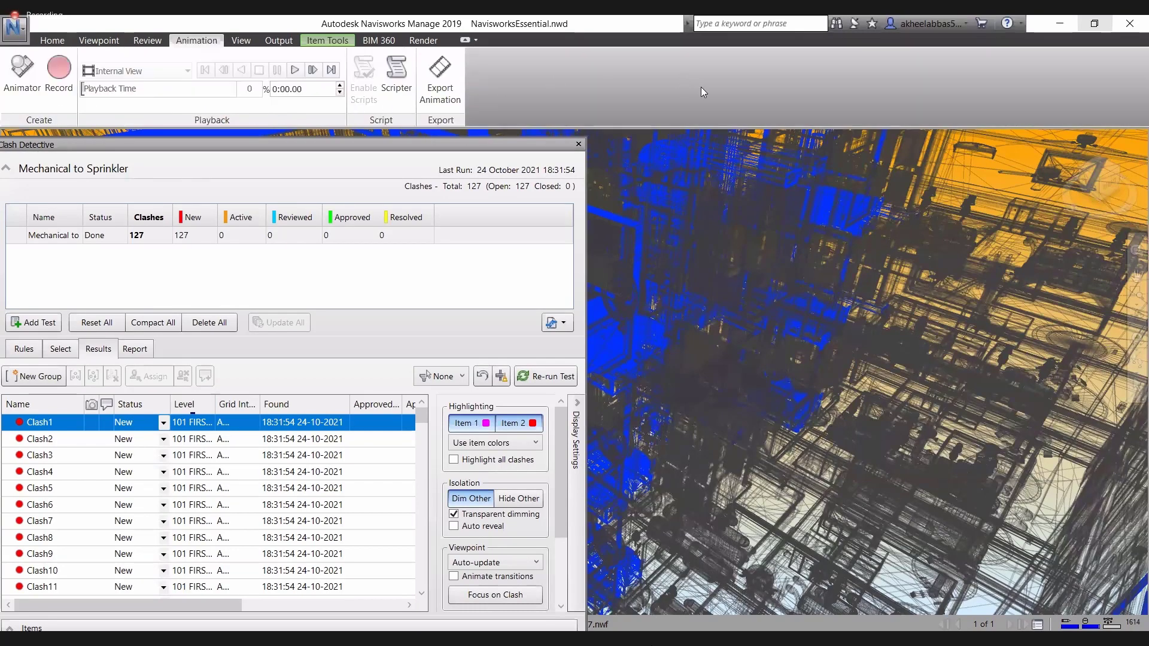
{"action": "scroll", "coordinate": [701, 87], "scroll_direction": "up", "scroll_amount": 2}
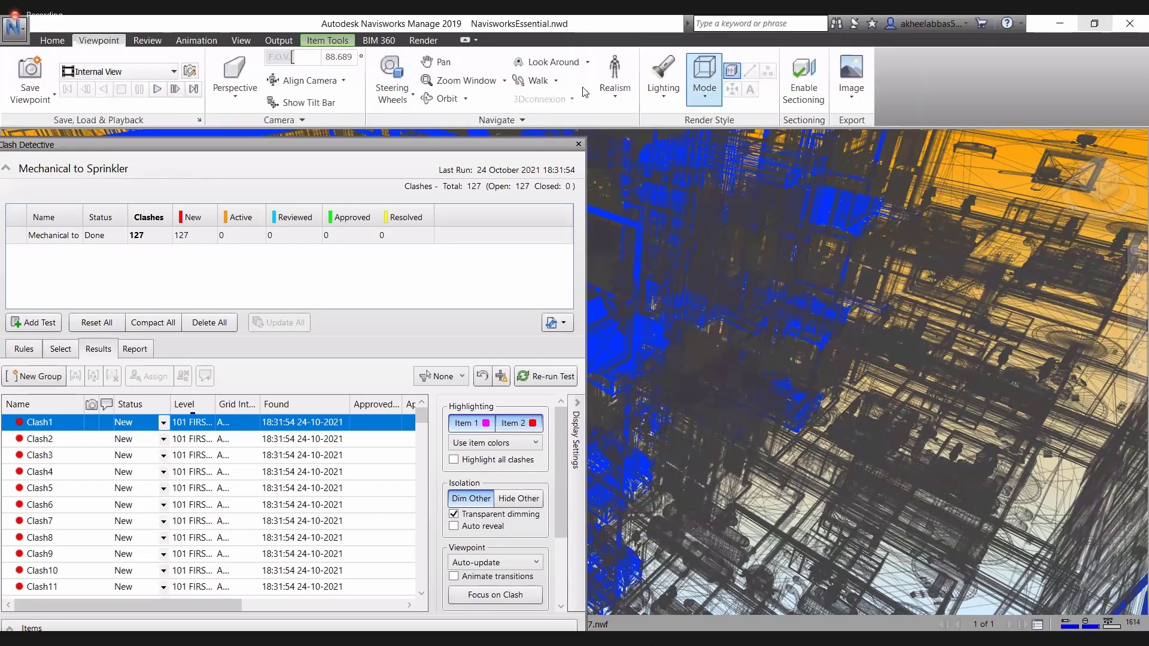
{"action": "left_click", "coordinate": [243, 41]}
{"action": "left_click", "coordinate": [484, 61]}
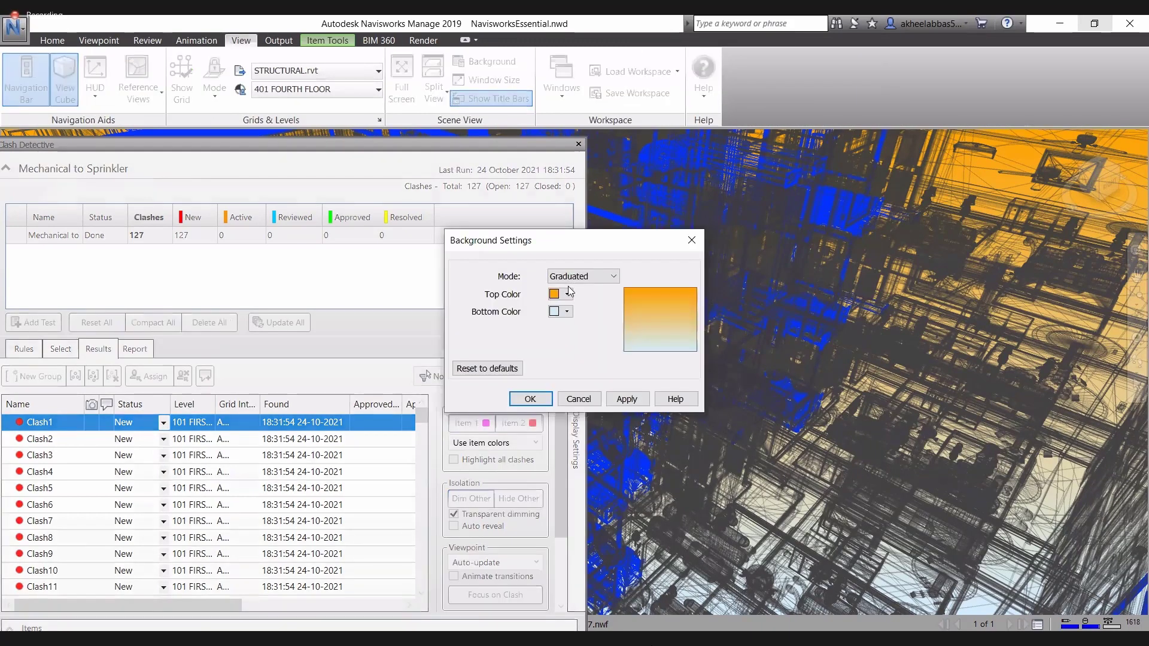
{"action": "left_click", "coordinate": [491, 370]}
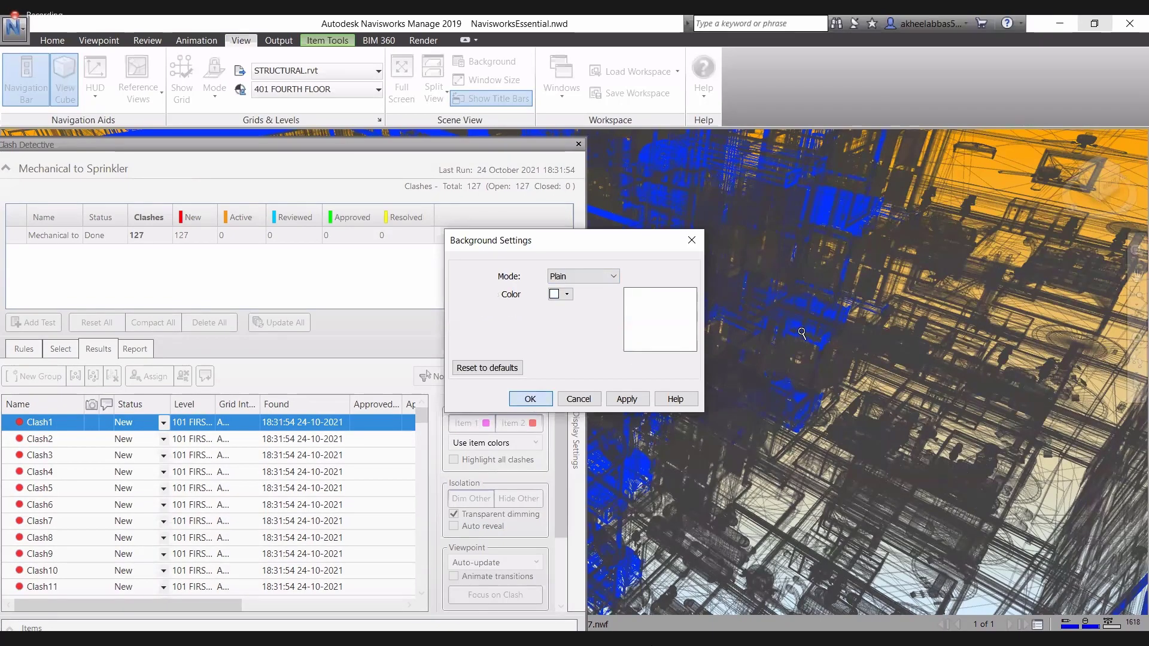
{"action": "key", "text": "Return"}
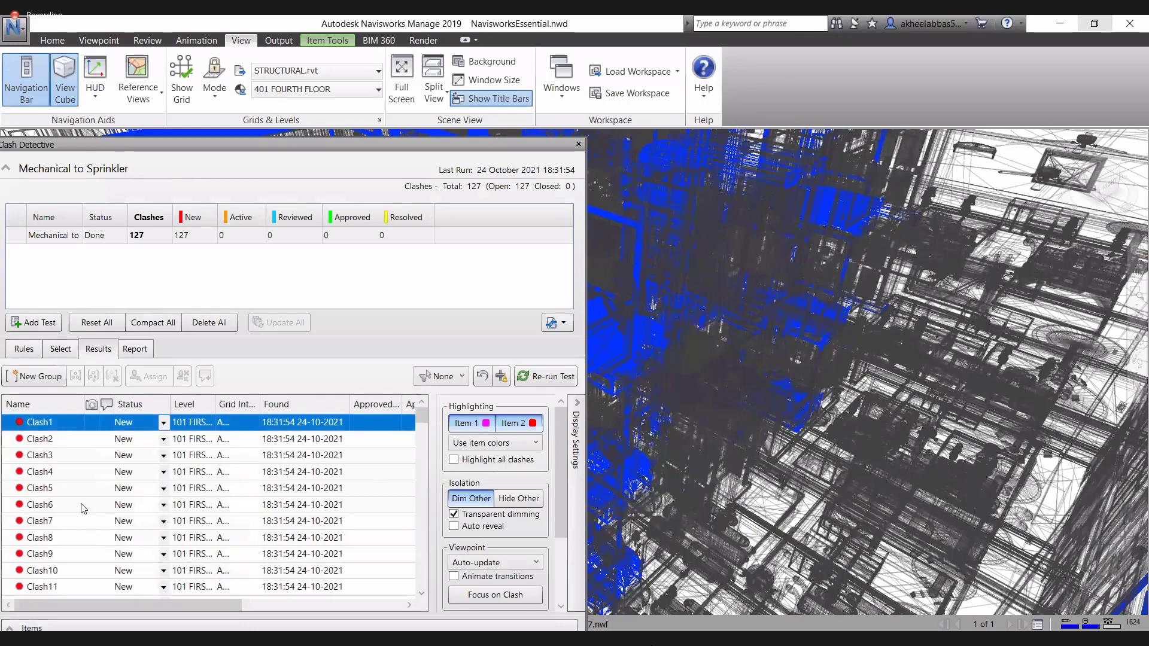
Inspect Clash6 in the scene with the Item 1 and Item 2 highlighting switched off and back on.
{"action": "scroll", "coordinate": [796, 329], "scroll_direction": "up", "scroll_amount": 2}
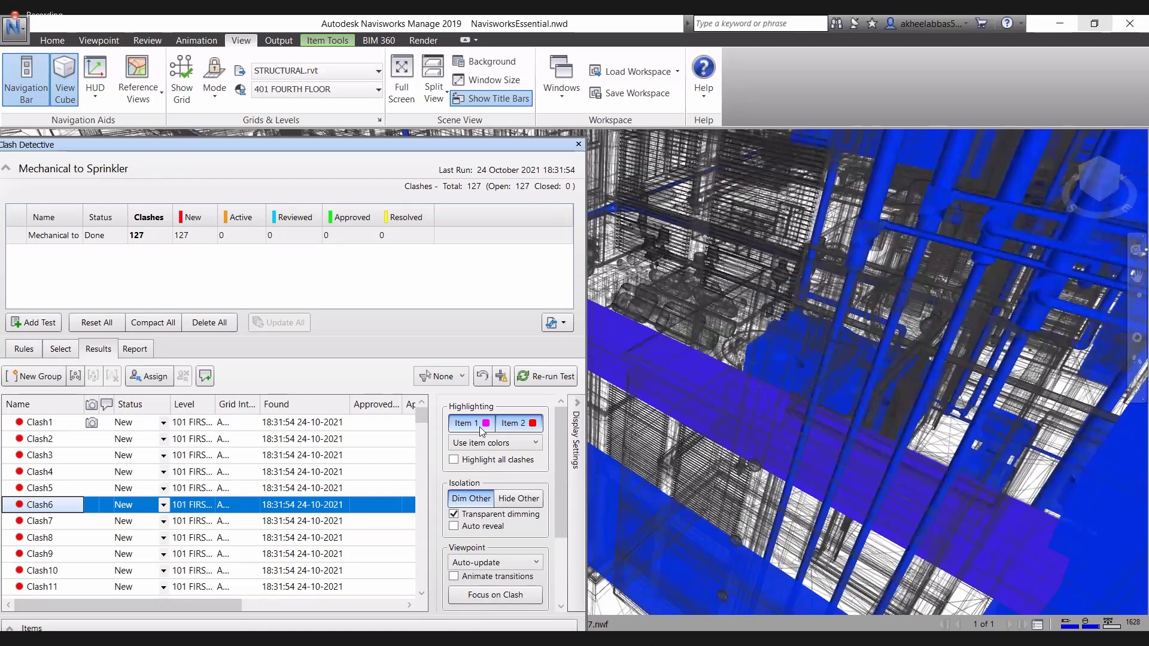
{"action": "scroll", "coordinate": [926, 383], "scroll_direction": "up", "scroll_amount": 3}
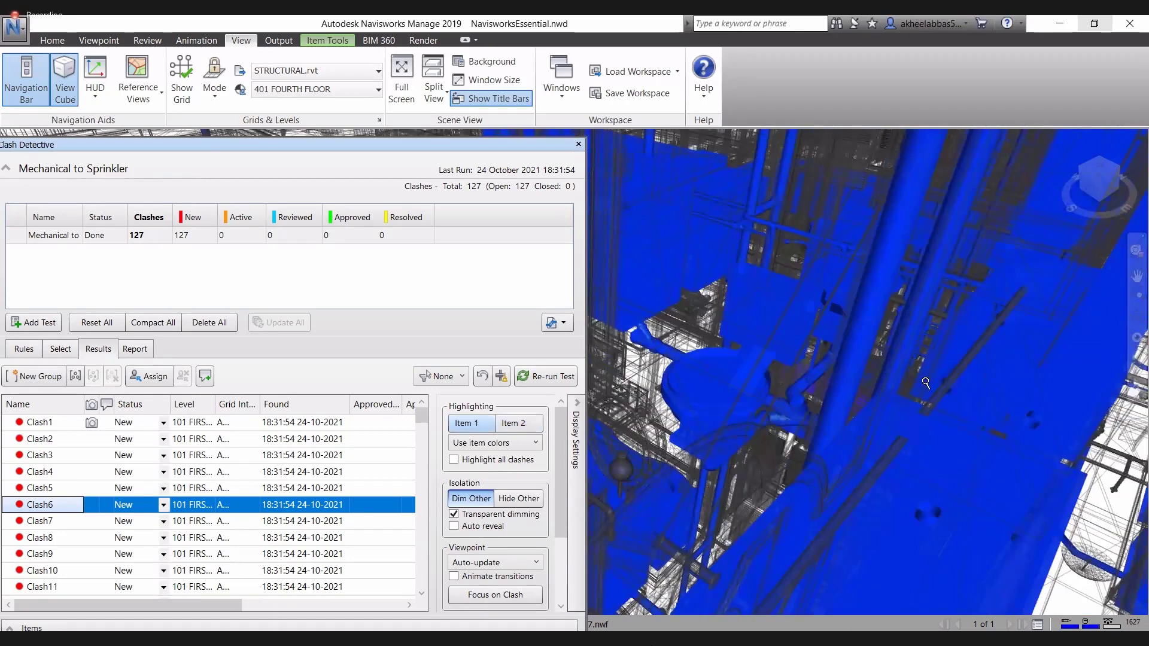
{"action": "scroll", "coordinate": [926, 455], "scroll_direction": "down", "scroll_amount": 3}
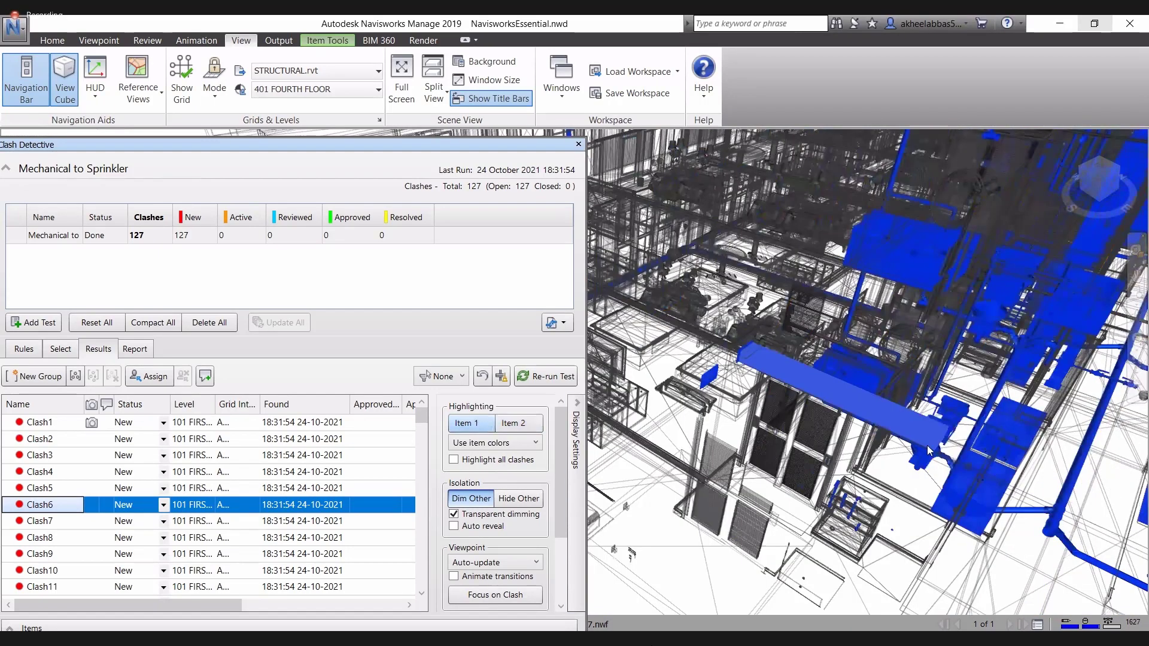
{"action": "middle_click_drag", "start_coordinate": [926, 454], "coordinate": [833, 409], "text": "shift"}
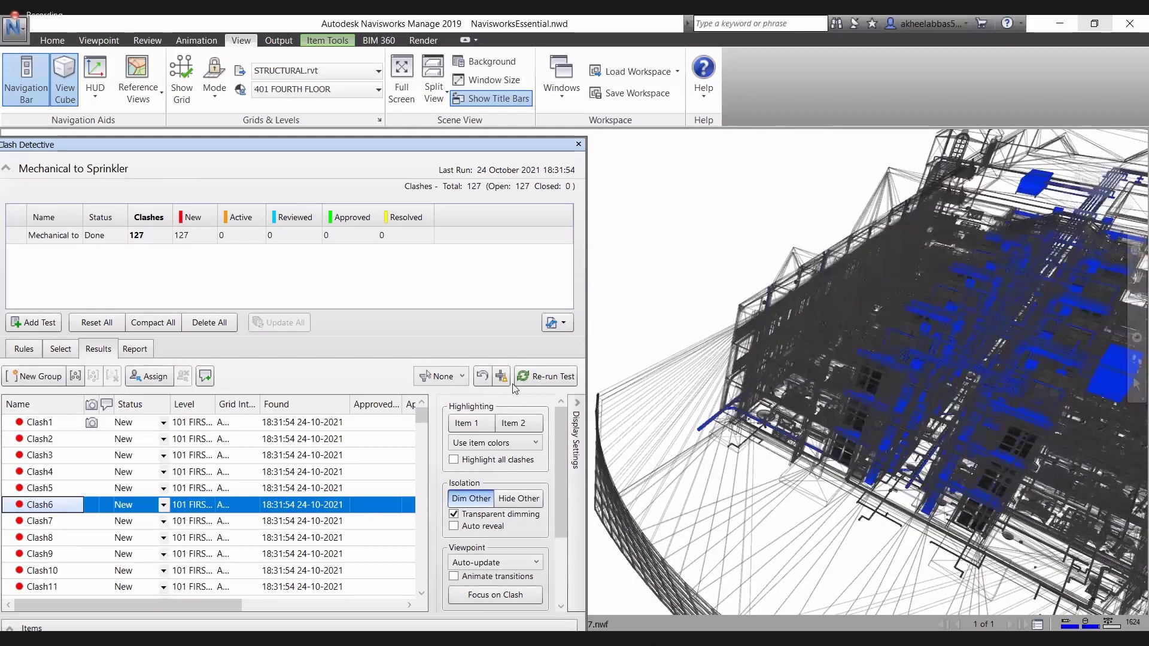
{"action": "left_click", "coordinate": [521, 426]}
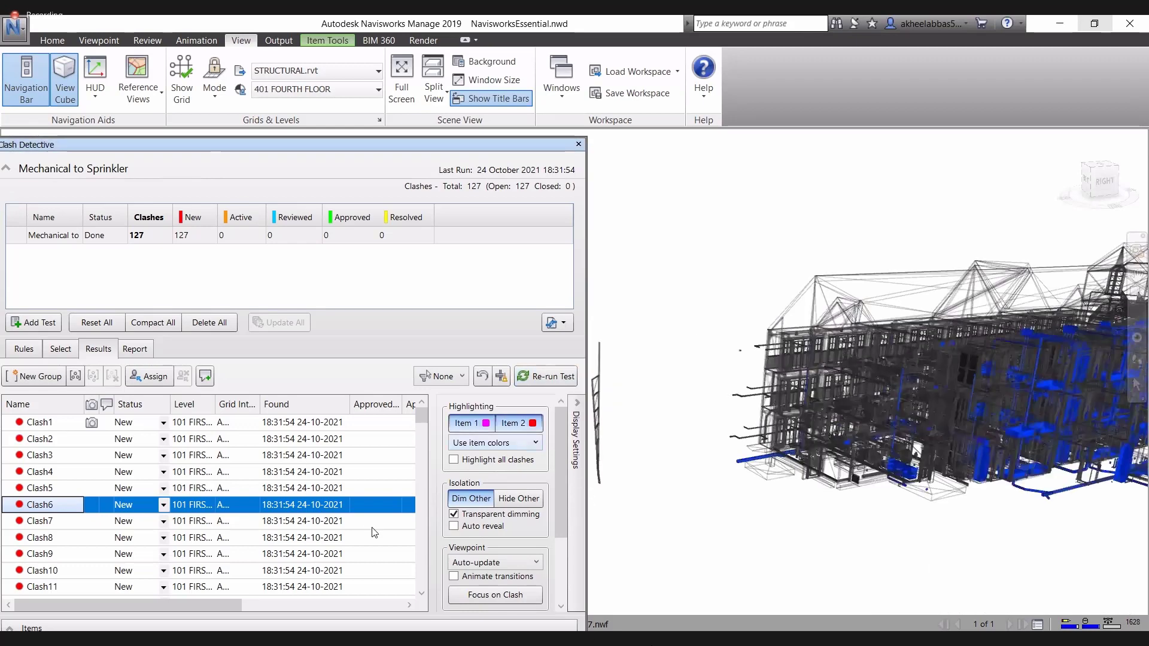
Show Clash3 and examine where the sprinkler pipe meets the mechanical duct from several angles.
{"action": "left_click", "coordinate": [21, 456]}
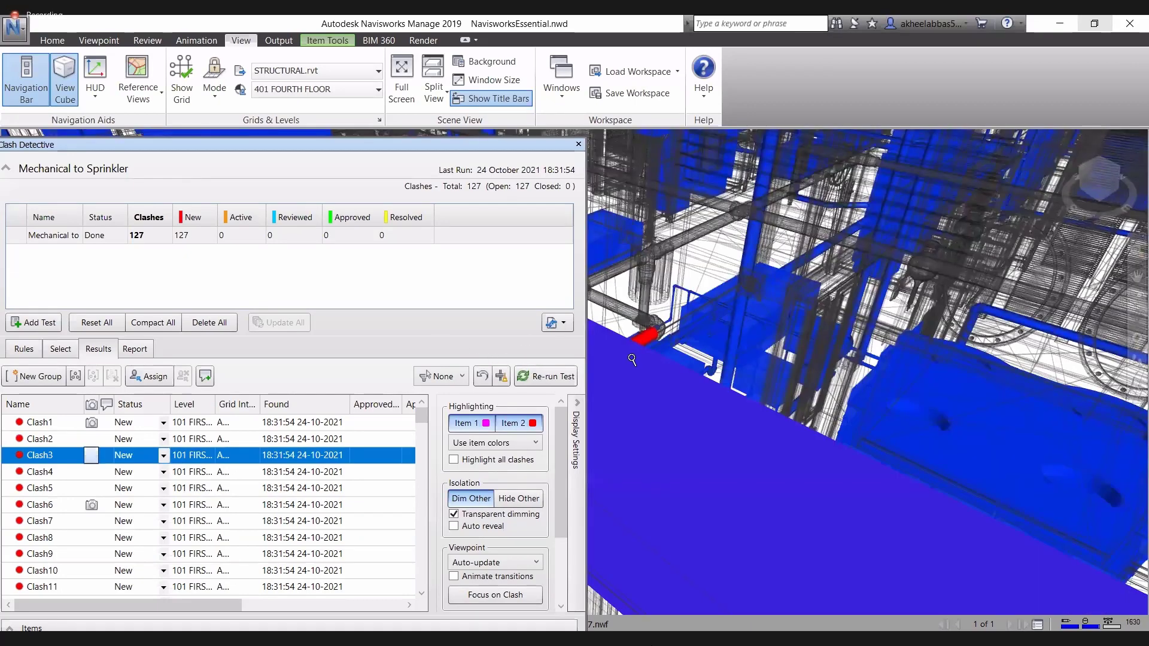
{"action": "scroll", "coordinate": [752, 312], "scroll_direction": "up", "scroll_amount": 3}
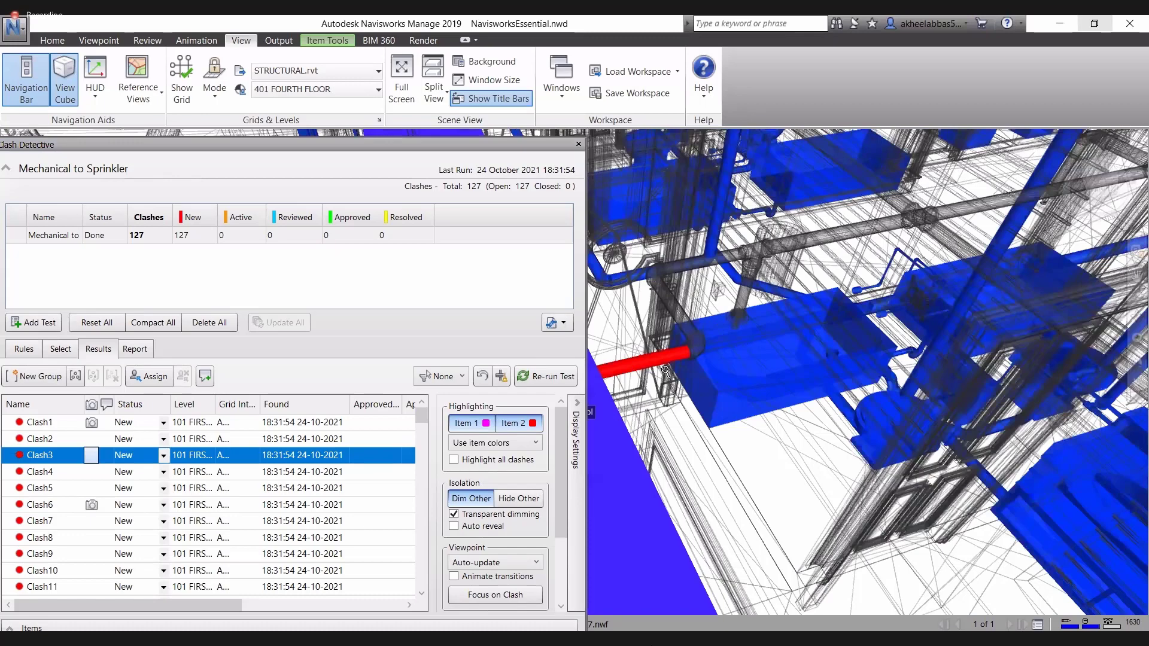
{"action": "scroll", "coordinate": [668, 375], "scroll_direction": "up", "scroll_amount": 1}
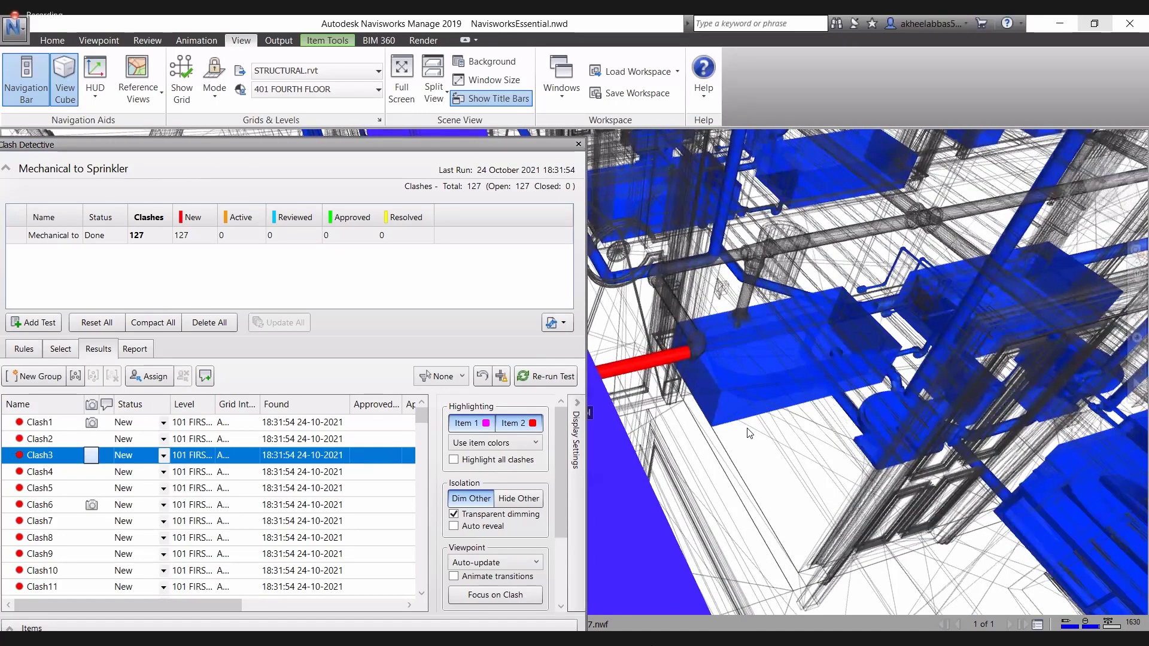
{"action": "scroll", "coordinate": [693, 444], "scroll_direction": "up", "scroll_amount": 2}
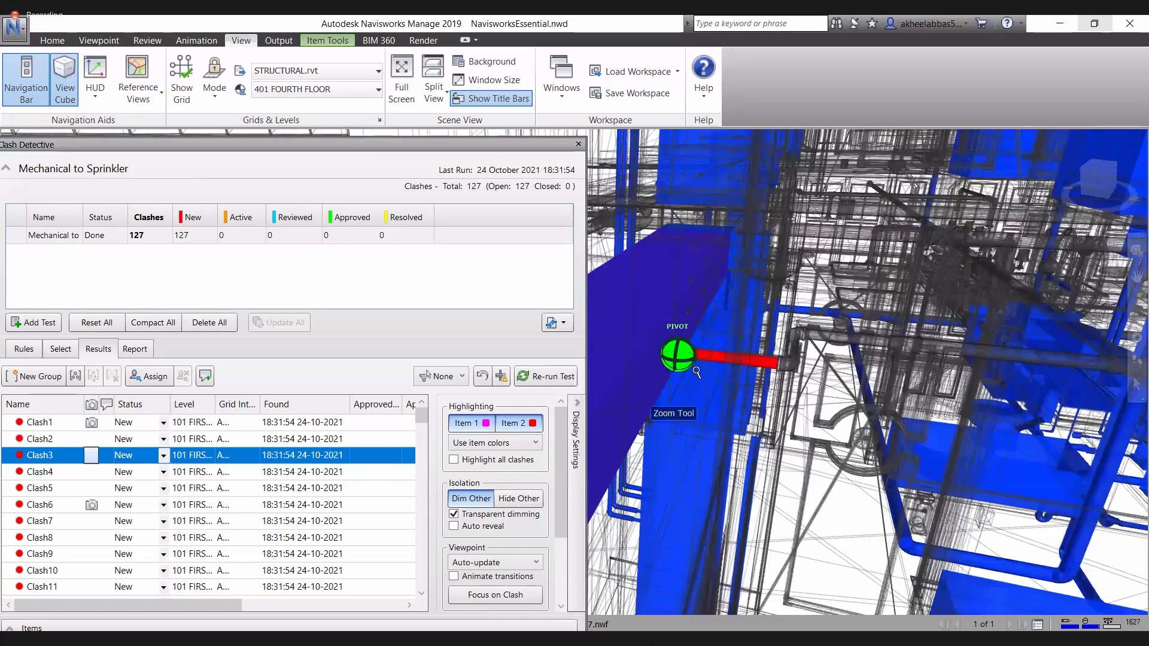
{"action": "scroll", "coordinate": [680, 363], "scroll_direction": "up", "scroll_amount": 1}
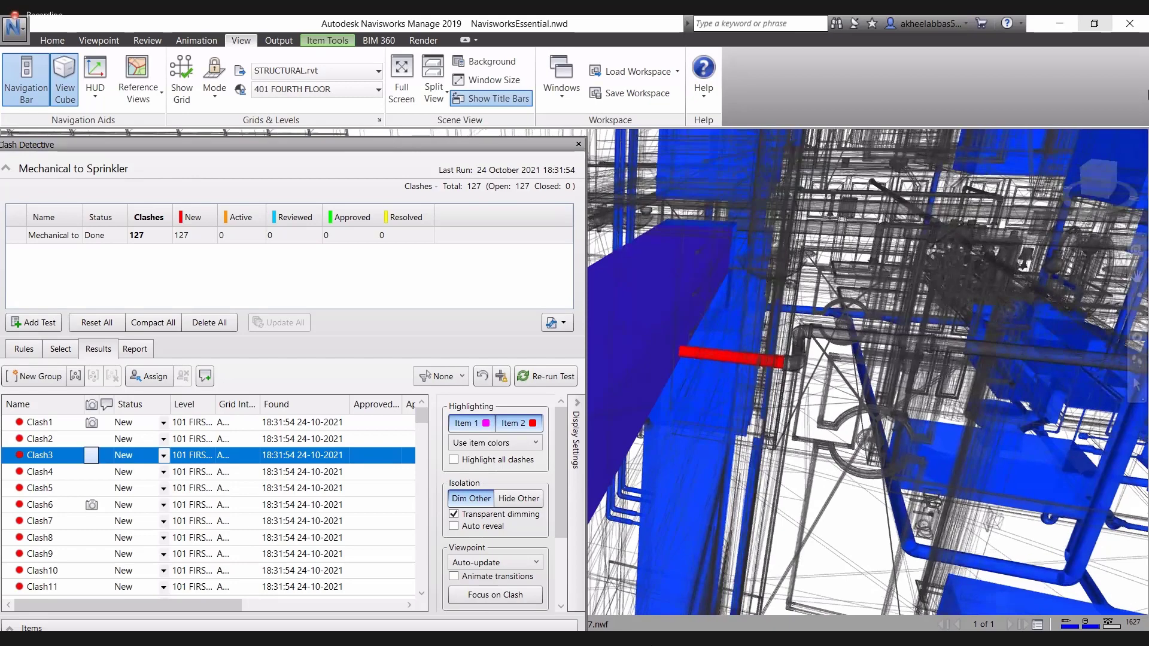
{"action": "scroll", "coordinate": [678, 361], "scroll_direction": "up", "scroll_amount": 1}
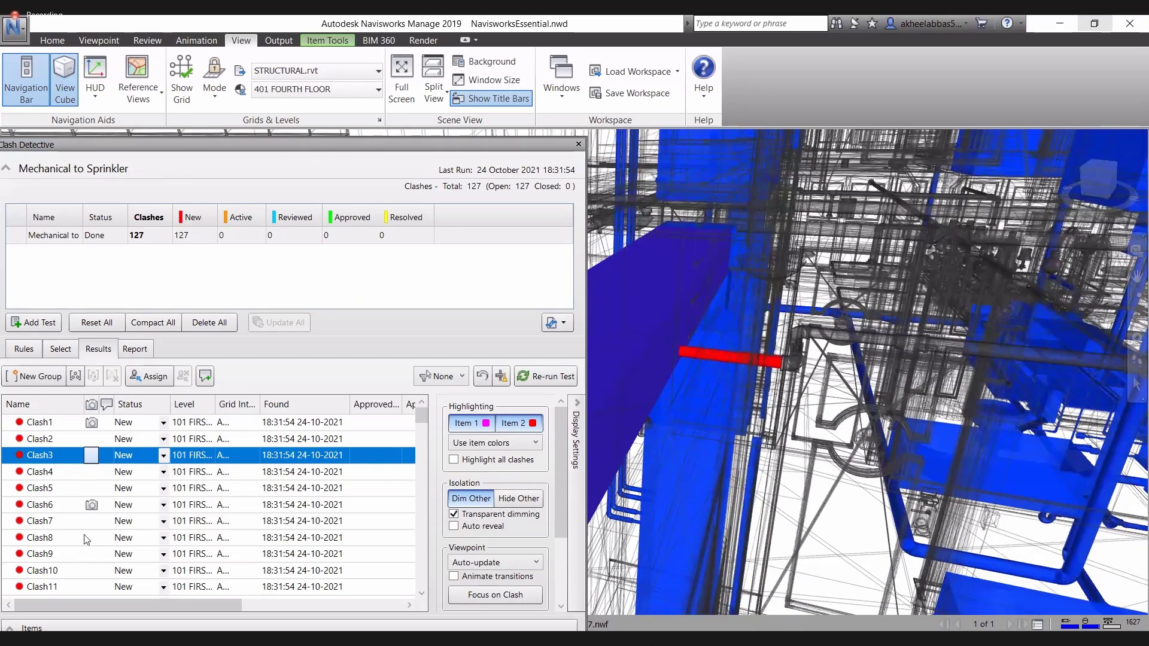
Browse the results list to its end and show the last clash, Clash127, in the scene.
{"action": "scroll", "coordinate": [96, 521], "scroll_direction": "down", "scroll_amount": 7}
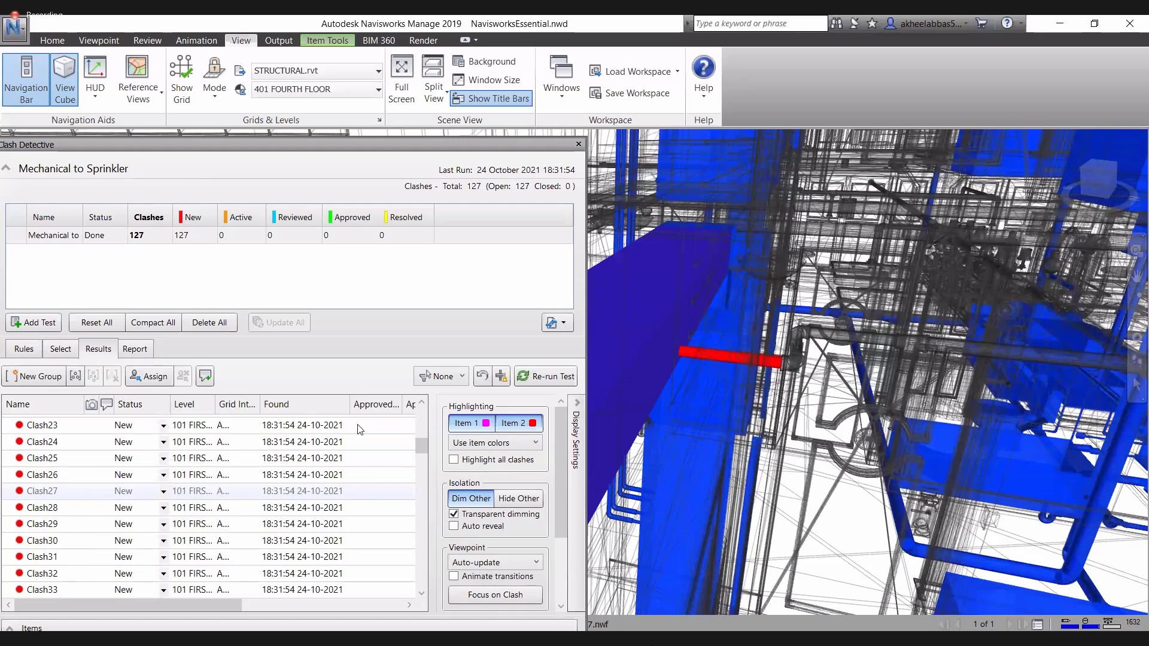
{"action": "scroll", "coordinate": [125, 527], "scroll_direction": "down", "scroll_amount": 15}
{"action": "scroll", "coordinate": [125, 527], "scroll_direction": "down", "scroll_amount": 15}
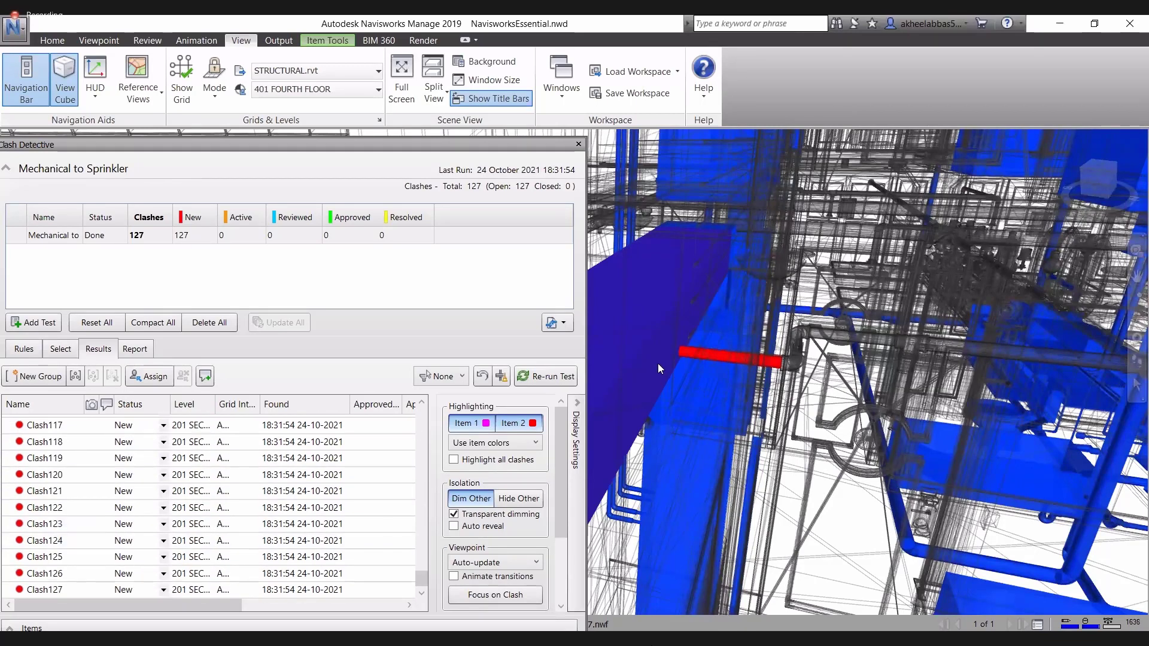
{"action": "left_click", "coordinate": [58, 537]}
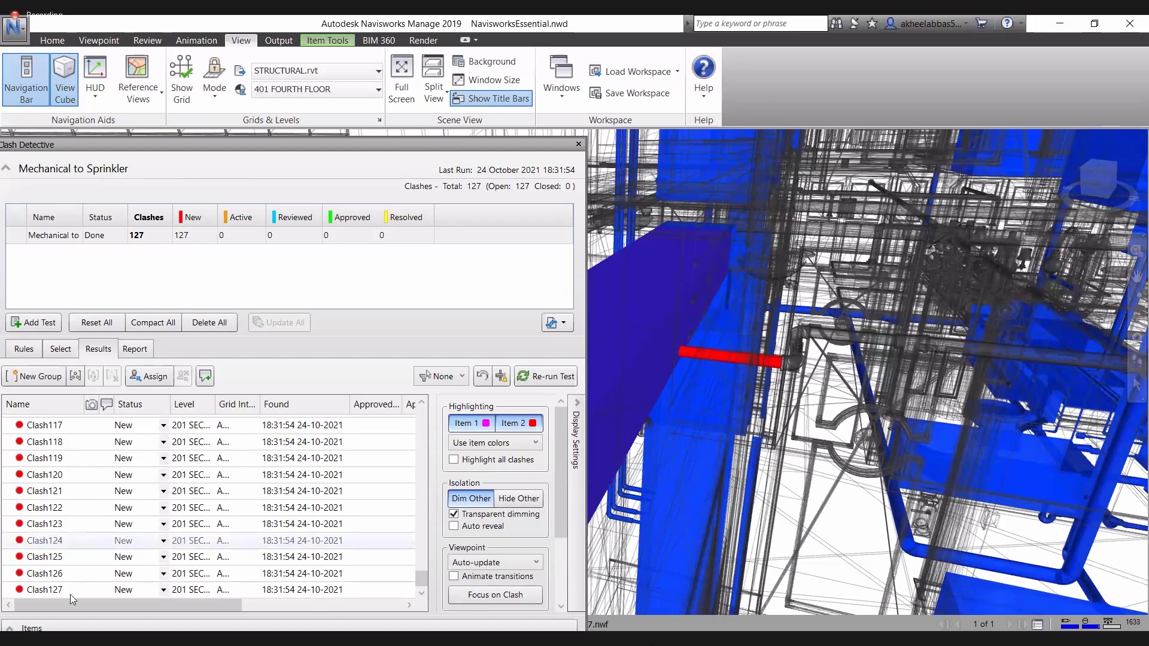
{"action": "left_click", "coordinate": [66, 592]}
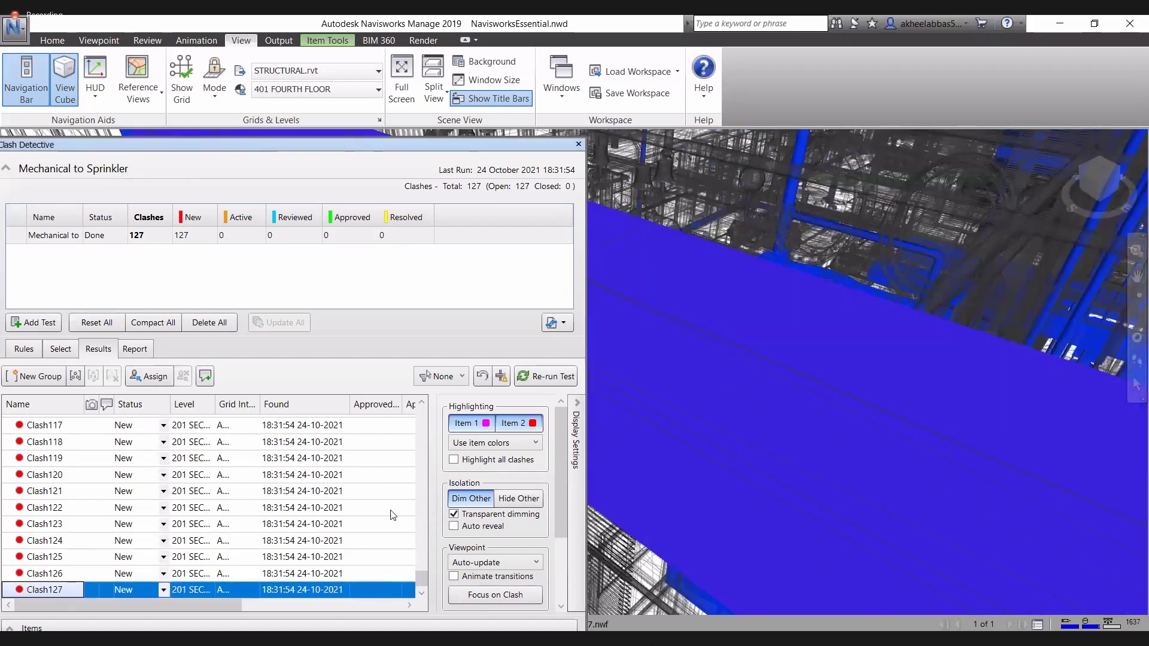
Examine the items of Clash127 up close and in relation to the whole building.
{"action": "left_click_drag", "start_coordinate": [718, 404], "coordinate": [794, 436]}
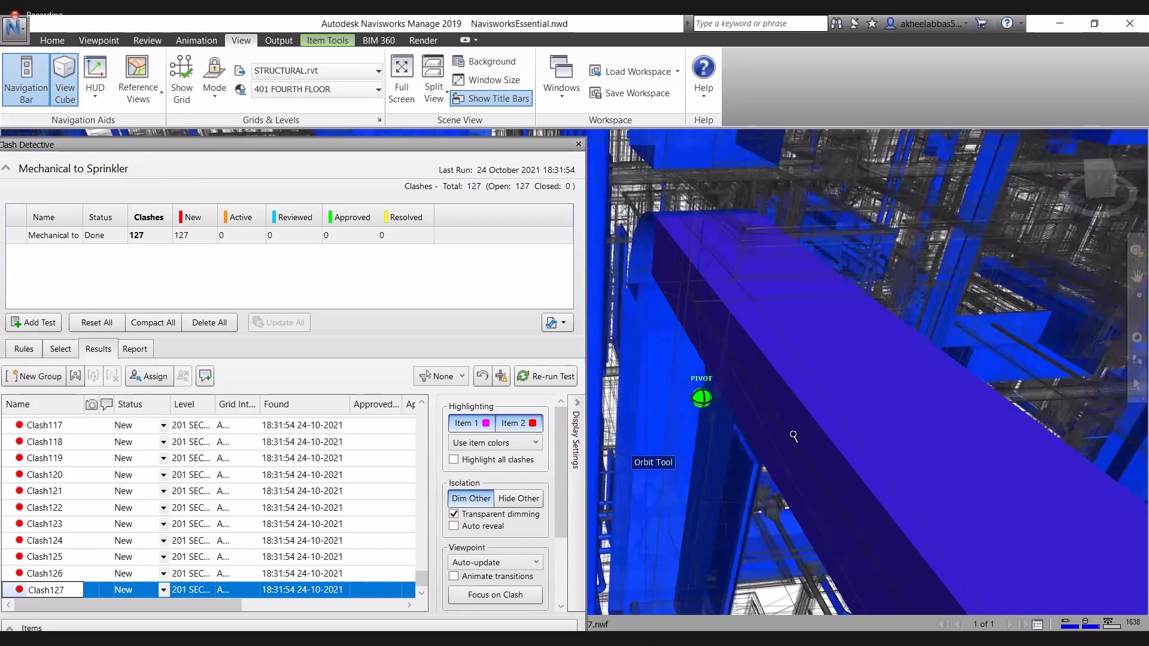
{"action": "scroll", "coordinate": [792, 443], "scroll_direction": "down", "scroll_amount": 3}
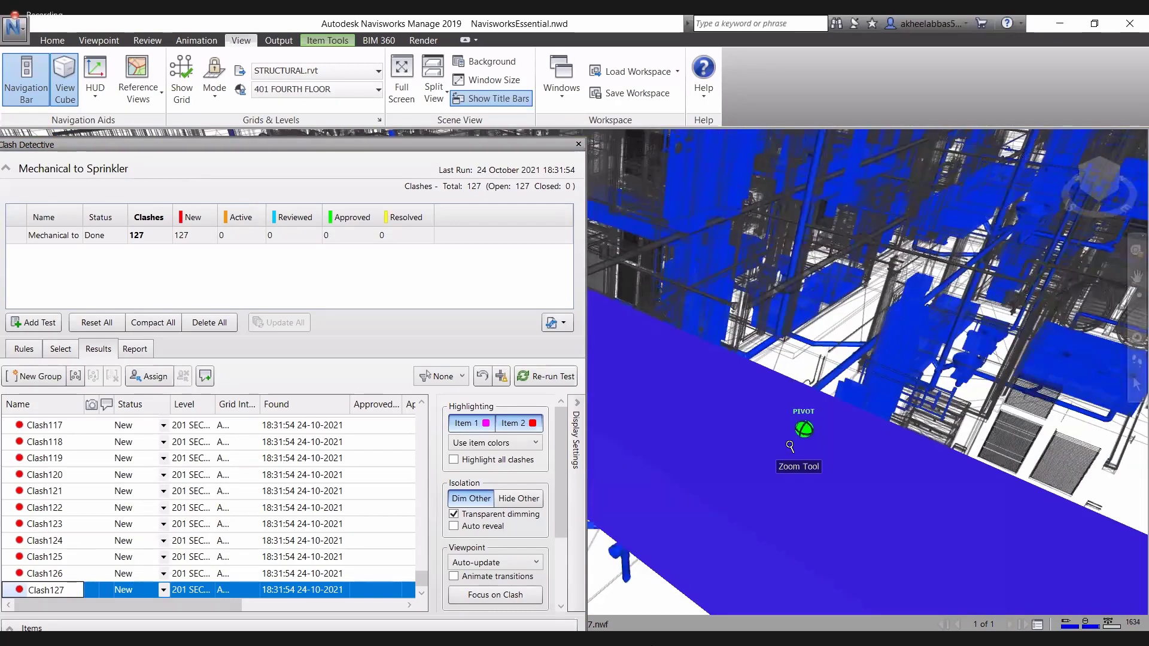
{"action": "scroll", "coordinate": [790, 446], "scroll_direction": "up", "scroll_amount": 3}
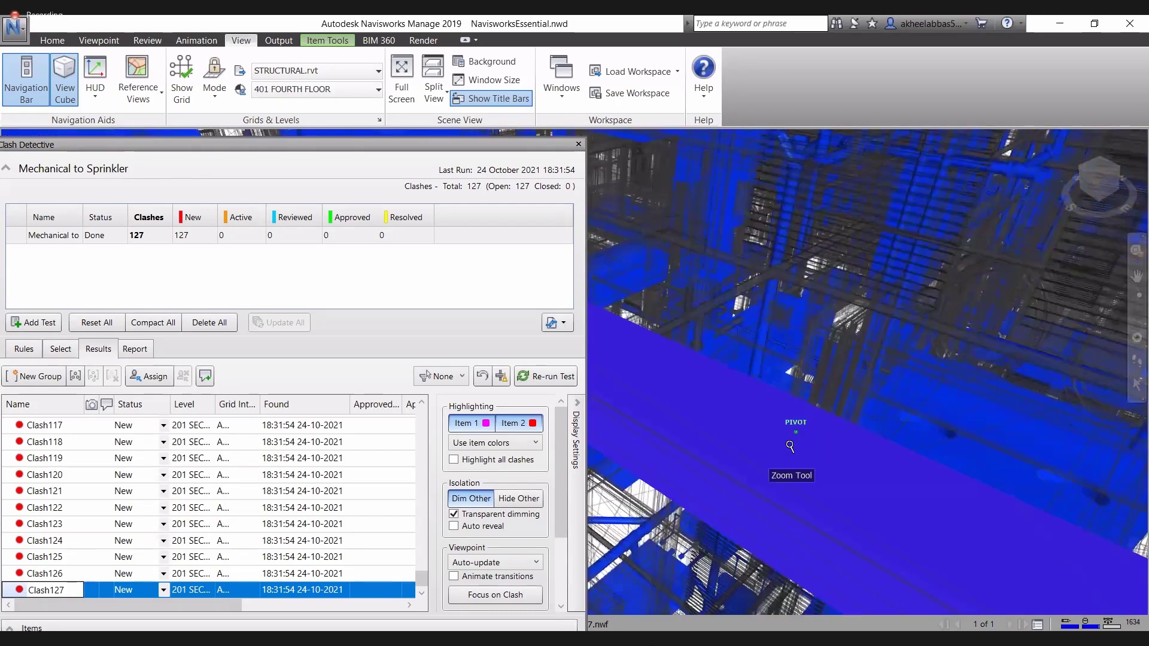
{"action": "scroll", "coordinate": [791, 446], "scroll_direction": "up", "scroll_amount": 2}
{"action": "scroll", "coordinate": [813, 337], "scroll_direction": "up", "scroll_amount": 2}
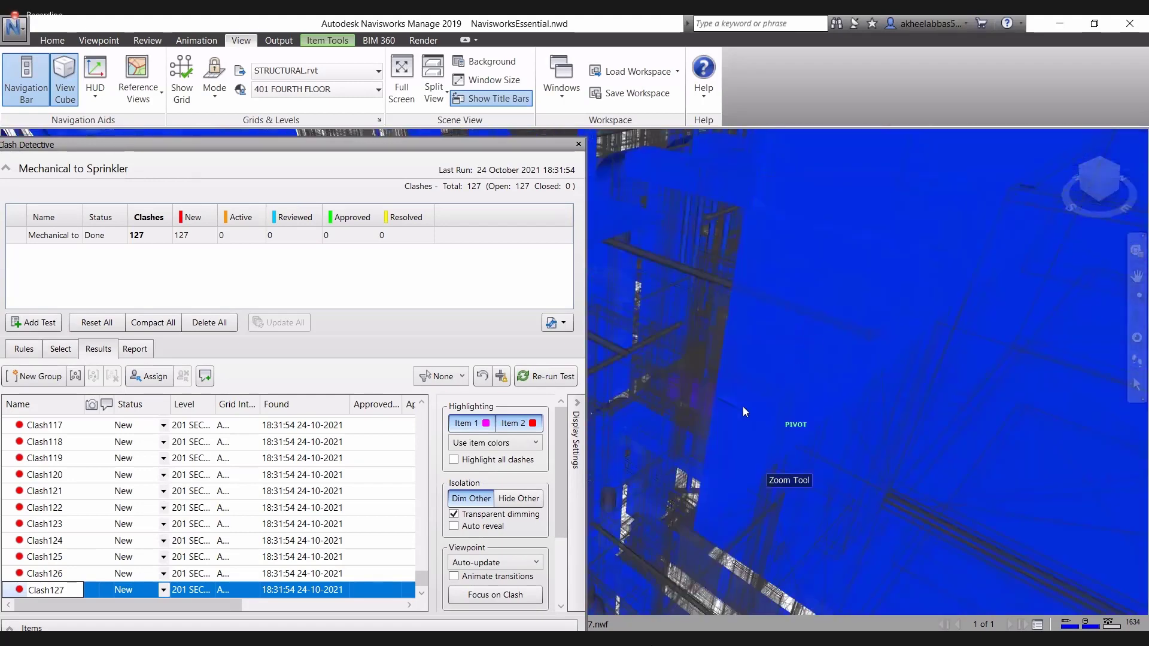
{"action": "scroll", "coordinate": [742, 407], "scroll_direction": "down", "scroll_amount": 5}
{"action": "scroll", "coordinate": [777, 453], "scroll_direction": "up", "scroll_amount": 5}
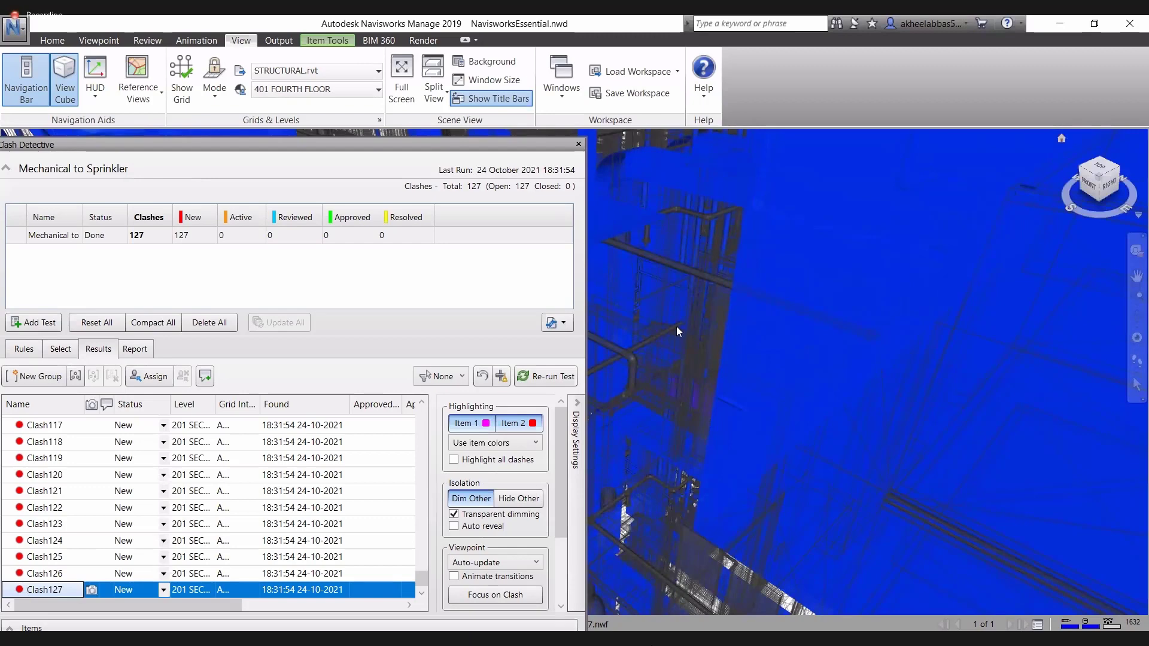
{"action": "scroll", "coordinate": [677, 326], "scroll_direction": "down", "scroll_amount": 5}
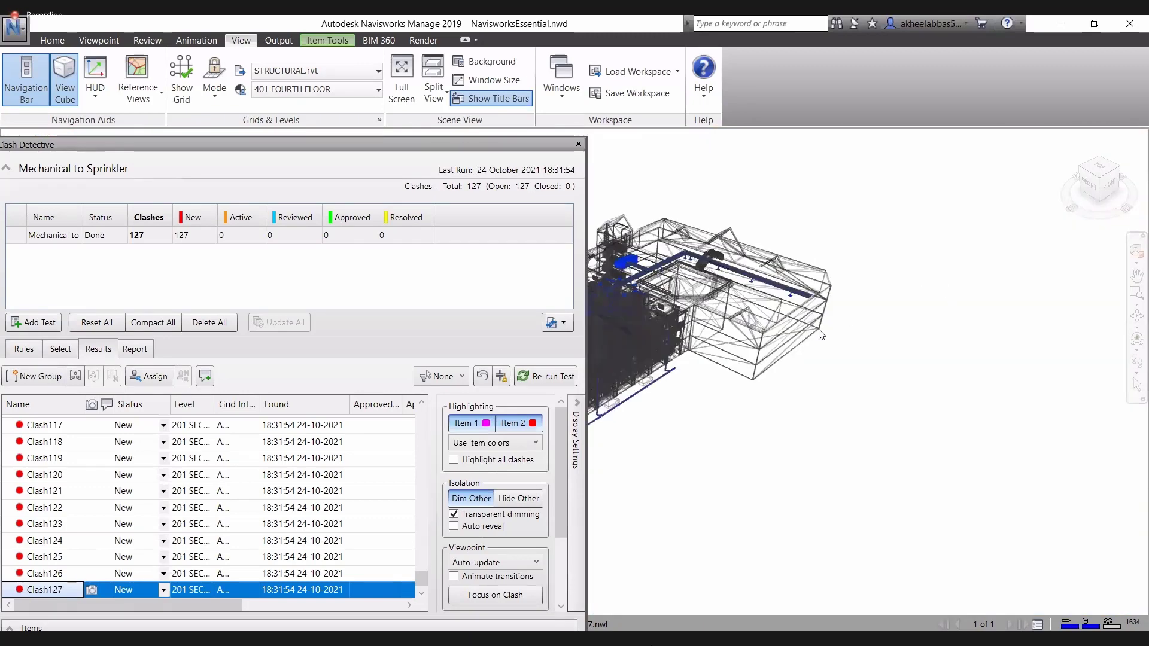
Clear the mechanical selection in the scene and locate the highlighted Clash127 item within the building.
{"action": "middle_click_drag", "start_coordinate": [843, 306], "coordinate": [854, 300]}
{"action": "left_click", "coordinate": [837, 334]}
{"action": "scroll", "coordinate": [837, 335], "scroll_direction": "up", "scroll_amount": 4}
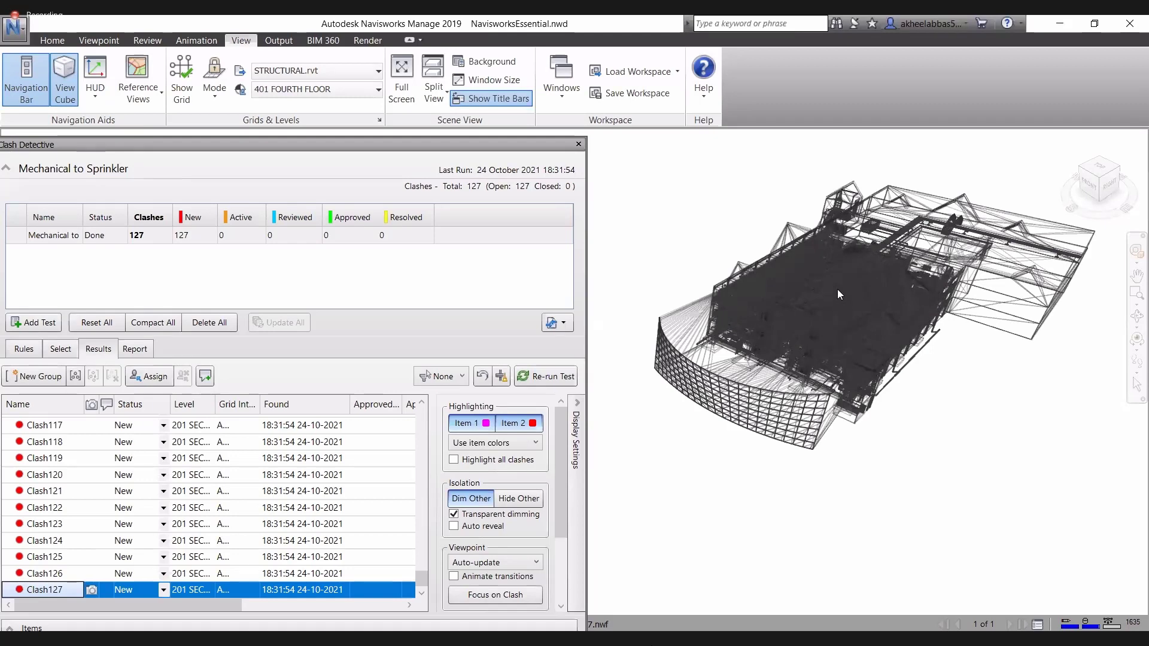
{"action": "scroll", "coordinate": [836, 321], "scroll_direction": "up", "scroll_amount": 4}
{"action": "scroll", "coordinate": [837, 324], "scroll_direction": "up", "scroll_amount": 3}
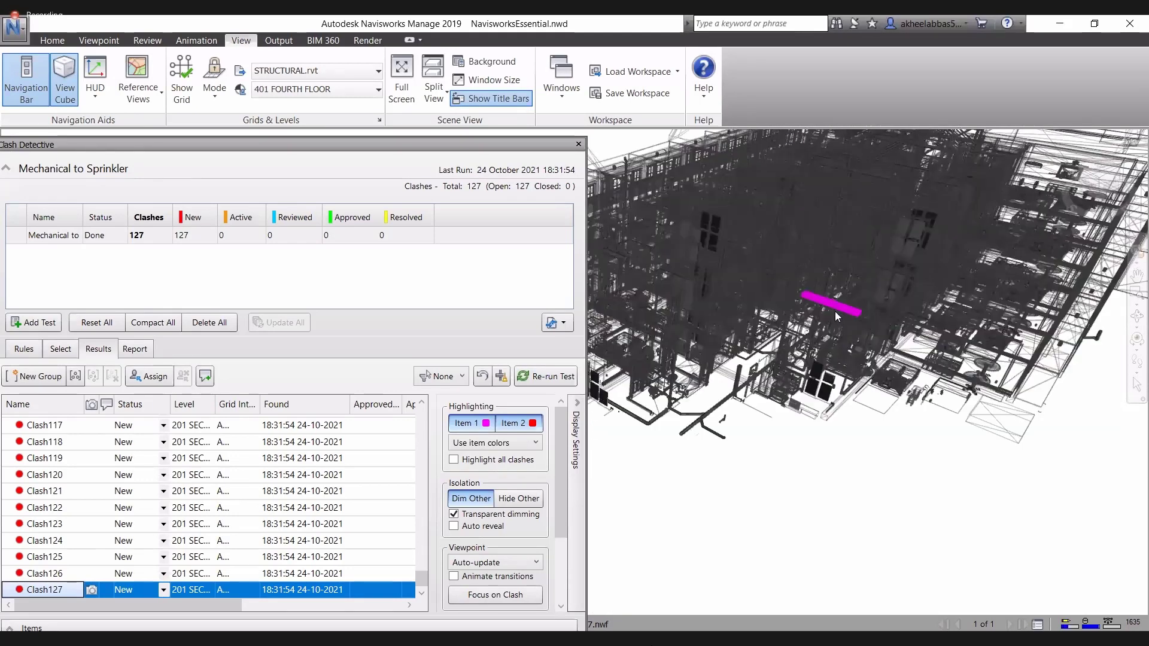
{"action": "scroll", "coordinate": [836, 313], "scroll_direction": "up", "scroll_amount": 3}
{"action": "scroll", "coordinate": [847, 313], "scroll_direction": "up", "scroll_amount": 2}
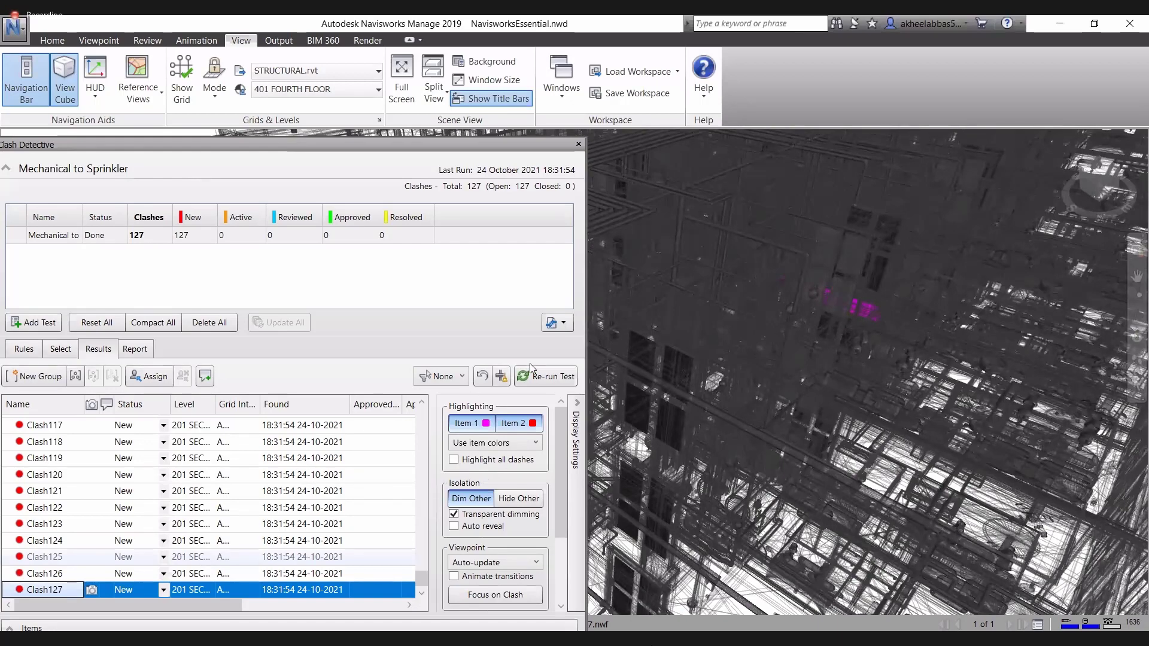
Re-run the Mechanical to Sprinkler clash test.
{"action": "left_click", "coordinate": [555, 377]}
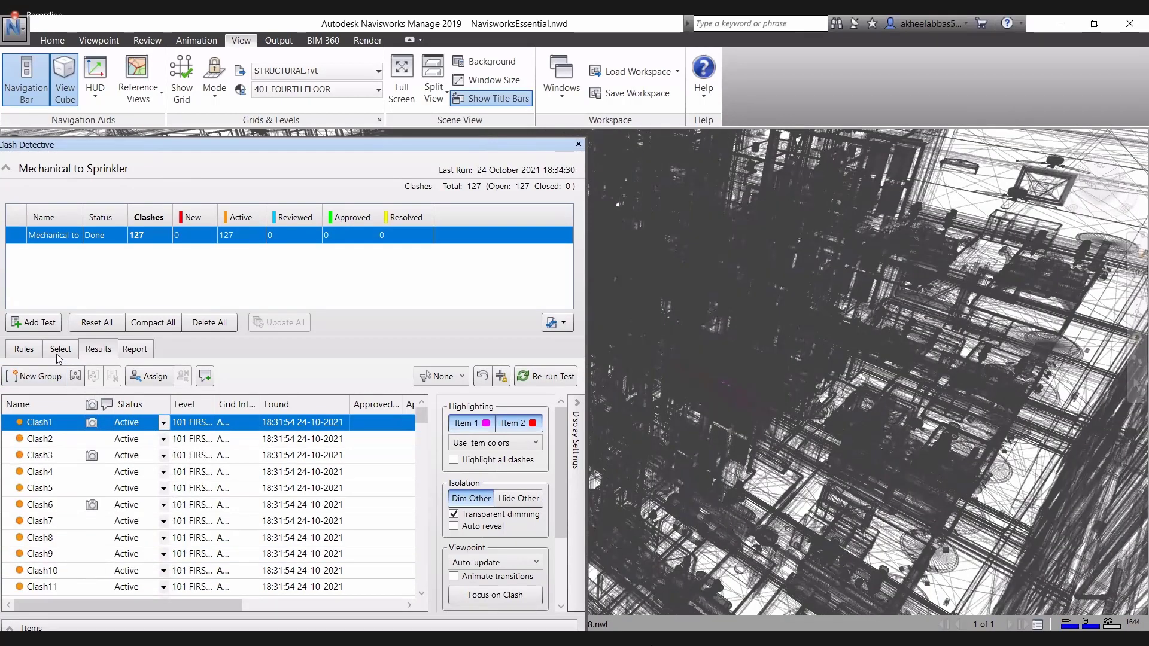
Set the Mechanical to Sprinkler test's clearance tolerance to 0 and run the test again.
{"action": "left_click", "coordinate": [61, 349]}
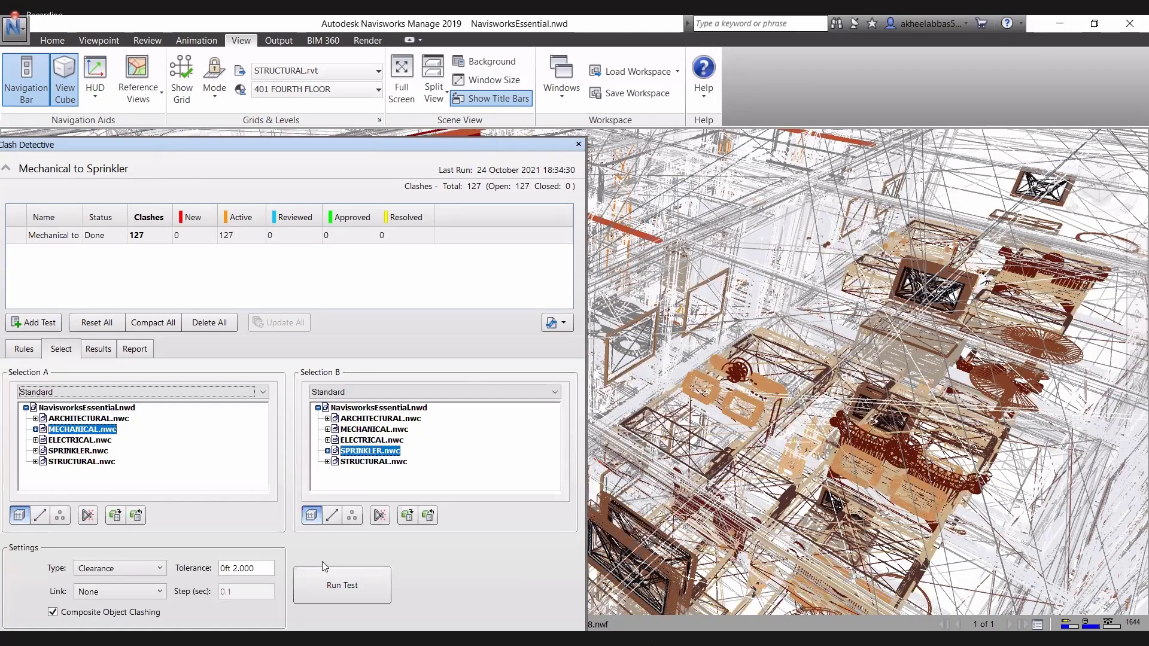
{"action": "type", "text": "0"}
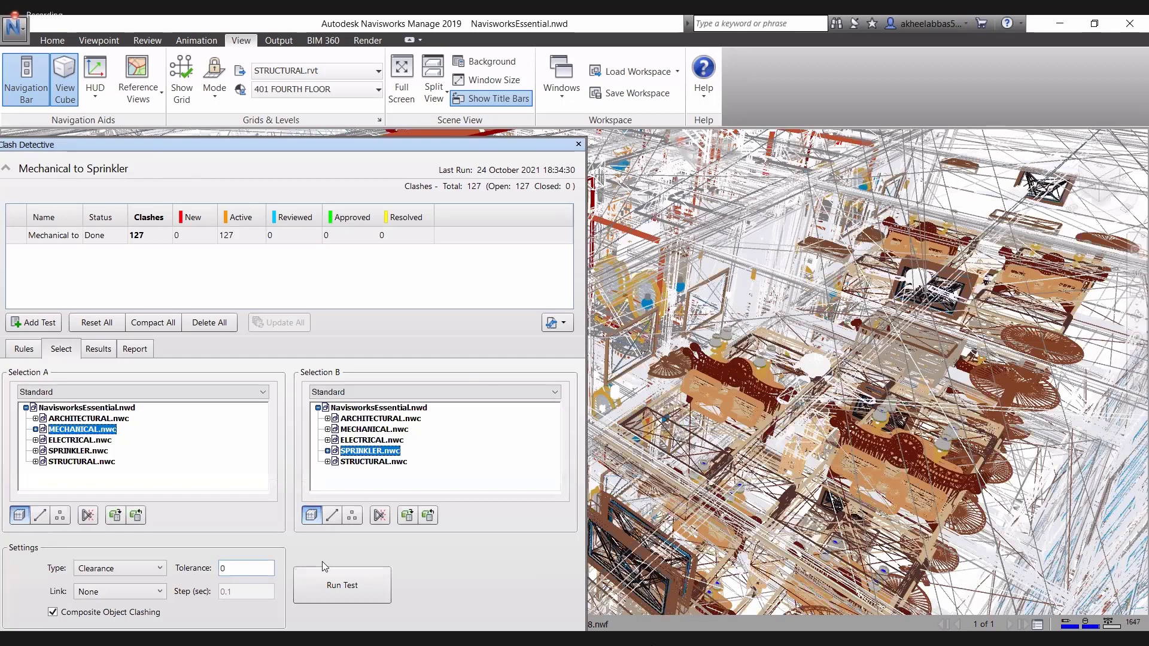
{"action": "key", "text": "Return"}
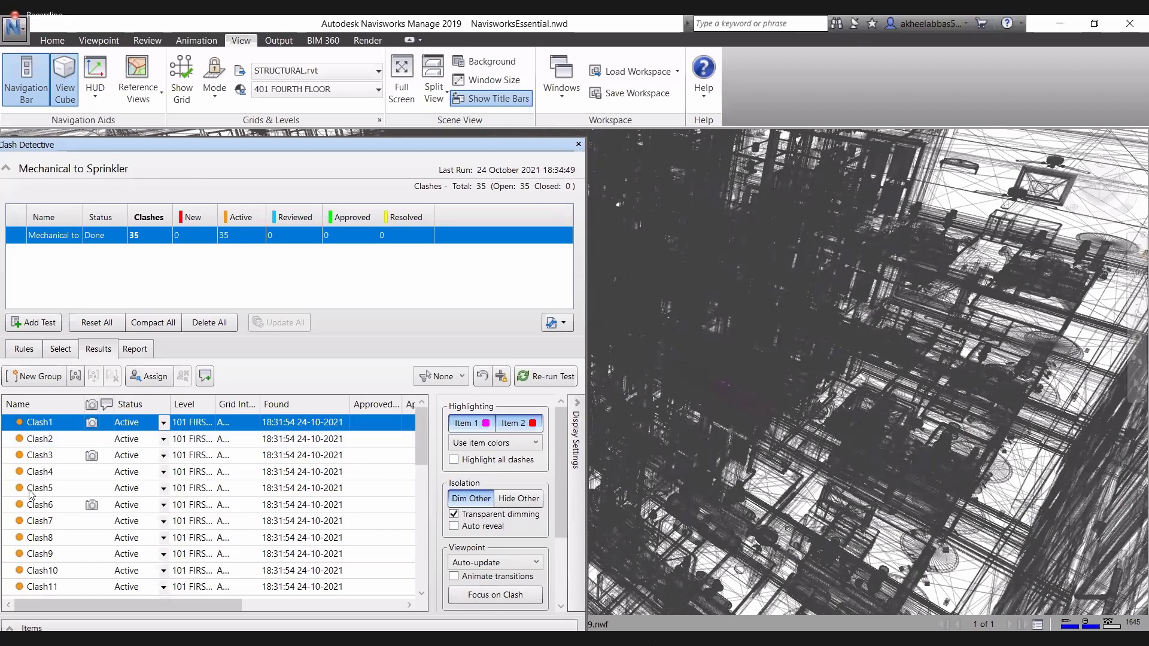
Show Clash5 in the scene and examine its highlighted item from close up and from farther away.
{"action": "scroll", "coordinate": [733, 404], "scroll_direction": "up", "scroll_amount": 2}
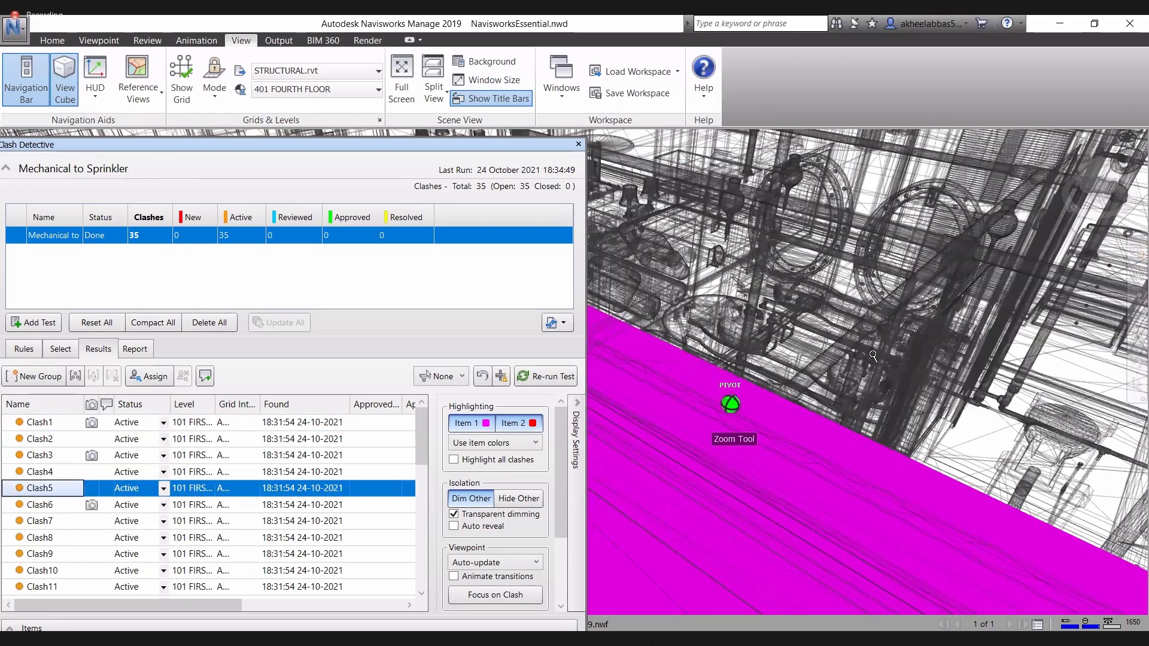
{"action": "scroll", "coordinate": [867, 375], "scroll_direction": "down", "scroll_amount": 2}
{"action": "middle_click_drag", "start_coordinate": [862, 317], "coordinate": [744, 378]}
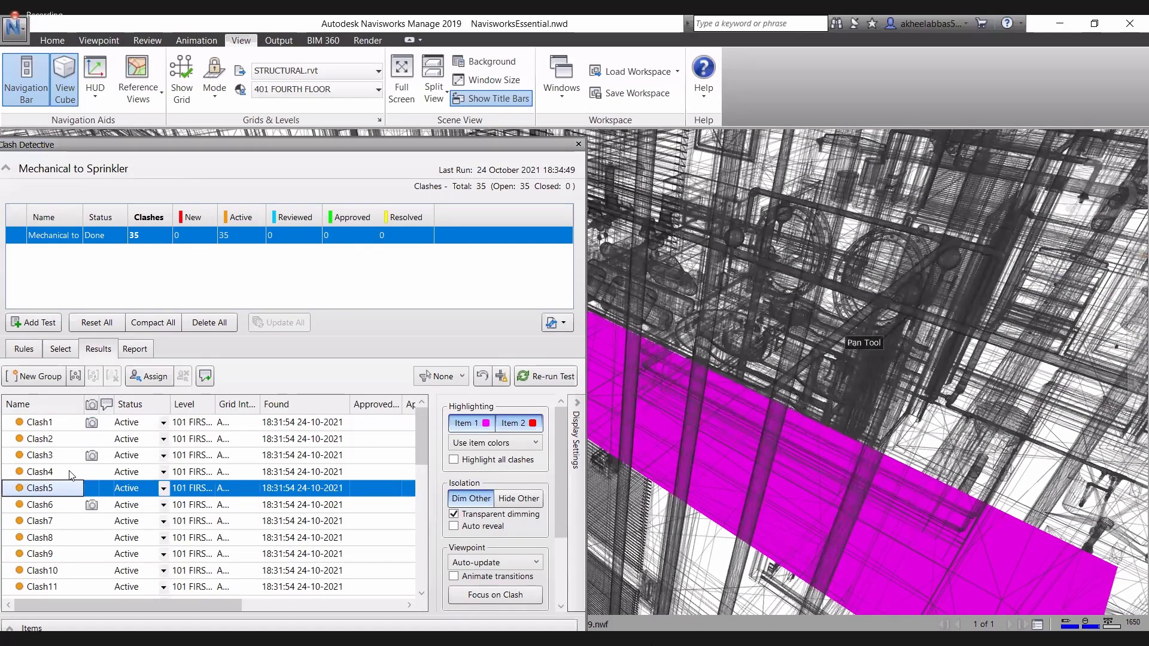
{"action": "left_click", "coordinate": [74, 489]}
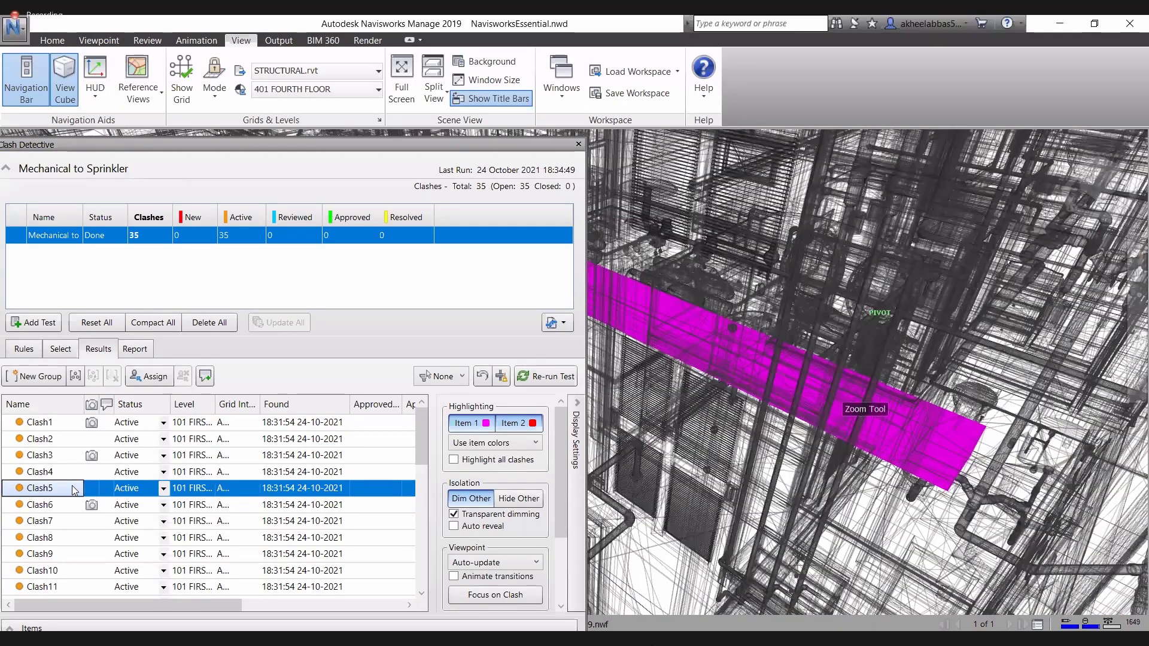
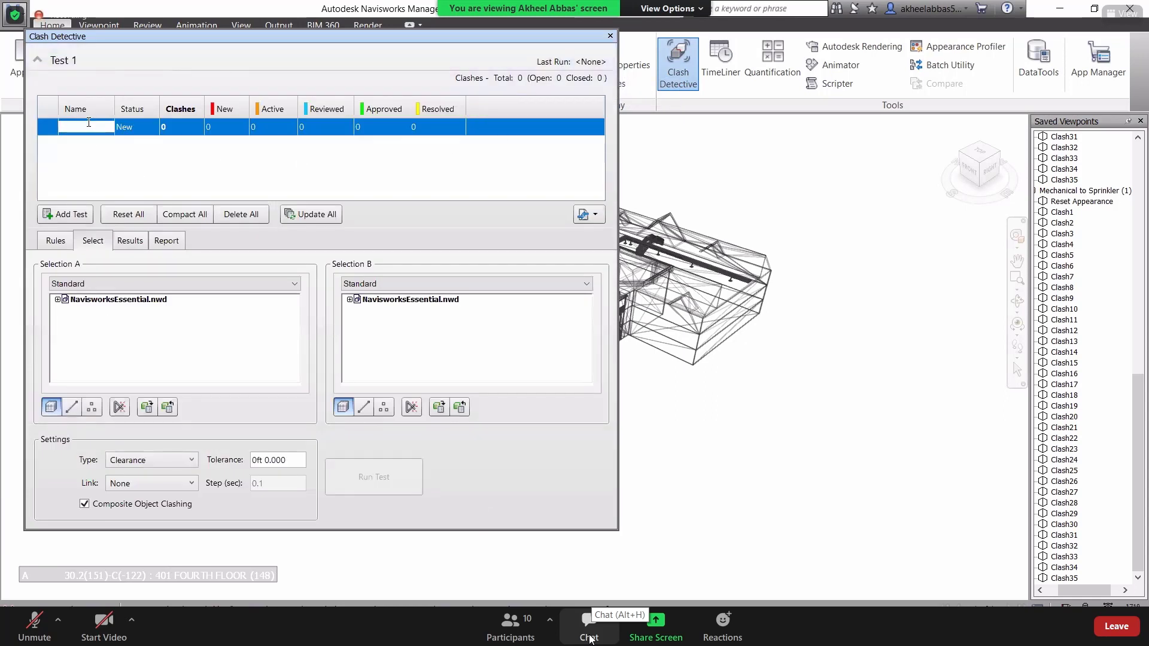
Name the new clash test "Architectural to Structural".
{"action": "type", "text": "ructur"}
{"action": "key", "text": "BackSpace"}
{"action": "key", "text": "BackSpace"}
{"action": "key", "text": "BackSpace"}
{"action": "key", "text": "BackSpace"}
{"action": "key", "text": "BackSpace"}
{"action": "key", "text": "BackSpace"}
{"action": "key", "text": "BackSpace"}
{"action": "key", "text": "BackSpace"}
{"action": "type", "text": "Aero"}
{"action": "key", "text": "BackSpace"}
{"action": "type", "text": "rchitectural to Structural"}
{"action": "key", "text": "Return"}
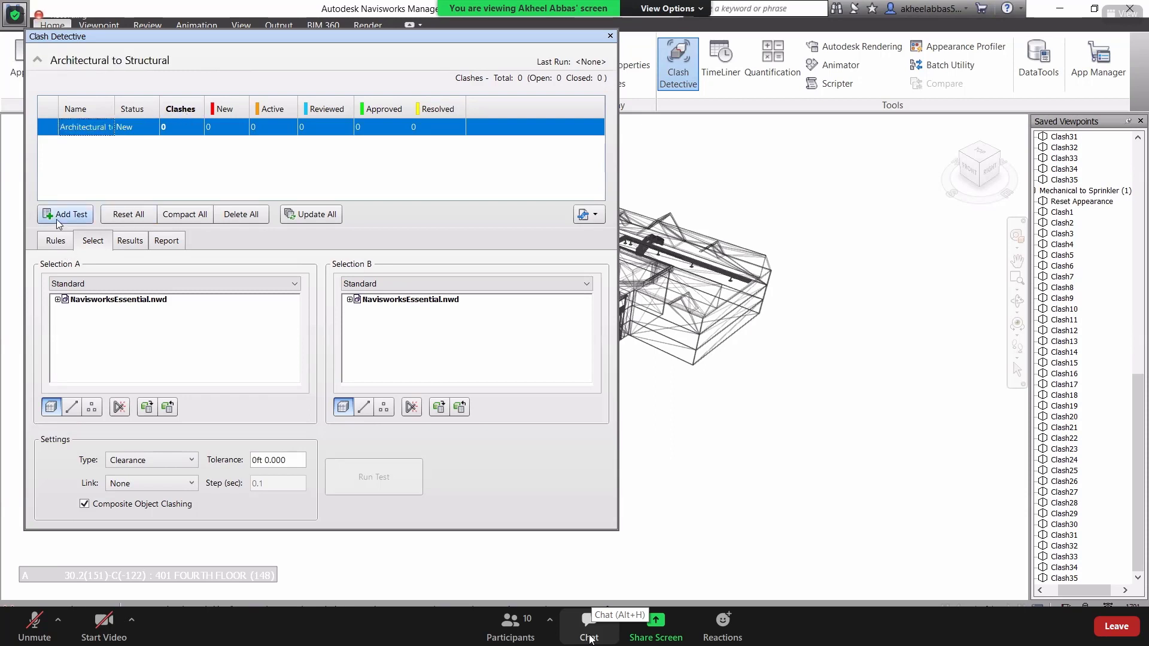
Choose ARCHITECTURAL.nwc as Selection A and STRUCTURAL.nwc as Selection B, and run the clearance test.
{"action": "left_click", "coordinate": [58, 299]}
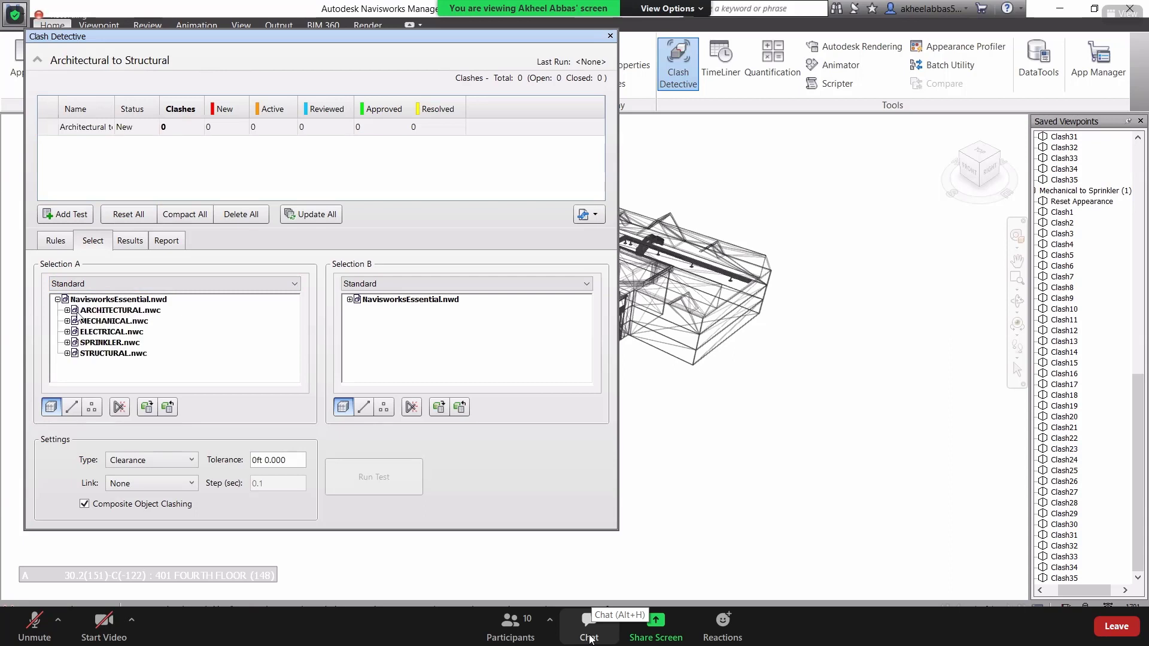
{"action": "left_click", "coordinate": [120, 310]}
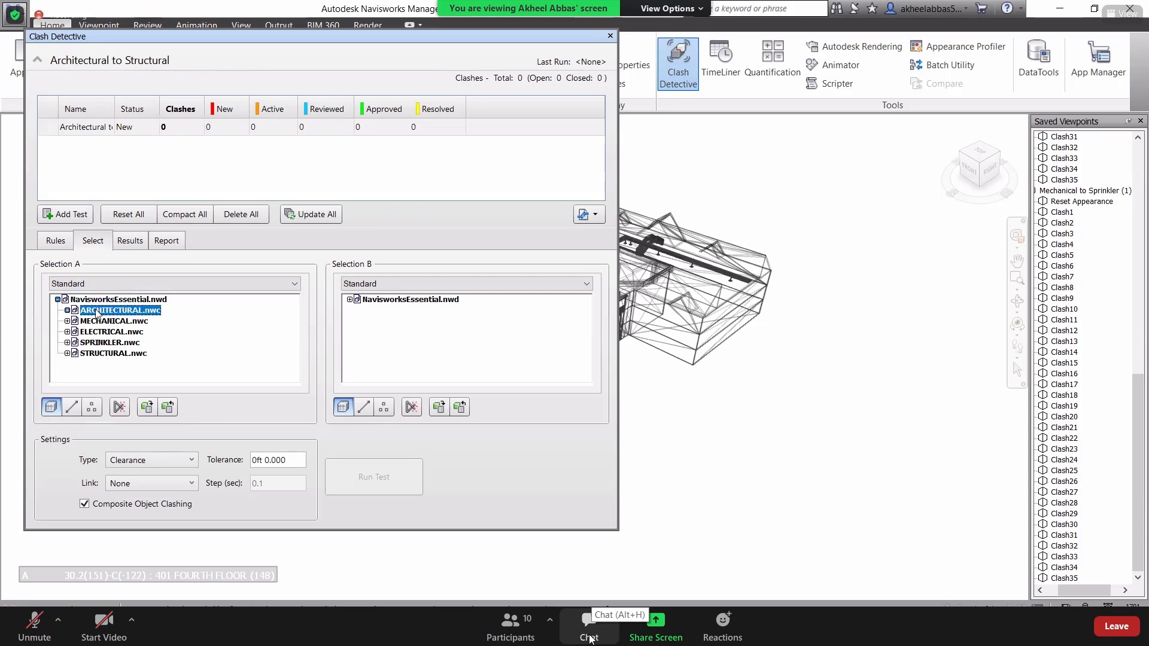
{"action": "left_click", "coordinate": [350, 300]}
{"action": "left_click", "coordinate": [351, 300]}
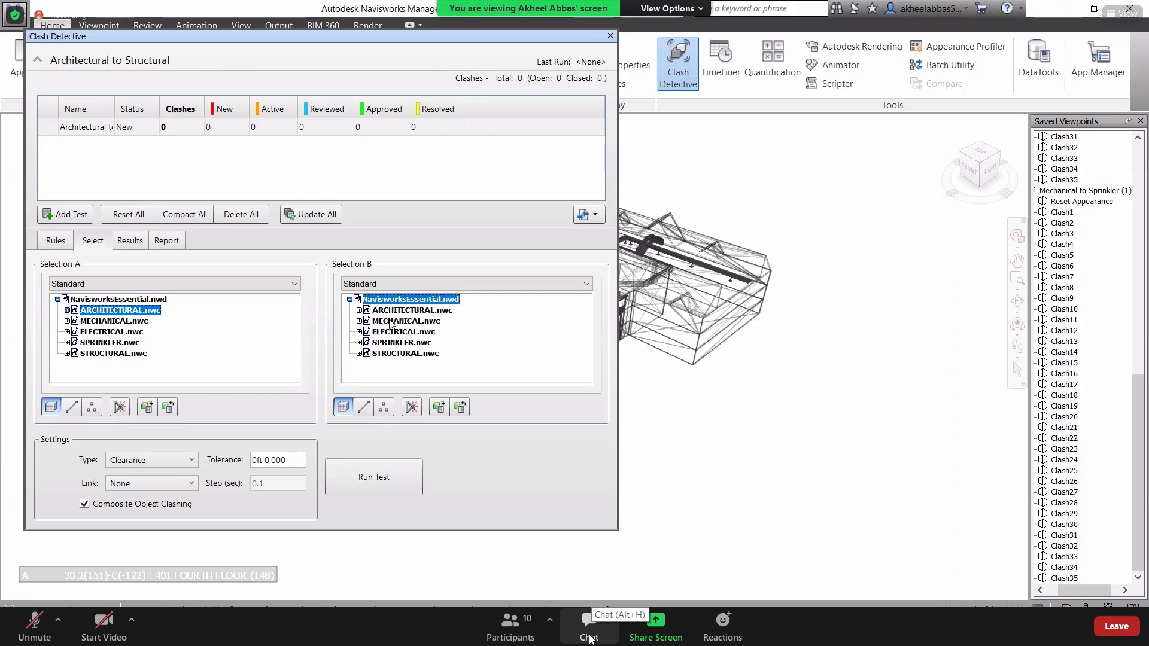
{"action": "left_click", "coordinate": [385, 355]}
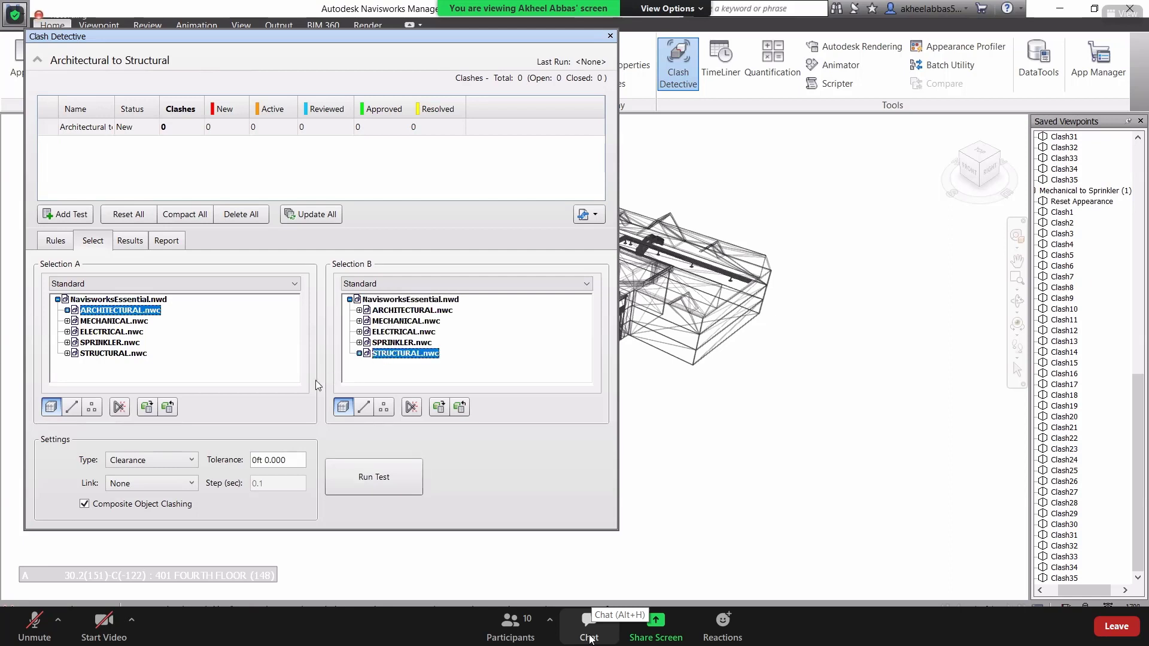
{"action": "left_click", "coordinate": [355, 483]}
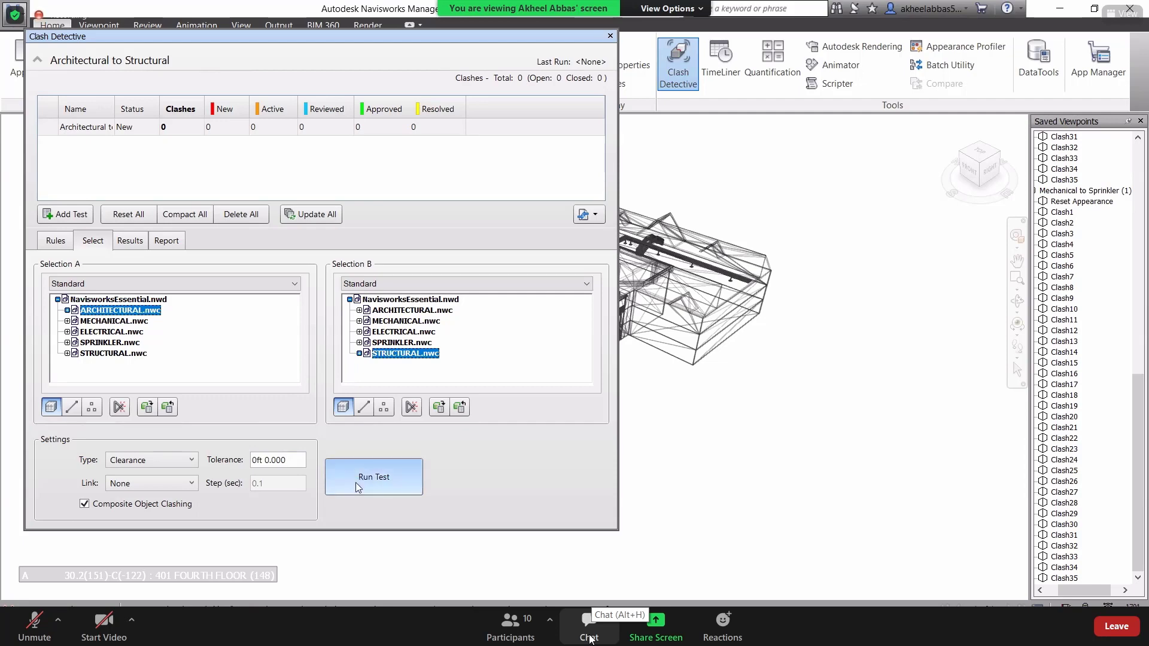
Group Clash1 through Clash100 of the Architectural to Structural results into a new clash group.
{"action": "scroll", "coordinate": [277, 394], "scroll_direction": "down", "scroll_amount": 13}
{"action": "scroll", "coordinate": [277, 393], "scroll_direction": "up", "scroll_amount": 13}
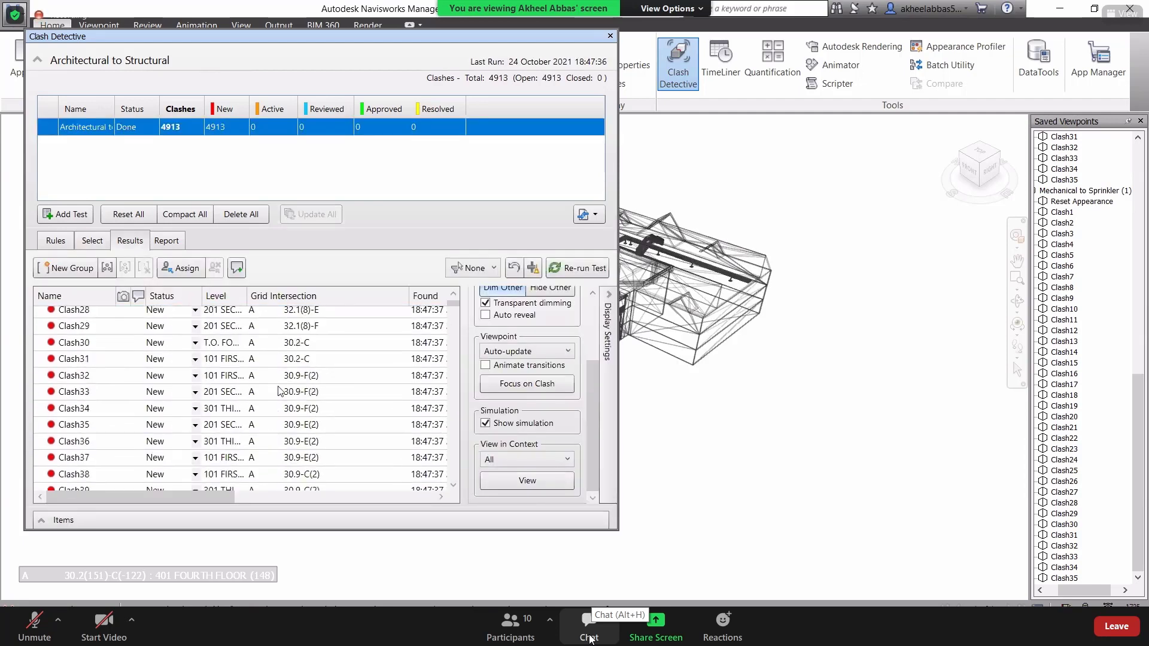
{"action": "scroll", "coordinate": [320, 436], "scroll_direction": "down", "scroll_amount": 11}
{"action": "scroll", "coordinate": [320, 436], "scroll_direction": "up", "scroll_amount": 11}
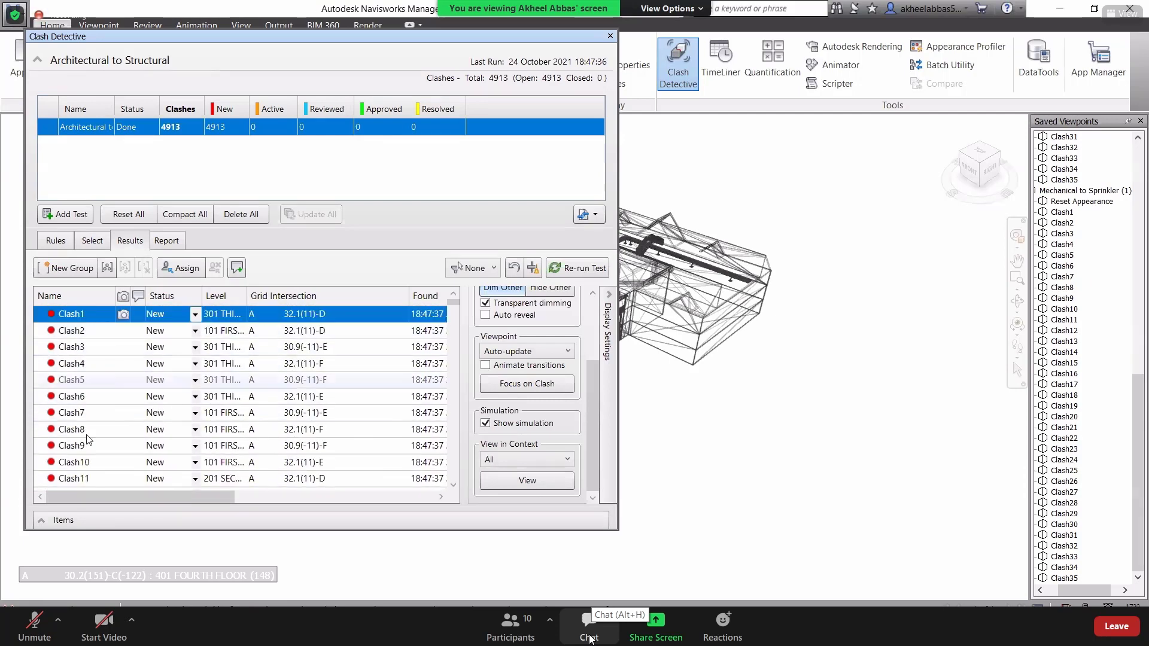
{"action": "scroll", "coordinate": [93, 437], "scroll_direction": "down", "scroll_amount": 20}
{"action": "scroll", "coordinate": [95, 455], "scroll_direction": "up", "scroll_amount": 7}
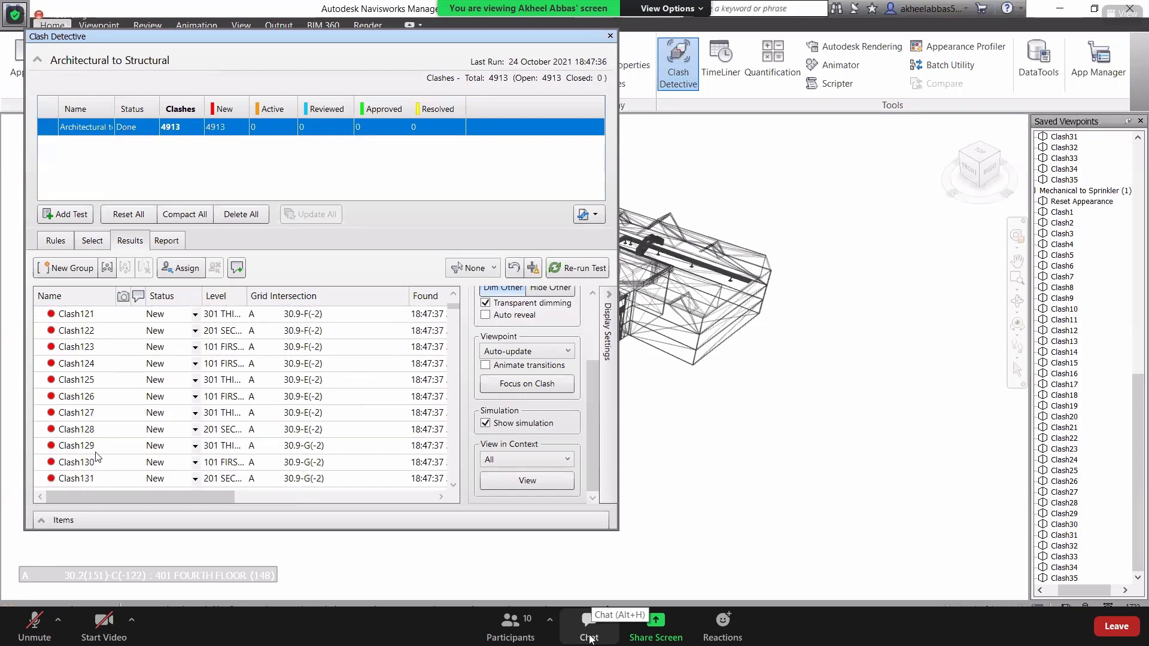
{"action": "scroll", "coordinate": [117, 374], "scroll_direction": "down", "scroll_amount": 2}
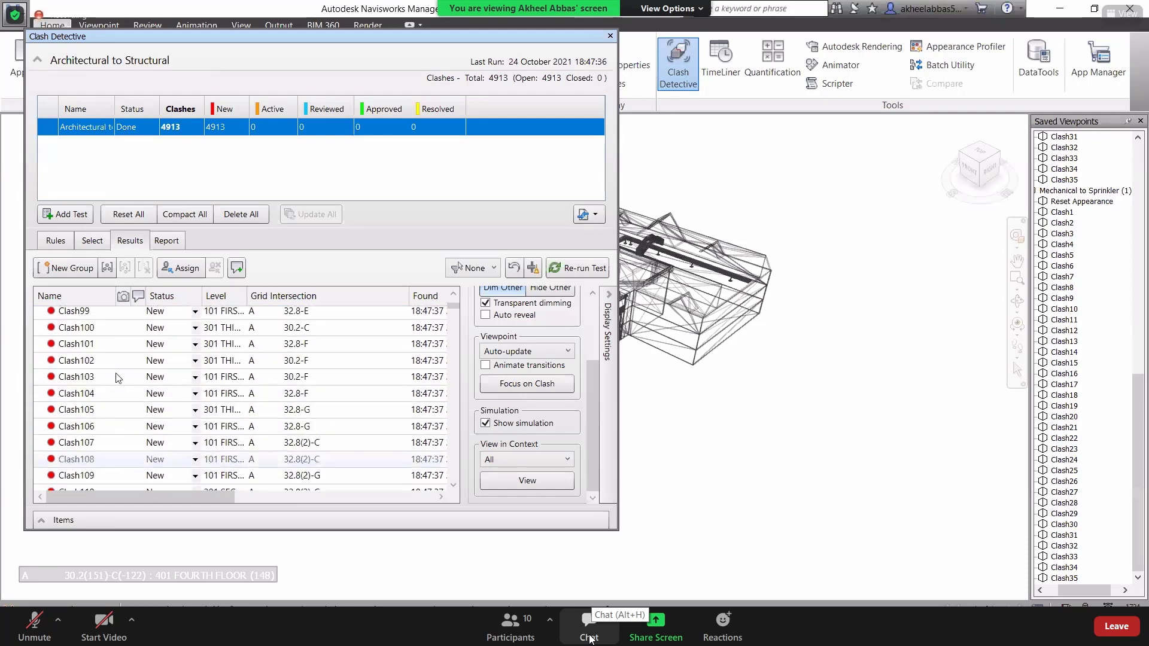
{"action": "left_click", "coordinate": [96, 334]}
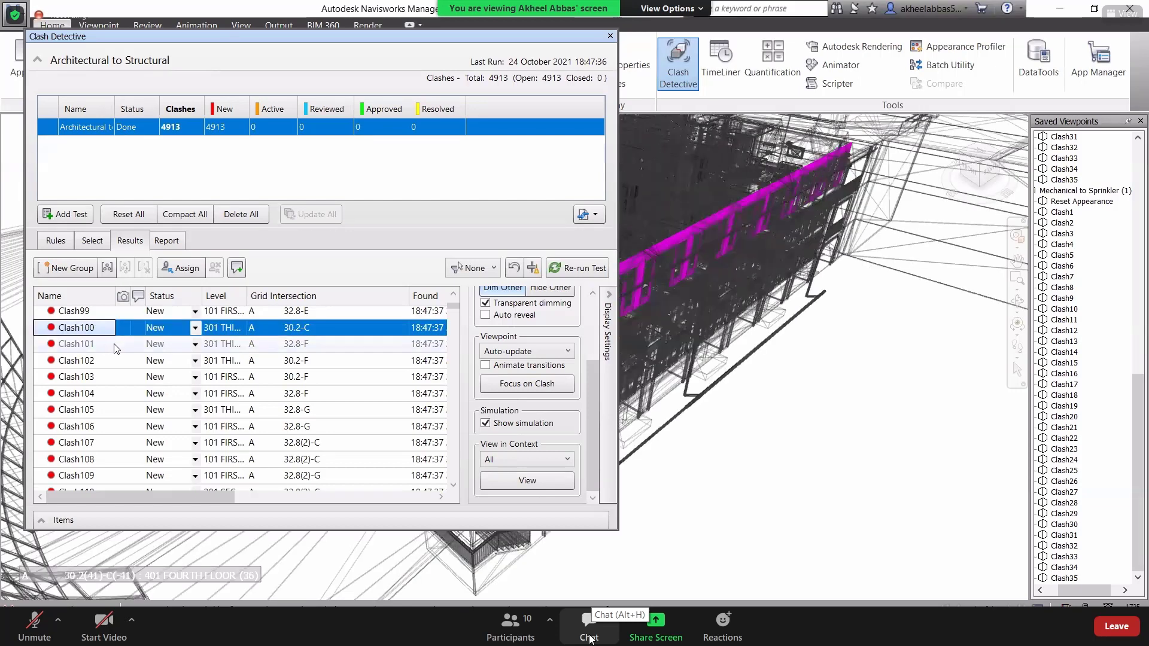
{"action": "scroll", "coordinate": [121, 346], "scroll_direction": "up", "scroll_amount": 9}
{"action": "scroll", "coordinate": [121, 346], "scroll_direction": "up", "scroll_amount": 20}
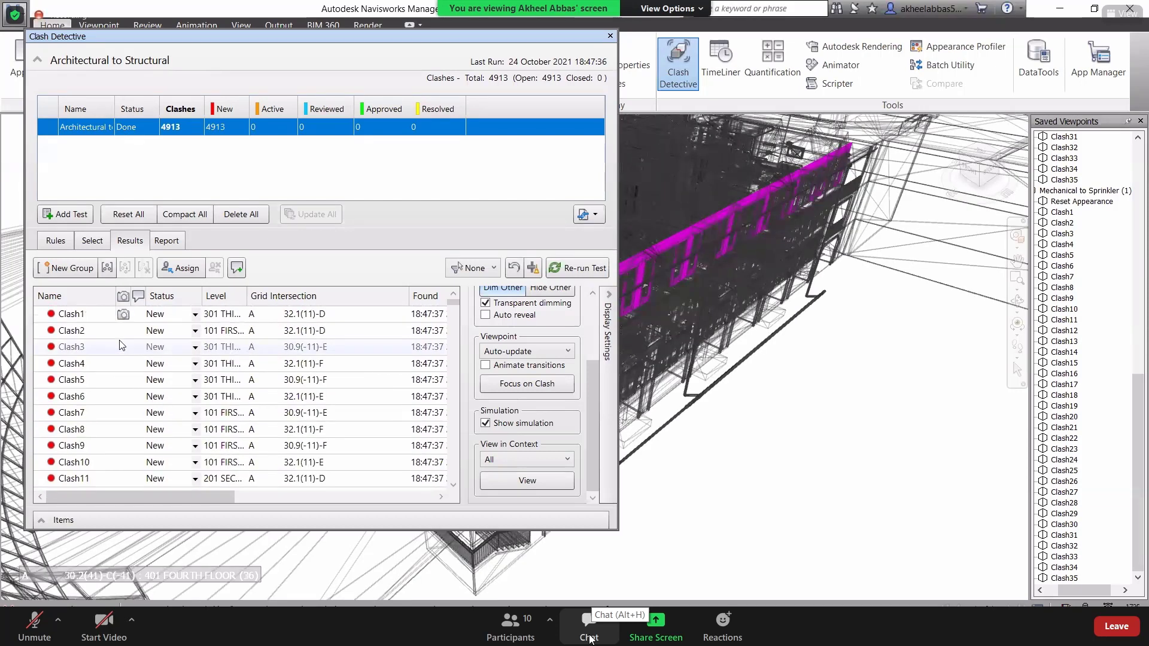
{"action": "left_click", "coordinate": [85, 318]}
{"action": "key", "text": "ctrl+a"}
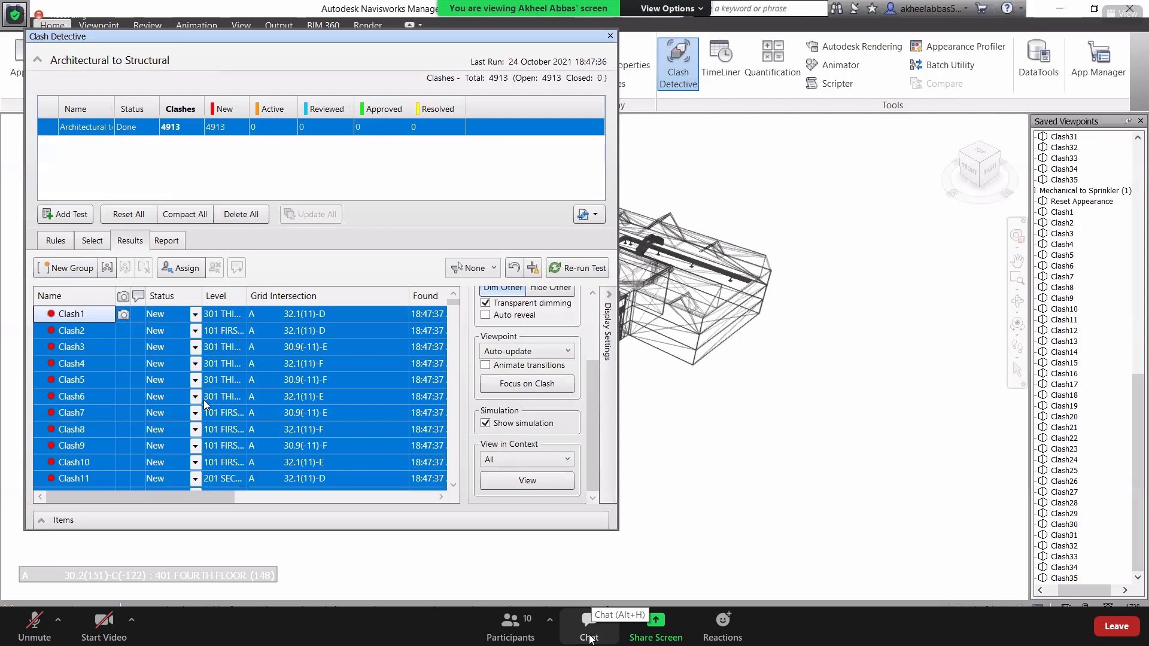
{"action": "scroll", "coordinate": [555, 384], "scroll_direction": "up", "scroll_amount": 3}
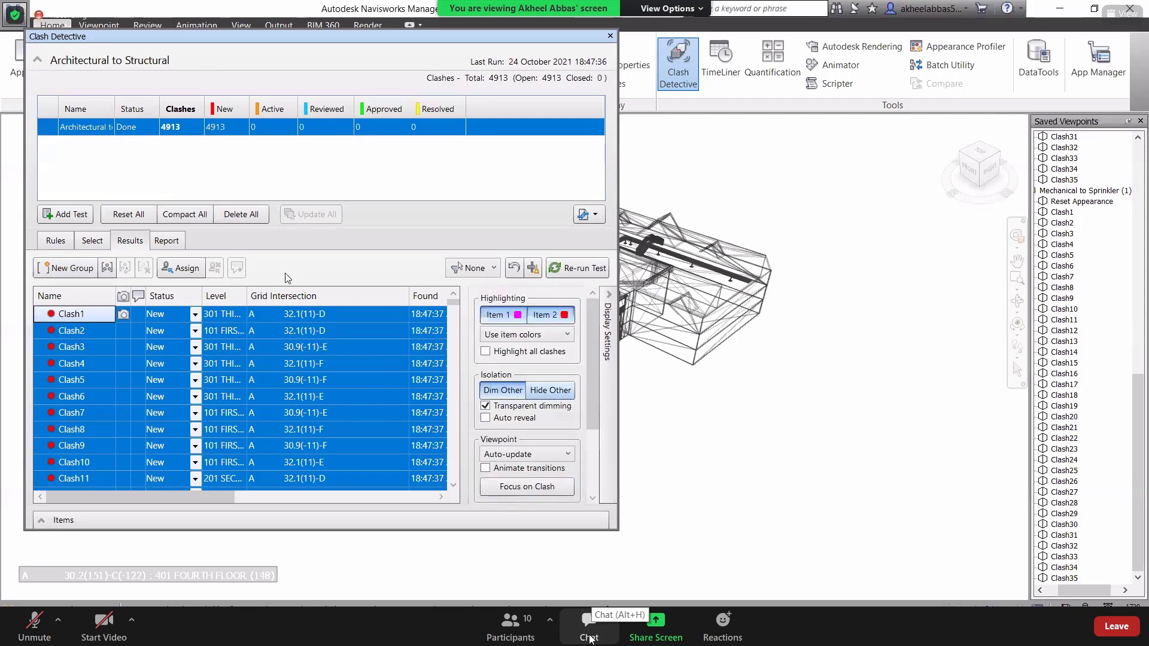
{"action": "left_click", "coordinate": [106, 268]}
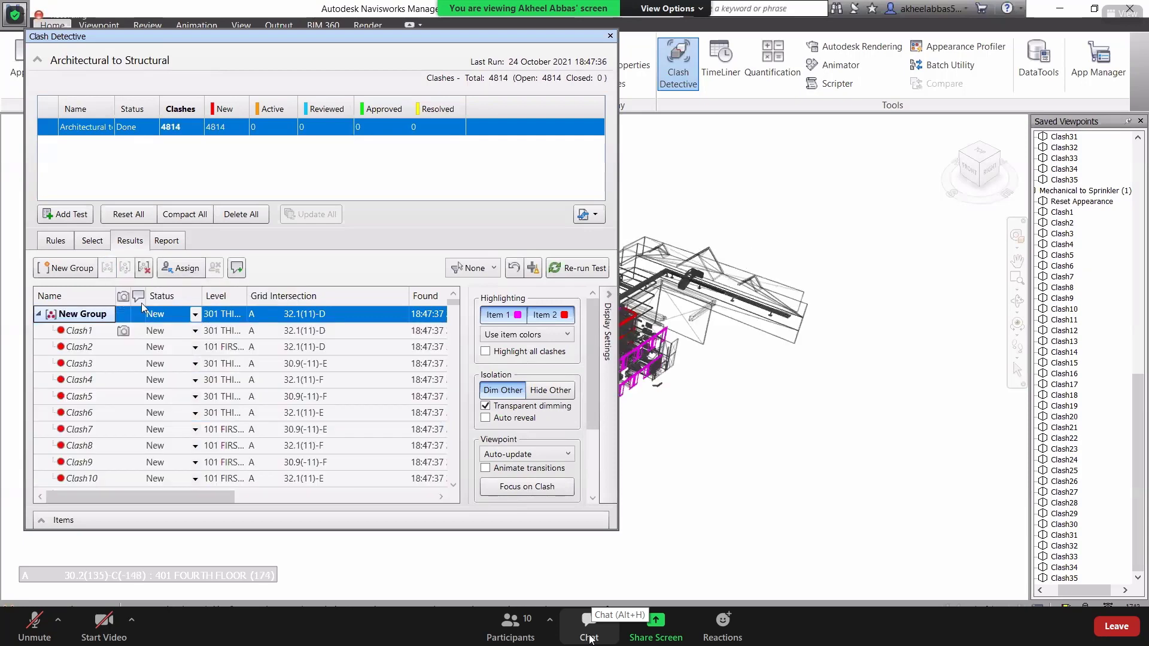
Rename the new clash group as "Architectural Mis" and keep the group selected.
{"action": "double_click", "coordinate": [99, 315]}
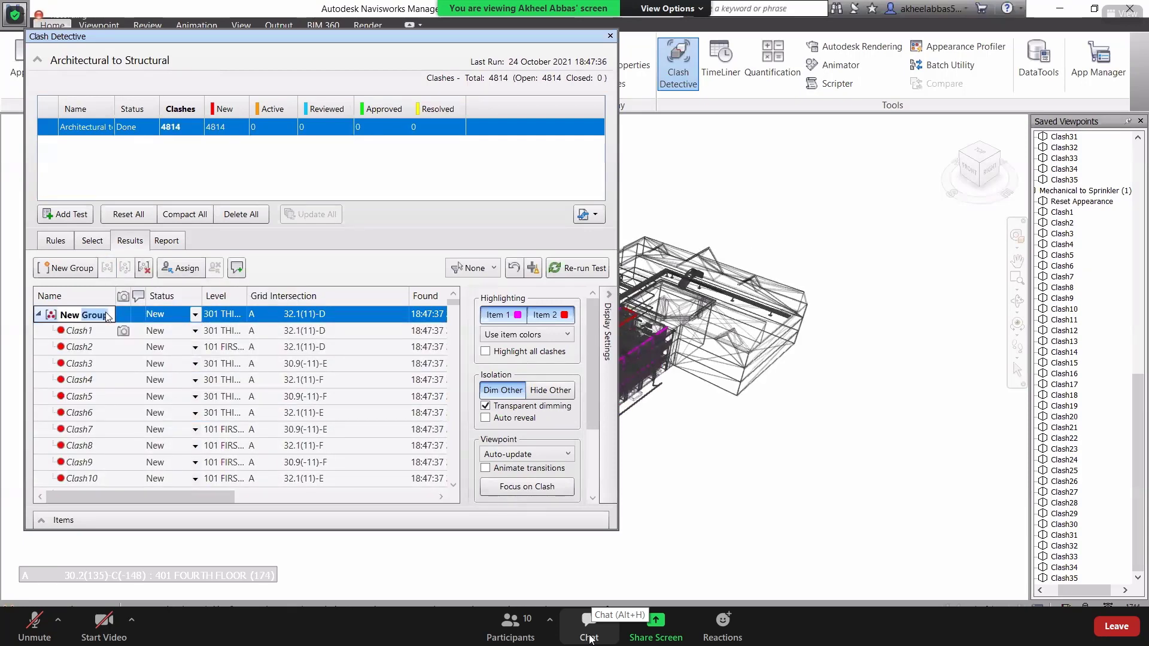
{"action": "key", "text": "BackSpace"}
{"action": "key", "text": "BackSpace"}
{"action": "key", "text": "BackSpace"}
{"action": "key", "text": "BackSpace"}
{"action": "key", "text": "BackSpace"}
{"action": "type", "text": "Architectural"}
{"action": "type", "text": " Mis"}
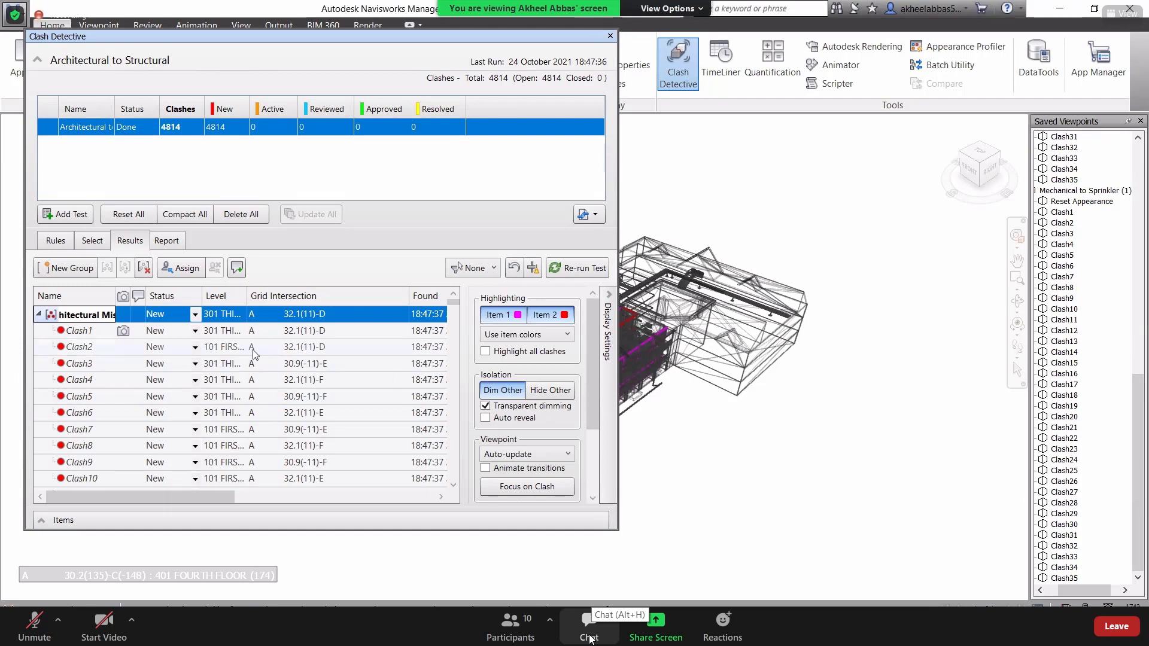
{"action": "left_click", "coordinate": [292, 309]}
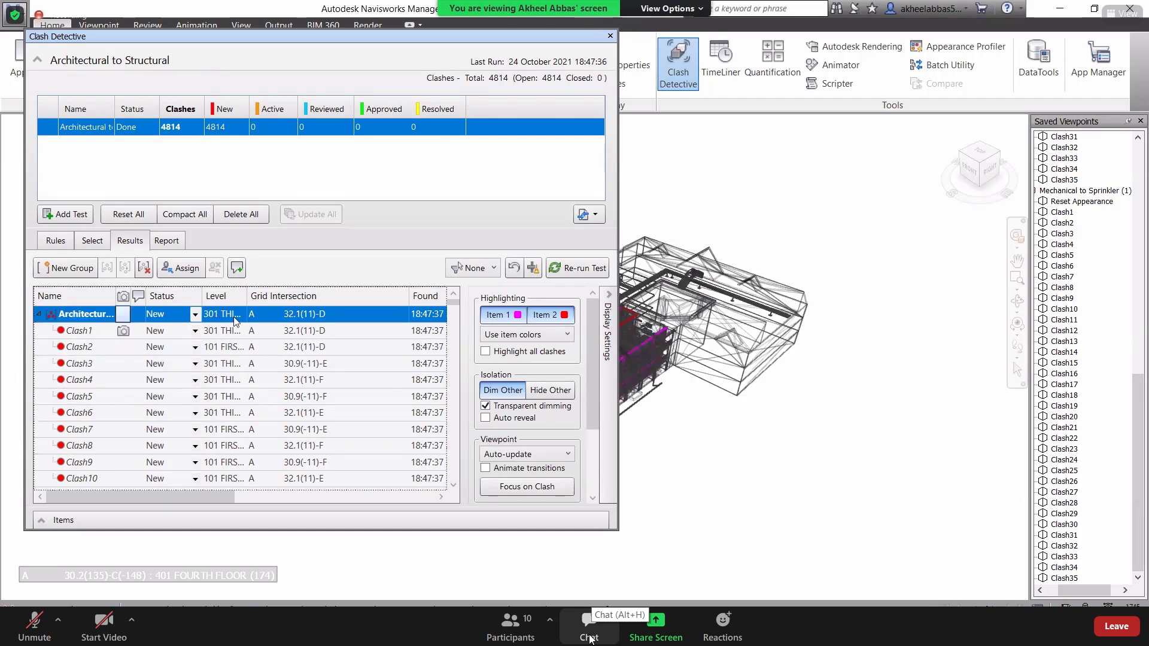
{"action": "left_click", "coordinate": [262, 314]}
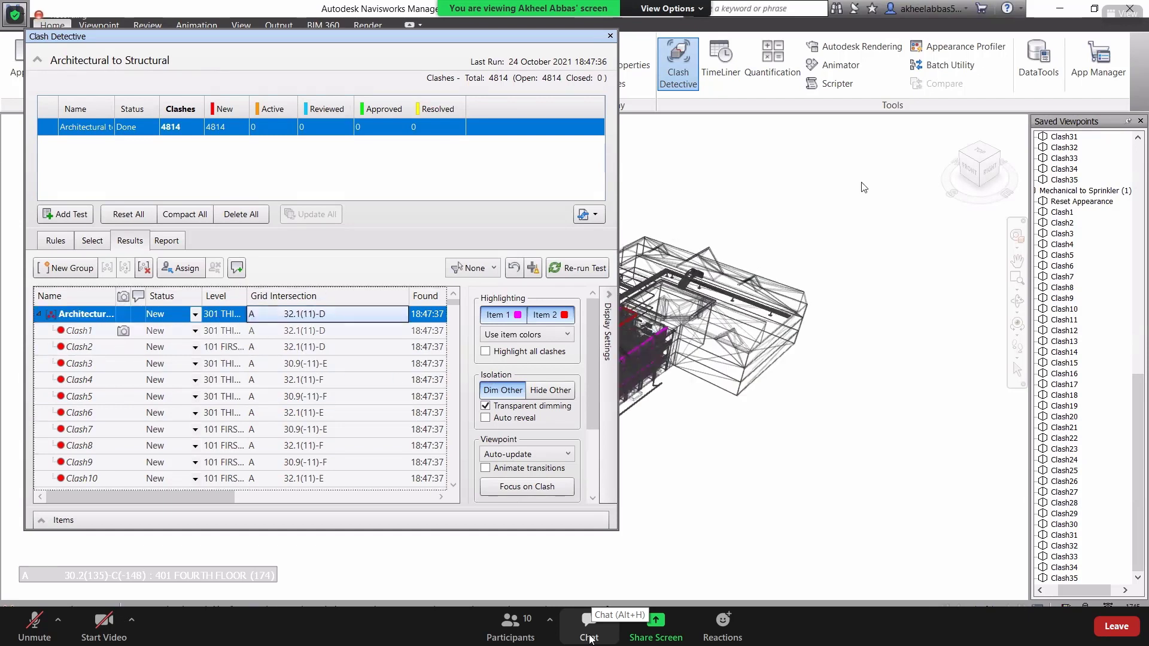
{"action": "left_click", "coordinate": [100, 308]}
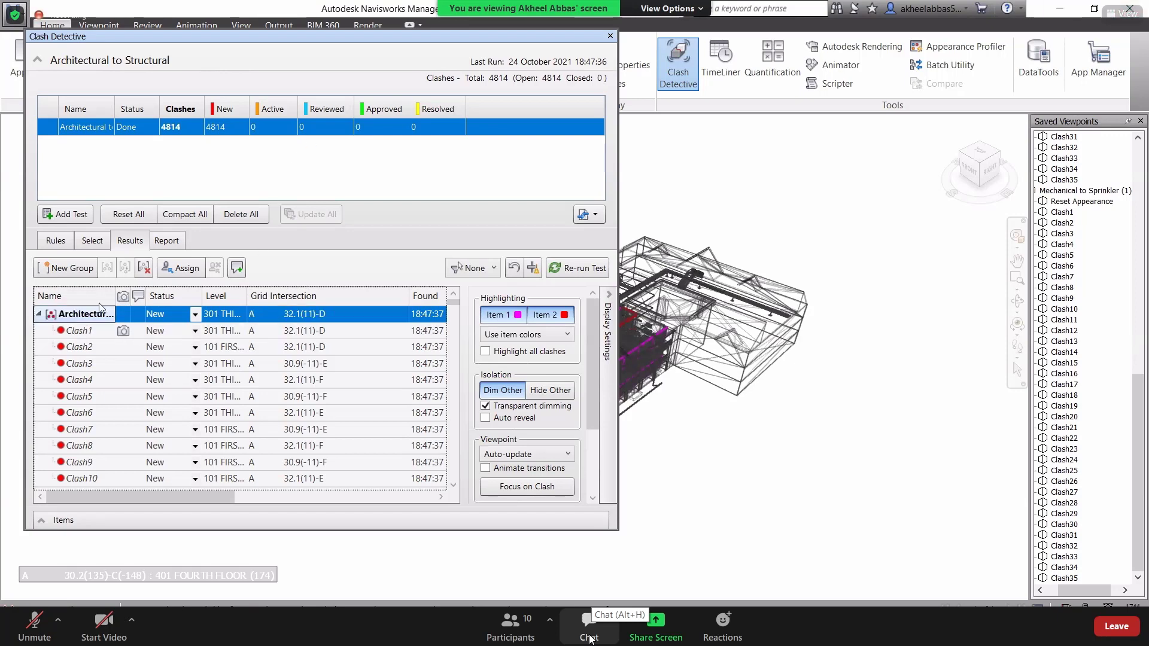
Assign the clash group to "Architectural Guy" with the note "Please check out the Clashes and Rectify it".
{"action": "left_click", "coordinate": [180, 268]}
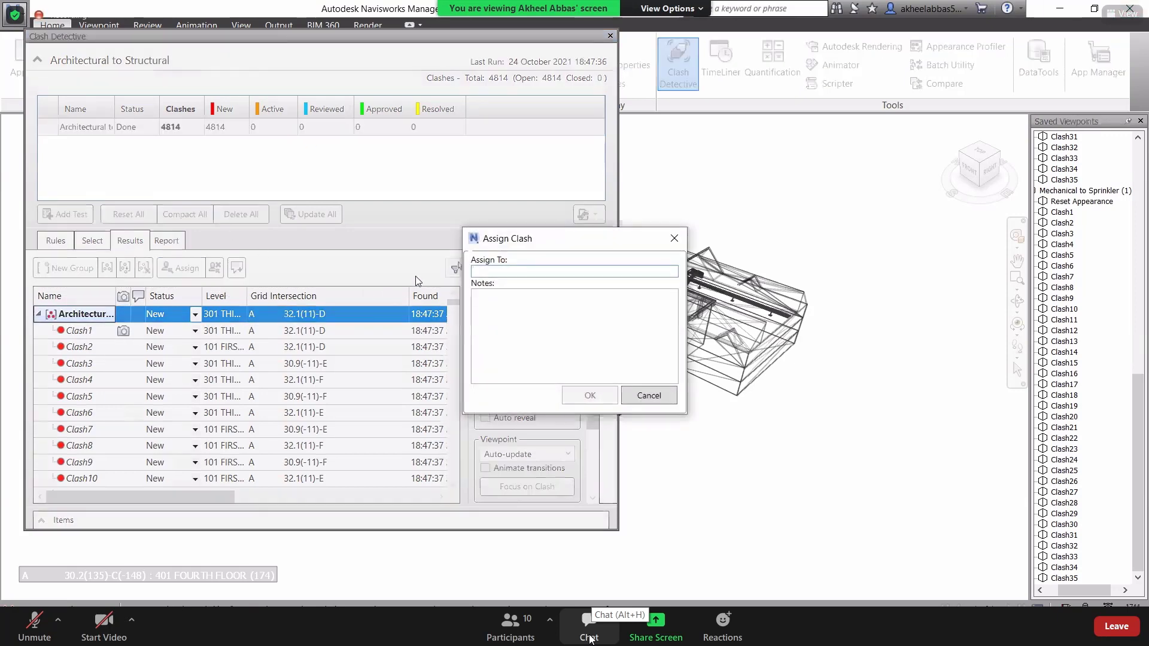
{"action": "type", "text": "Archi"}
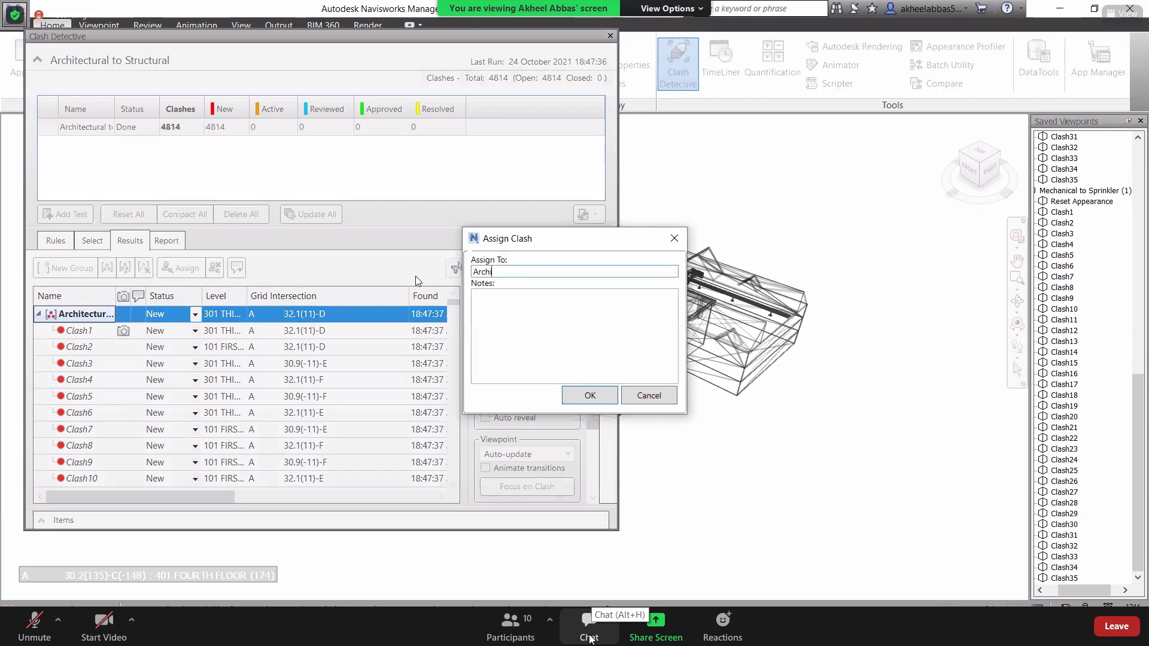
{"action": "type", "text": "tectural Guy"}
{"action": "left_click", "coordinate": [544, 304]}
{"action": "type", "text": "Please "}
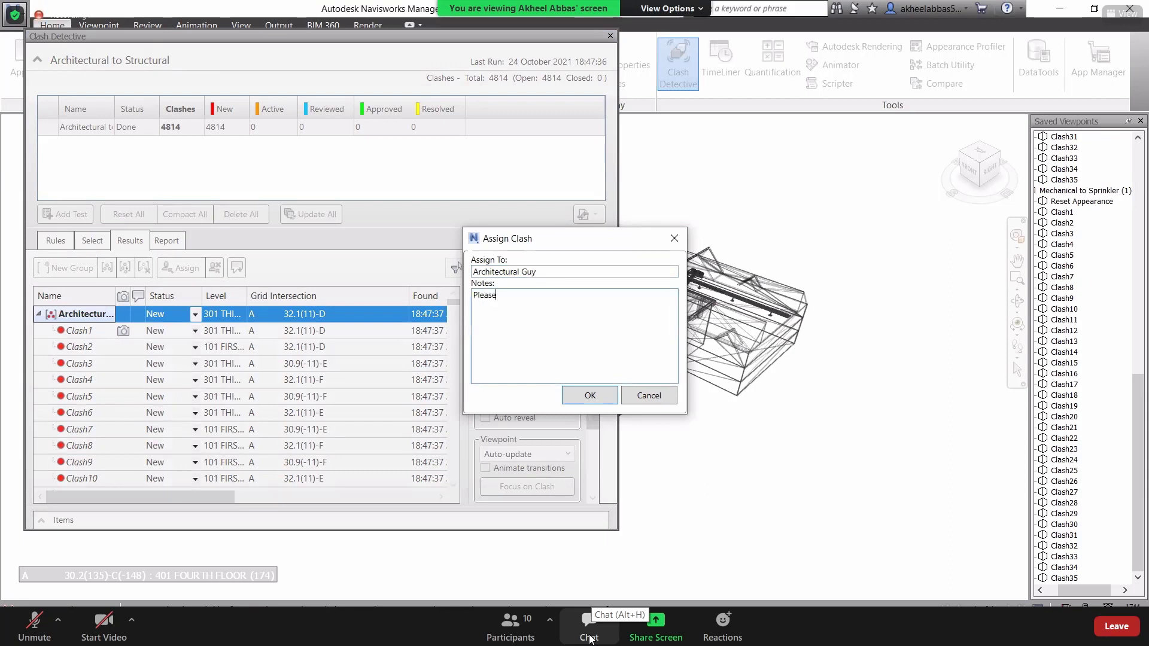
{"action": "type", "text": "ch"}
{"action": "type", "text": "eck out th"}
{"action": "type", "text": "e Cla"}
{"action": "type", "text": "se"}
{"action": "type", "text": "hes an"}
{"action": "type", "text": "d Rectify it"}
{"action": "left_click", "coordinate": [590, 395]}
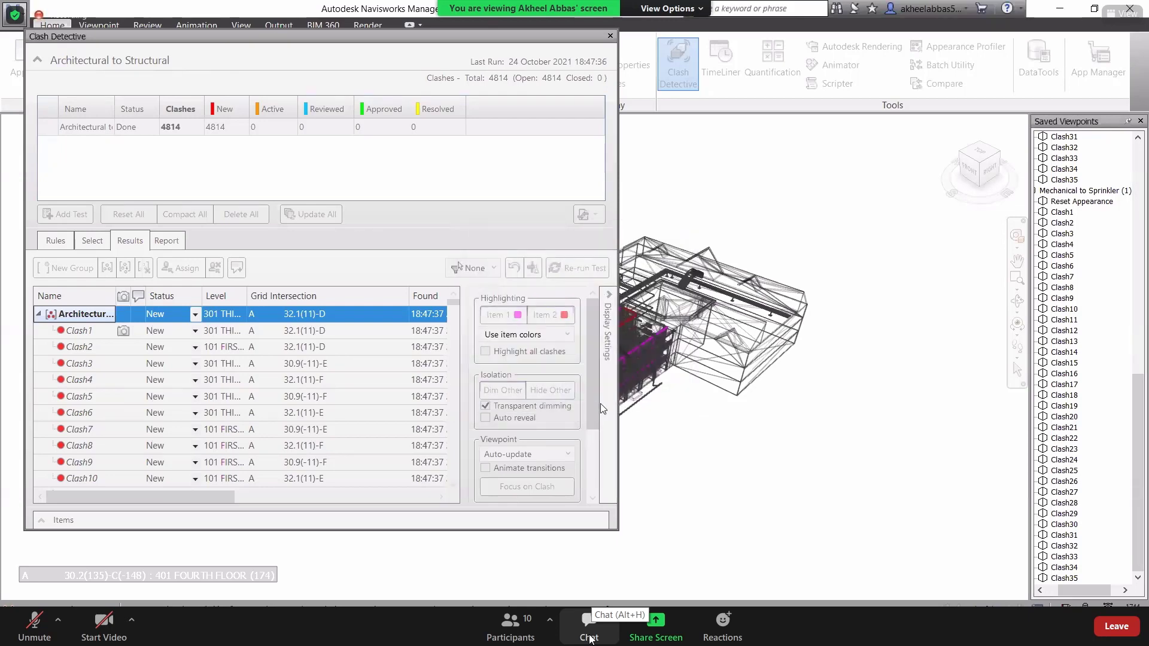
Look through the results list from the assigned group's clashes down to the ungrouped clashes around Clash160.
{"action": "scroll", "coordinate": [508, 389], "scroll_direction": "down", "scroll_amount": 3}
{"action": "scroll", "coordinate": [509, 389], "scroll_direction": "up", "scroll_amount": 3}
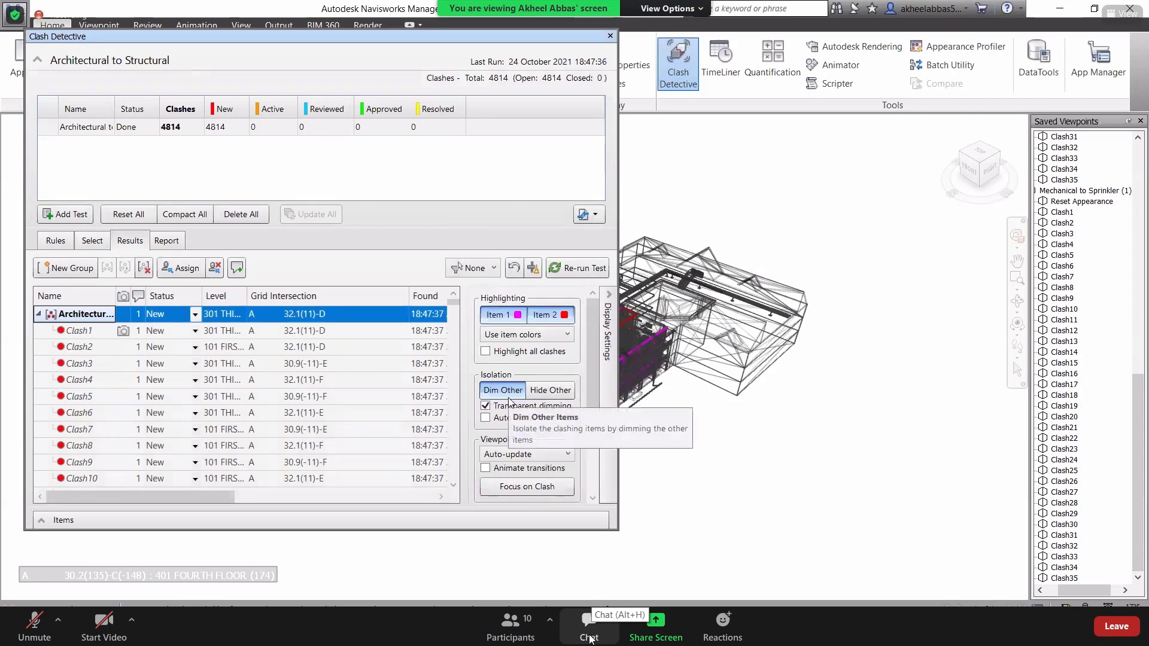
{"action": "scroll", "coordinate": [503, 408], "scroll_direction": "down", "scroll_amount": 3}
{"action": "scroll", "coordinate": [500, 409], "scroll_direction": "up", "scroll_amount": 3}
{"action": "scroll", "coordinate": [502, 413], "scroll_direction": "down", "scroll_amount": 3}
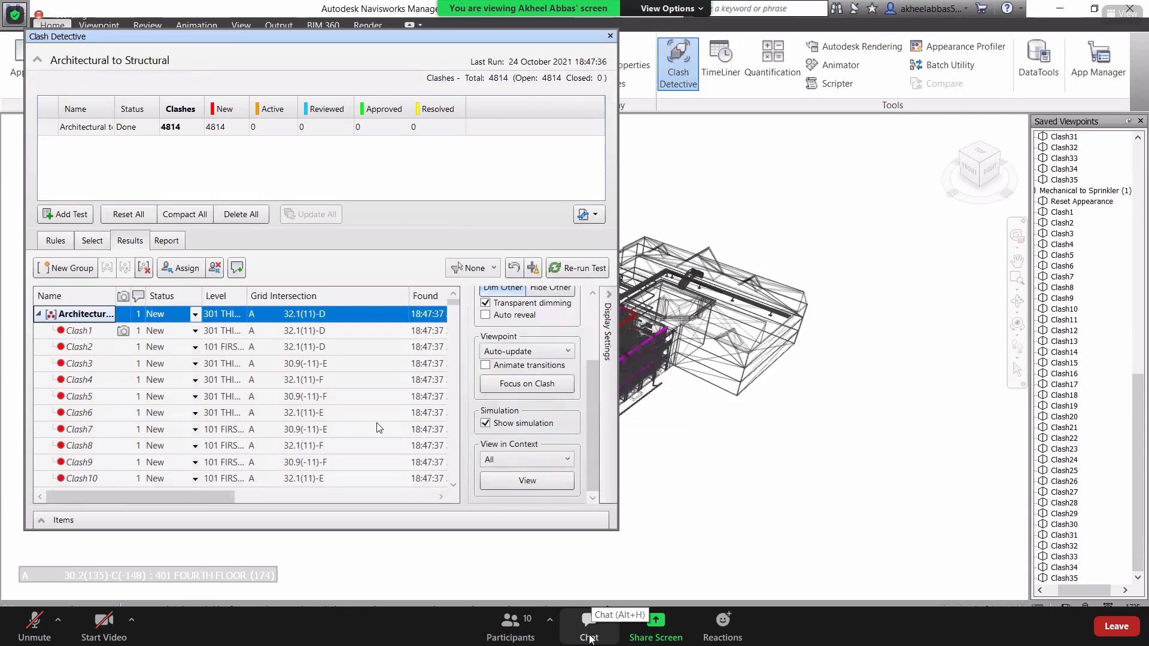
{"action": "scroll", "coordinate": [347, 413], "scroll_direction": "down", "scroll_amount": 7}
{"action": "scroll", "coordinate": [350, 406], "scroll_direction": "down", "scroll_amount": 20}
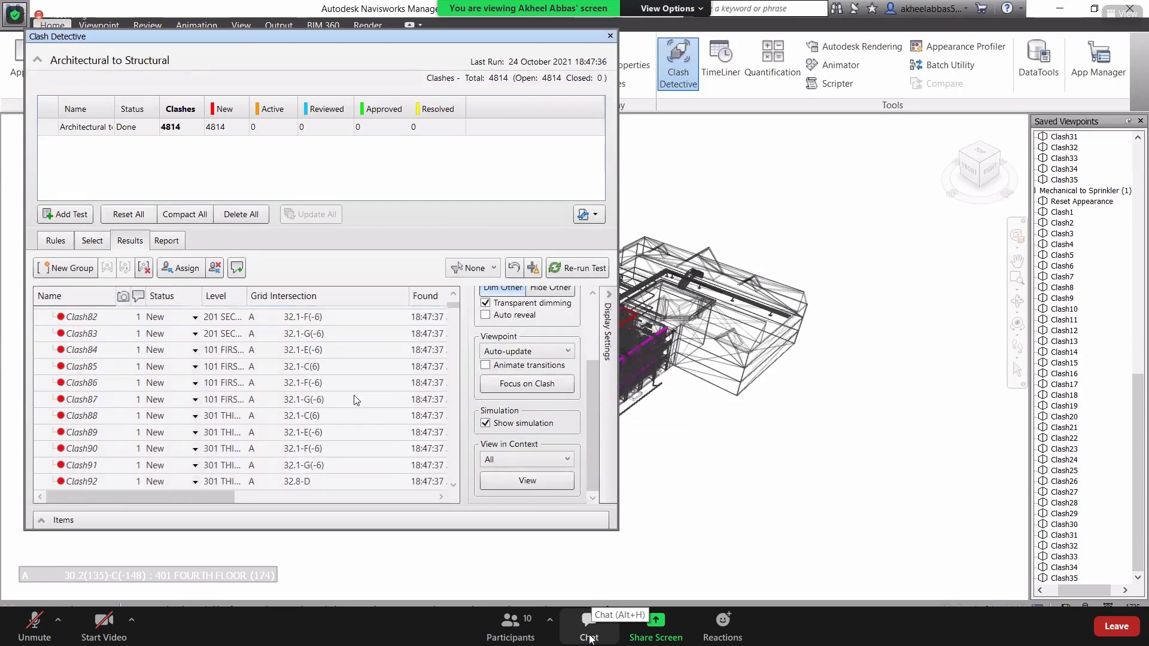
{"action": "scroll", "coordinate": [353, 399], "scroll_direction": "down", "scroll_amount": 5}
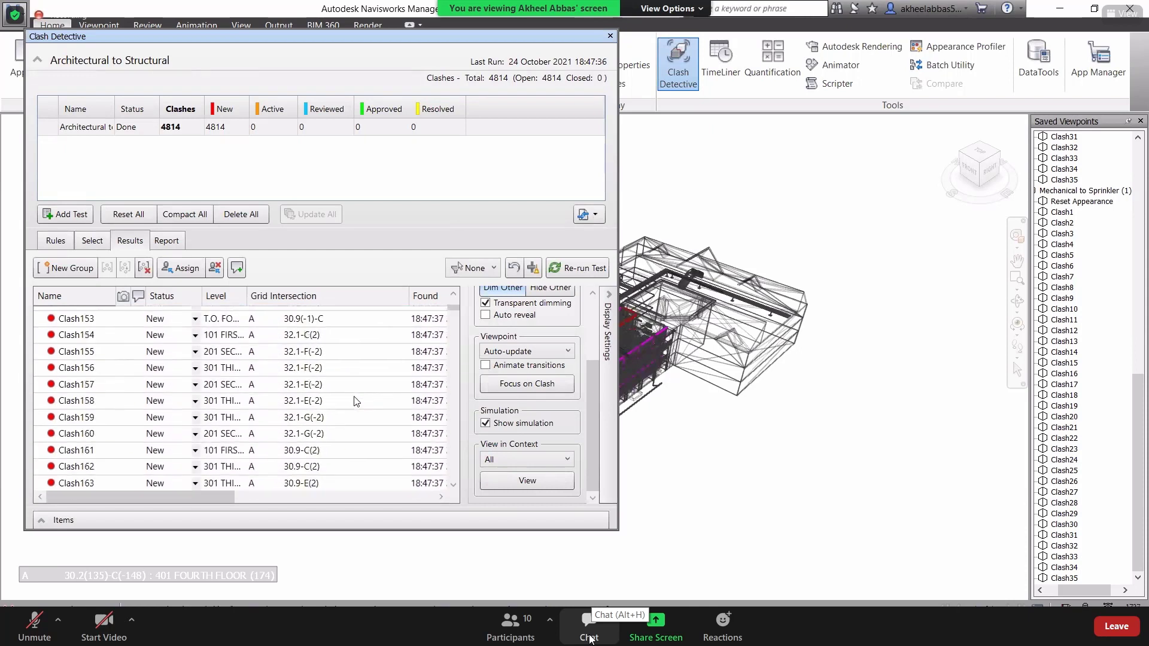
Remove the assignment from the selected architectural clash group.
{"action": "scroll", "coordinate": [353, 398], "scroll_direction": "down", "scroll_amount": 4}
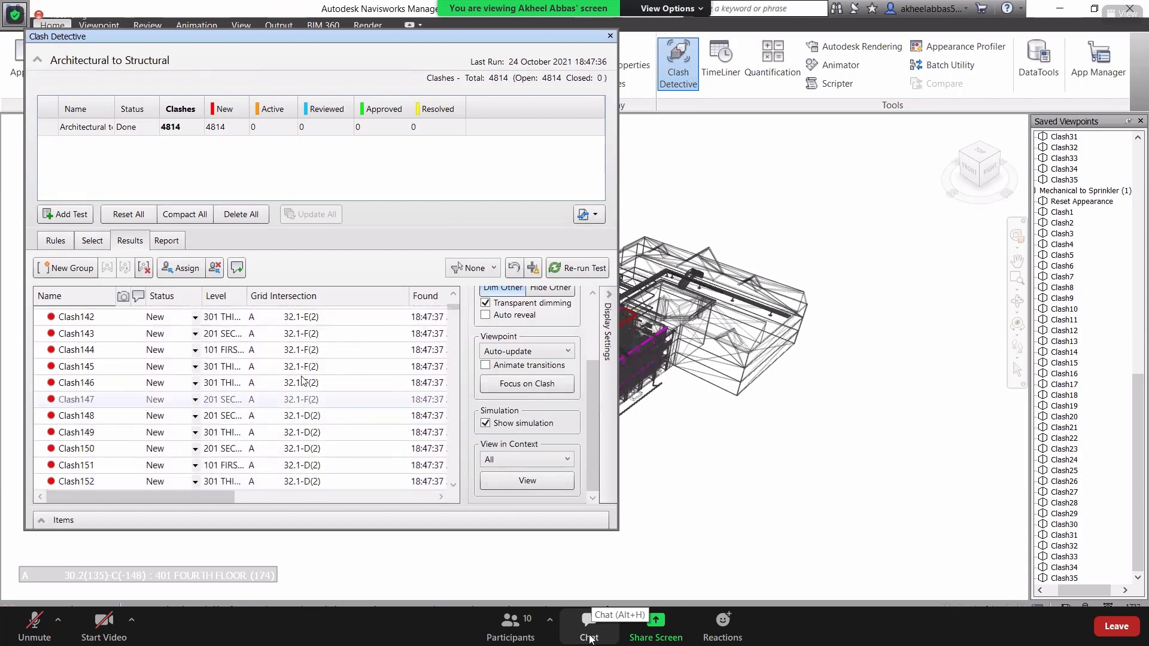
{"action": "left_click", "coordinate": [212, 273]}
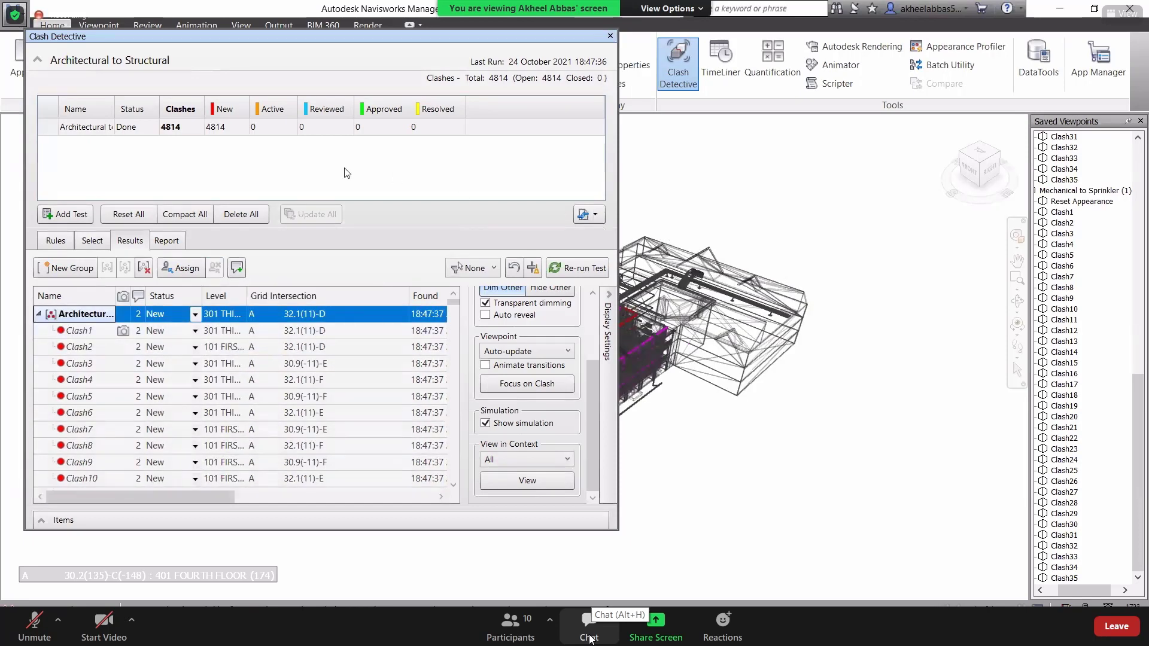
Review the report contents for the Architectural to Structural test and set the report type to Current test.
{"action": "left_click", "coordinate": [167, 243]}
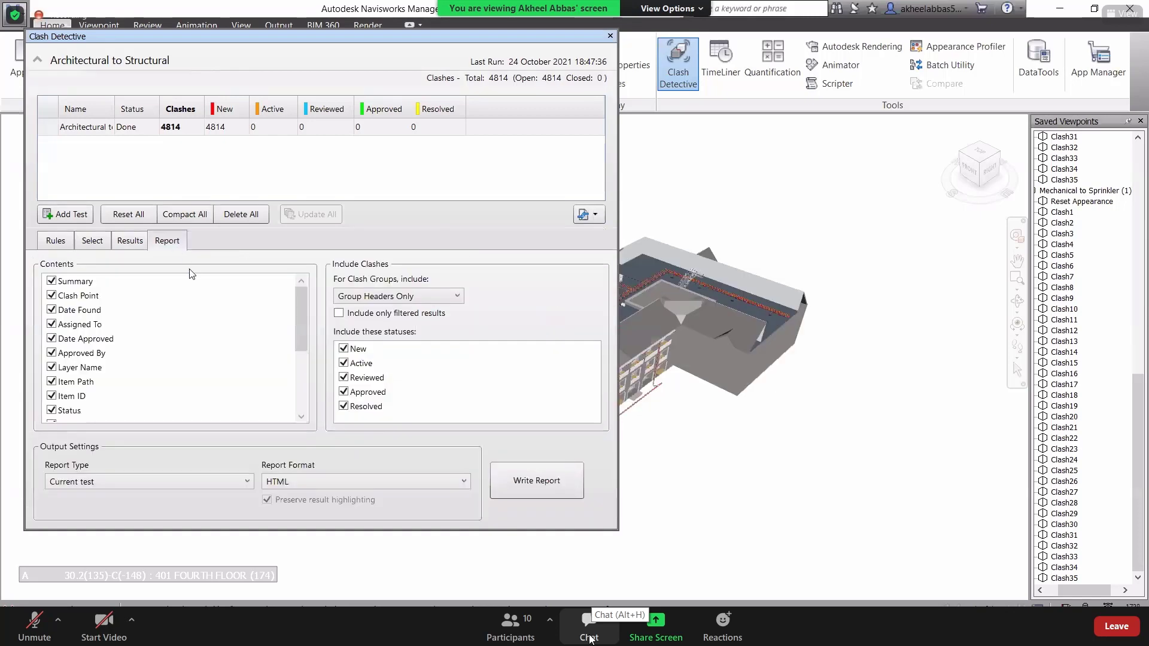
{"action": "scroll", "coordinate": [189, 357], "scroll_direction": "down", "scroll_amount": 2}
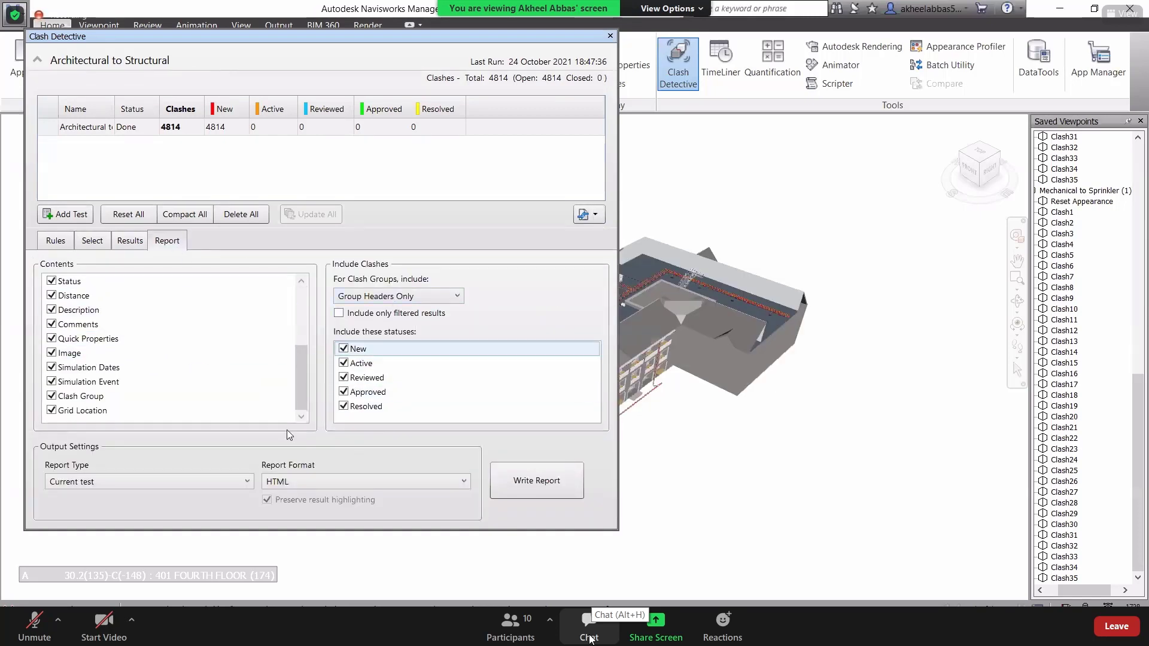
{"action": "left_click", "coordinate": [172, 477]}
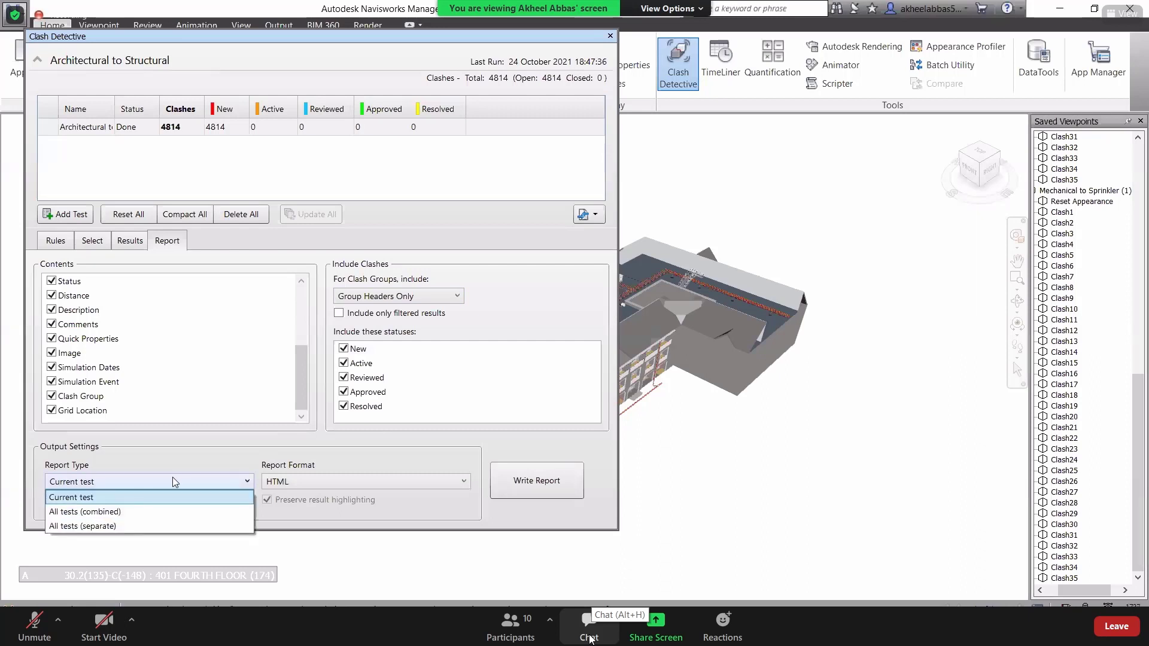
{"action": "left_click", "coordinate": [172, 477]}
{"action": "left_click", "coordinate": [172, 477]}
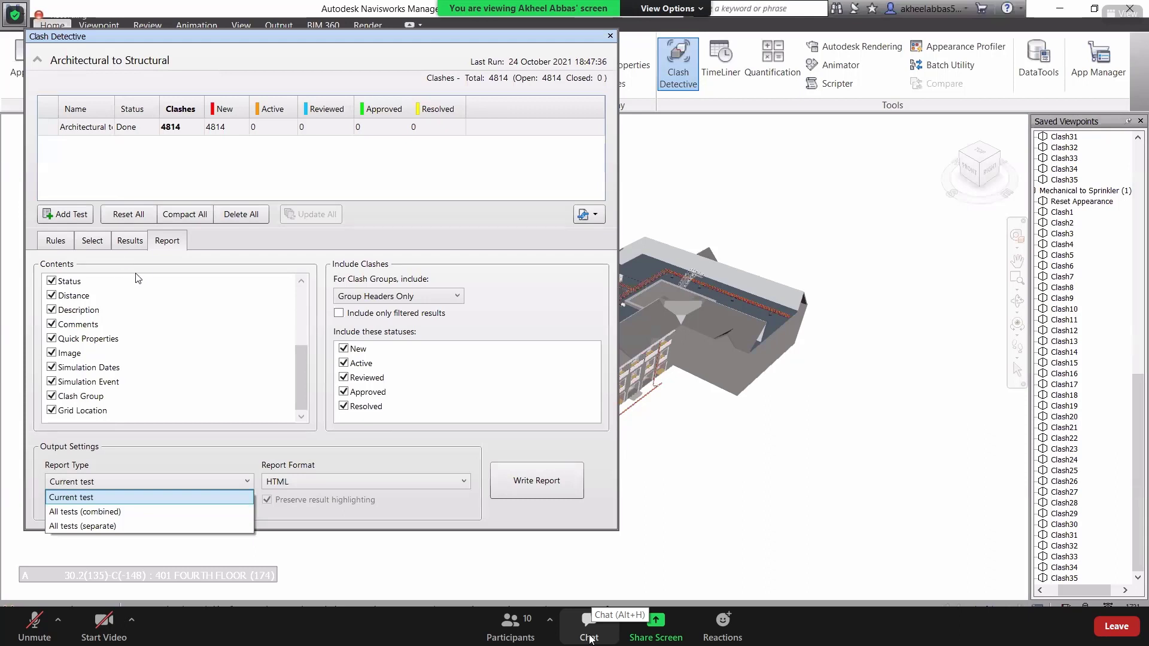
{"action": "left_click", "coordinate": [128, 497]}
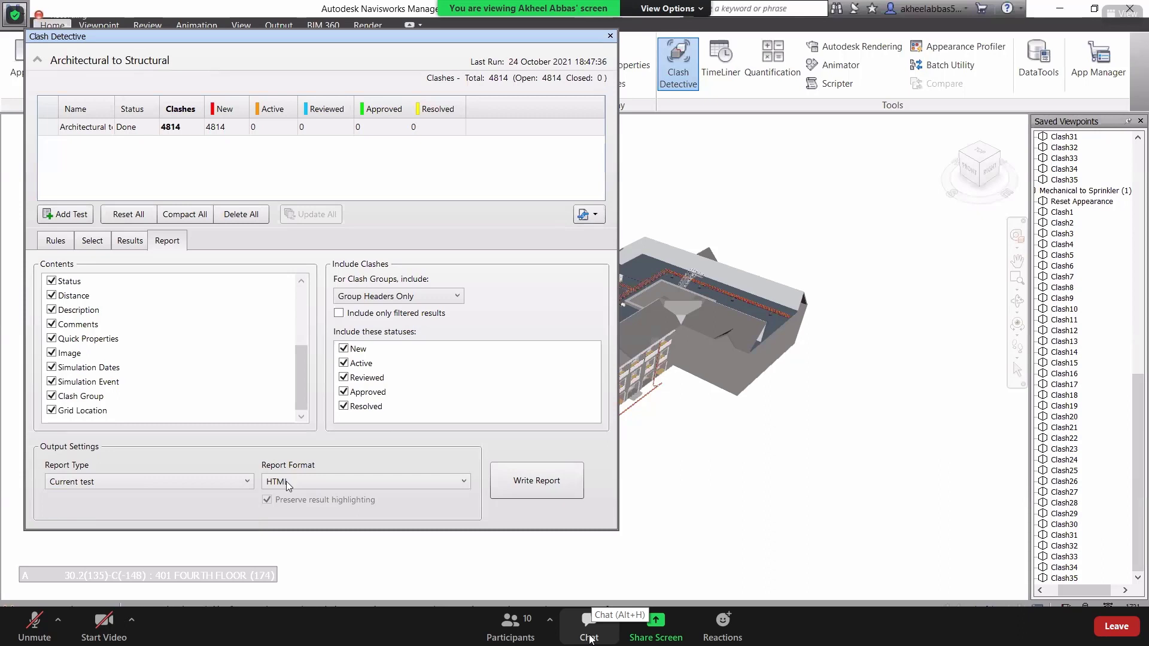
Set the report format to As viewpoints and write the clash report.
{"action": "left_click", "coordinate": [287, 485]}
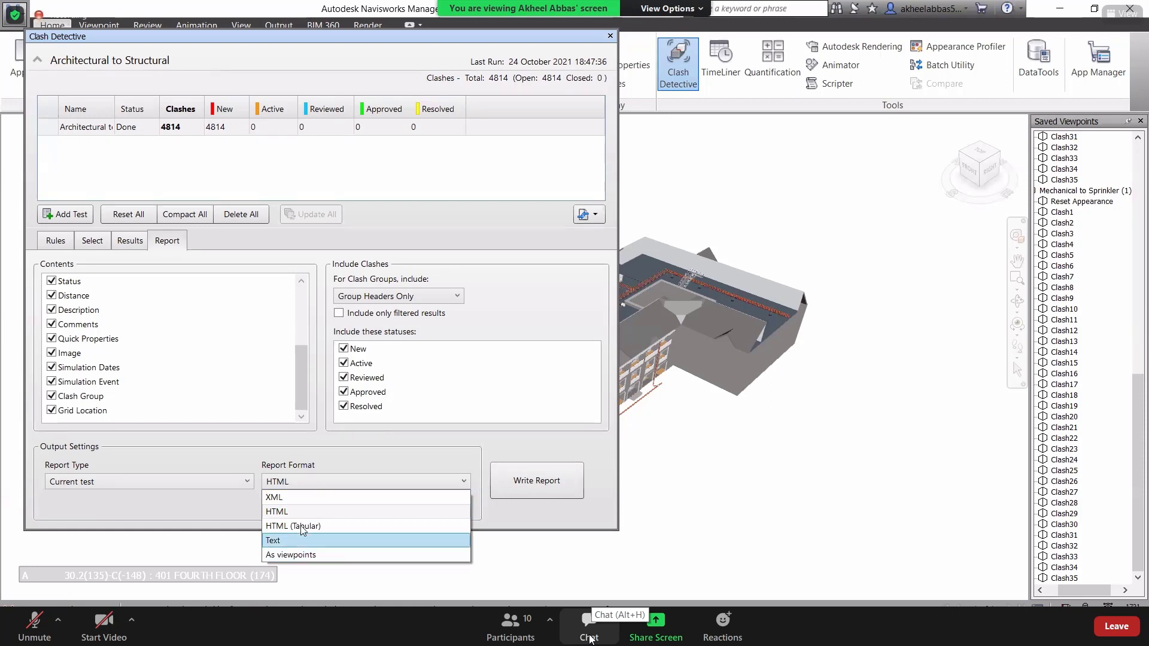
{"action": "left_click", "coordinate": [302, 554]}
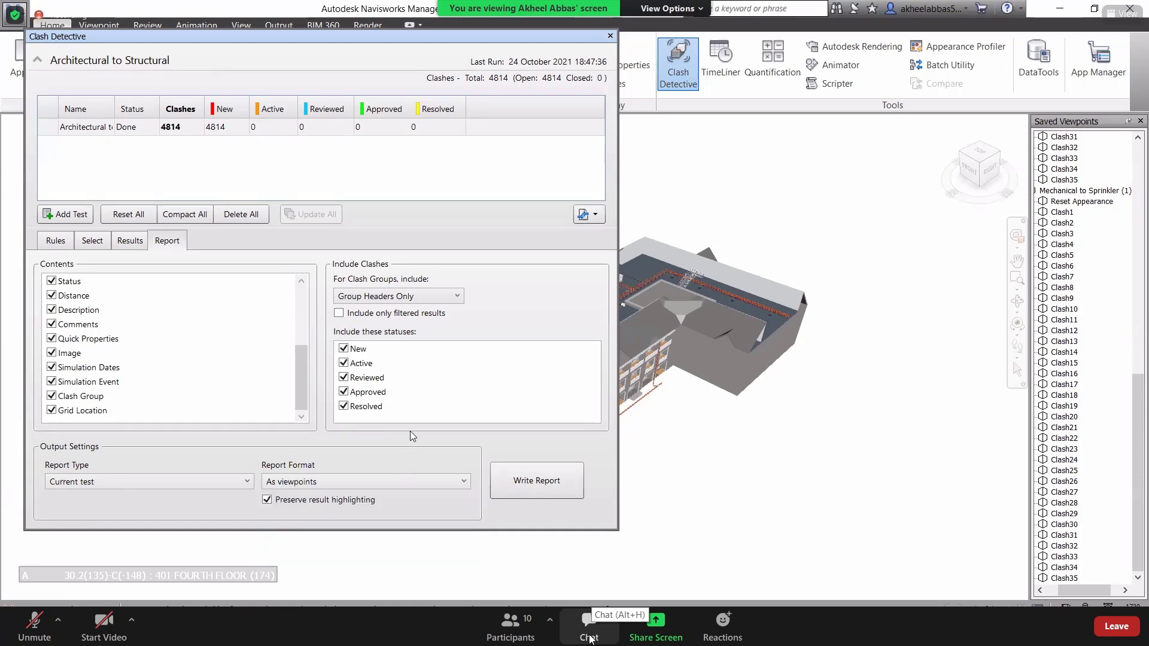
{"action": "left_click", "coordinate": [524, 482]}
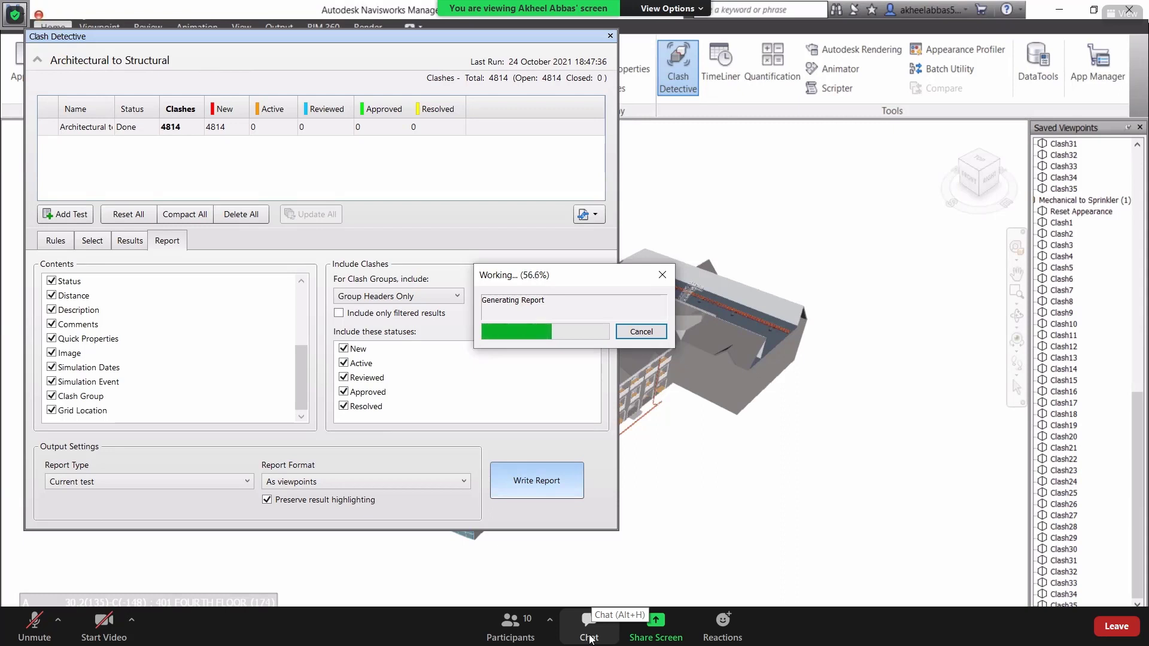
{"action": "mouse_move", "coordinate": [589, 638]}
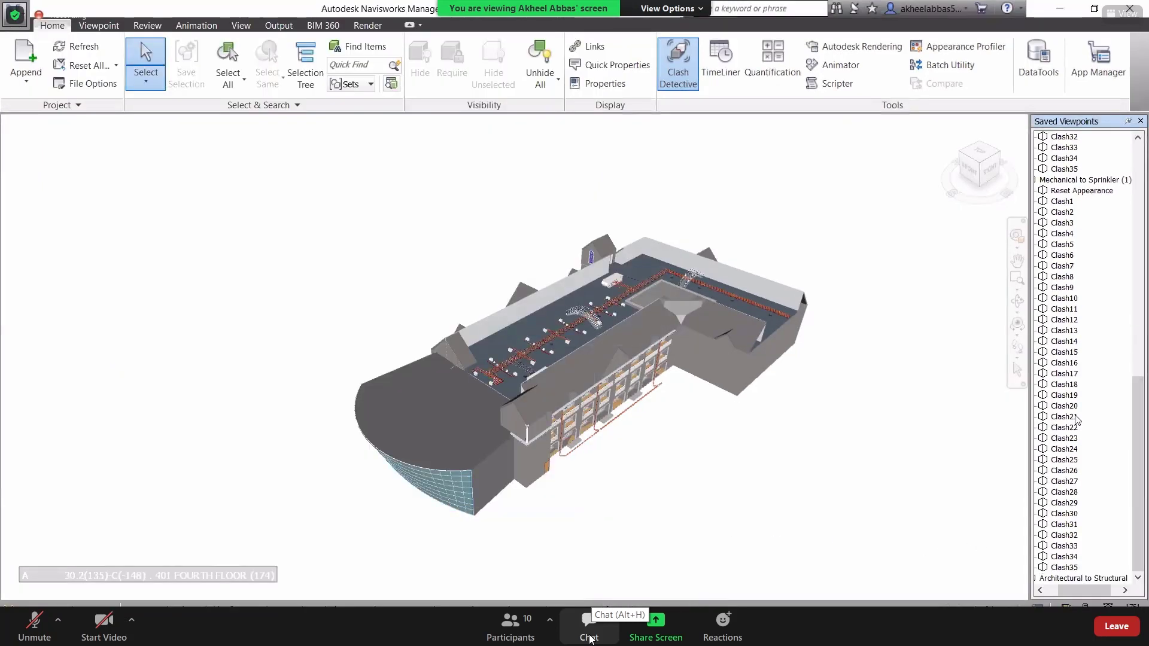
Widen the Saved Viewpoints list, expand the Architectural to Structural folder and open a clash viewpoint around Clash220.
{"action": "scroll", "coordinate": [1053, 389], "scroll_direction": "up", "scroll_amount": 7}
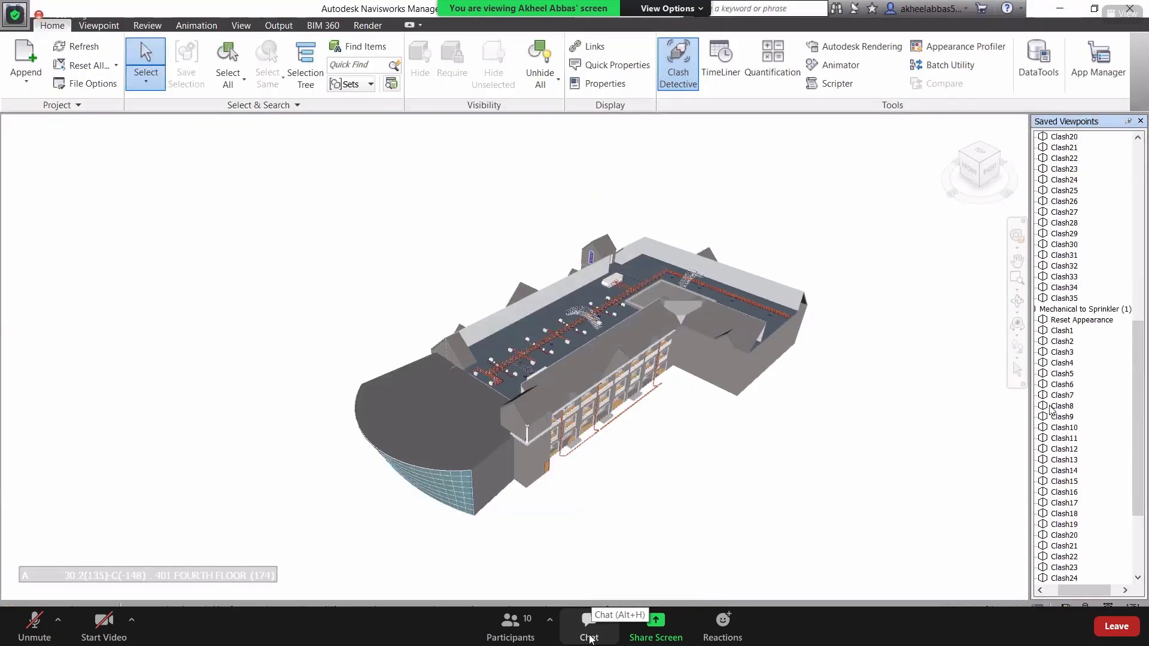
{"action": "scroll", "coordinate": [1052, 410], "scroll_direction": "down", "scroll_amount": 7}
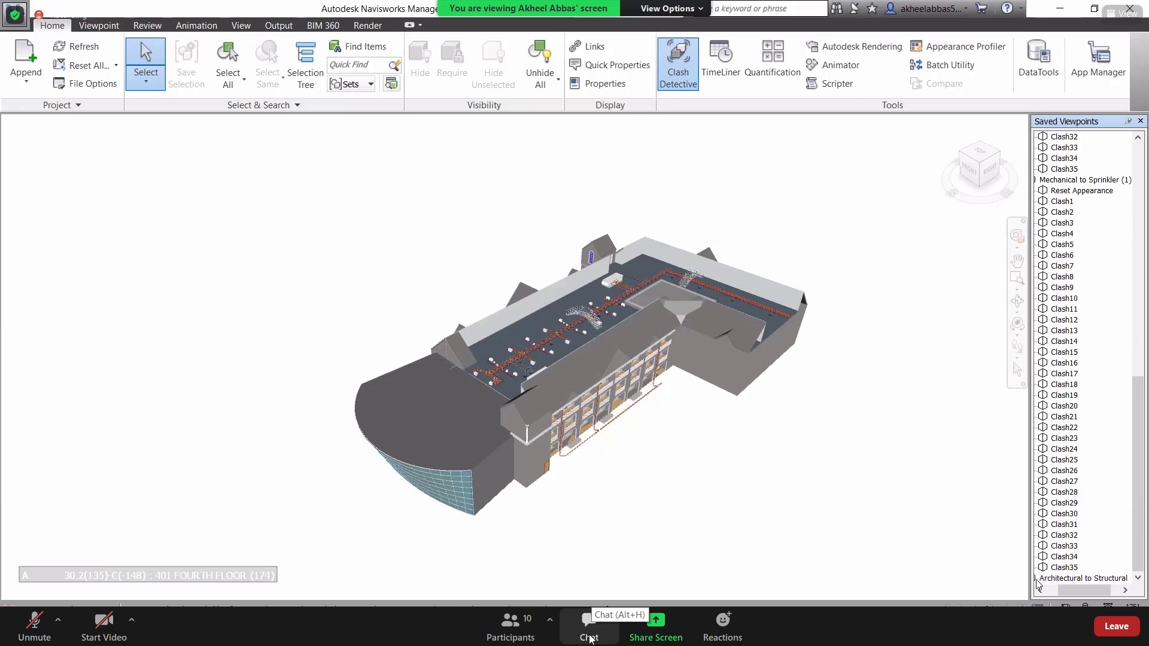
{"action": "left_click_drag", "start_coordinate": [803, 514], "coordinate": [799, 514]}
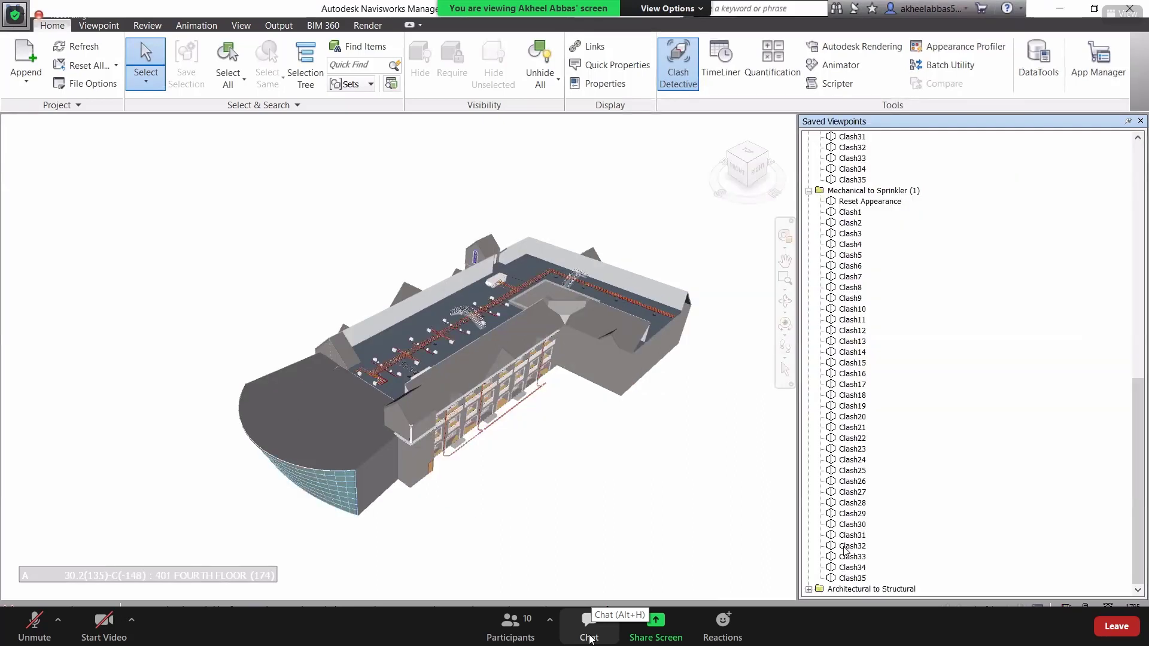
{"action": "left_click", "coordinate": [810, 590]}
{"action": "scroll", "coordinate": [902, 374], "scroll_direction": "down", "scroll_amount": 14}
{"action": "scroll", "coordinate": [901, 386], "scroll_direction": "down", "scroll_amount": 20}
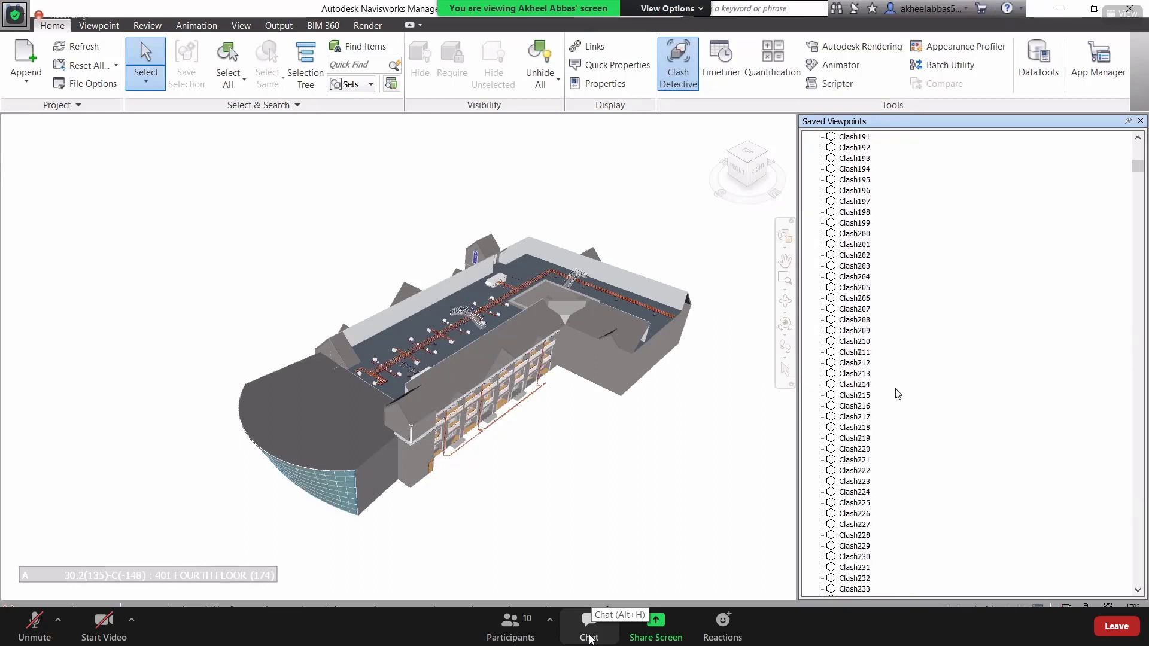
{"action": "left_click", "coordinate": [832, 449]}
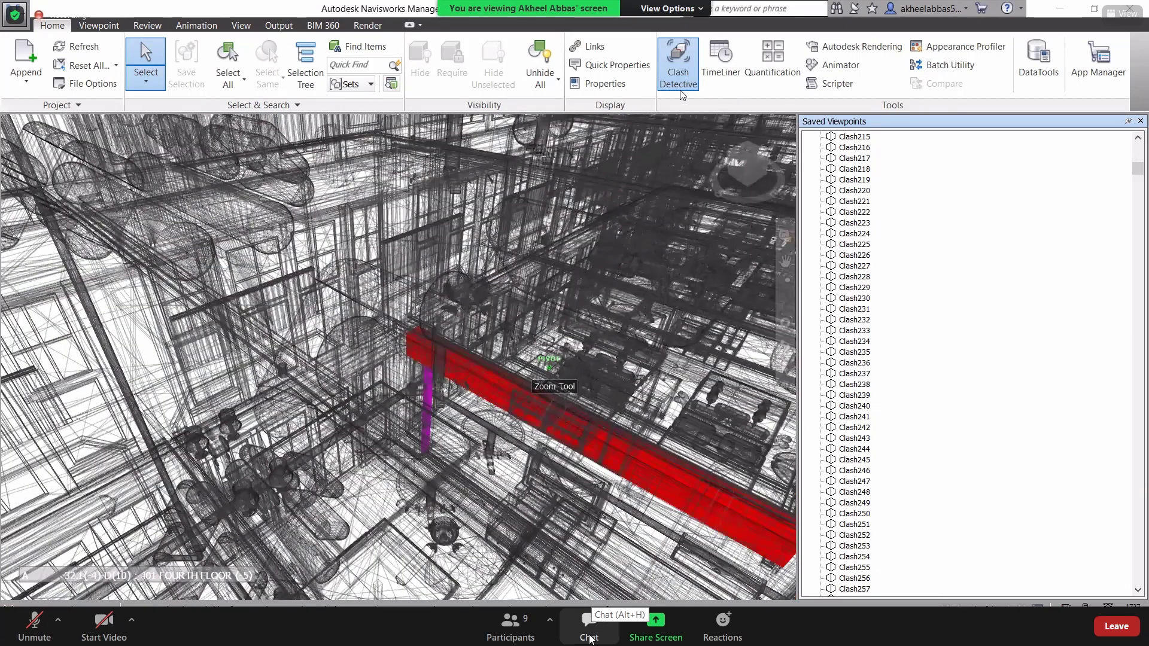
Inspect the opened clash from other angles and view the whole building model from the side.
{"action": "left_click_drag", "start_coordinate": [653, 255], "coordinate": [662, 238]}
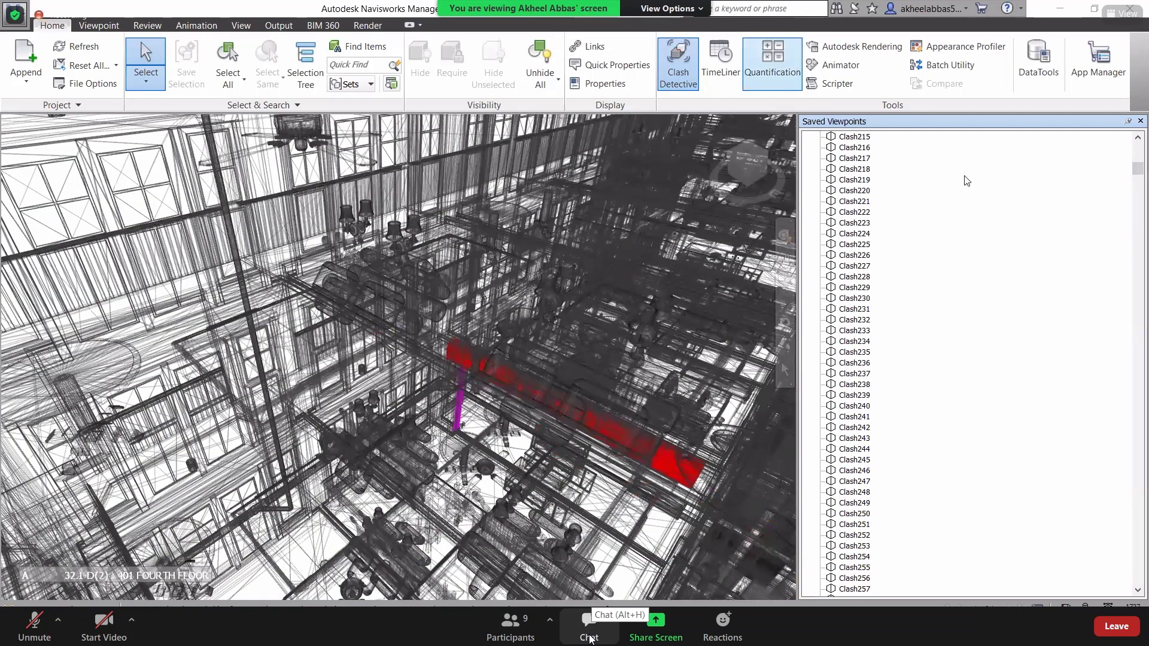
{"action": "scroll", "coordinate": [637, 205], "scroll_direction": "down", "scroll_amount": 2}
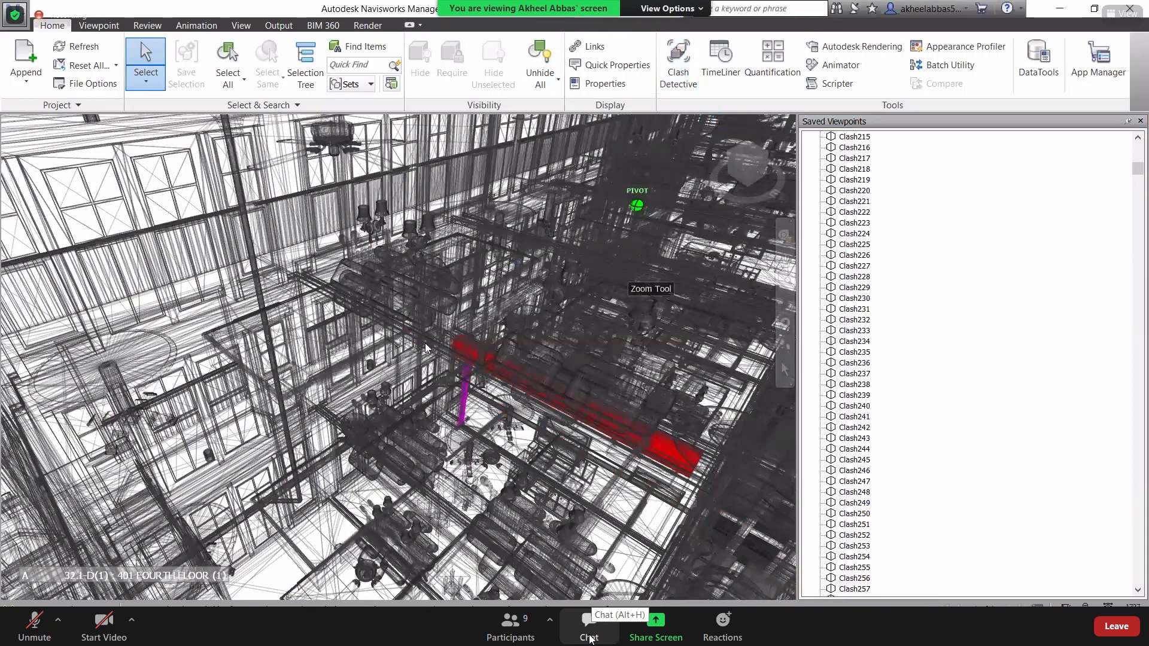
{"action": "scroll", "coordinate": [428, 350], "scroll_direction": "down", "scroll_amount": 1}
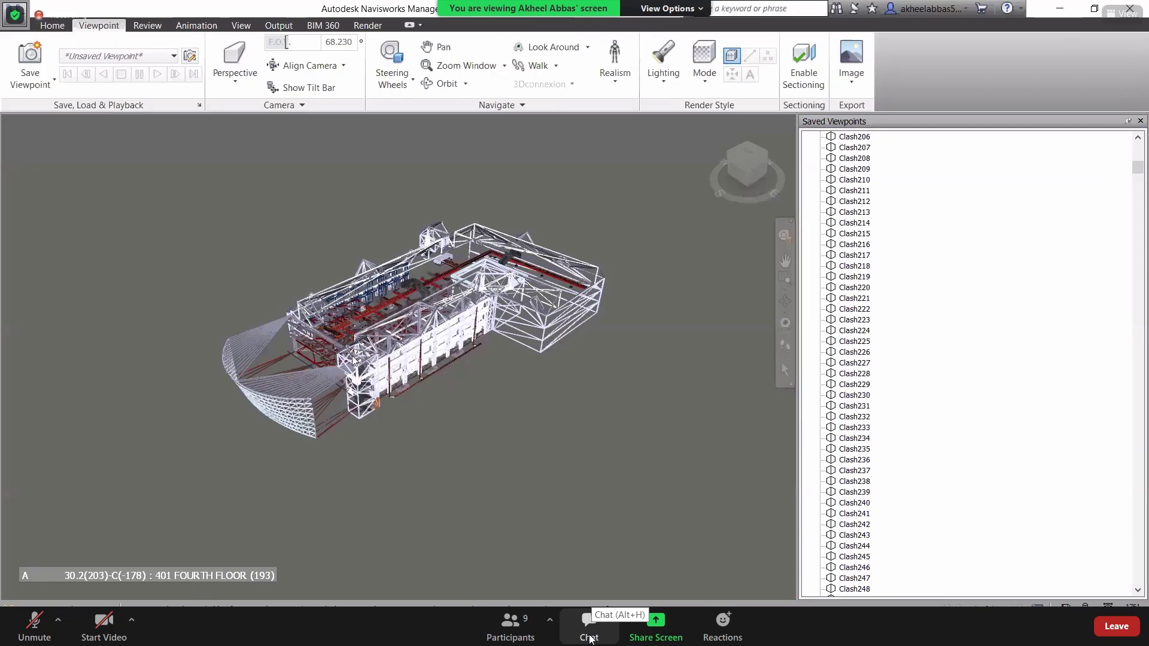
{"action": "middle_click_drag", "start_coordinate": [432, 353], "coordinate": [435, 410], "text": "shift"}
Delete the Mechanical to Sprinkler (1) folder from the saved viewpoints and clear the selection.
{"action": "scroll", "coordinate": [873, 222], "scroll_direction": "up", "scroll_amount": 15}
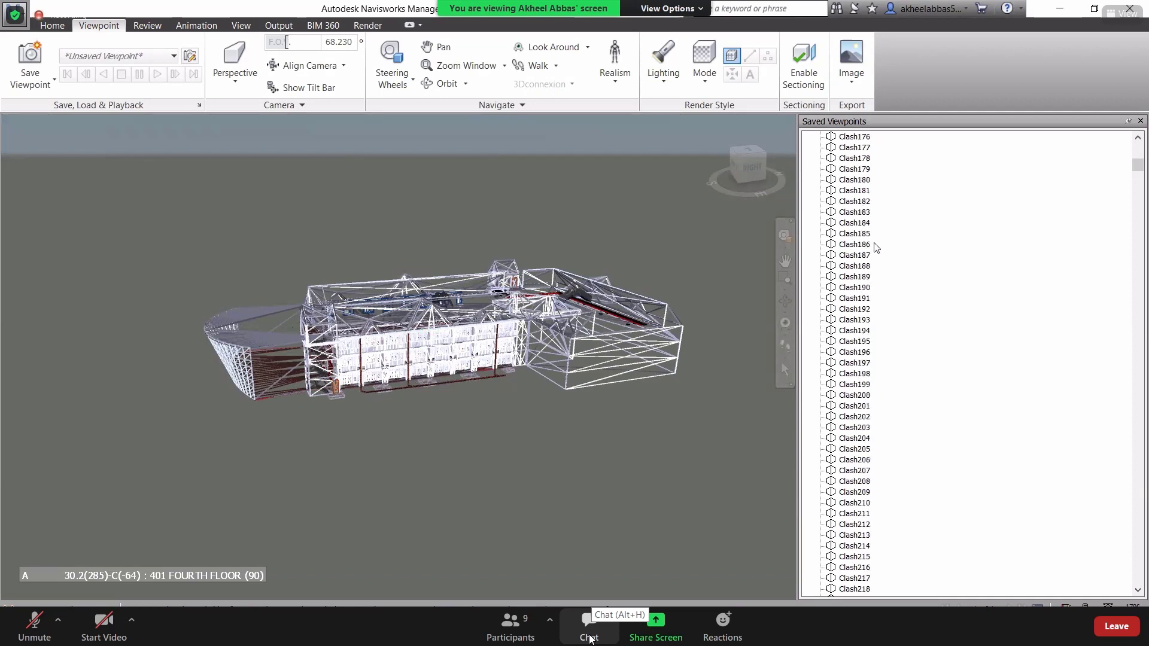
{"action": "scroll", "coordinate": [868, 192], "scroll_direction": "up", "scroll_amount": 20}
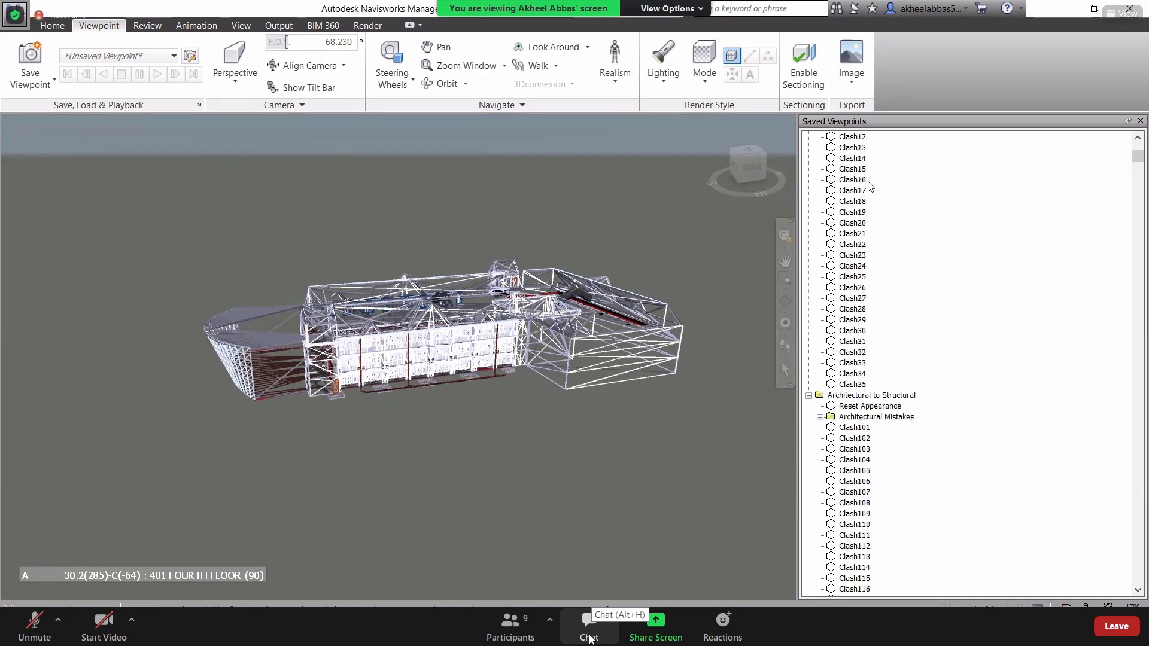
{"action": "scroll", "coordinate": [838, 359], "scroll_direction": "up", "scroll_amount": 13}
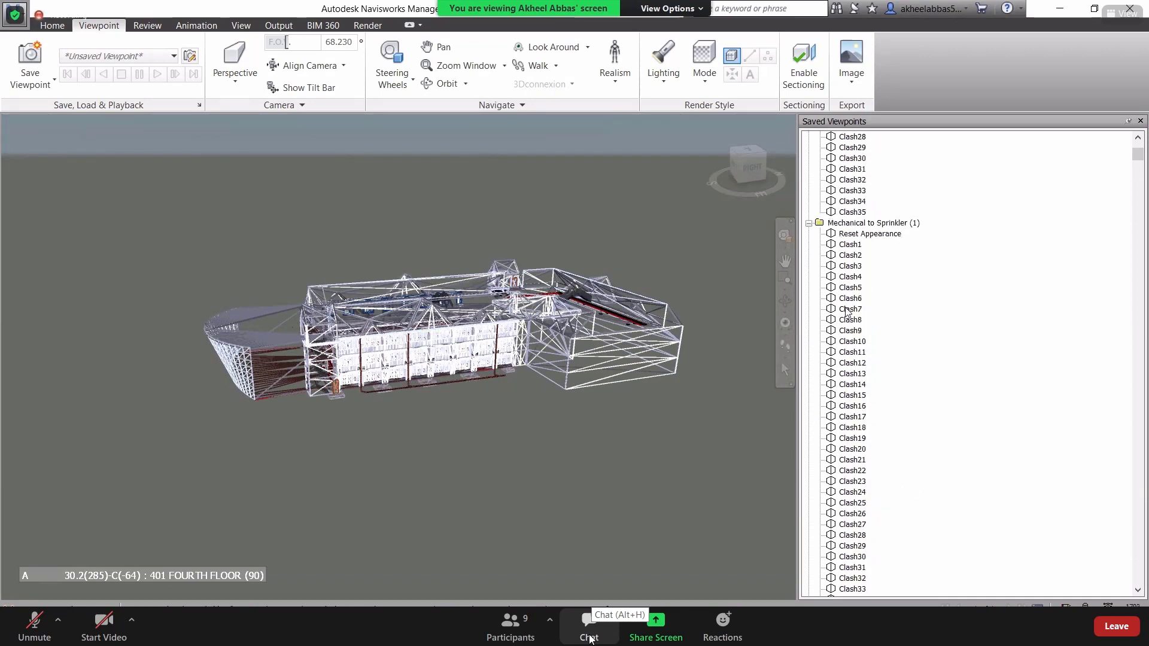
{"action": "left_click", "coordinate": [835, 408]}
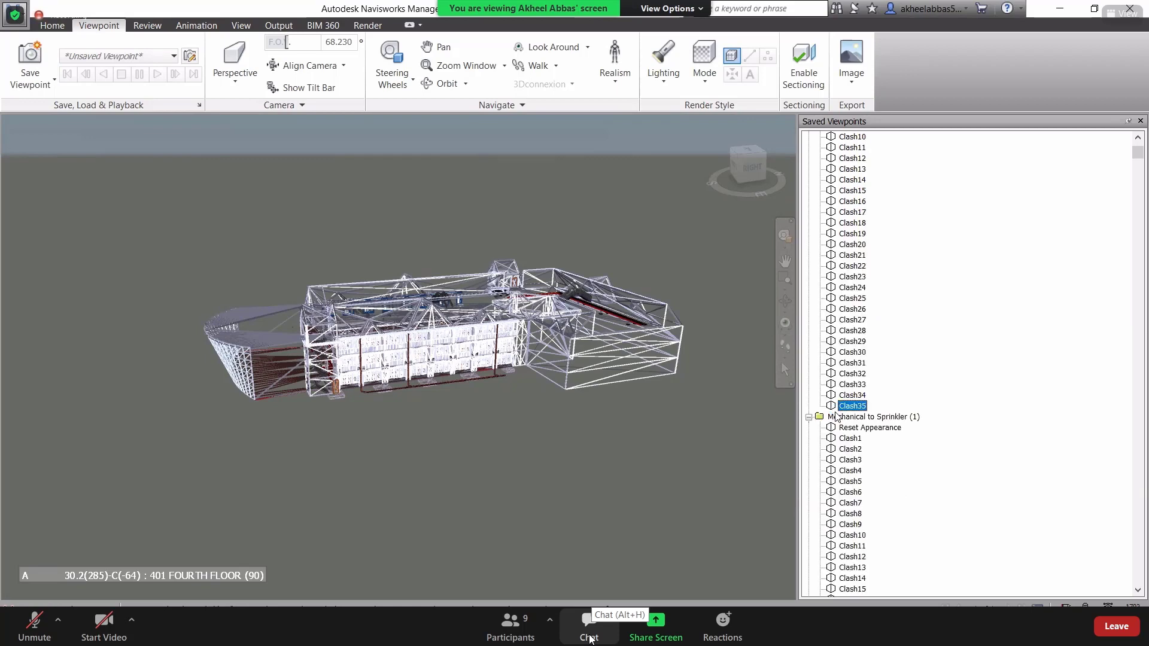
{"action": "right_click", "coordinate": [836, 417]}
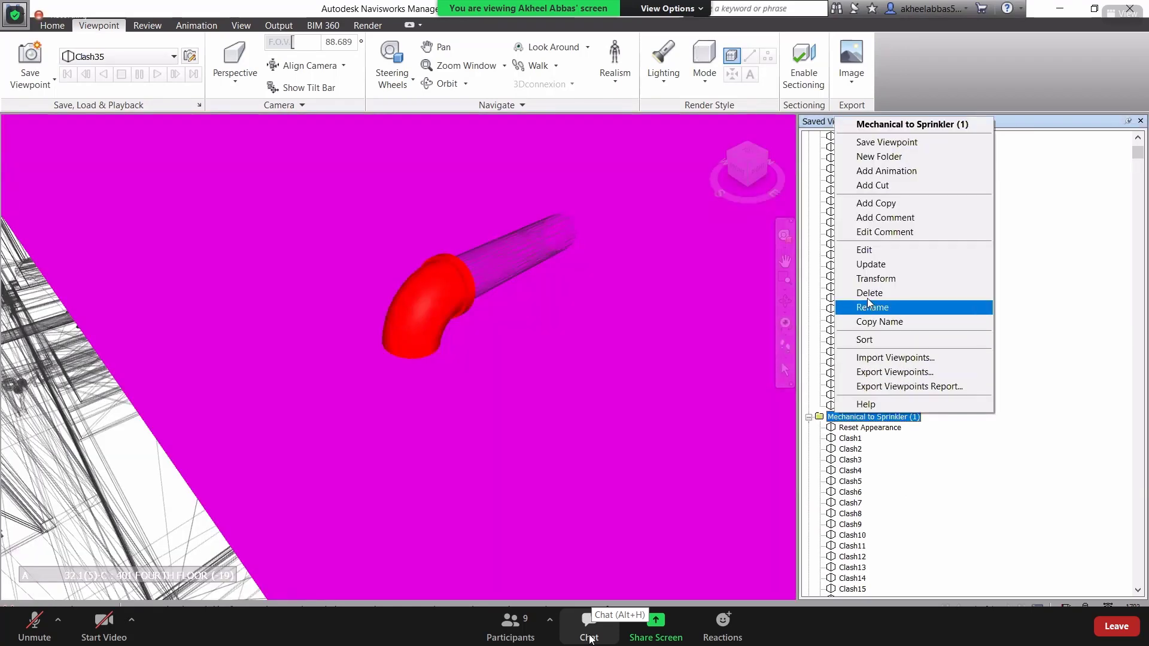
{"action": "left_click", "coordinate": [867, 308]}
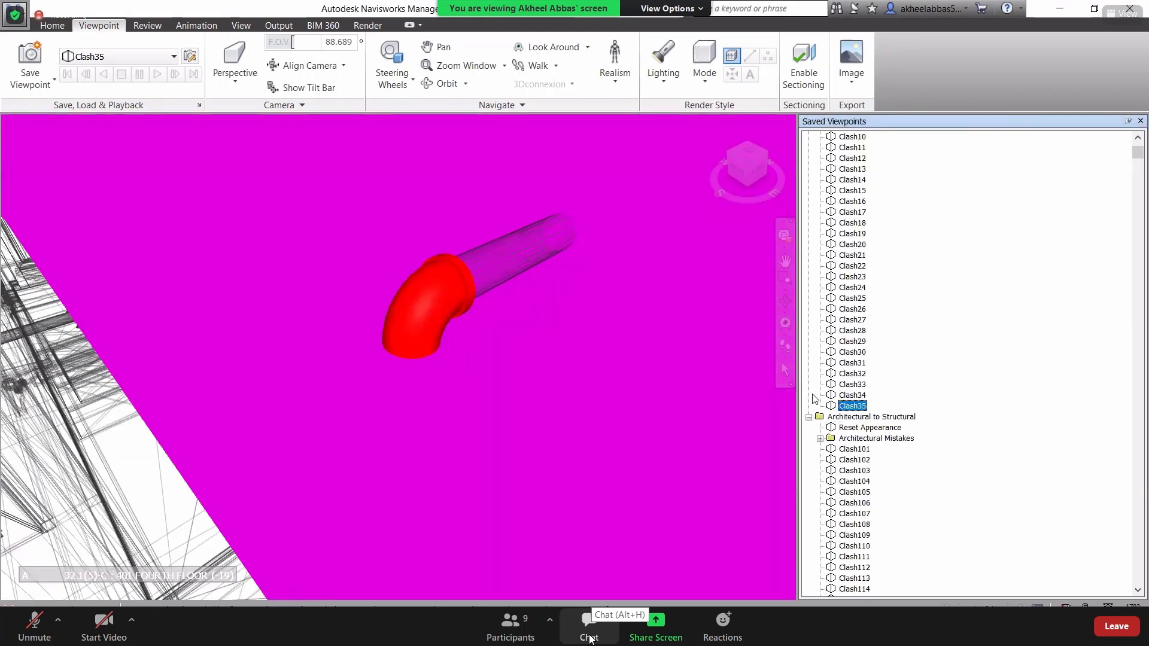
{"action": "left_click", "coordinate": [729, 398]}
{"action": "key", "text": "Escape"}
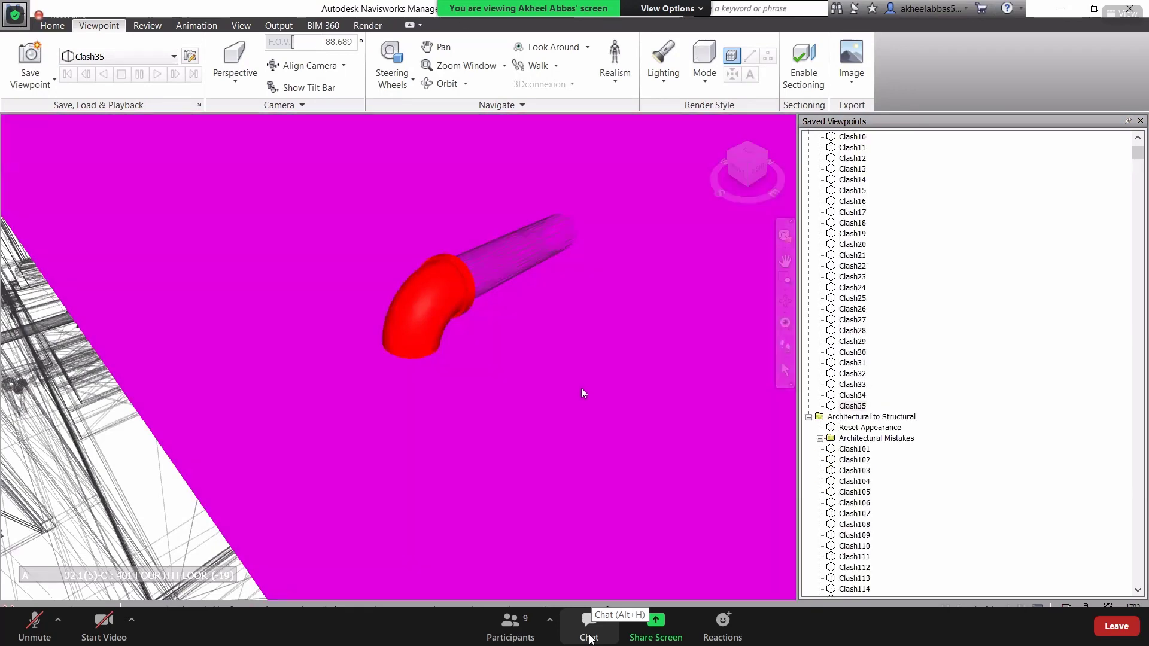
{"action": "scroll", "coordinate": [598, 398], "scroll_direction": "up", "scroll_amount": 3}
{"action": "scroll", "coordinate": [605, 400], "scroll_direction": "down", "scroll_amount": 1}
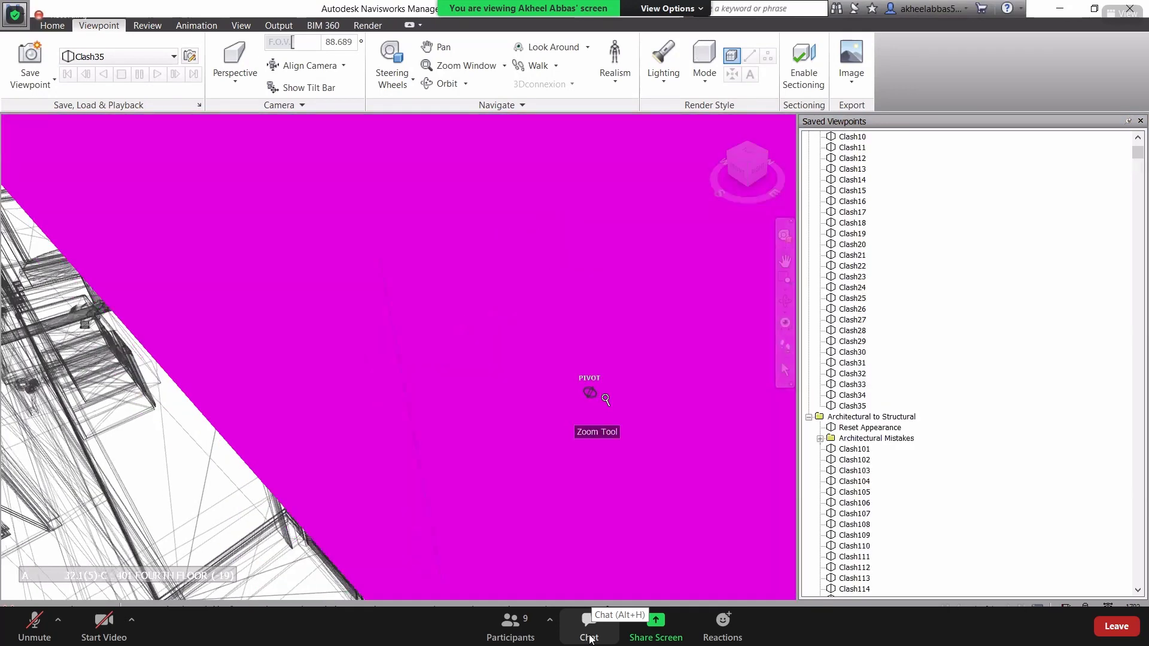
{"action": "scroll", "coordinate": [607, 399], "scroll_direction": "down", "scroll_amount": 2}
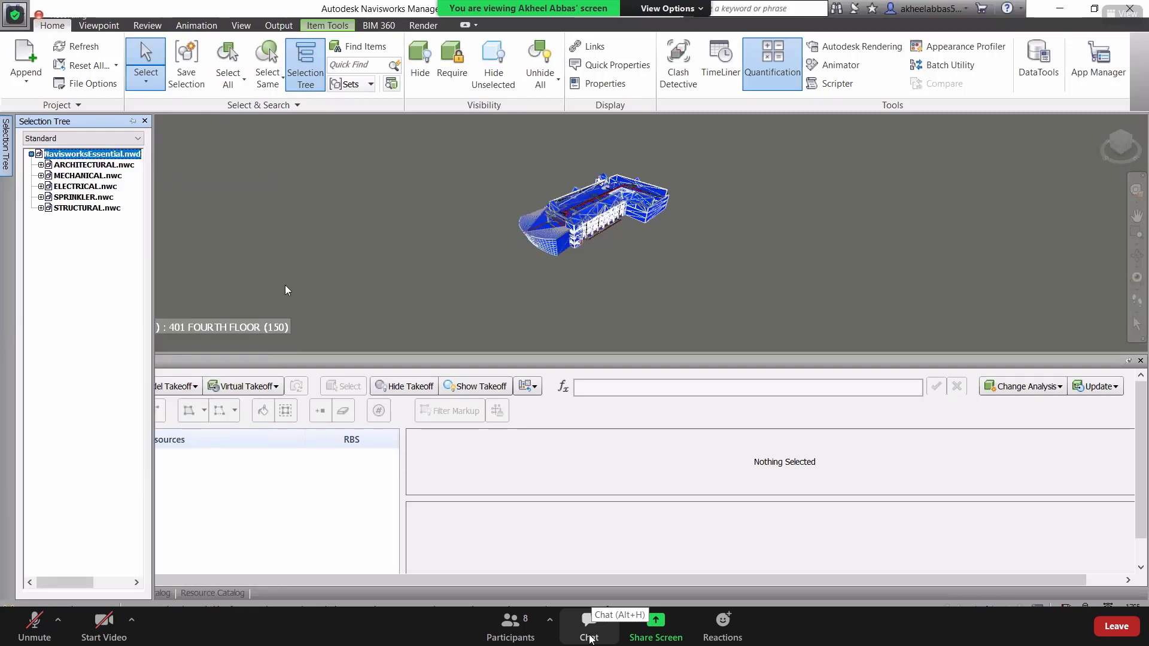
{"action": "scroll", "coordinate": [502, 303], "scroll_direction": "down", "scroll_amount": 5}
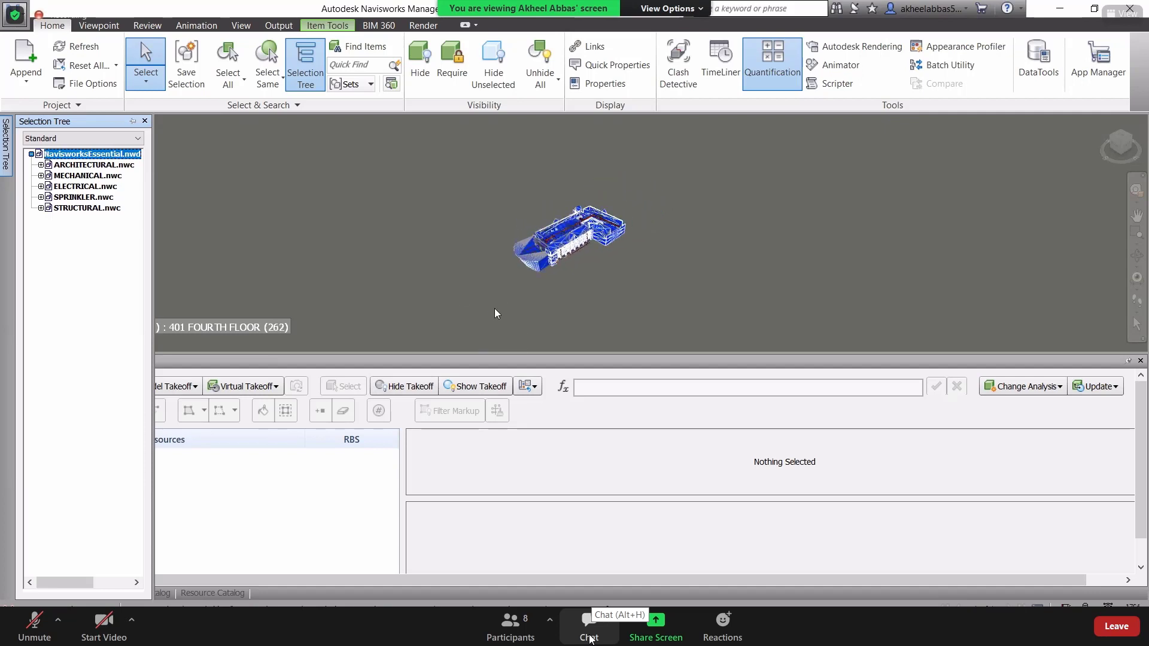
{"action": "scroll", "coordinate": [268, 415], "scroll_direction": "down", "scroll_amount": 1}
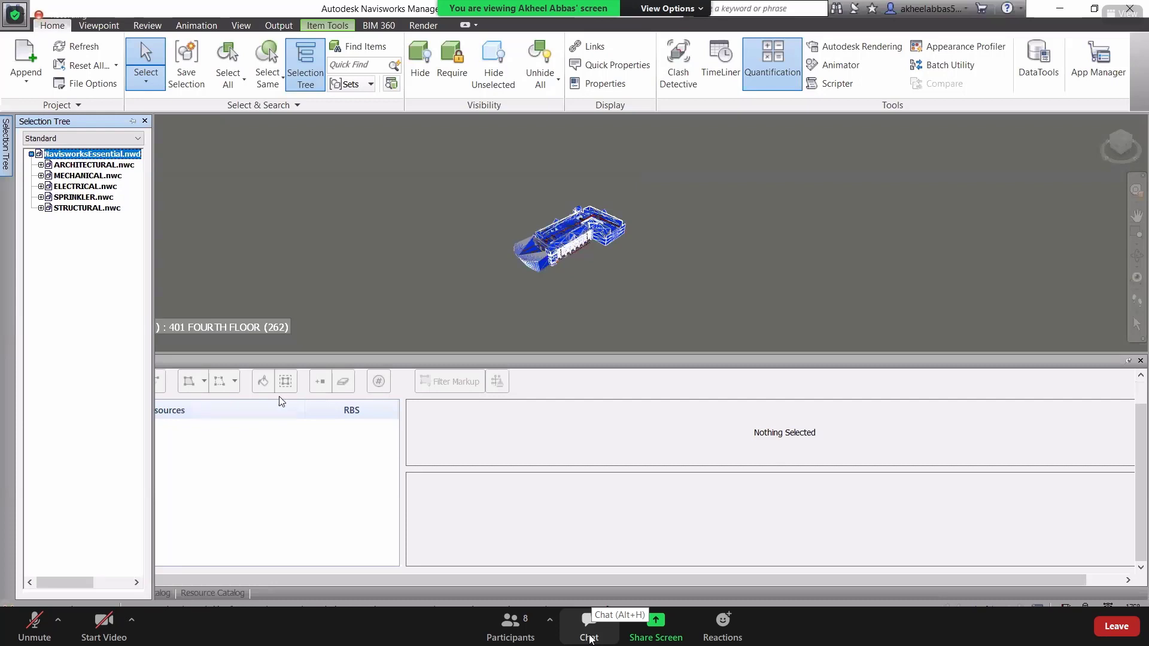
{"action": "scroll", "coordinate": [279, 397], "scroll_direction": "up", "scroll_amount": 1}
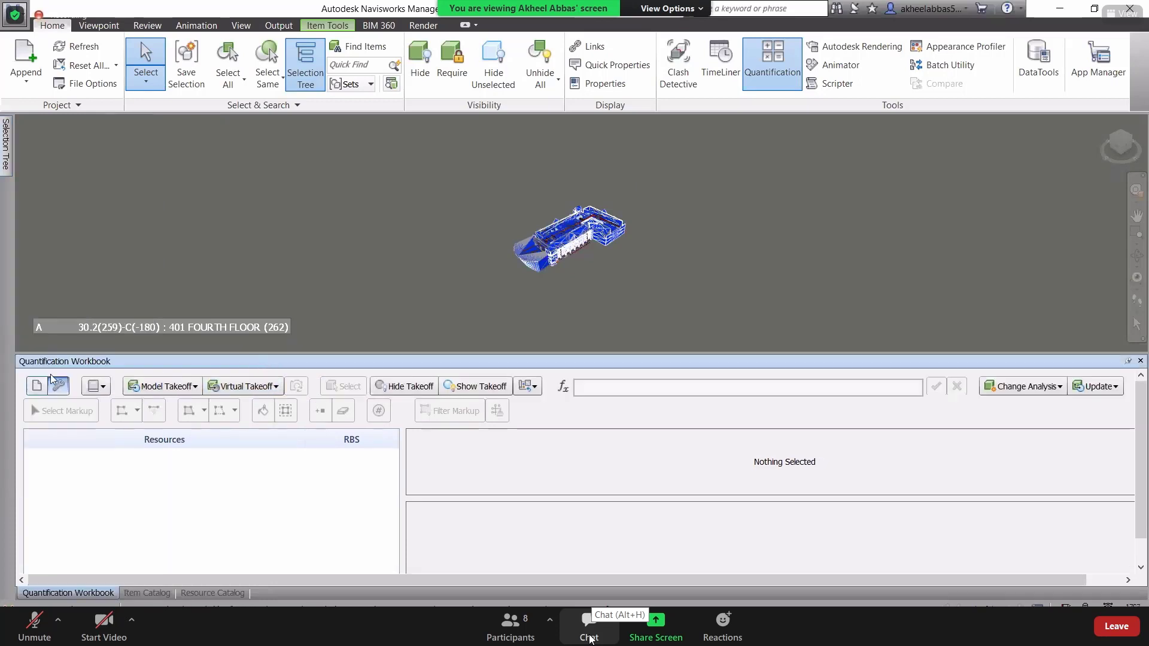
Switch the Quantification Workbook from resources to items and look through the WBS item list.
{"action": "left_click", "coordinate": [36, 386]}
{"action": "scroll", "coordinate": [165, 485], "scroll_direction": "down", "scroll_amount": 2}
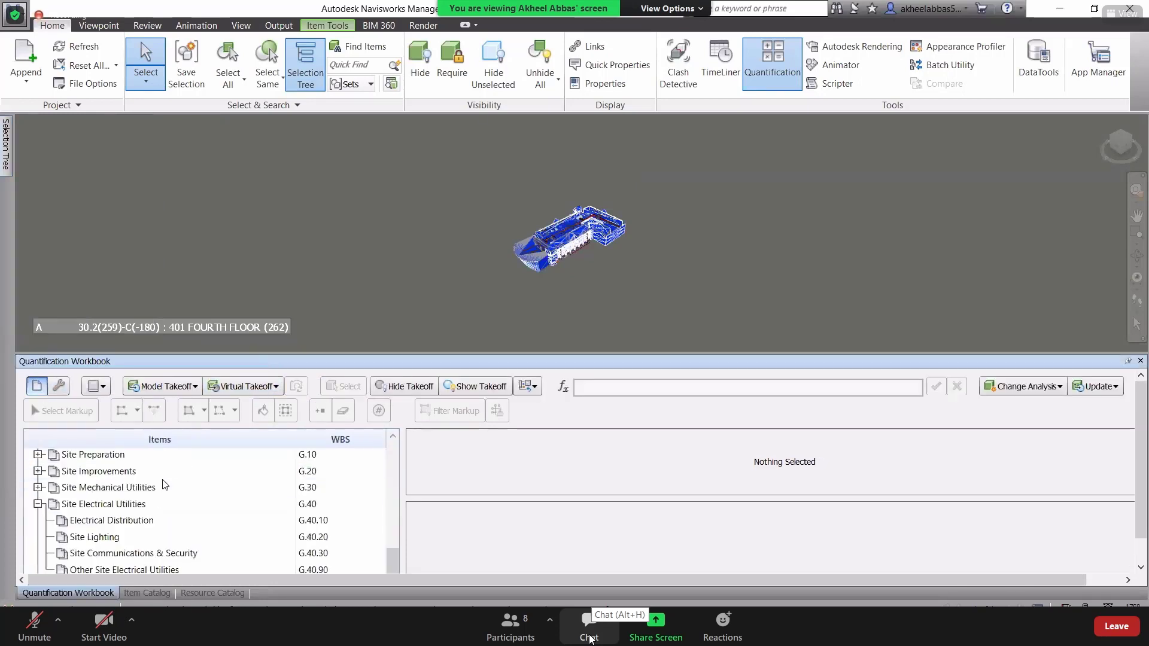
{"action": "scroll", "coordinate": [165, 485], "scroll_direction": "up", "scroll_amount": 10}
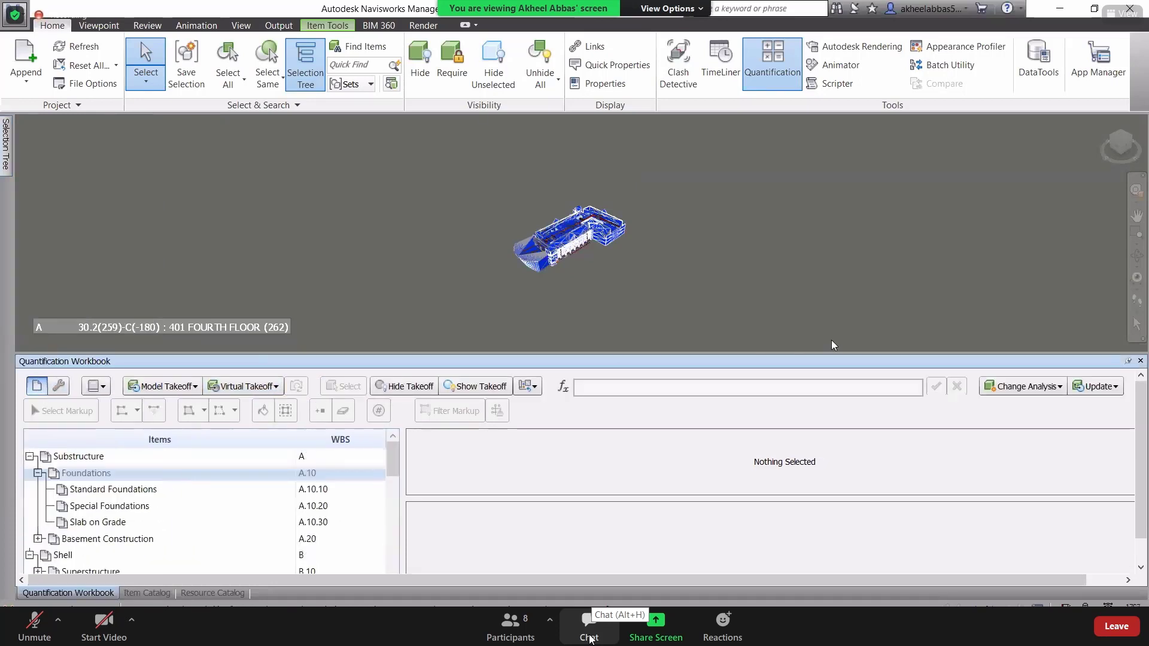
{"action": "left_click", "coordinate": [1032, 391]}
{"action": "left_click", "coordinate": [1035, 425]}
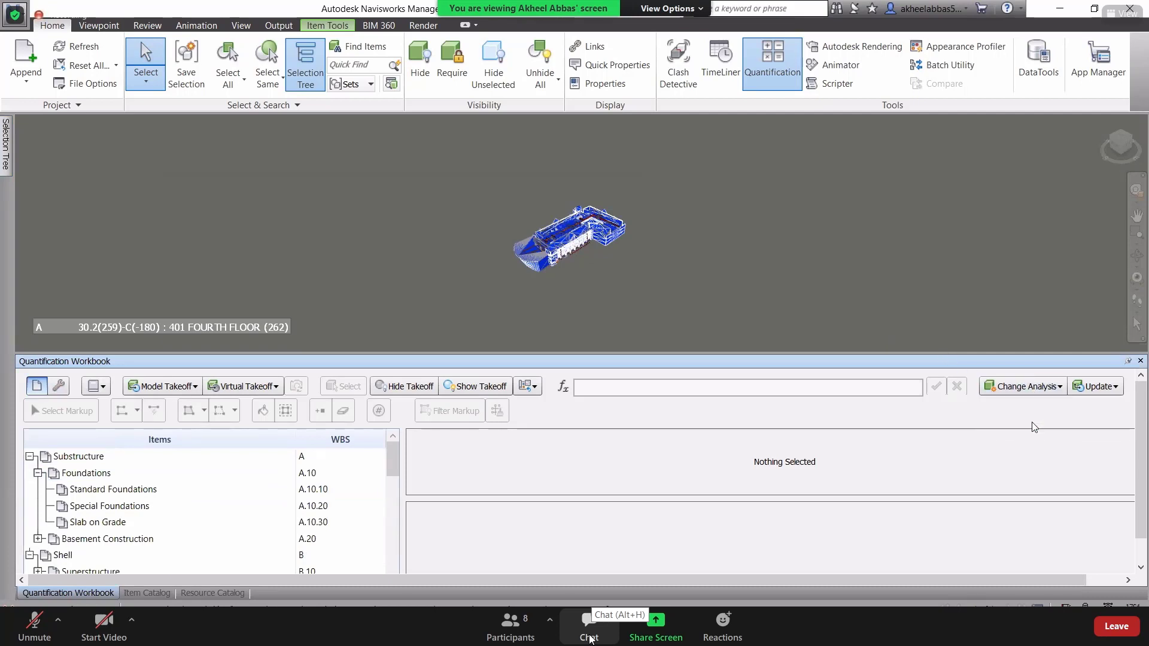
{"action": "left_click", "coordinate": [1030, 394]}
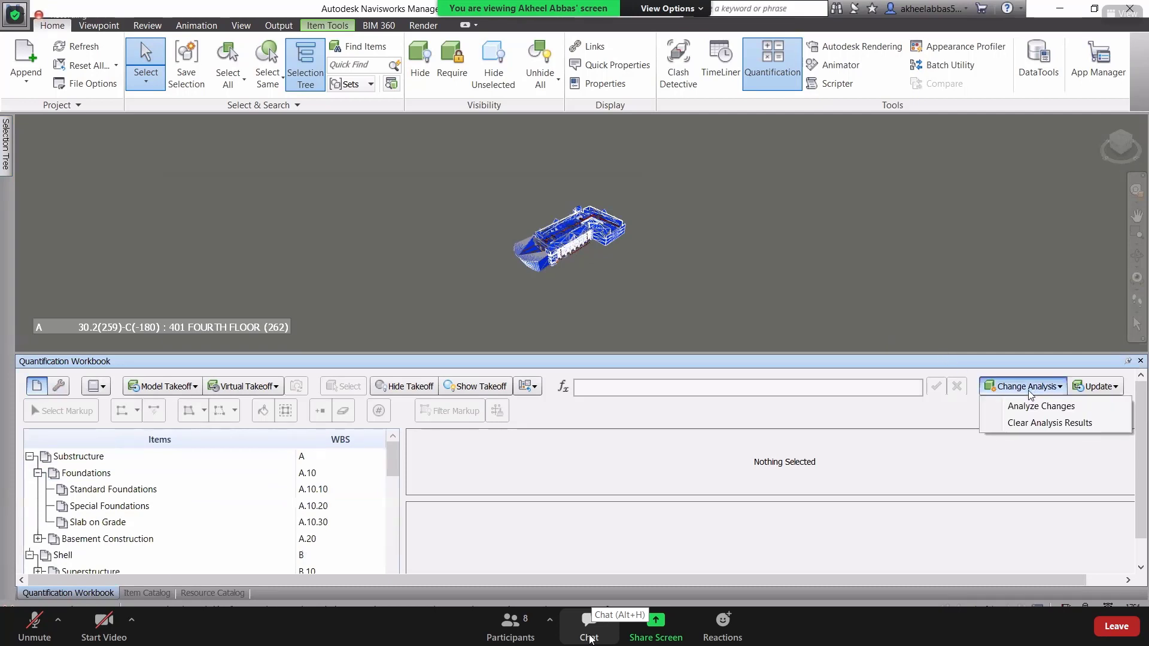
{"action": "left_click", "coordinate": [1034, 421]}
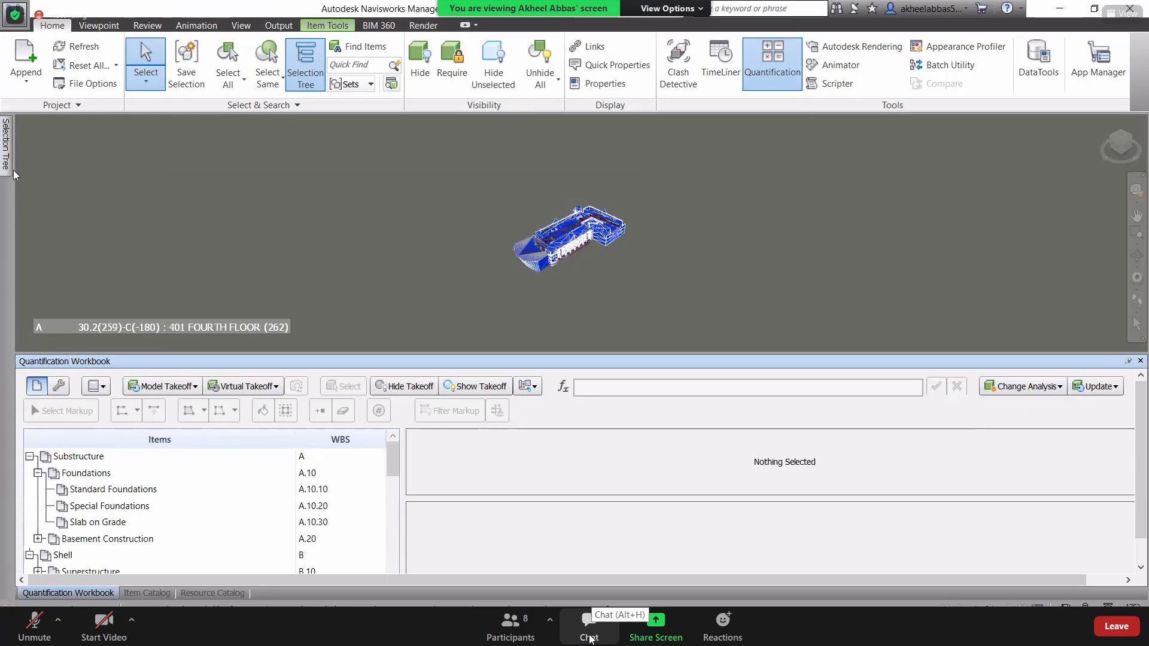
Take off the entire NavisworksEssential.nwd model to new catalog items for quantification.
{"action": "right_click", "coordinate": [104, 154]}
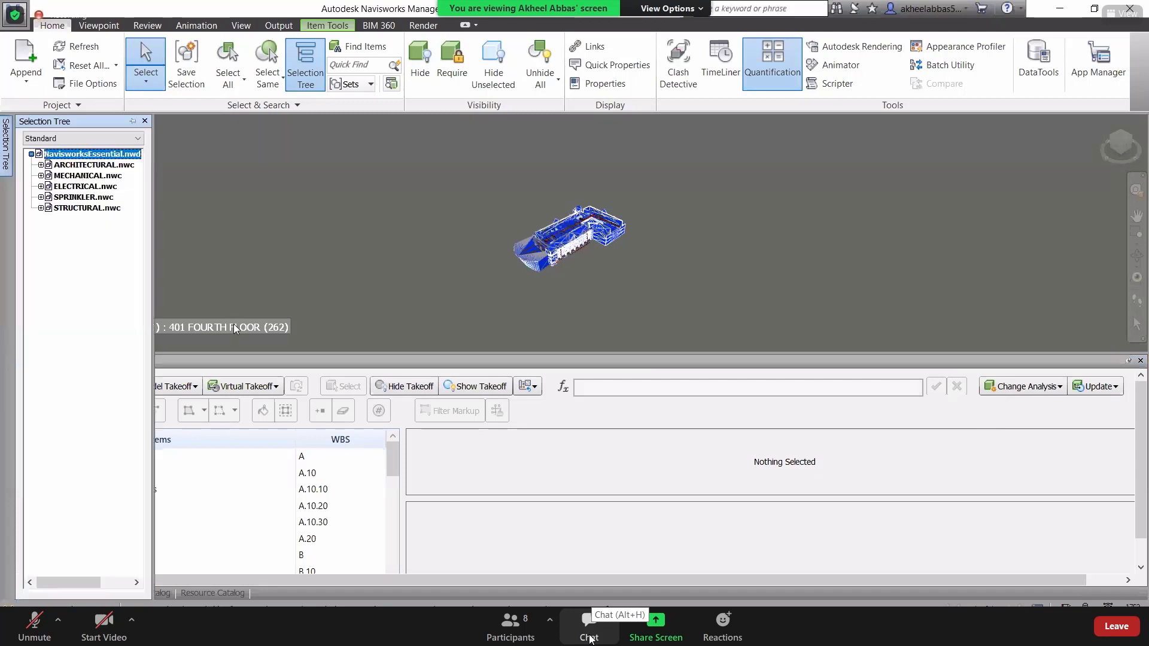
{"action": "mouse_move", "coordinate": [288, 282]}
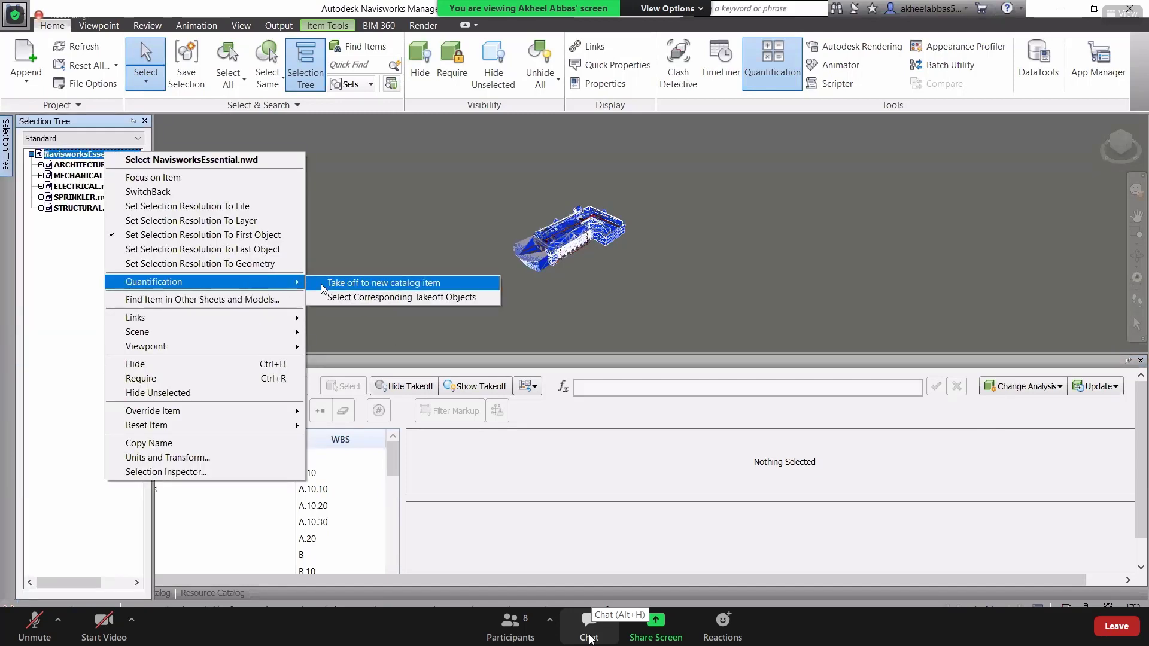
{"action": "left_click", "coordinate": [322, 285]}
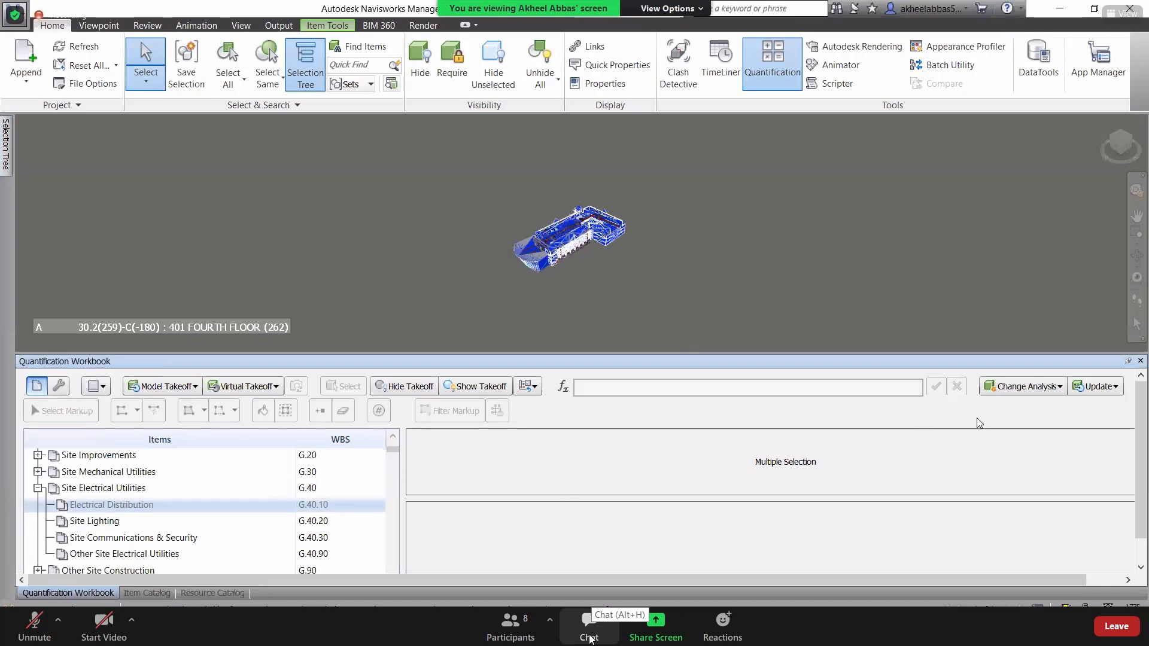
Look through the taken-off items and show the quantities of the Wall Sweep group.
{"action": "scroll", "coordinate": [264, 511], "scroll_direction": "down", "scroll_amount": 15}
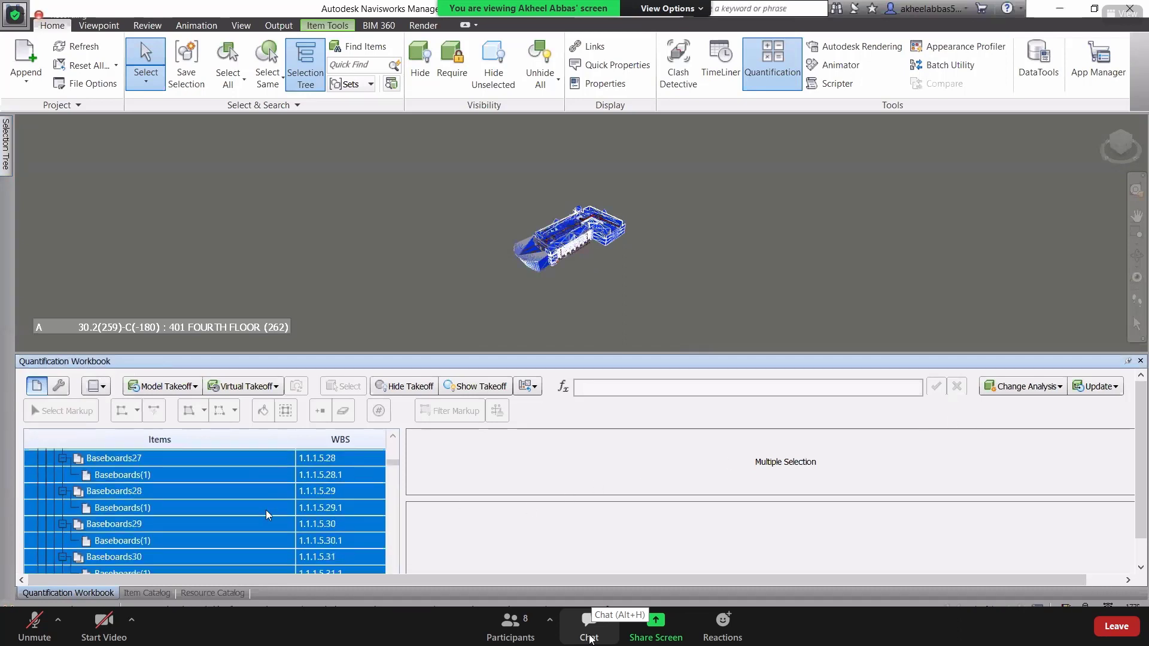
{"action": "scroll", "coordinate": [270, 513], "scroll_direction": "down", "scroll_amount": 15}
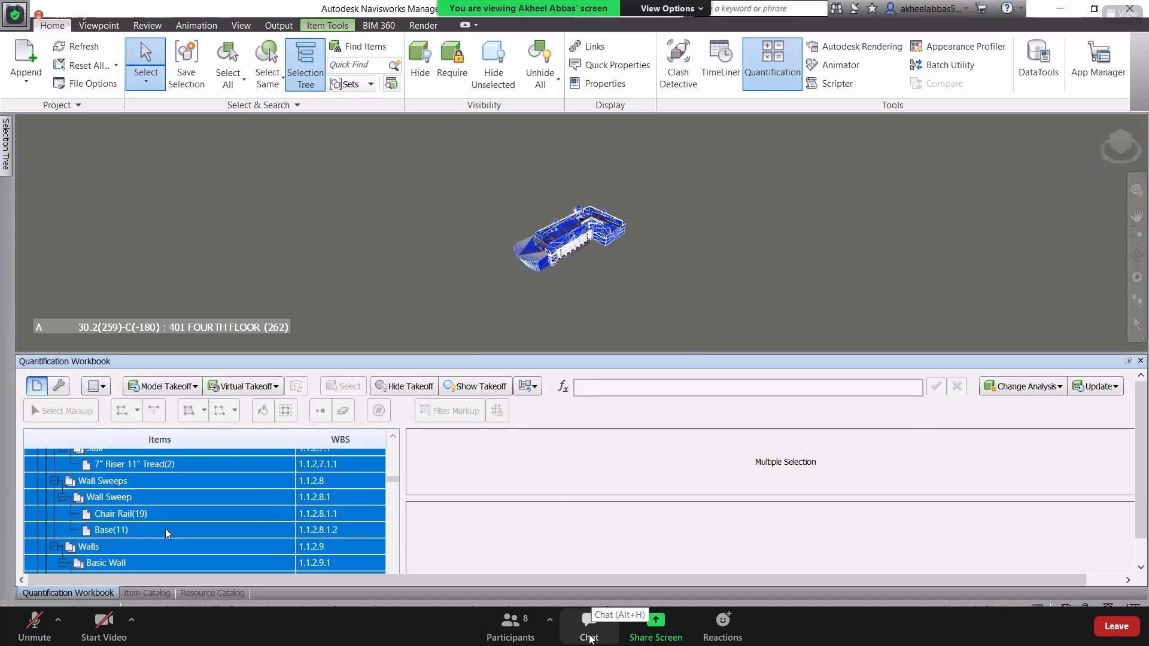
{"action": "left_click", "coordinate": [145, 514]}
{"action": "left_click", "coordinate": [144, 498]}
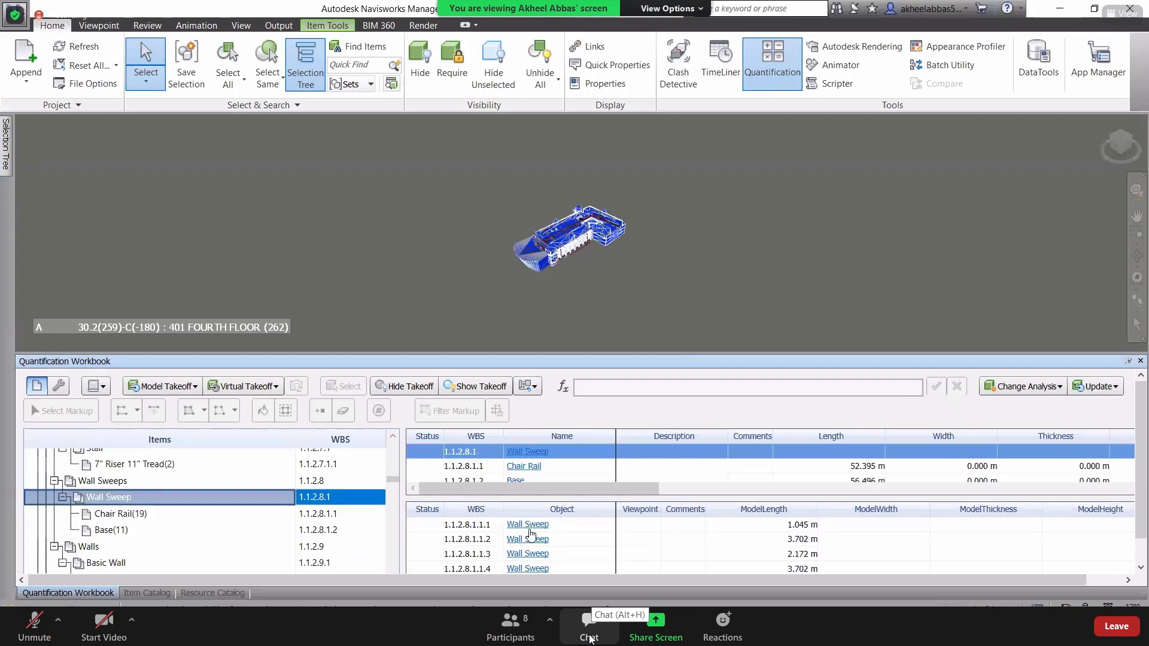
{"action": "scroll", "coordinate": [581, 543], "scroll_direction": "up", "scroll_amount": 10}
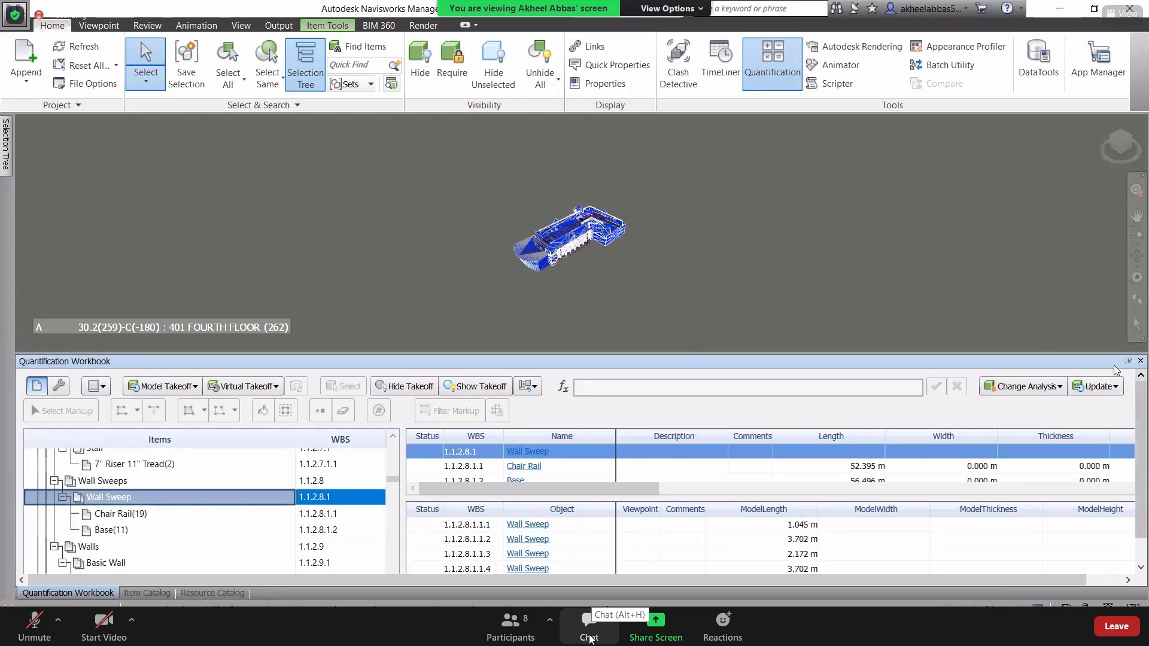
Undock the Quantification Workbook, widen it across the model view and clear the model selection.
{"action": "left_click_drag", "start_coordinate": [1069, 361], "coordinate": [988, 371]}
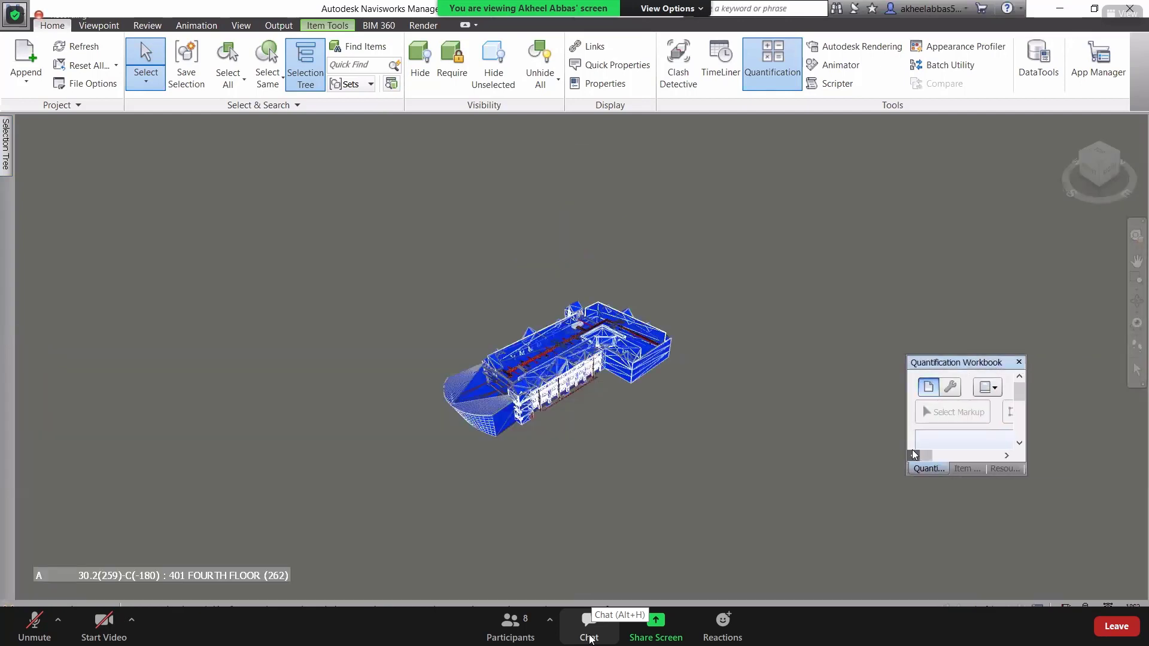
{"action": "left_click_drag", "start_coordinate": [906, 435], "coordinate": [78, 436]}
{"action": "left_click_drag", "start_coordinate": [307, 504], "coordinate": [305, 544]}
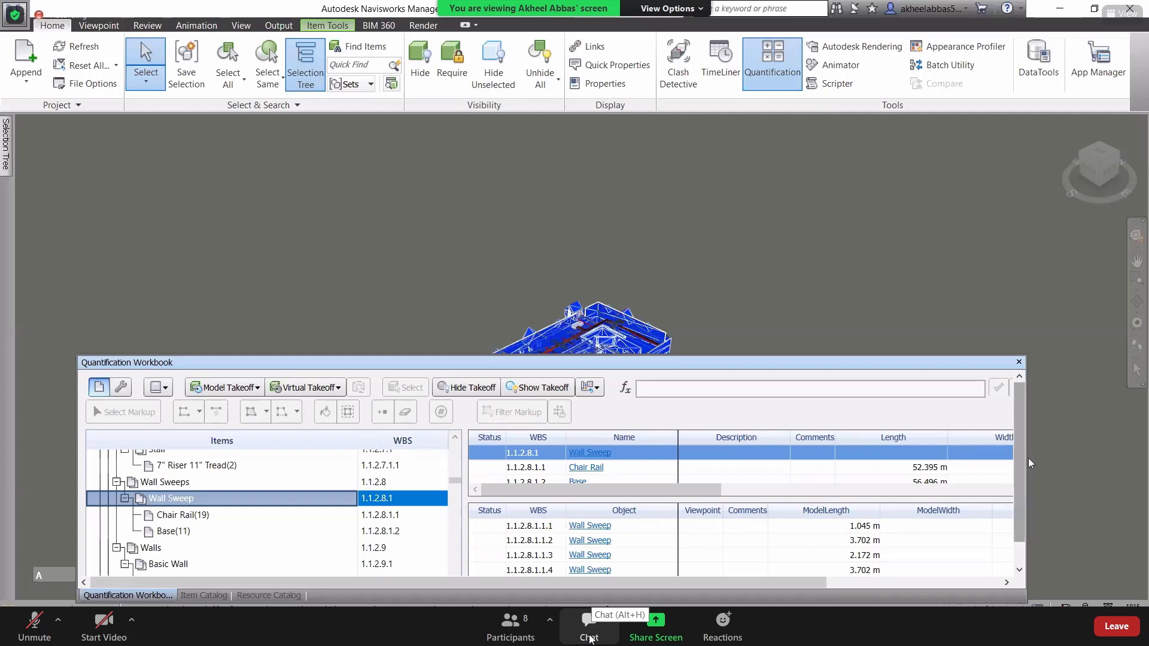
{"action": "left_click", "coordinate": [1098, 455]}
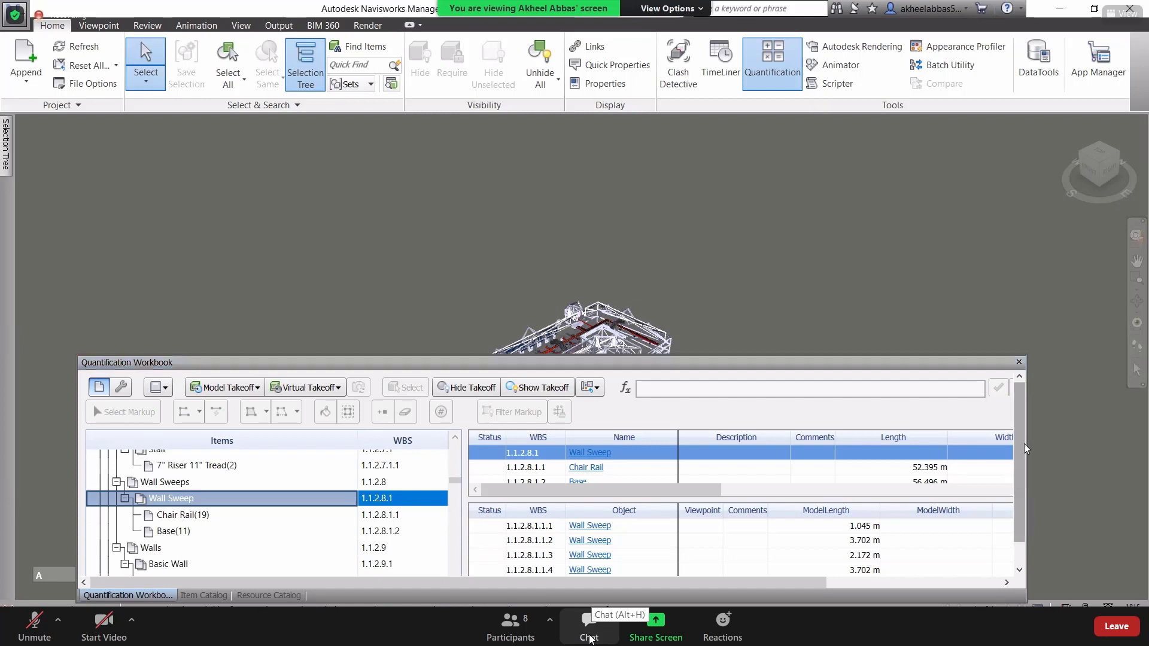
{"action": "left_click_drag", "start_coordinate": [1027, 444], "coordinate": [1144, 422]}
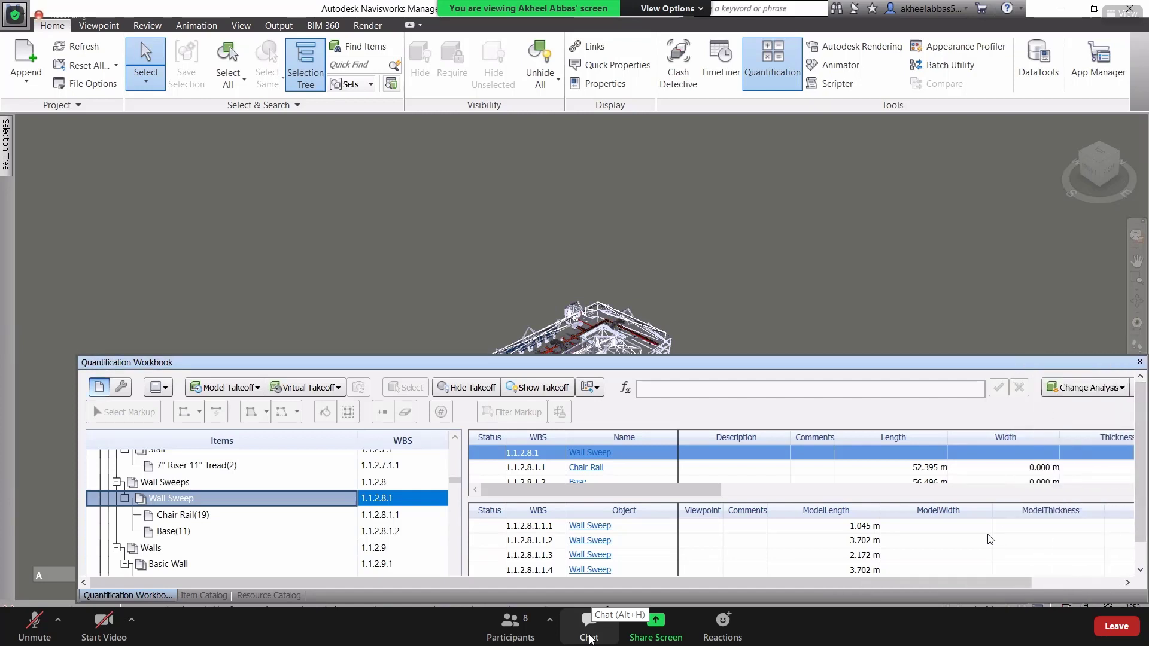
{"action": "left_click_drag", "start_coordinate": [983, 582], "coordinate": [1100, 567]}
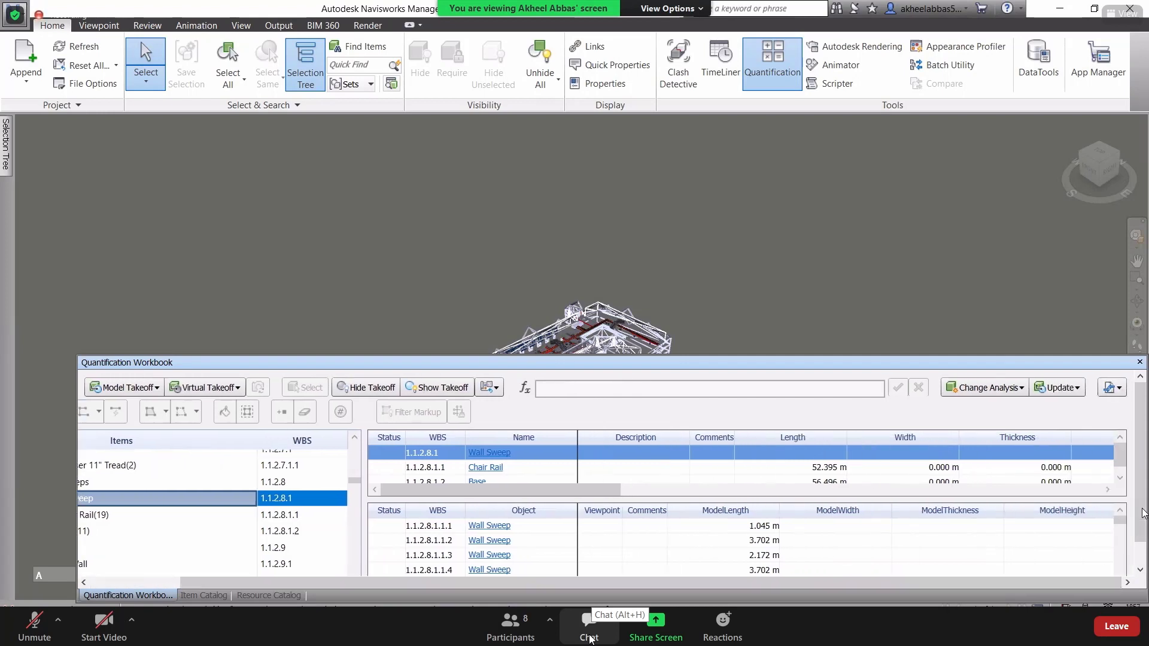
{"action": "left_click", "coordinate": [1075, 389]}
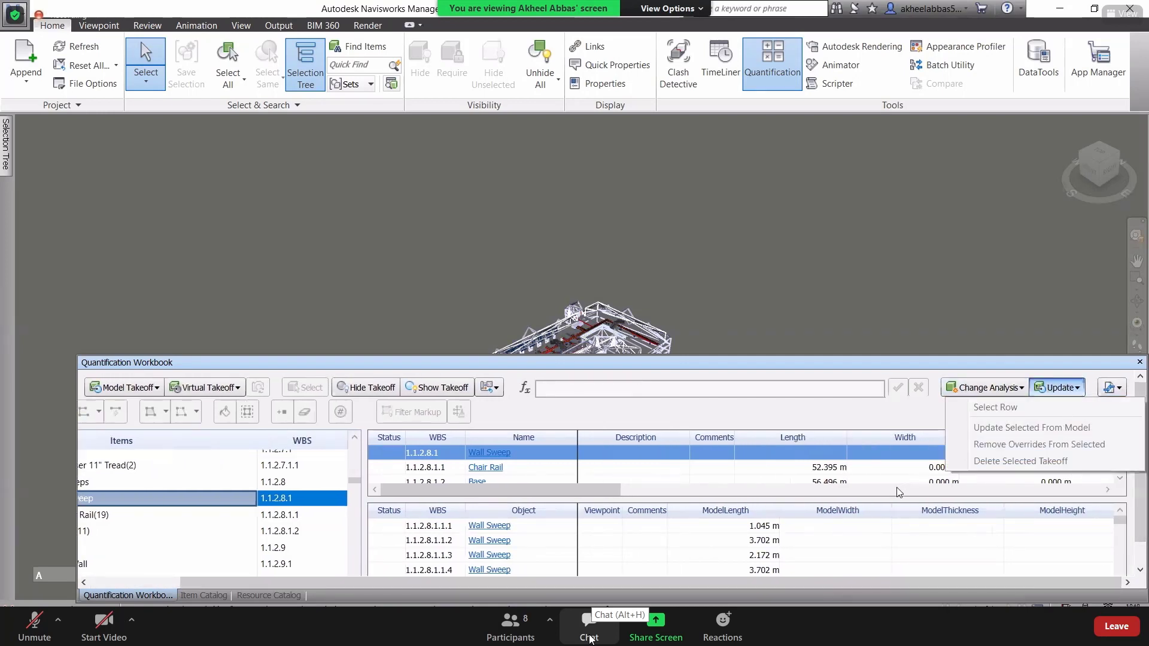
{"action": "left_click", "coordinate": [873, 490]}
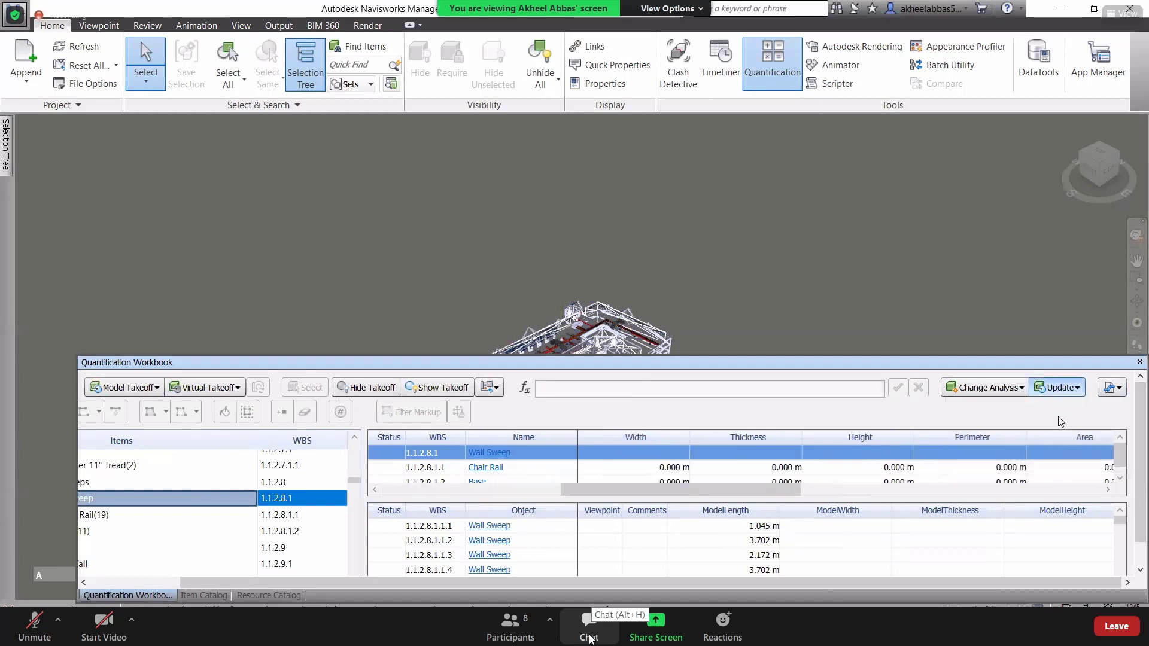
{"action": "left_click", "coordinate": [779, 549]}
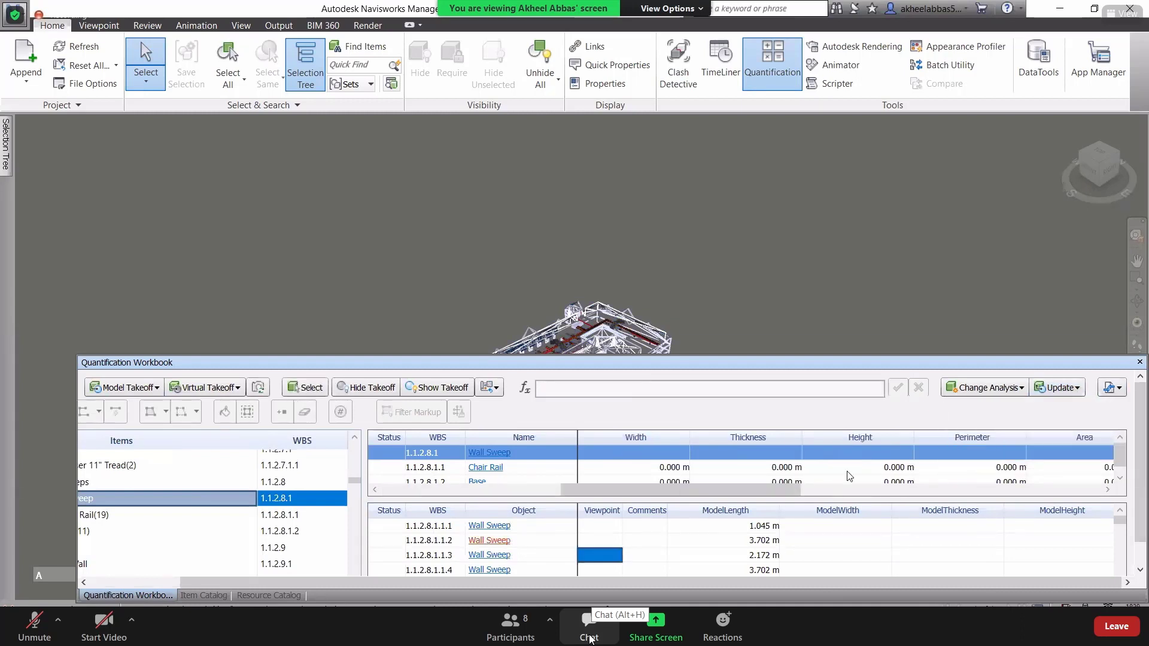
{"action": "left_click", "coordinate": [1058, 387]}
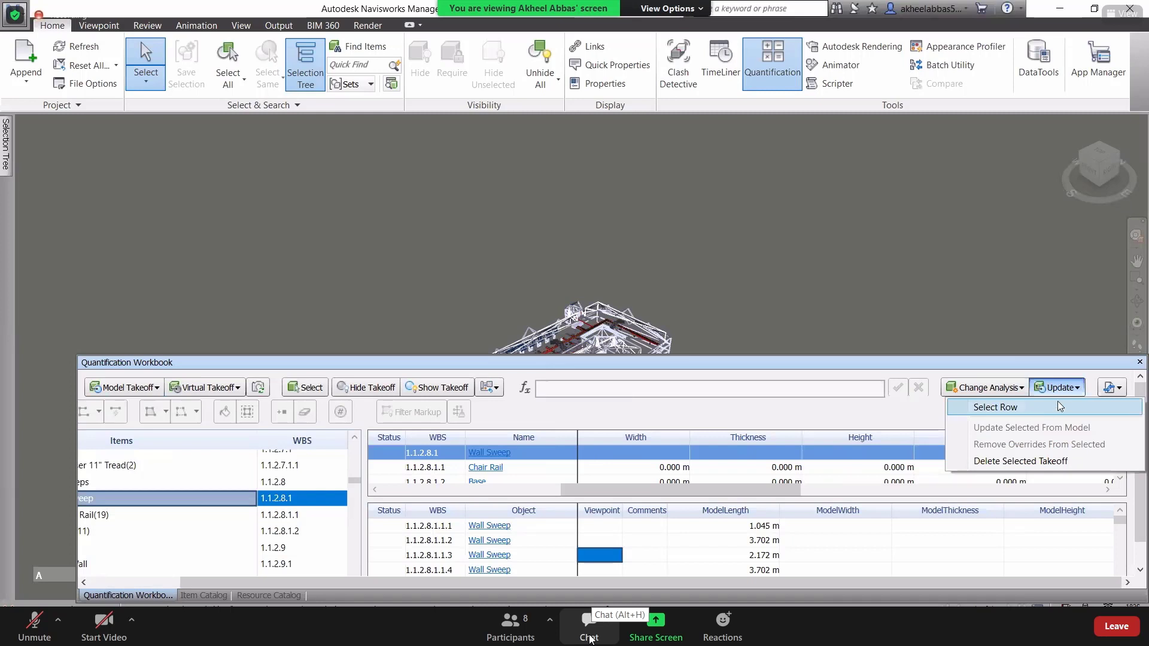
Export the quantities to an Excel file named 24-10-2021 on the desktop.
{"action": "left_click", "coordinate": [1117, 389]}
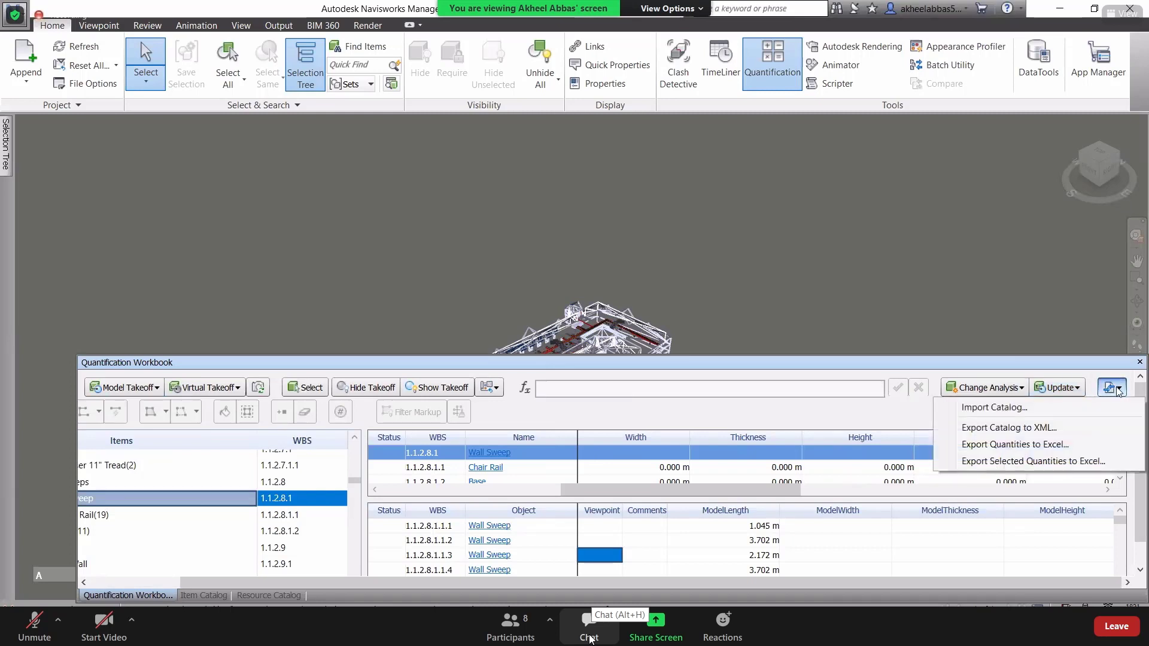
{"action": "left_click", "coordinate": [1065, 449]}
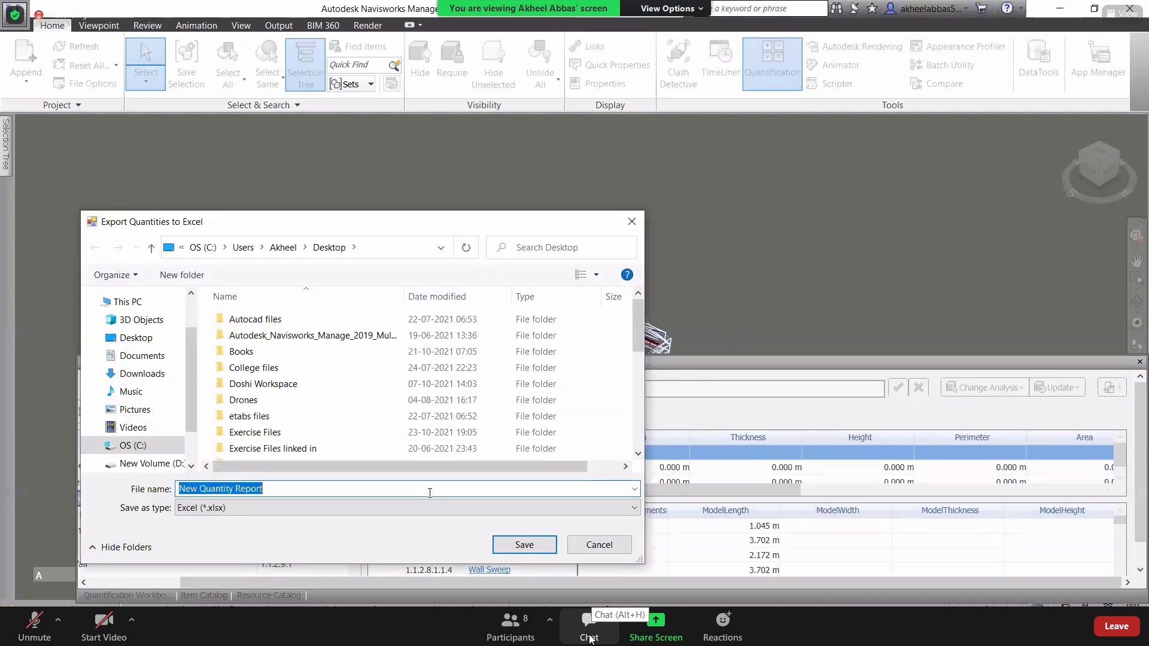
{"action": "type", "text": "-"}
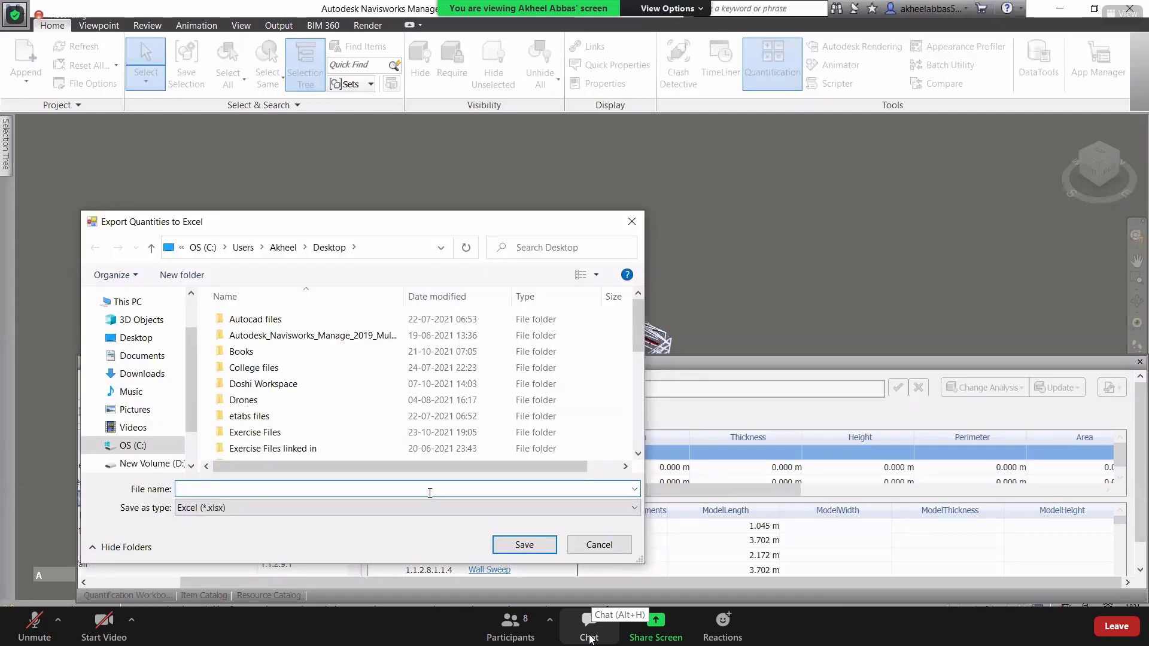
{"action": "type", "text": "24-10-2021"}
{"action": "left_click", "coordinate": [501, 545]}
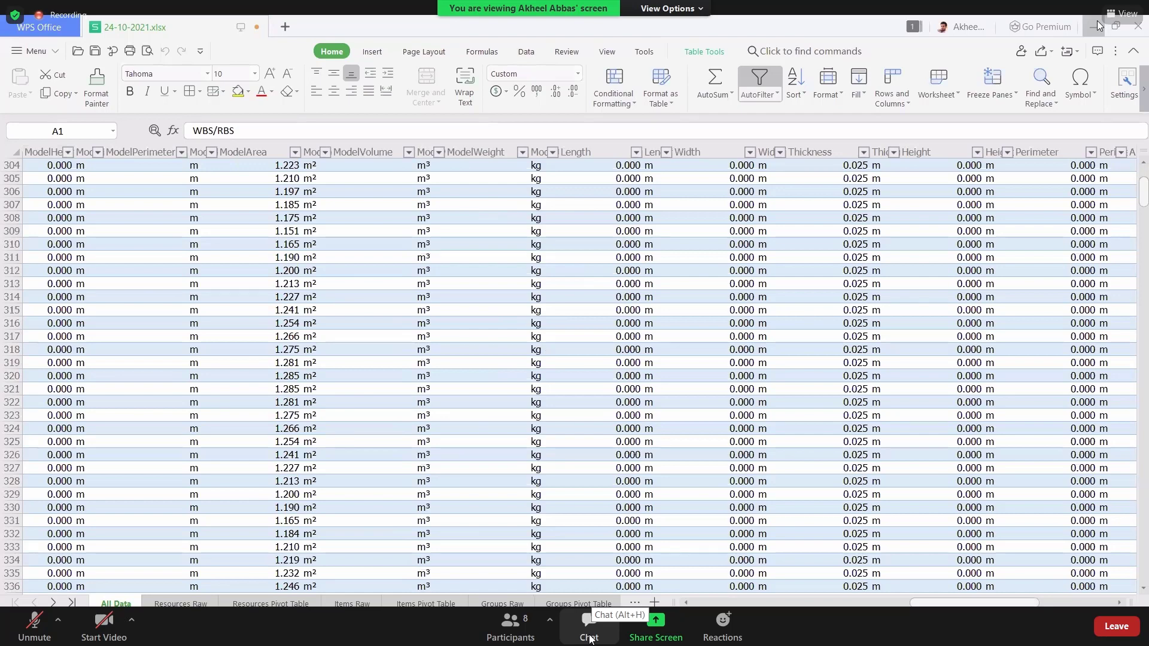
Switch from the exported spreadsheet back to Navisworks and open the NavisworksEssential.nwd model.
{"action": "left_click", "coordinate": [1115, 26]}
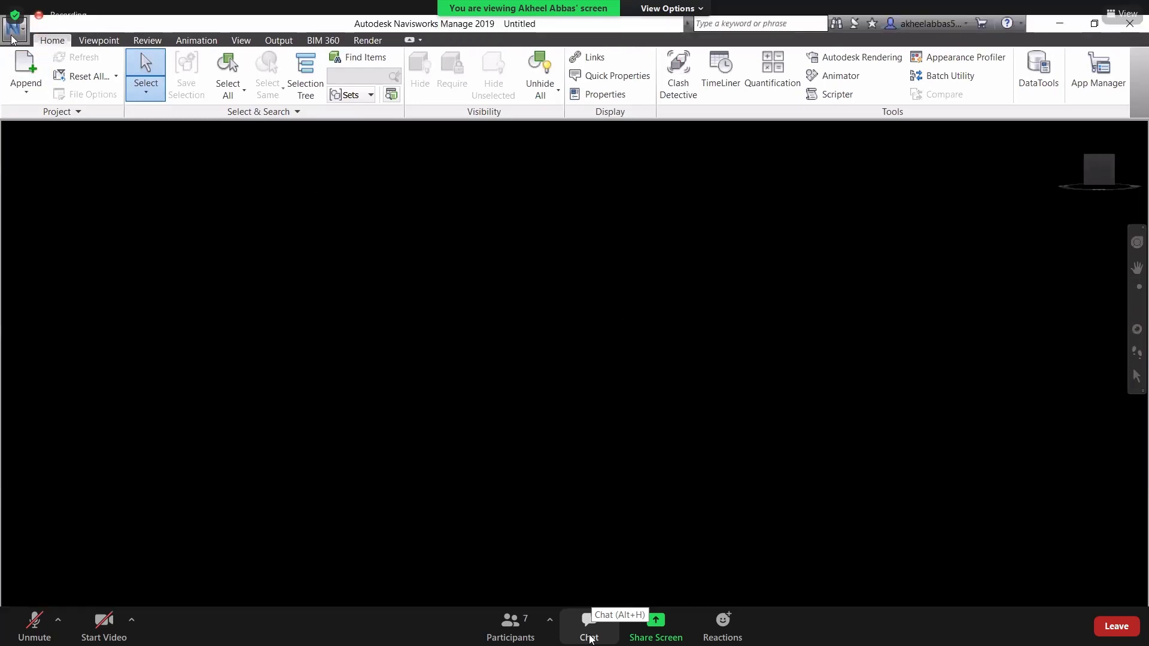
{"action": "left_click", "coordinate": [14, 27]}
{"action": "left_click", "coordinate": [135, 96]}
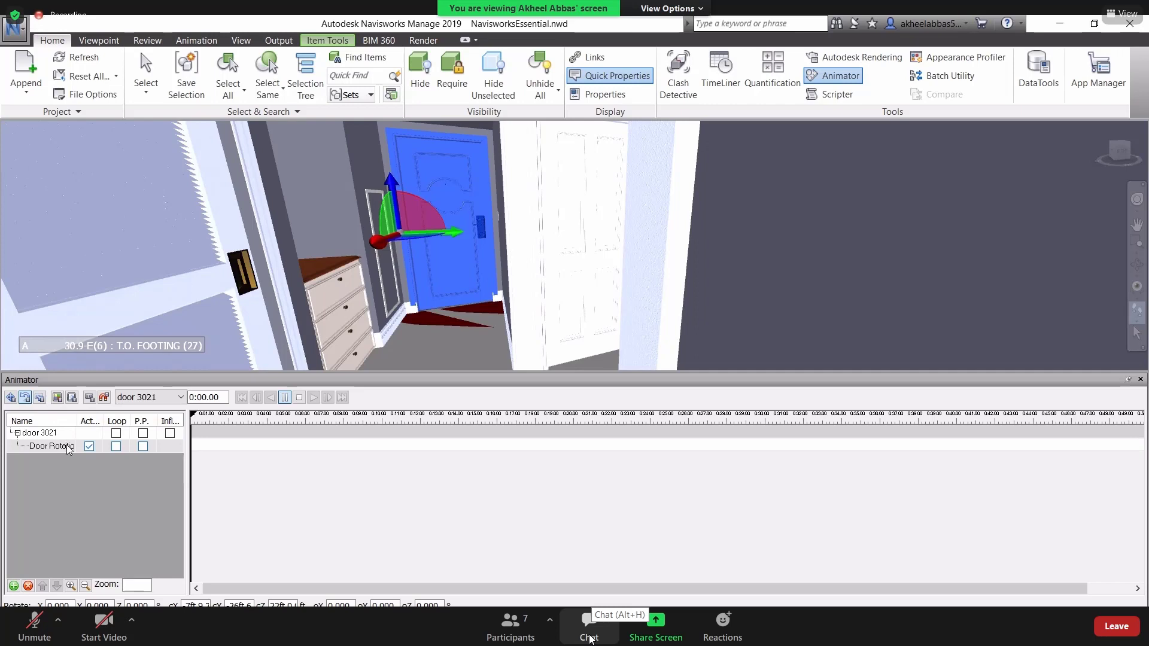
Capture a closed-door keyframe at 0:00.00 for door 3021, then one at about 0:03.72 with the door rotated about 84 degrees around Z.
{"action": "left_click", "coordinate": [90, 398]}
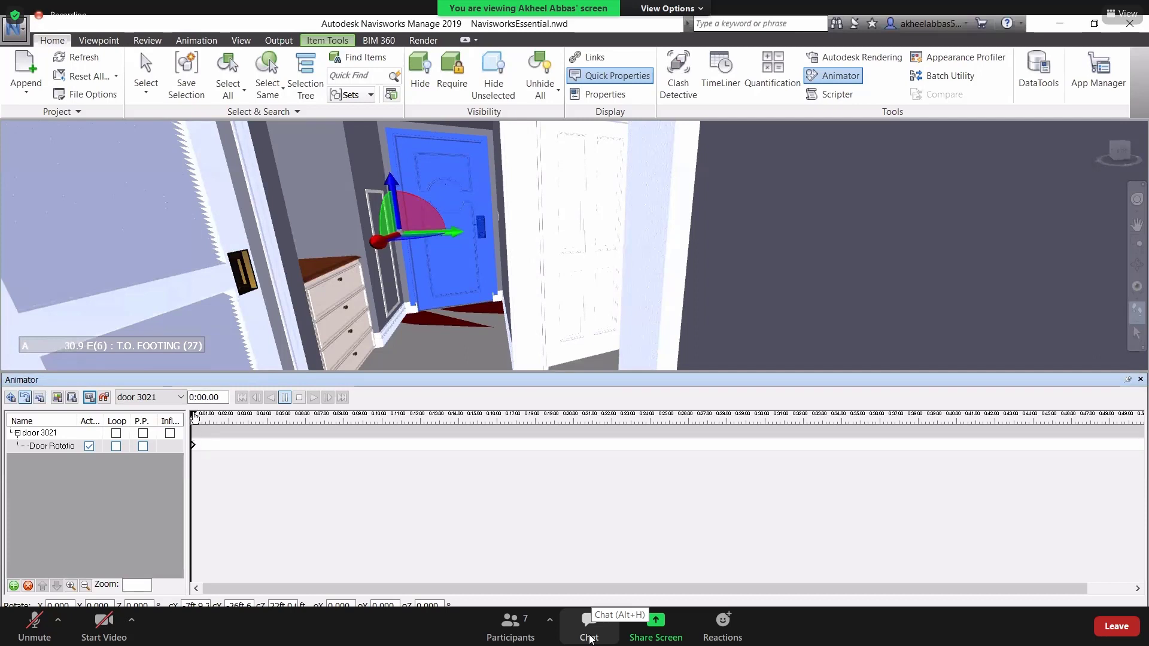
{"action": "left_click_drag", "start_coordinate": [194, 418], "coordinate": [245, 418]}
{"action": "mouse_move", "coordinate": [266, 418]}
{"action": "left_mouse_down"}
{"action": "mouse_move", "coordinate": [312, 417]}
{"action": "mouse_move", "coordinate": [262, 418]}
{"action": "left_mouse_up"}
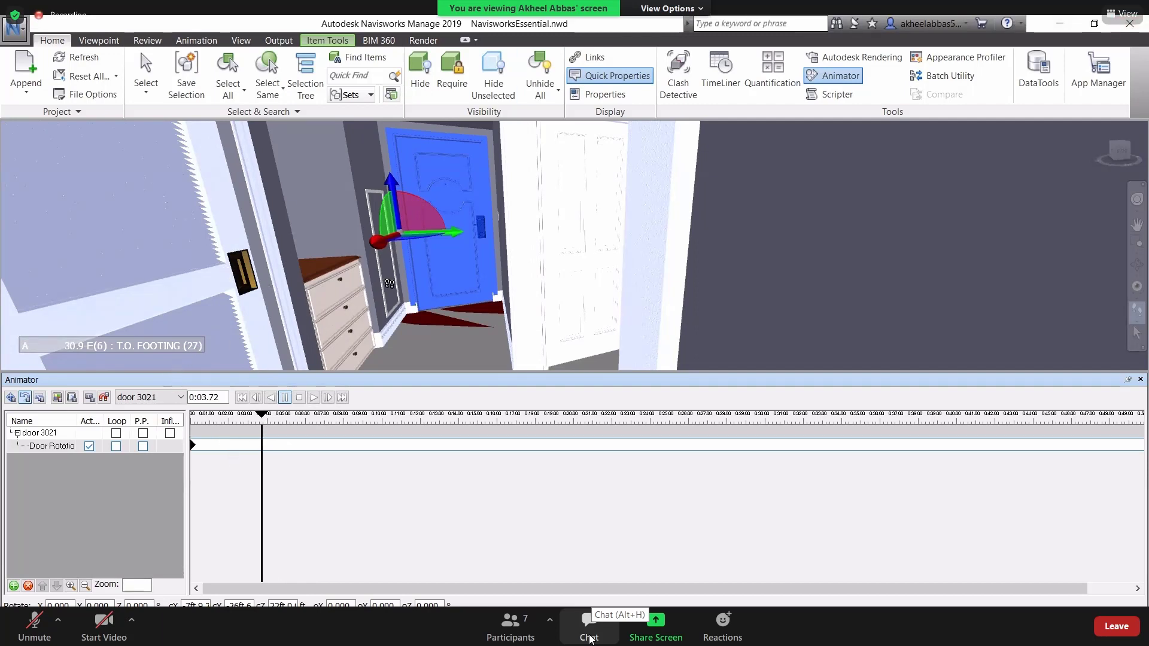
{"action": "mouse_move", "coordinate": [407, 273]}
{"action": "mouse_move", "coordinate": [412, 238]}
{"action": "left_click_drag", "start_coordinate": [412, 237], "coordinate": [425, 232]}
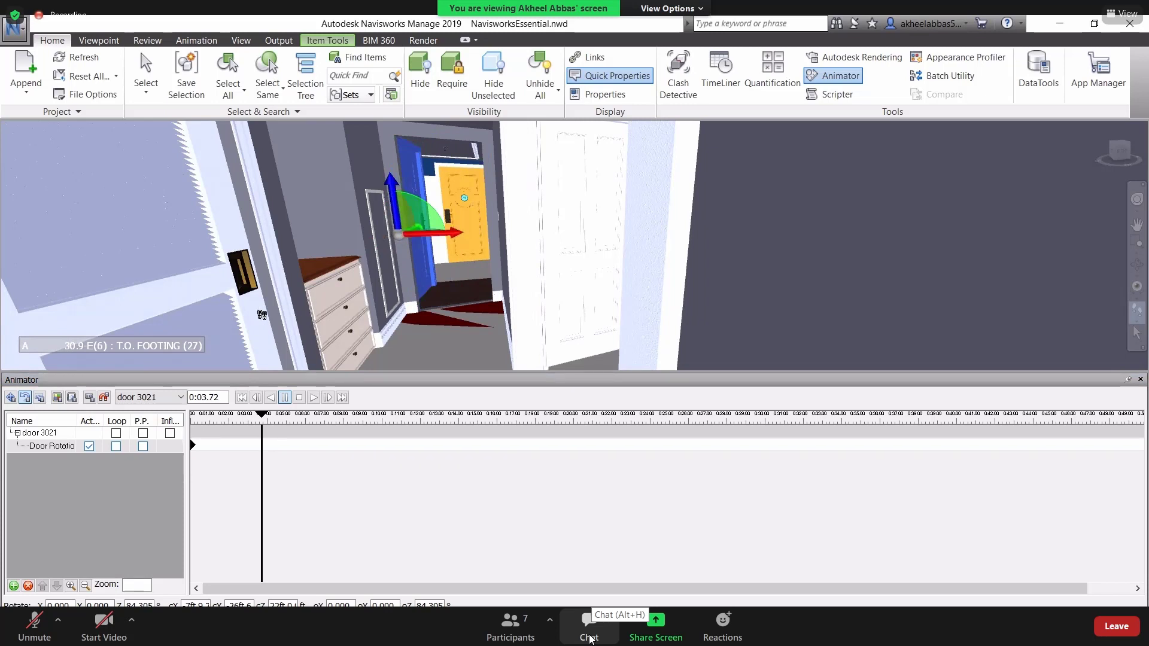
{"action": "left_click", "coordinate": [91, 399]}
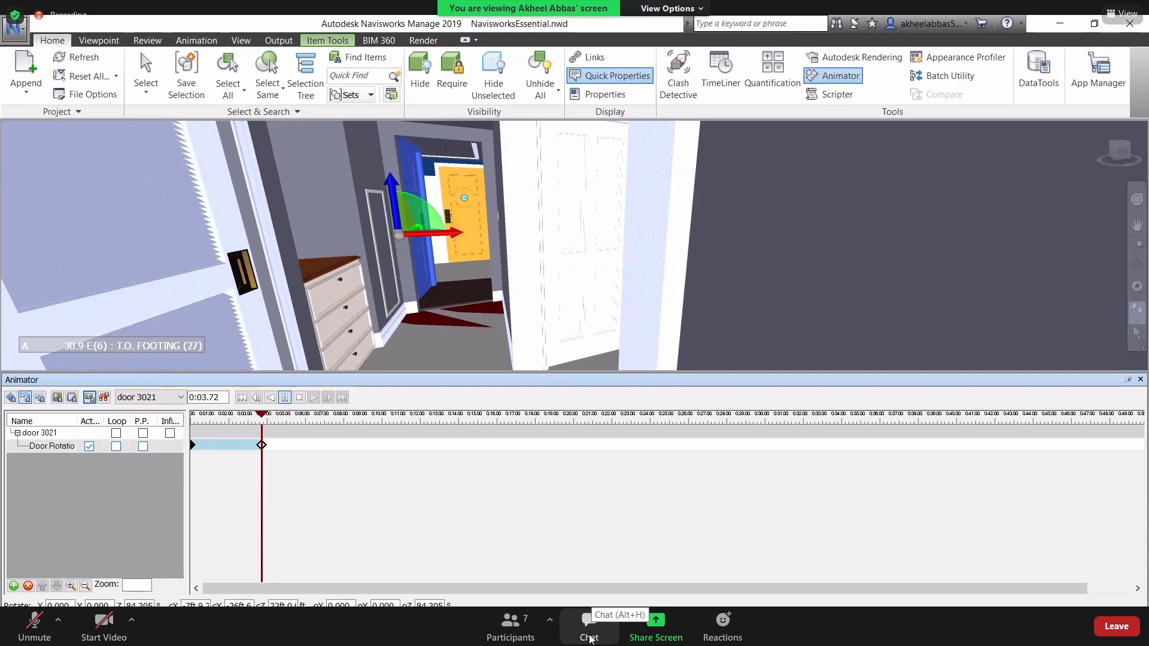
Copy the open-door keyframe to about 0:05.19 and turn on ping-pong playback for the door rotation animation set.
{"action": "right_click", "coordinate": [263, 447]}
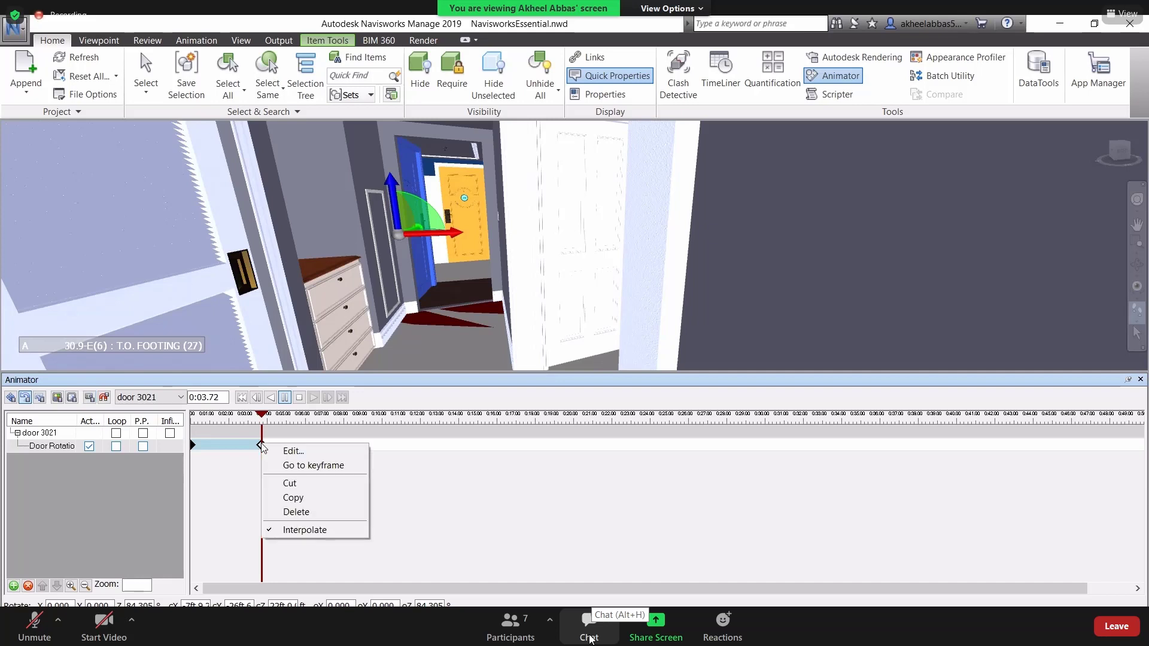
{"action": "left_click", "coordinate": [294, 498]}
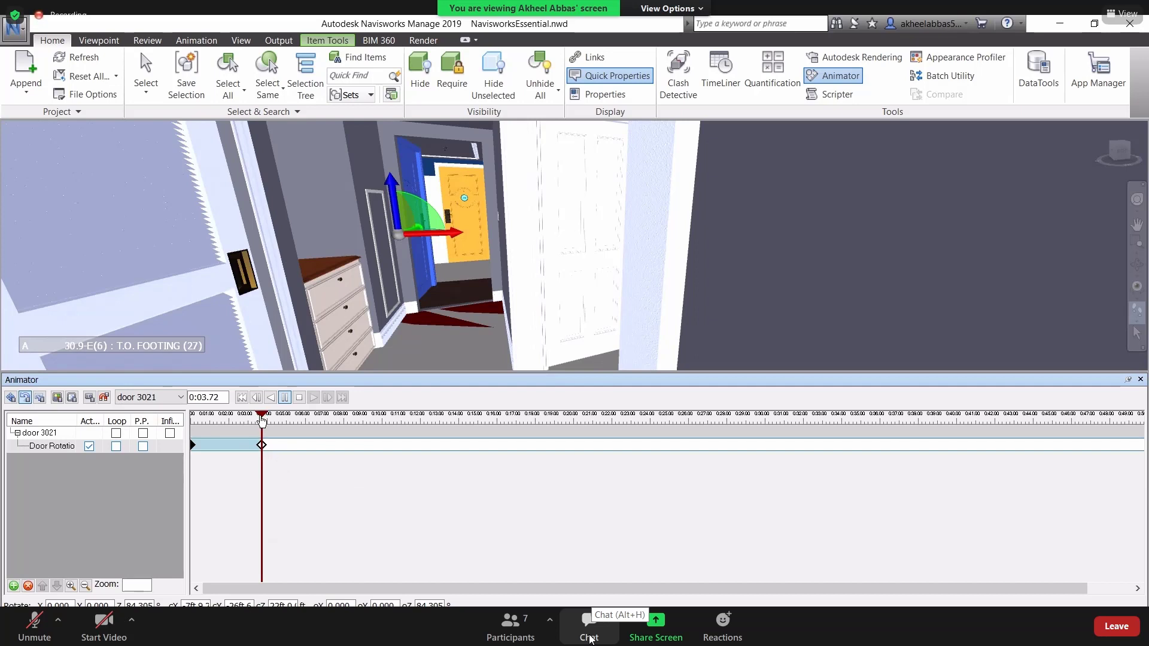
{"action": "left_click_drag", "start_coordinate": [261, 420], "coordinate": [292, 422]}
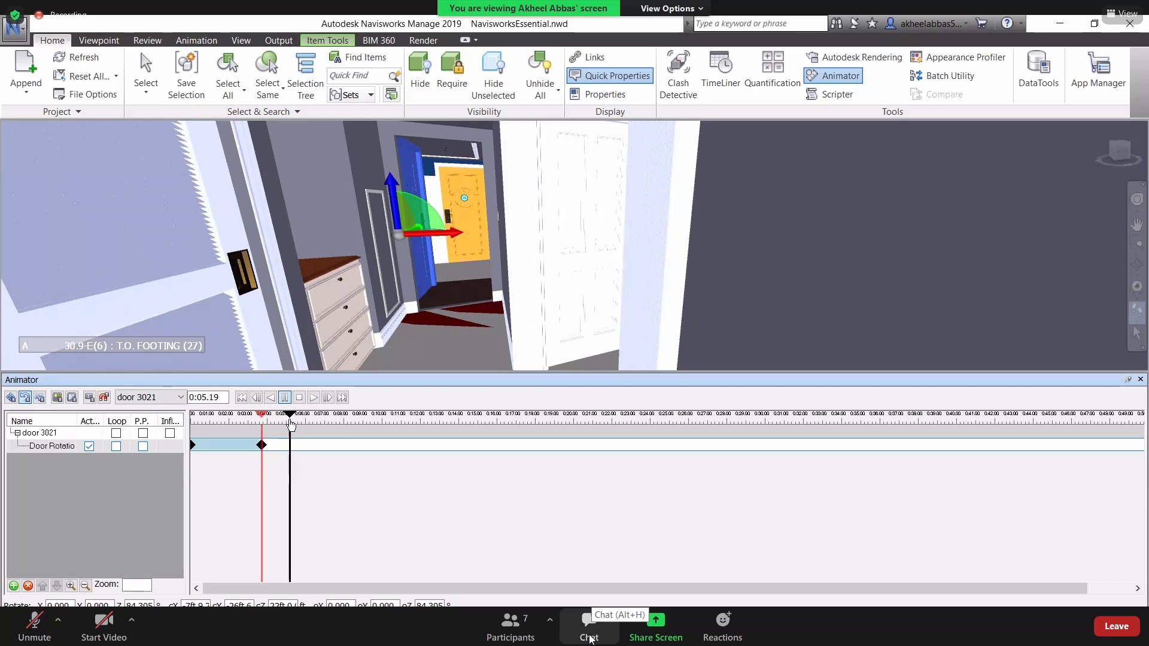
{"action": "right_click", "coordinate": [294, 453]}
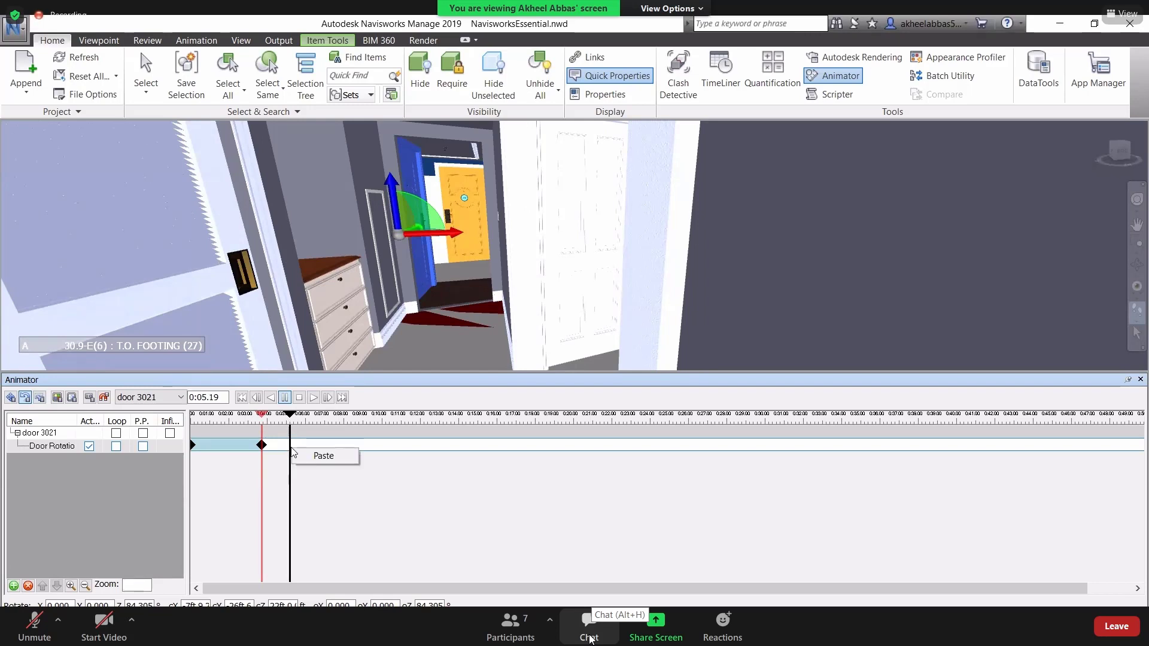
{"action": "left_click", "coordinate": [299, 456]}
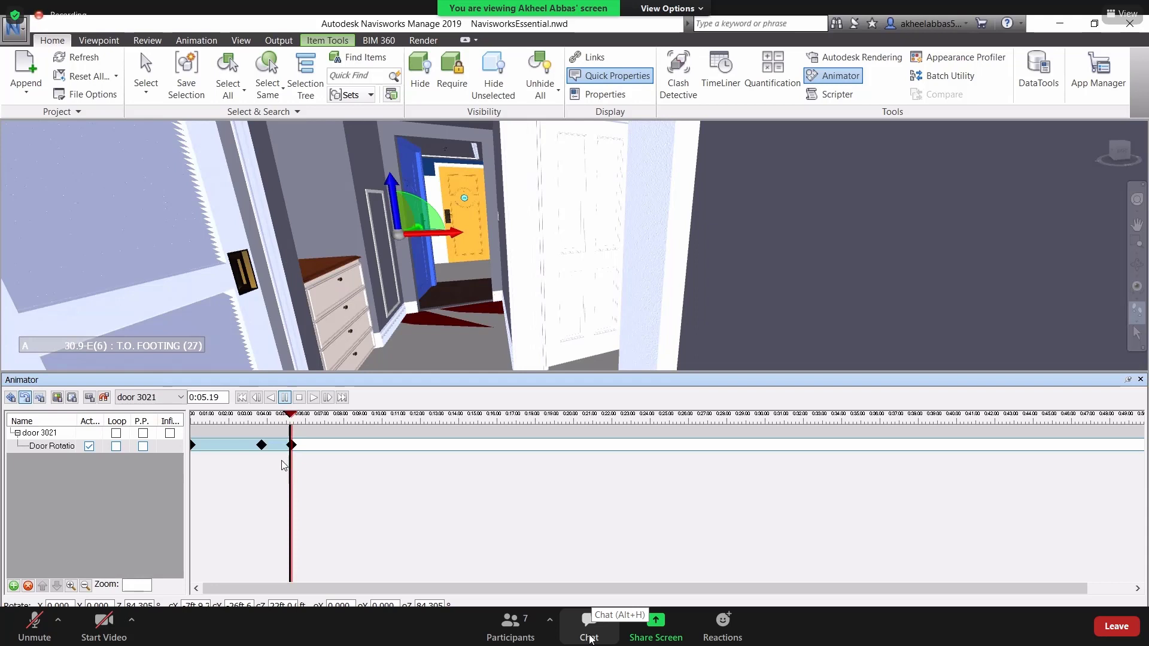
{"action": "left_click", "coordinate": [142, 447]}
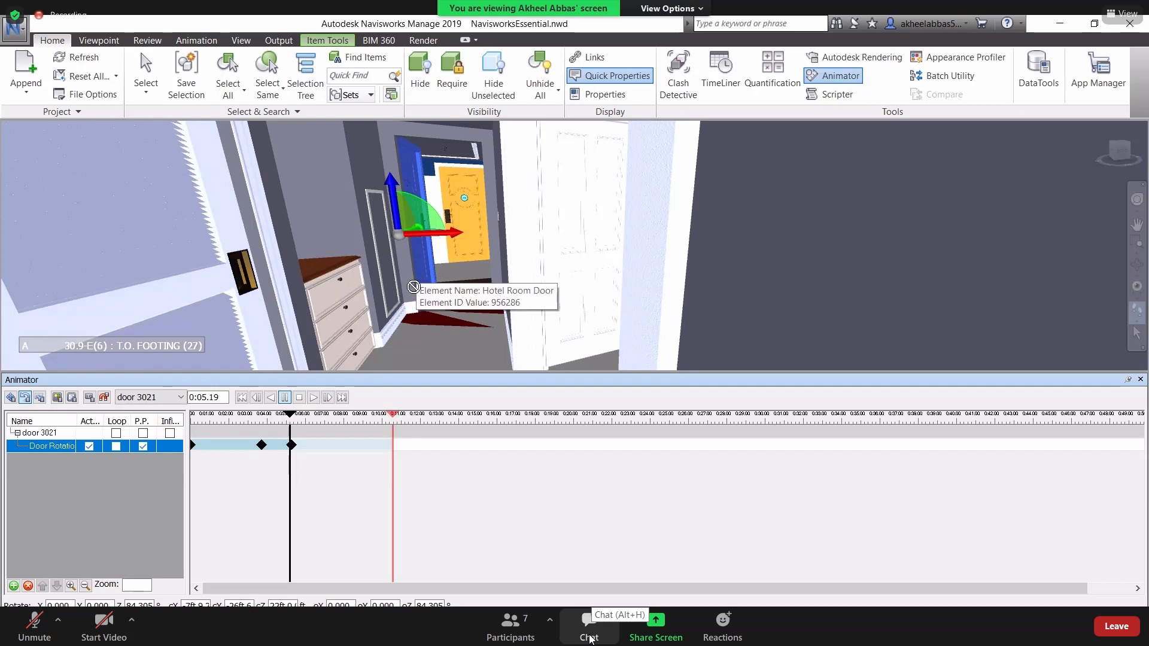
Rewind the door 3021 animation to its start and play it through.
{"action": "right_click", "coordinate": [417, 277]}
{"action": "left_click", "coordinate": [400, 337]}
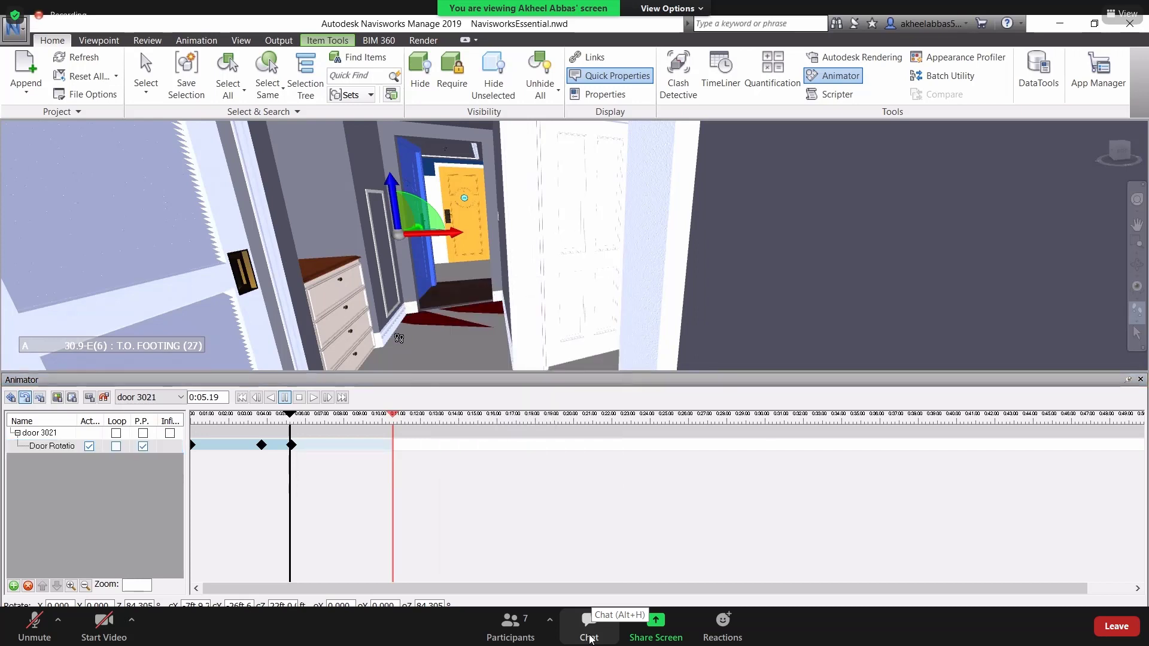
{"action": "left_click", "coordinate": [256, 403]}
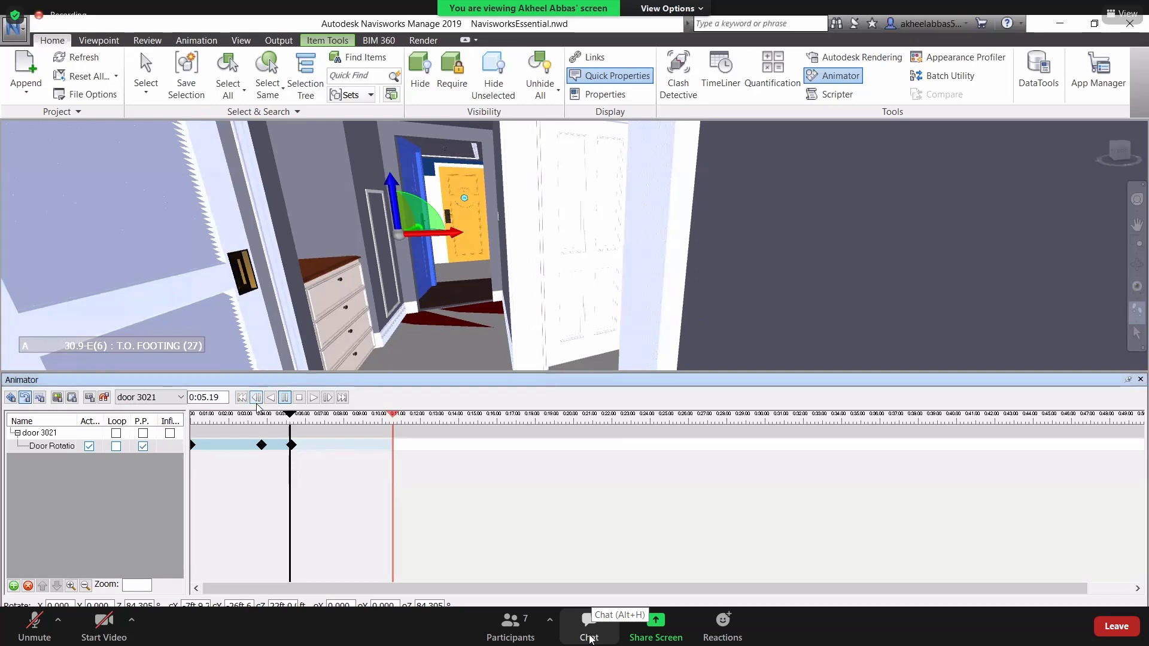
{"action": "left_click", "coordinate": [257, 401]}
{"action": "left_click", "coordinate": [257, 401]}
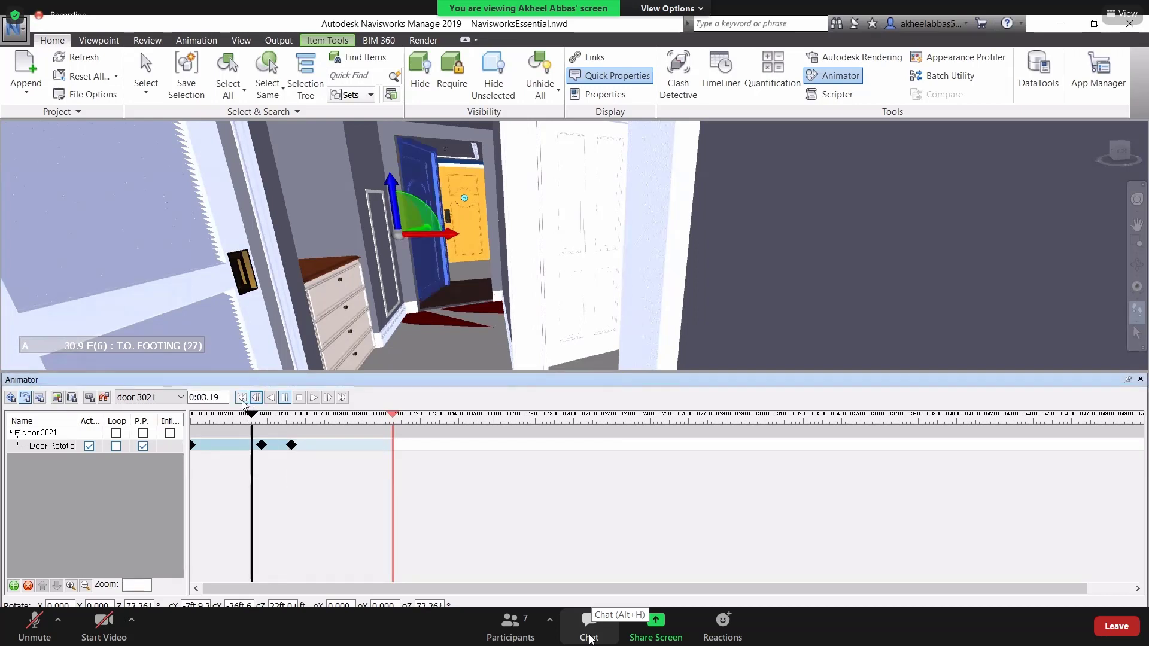
{"action": "left_click", "coordinate": [242, 398]}
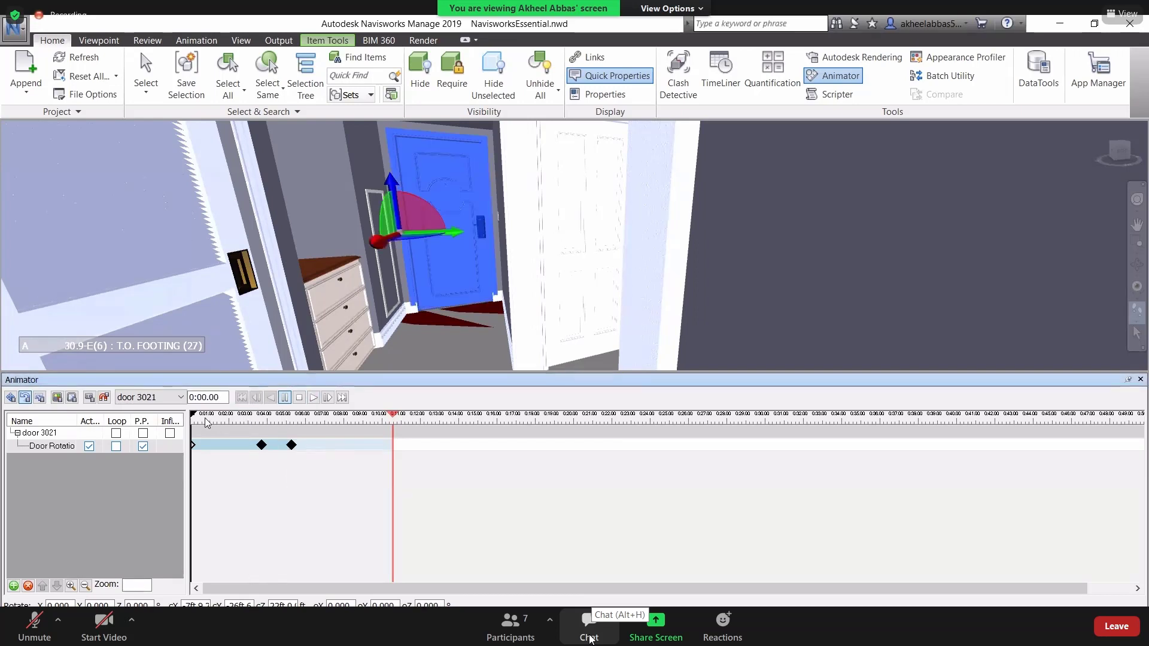
{"action": "left_click", "coordinate": [313, 399]}
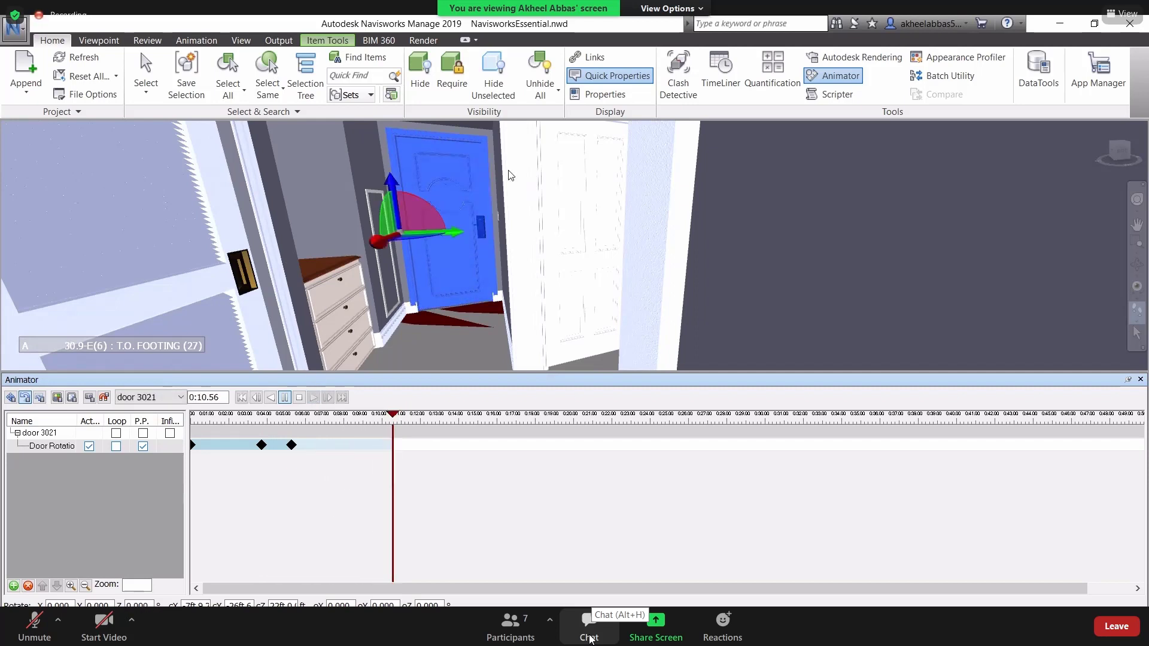
Open Scripter and add a new script named Door Opening.
{"action": "left_click", "coordinate": [838, 95]}
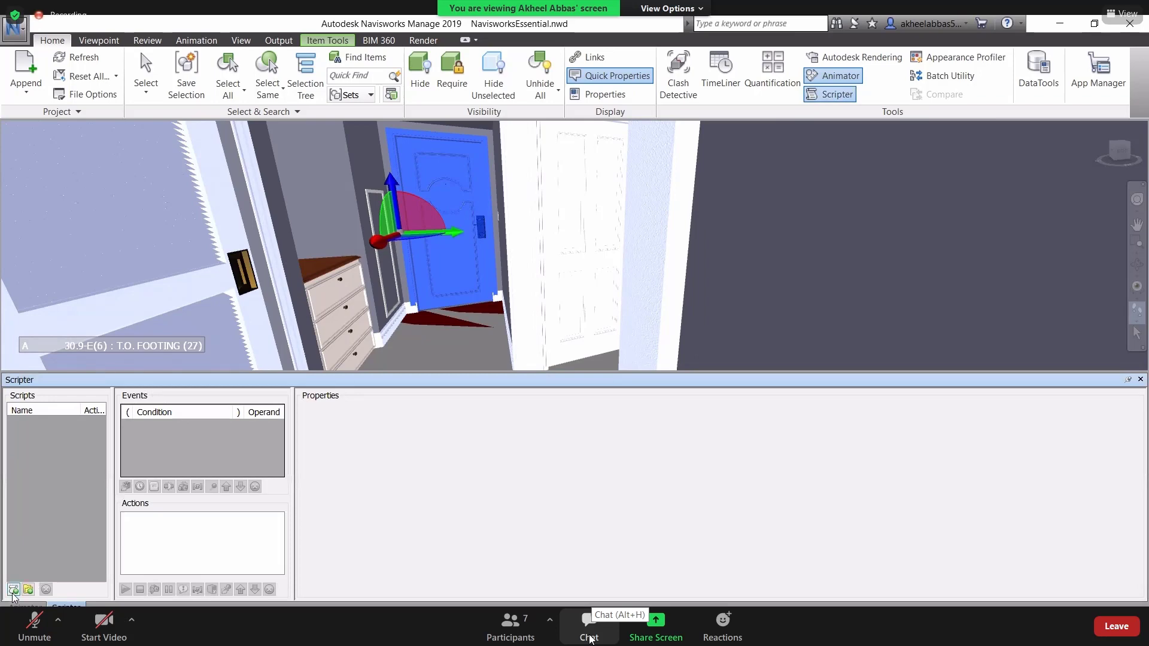
{"action": "left_click", "coordinate": [13, 590]}
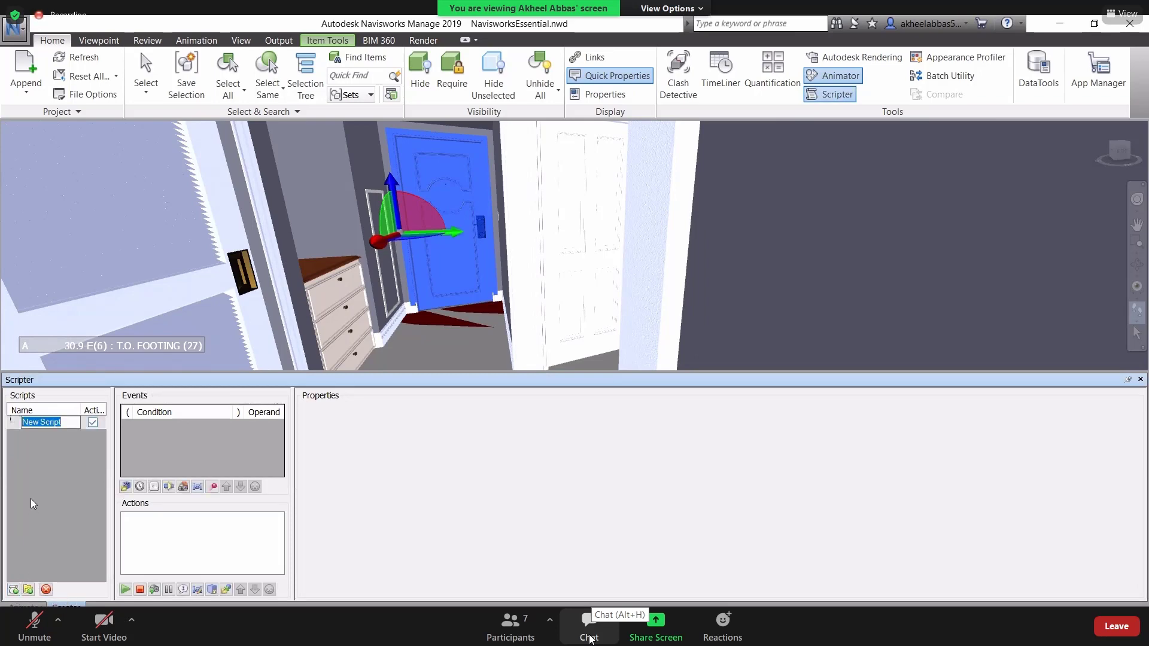
{"action": "key", "text": "BackSpace"}
{"action": "type", "text": "Door Opening"}
{"action": "key", "text": "Return"}
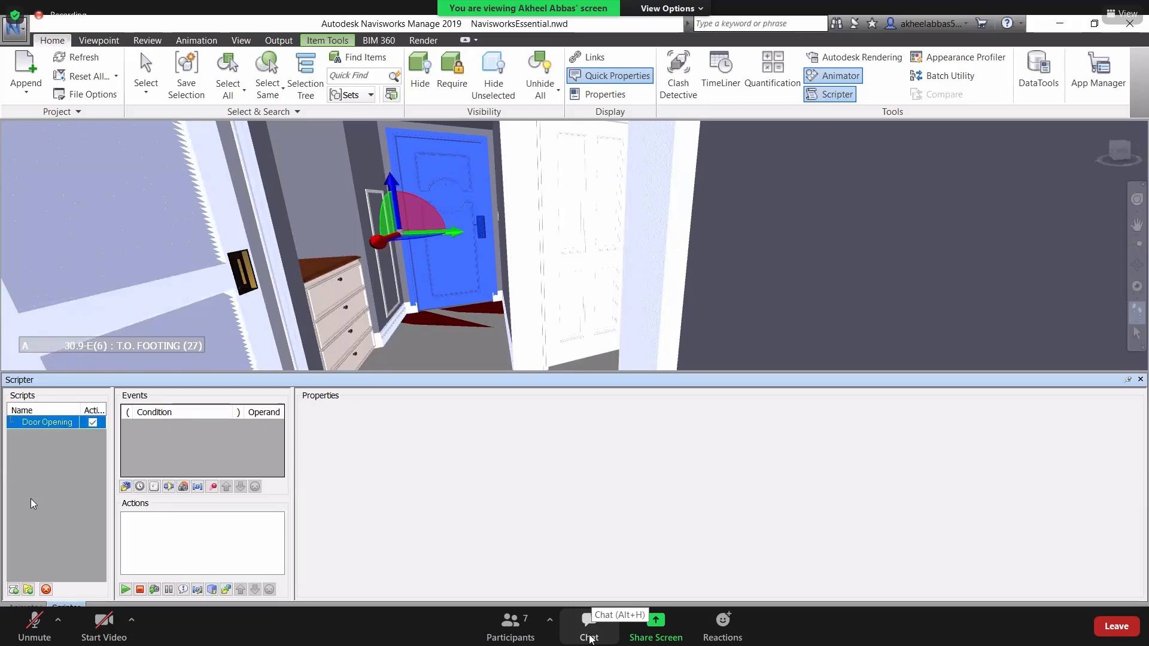
Add an On Hotspot event to the Door Opening script, using a sphere triggered on entering with a 5 ft radius.
{"action": "left_click", "coordinate": [183, 488]}
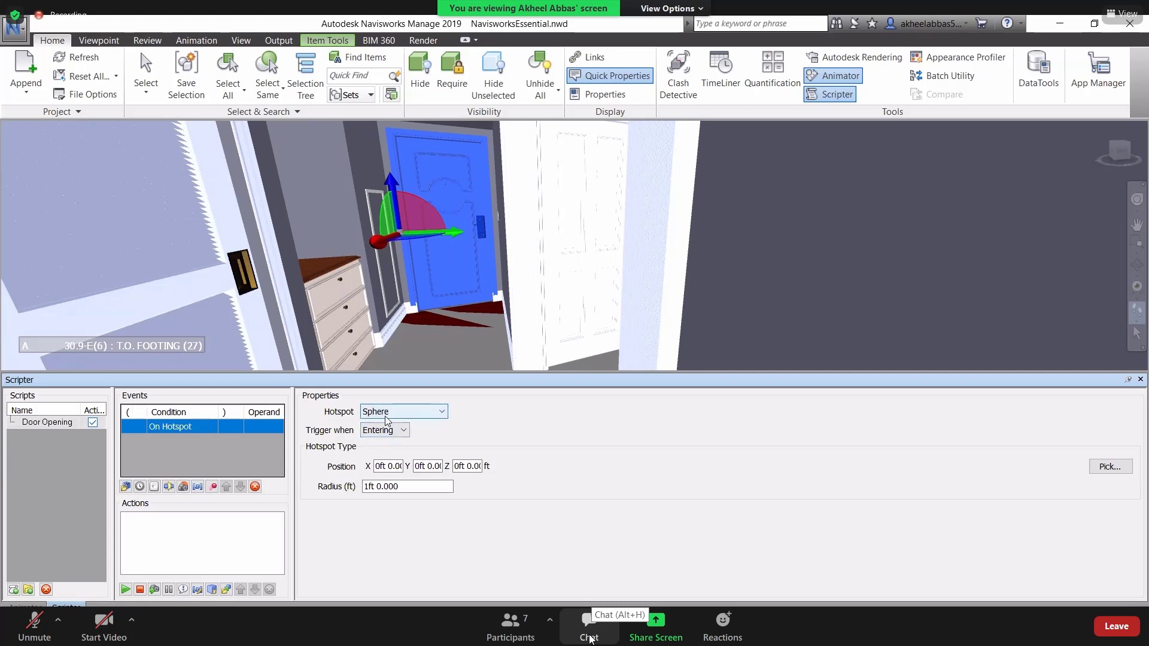
{"action": "left_click", "coordinate": [401, 487]}
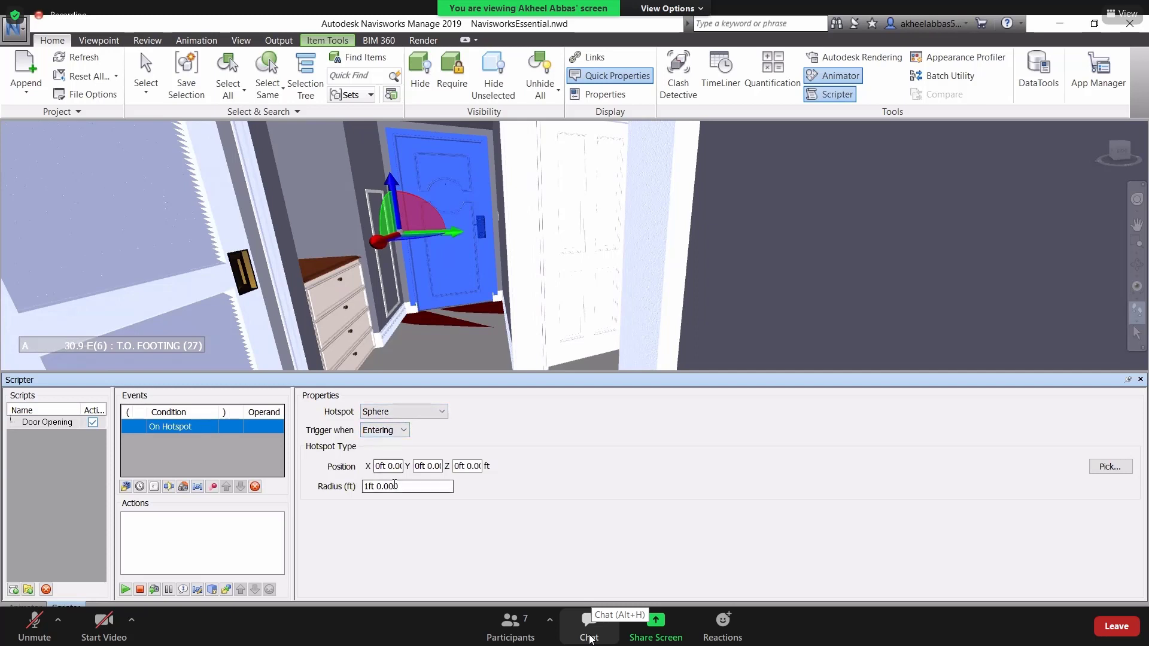
{"action": "left_click_drag", "start_coordinate": [401, 488], "coordinate": [357, 488]}
{"action": "type", "text": "6"}
{"action": "key", "text": "BackSpace"}
{"action": "type", "text": "5"}
Add a Play Animation action to the Door Opening script that plays Door Rotation from Current Position to End.
{"action": "left_click", "coordinate": [126, 589]}
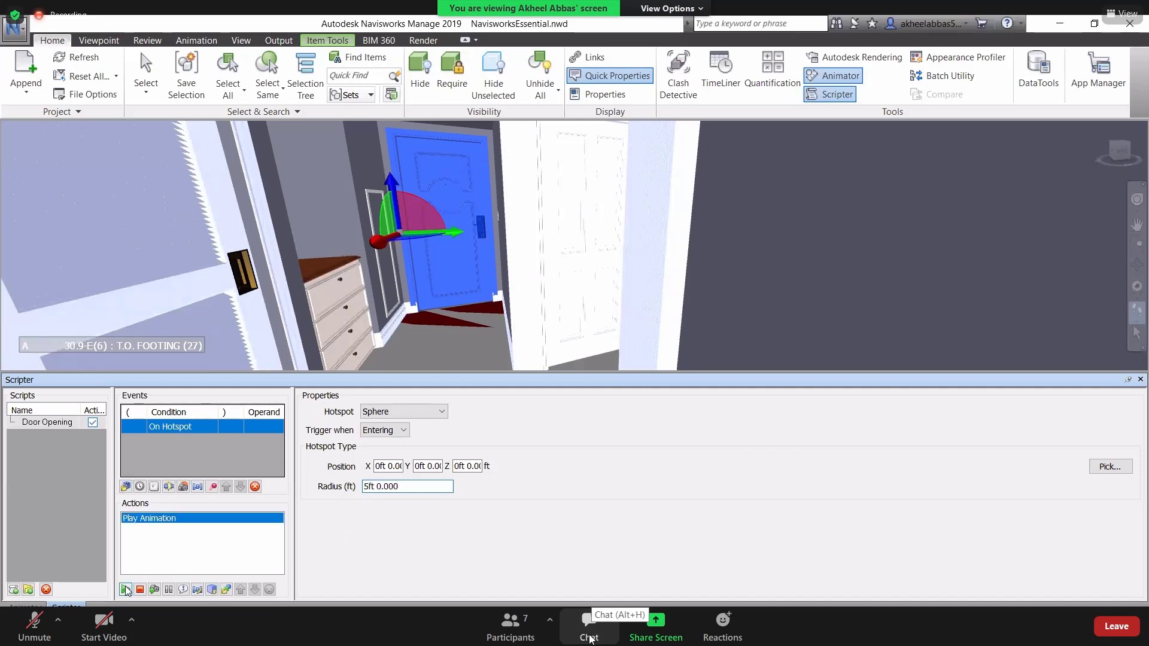
{"action": "left_click", "coordinate": [158, 518]}
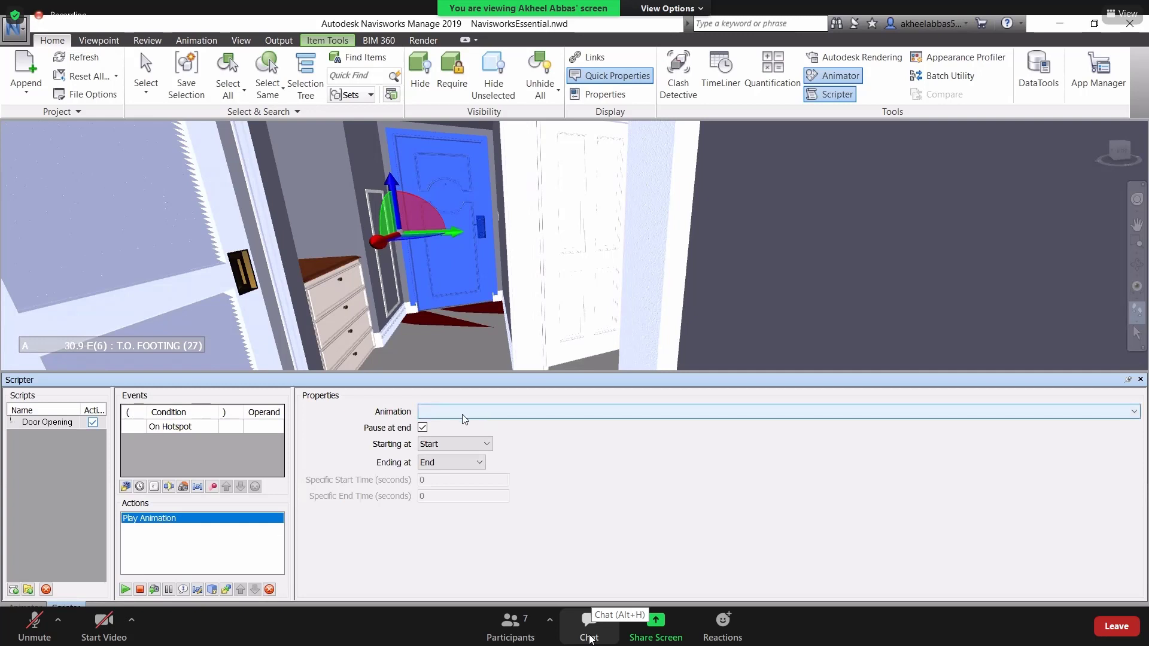
{"action": "left_click", "coordinate": [485, 412]}
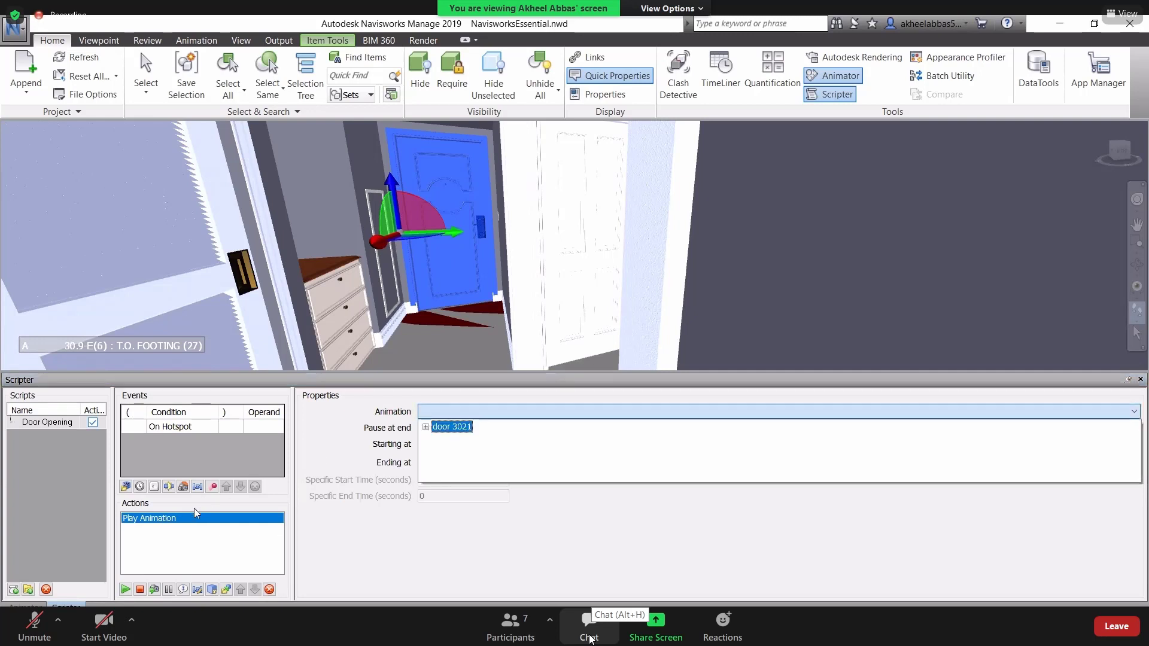
{"action": "left_click", "coordinate": [426, 427]}
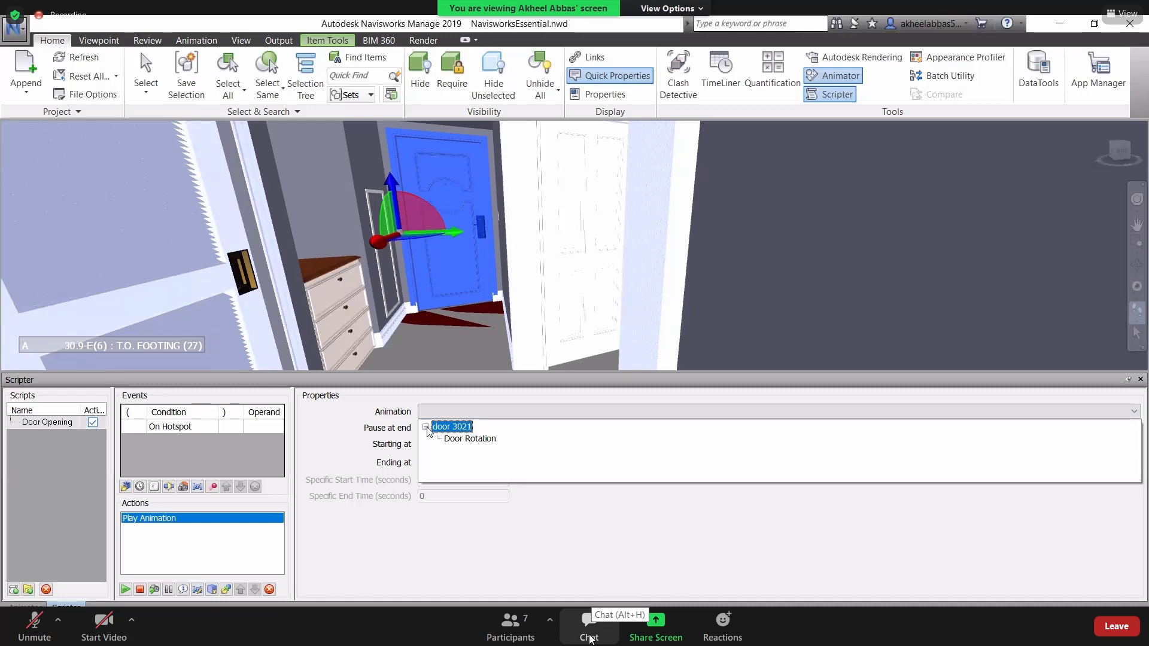
{"action": "left_click", "coordinate": [452, 439]}
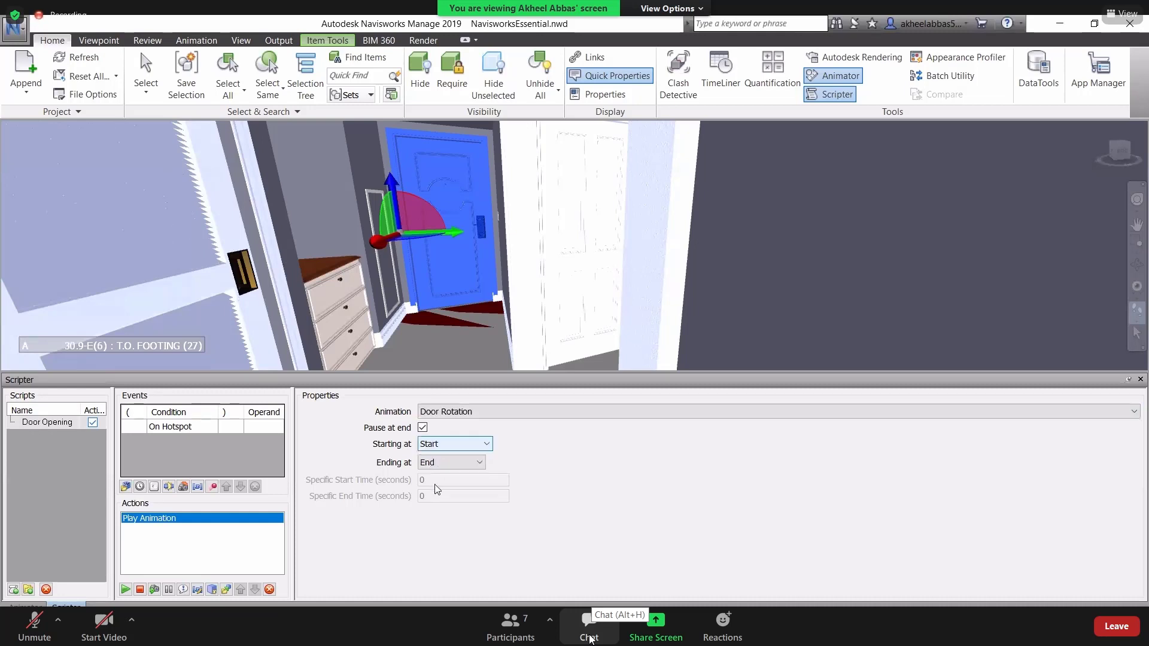
{"action": "left_click", "coordinate": [453, 445]}
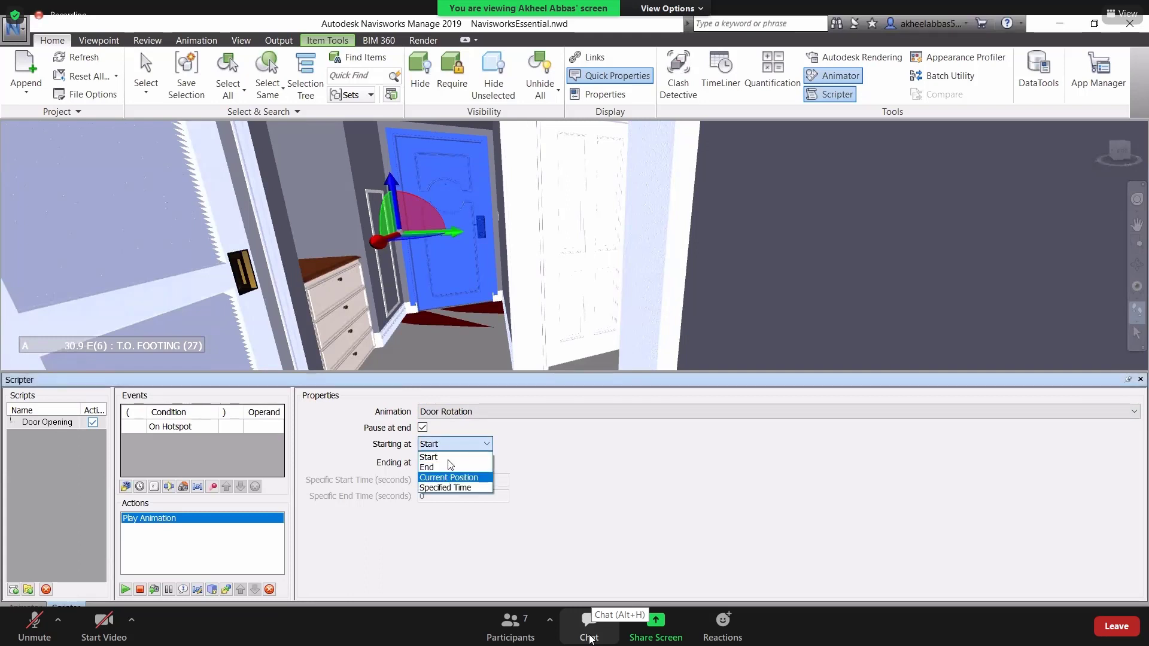
{"action": "left_click", "coordinate": [449, 477]}
{"action": "left_click", "coordinate": [448, 461]}
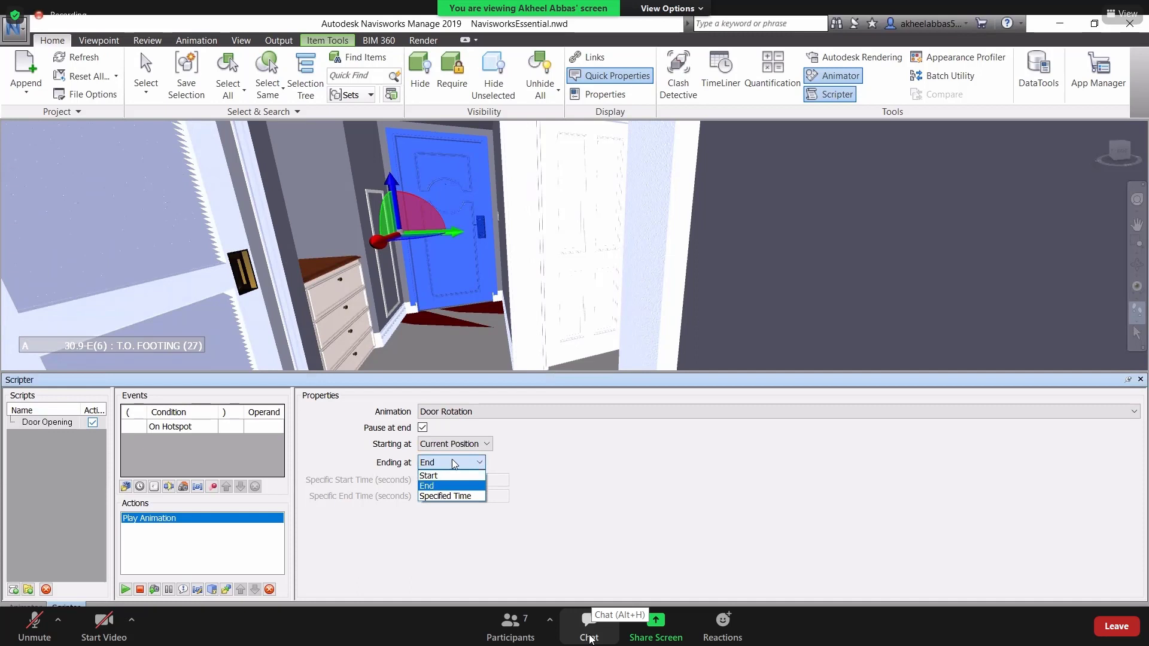
{"action": "left_click", "coordinate": [968, 486]}
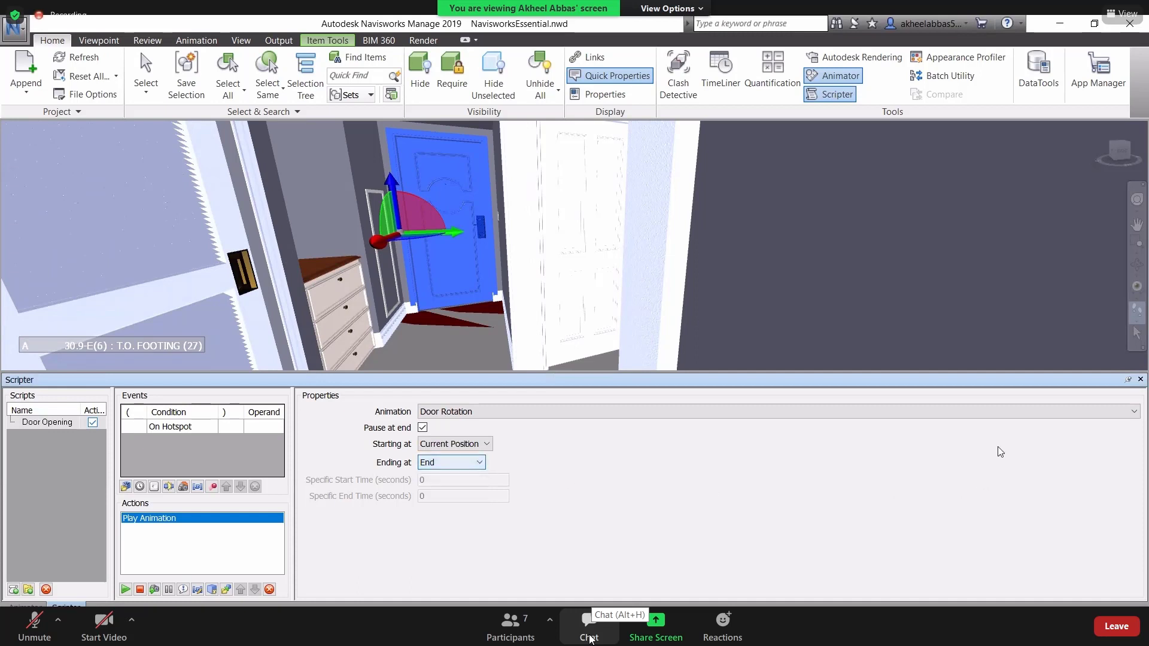
Add a second On Hotspot event to the Door Opening script and pick its position on the blue door's handle.
{"action": "left_click", "coordinate": [183, 486]}
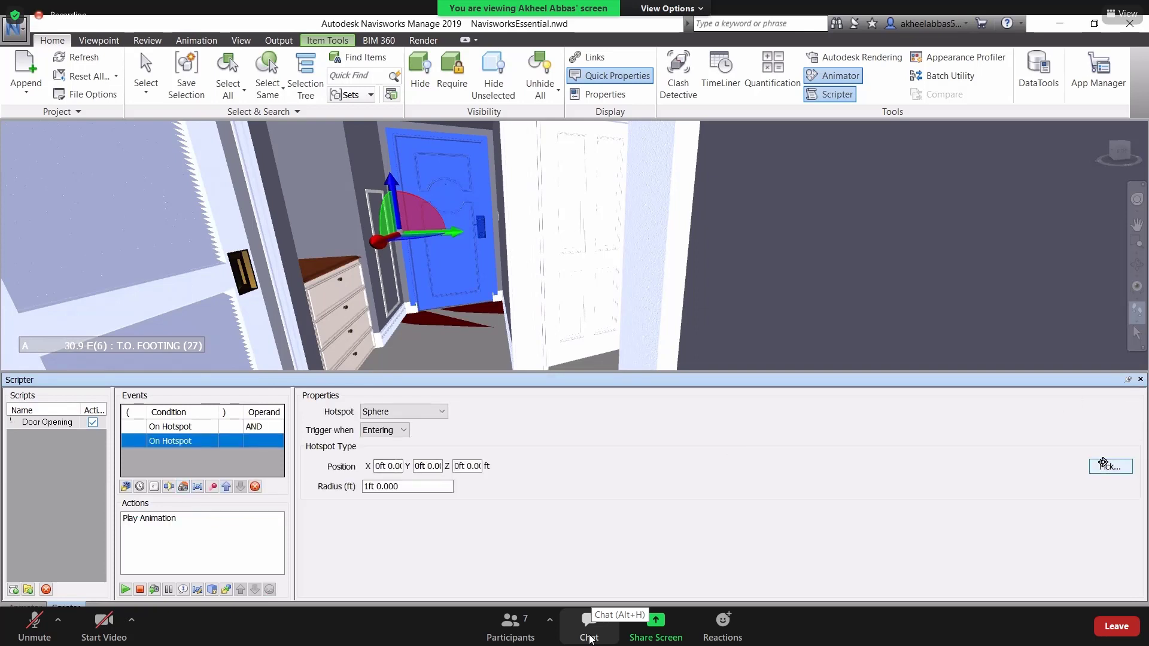
{"action": "left_click", "coordinate": [1111, 465]}
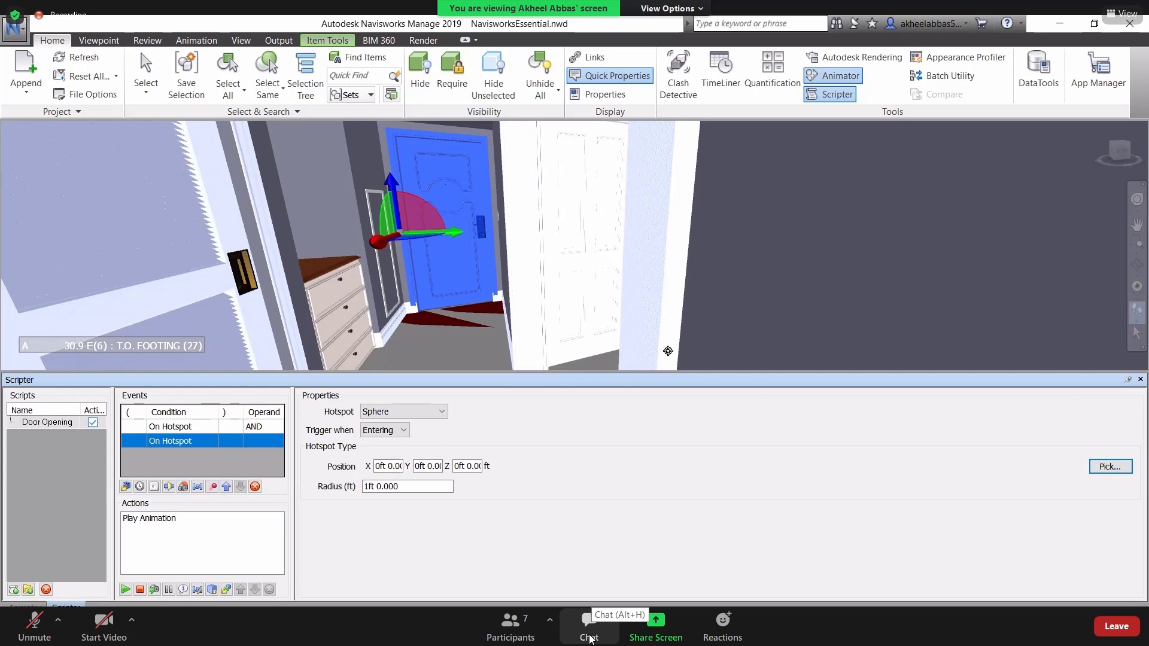
{"action": "left_click", "coordinate": [484, 226]}
{"action": "right_click", "coordinate": [483, 226]}
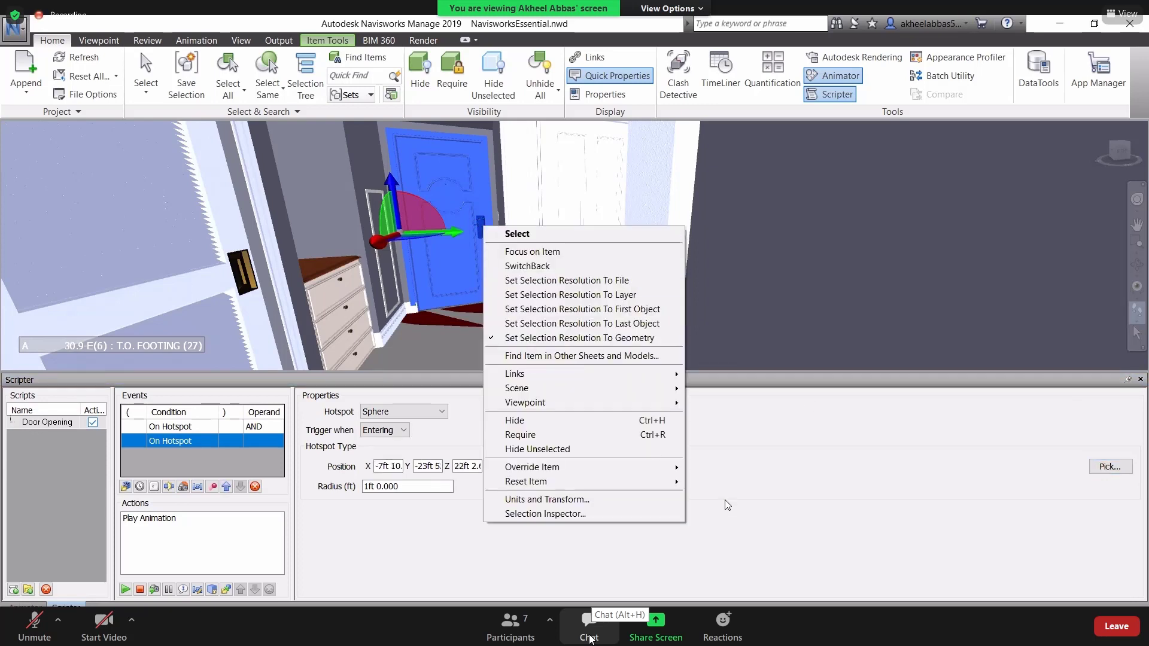
{"action": "left_click", "coordinate": [741, 512]}
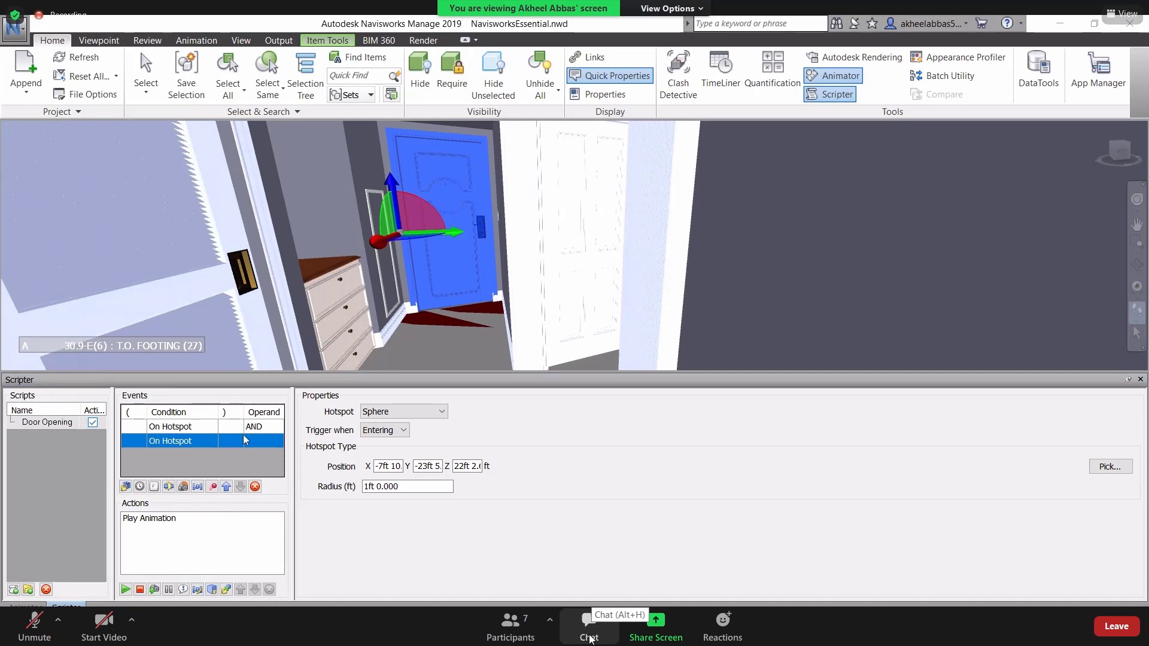
Add a script named Door Closing with an On Hotspot event triggered when leaving.
{"action": "left_click", "coordinate": [13, 589]}
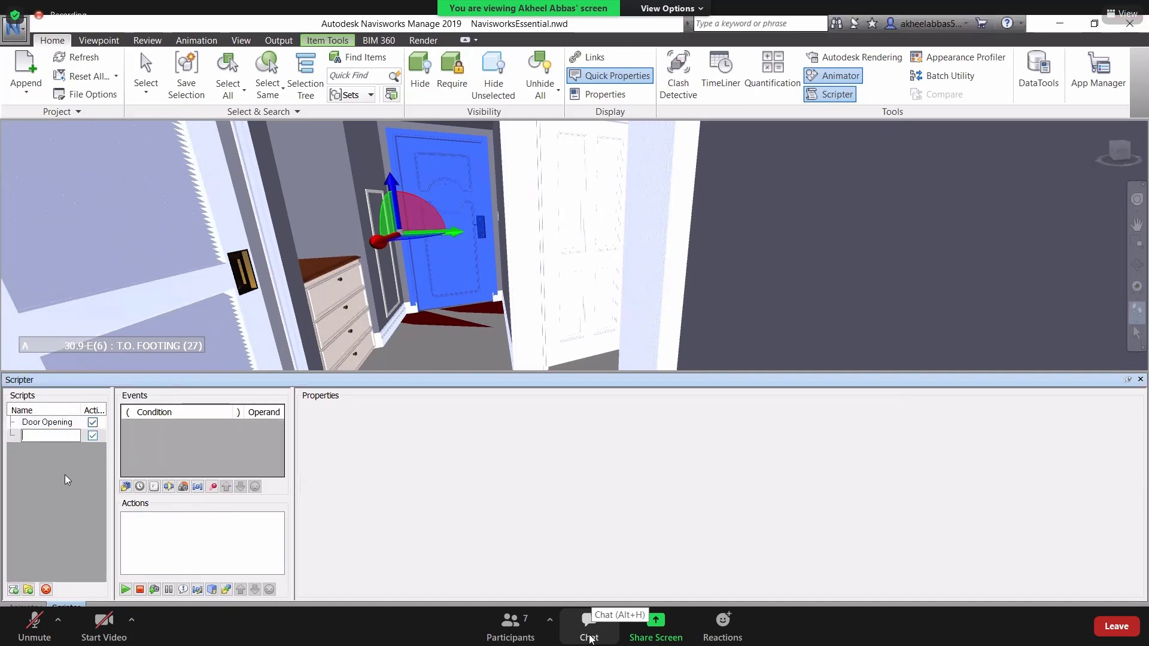
{"action": "type", "text": "Door Closing"}
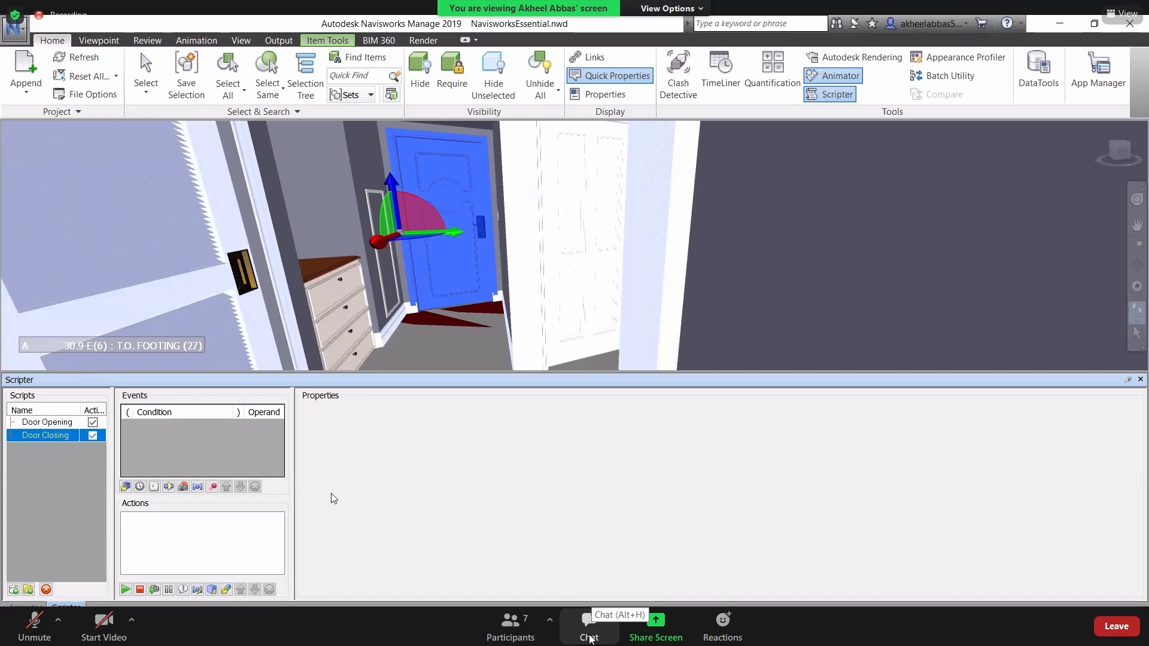
{"action": "left_click", "coordinate": [183, 487]}
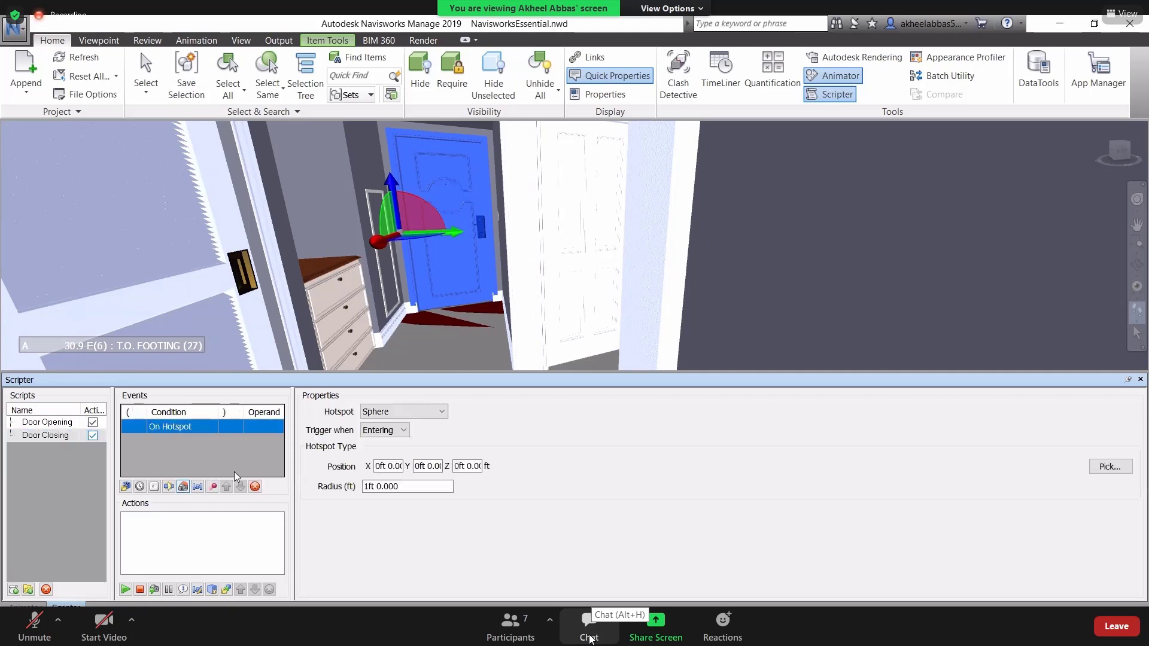
{"action": "left_click", "coordinate": [388, 429]}
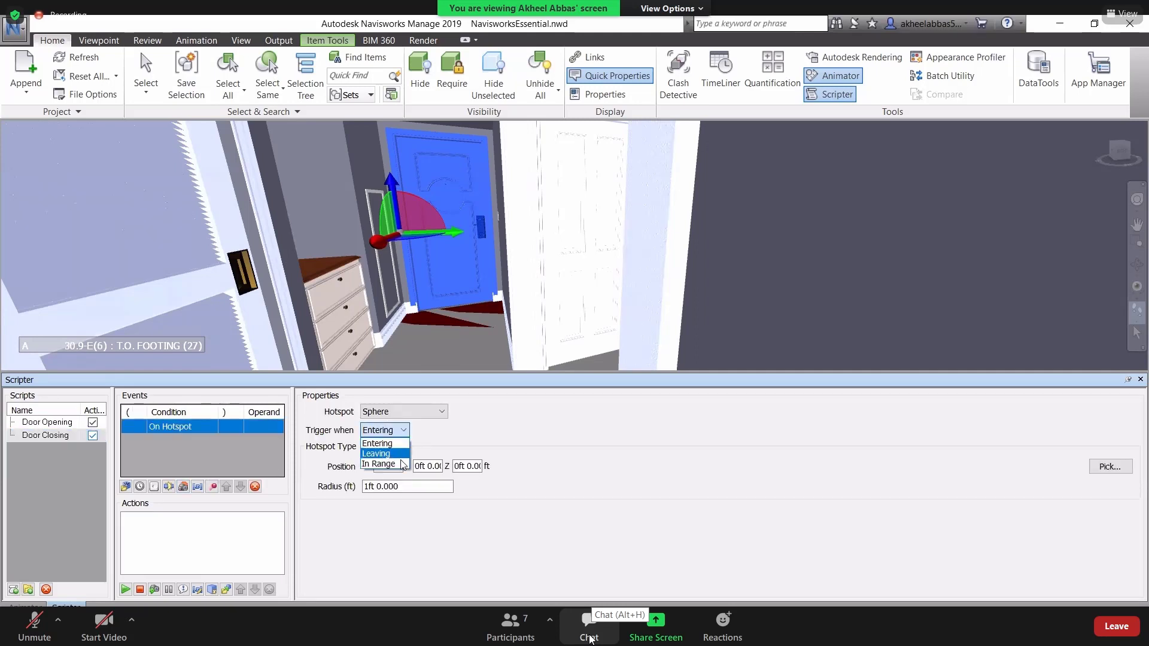
{"action": "left_click", "coordinate": [384, 449]}
Pick the blue door's handle as the Door Closing hotspot position and set the sphere radius to 5 ft.
{"action": "left_click", "coordinate": [1109, 466]}
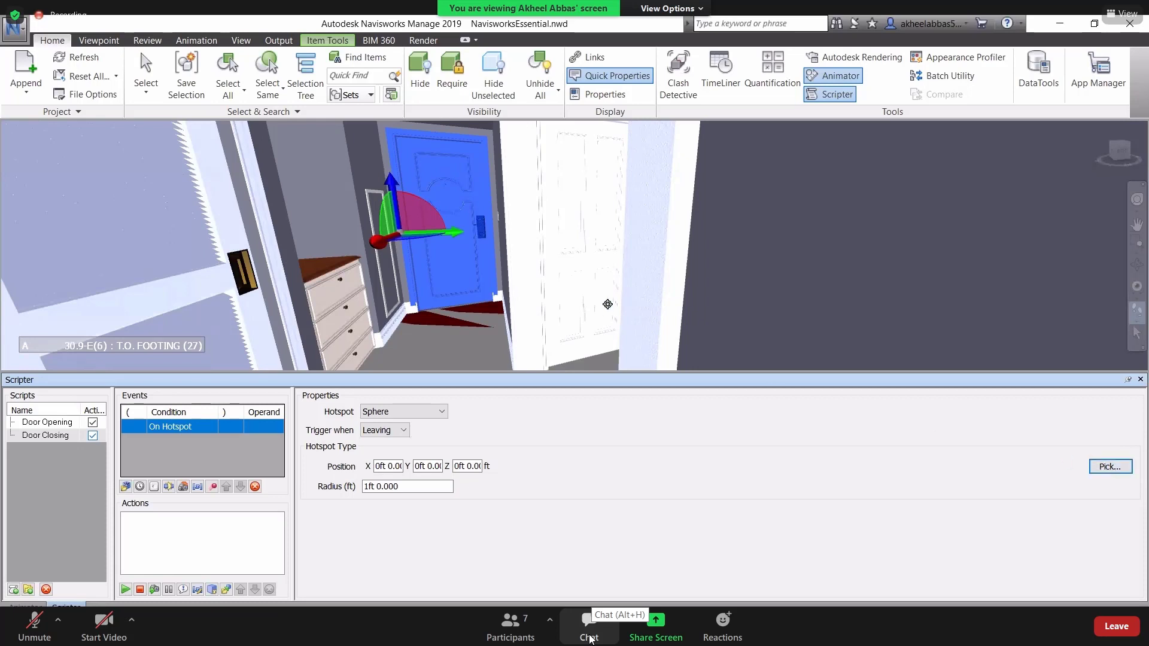
{"action": "left_click", "coordinate": [482, 233]}
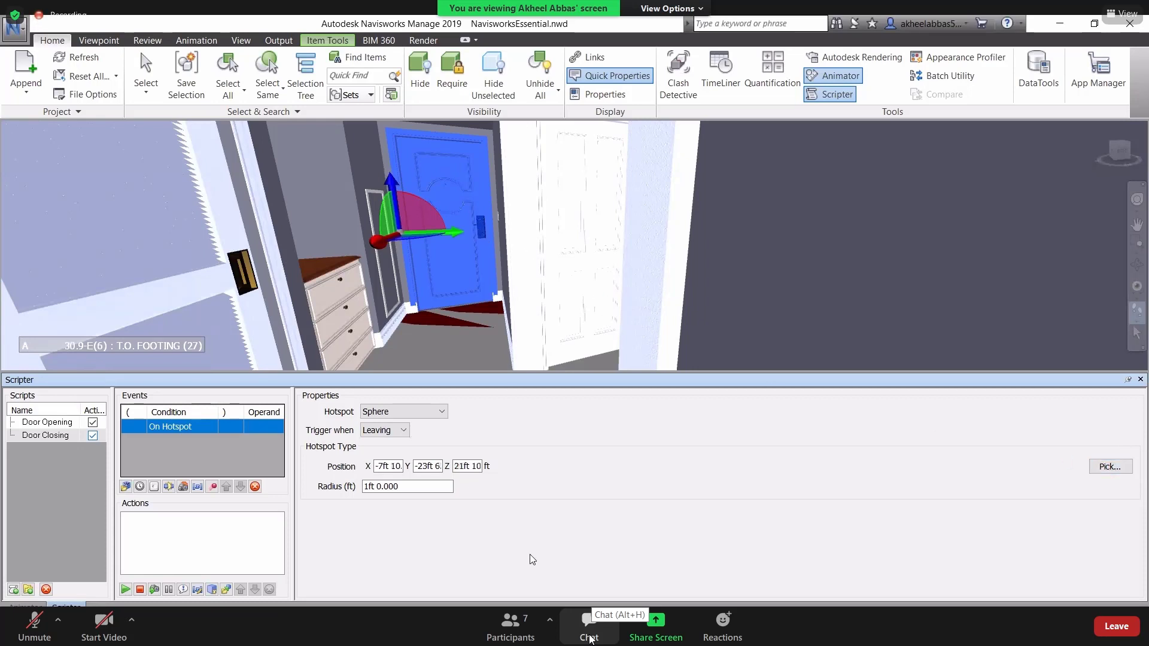
{"action": "left_click", "coordinate": [406, 485]}
{"action": "key", "text": "ctrl+a"}
{"action": "type", "text": "5"}
Add a Play Animation action to the Door Closing script that plays Door Rotation from Start to End.
{"action": "left_click", "coordinate": [126, 590]}
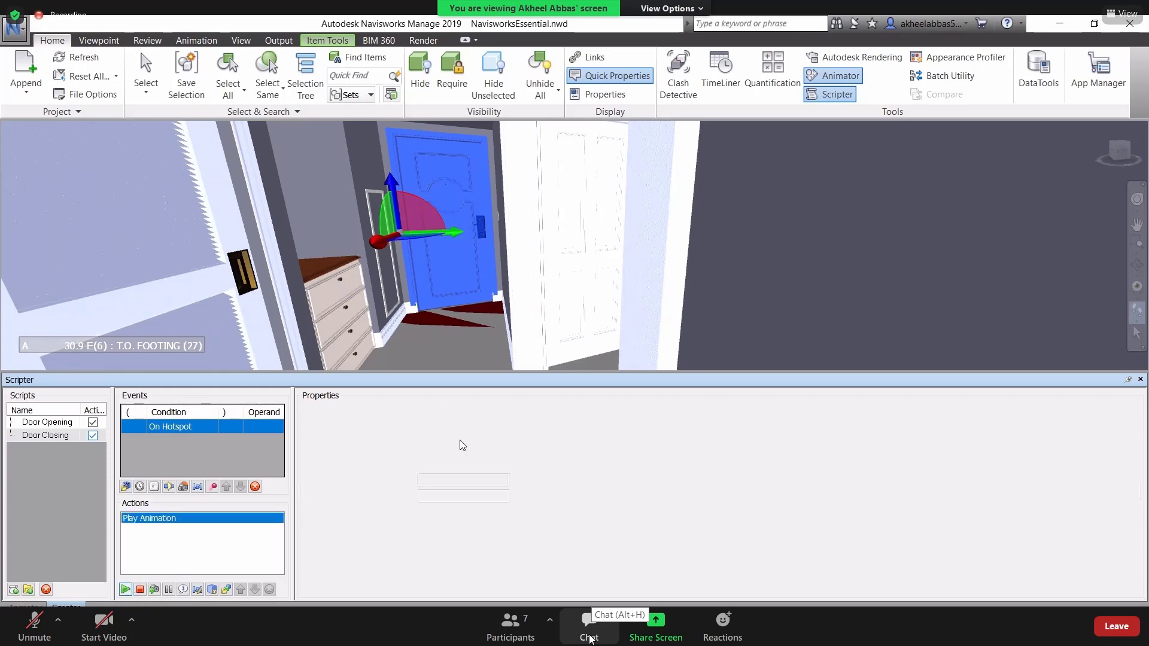
{"action": "left_click", "coordinate": [427, 412]}
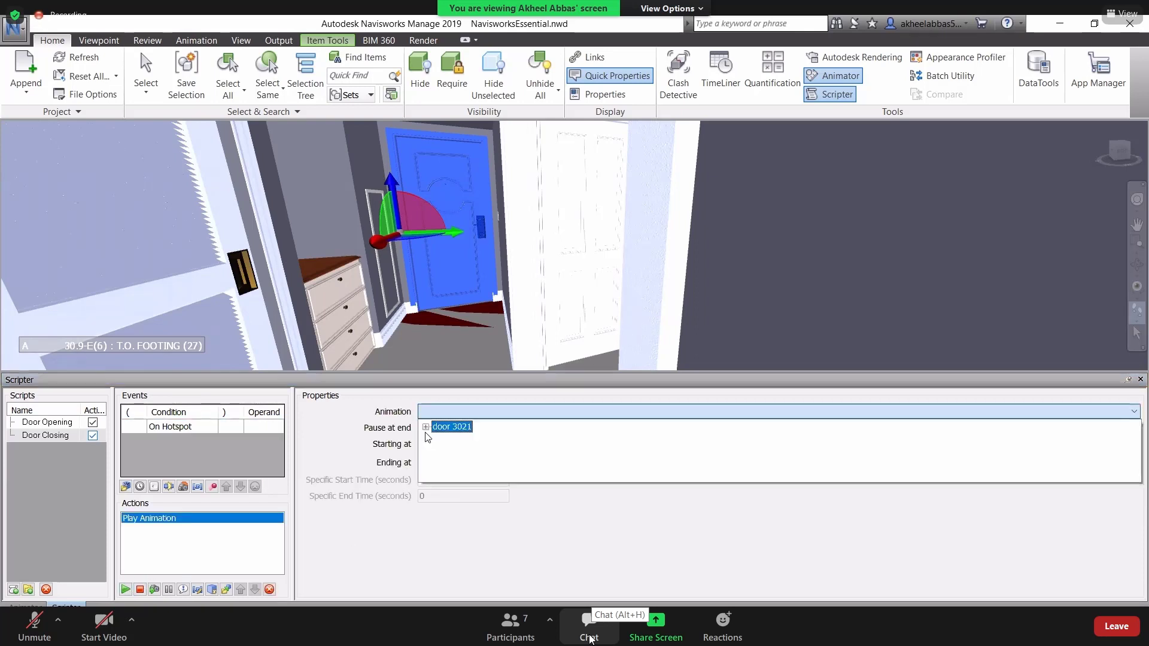
{"action": "left_click", "coordinate": [425, 427]}
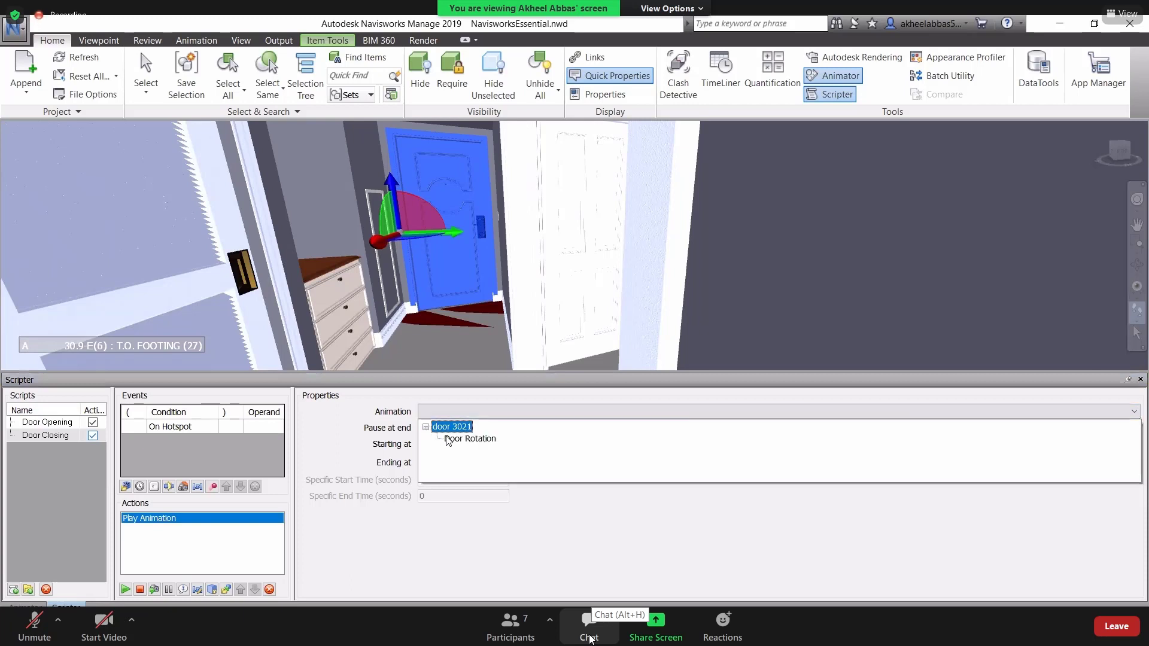
{"action": "left_click", "coordinate": [450, 439]}
{"action": "left_click", "coordinate": [435, 446]}
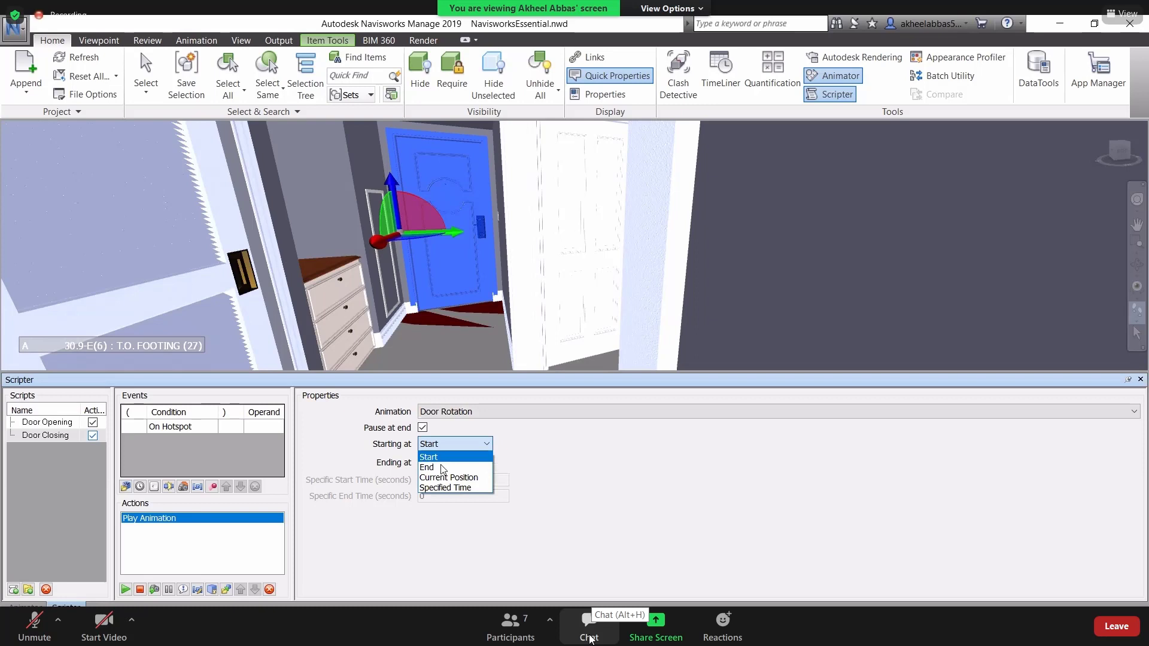
{"action": "left_click", "coordinate": [442, 458]}
{"action": "left_click", "coordinate": [443, 465]}
{"action": "left_click", "coordinate": [442, 467]}
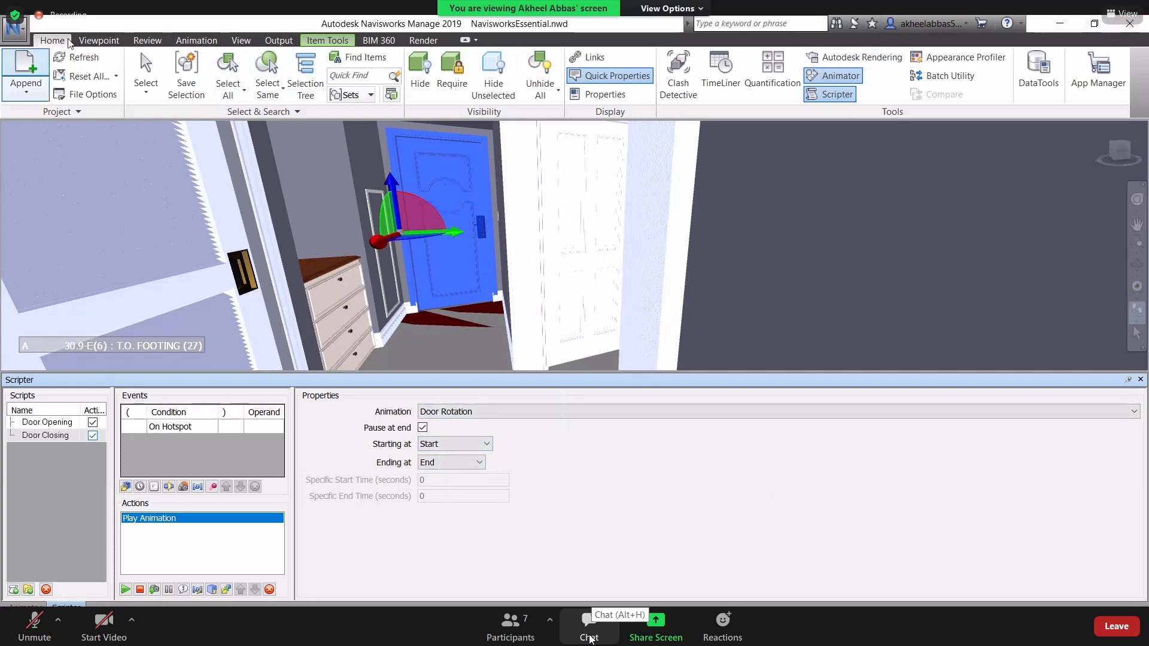
Enable scripts for the model so the door scripts can run.
{"action": "left_click", "coordinate": [192, 41]}
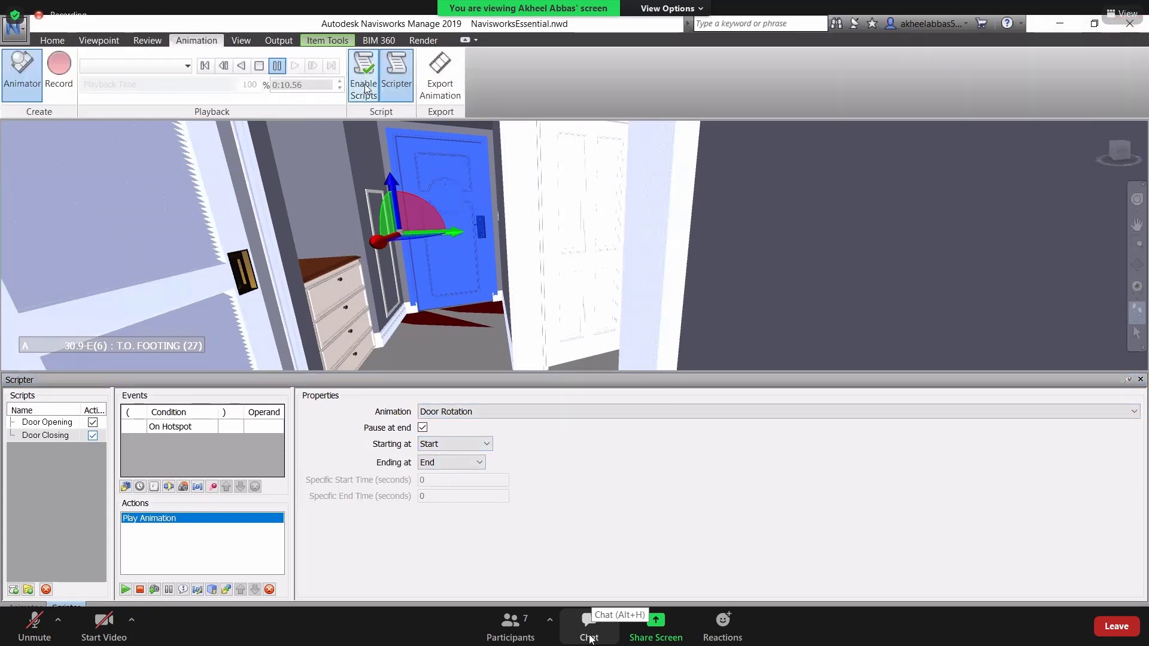
{"action": "left_click", "coordinate": [363, 89]}
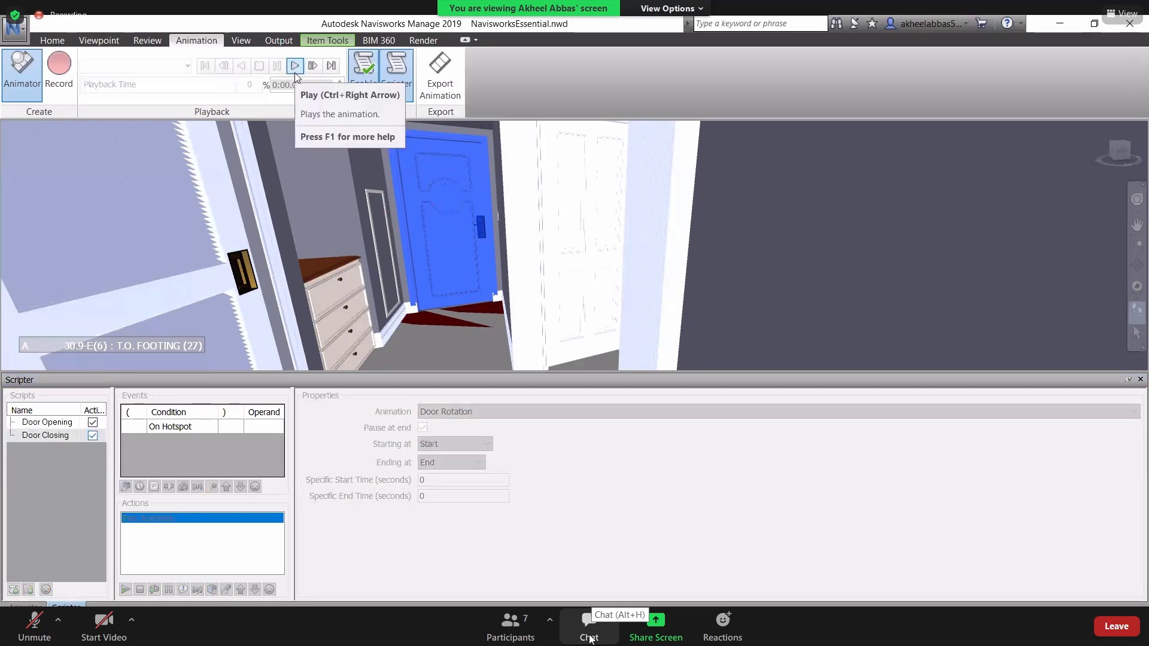
Play the door animation with scripts enabled, and turn scripts off.
{"action": "left_click", "coordinate": [295, 73]}
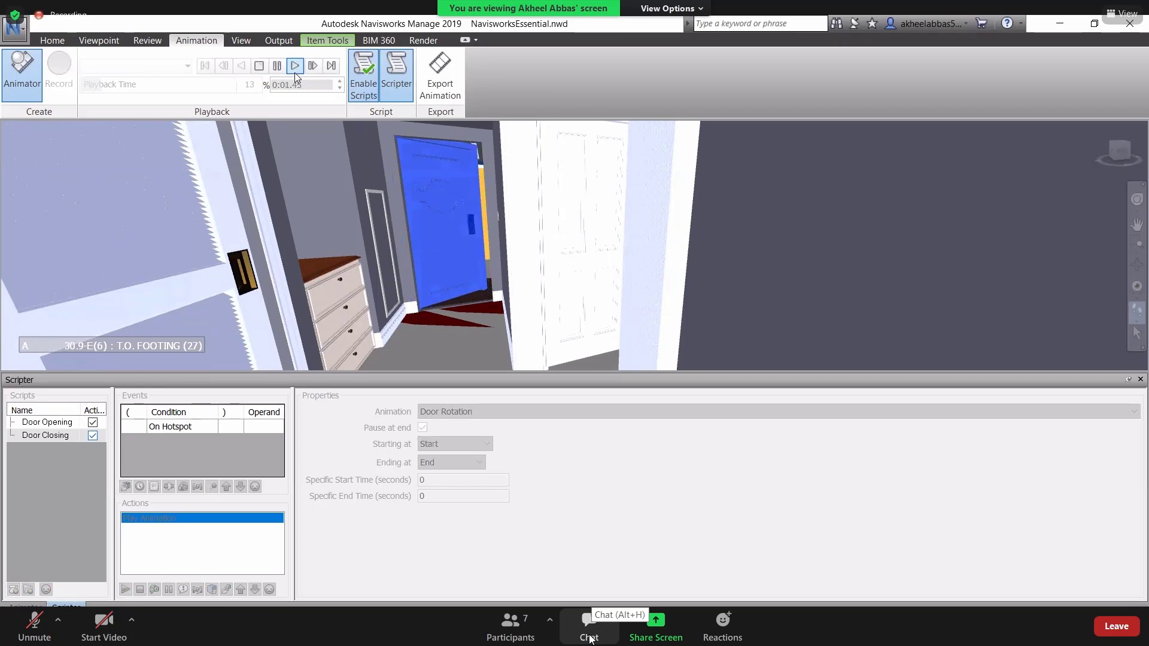
{"action": "left_click", "coordinate": [367, 92]}
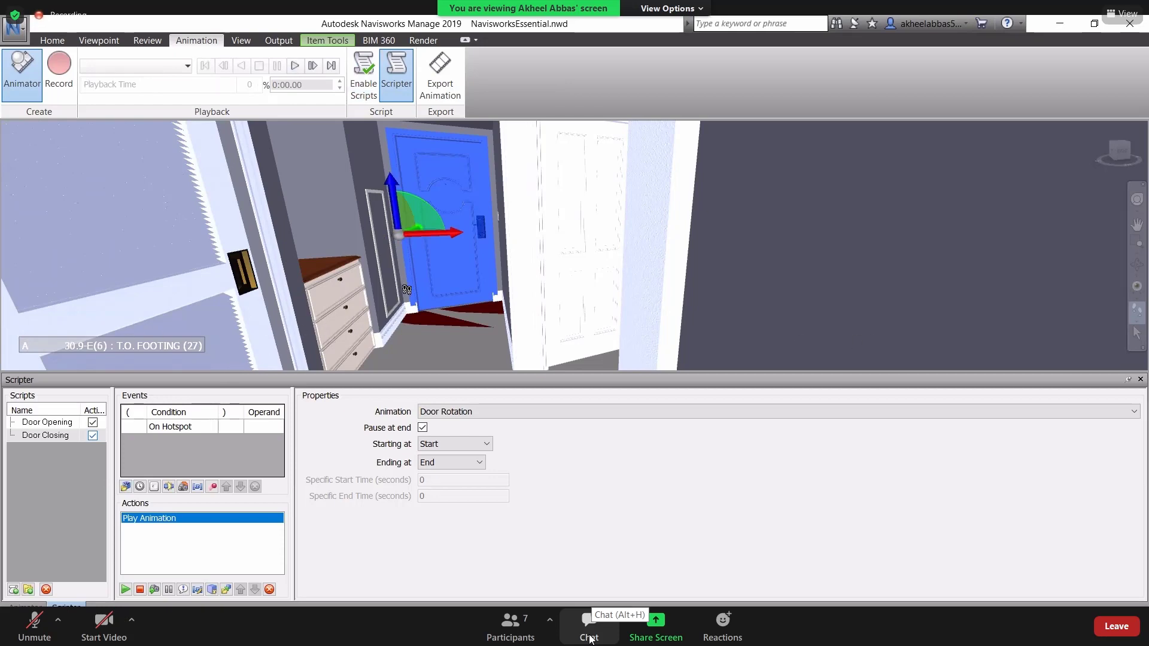
Walk up to the blue hotel room door, enable scripts again and walk back from it to test the hotspot scripts.
{"action": "scroll", "coordinate": [408, 288], "scroll_direction": "up", "scroll_amount": 1}
{"action": "scroll", "coordinate": [380, 283], "scroll_direction": "up", "scroll_amount": 4}
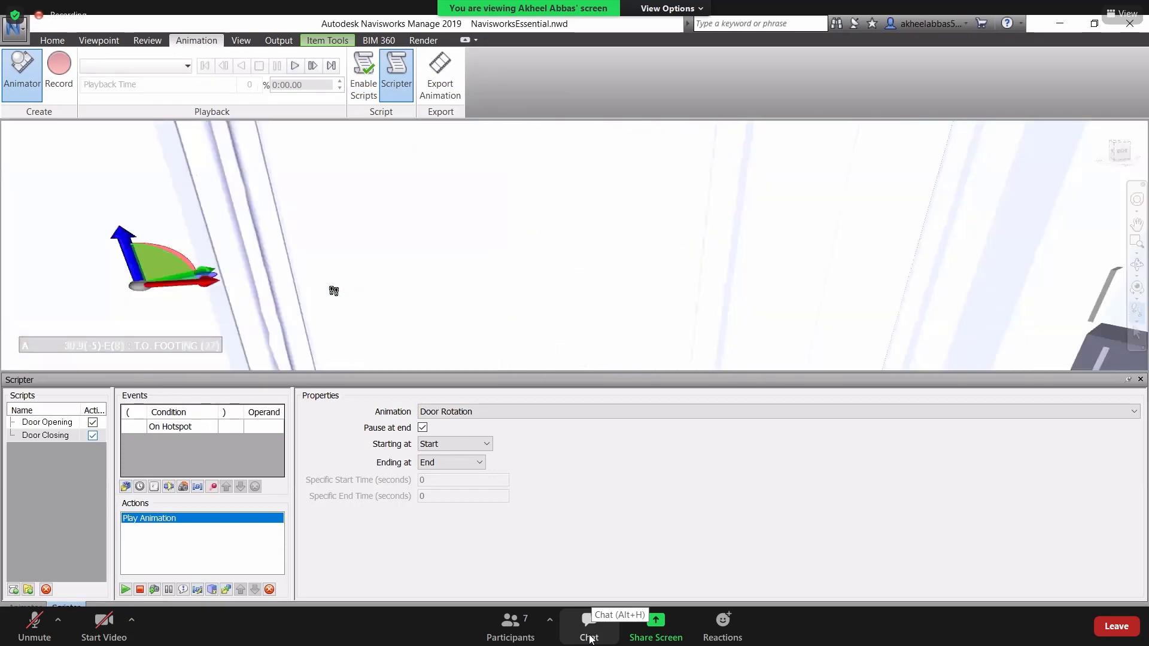
{"action": "left_click_drag", "start_coordinate": [334, 291], "coordinate": [425, 286]}
{"action": "scroll", "coordinate": [425, 286], "scroll_direction": "down", "scroll_amount": 5}
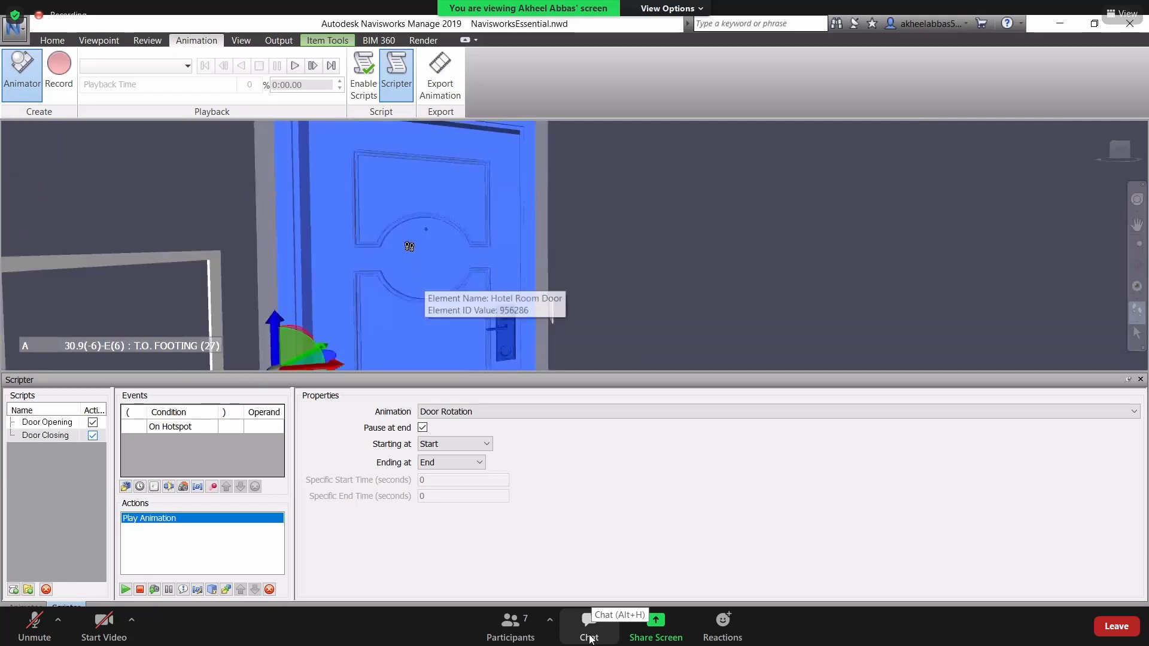
{"action": "left_click", "coordinate": [364, 94]}
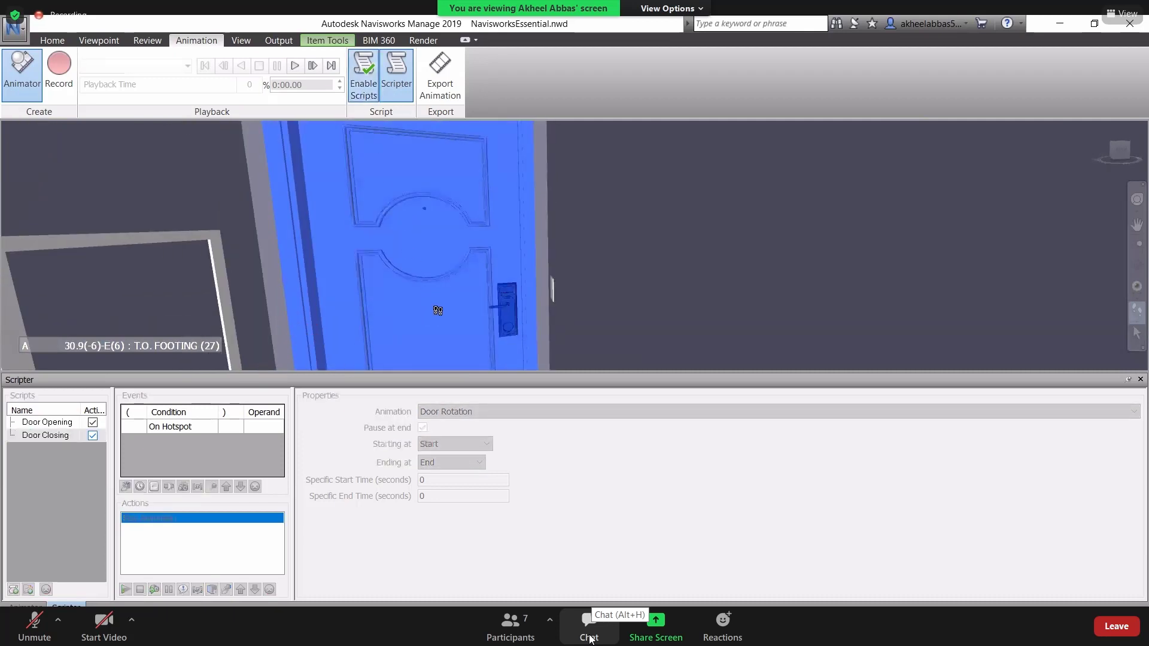
{"action": "left_click_drag", "start_coordinate": [447, 323], "coordinate": [443, 316]}
{"action": "scroll", "coordinate": [444, 315], "scroll_direction": "down", "scroll_amount": 3}
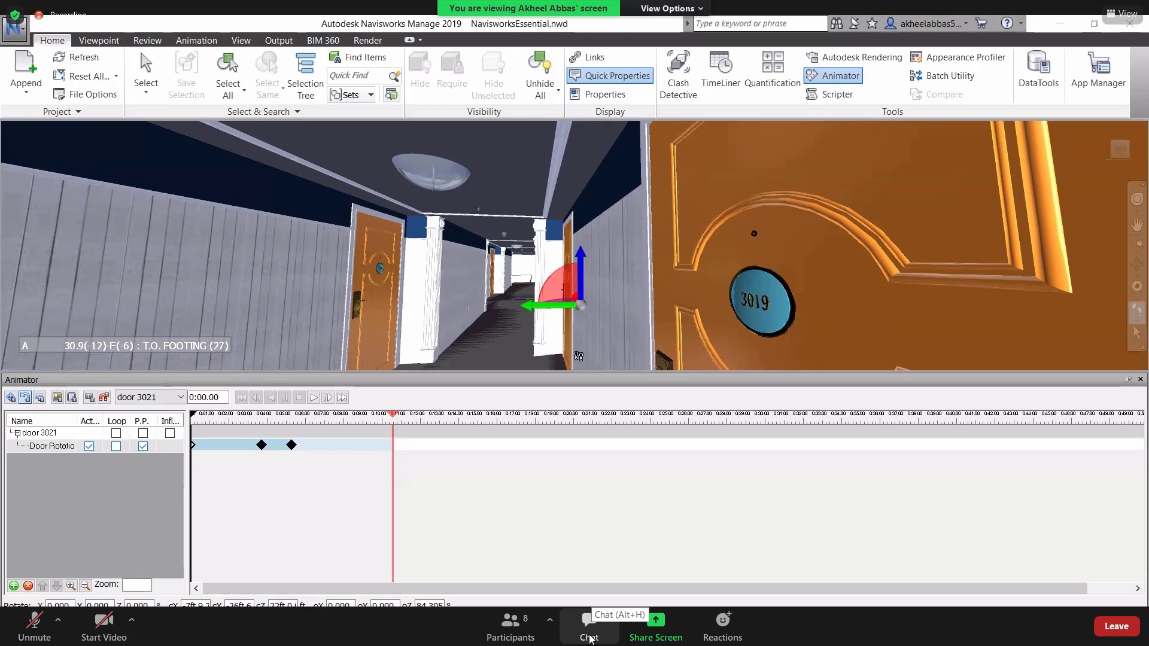
{"action": "mouse_move", "coordinate": [576, 363]}
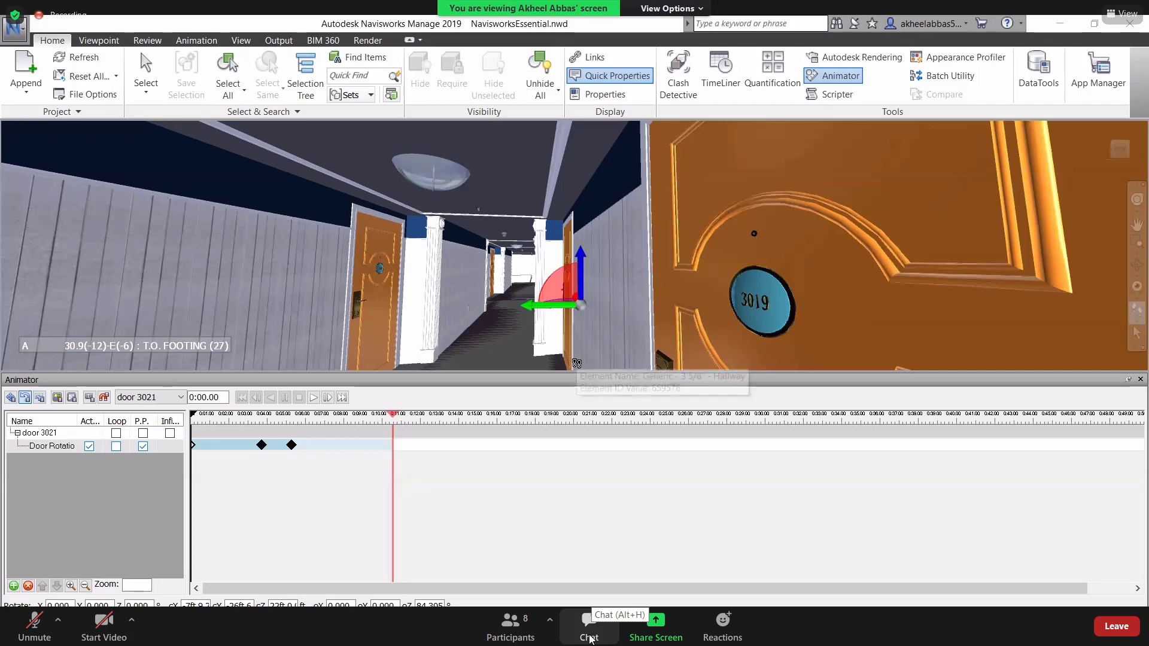
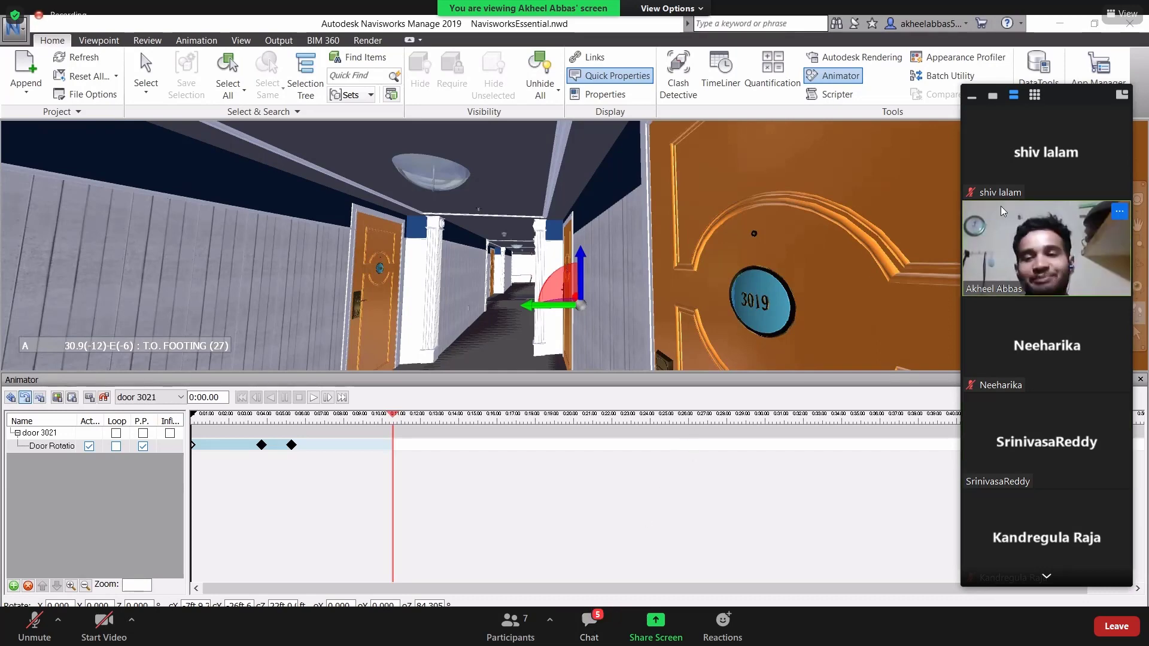
Collapse the meeting's participant video panel to its compact form and move it clear of the model view.
{"action": "mouse_move", "coordinate": [974, 124]}
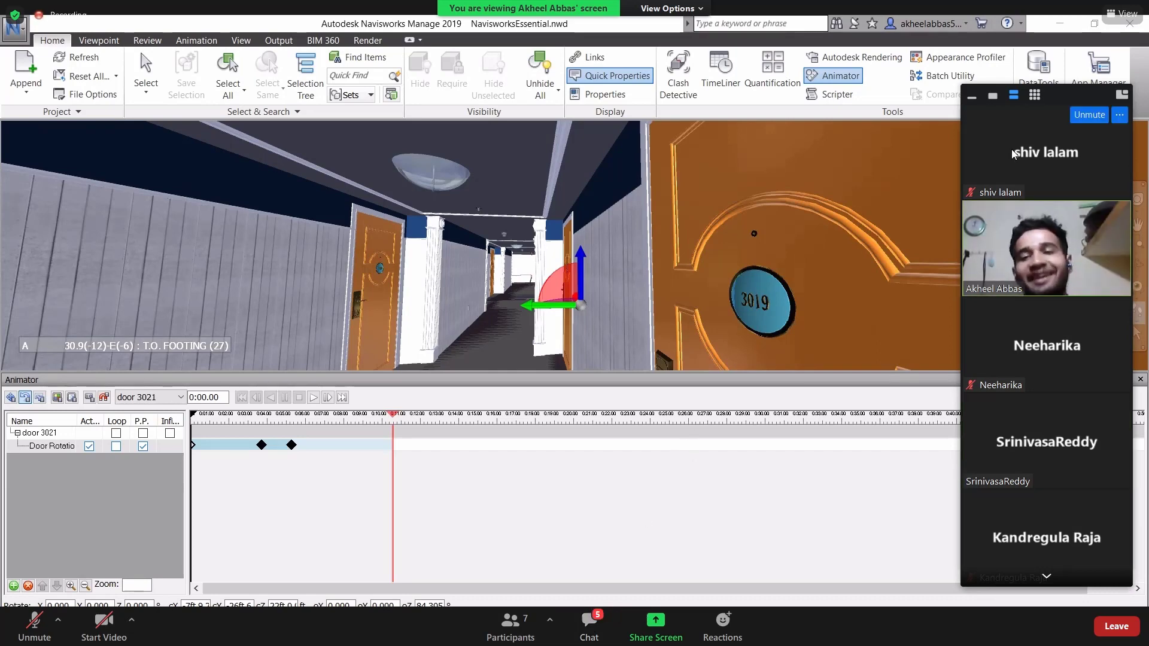
{"action": "left_click", "coordinate": [972, 97]}
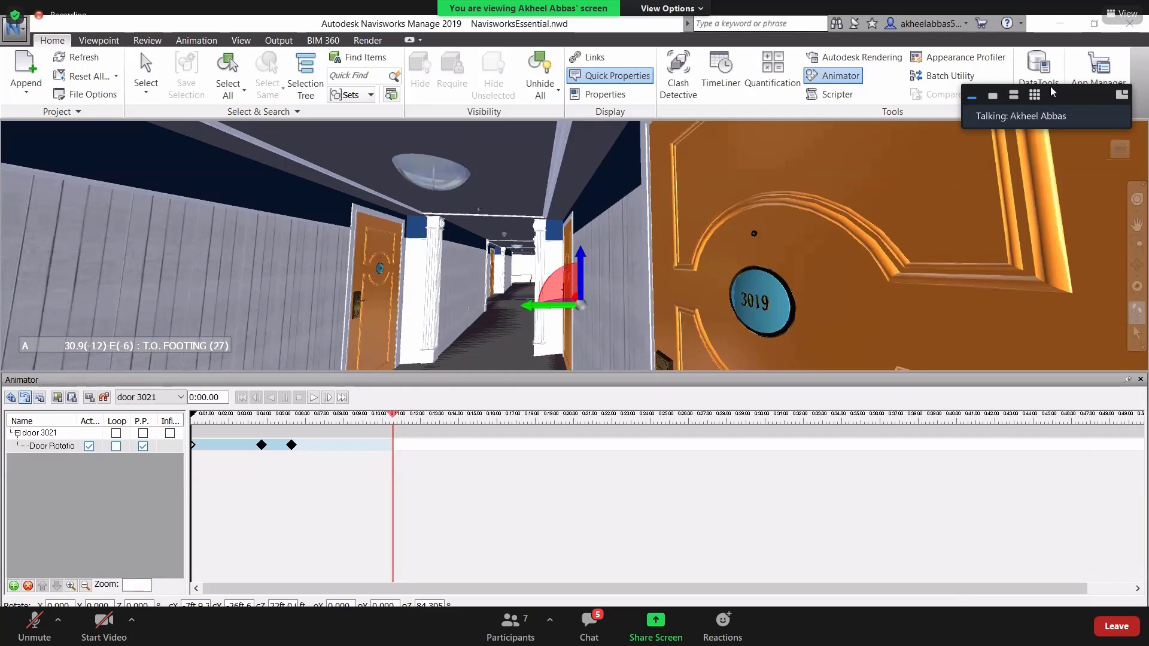
{"action": "left_click_drag", "start_coordinate": [1050, 84], "coordinate": [998, 10]}
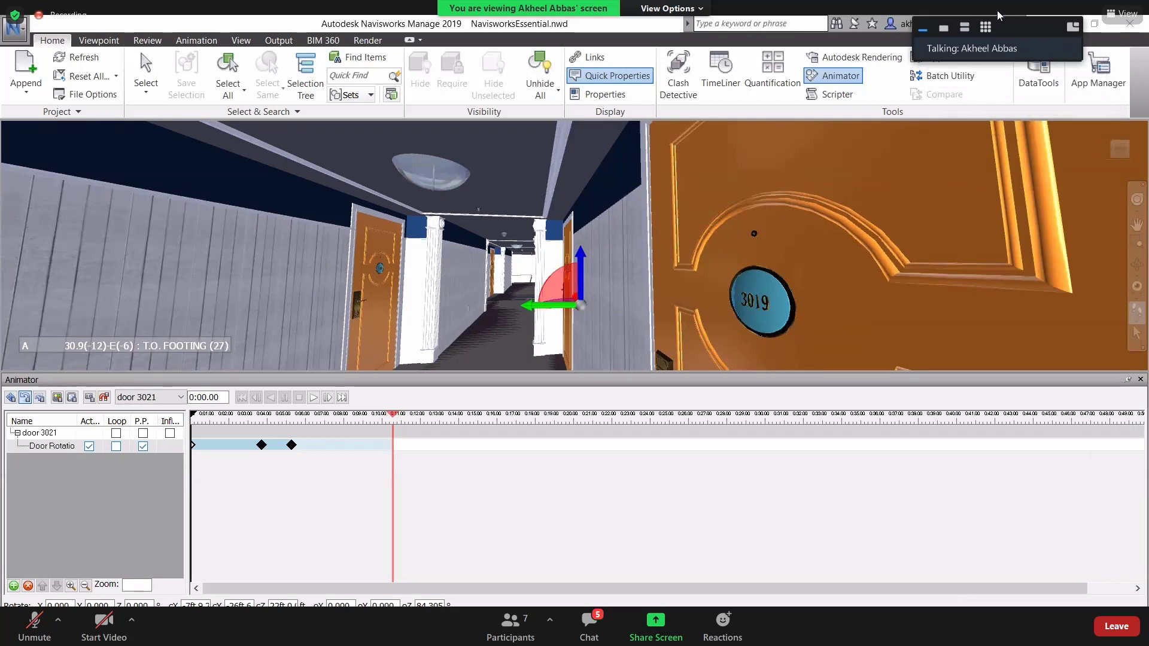
{"action": "mouse_move", "coordinate": [1017, 37]}
{"action": "left_click_drag", "start_coordinate": [1027, 48], "coordinate": [1018, 28]}
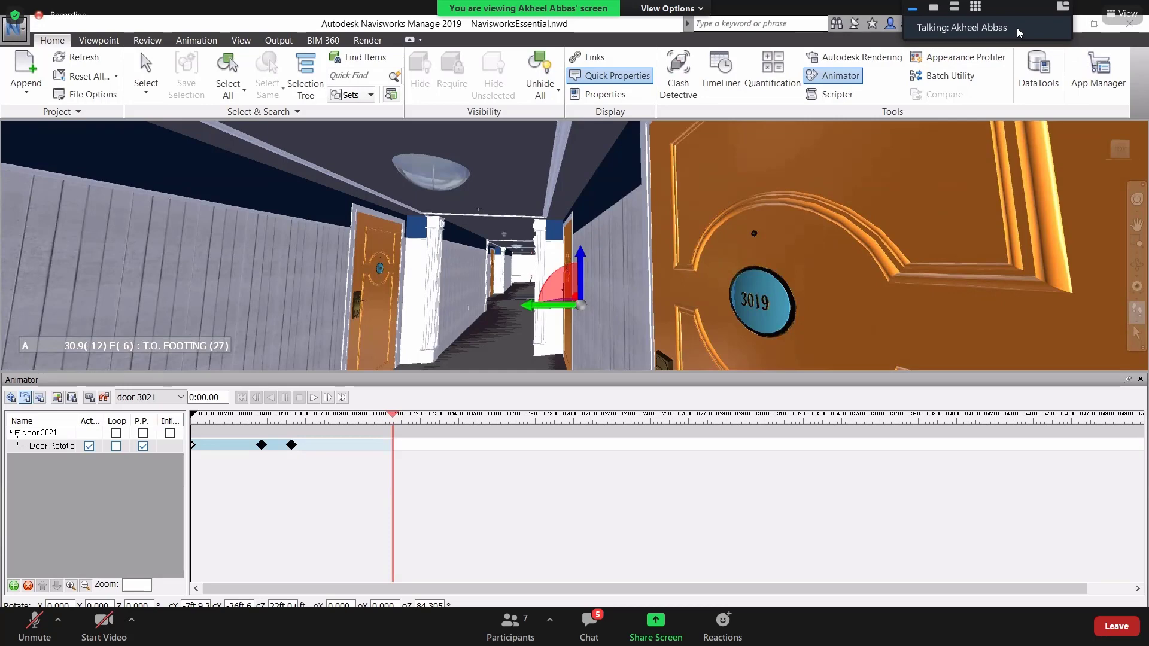